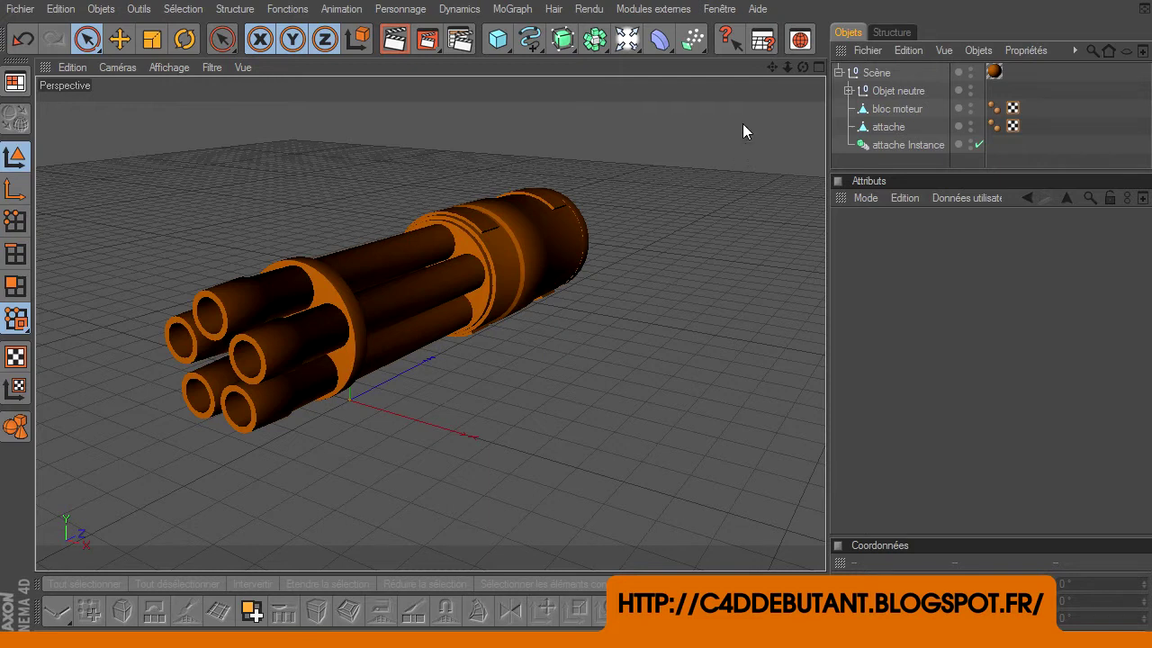
Step: Frame the gun, widen the object list and check the scene's memory, point and polygon counts
drag(802, 68, 825, 445)
drag(785, 68, 785, 66)
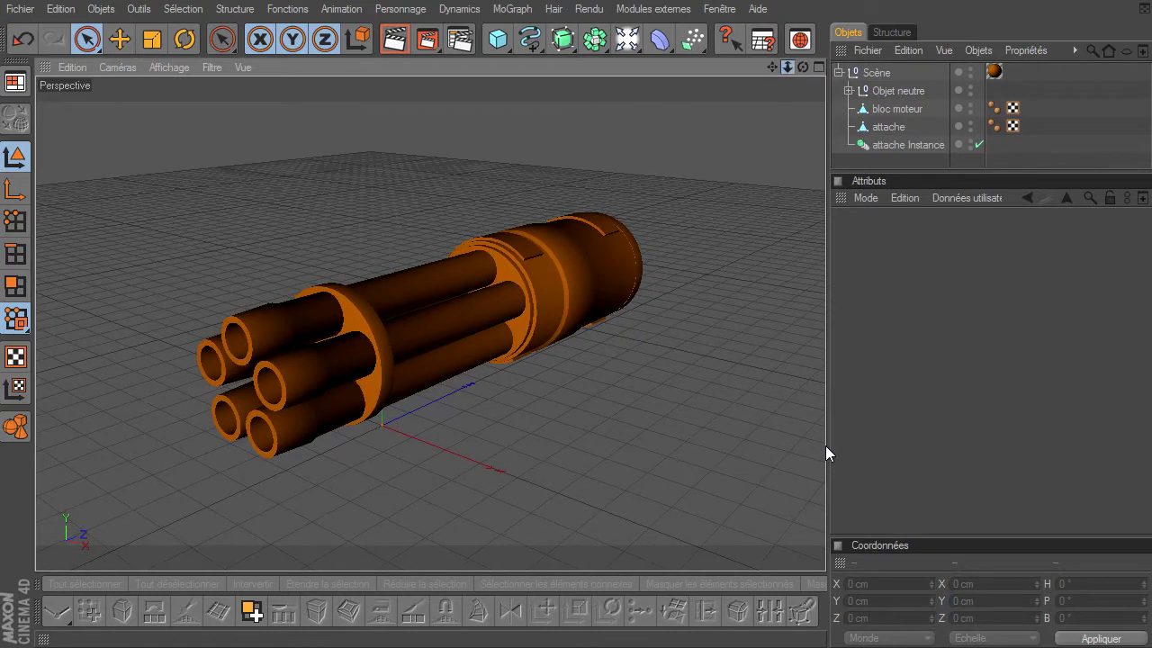
scroll(825, 445, up, 2)
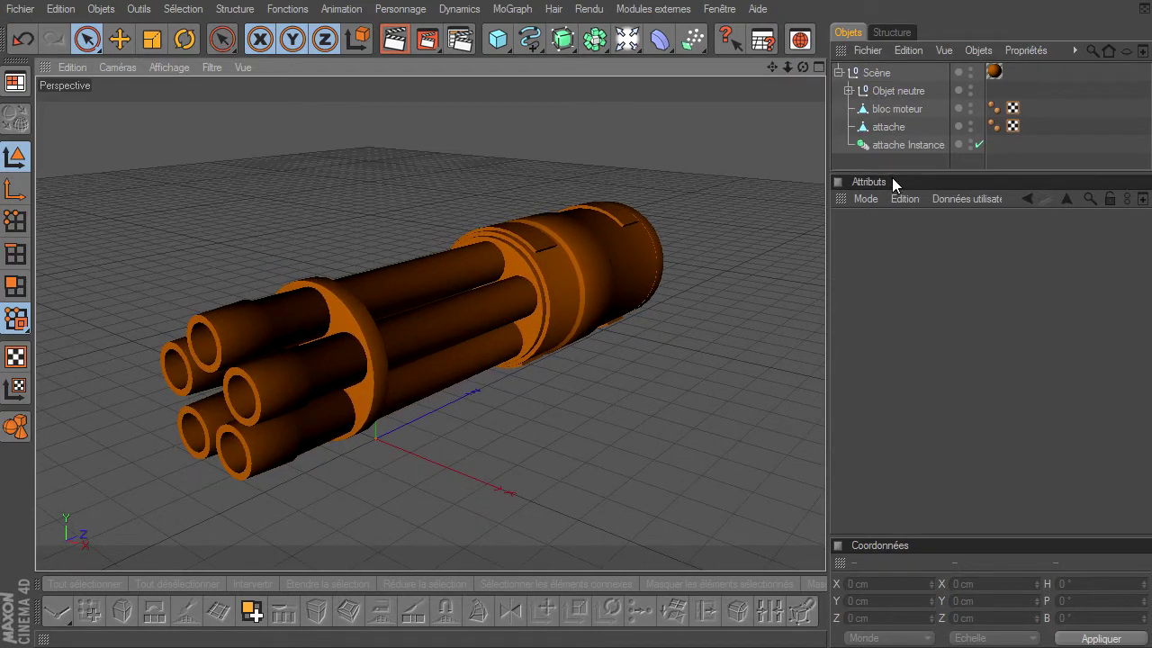
drag(892, 177, 894, 201)
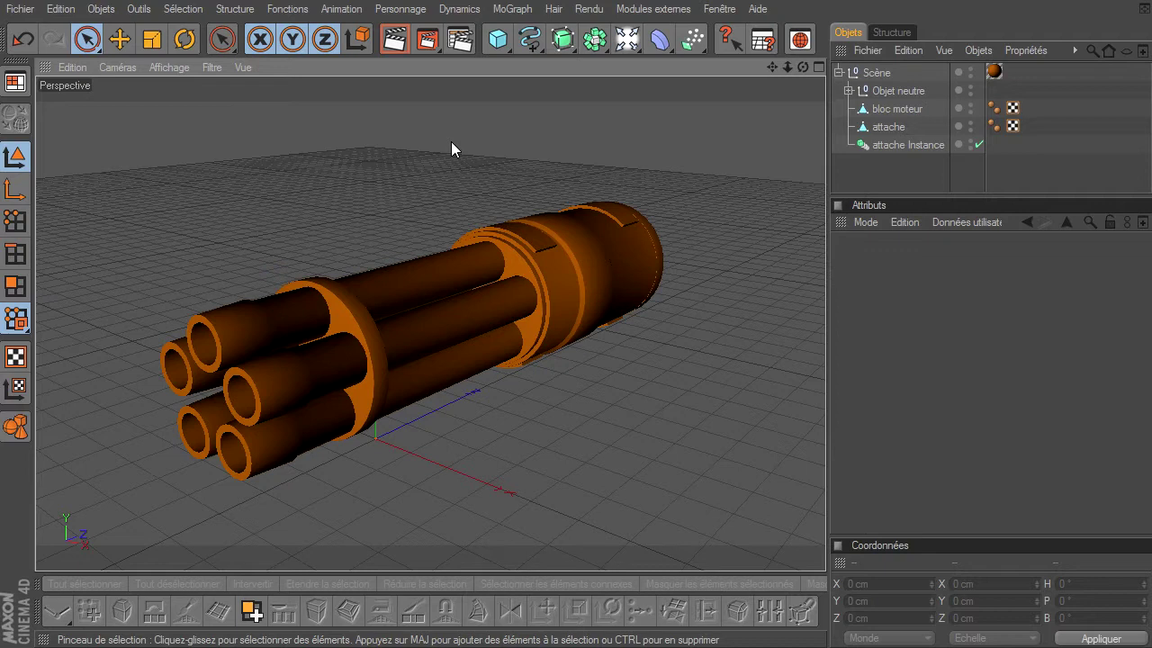
key(ctrl+i)
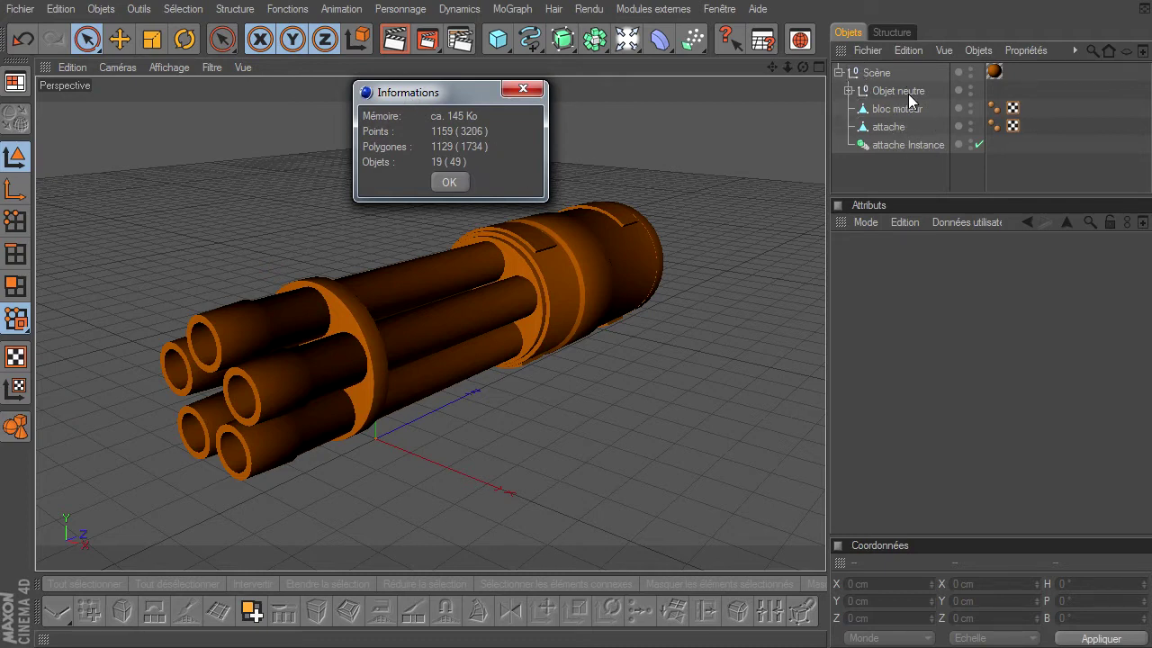
click(449, 183)
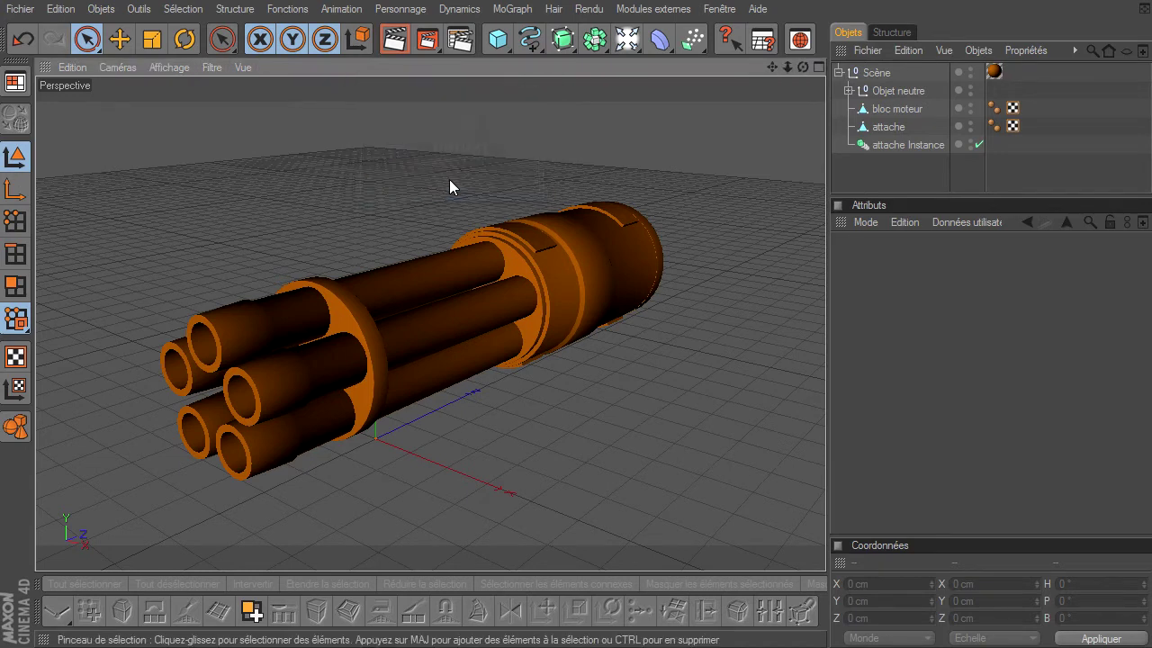
Step: Render test previews of the gun at several zoom distances
click(394, 39)
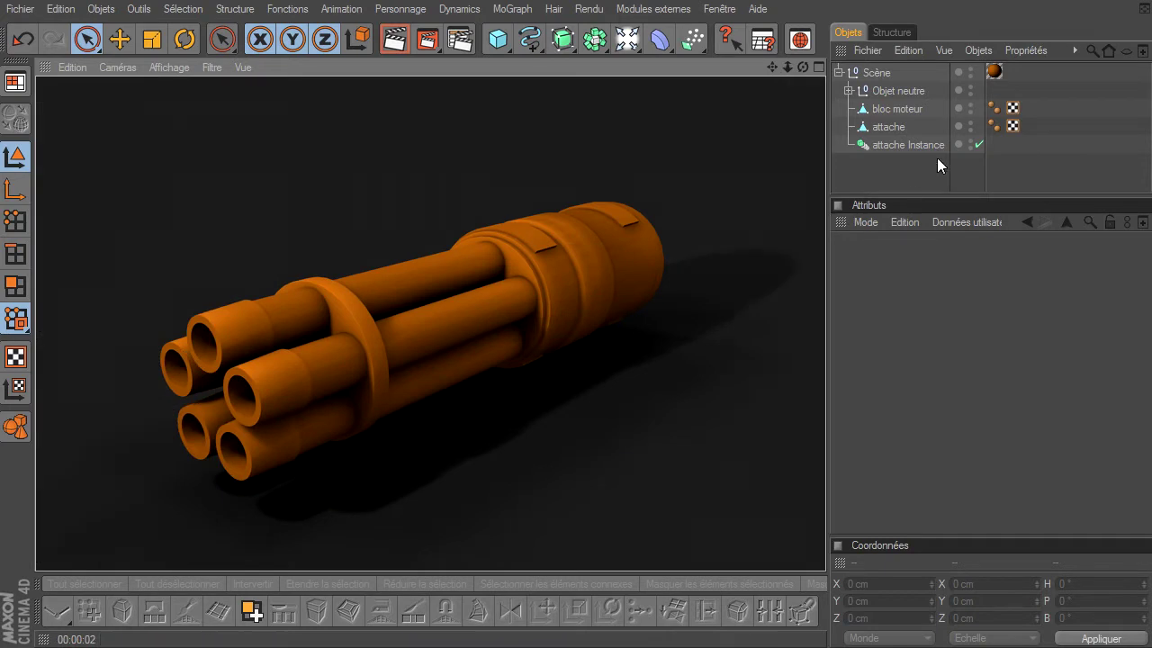
click(922, 184)
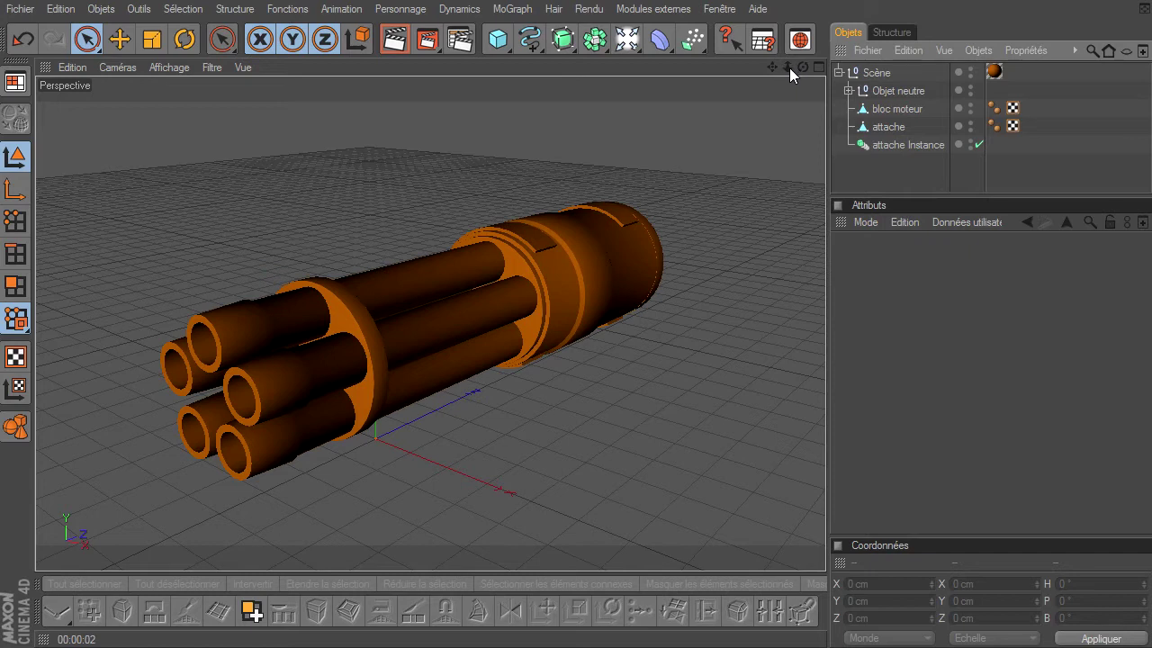
drag(787, 67, 421, 56)
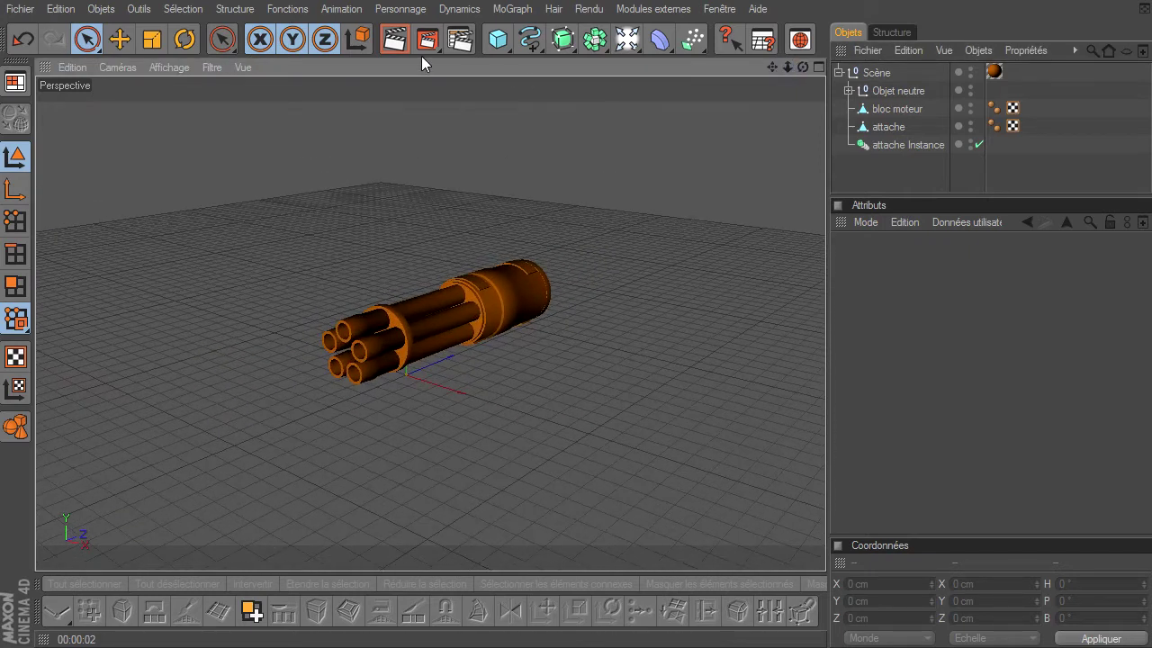
click(394, 42)
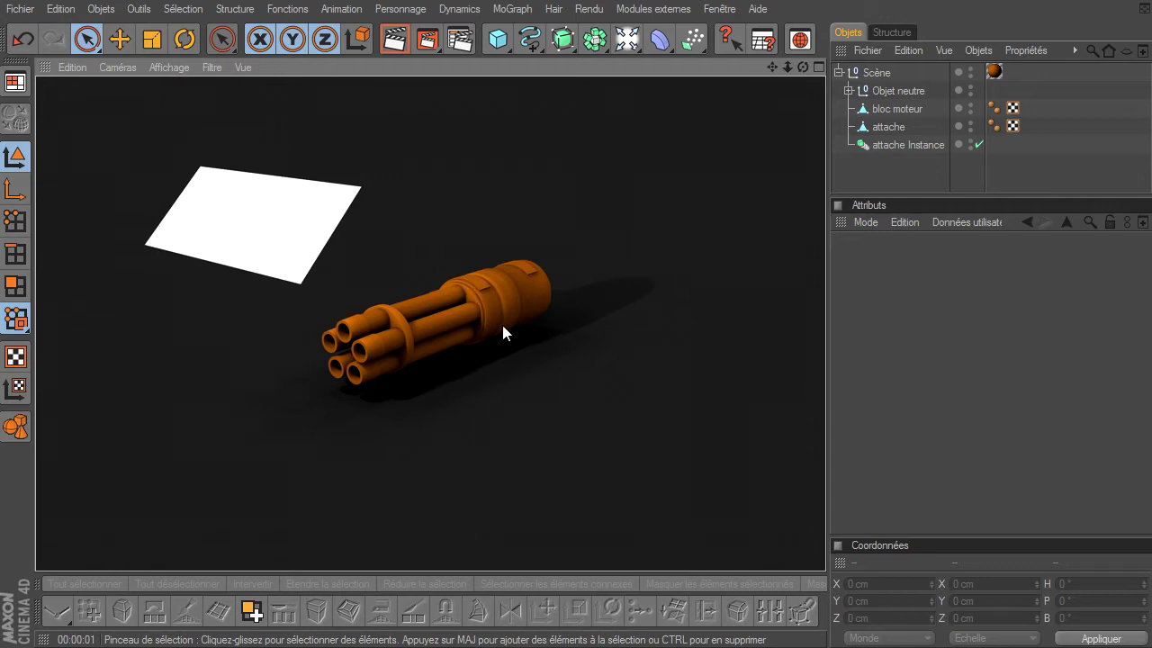
scroll(511, 302, up, 2)
scroll(513, 302, up, 2)
scroll(515, 301, up, 2)
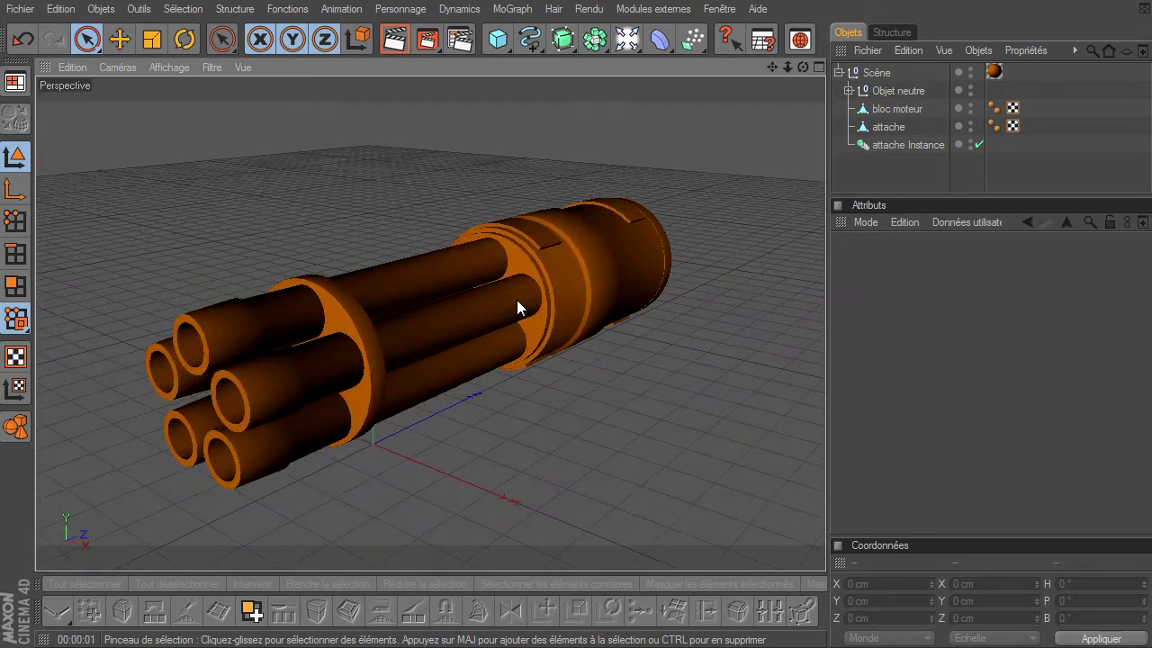
scroll(518, 298, up, 3)
scroll(520, 303, up, 3)
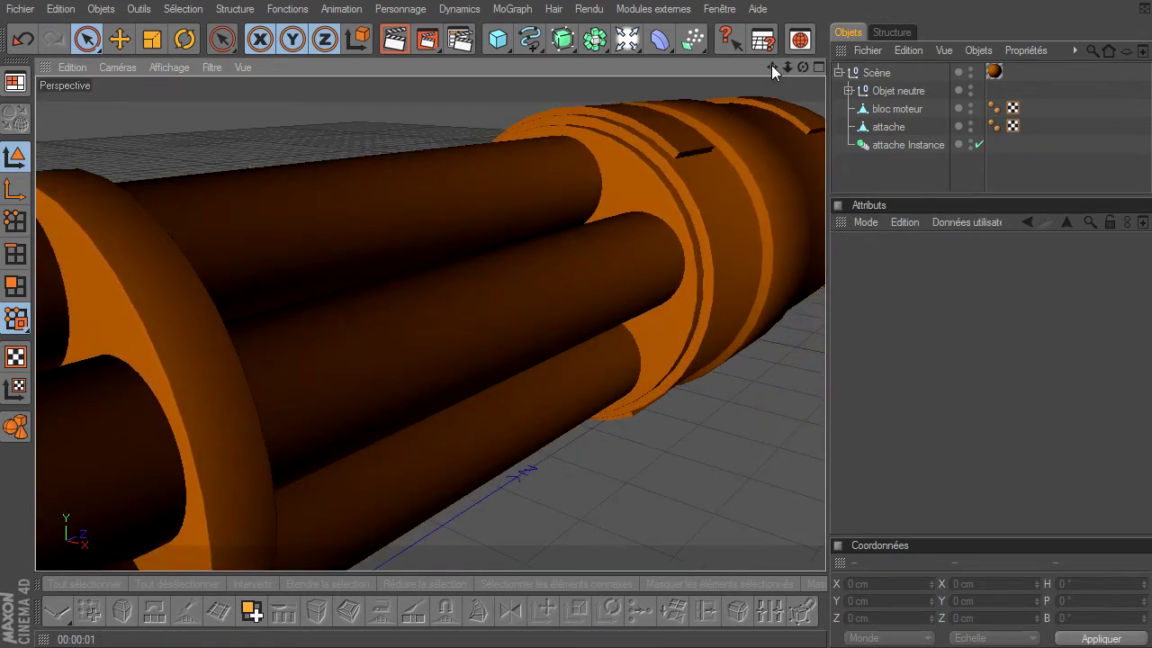
drag(771, 67, 826, 445)
click(390, 46)
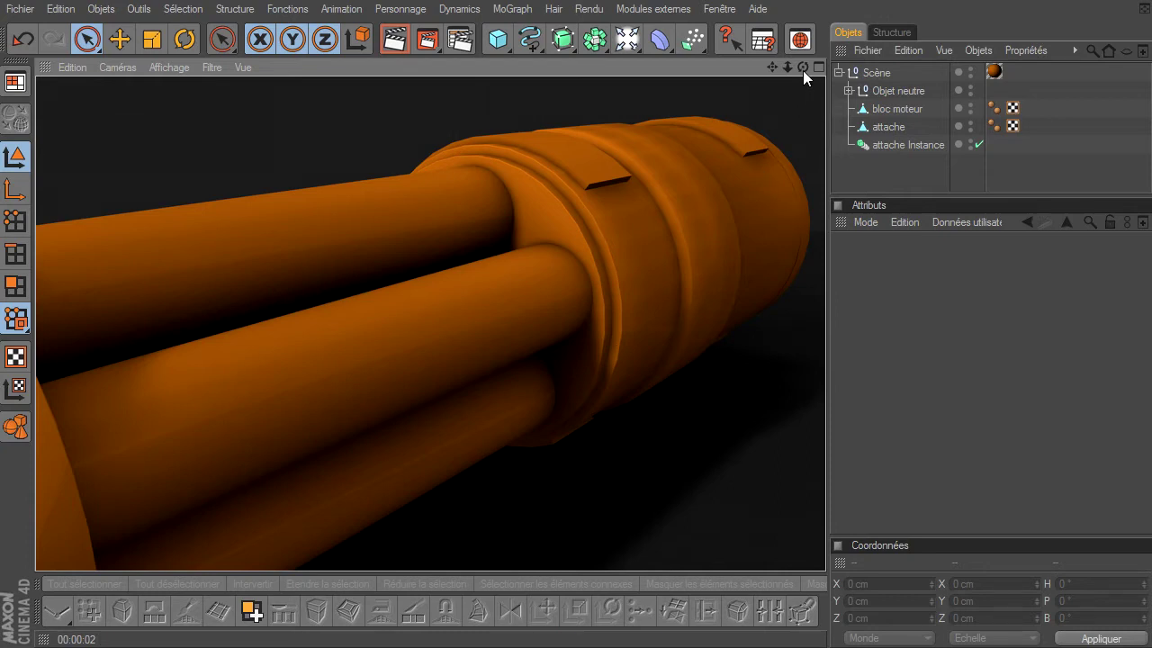
mouse_move(787, 66)
mouse_down()
mouse_move(780, 445)
mouse_move(835, 450)
mouse_move(825, 445)
mouse_up()
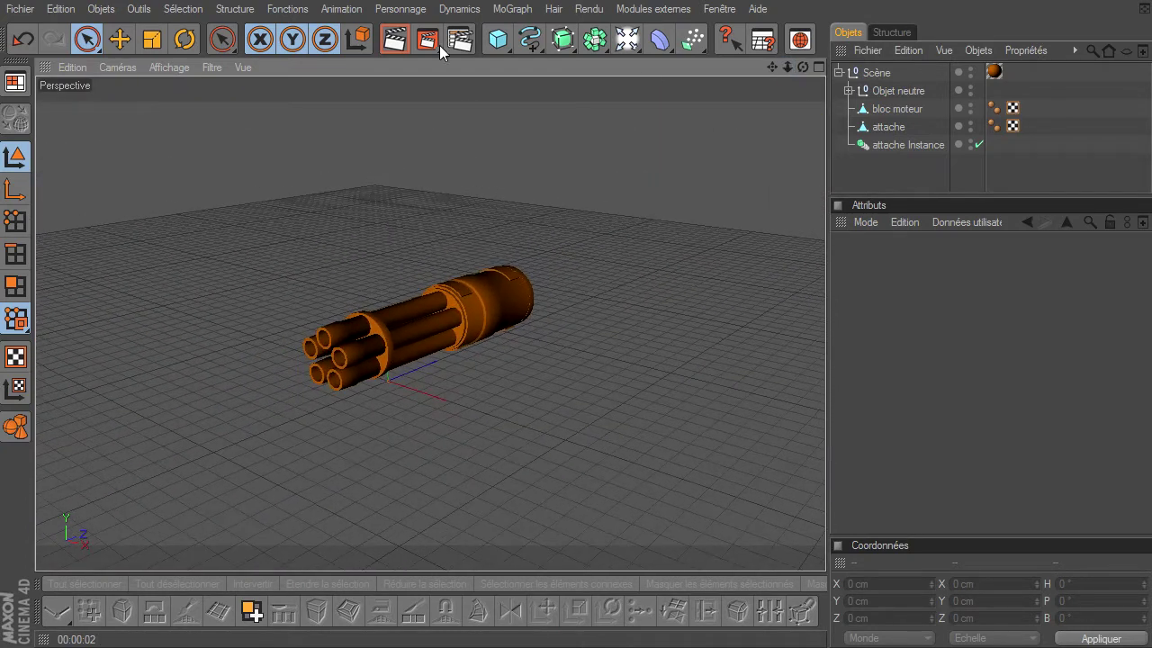
click(394, 39)
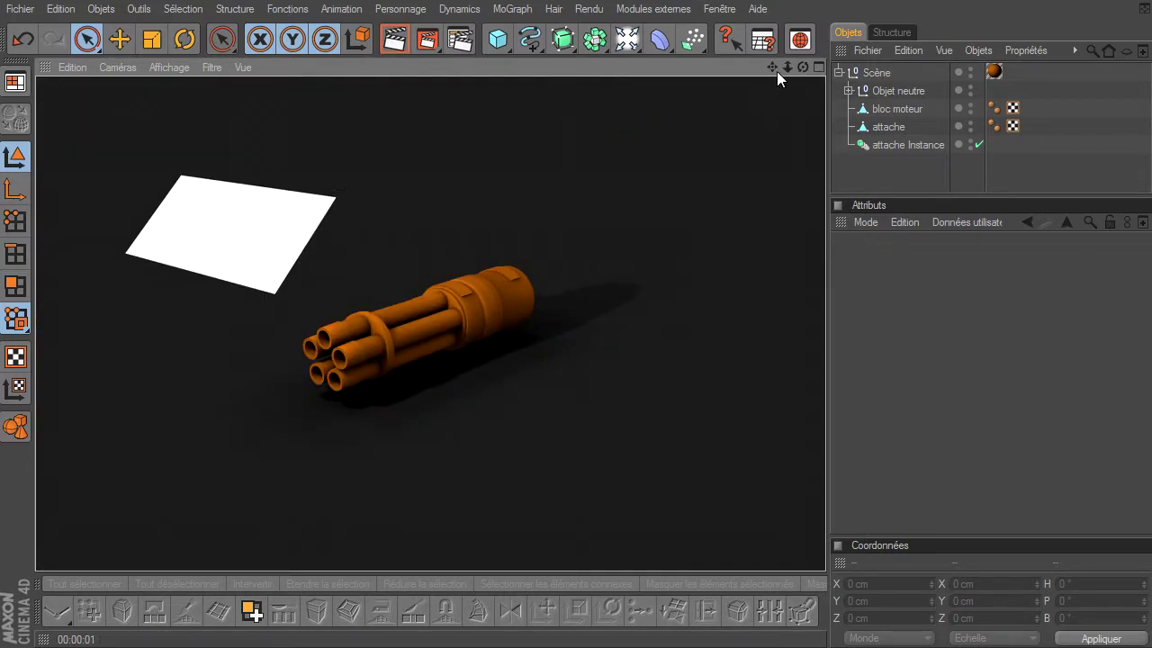
Step: Orbit around the barrel, then bring the engine block into close view
drag(788, 66, 826, 445)
drag(787, 67, 825, 445)
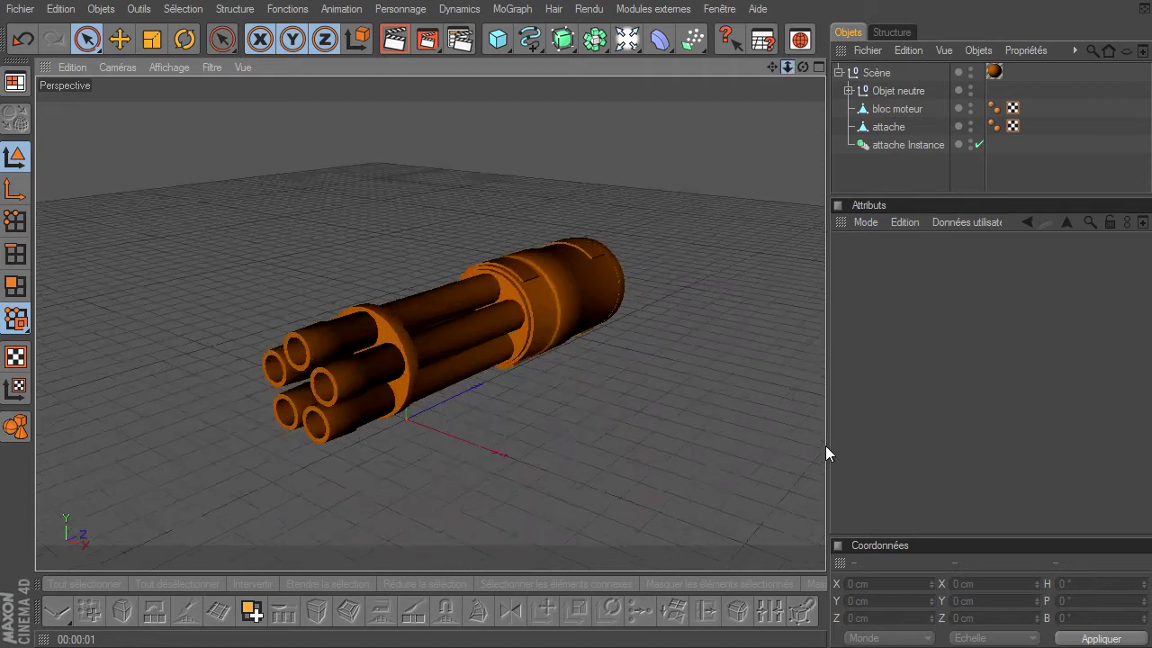
drag(772, 66, 826, 446)
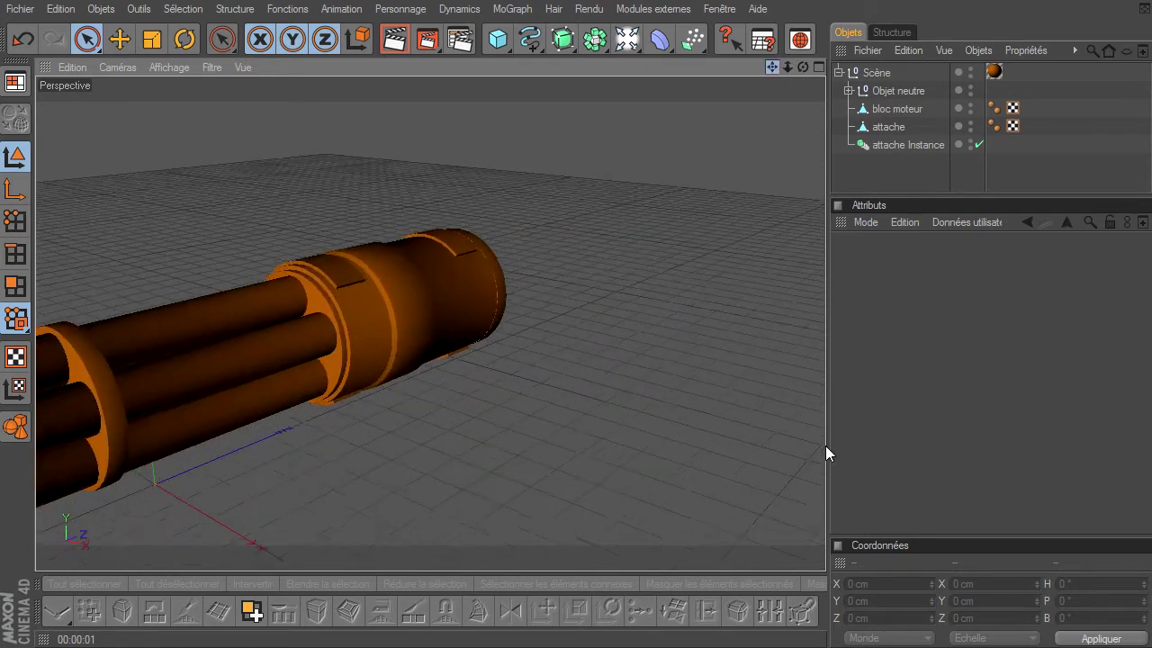
mouse_move(800, 68)
mouse_down()
mouse_move(825, 446)
mouse_move(539, 287)
mouse_up()
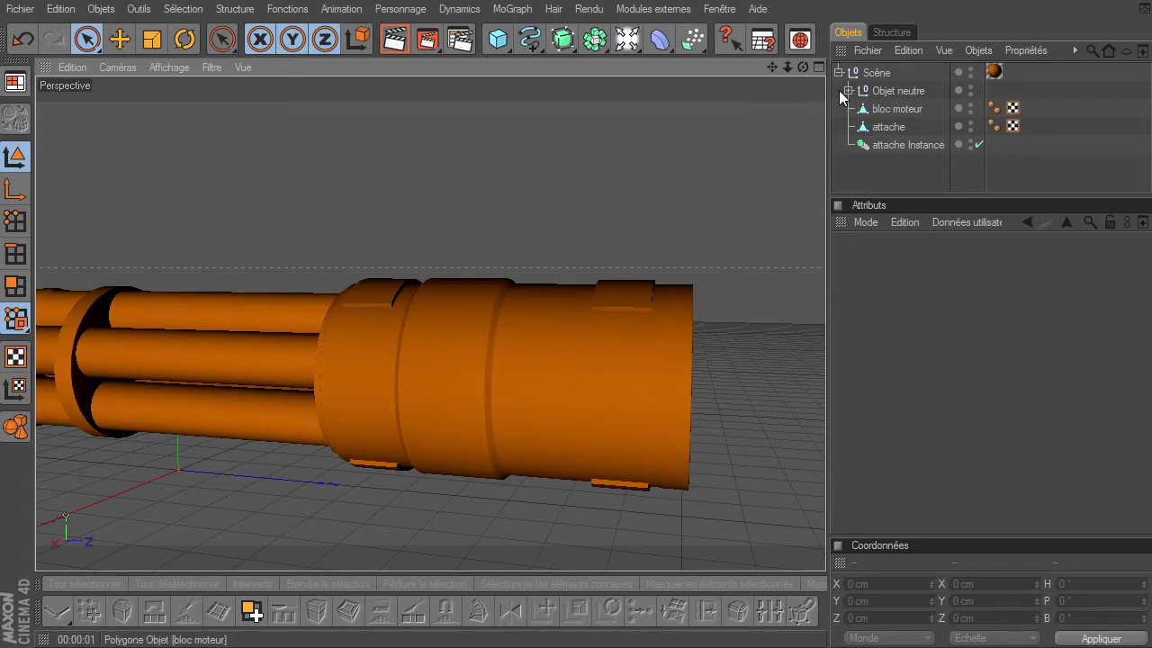
mouse_move(802, 66)
mouse_down()
mouse_move(810, 457)
mouse_move(825, 445)
mouse_up()
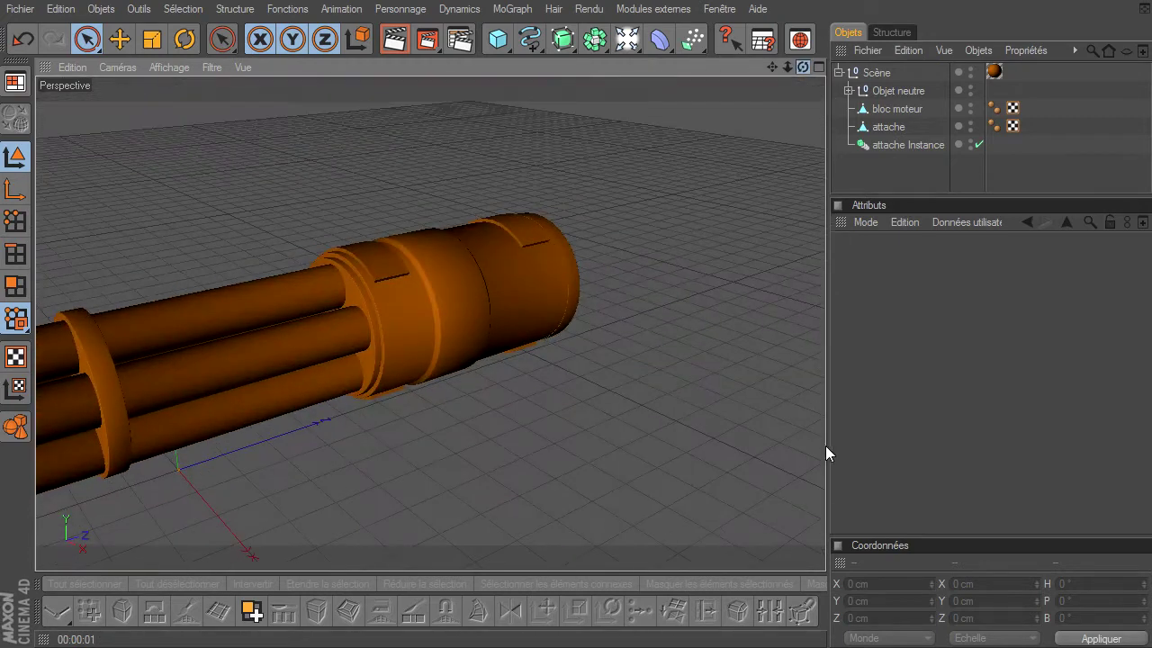
drag(772, 67, 825, 446)
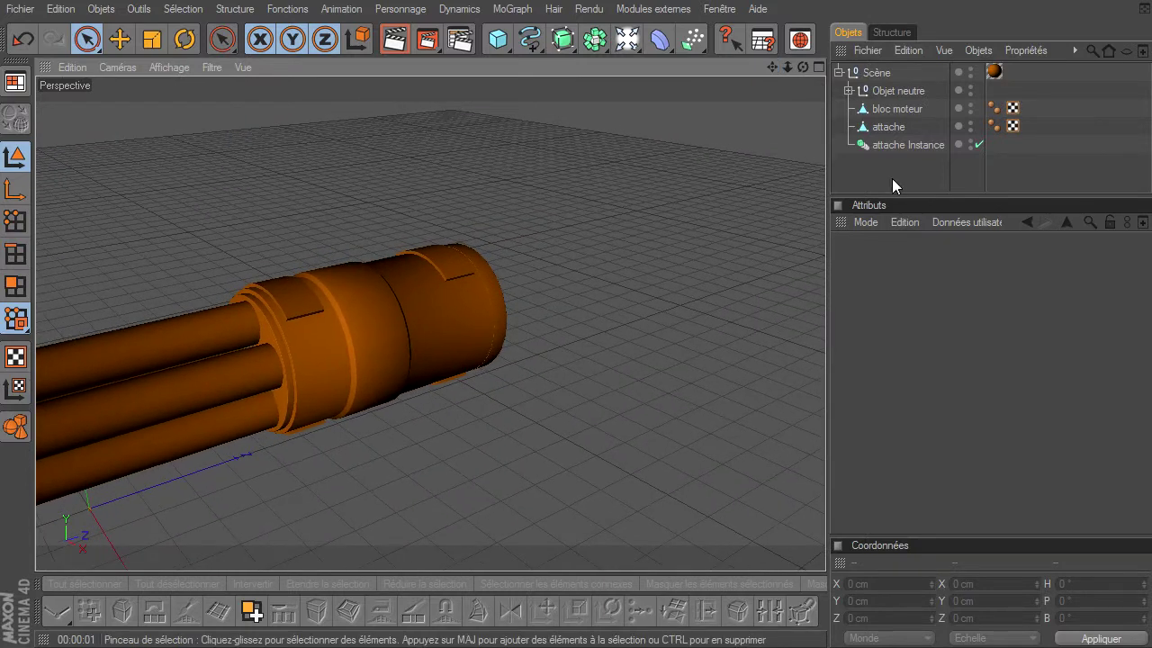
drag(801, 68, 825, 446)
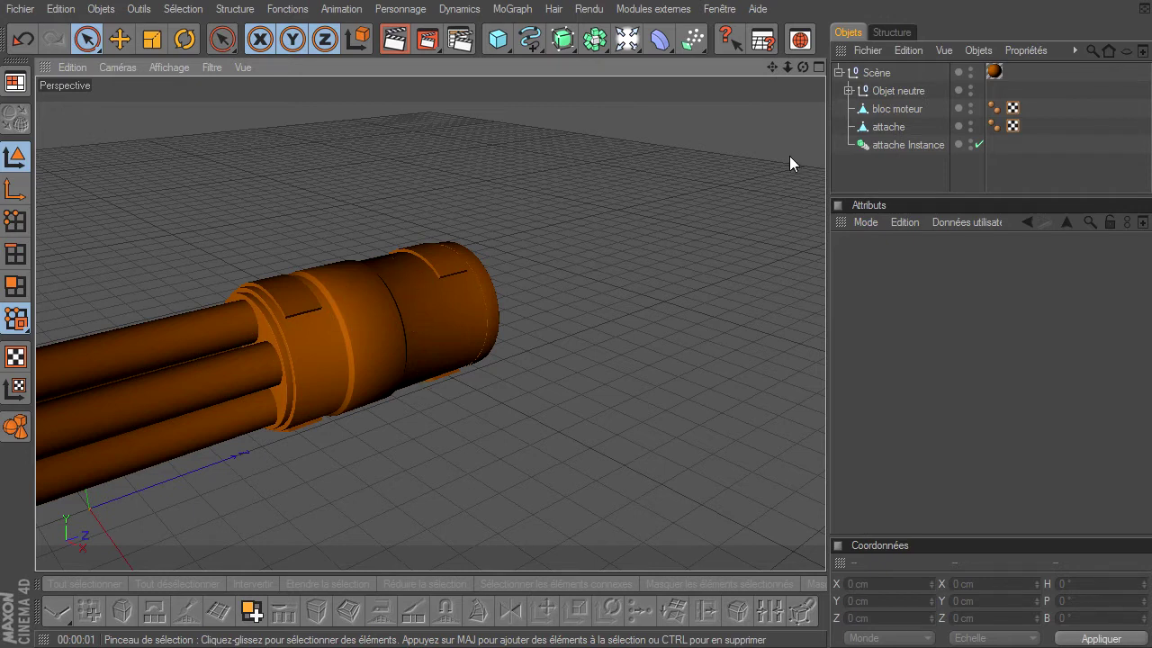
drag(772, 67, 825, 445)
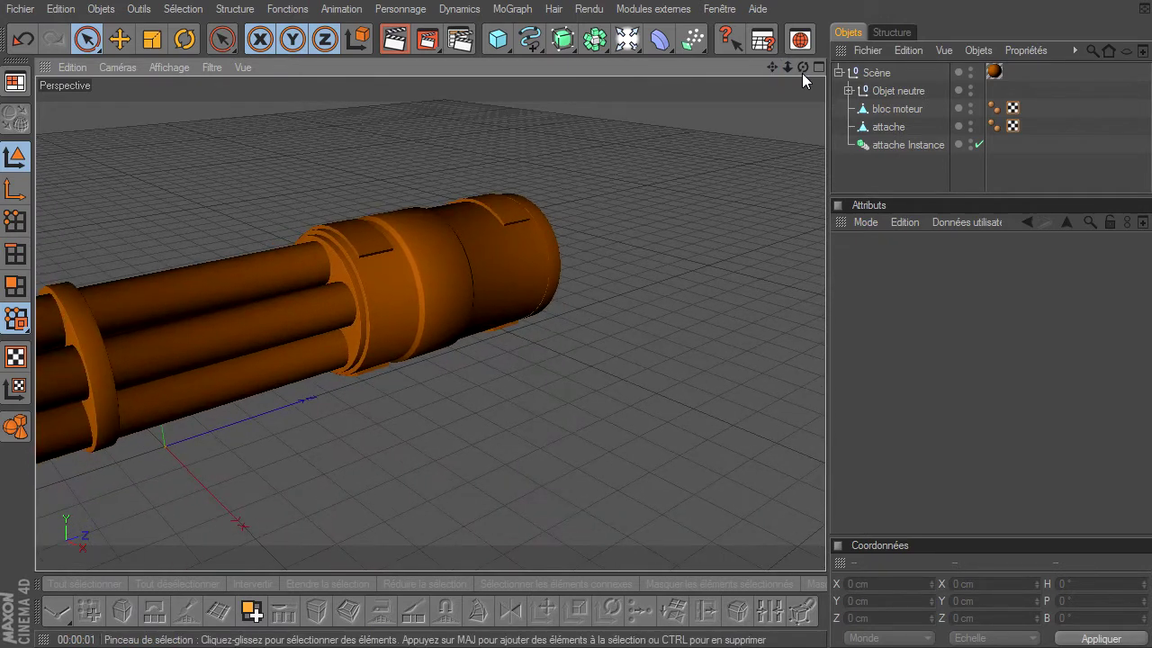
mouse_move(787, 70)
mouse_down()
mouse_move(871, 438)
mouse_move(820, 446)
mouse_move(581, 353)
mouse_up()
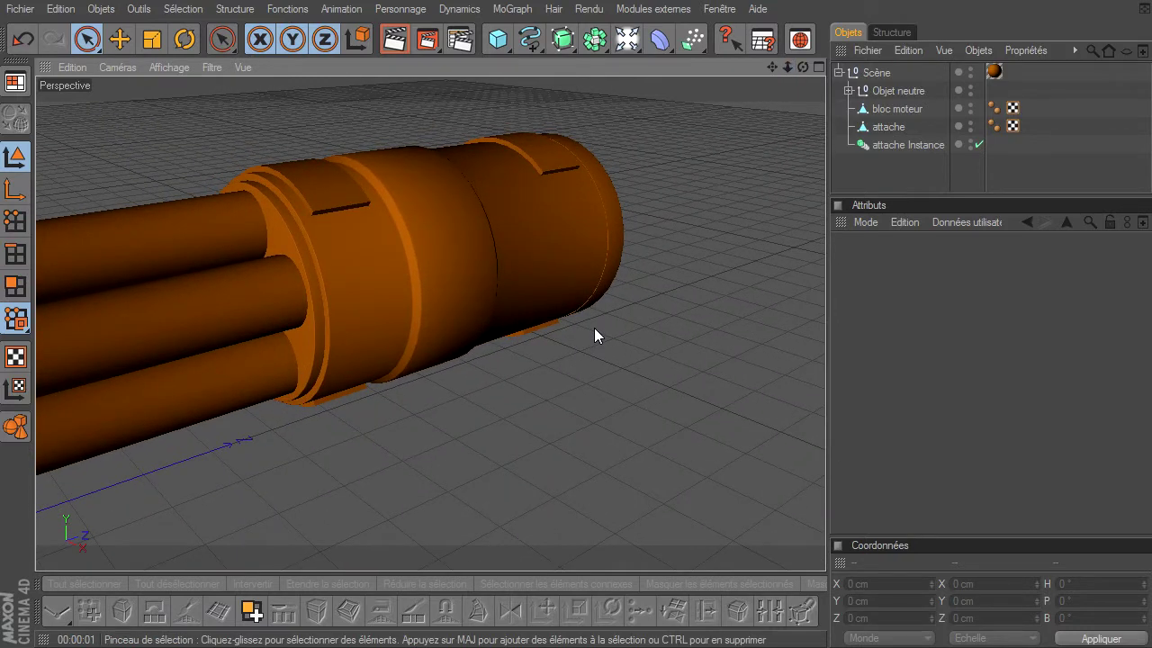
drag(800, 66, 825, 445)
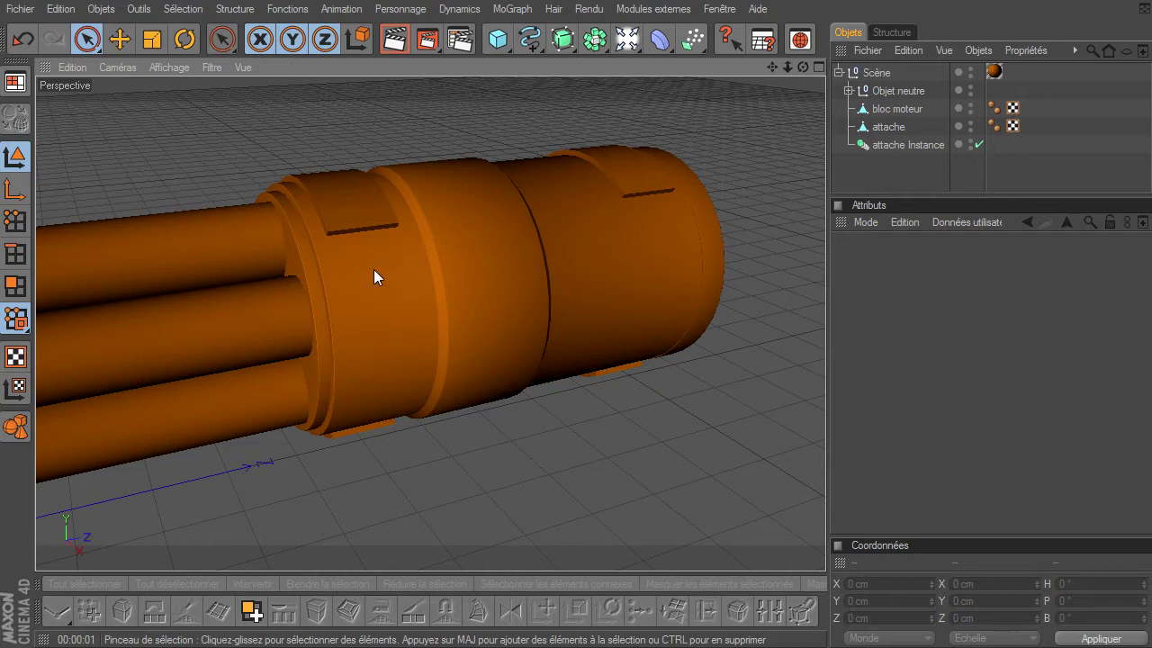
Step: Add a Cylindre primitive and slide it along Z to 153.489 cm
click(378, 348)
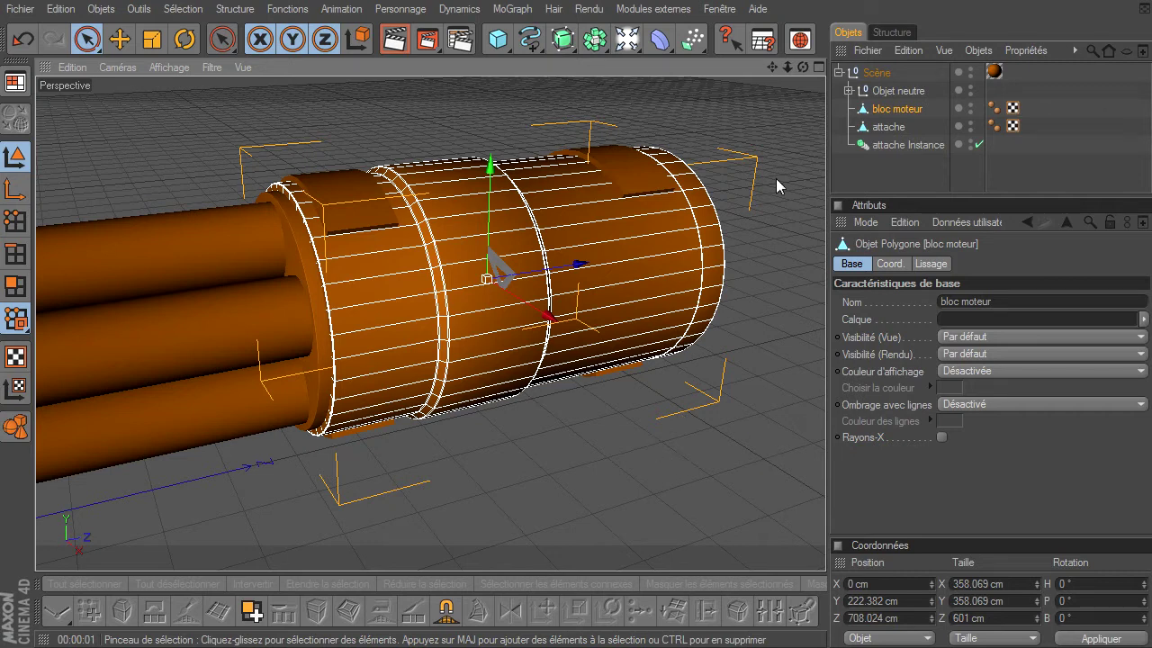
click(787, 216)
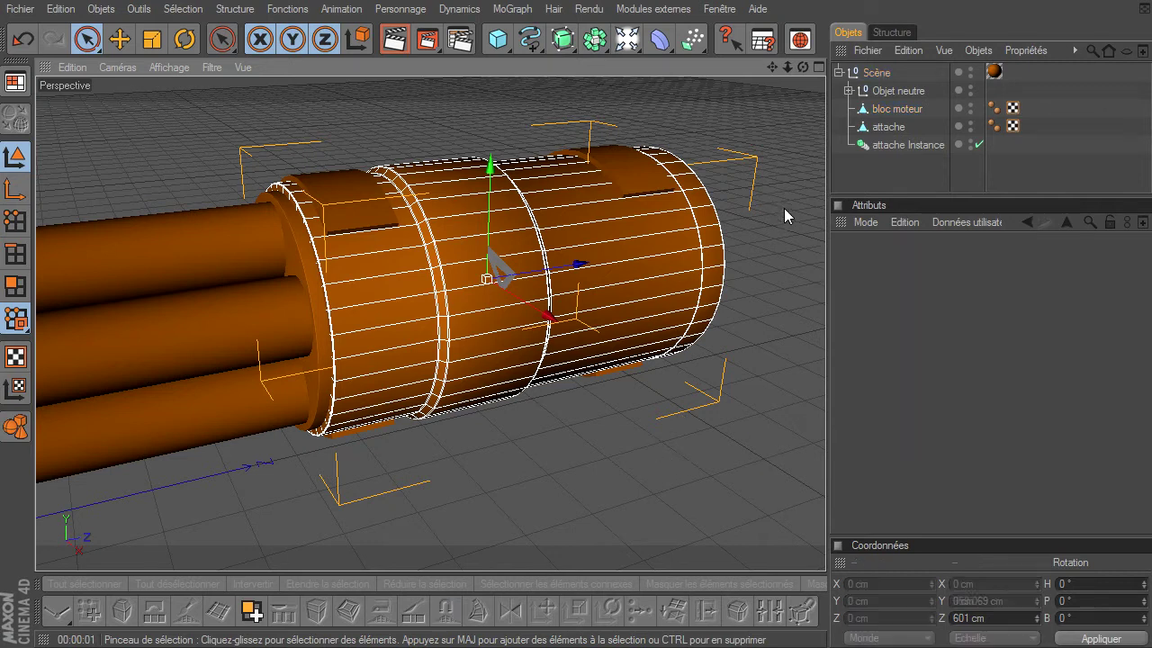
click(497, 42)
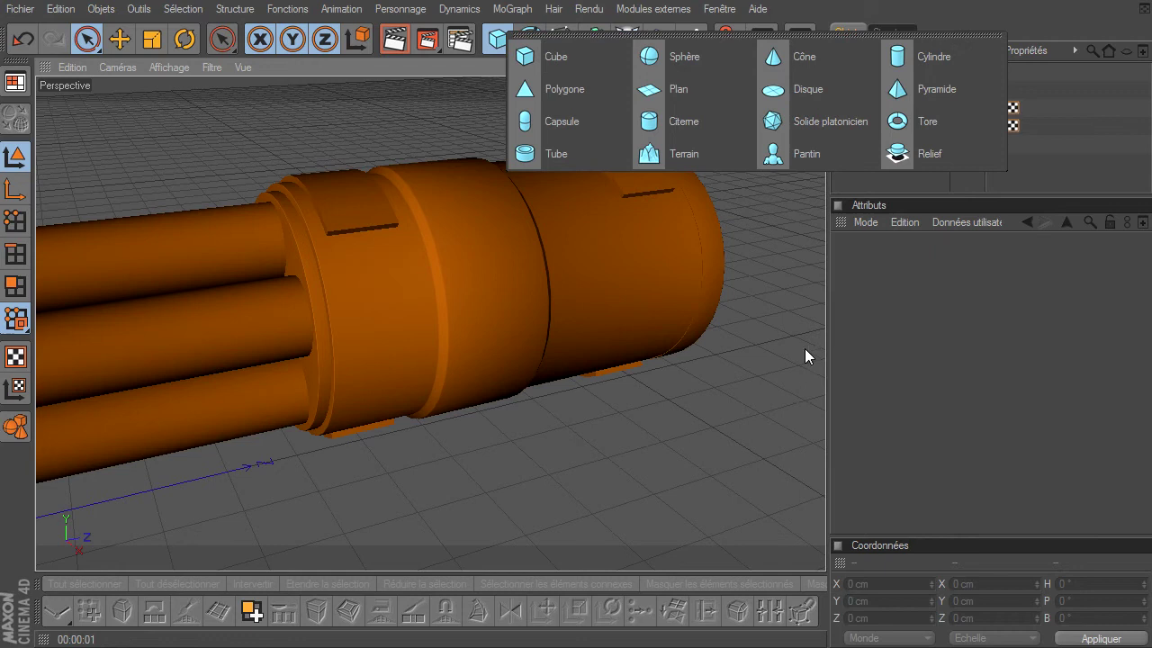
click(776, 456)
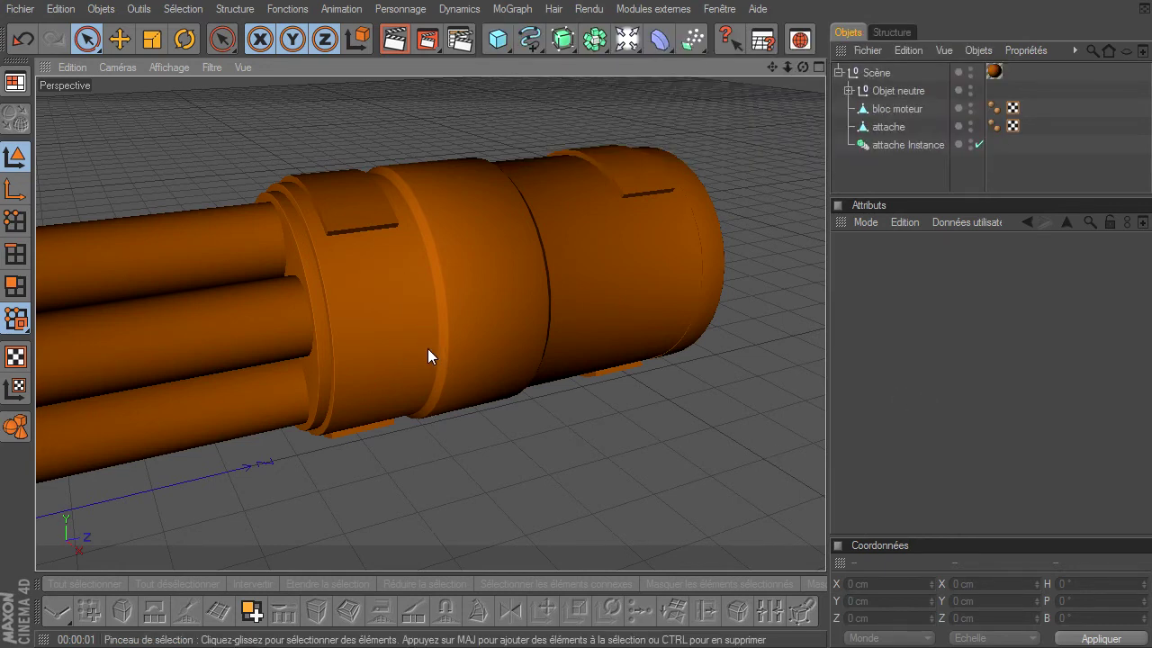
click(497, 40)
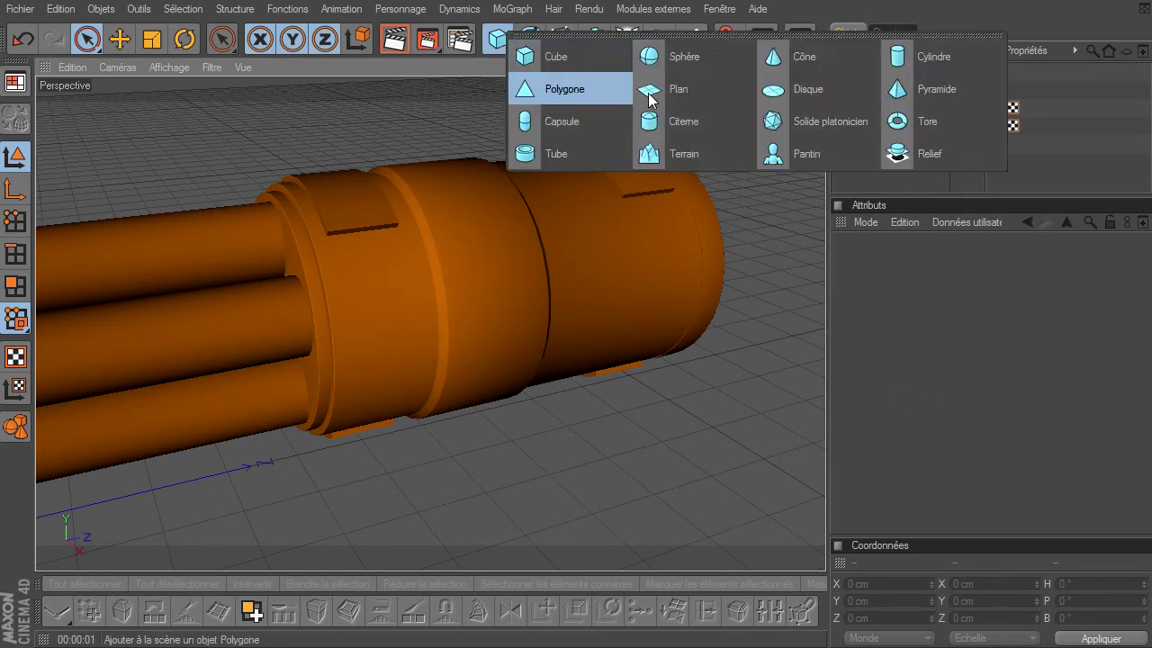
click(947, 69)
mouse_move(786, 71)
mouse_down()
mouse_move(825, 446)
mouse_move(522, 236)
mouse_up()
drag(245, 439, 251, 440)
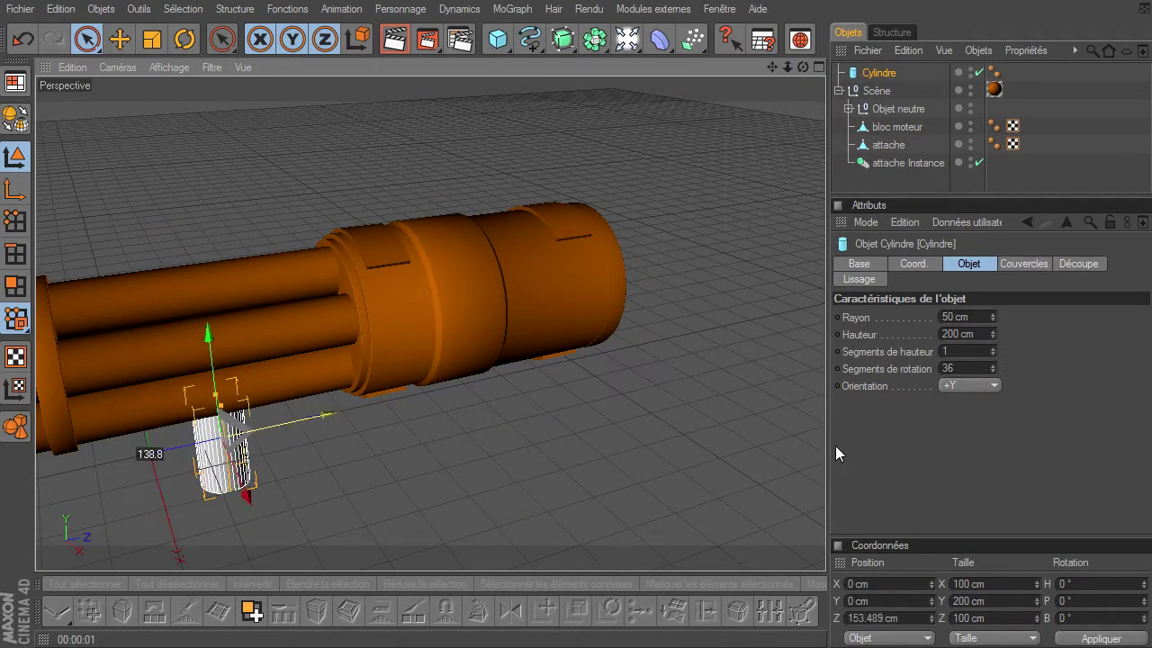
Step: Orient the cylinder along +X and move it onto the side of the engine block
click(966, 385)
click(961, 405)
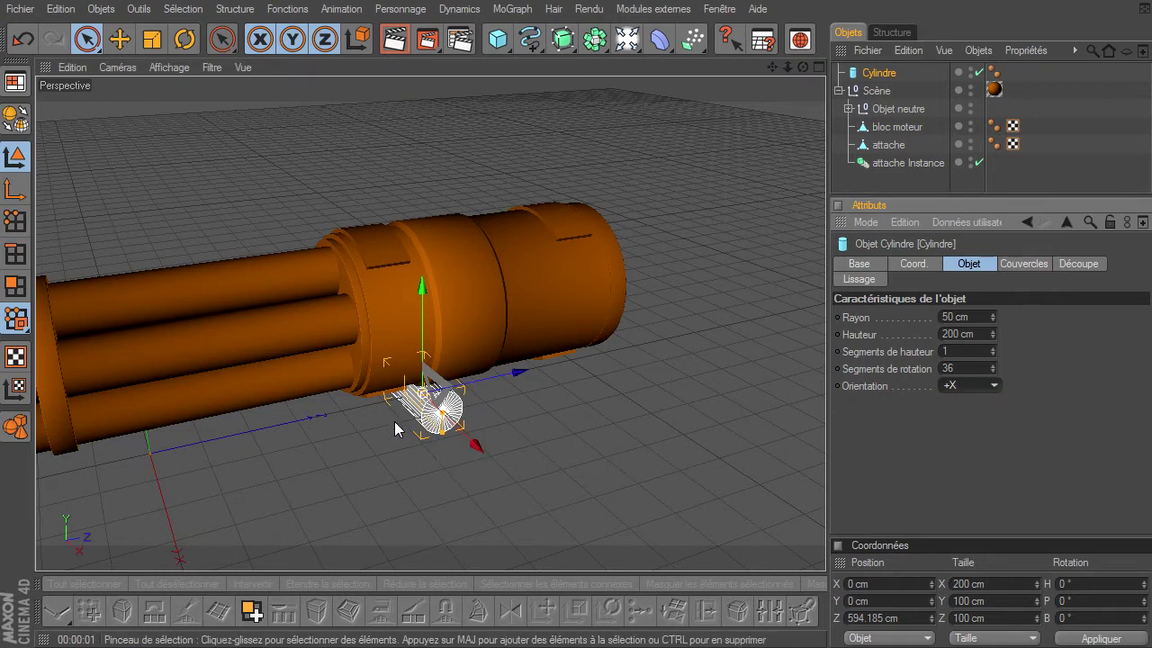
drag(430, 321, 826, 444)
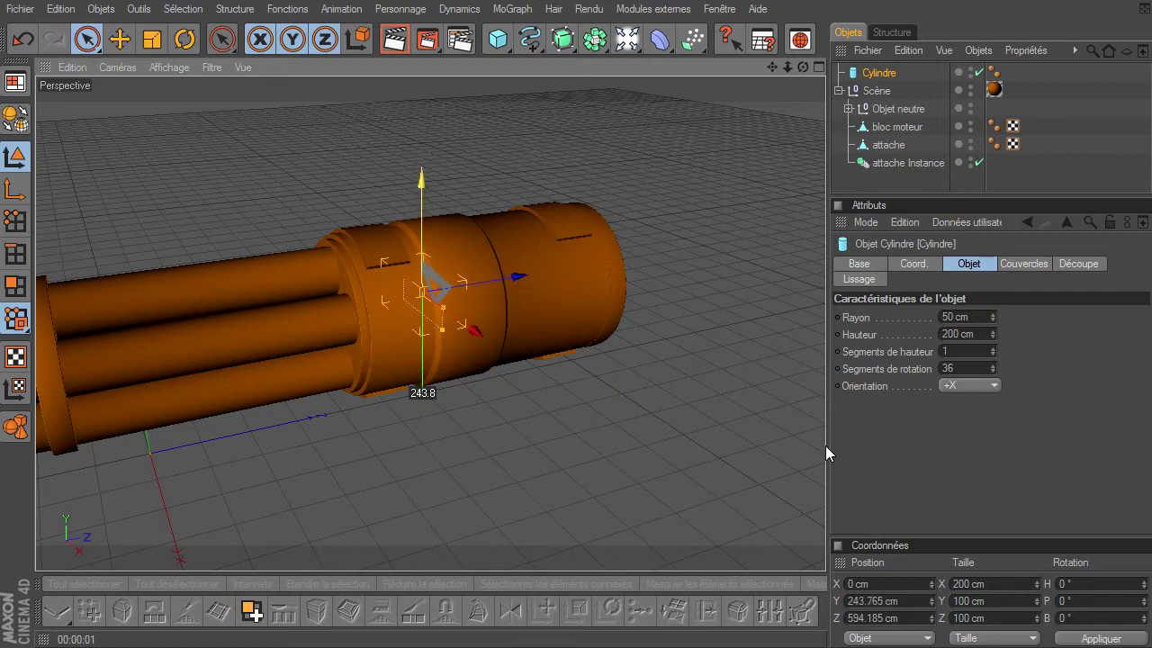
drag(475, 356, 825, 446)
drag(540, 306, 825, 445)
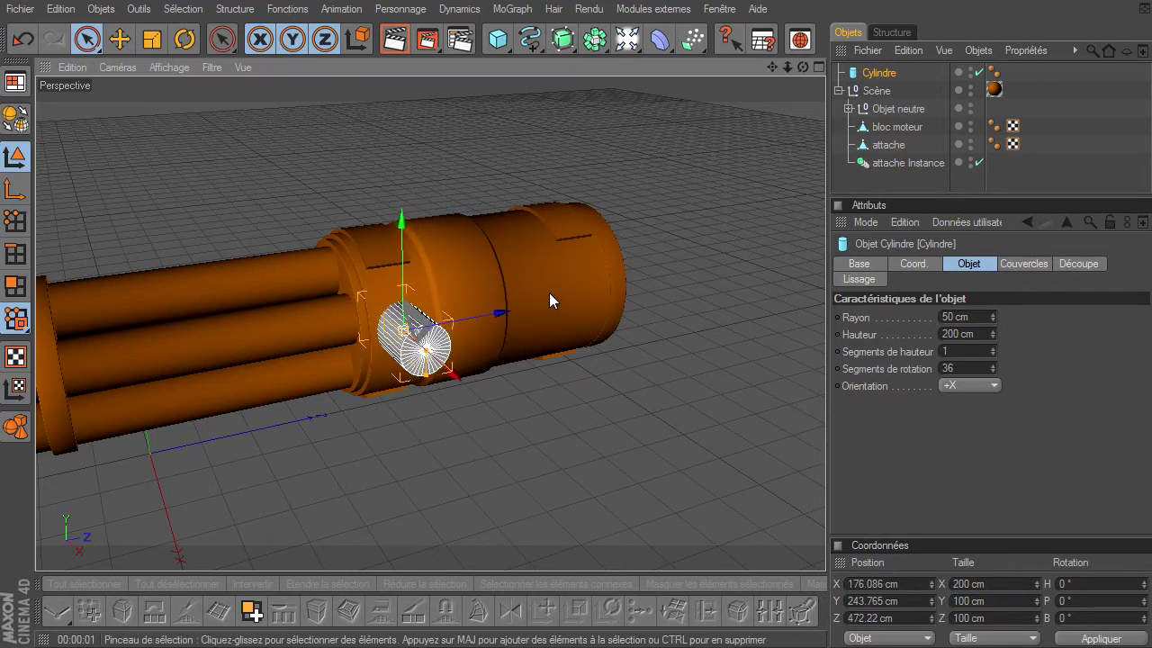
drag(788, 68, 825, 446)
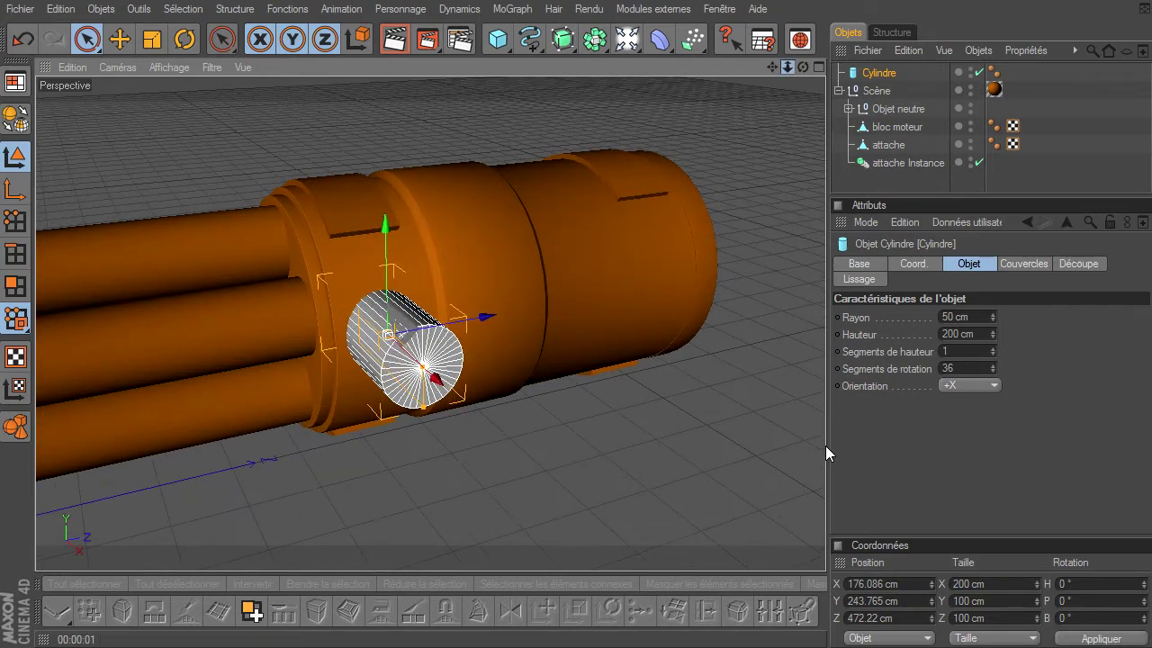
drag(787, 68, 825, 180)
drag(791, 68, 683, 351)
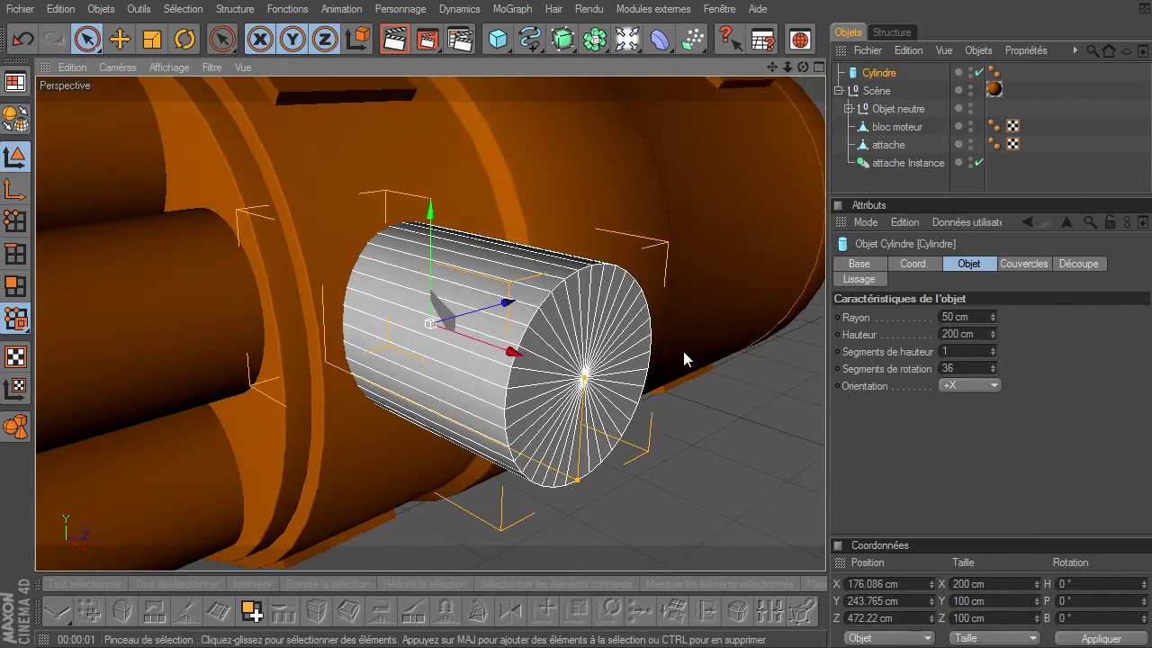
Step: Set the cylinder's Rayon and Hauteur to 20 cm and nudge it against the engine body
drag(579, 481, 583, 485)
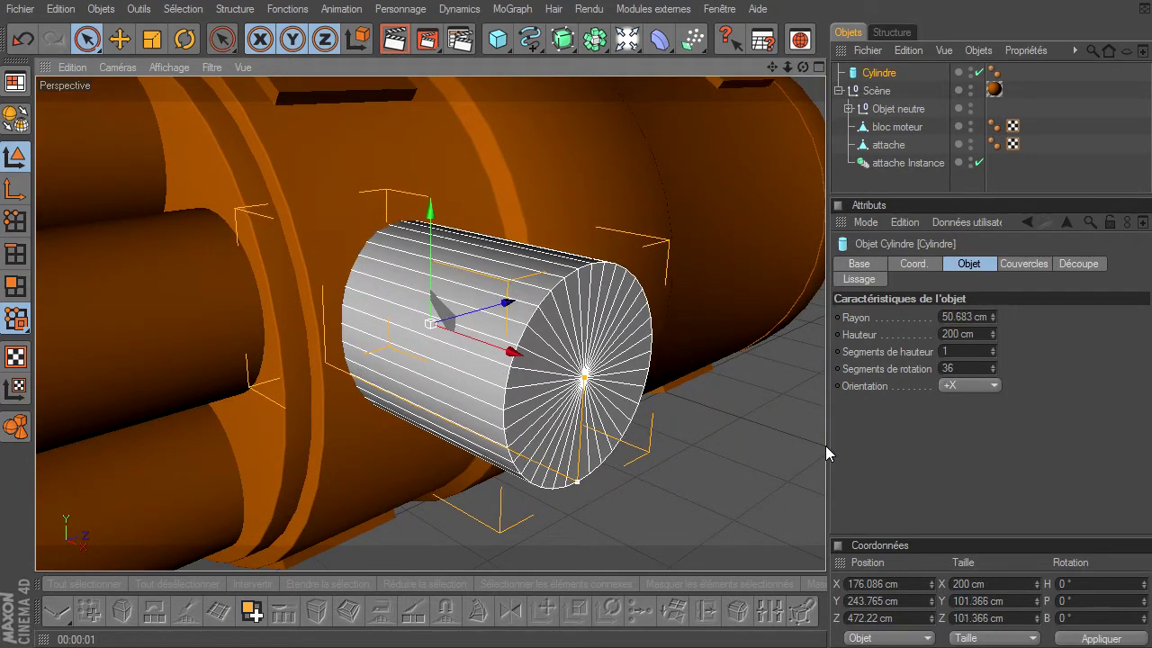
click(980, 319)
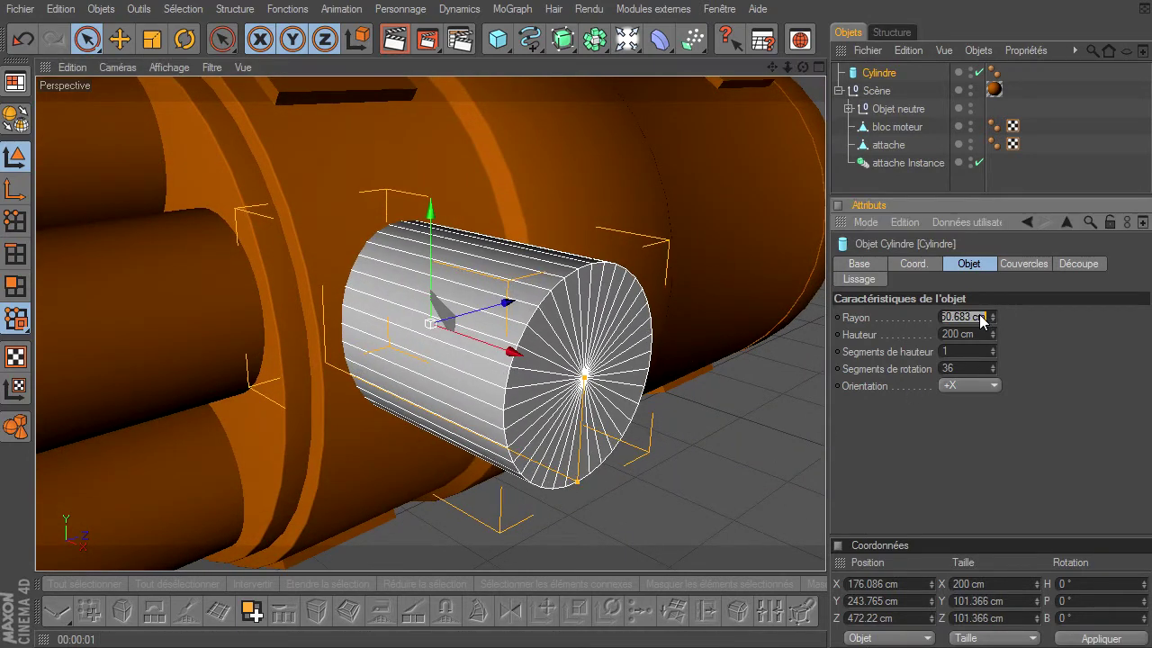
text(20)
key(Return)
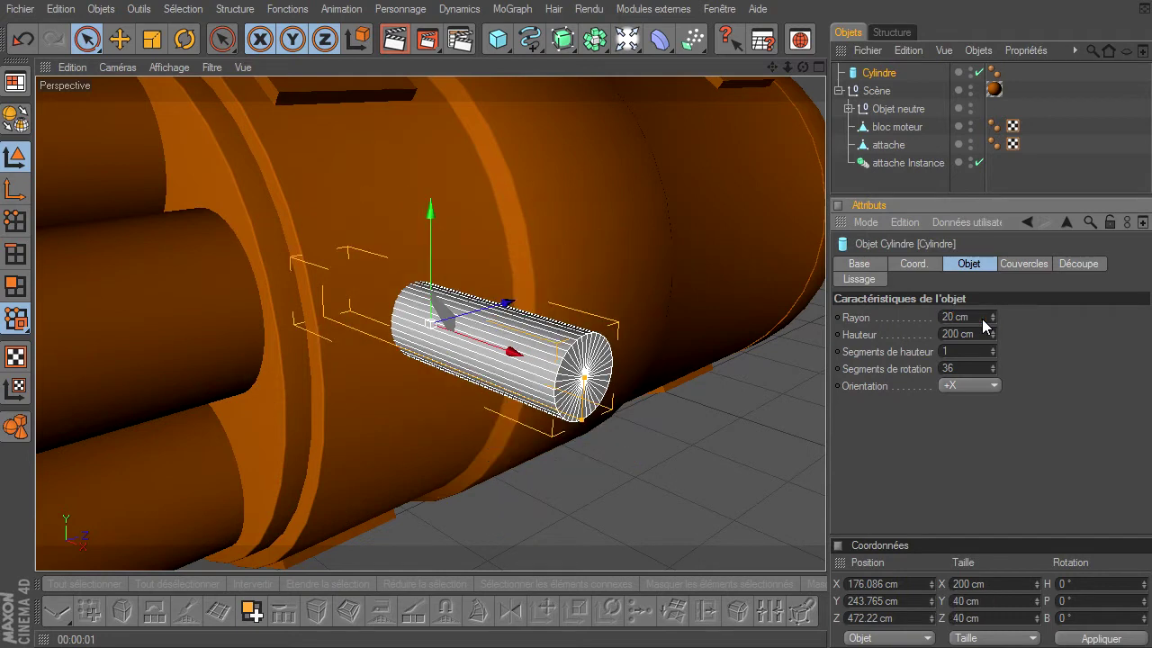
click(977, 330)
text(20)
key(Return)
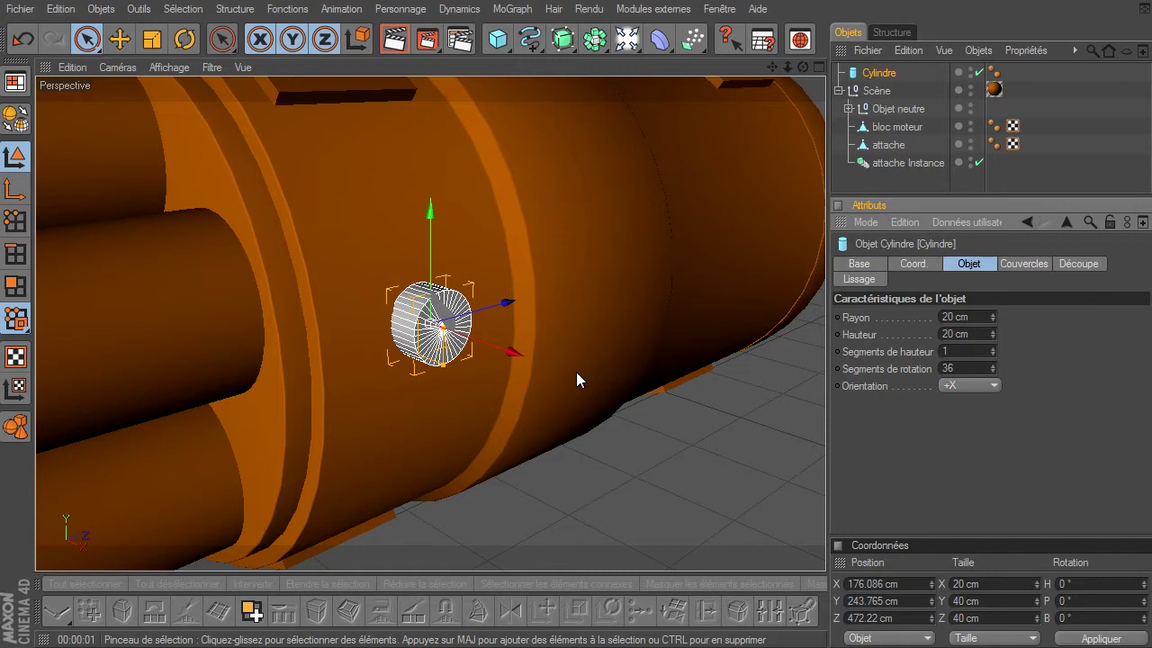
click(513, 355)
mouse_move(826, 453)
mouse_down()
mouse_move(425, 220)
mouse_move(825, 445)
mouse_up()
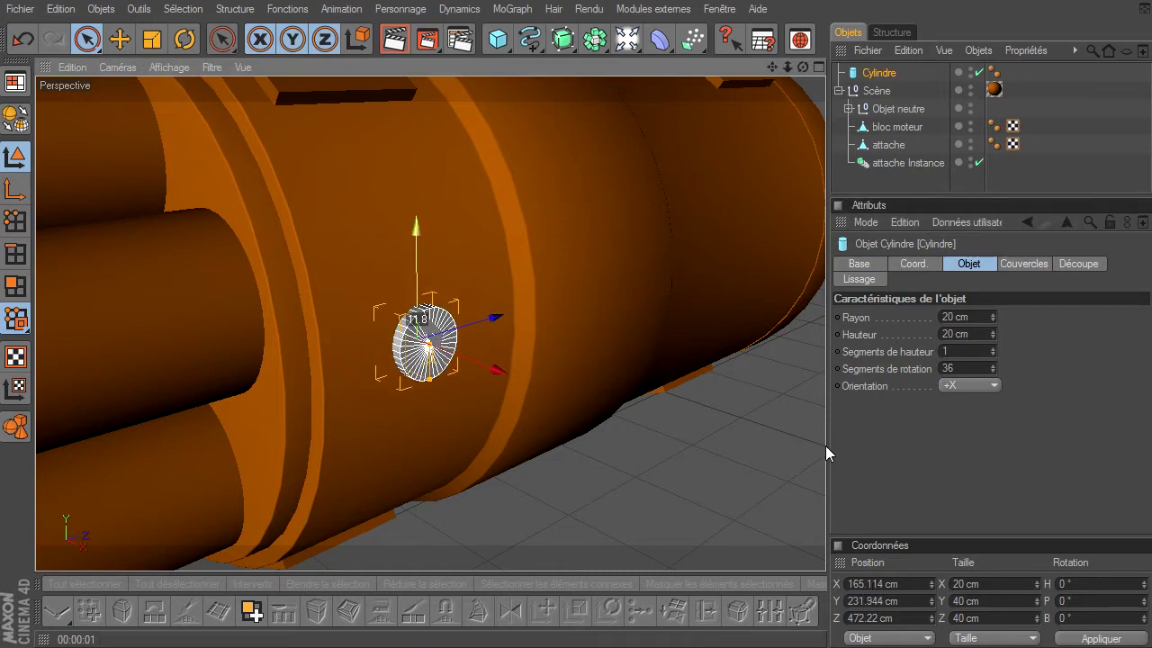
drag(801, 67, 766, 92)
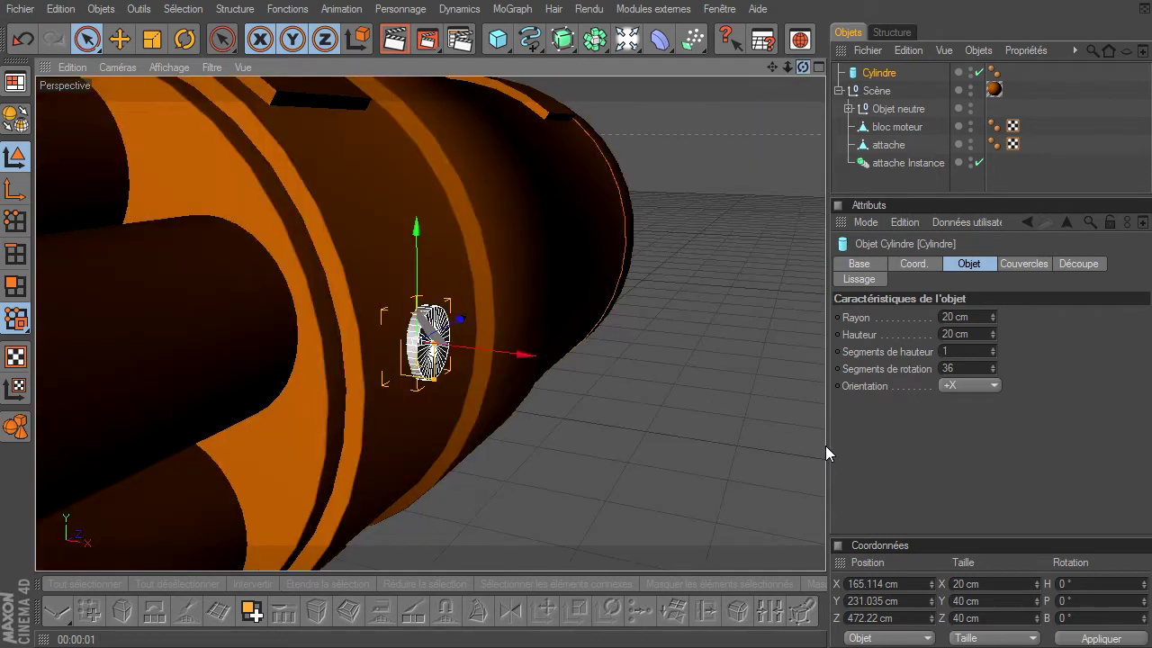
scroll(372, 367, up, 2)
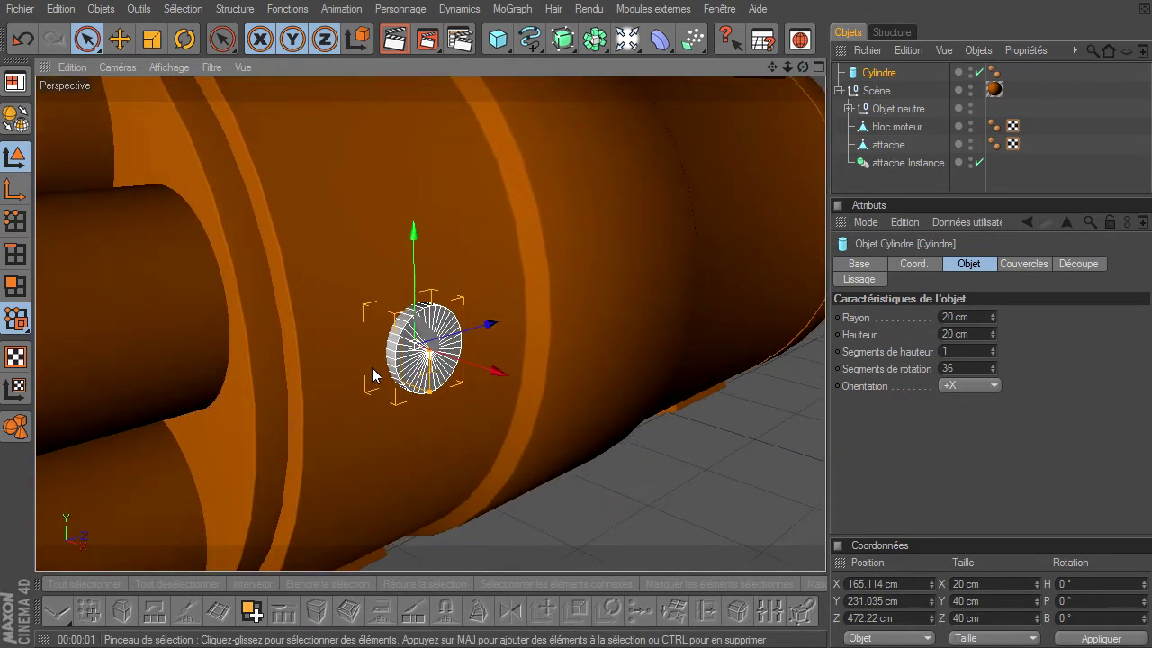
scroll(372, 367, up, 3)
Step: Turn on Biseau in the Couvercles settings with 3 segments and a 1 cm radius
click(1034, 267)
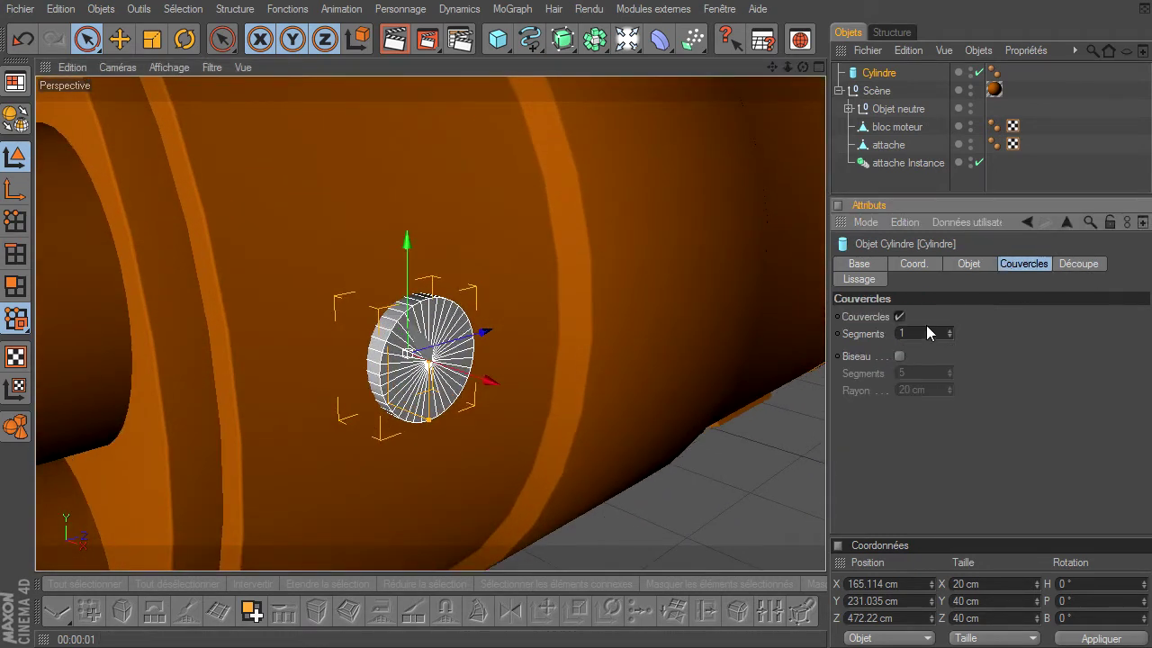
click(899, 356)
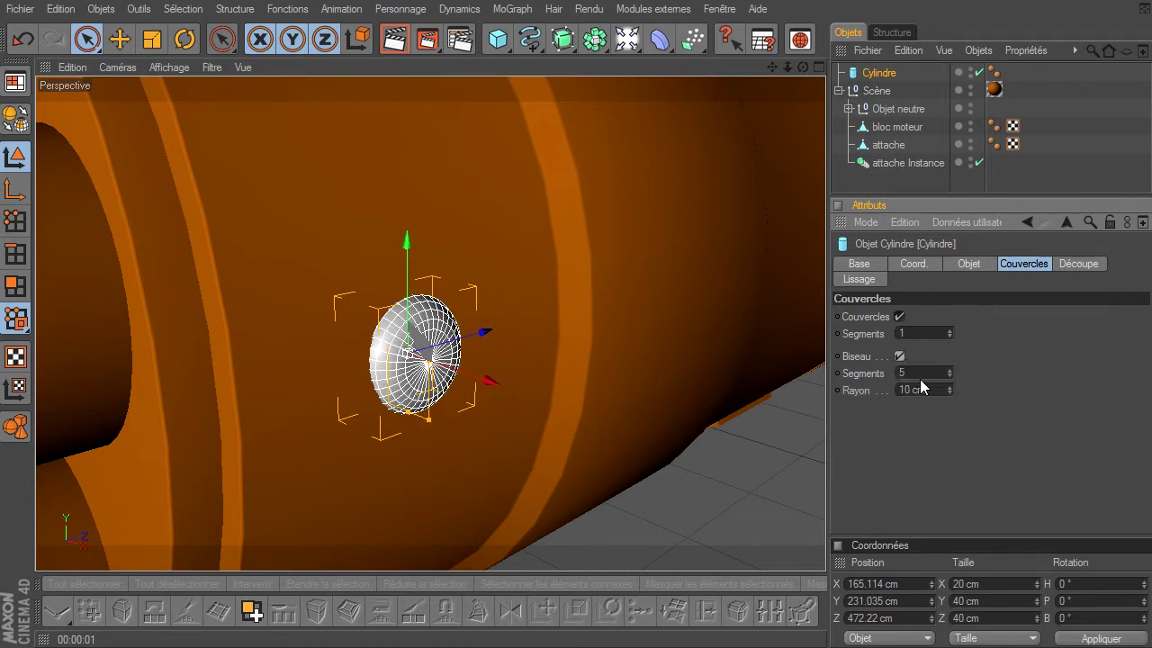
click(929, 393)
text(1)
key(Return)
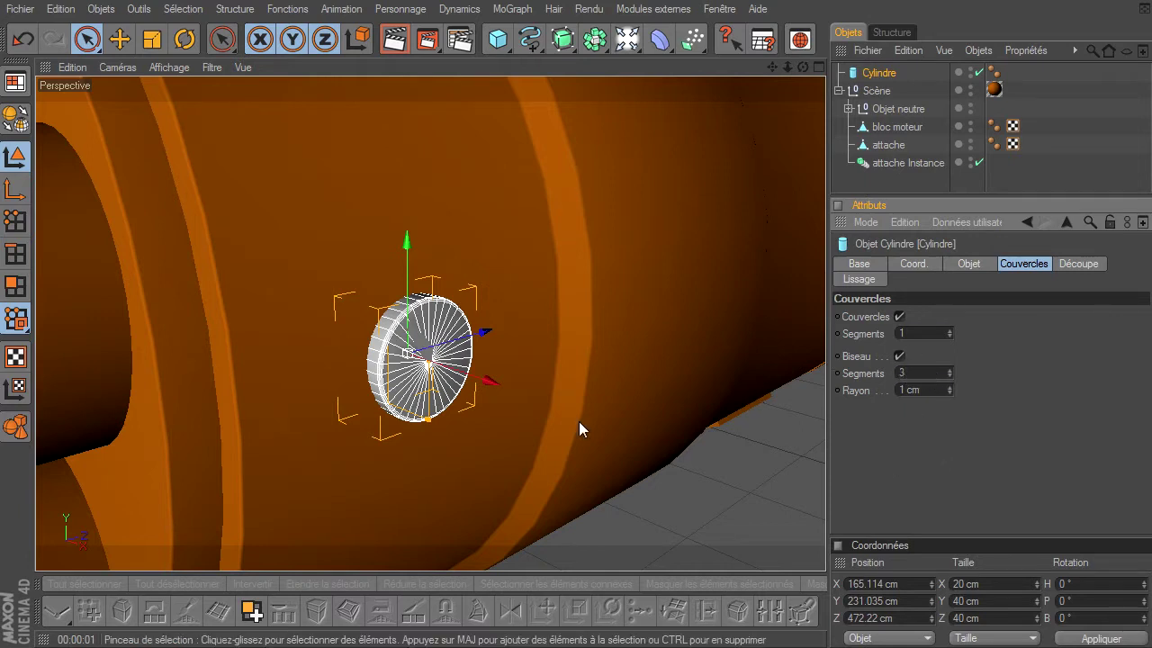
click(707, 515)
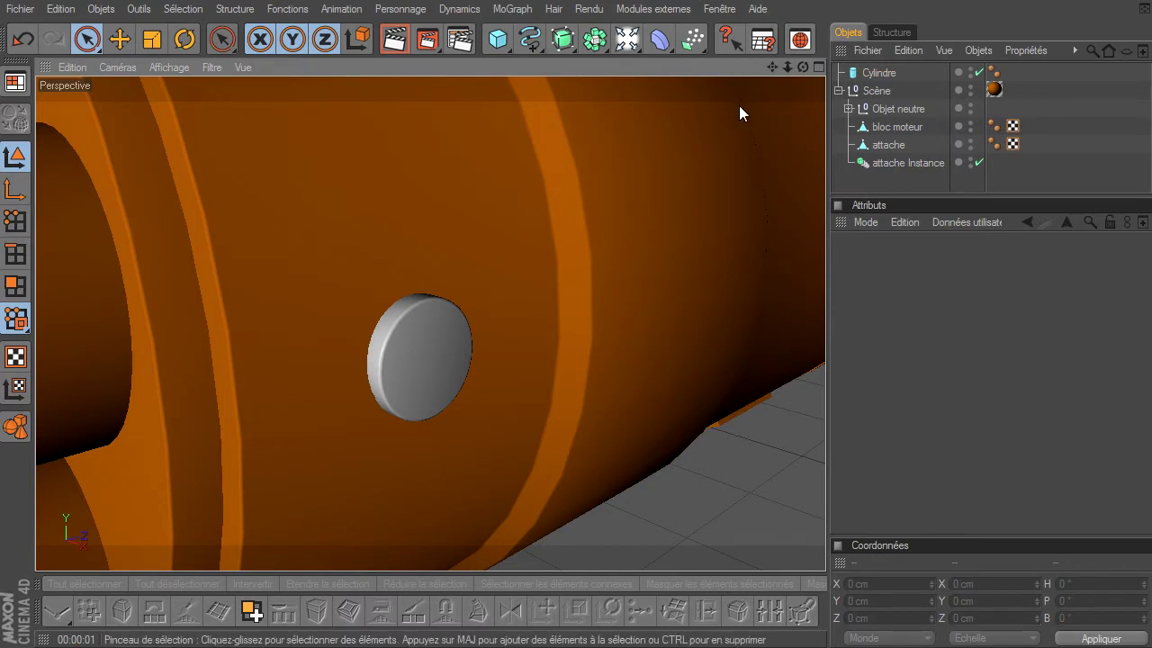
click(878, 72)
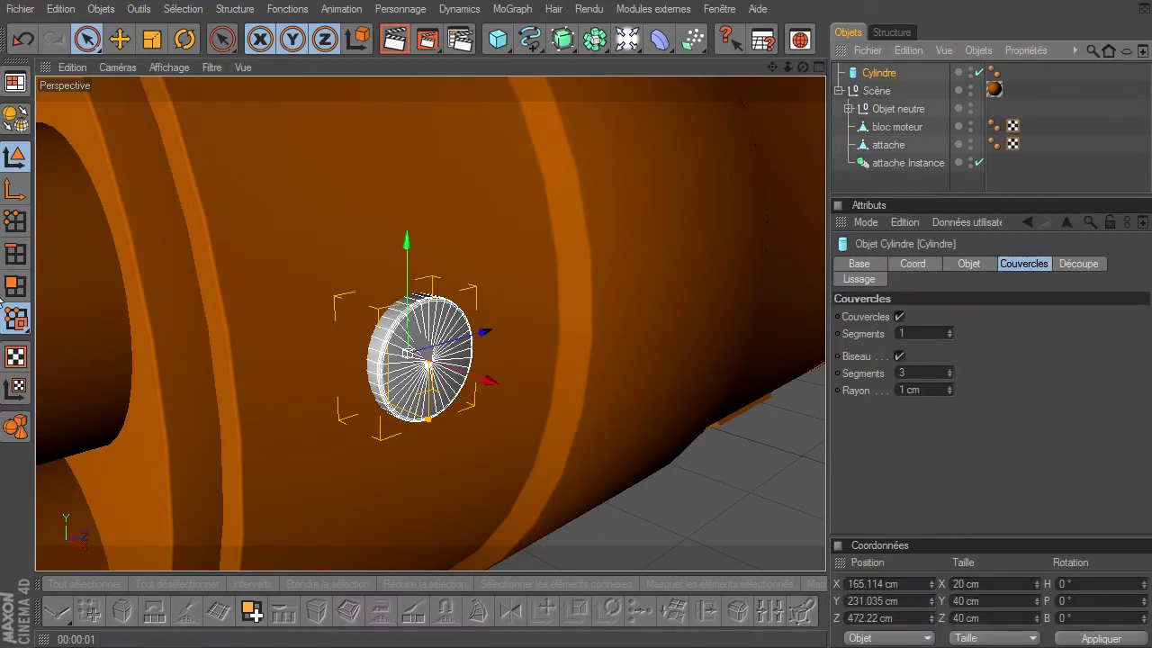
Step: Make the cylinder editable and paint-select its cap polygons in Polygons mode
click(9, 124)
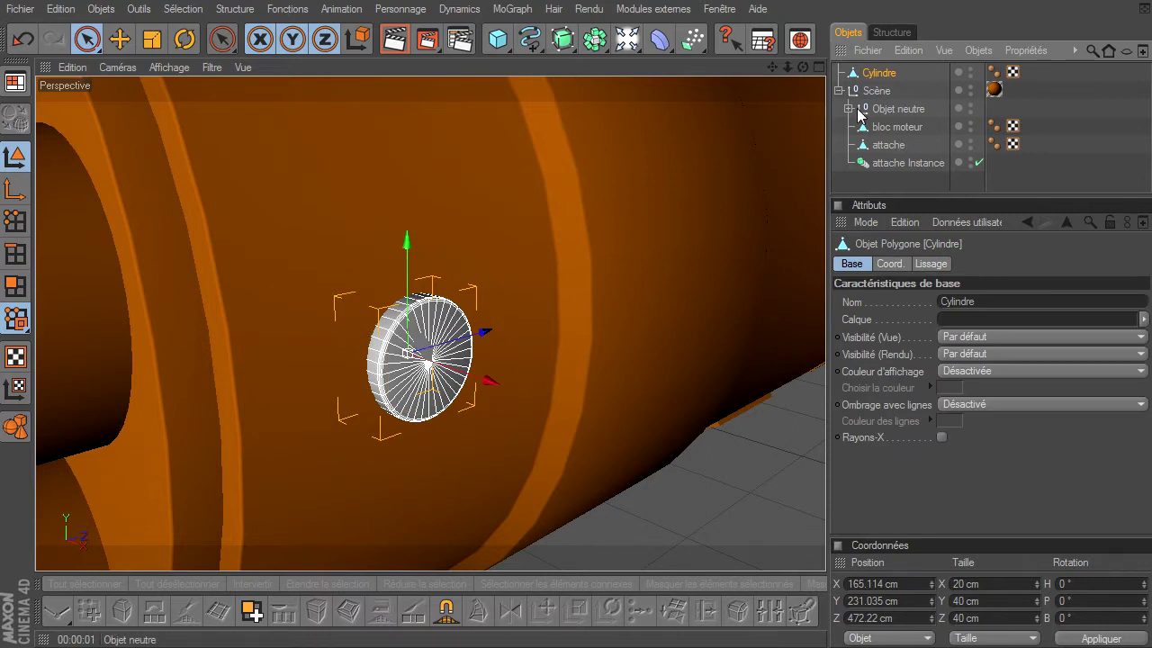
mouse_move(803, 68)
mouse_down()
mouse_move(825, 445)
mouse_move(796, 172)
mouse_up()
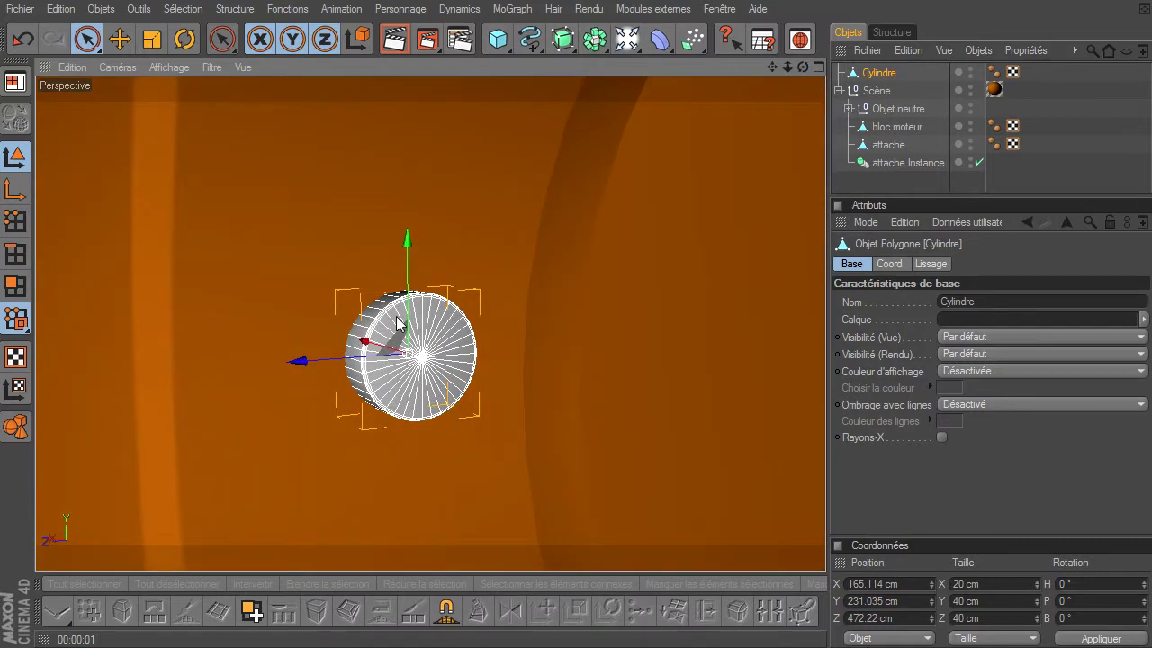
click(15, 288)
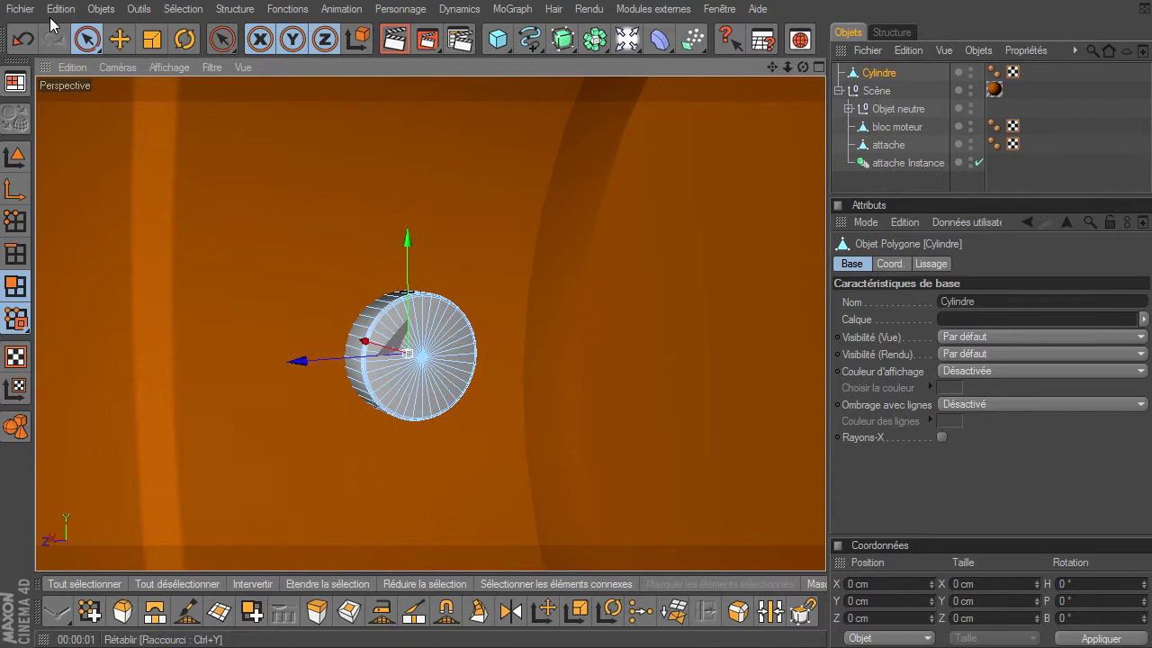
click(87, 39)
mouse_move(459, 355)
mouse_down()
mouse_move(435, 385)
mouse_move(470, 372)
mouse_up()
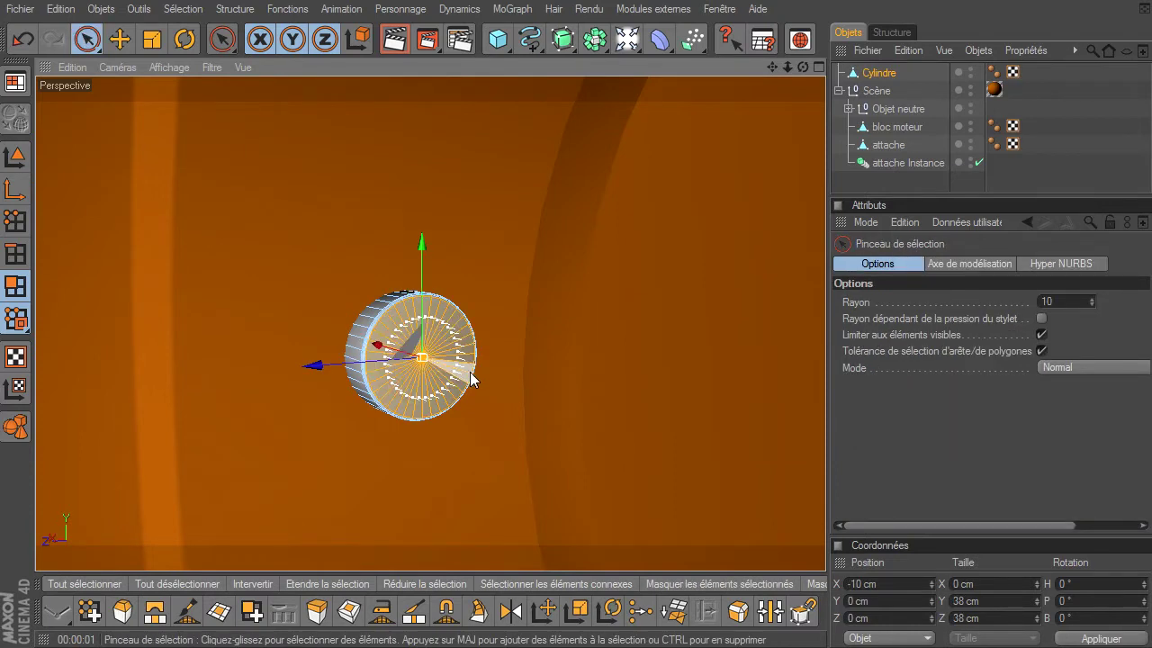
scroll(460, 360, up, 2)
scroll(460, 360, up, 3)
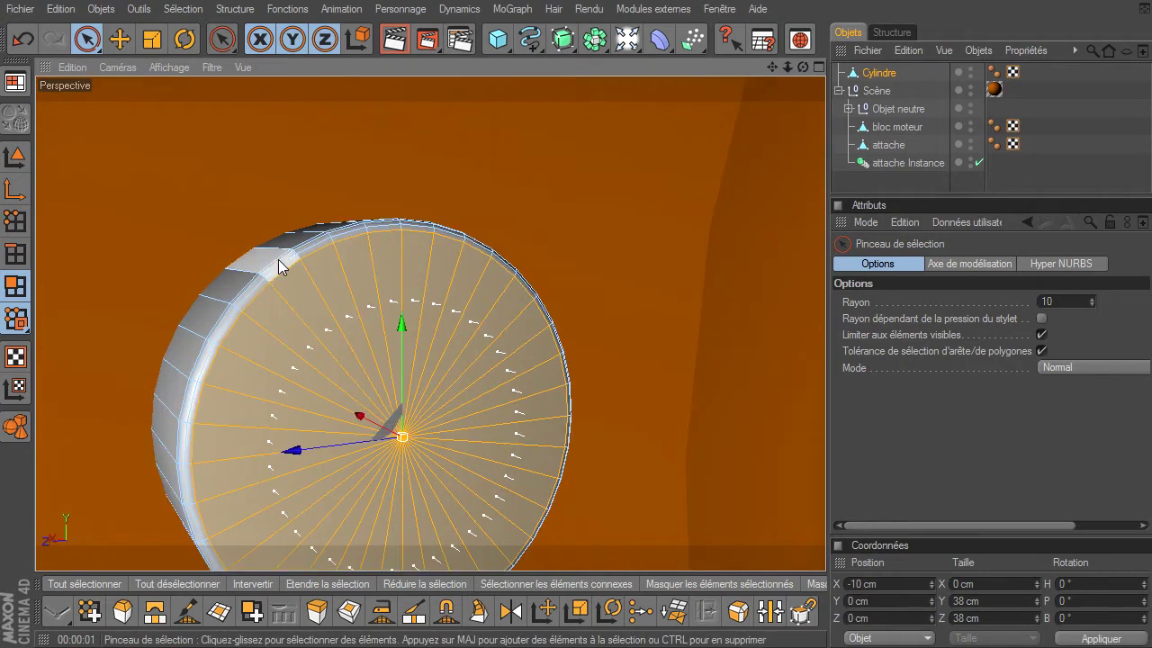
Step: Grow the cap selection twice, delete it, and return to Model mode
key(u)
key(g)
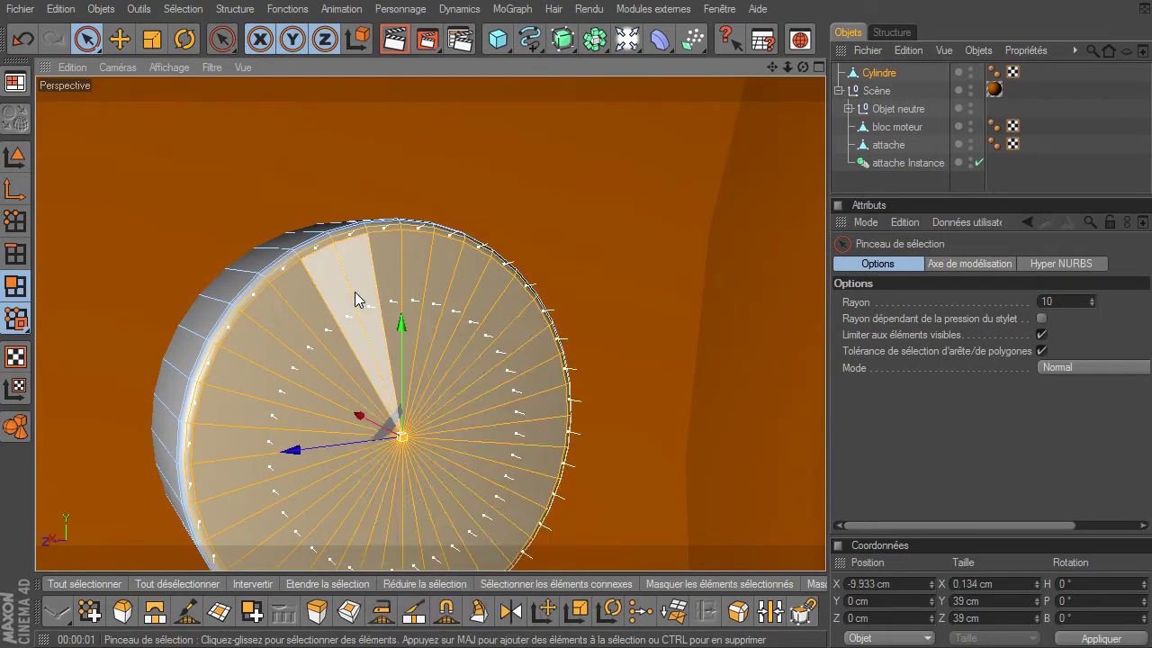
key(u)
key(g)
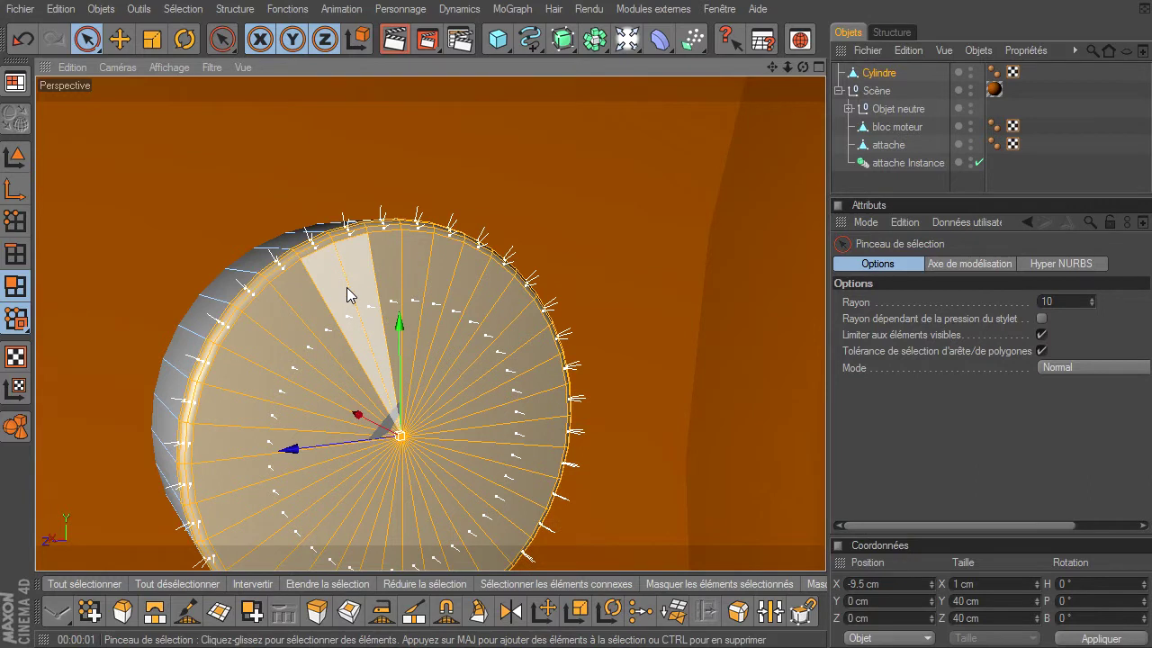
key(Delete)
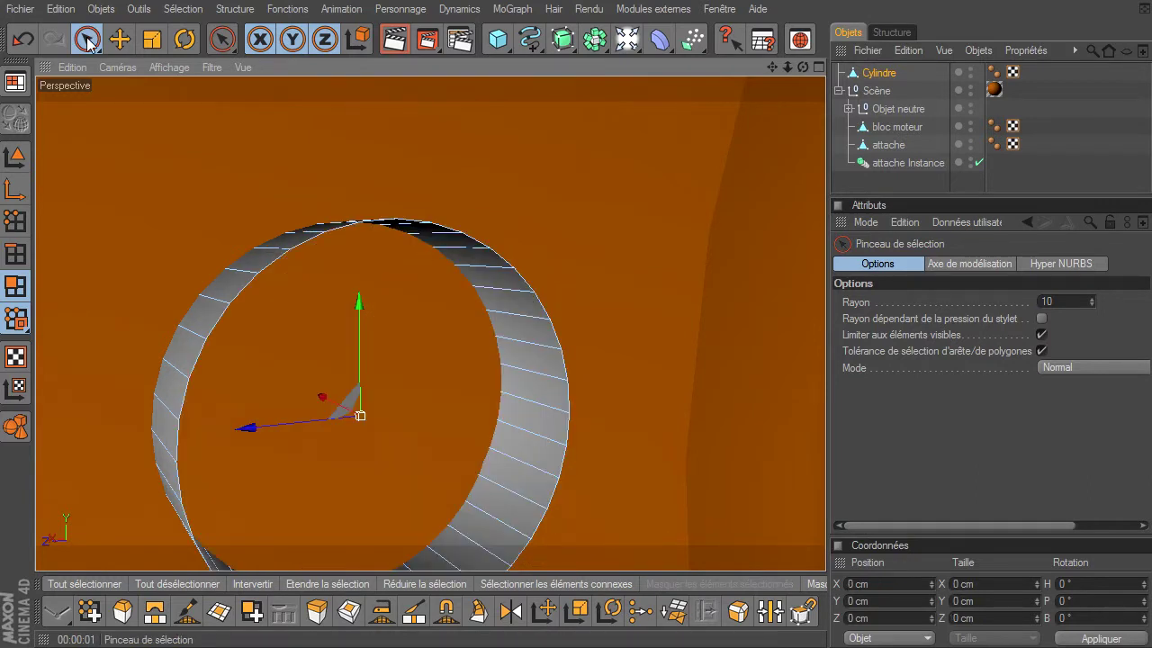
click(15, 156)
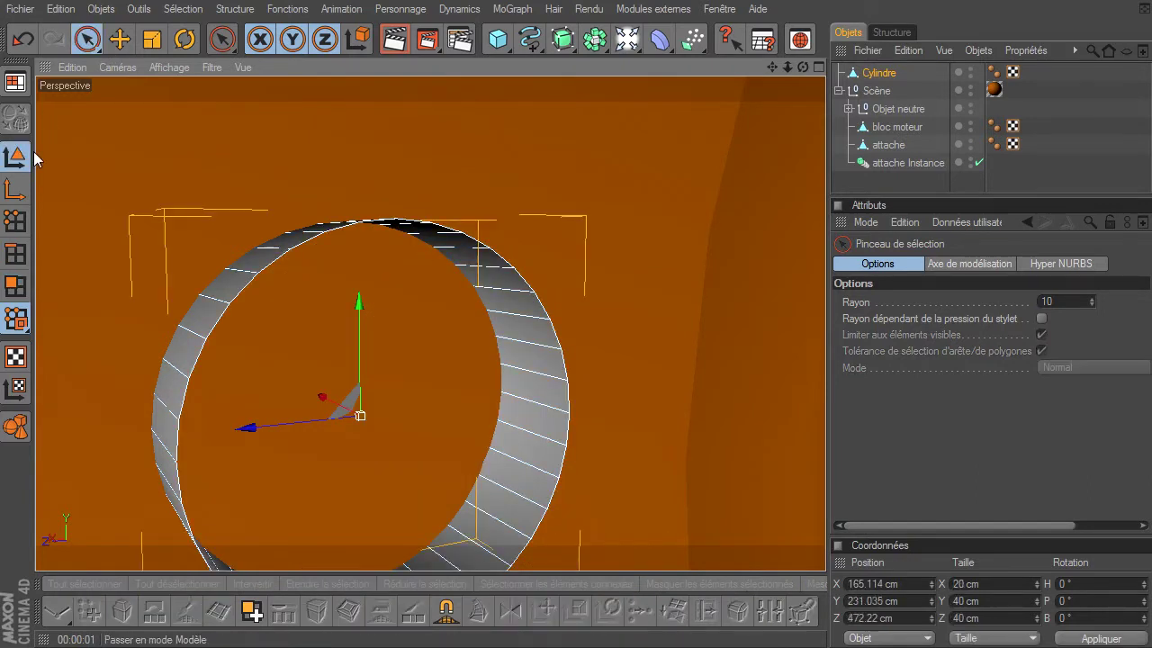
scroll(313, 207, down, 5)
scroll(470, 168, down, 3)
drag(803, 67, 765, 229)
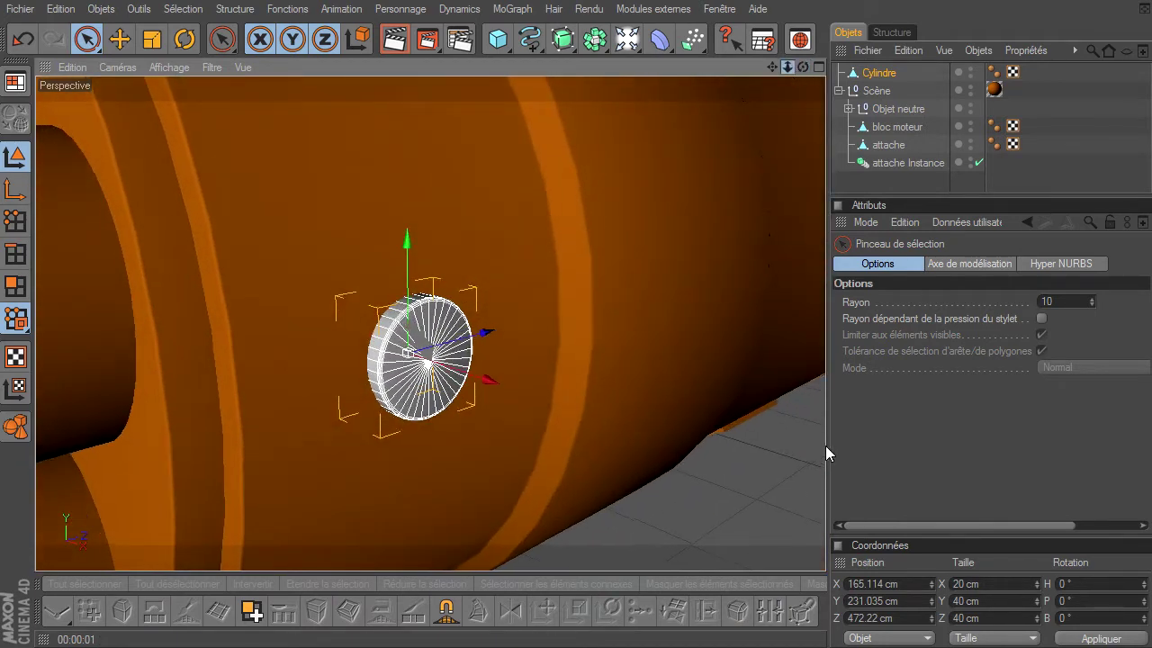
Step: Inspect the disc on the engine block and switch to the four-view layout: Perspective, Haut, Droite, Avant
click(755, 338)
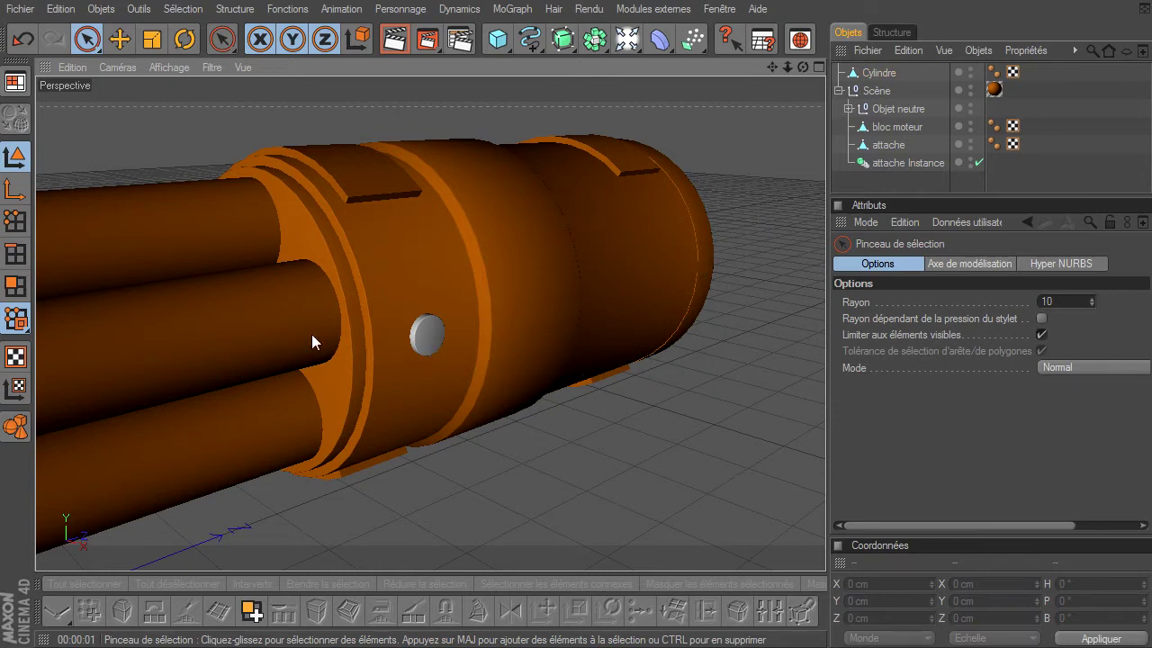
scroll(786, 304, up, 3)
scroll(787, 306, up, 2)
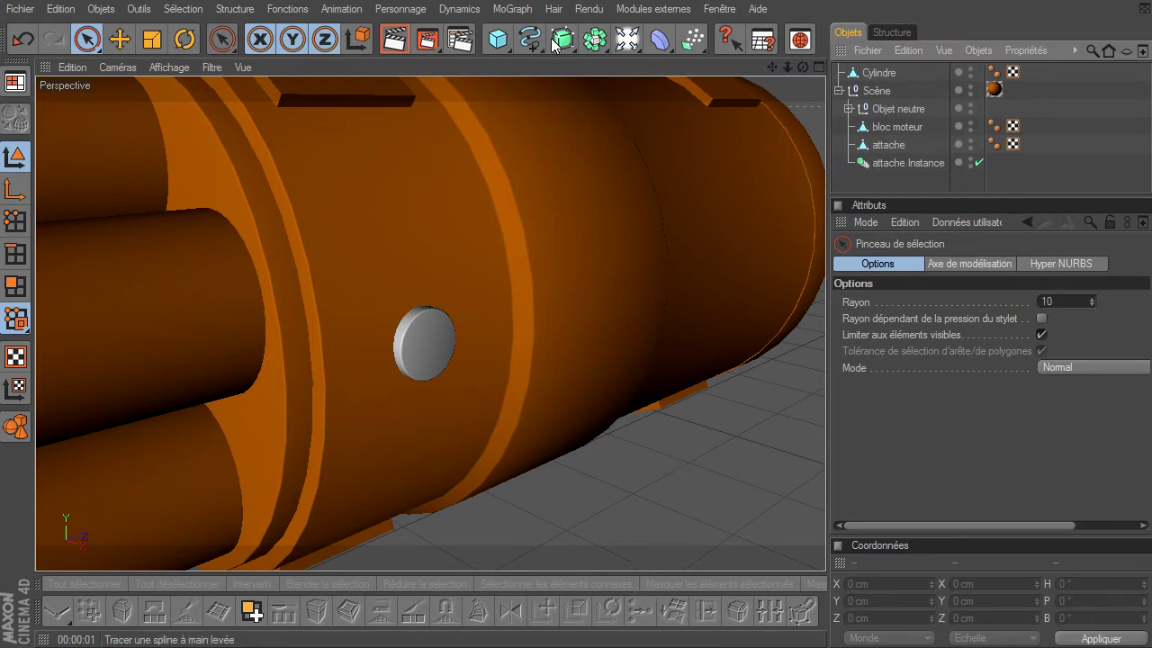
drag(803, 66, 800, 71)
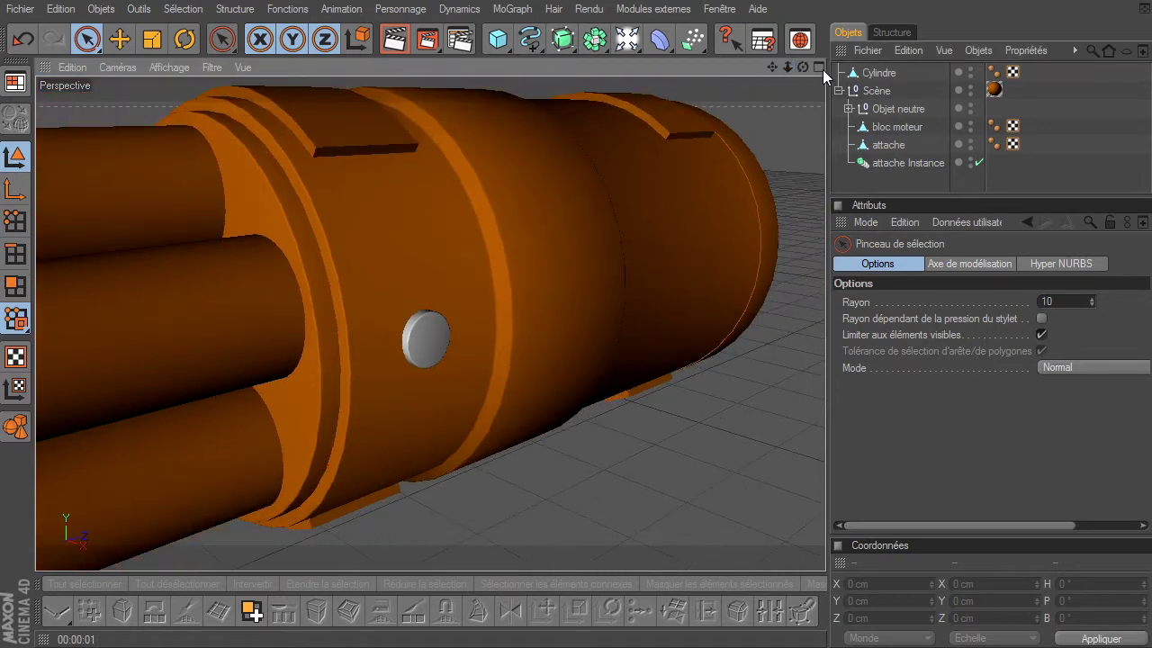
click(819, 68)
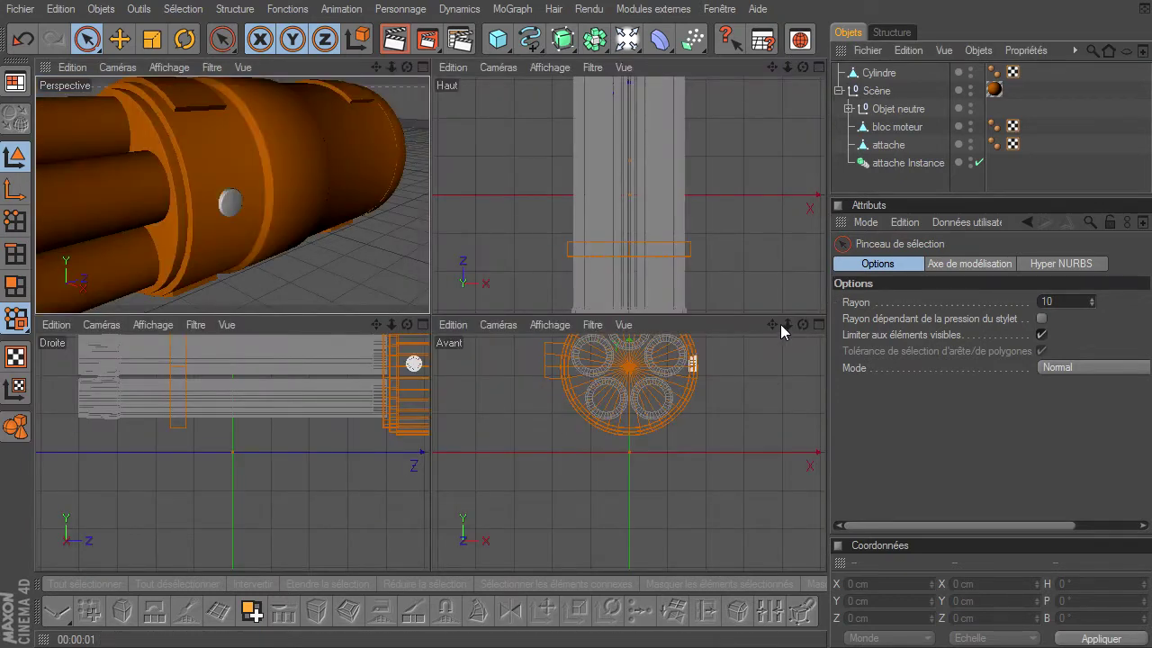
drag(772, 324, 825, 445)
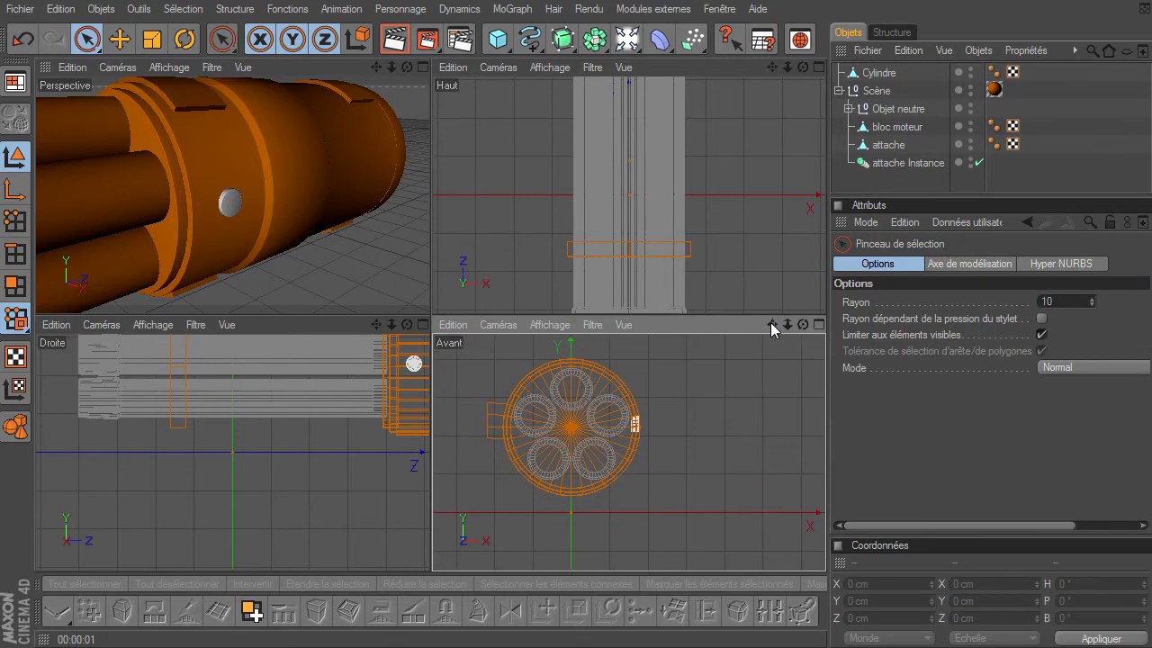
Step: Draw a four-point Linéaire spline in the Avant view running out from the knob
click(530, 38)
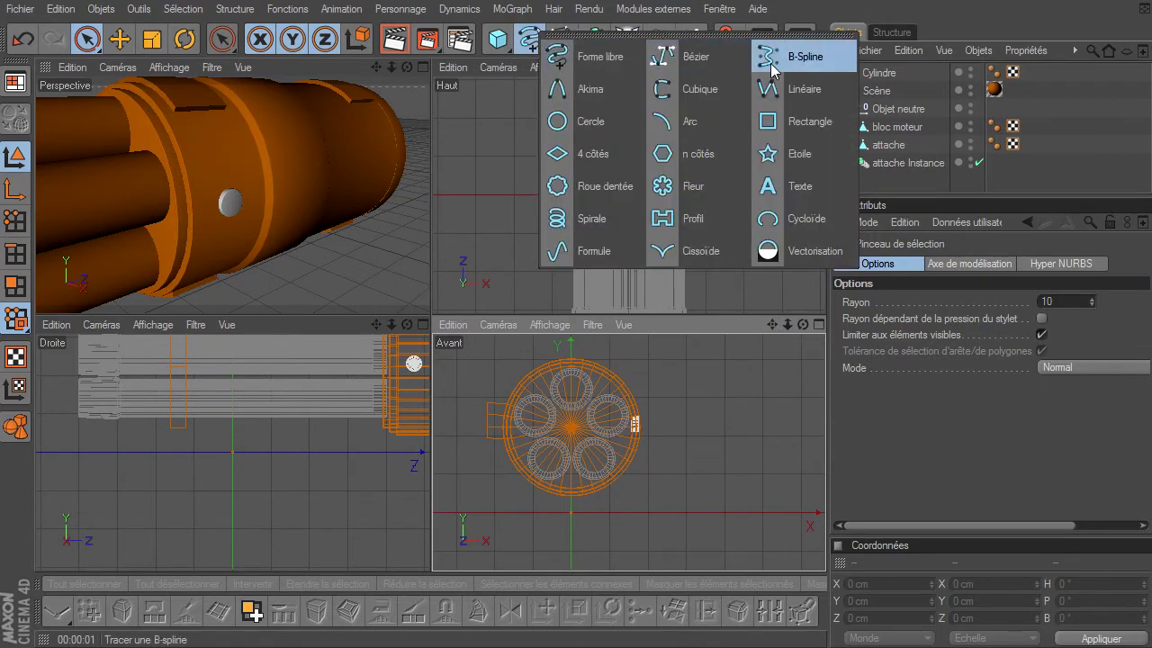
click(801, 98)
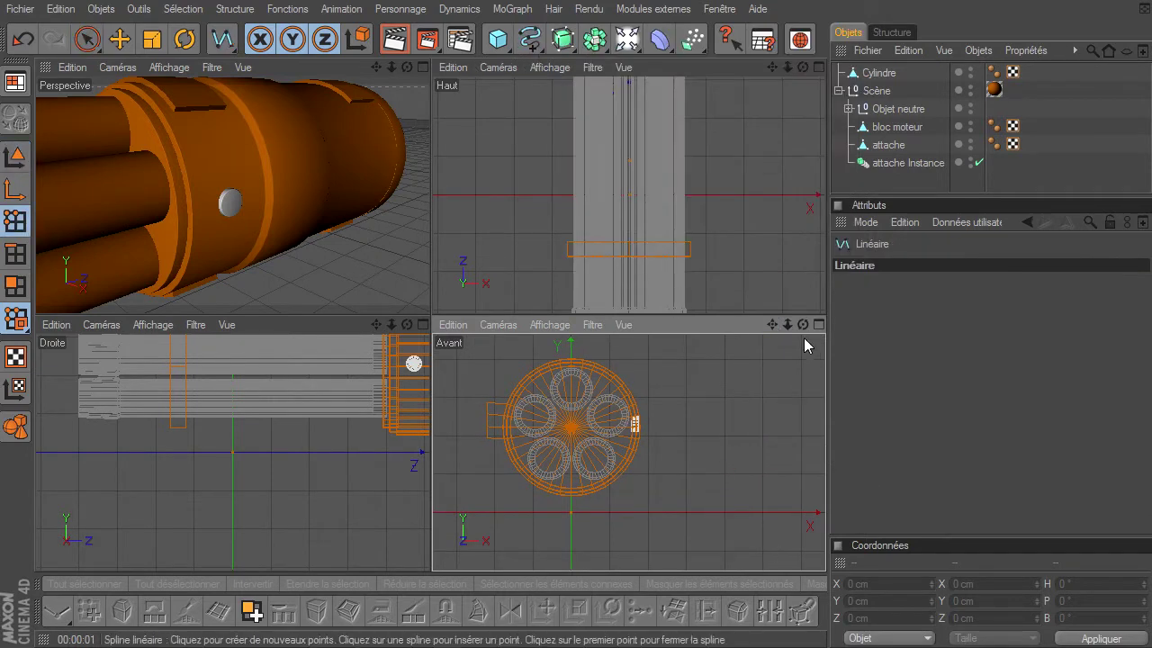
mouse_move(788, 324)
mouse_down()
mouse_move(826, 445)
mouse_move(787, 324)
mouse_up()
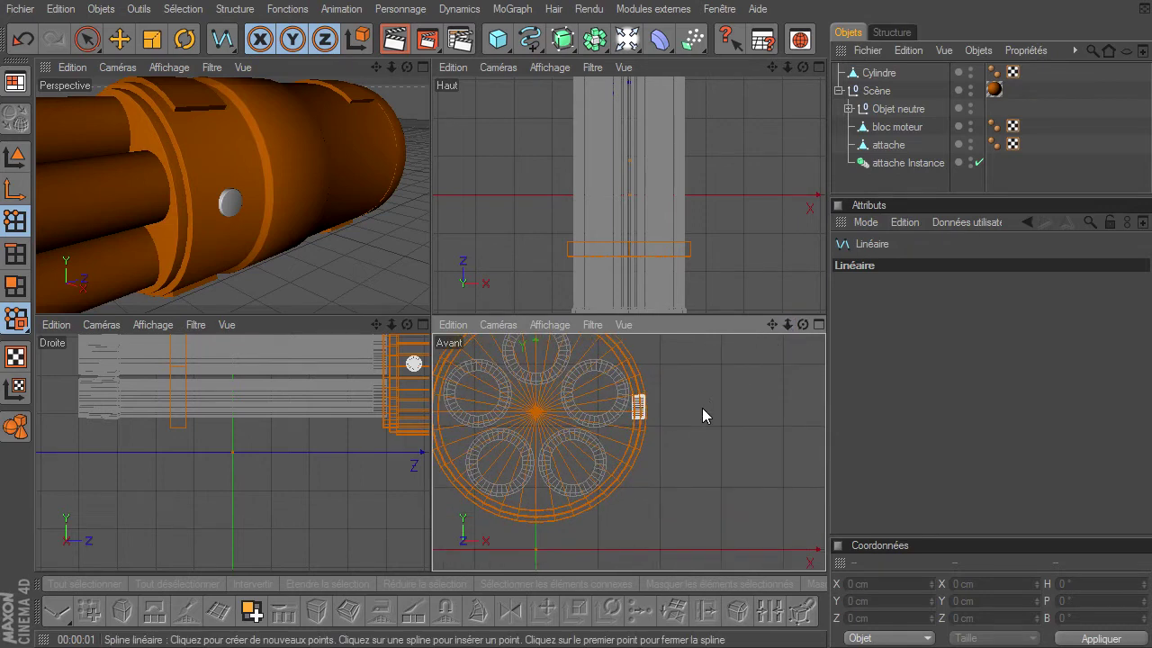
click(653, 407)
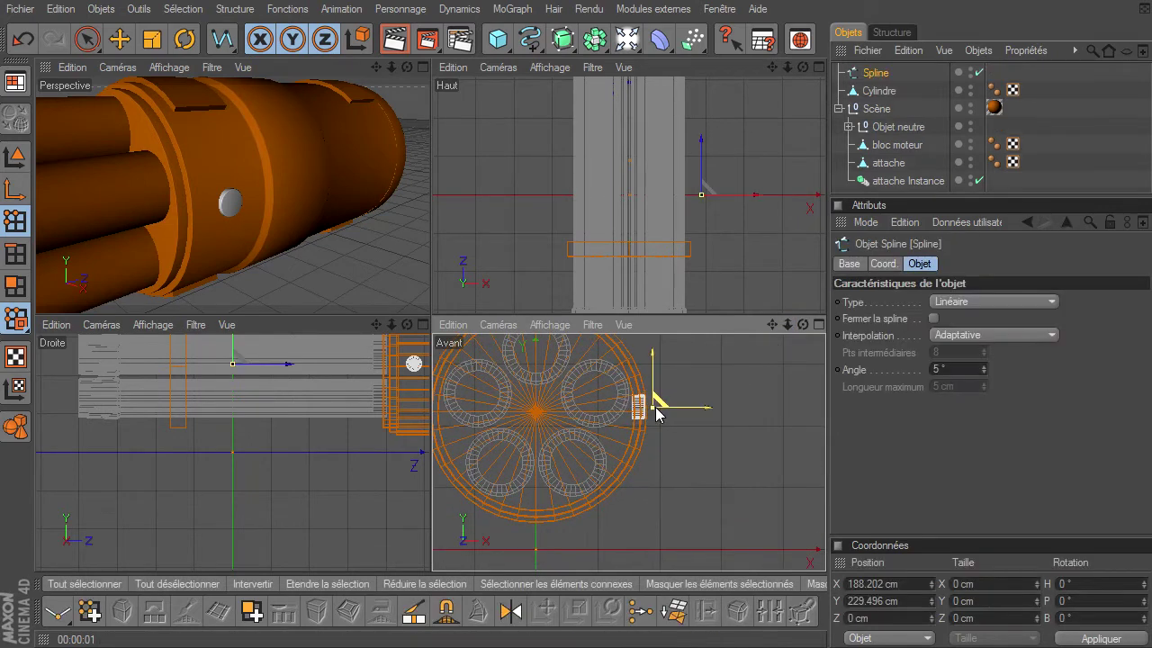
click(724, 405)
click(731, 485)
click(769, 516)
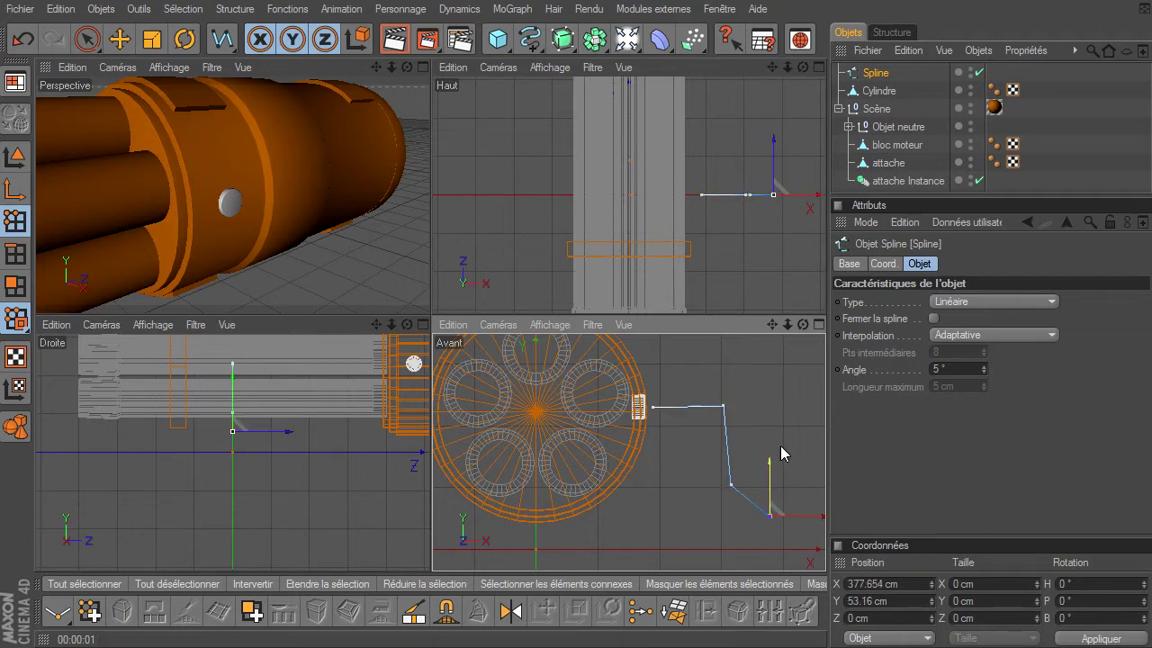
click(89, 43)
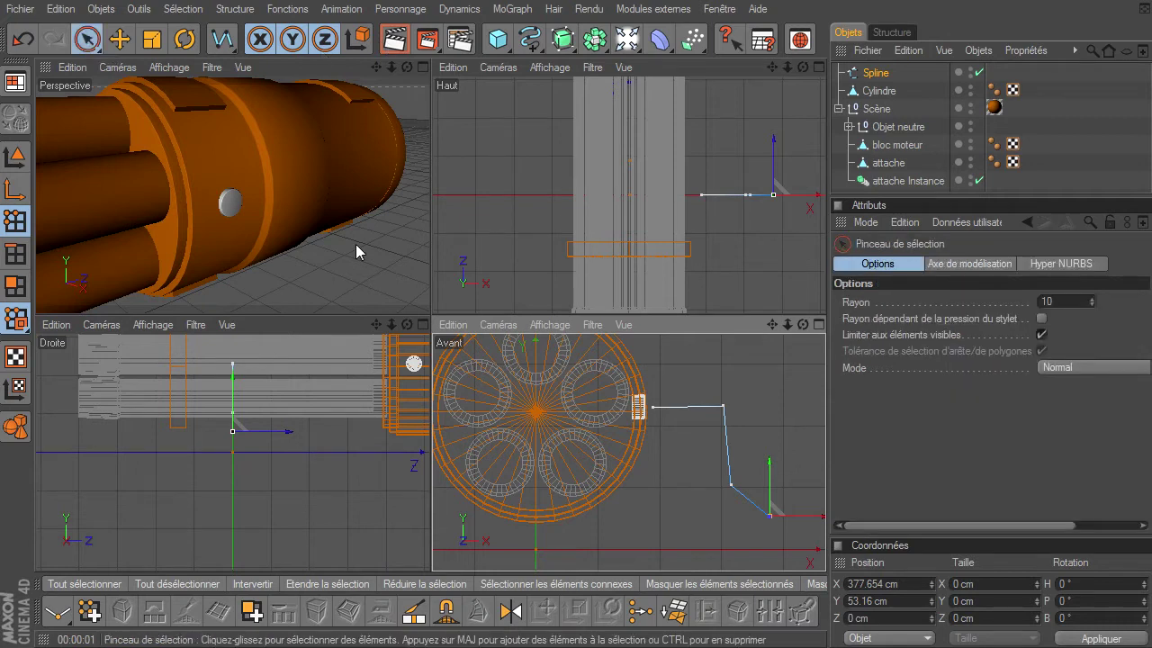
click(658, 515)
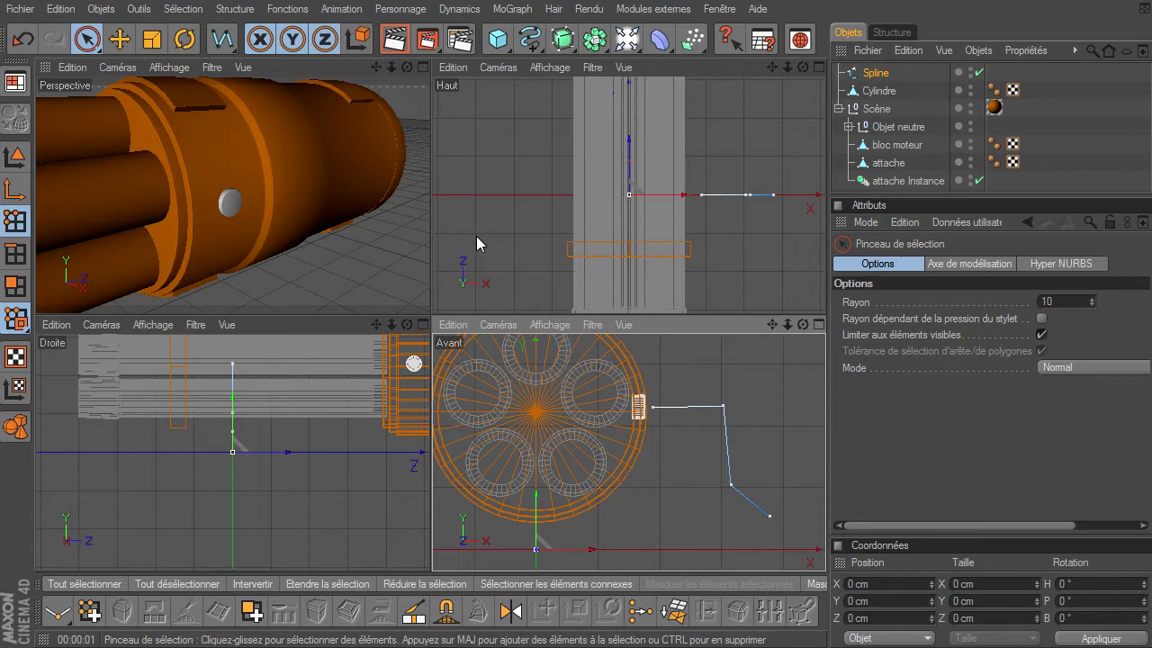
Step: Move the spline along Z to 463.963 cm to line it up with the knob
click(429, 313)
scroll(429, 313, down, 3)
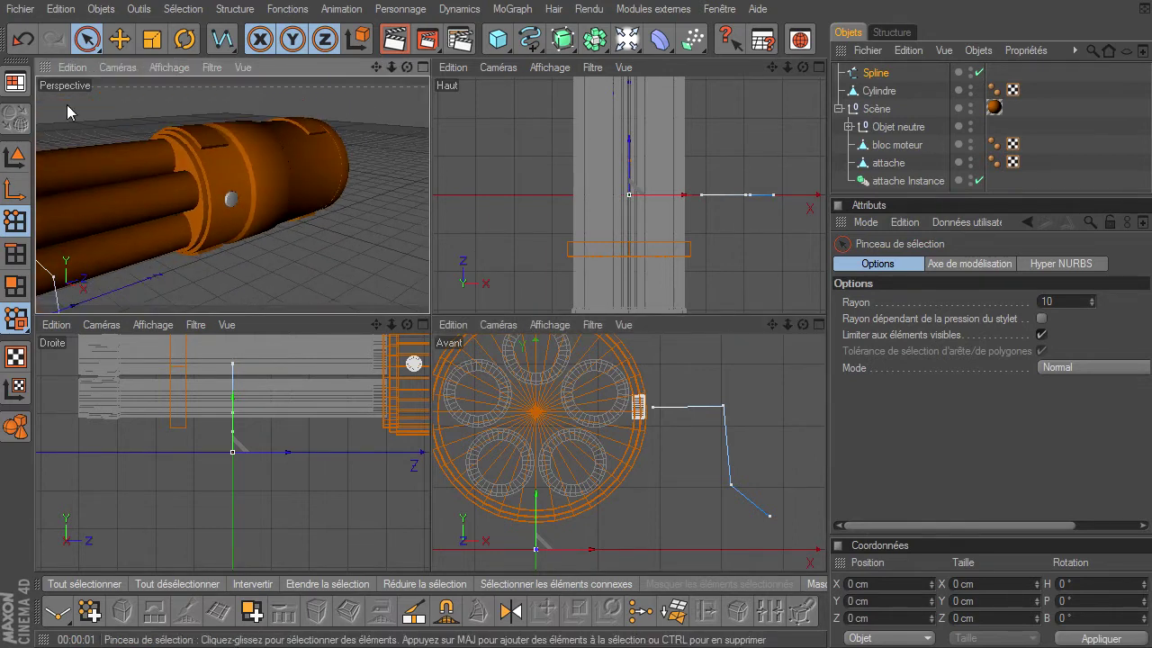
click(14, 156)
mouse_move(285, 457)
mouse_down()
mouse_move(433, 452)
mouse_move(424, 450)
mouse_up()
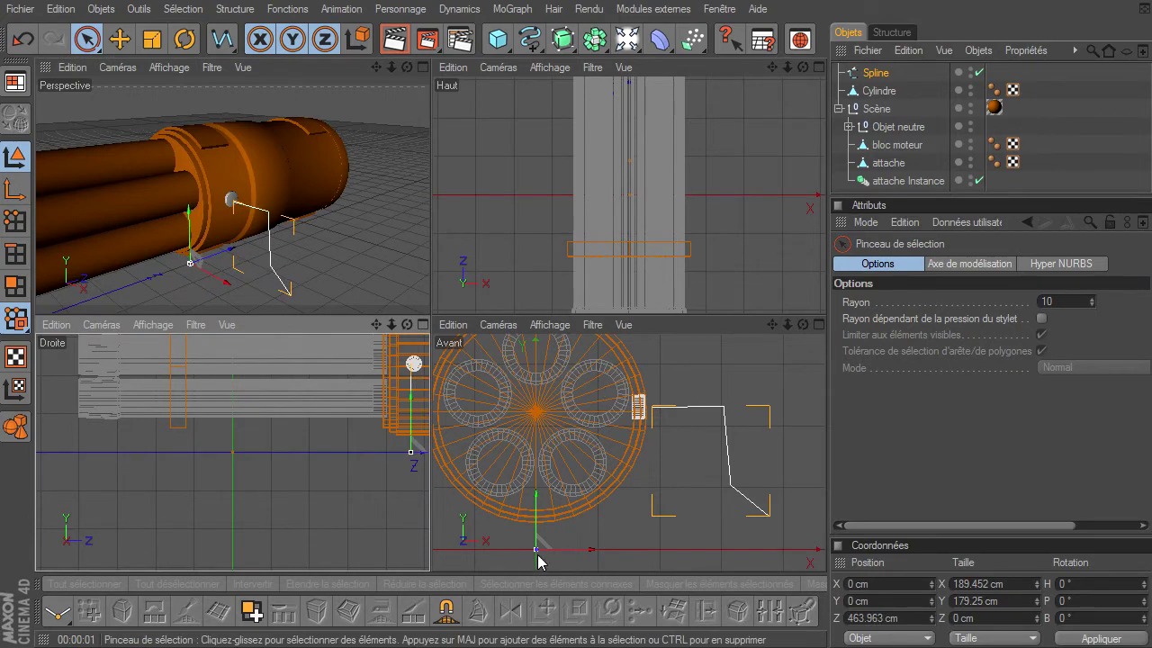
click(422, 70)
Step: Select all spline points and apply Interpolation légère to round the corners
drag(803, 68, 825, 446)
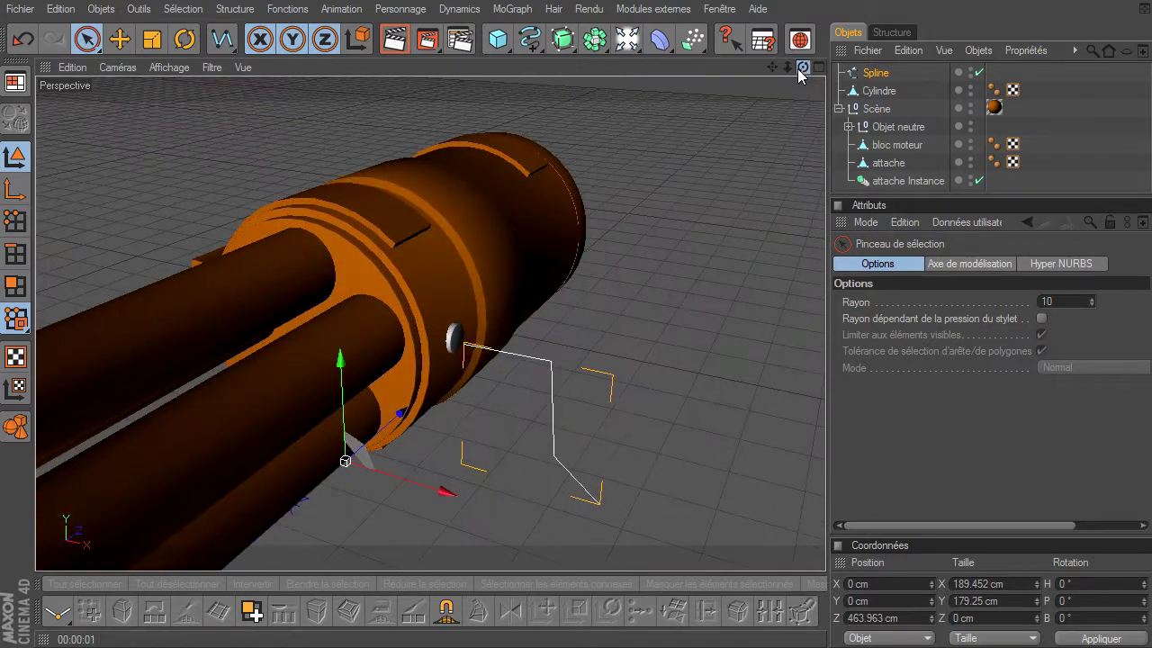
click(19, 229)
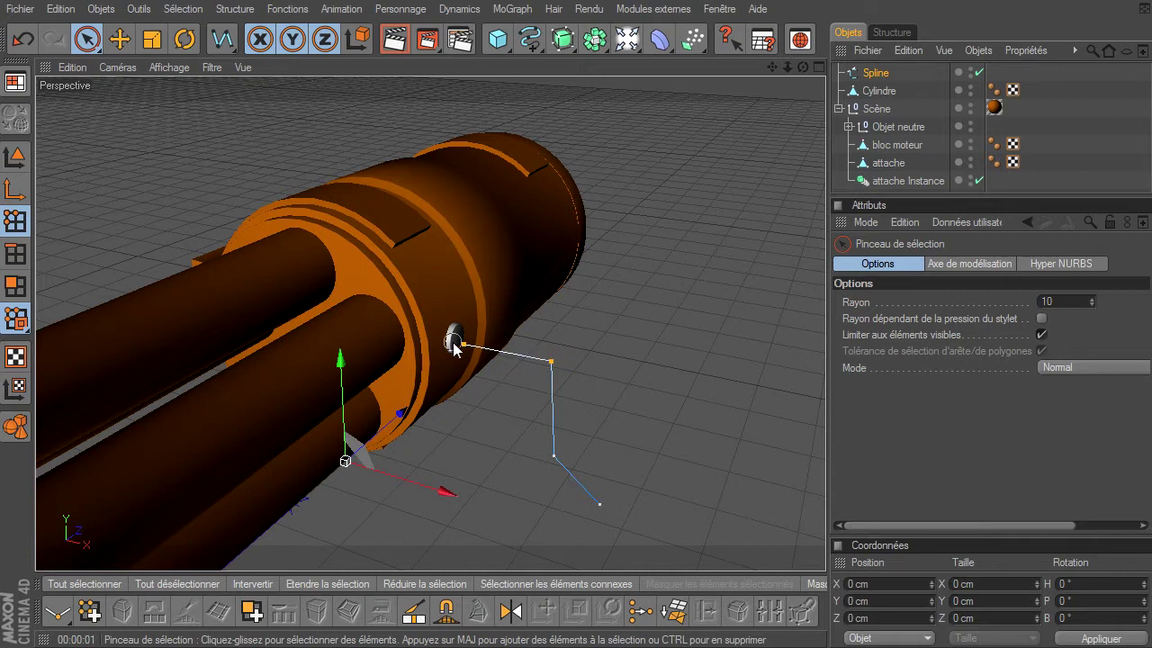
key(ctrl+a)
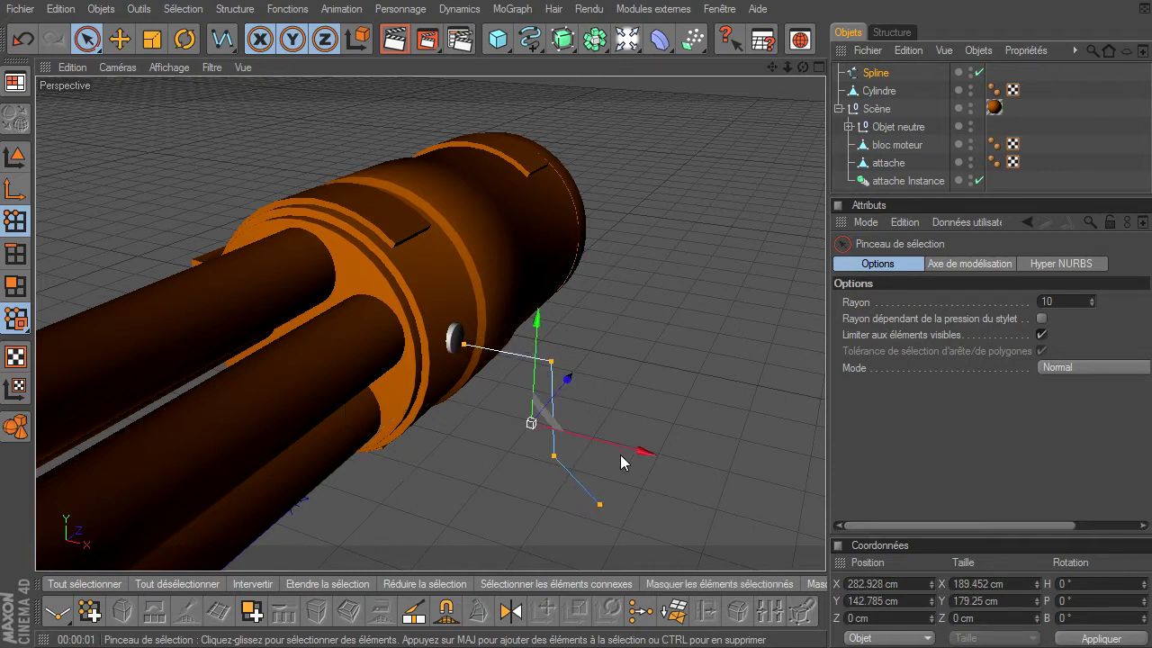
right_click(565, 347)
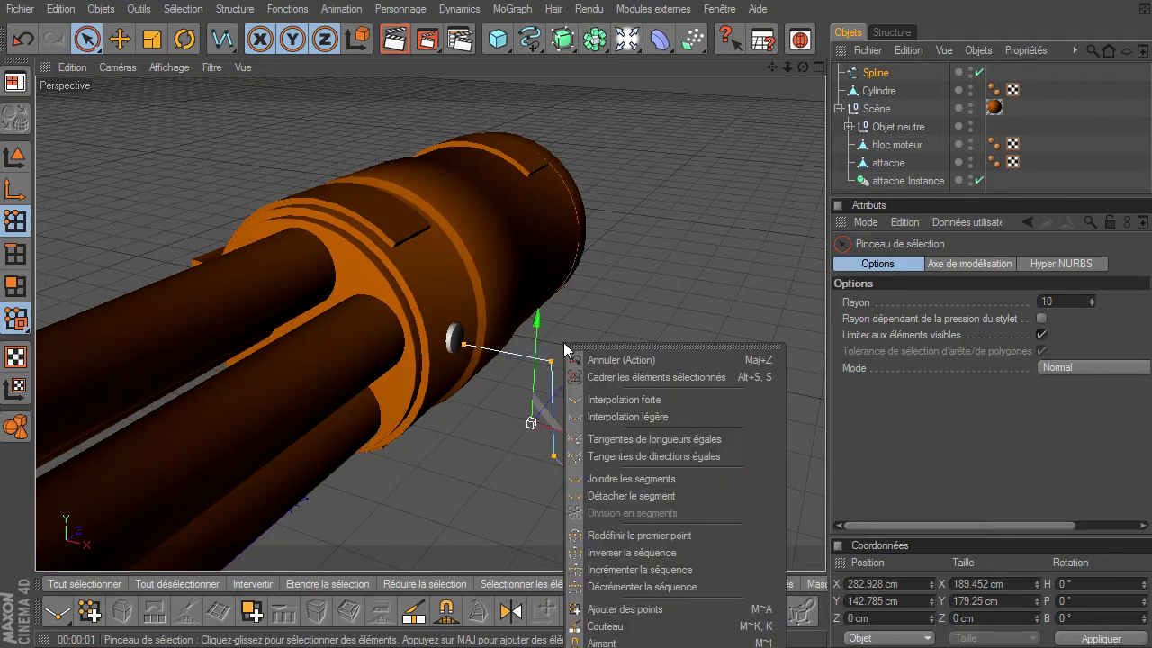
click(660, 420)
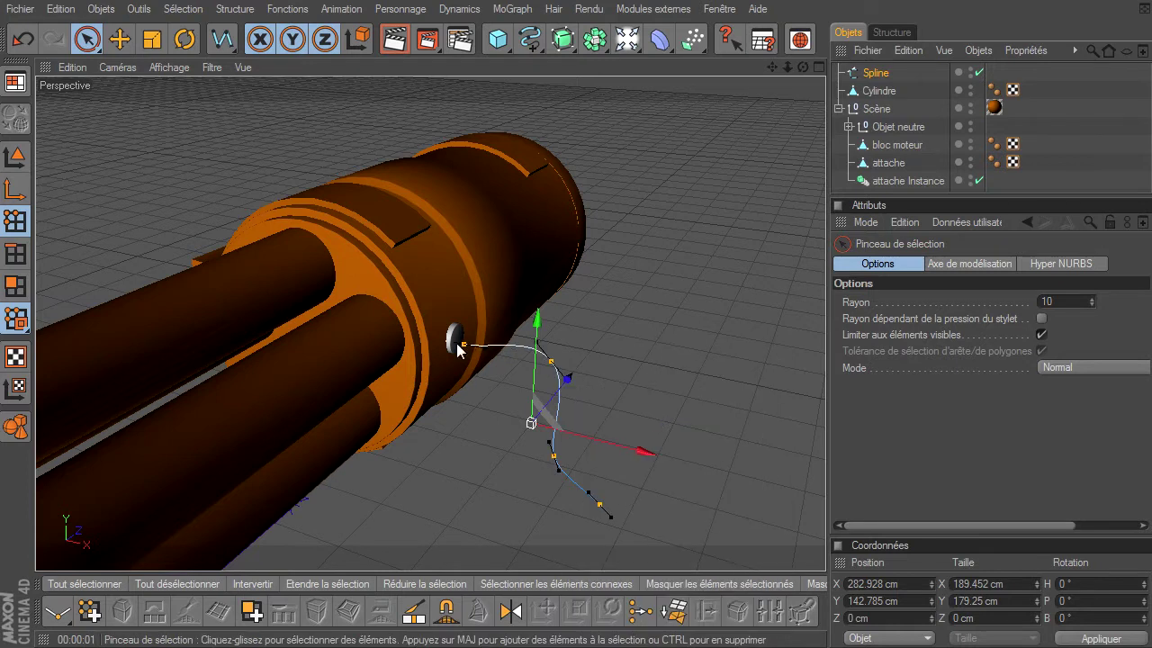
Step: Reposition the lower and end points so the cable sweeps down and out along the ground
mouse_move(804, 70)
mouse_down()
mouse_move(827, 452)
mouse_move(810, 432)
mouse_up()
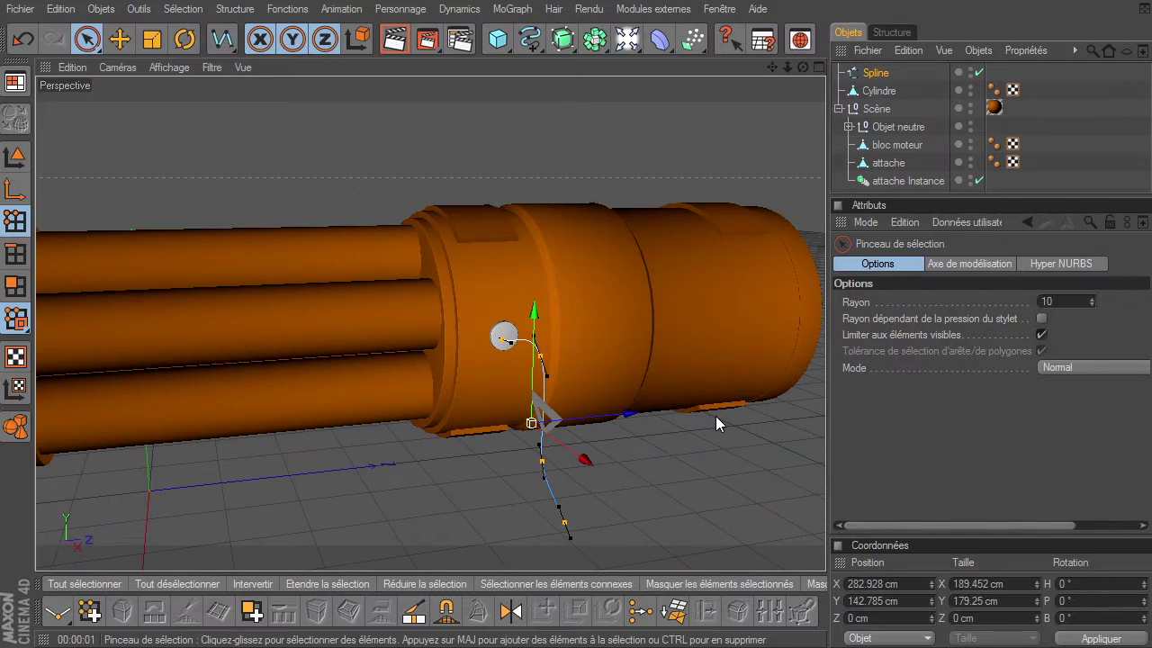
click(630, 449)
click(543, 463)
drag(583, 459, 828, 444)
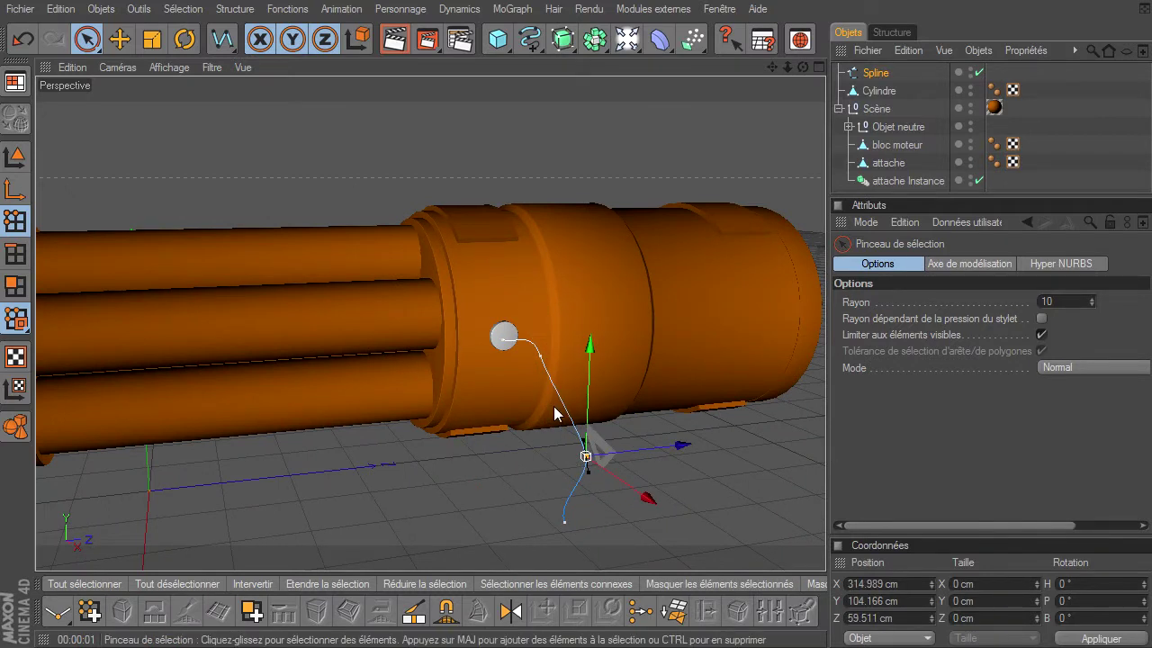
click(548, 351)
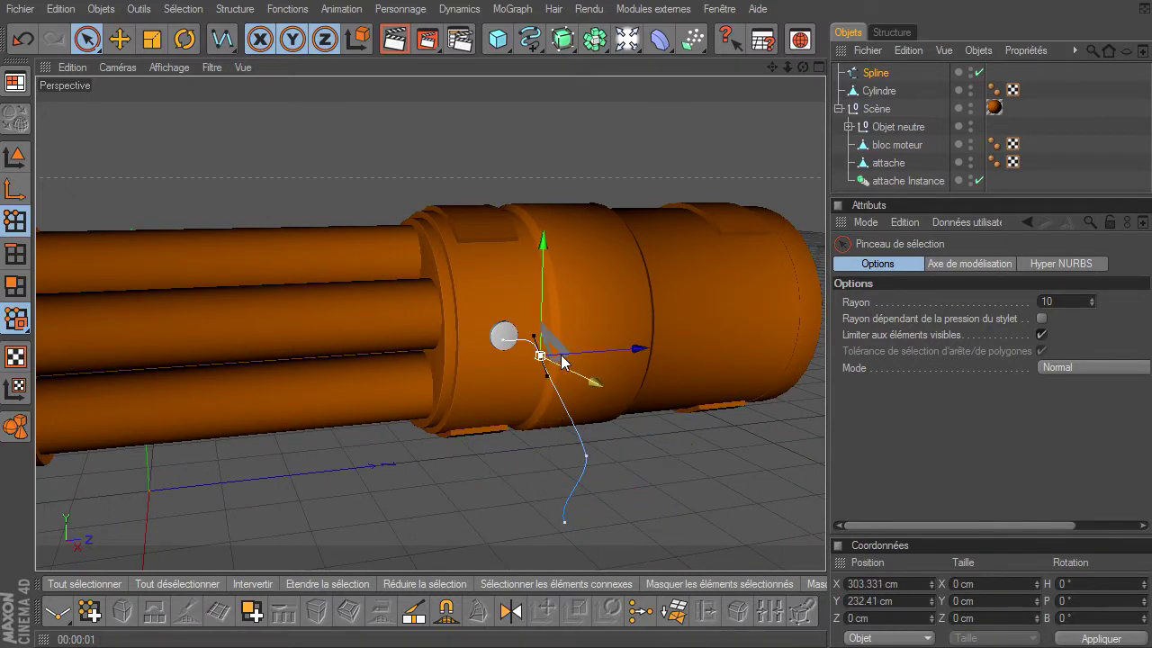
click(565, 523)
drag(607, 522, 824, 442)
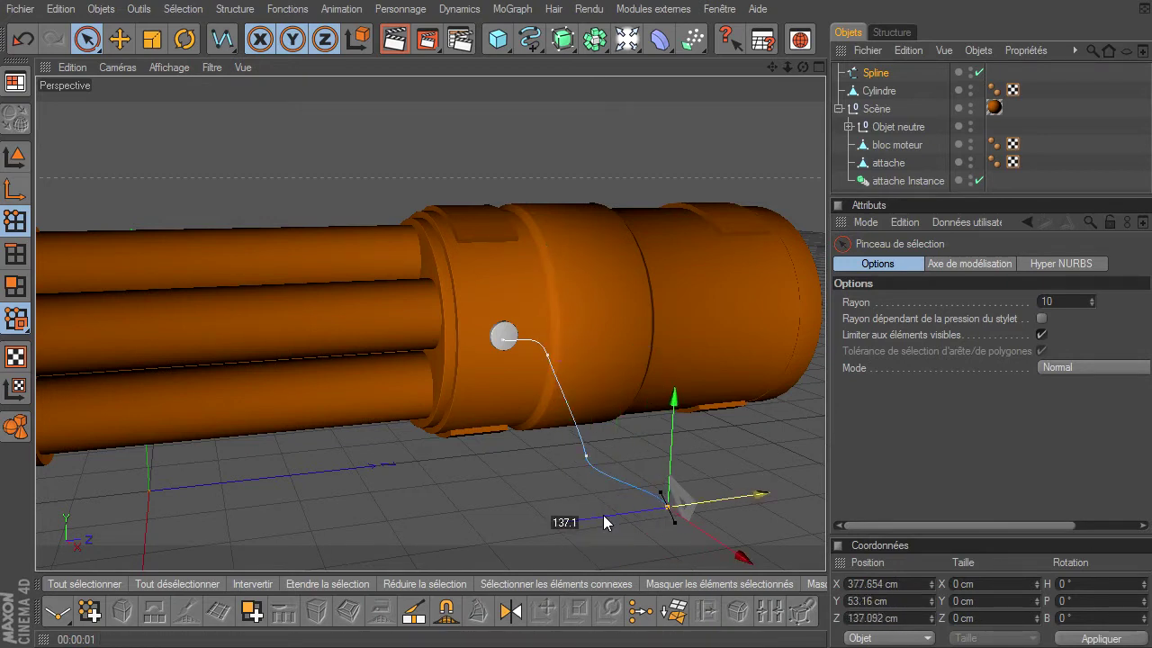
drag(668, 506, 662, 466)
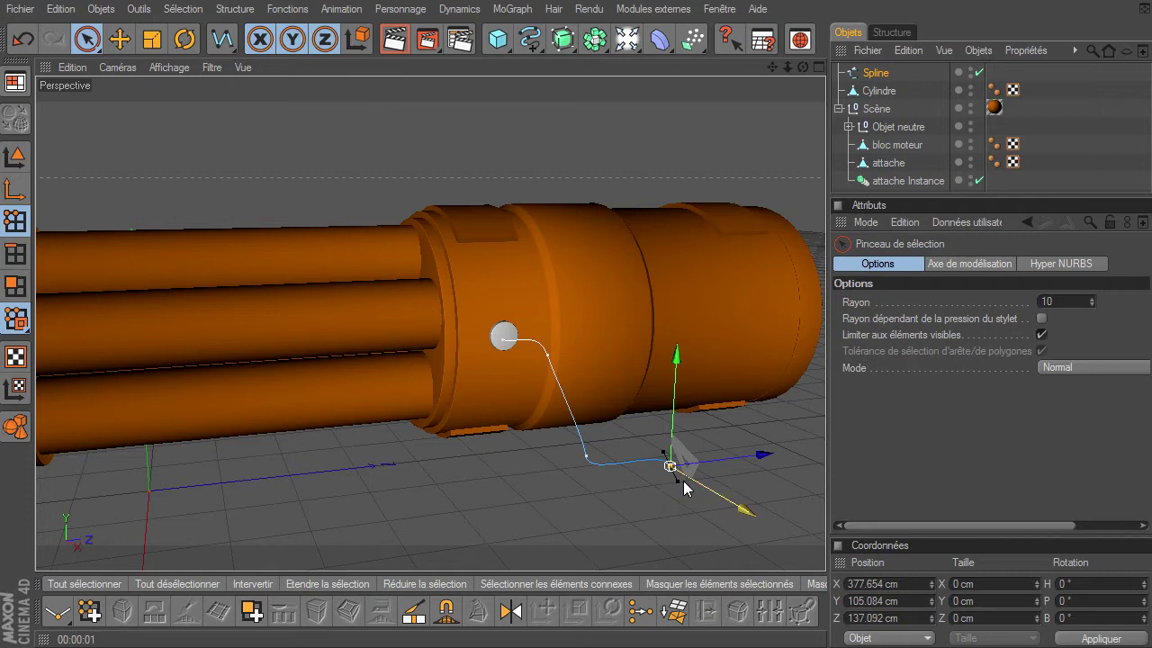
drag(825, 446, 822, 446)
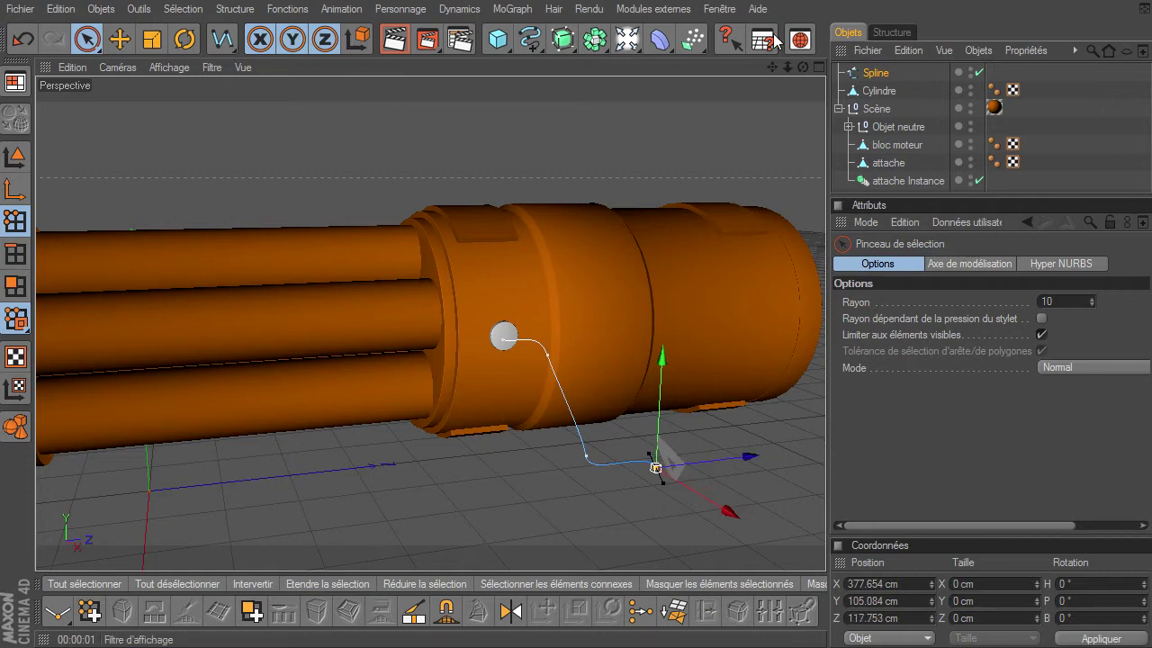
mouse_move(804, 66)
mouse_down()
mouse_move(689, 490)
mouse_move(659, 477)
mouse_up()
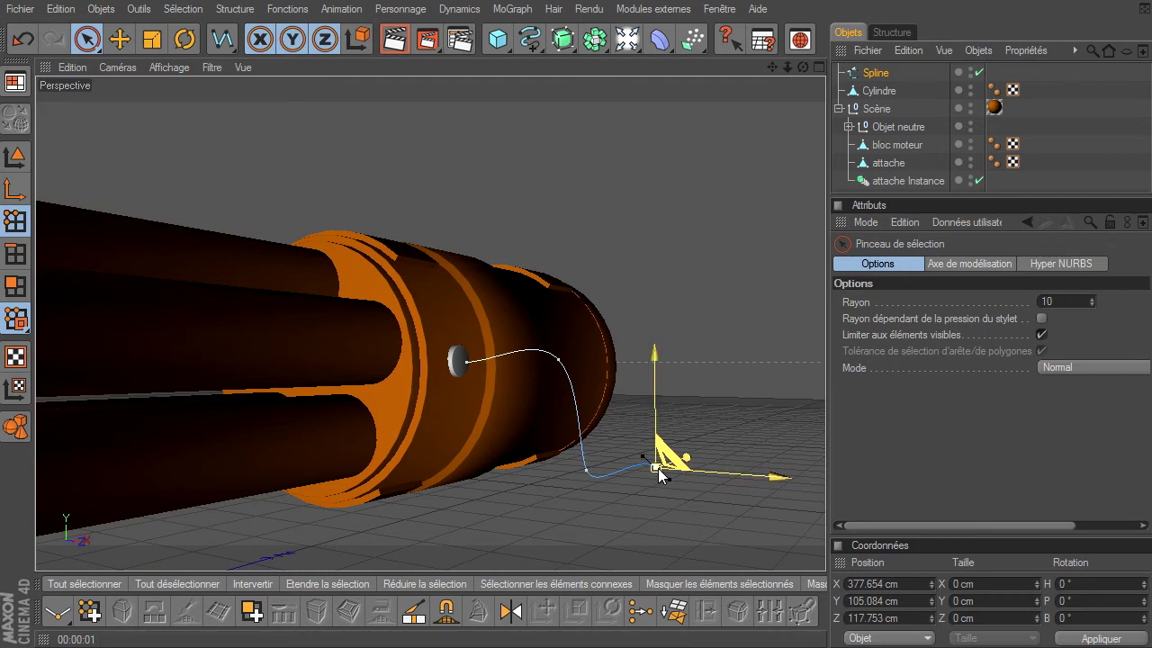
Step: Set Interpolation forte on the cable's end point and its start point at the knob
right_click(613, 217)
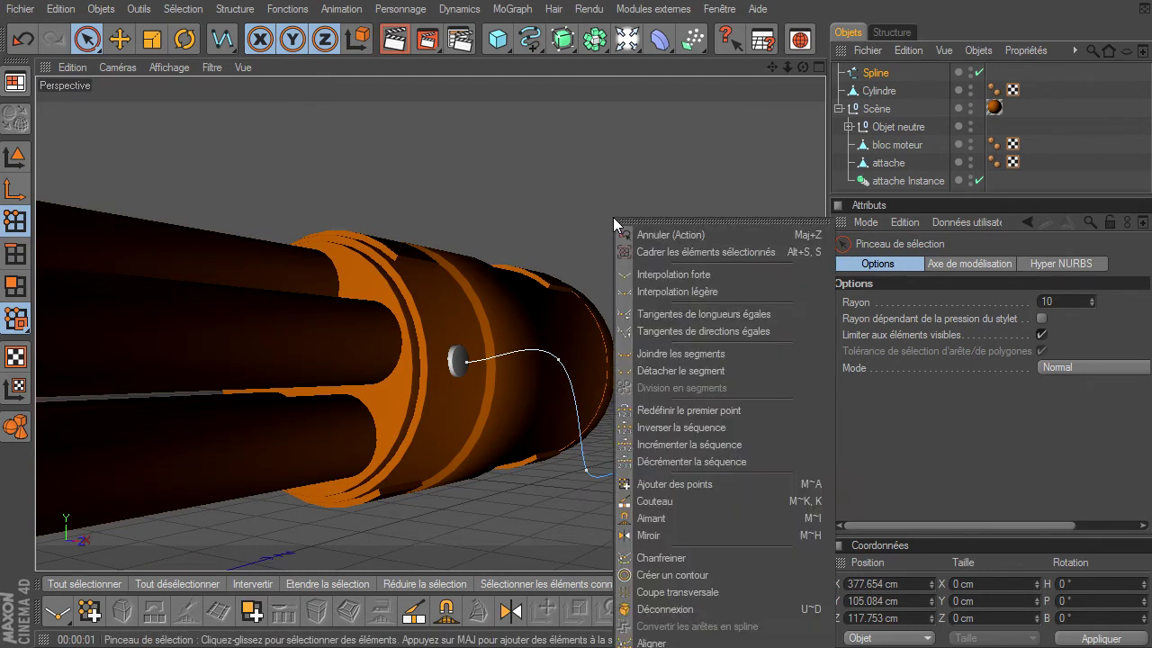
click(657, 275)
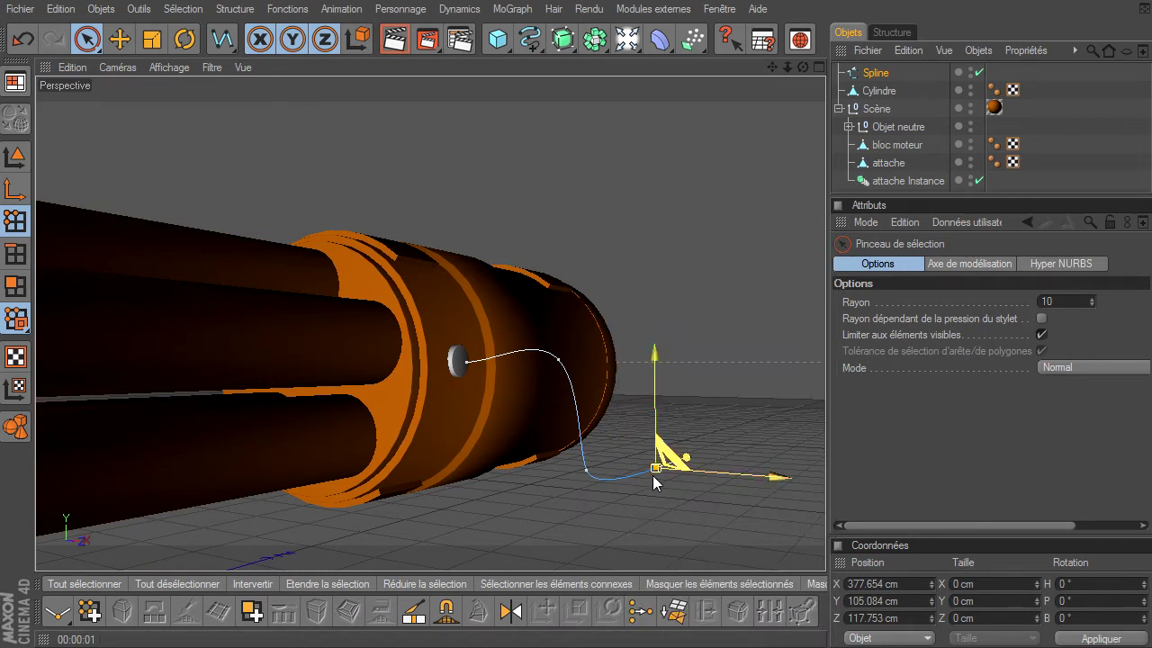
click(468, 363)
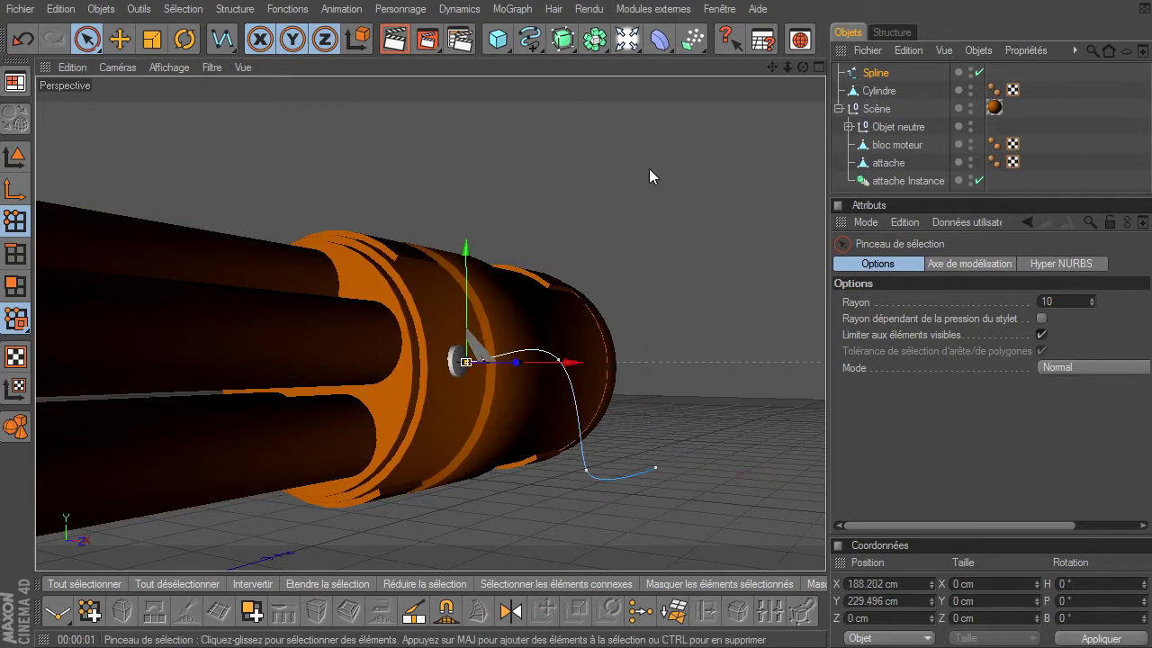
right_click(651, 170)
click(681, 227)
click(421, 427)
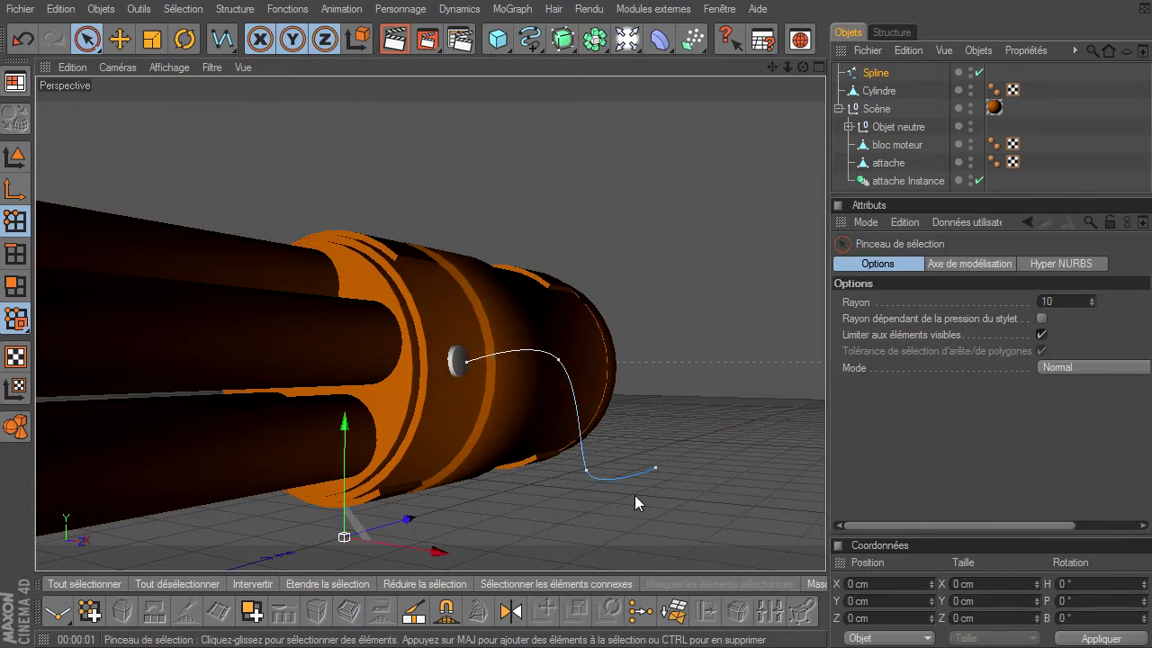
mouse_move(802, 72)
mouse_down()
mouse_move(826, 445)
mouse_move(808, 76)
mouse_up()
drag(826, 446, 825, 445)
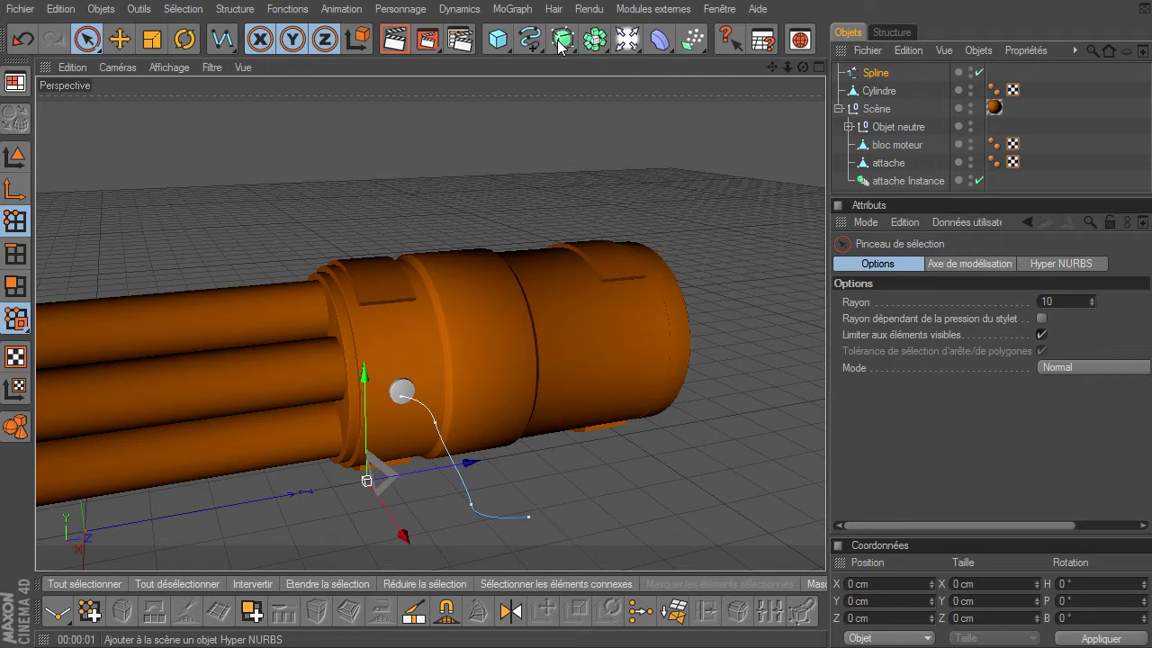
Step: Create an Extrusion contrôlée NURBS holding an n côtés profile and the cable spline
drag(561, 45, 653, 123)
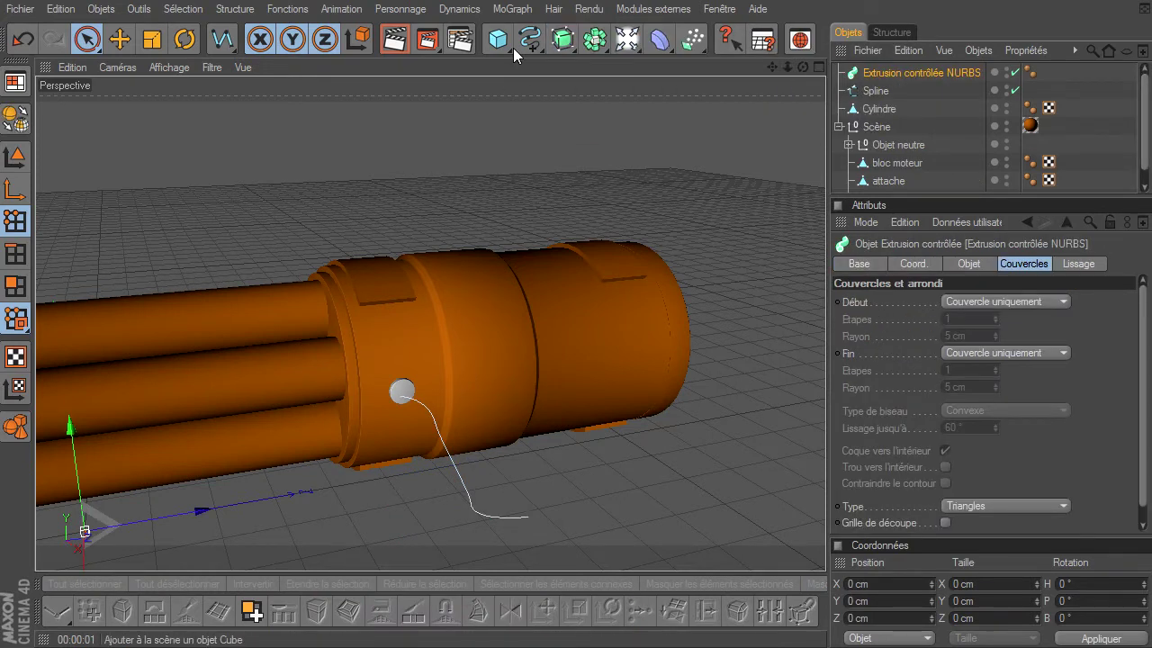
mouse_move(531, 41)
mouse_down()
mouse_move(753, 141)
mouse_move(718, 154)
mouse_up()
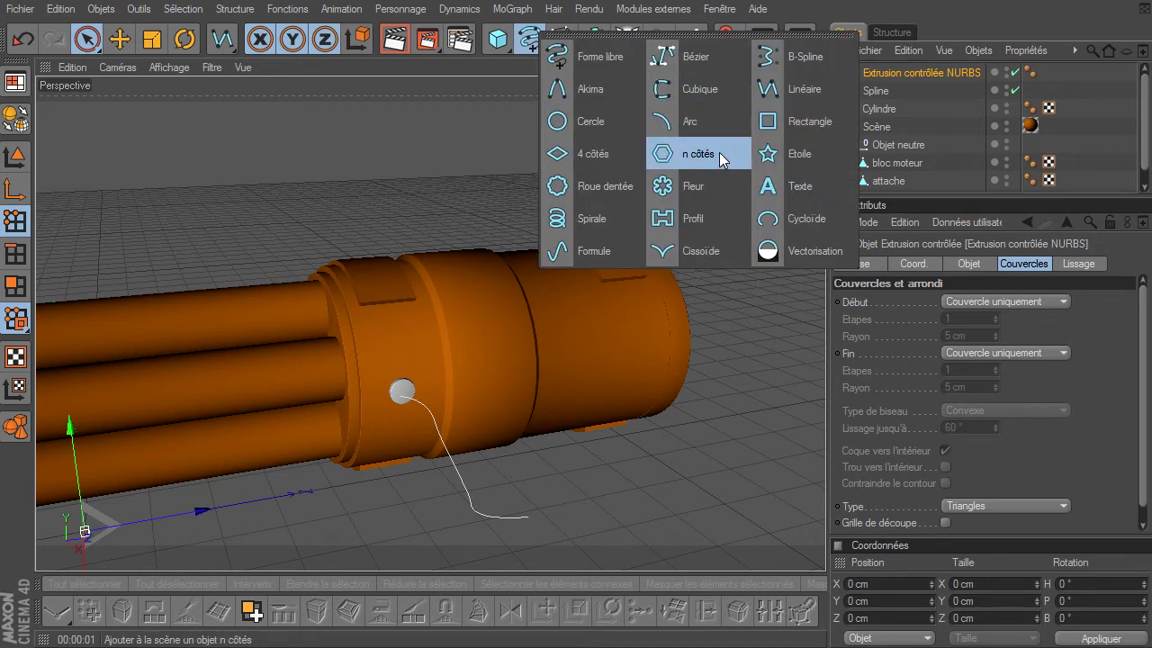
drag(719, 152, 719, 152)
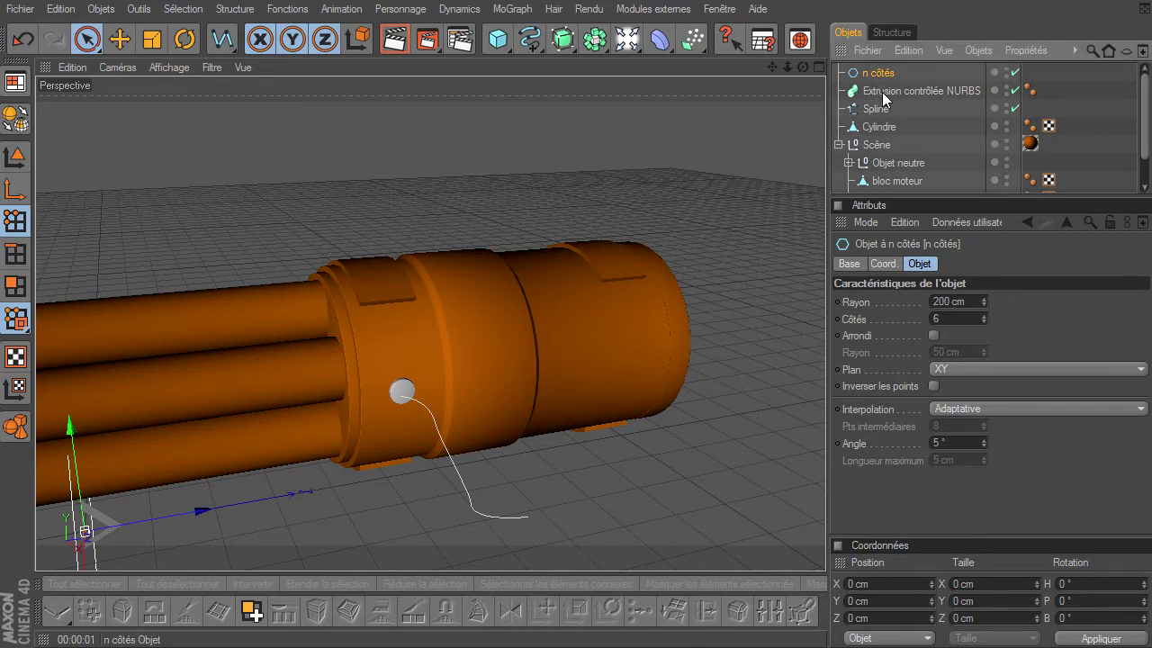
drag(882, 92, 882, 92)
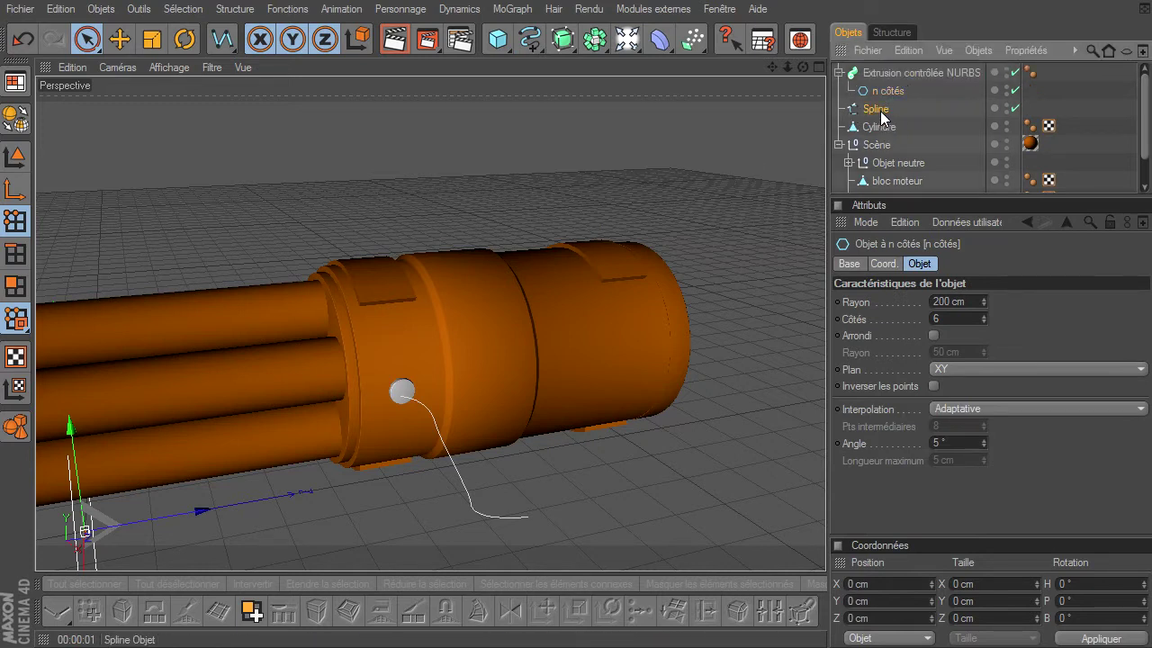
click(877, 109)
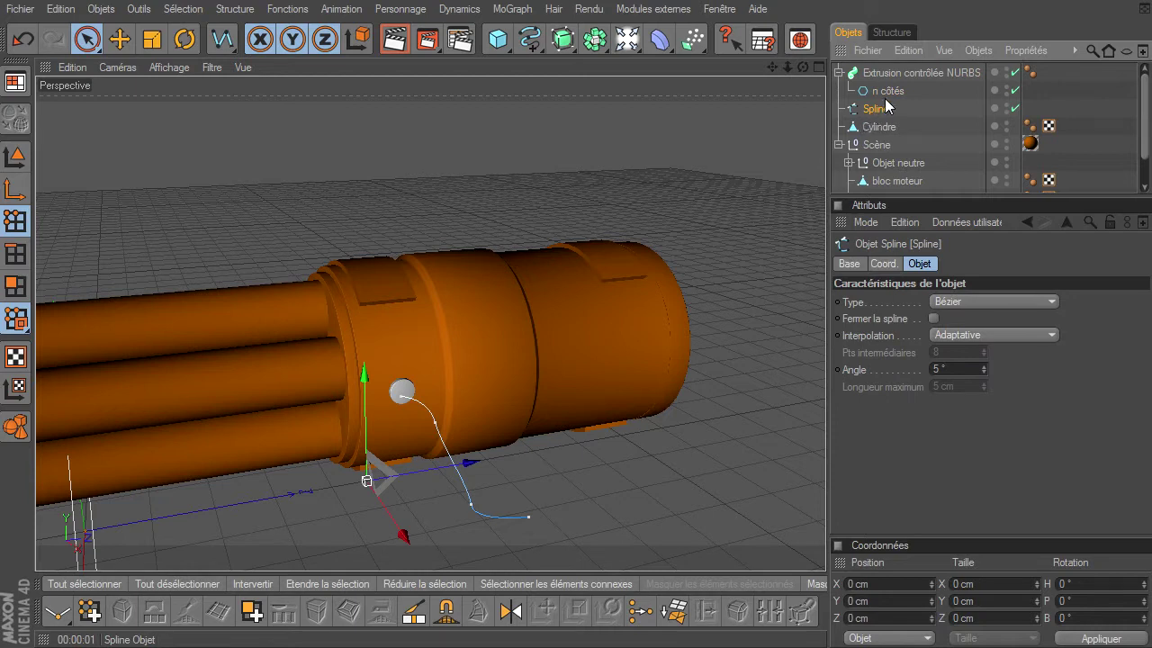
drag(888, 104, 888, 104)
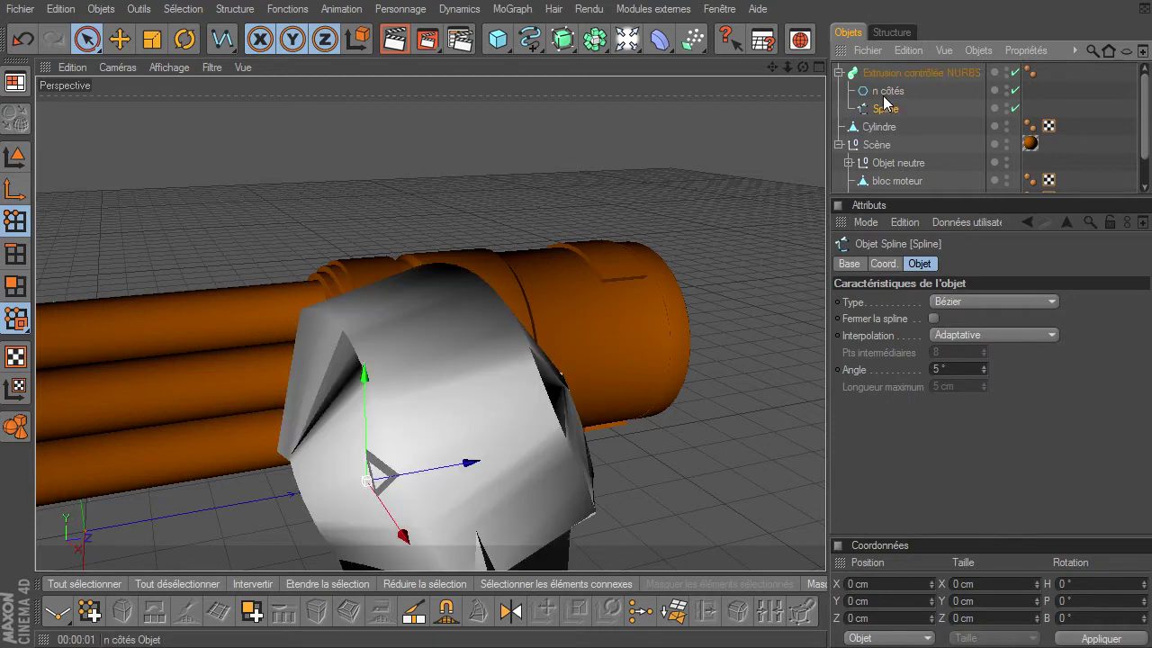
alt+drag(825, 445, 865, 105)
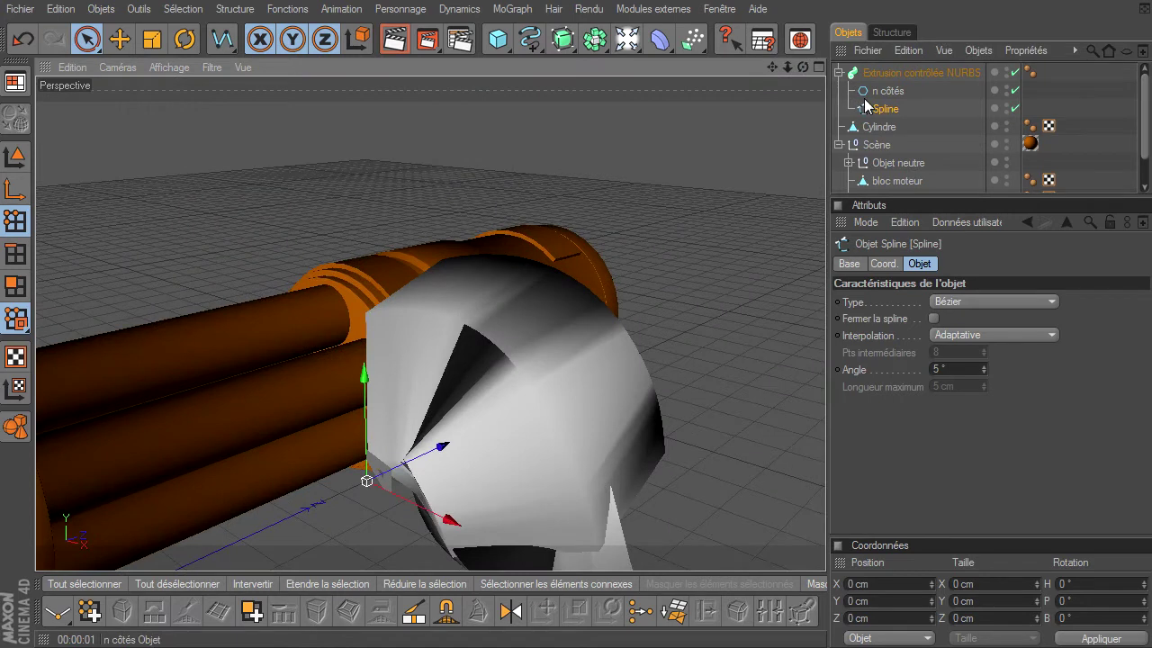
Step: Give the n côtés profile a 15 cm radius and 13 sides
click(884, 91)
double_click(970, 302)
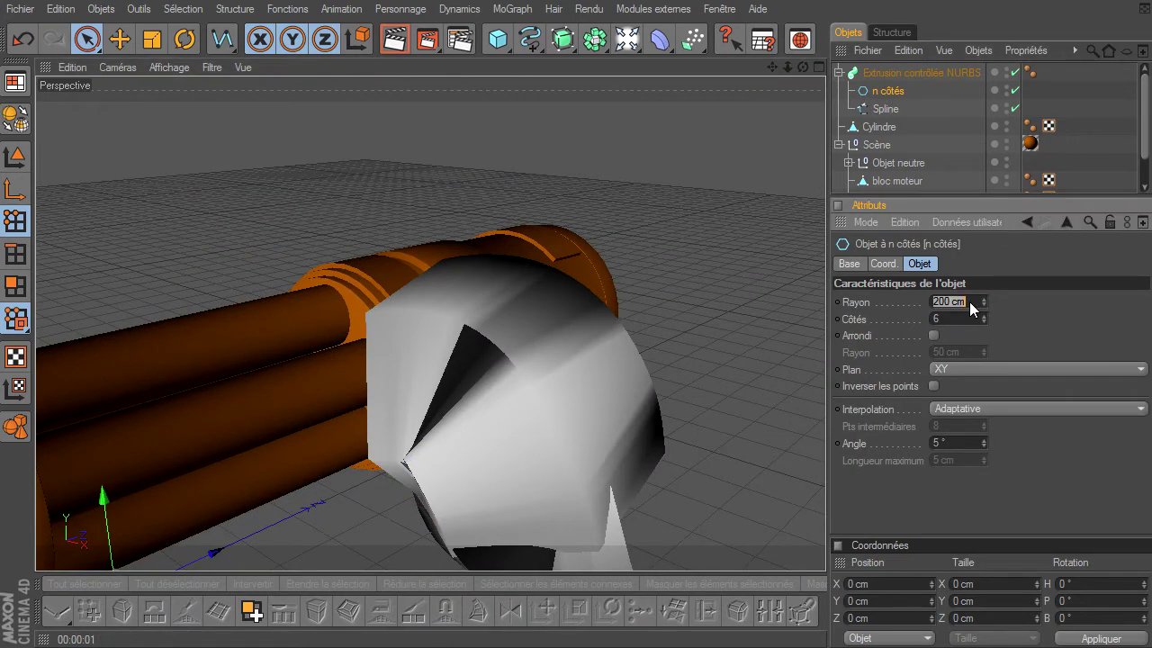
text(5)
key(Return)
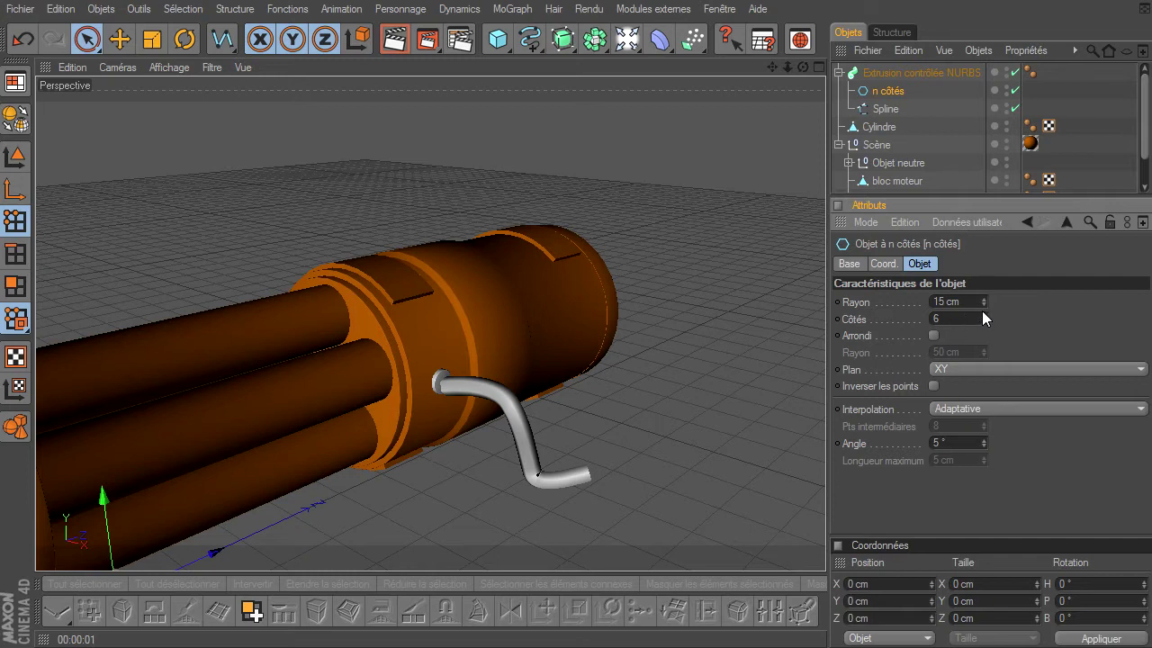
click(982, 314)
click(982, 314)
click(983, 314)
click(983, 314)
click(983, 314)
click(982, 314)
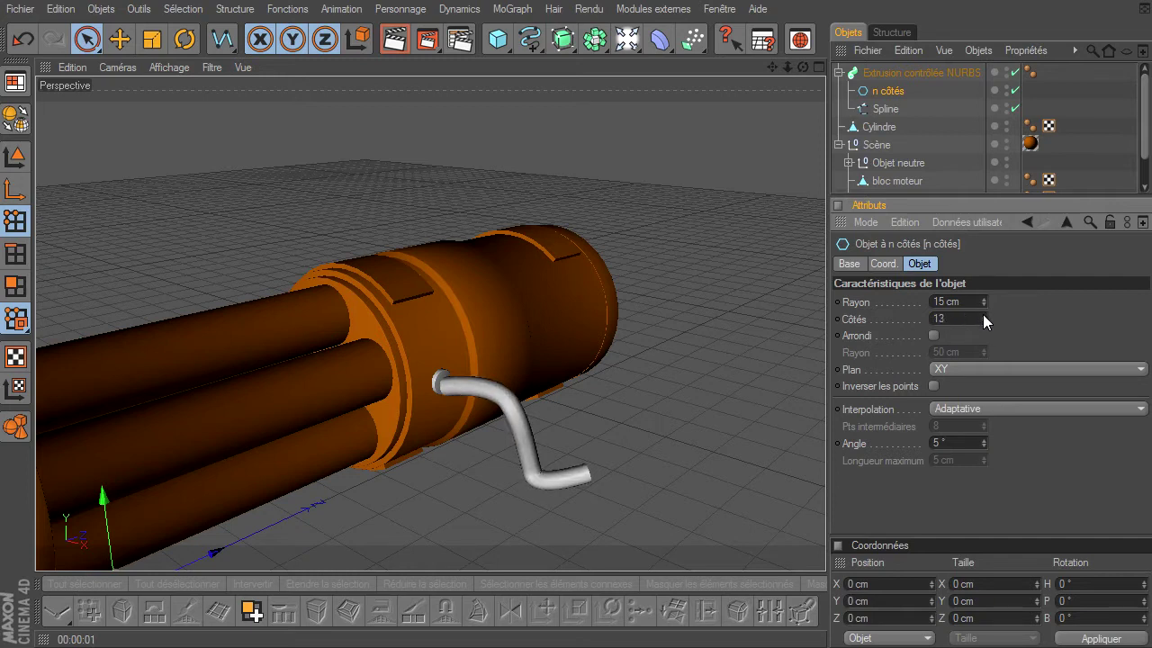
mouse_move(772, 69)
mouse_down()
mouse_move(799, 70)
mouse_move(825, 445)
mouse_move(844, 149)
mouse_up()
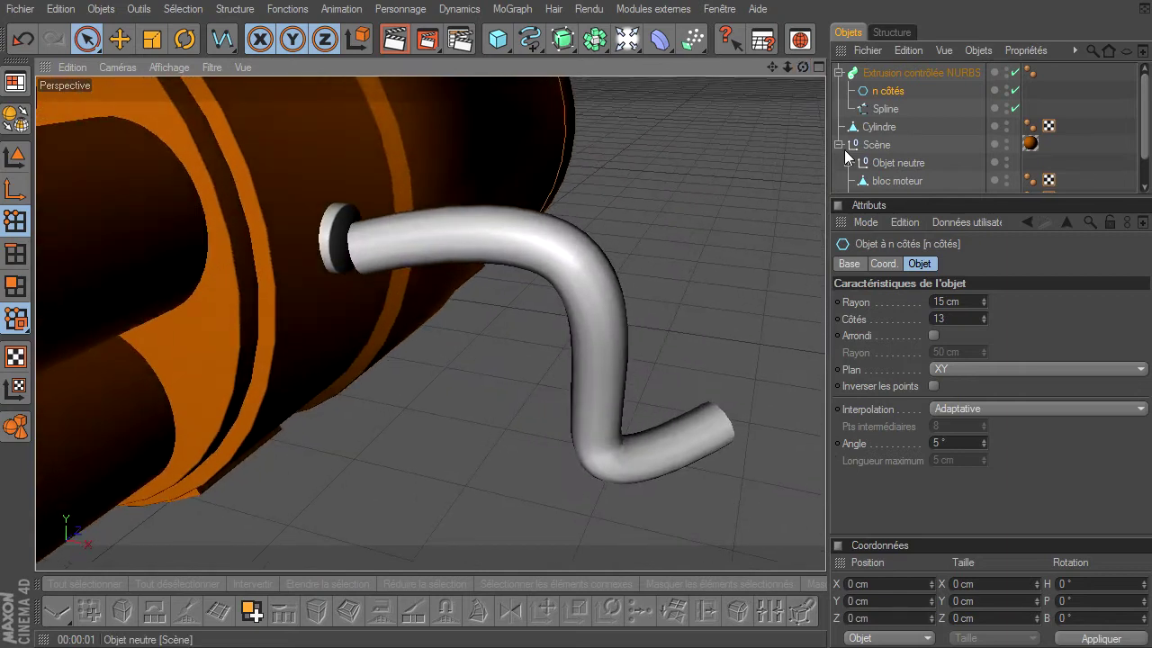
click(887, 109)
Step: Enter Points mode on the cable Spline and reposition the tube's start point
click(15, 220)
click(87, 39)
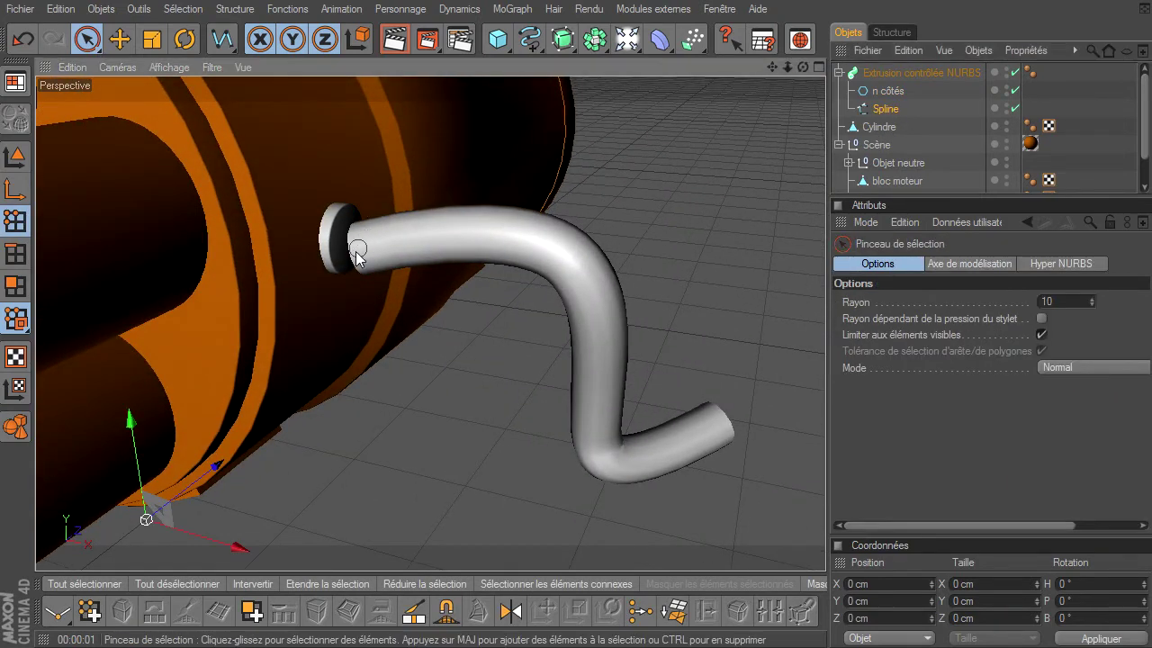
click(357, 254)
drag(382, 260, 364, 254)
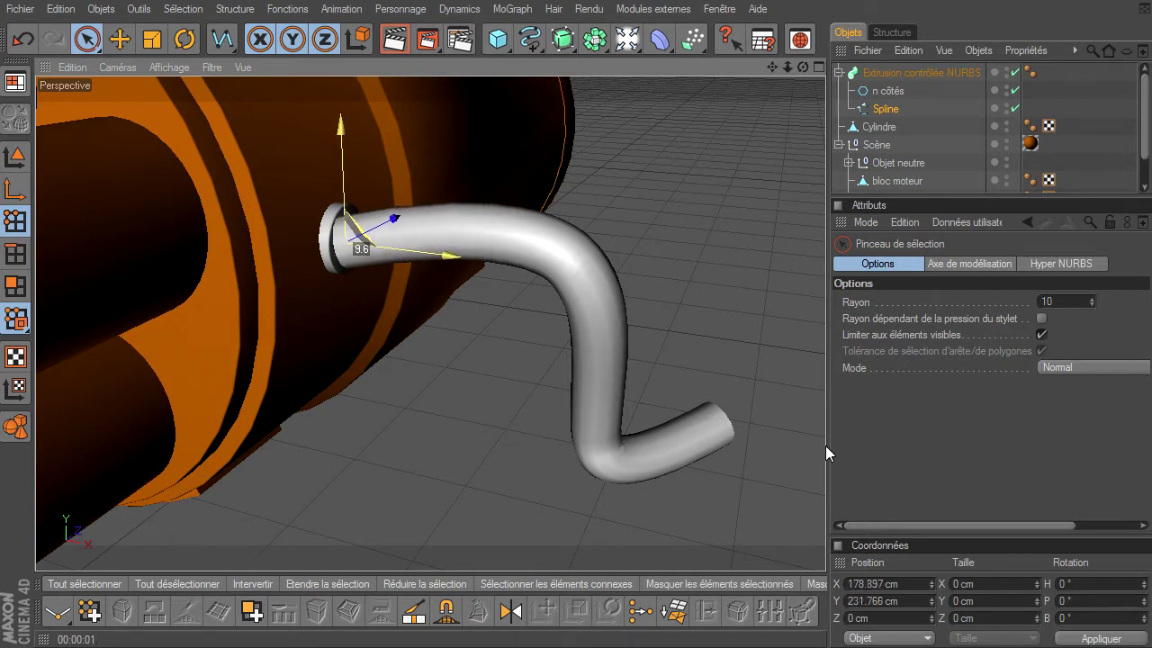
drag(363, 255, 457, 241)
click(452, 216)
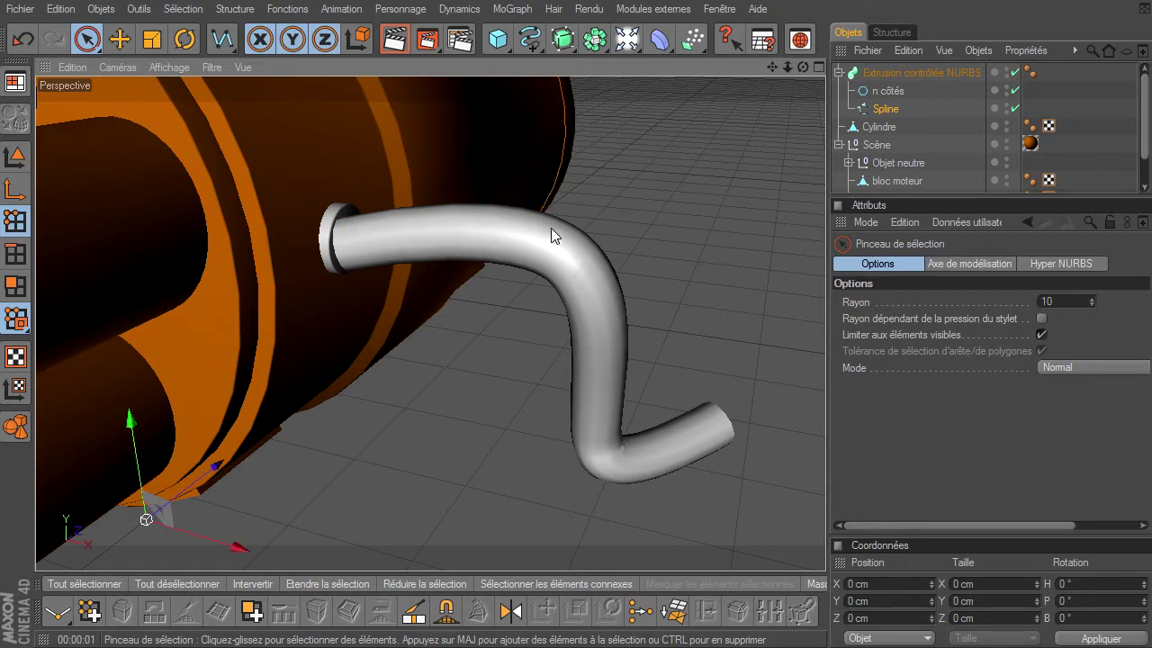
Step: Lower the cable's first bend point and shift it left
click(570, 270)
drag(581, 171, 578, 203)
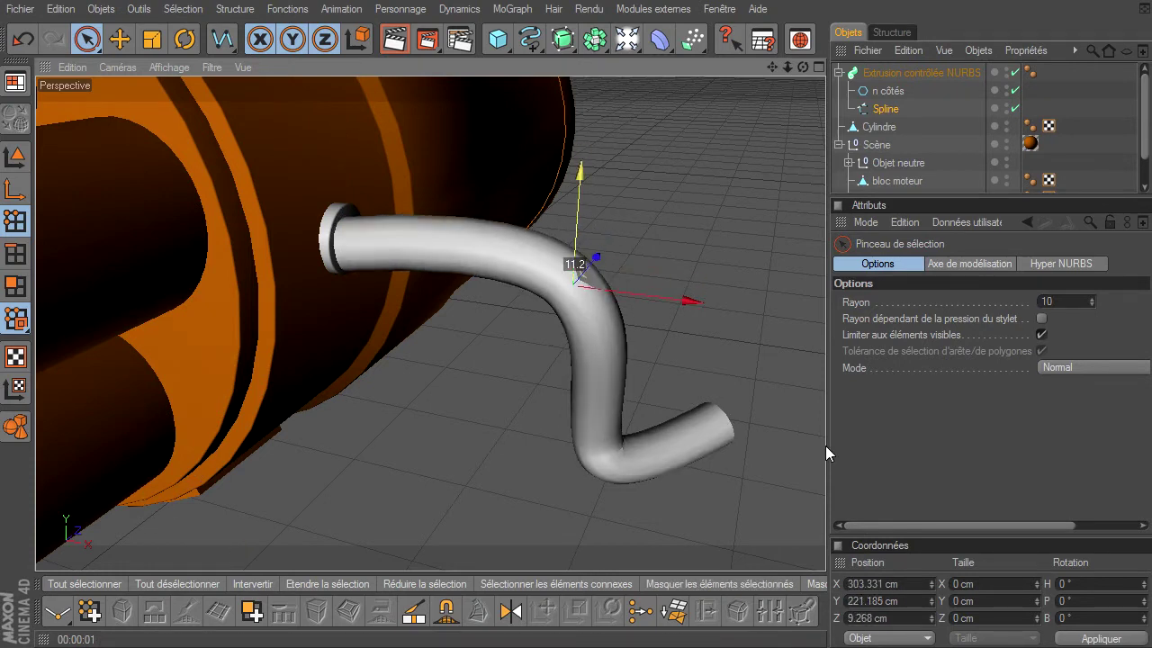
drag(688, 315, 615, 291)
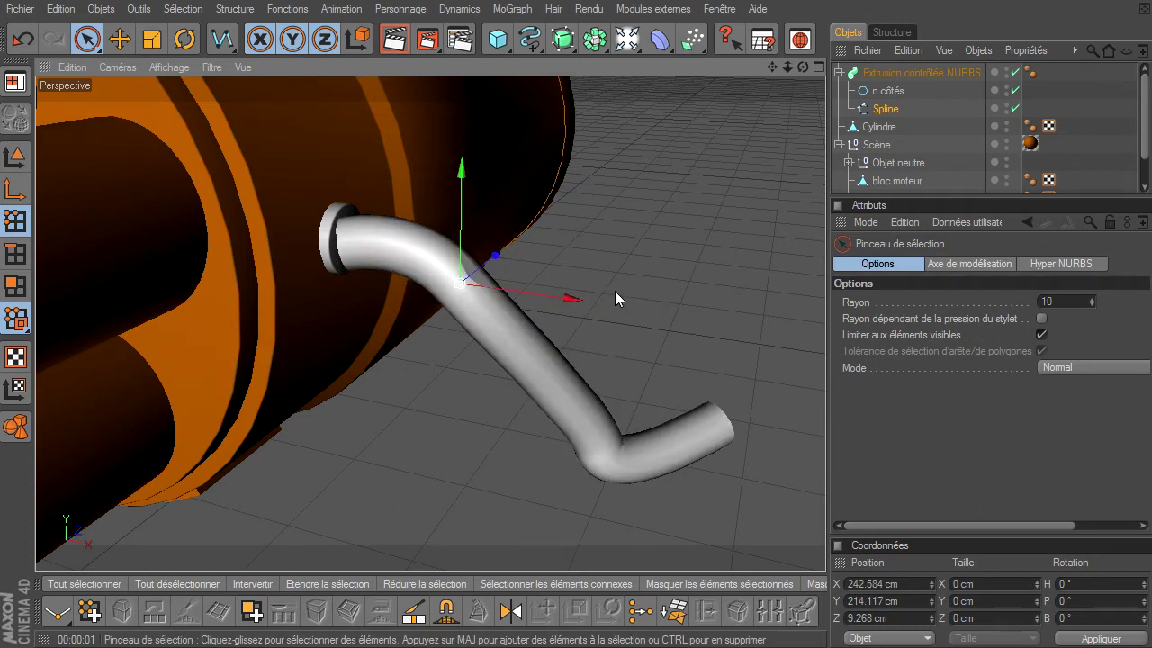
drag(825, 445, 827, 450)
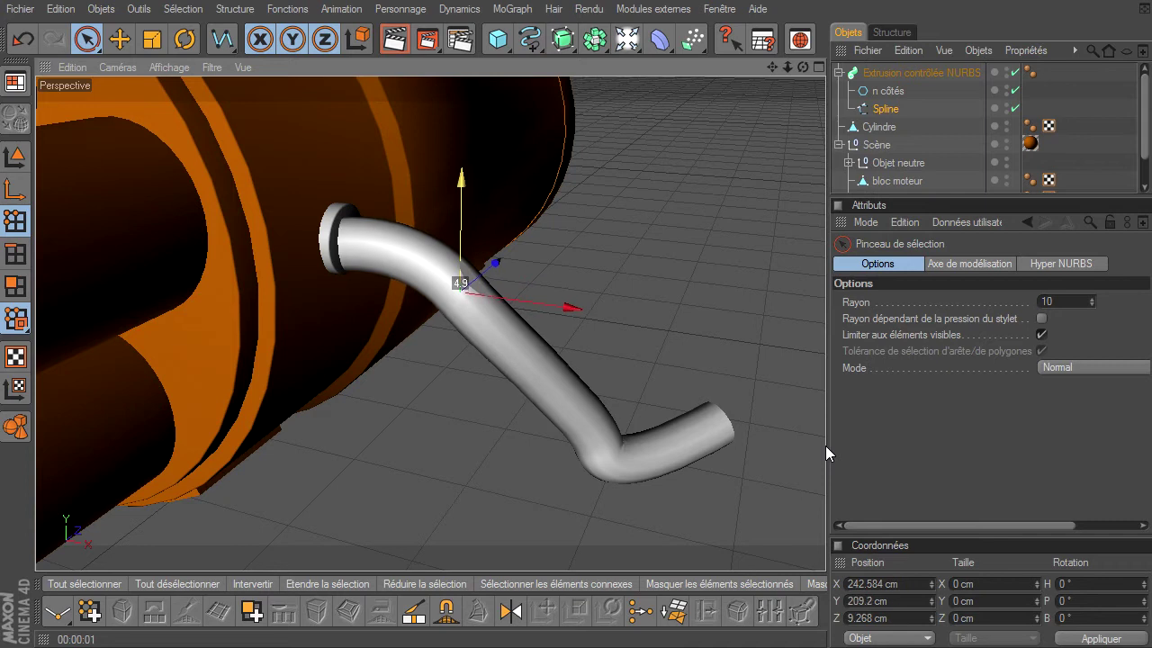
click(391, 188)
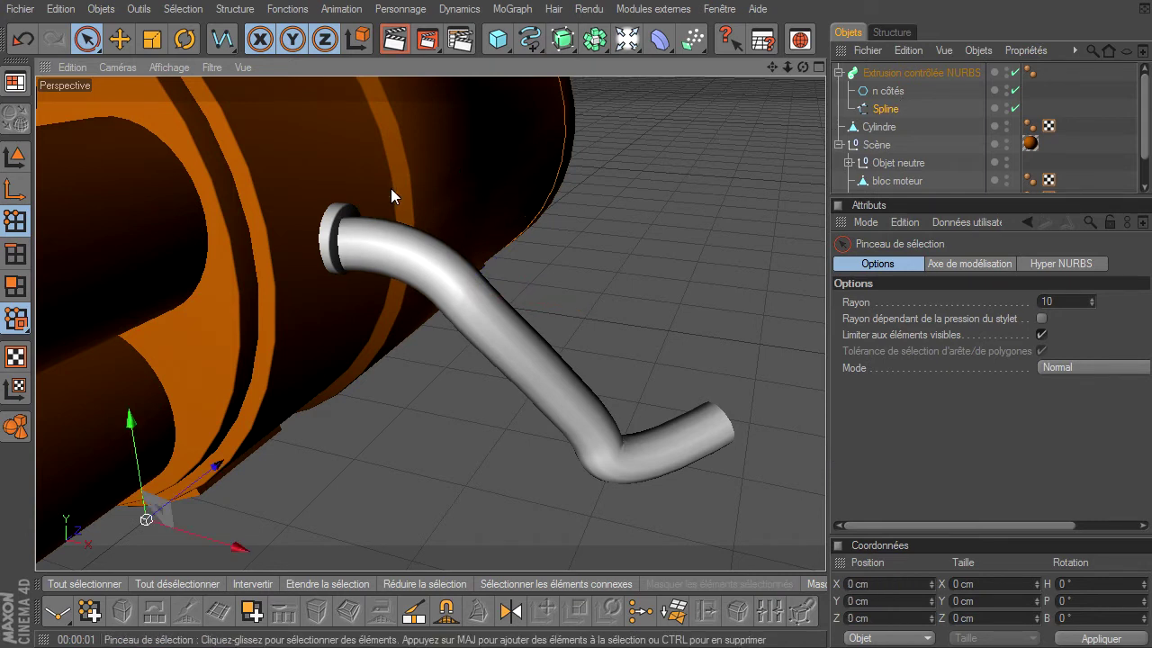
Step: Push the cable's start point into the socket and shift it slightly left
click(342, 248)
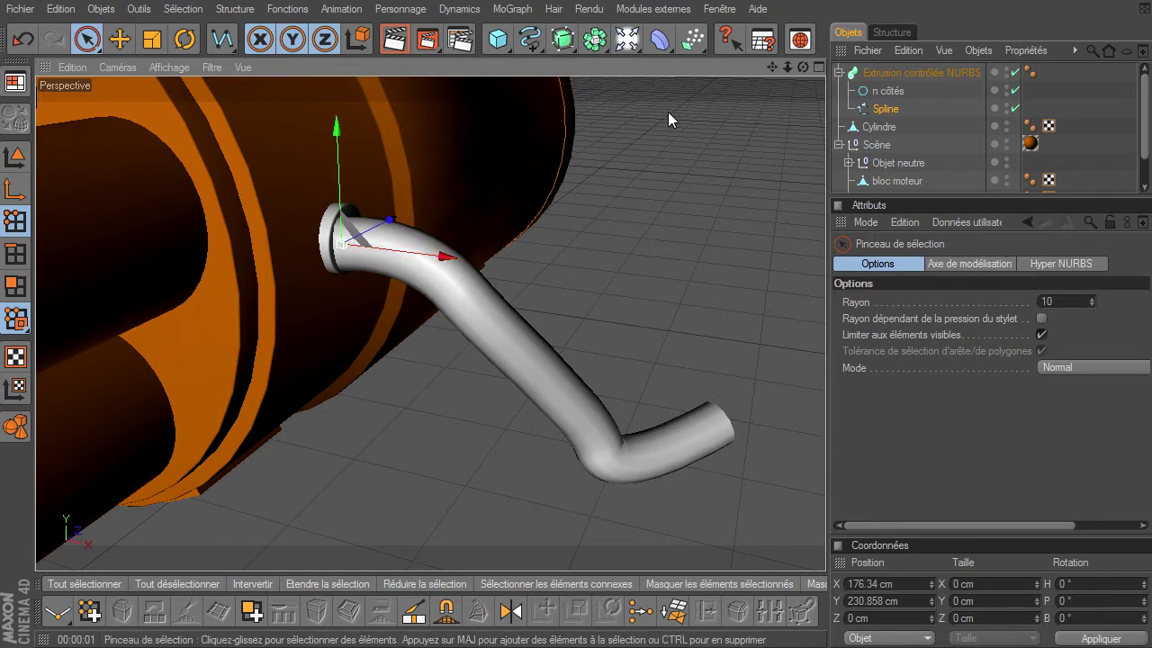
drag(803, 67, 825, 445)
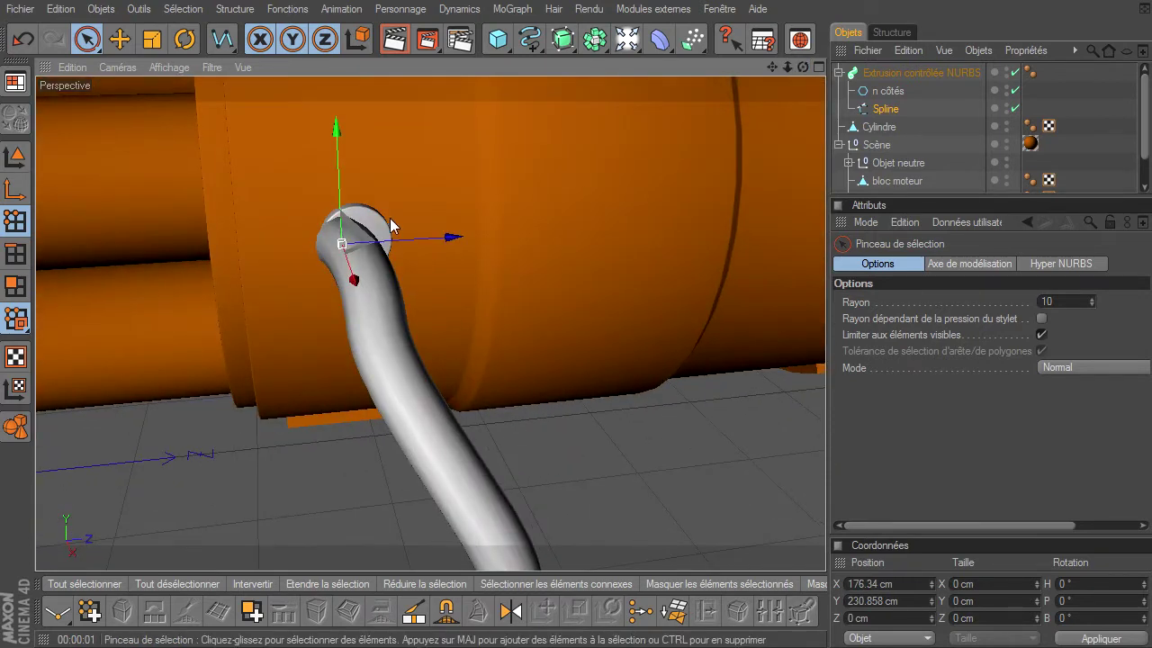
drag(399, 245, 412, 244)
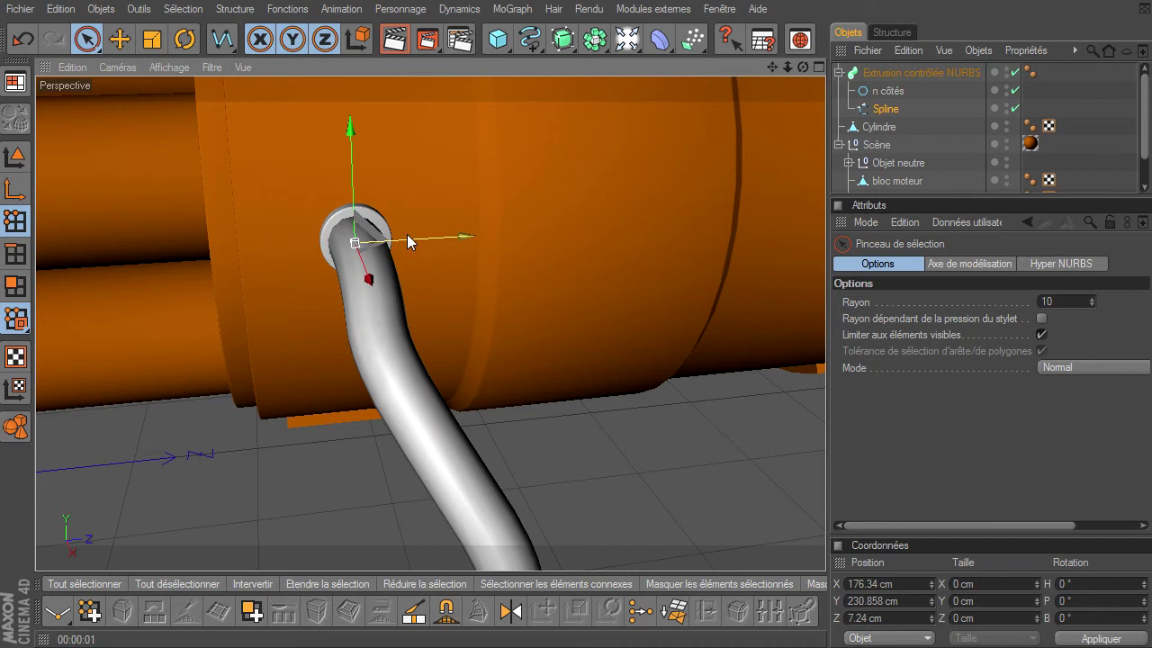
mouse_move(803, 67)
mouse_down()
mouse_move(825, 454)
mouse_move(670, 116)
mouse_up()
drag(475, 237, 482, 258)
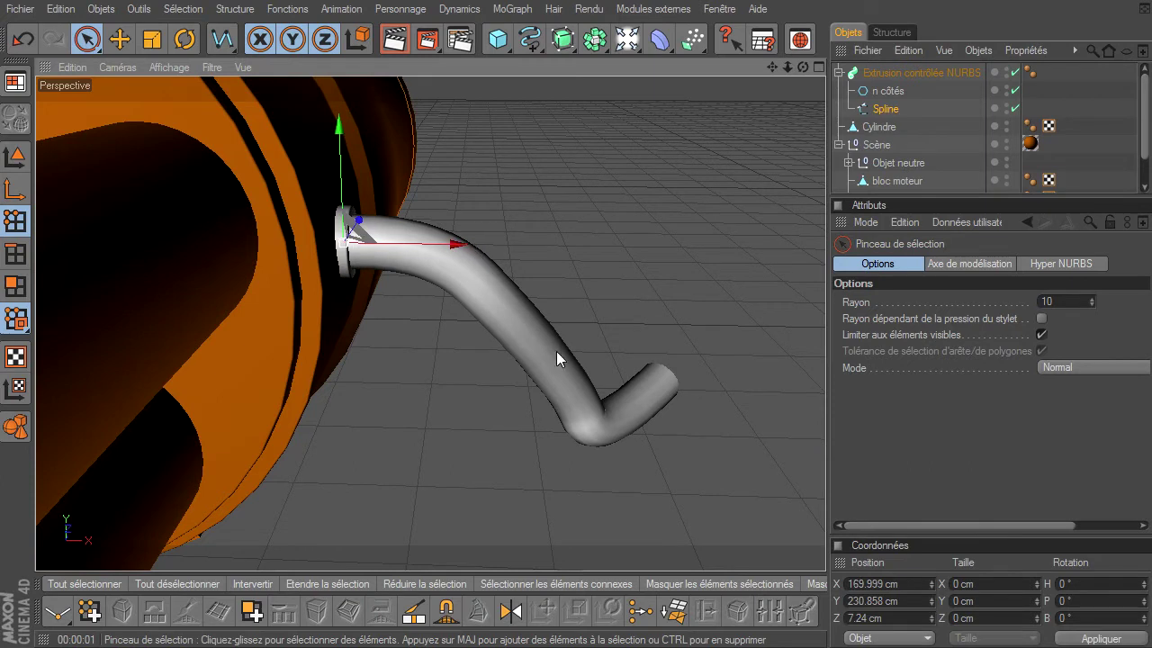
Step: Pull the middle point down to bend the pipe, and shift the bend point along its depth
click(594, 430)
mouse_move(584, 358)
mouse_down()
mouse_move(825, 441)
mouse_move(821, 457)
mouse_up()
drag(660, 420, 825, 445)
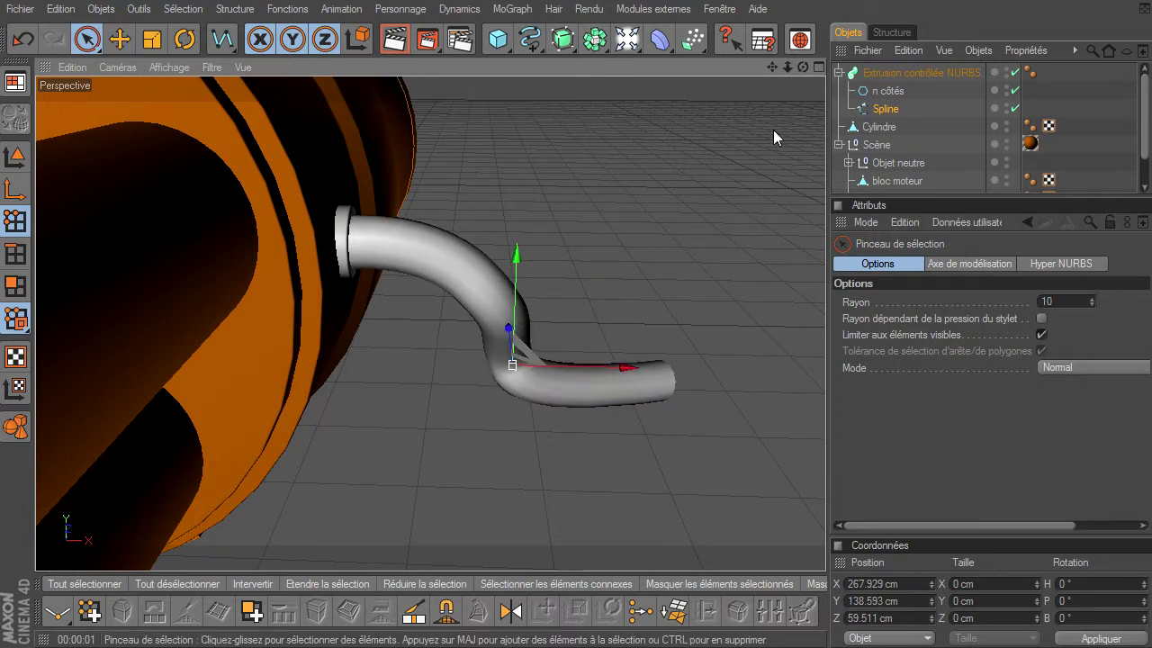
drag(802, 66, 722, 216)
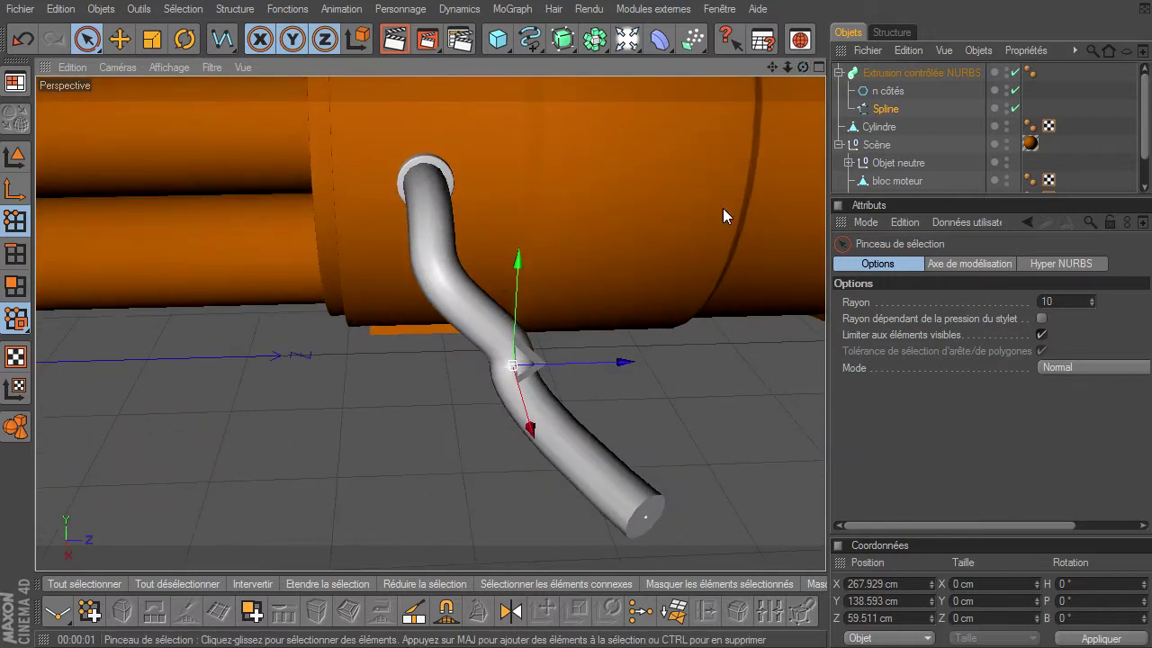
click(635, 501)
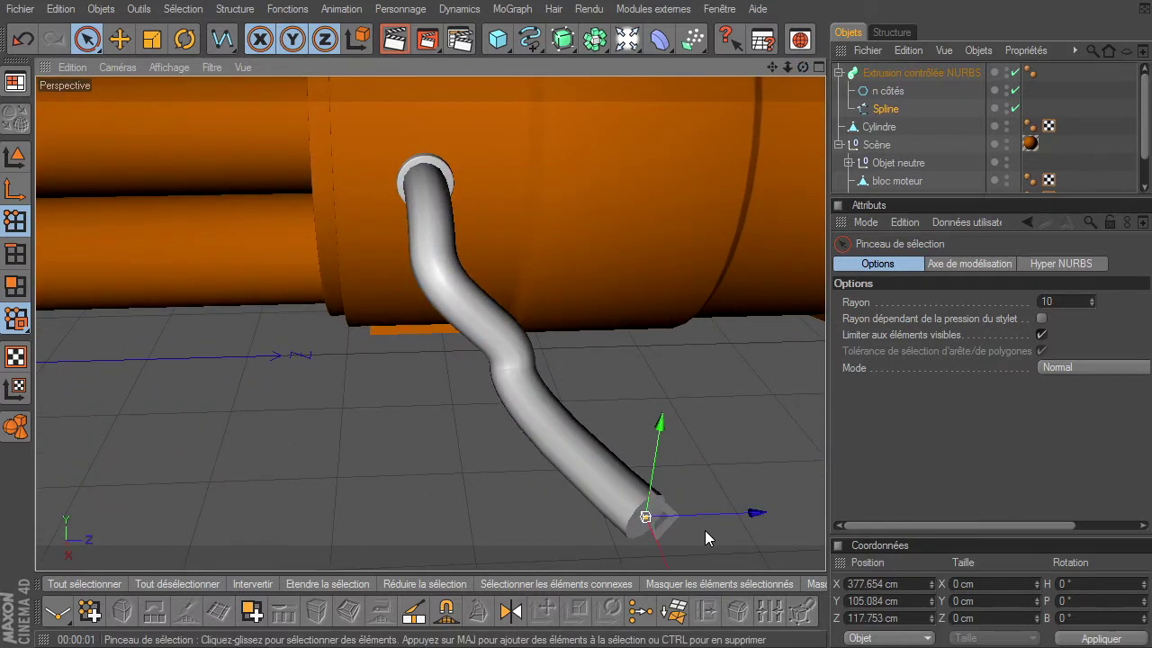
drag(829, 444, 727, 520)
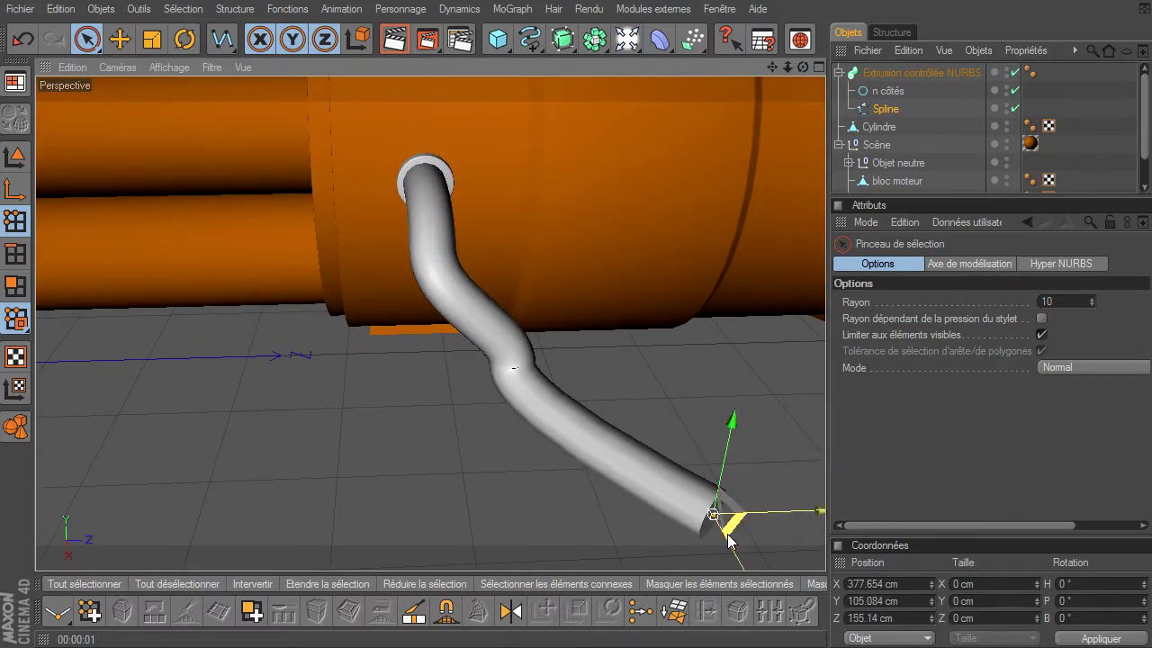
key(ctrl+z)
key(ctrl+z)
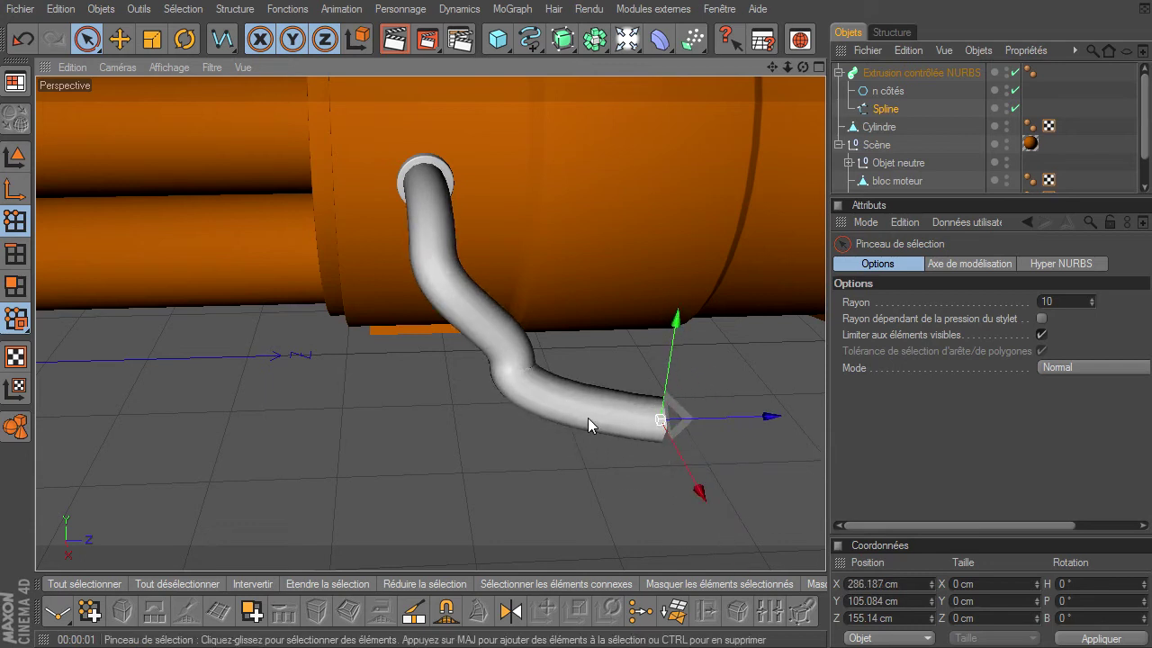
click(515, 366)
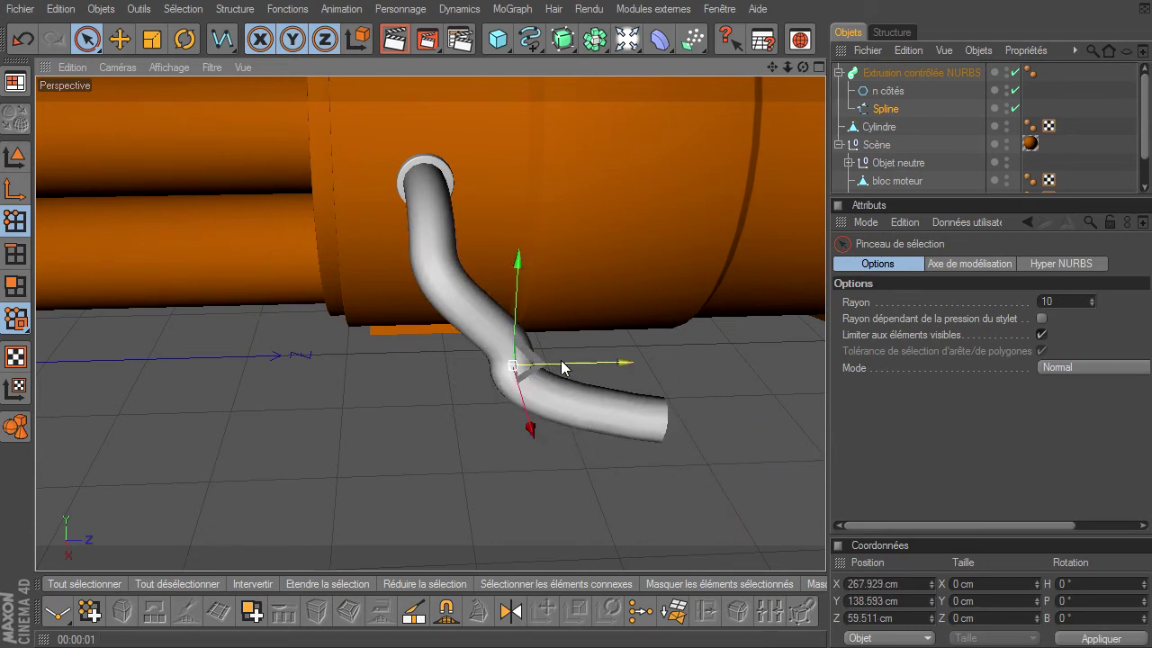
drag(562, 367, 362, 324)
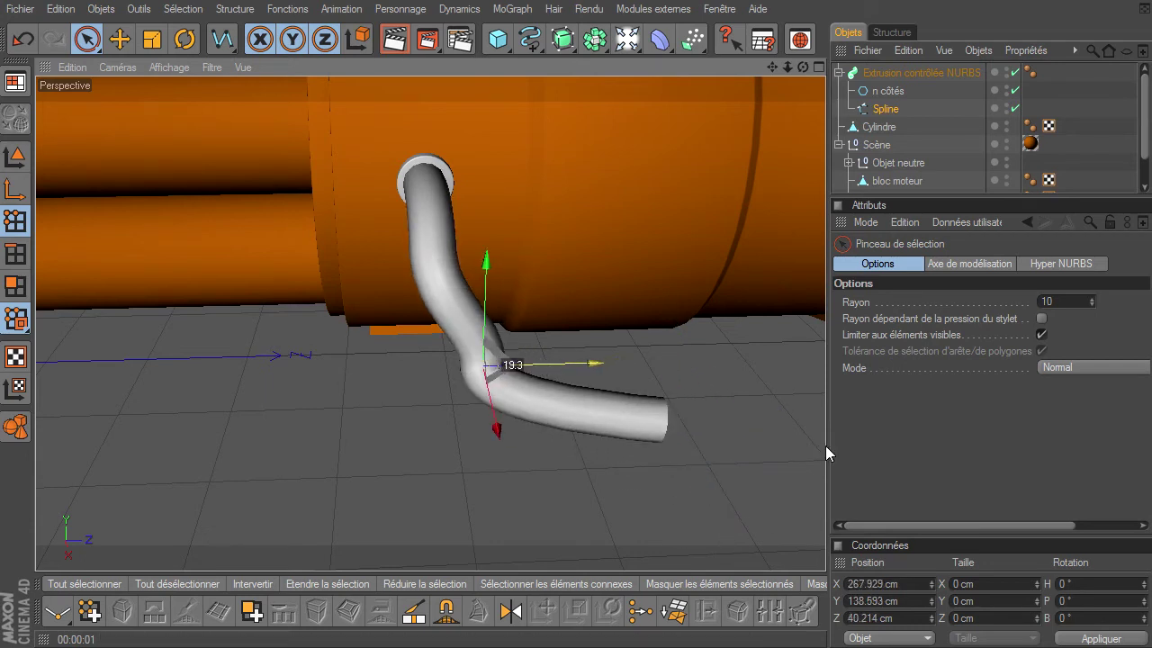
Step: After discarding a rotation attempt, lower the cable bend point to Y 116.945 cm for a flatter run
click(195, 50)
mouse_move(571, 411)
mouse_down()
mouse_move(555, 385)
mouse_move(575, 374)
mouse_up()
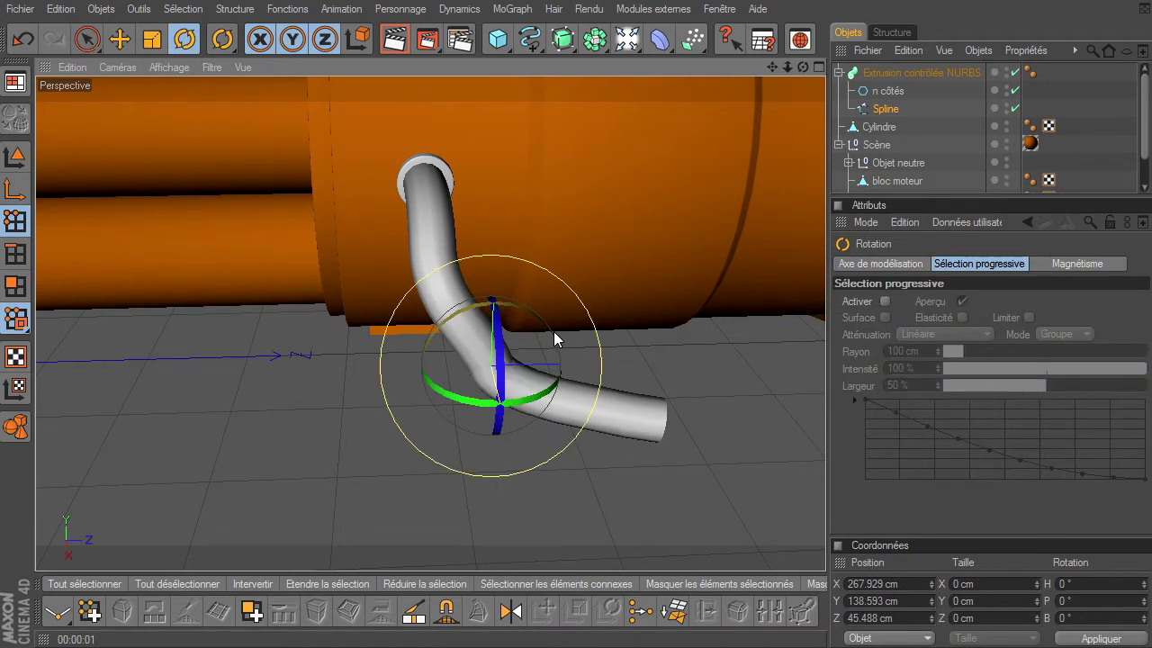
drag(553, 333, 540, 325)
key(ctrl+z)
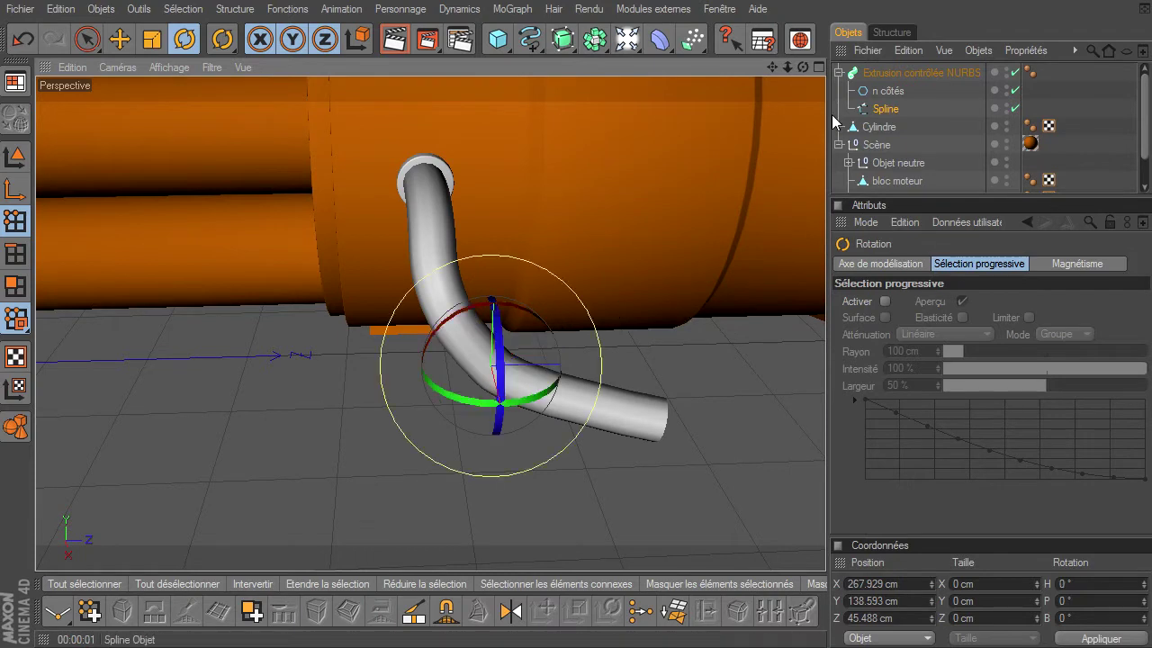
click(119, 39)
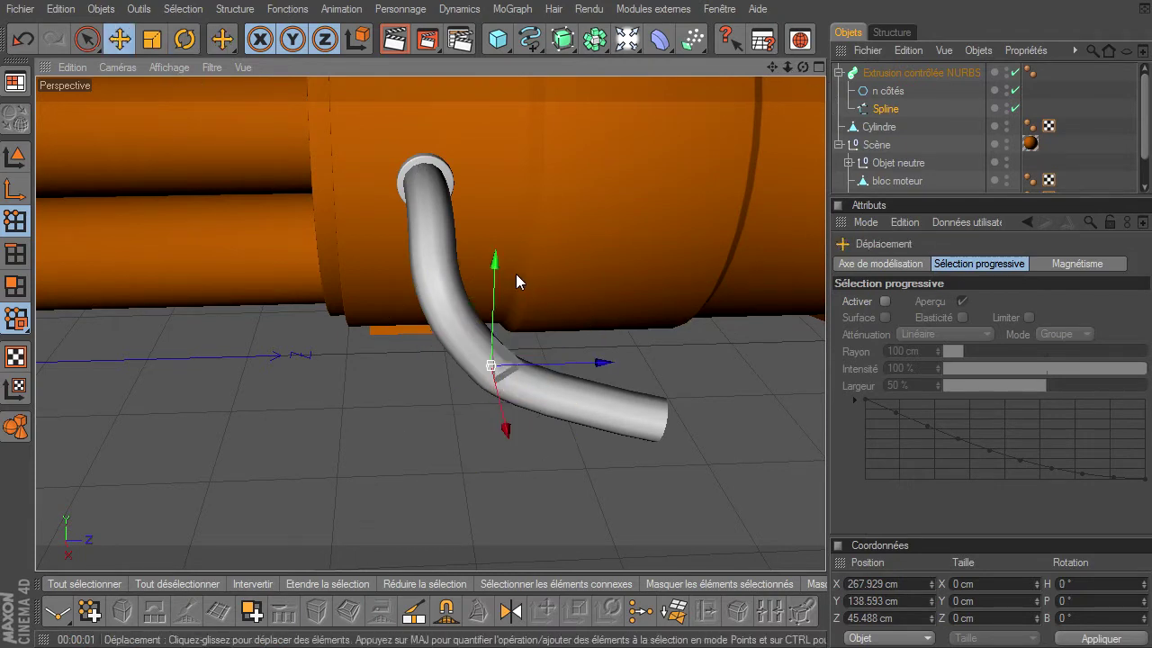
drag(516, 282, 653, 282)
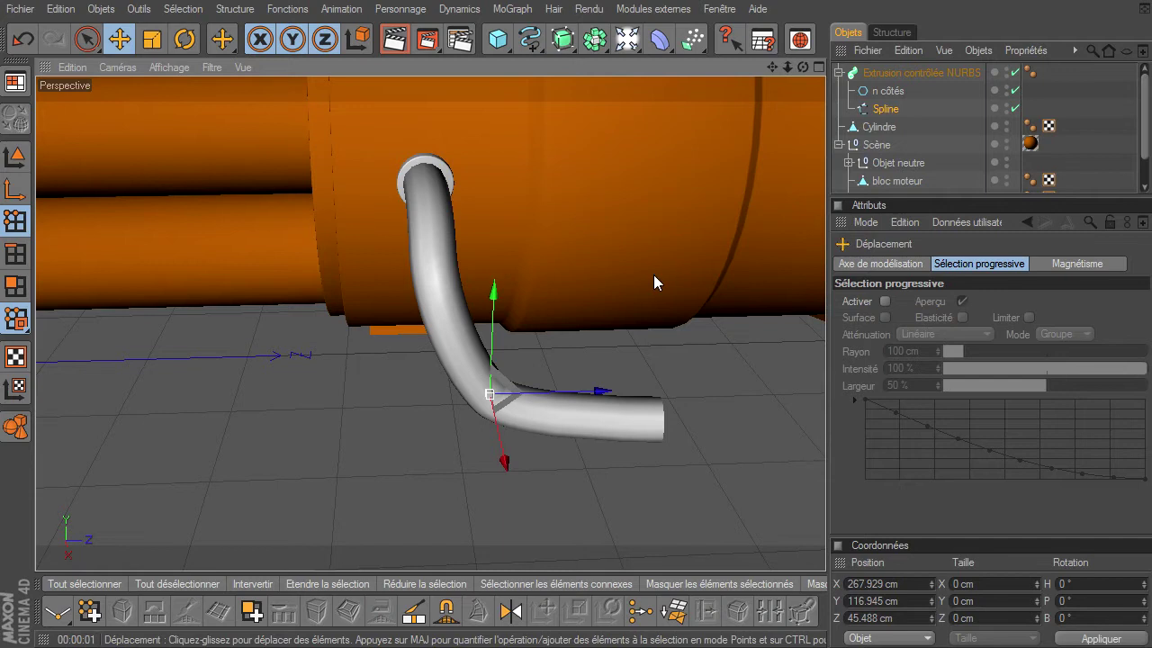
click(759, 393)
drag(805, 65, 826, 445)
mouse_move(770, 73)
mouse_down()
mouse_move(825, 445)
mouse_move(786, 72)
mouse_move(825, 445)
mouse_up()
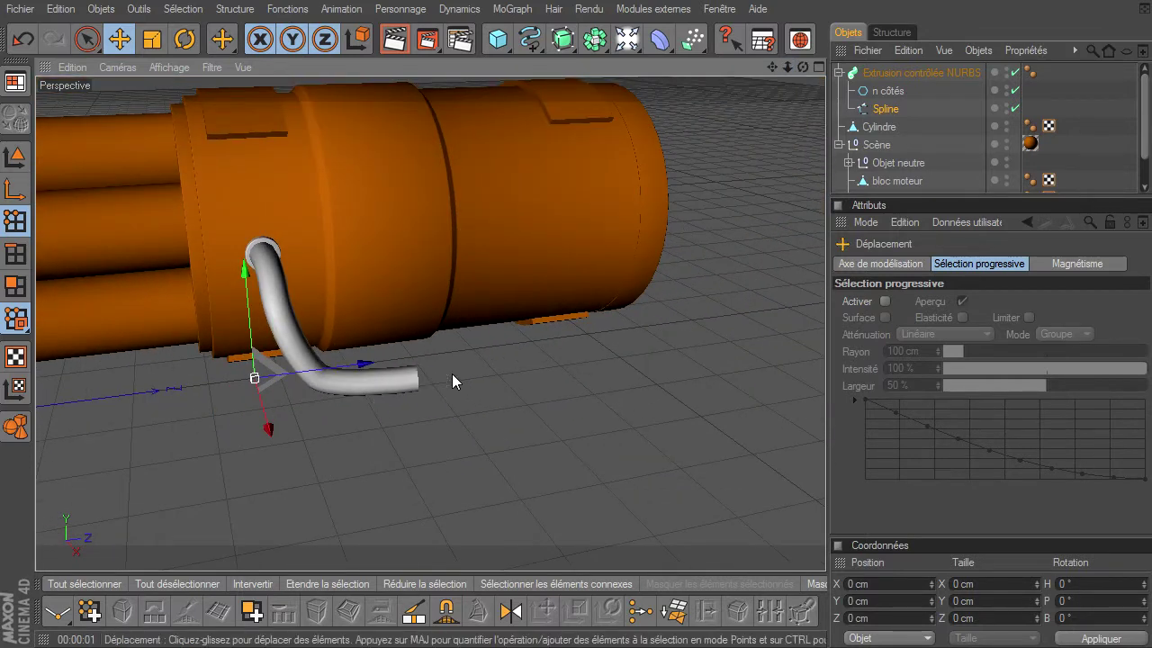
Step: Set the Extrusion contrôlée NURBS Début and Fin caps to Sans, then select its Spline child
click(913, 74)
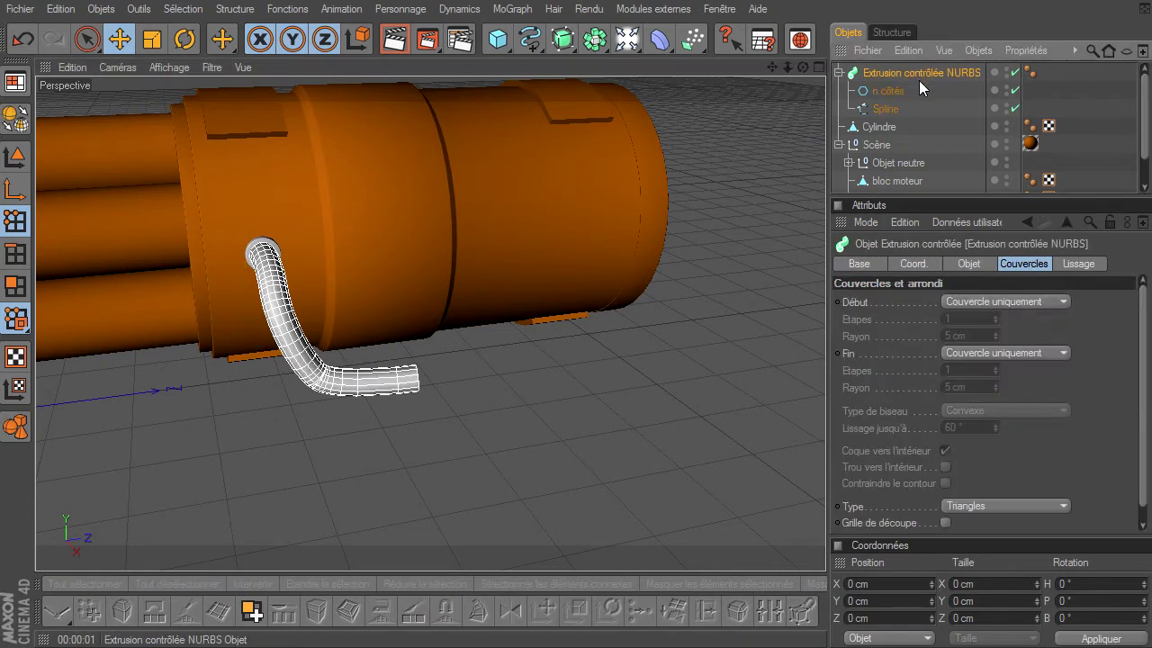
drag(797, 67, 825, 446)
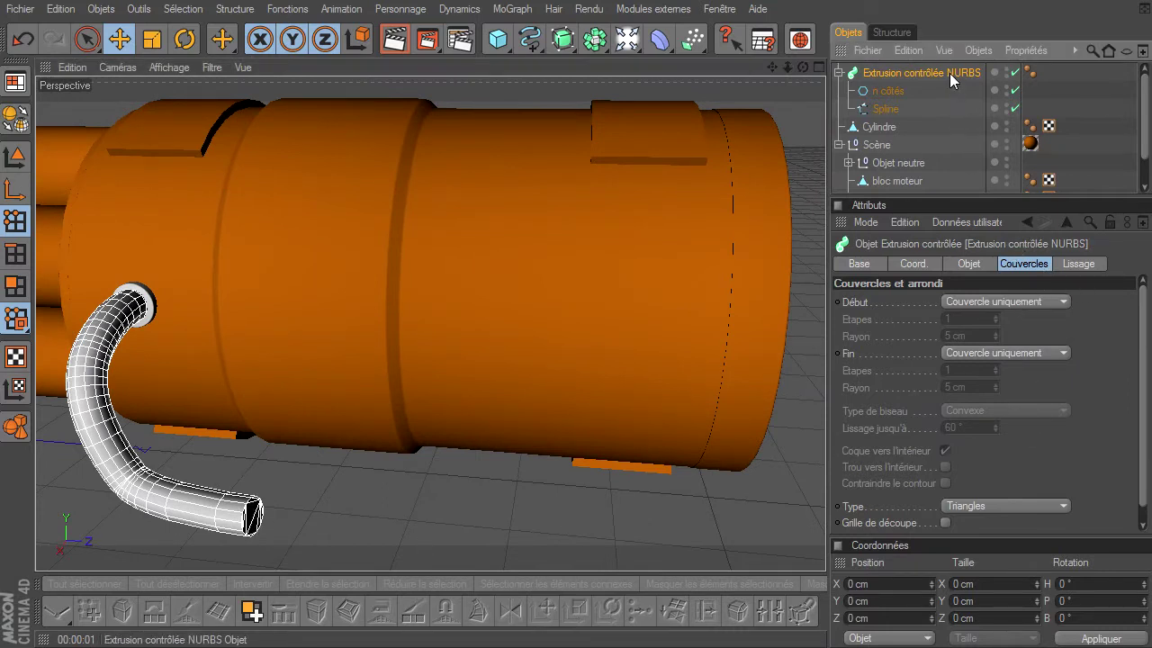
click(1017, 263)
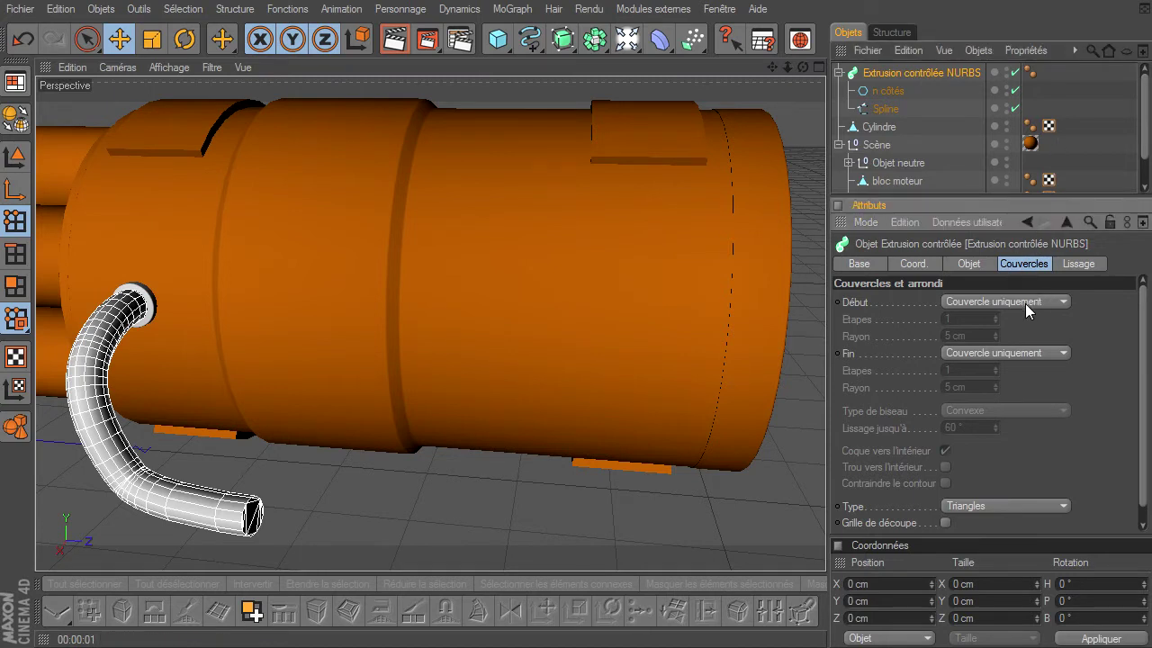
click(1025, 303)
click(1017, 321)
click(1039, 352)
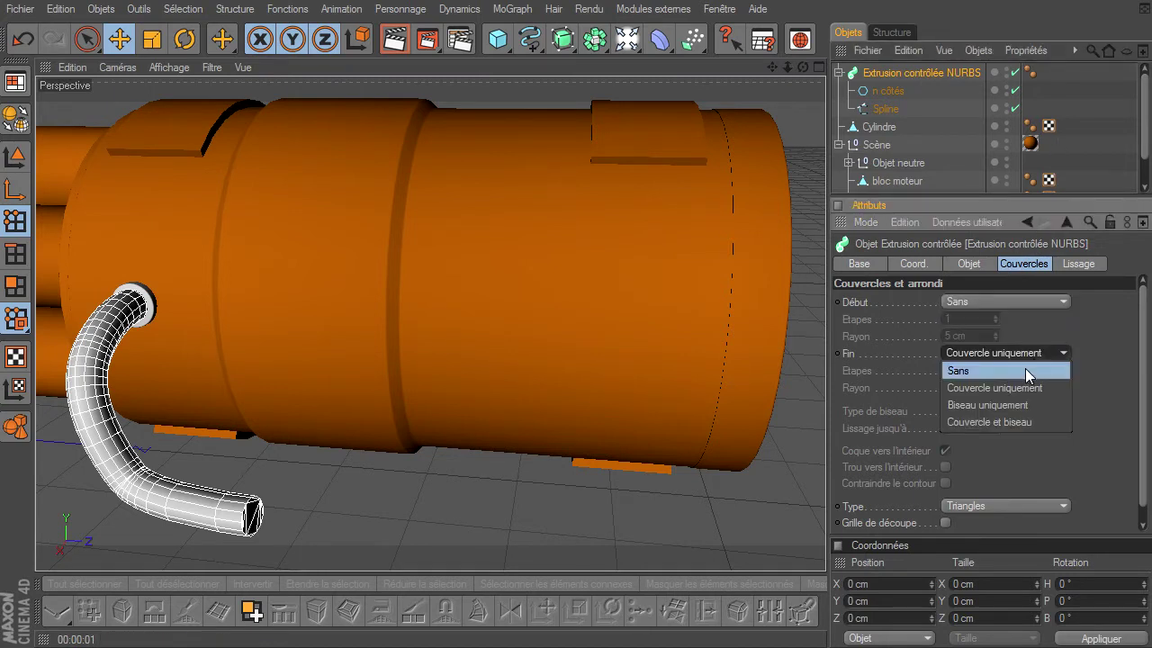
click(1025, 368)
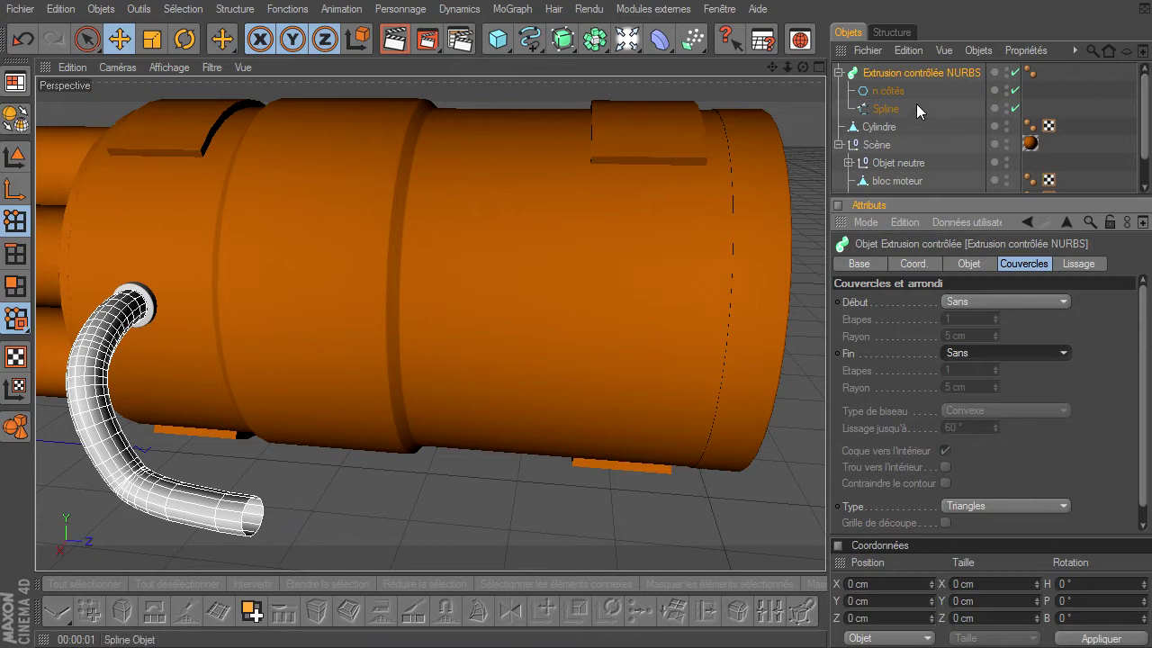
click(912, 70)
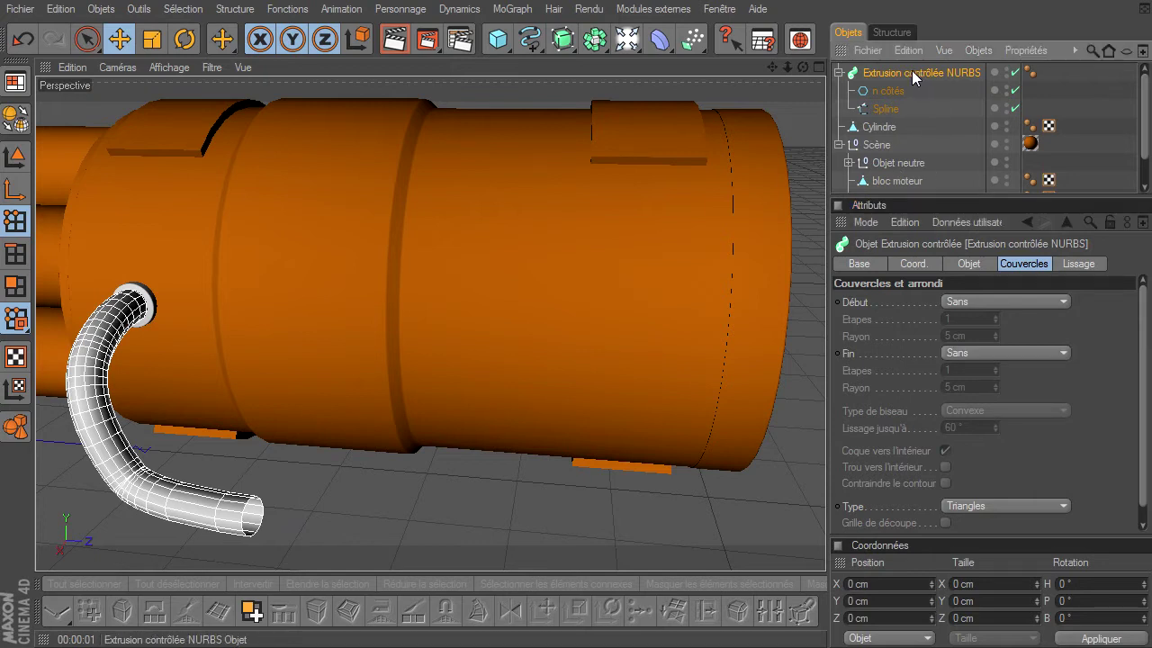
click(885, 108)
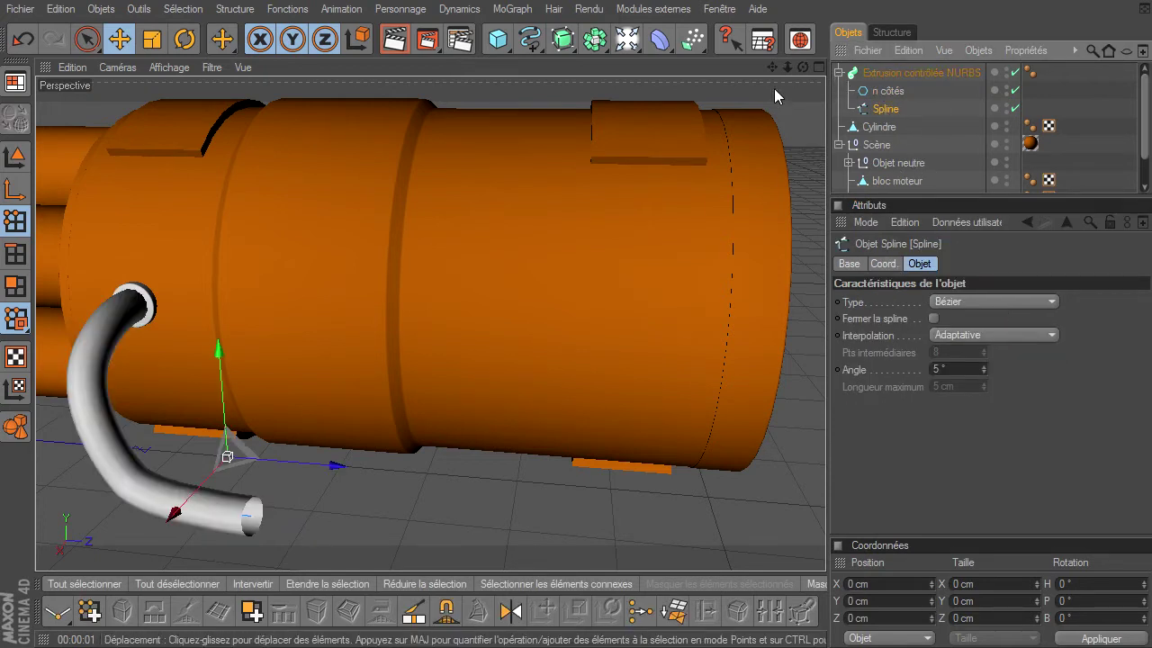
Step: Try Linéaire, Cubique, Akima and B-Spline types on the cable Spline, settling on Cubique
drag(802, 67, 825, 445)
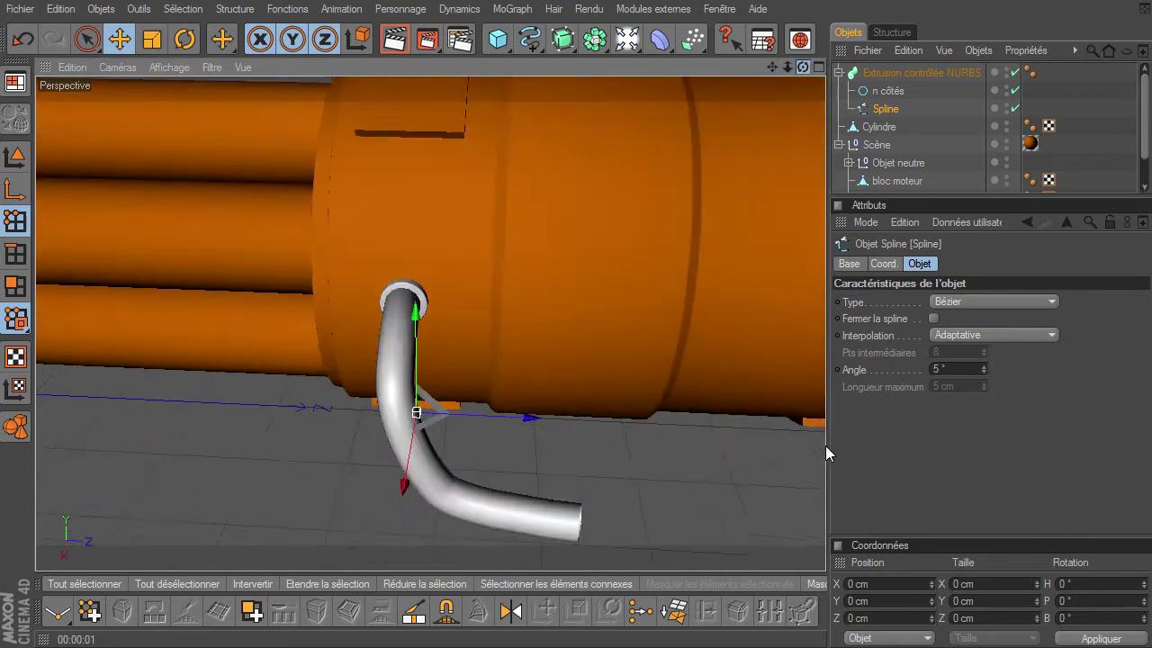
click(1011, 301)
click(1004, 323)
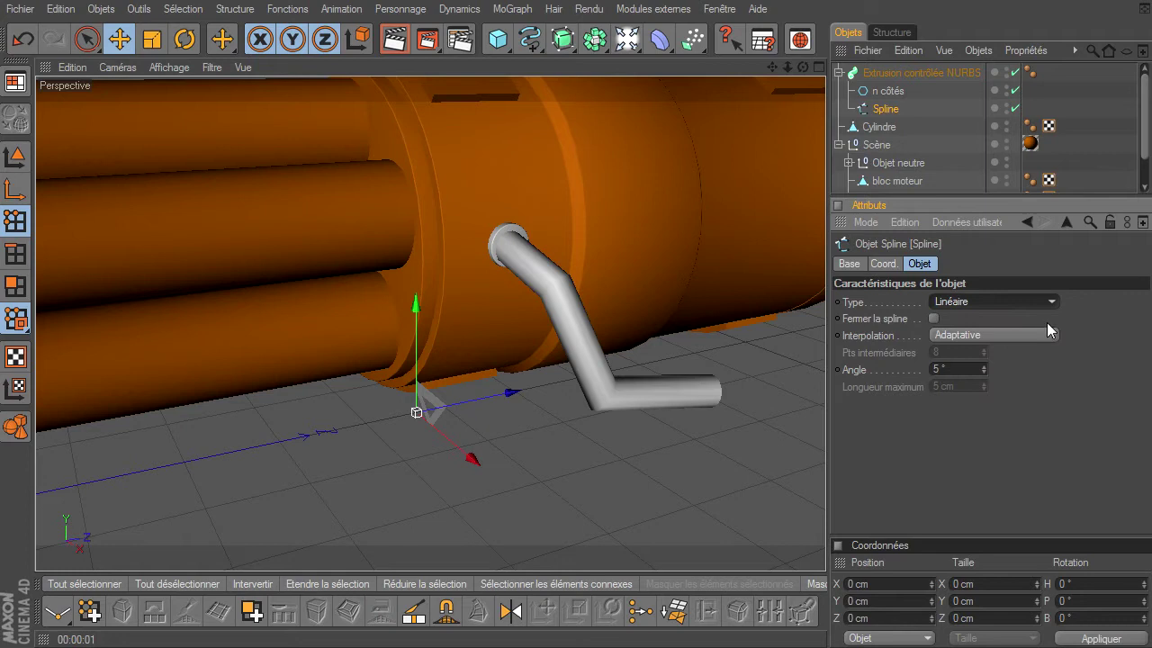
click(1008, 304)
click(1005, 338)
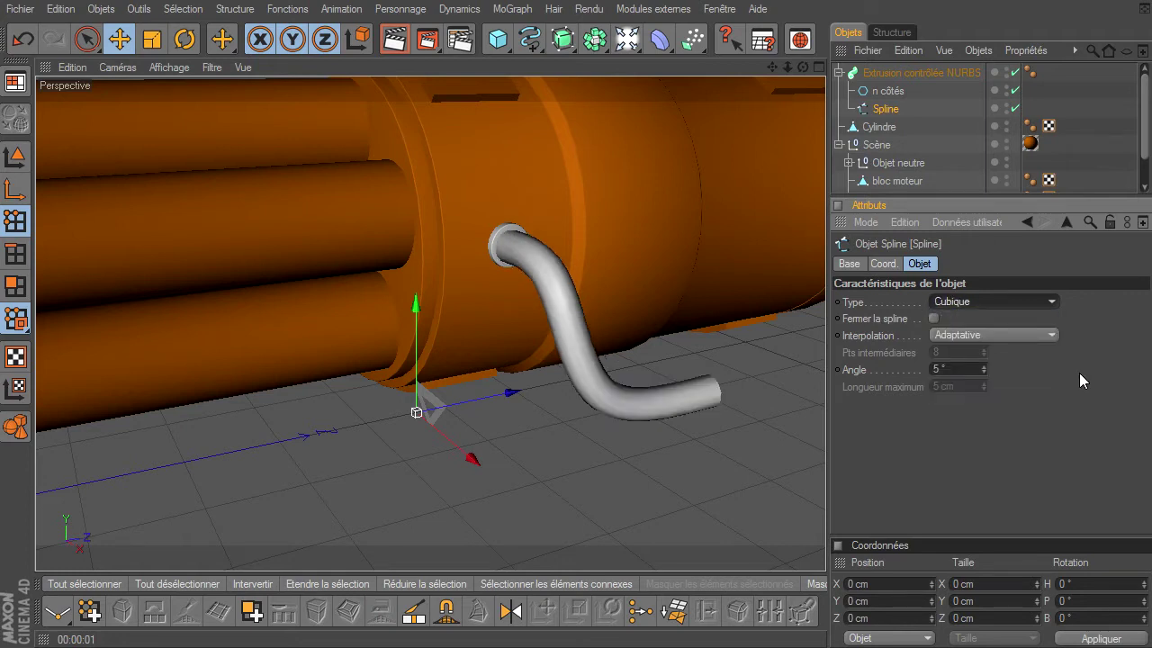
click(1026, 301)
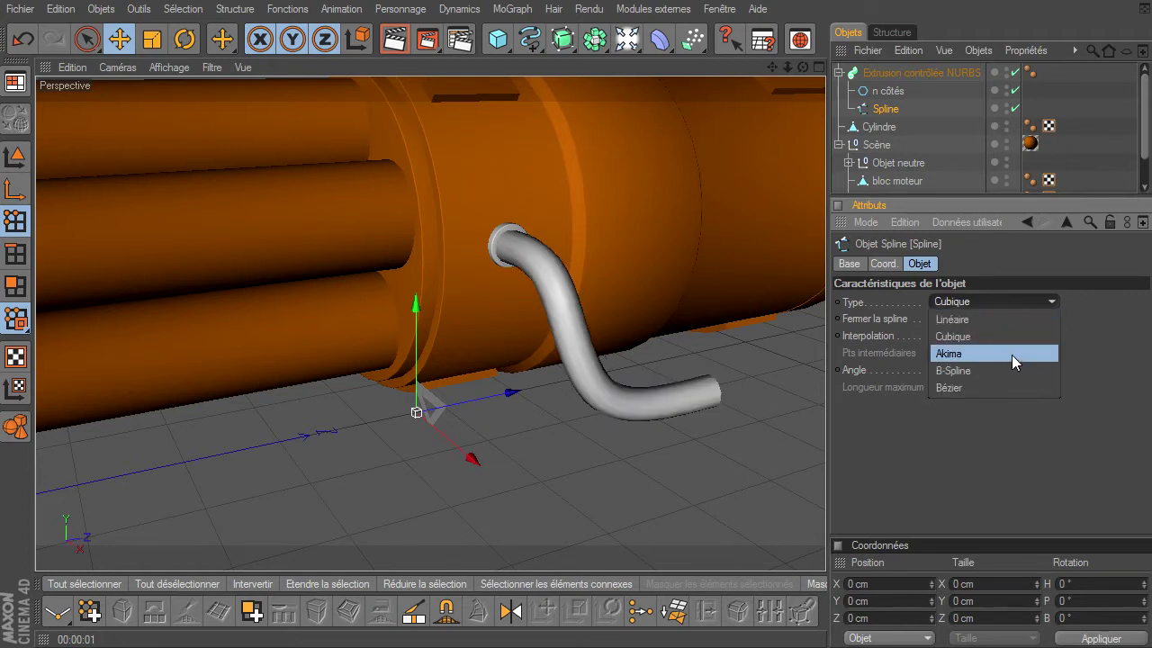
click(1011, 355)
click(1027, 301)
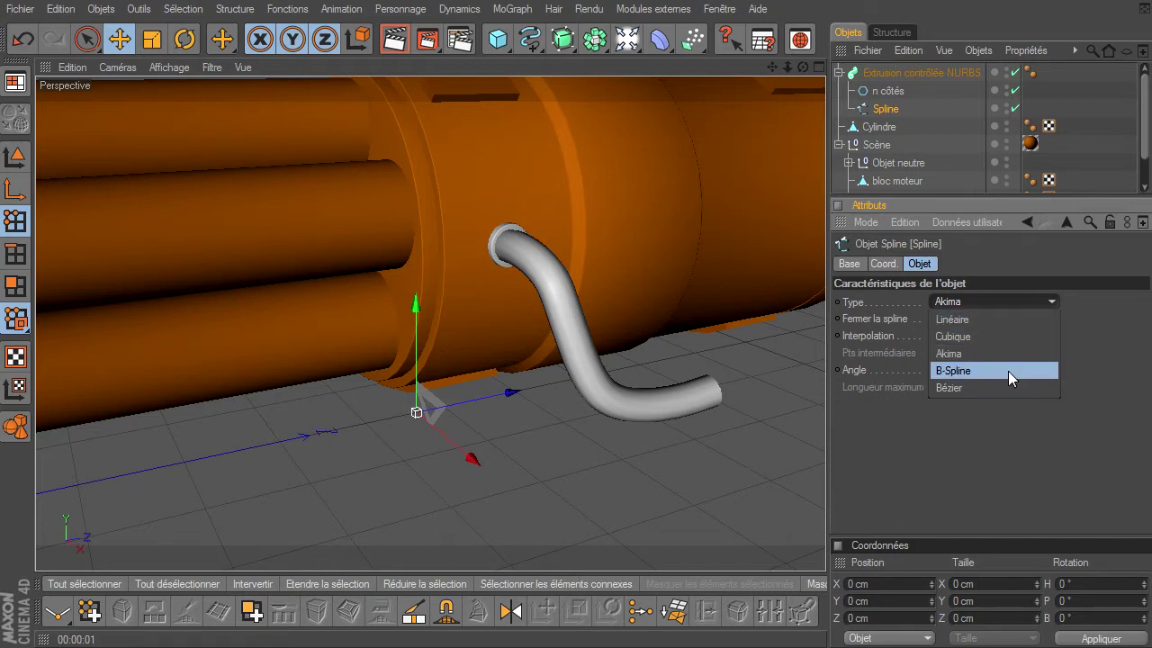
click(1008, 371)
click(1014, 302)
click(1003, 332)
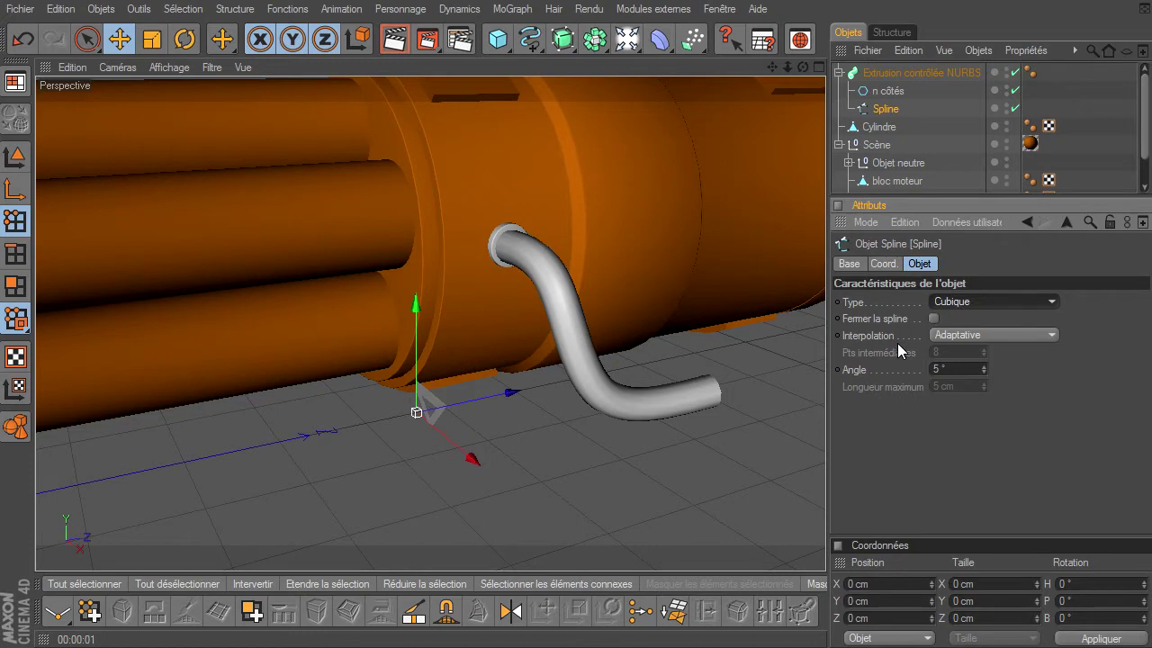
Step: Set the cable Spline's Interpolation to Sans for straight, angular segments
click(962, 336)
click(963, 353)
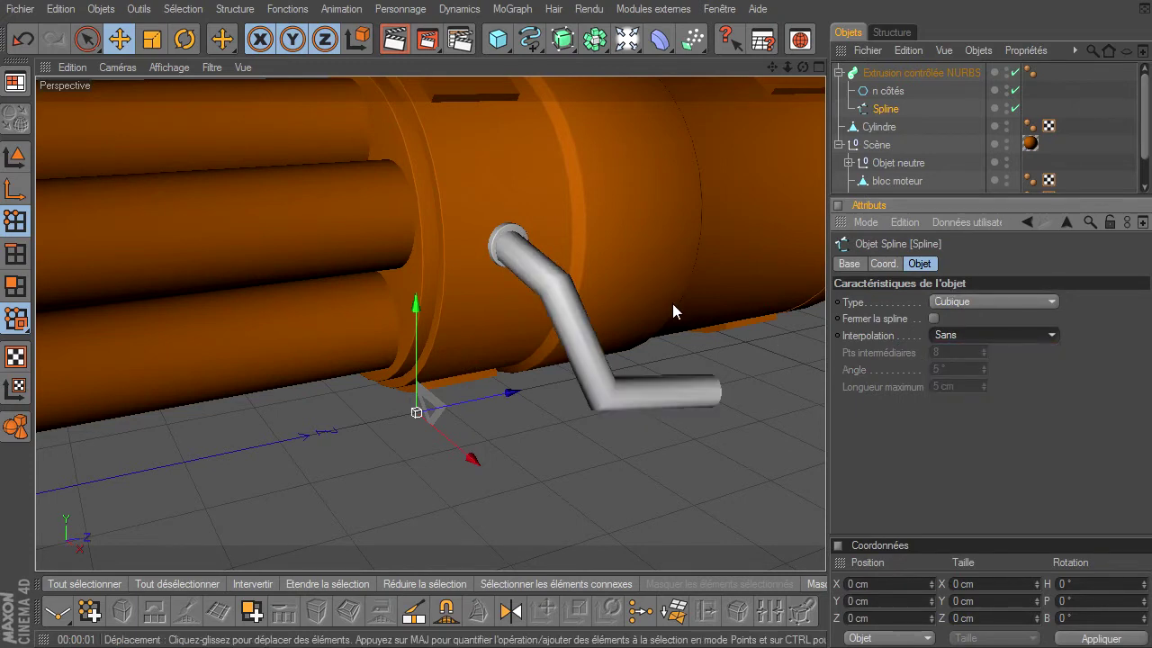
click(167, 68)
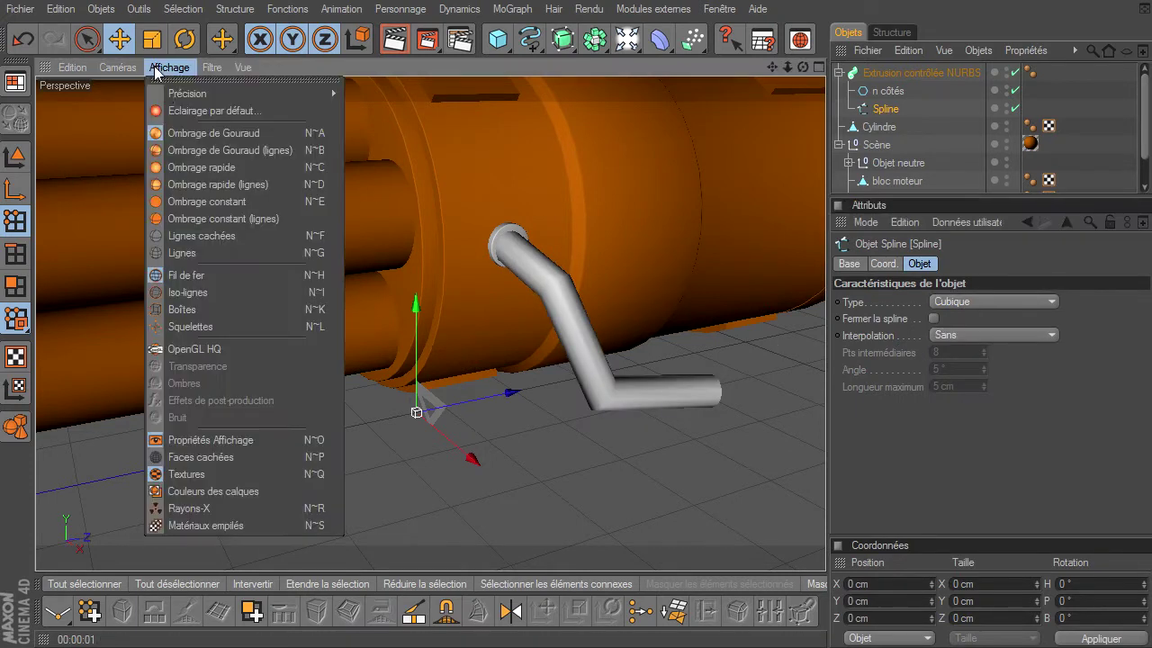
Step: Show polygon edges with Ombrage de Gouraud (lignes) and test Naturelle and Uniforme interpolation
click(175, 151)
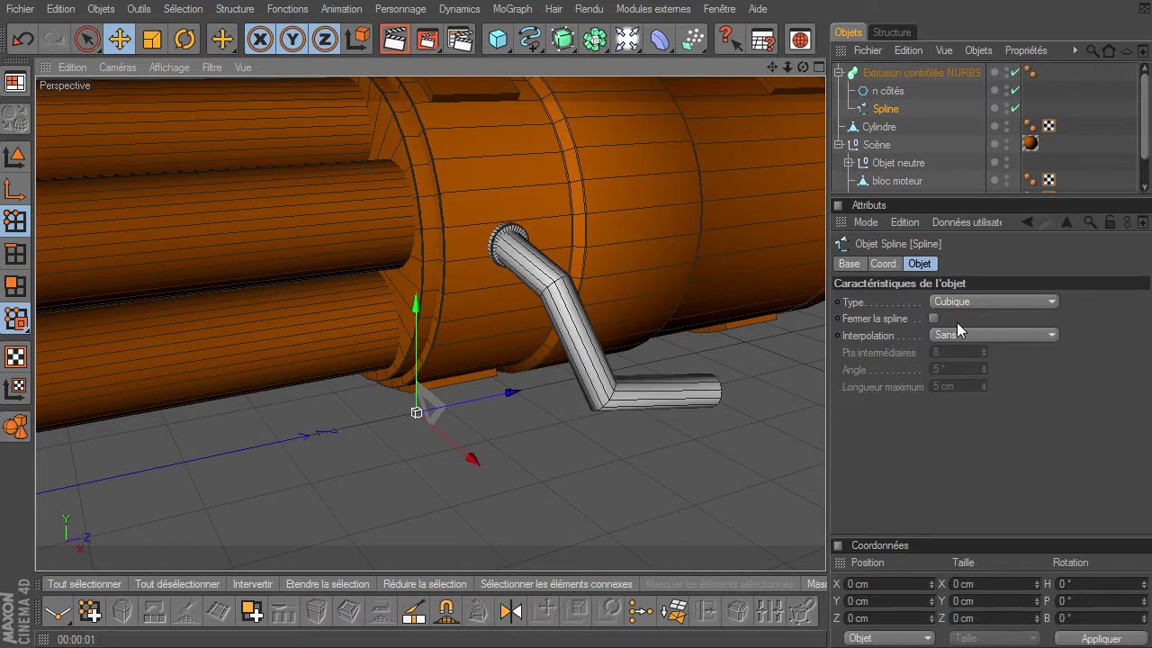
click(1010, 335)
click(1005, 369)
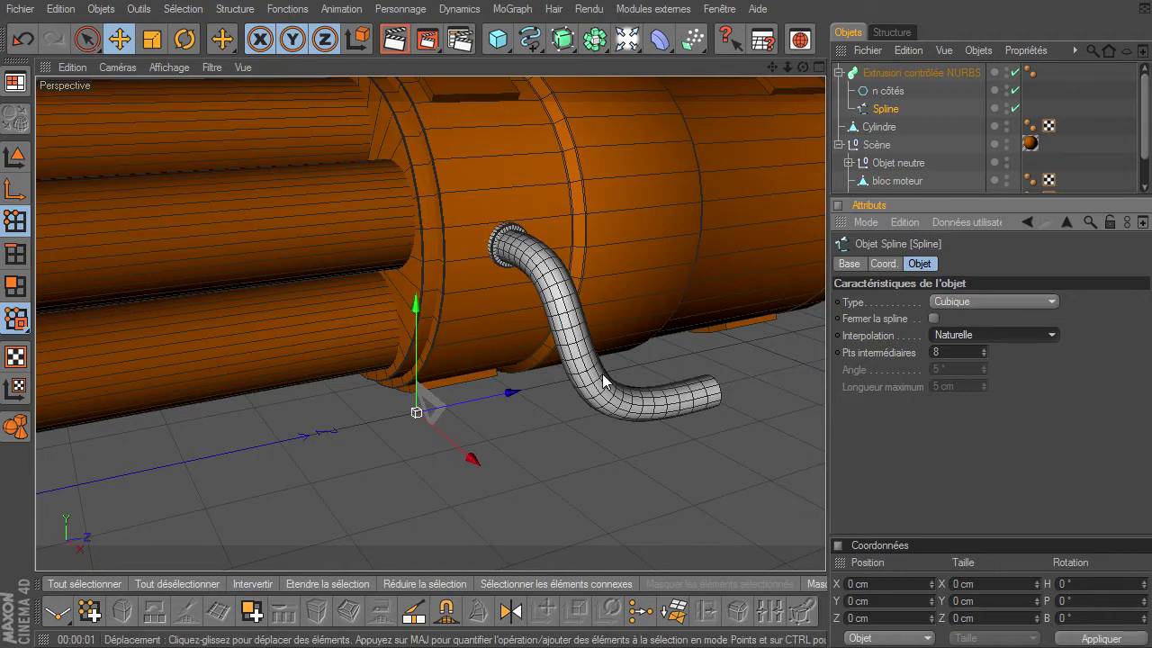
click(975, 333)
click(956, 390)
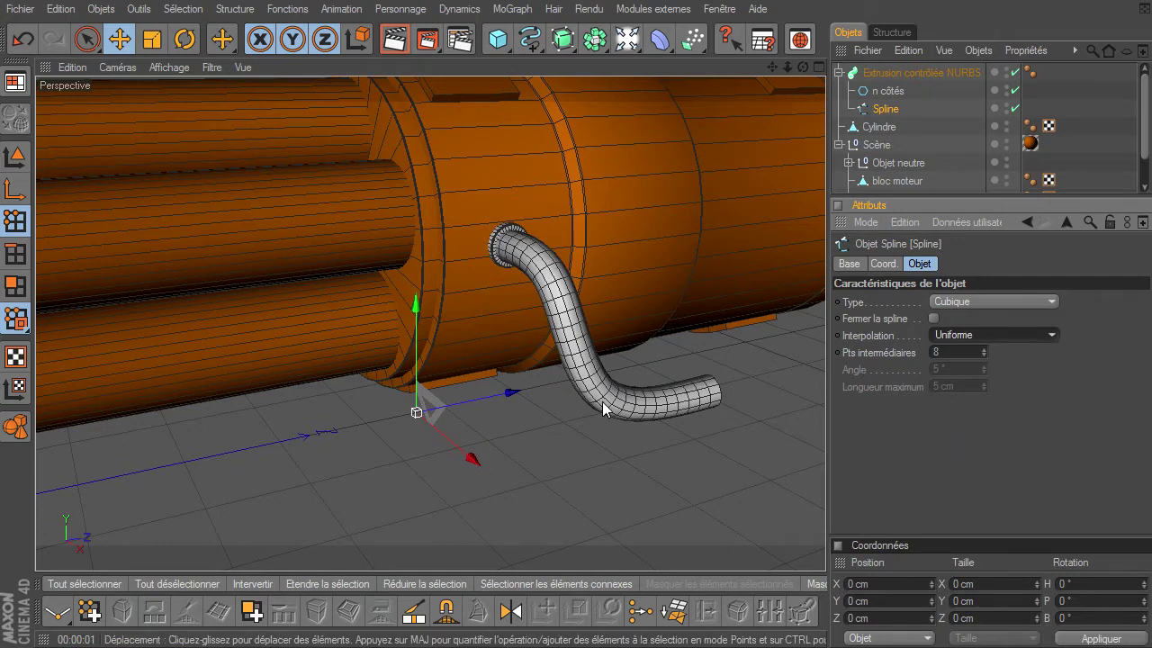
Step: Try Subdiviser, then settle the cable Spline on Adaptative interpolation at 5°
click(974, 337)
click(980, 420)
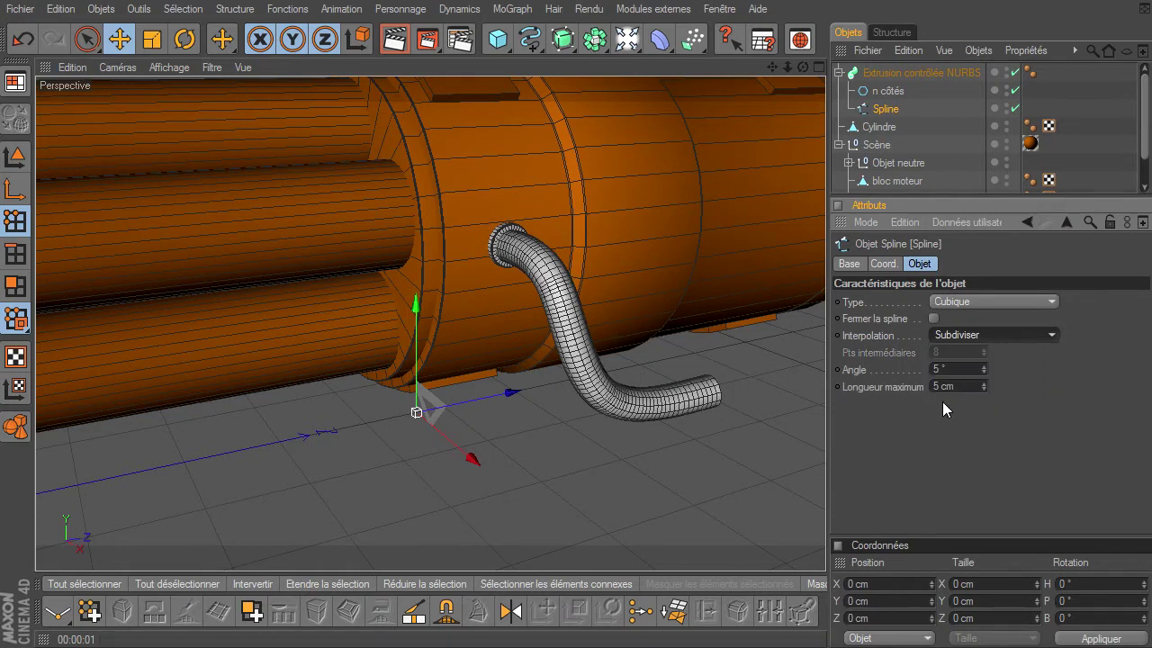
click(1048, 339)
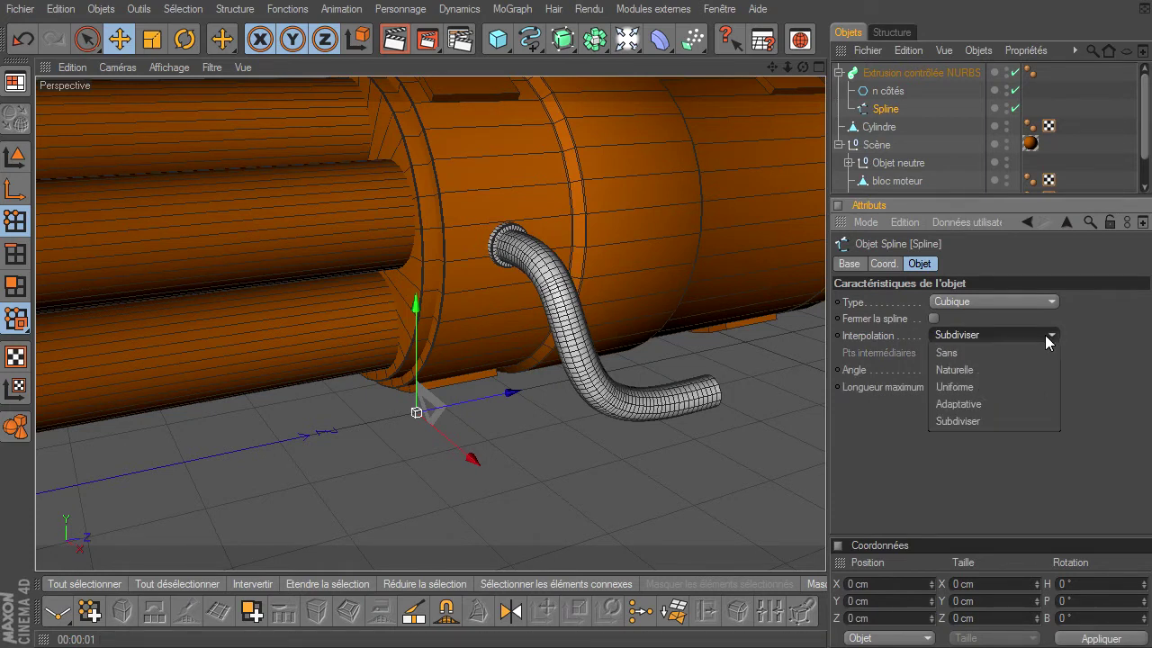
click(961, 407)
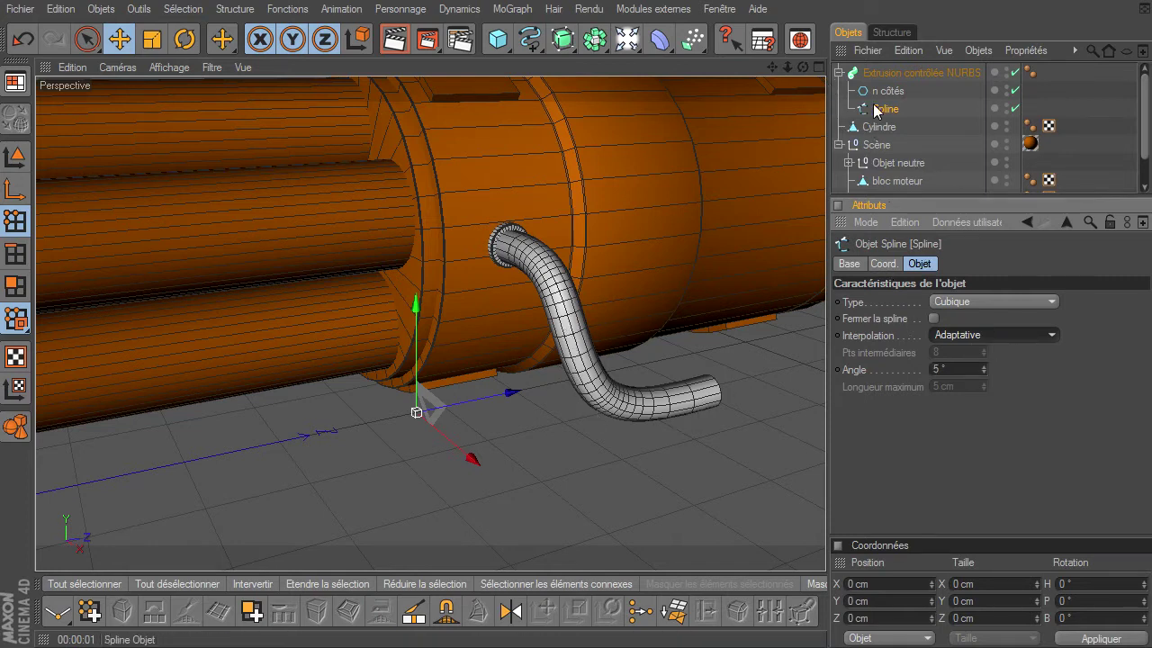
mouse_move(802, 68)
mouse_down()
mouse_move(825, 453)
mouse_move(575, 393)
mouse_up()
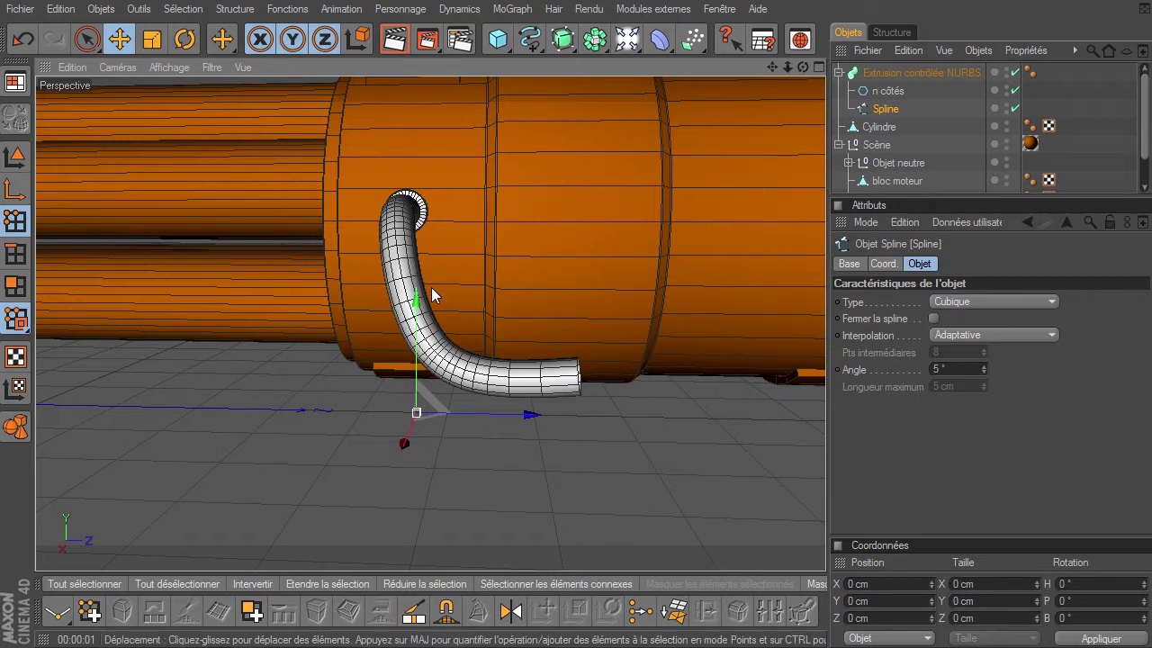
drag(803, 68, 825, 446)
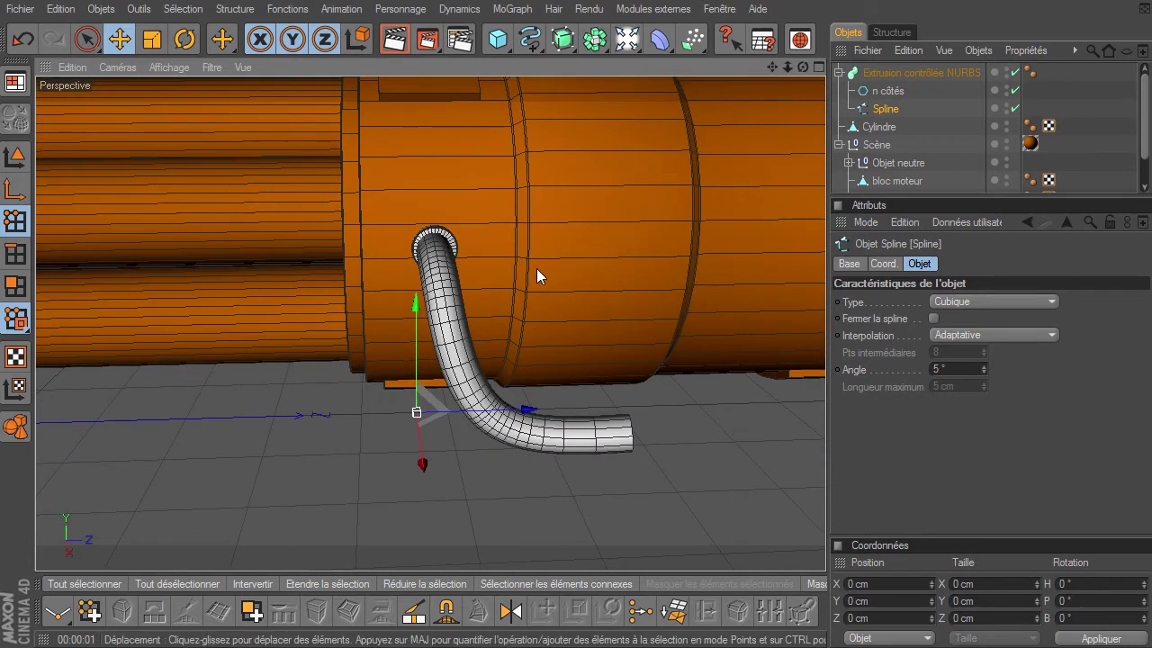
Step: Switch to Model mode, deselect Cylindre, and collapse the Extrusion contrôlée NURBS hierarchy
click(880, 127)
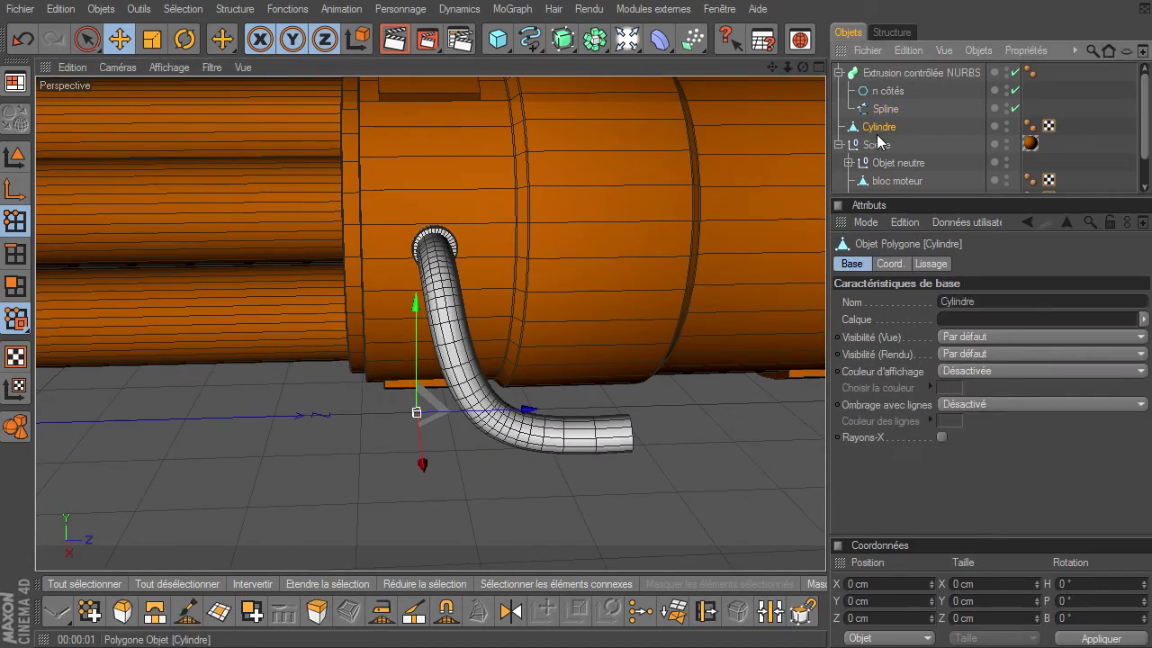
click(14, 156)
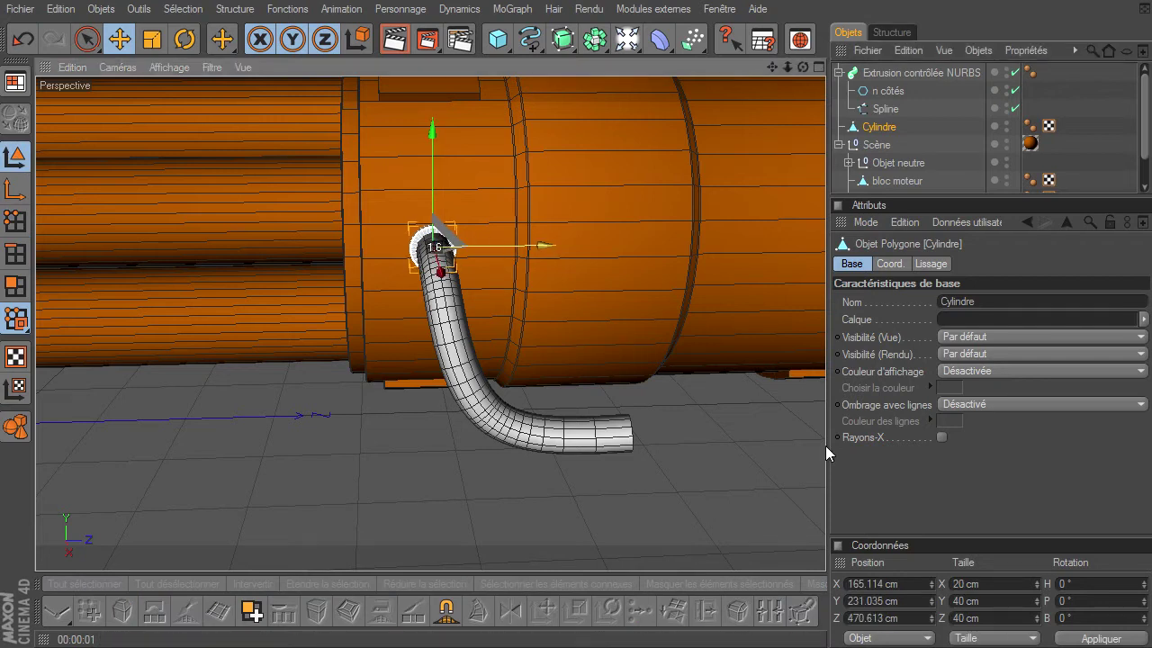
click(360, 475)
drag(805, 68, 825, 445)
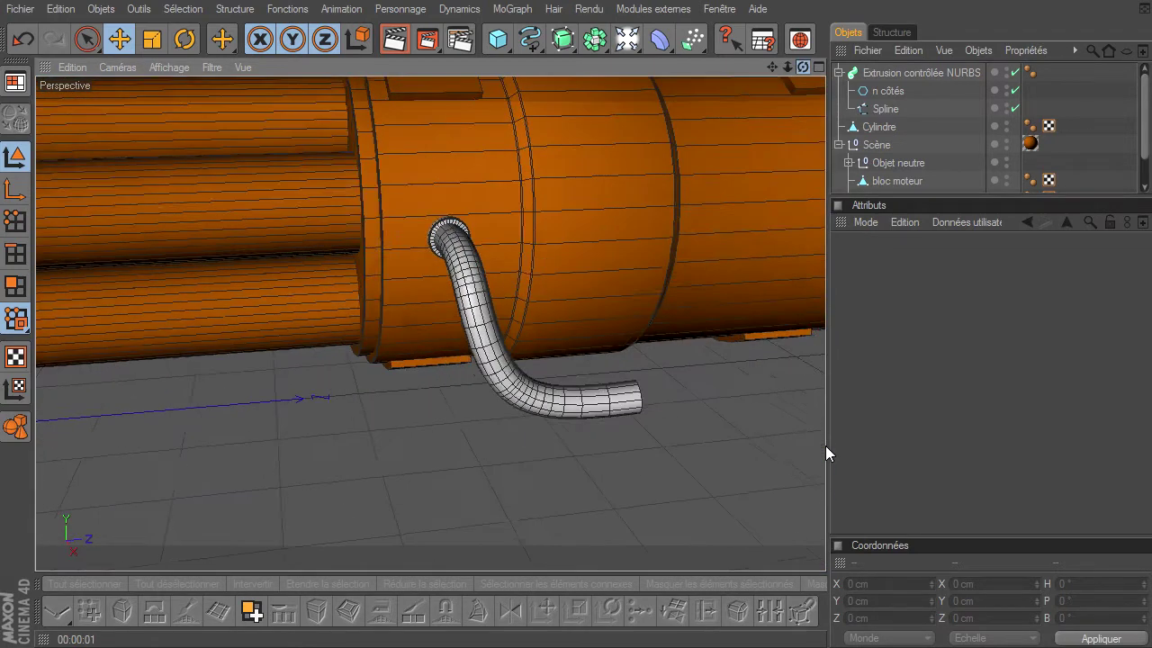
click(841, 72)
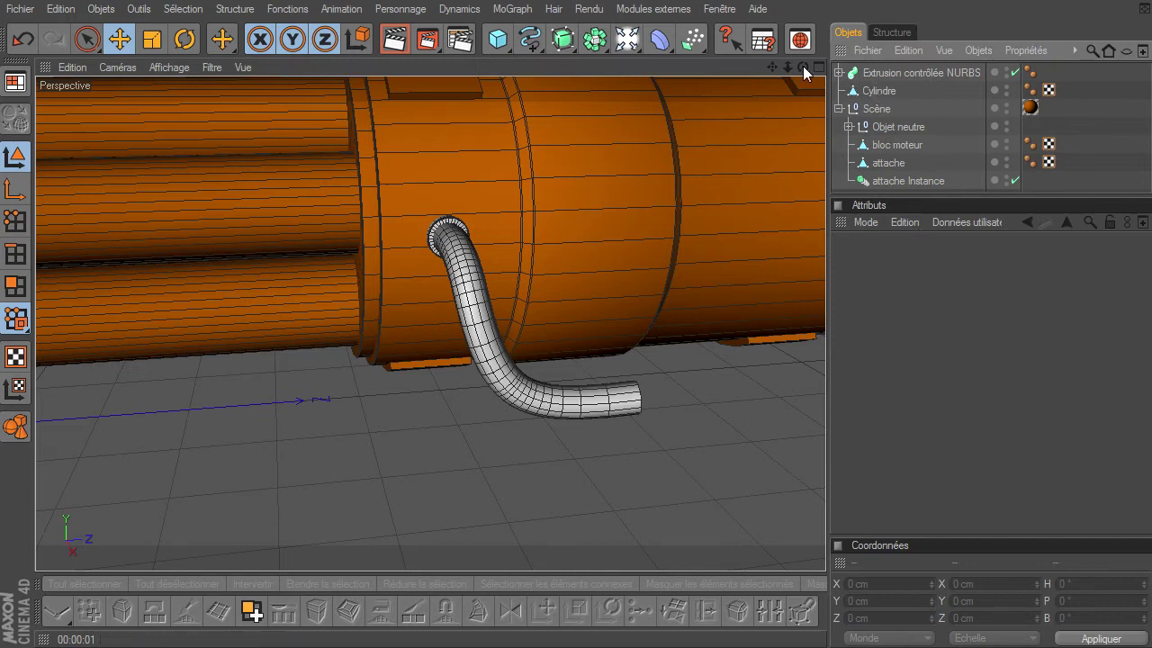
alt+drag(826, 445, 825, 445)
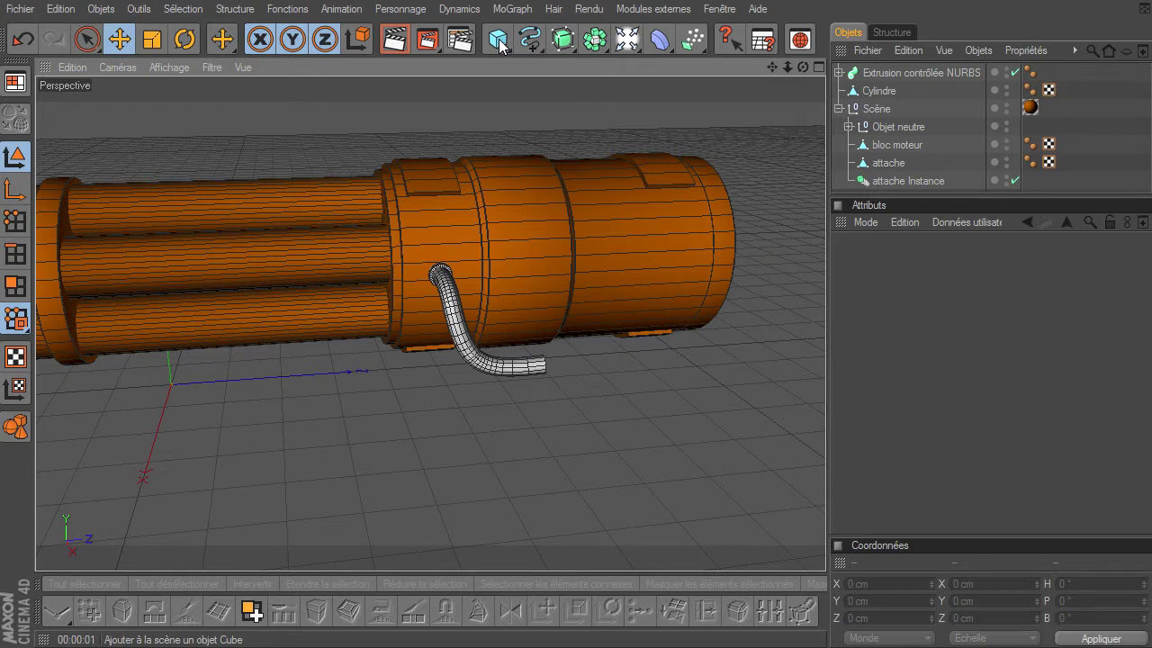
Step: Add a new cylinder and set its Orientation to +Z
drag(500, 45, 931, 52)
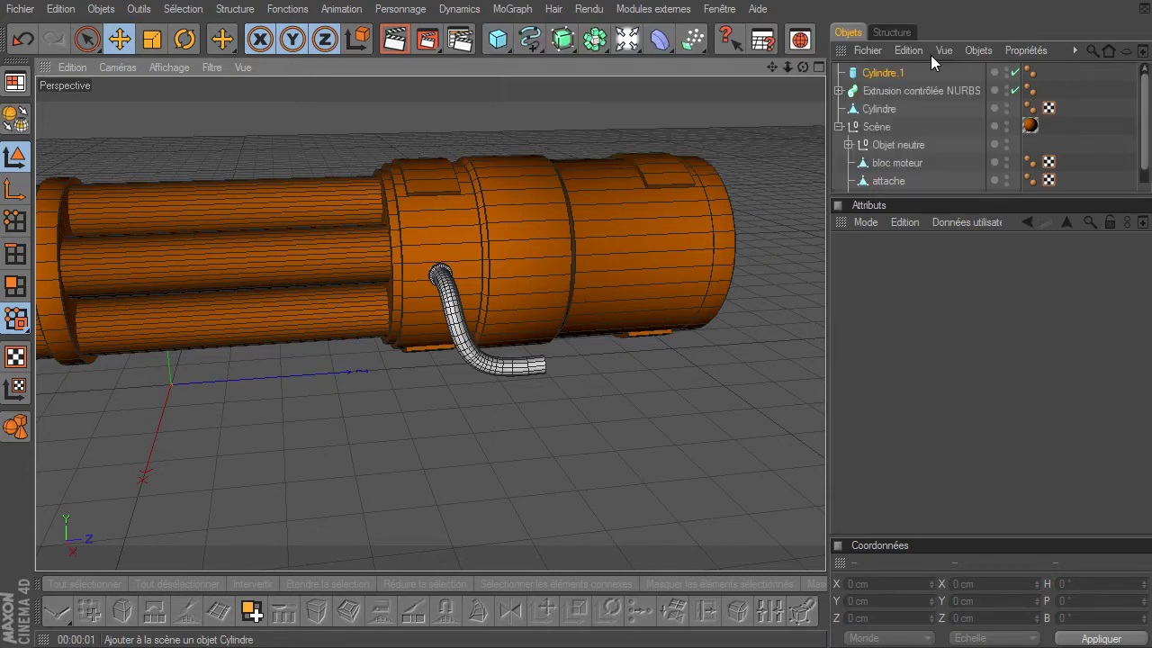
click(969, 264)
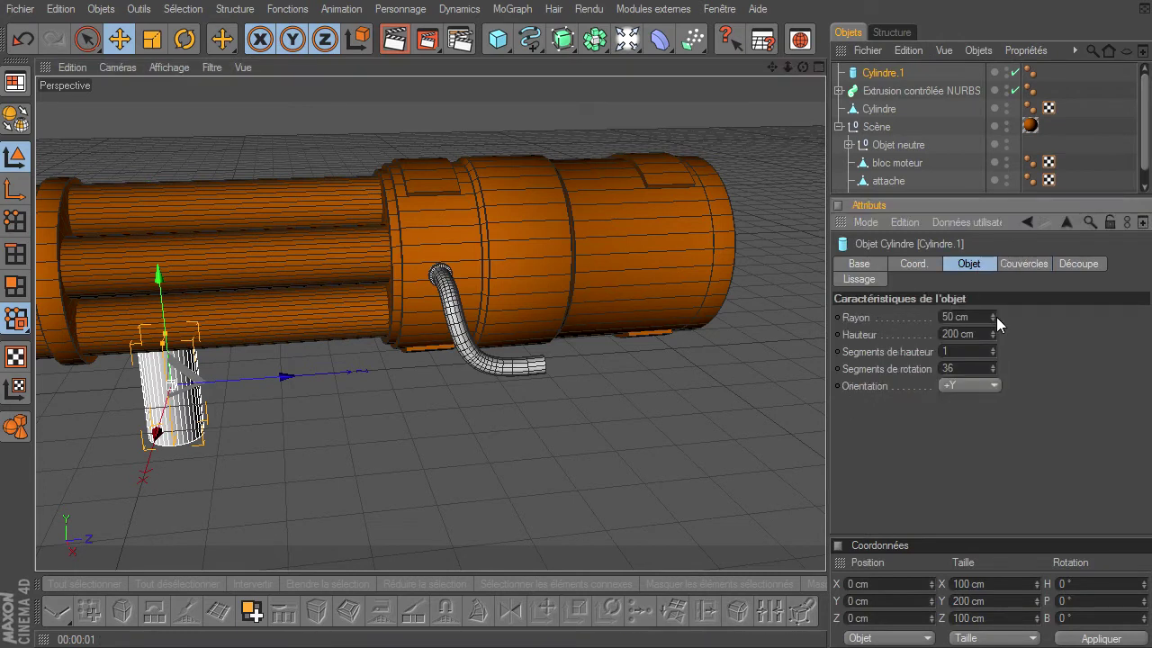
click(994, 386)
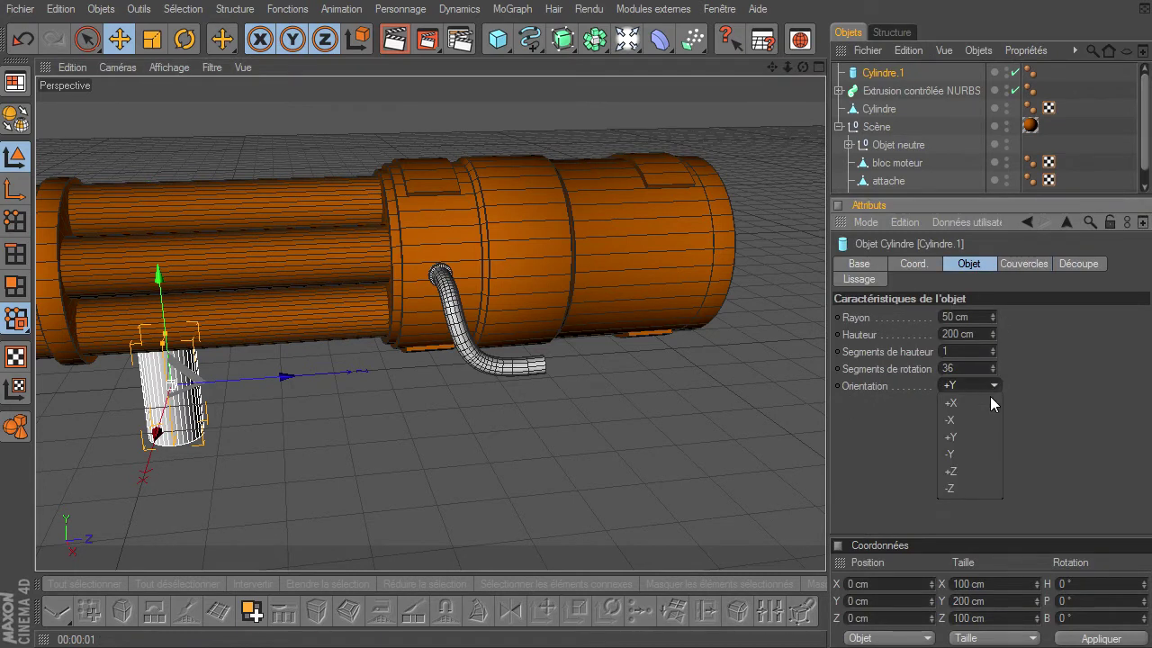
click(968, 472)
Step: Move Cylindre.1 along X, Y and Z to sit at the cable tube's ground end
drag(275, 400, 285, 411)
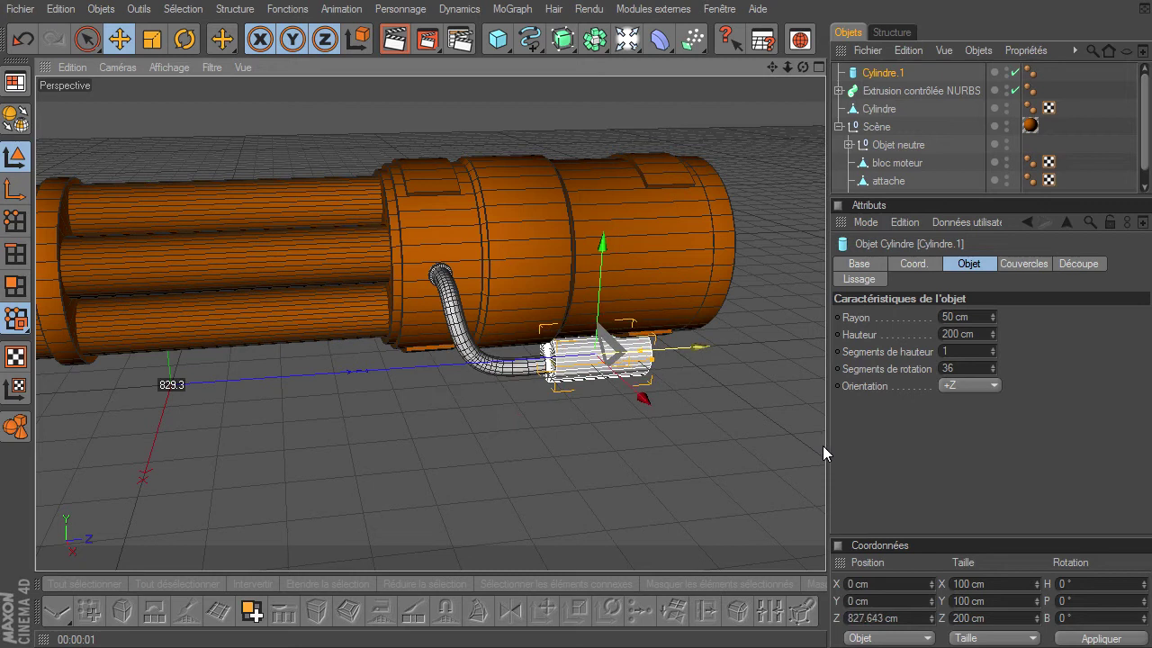
drag(643, 406, 825, 446)
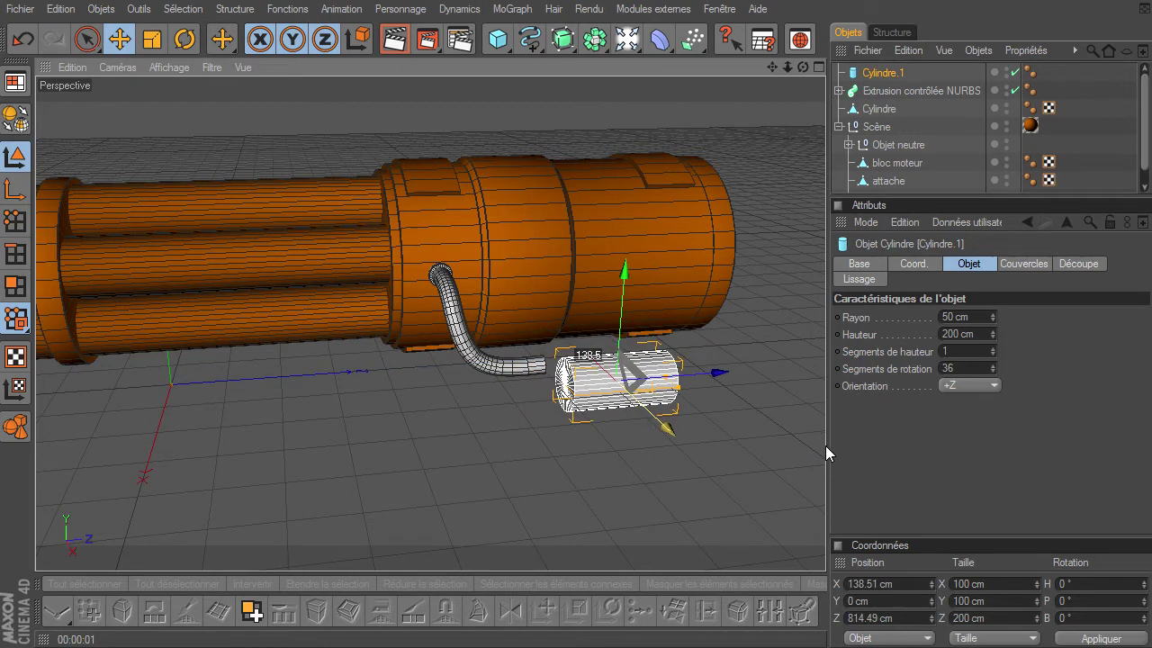
drag(635, 281, 826, 446)
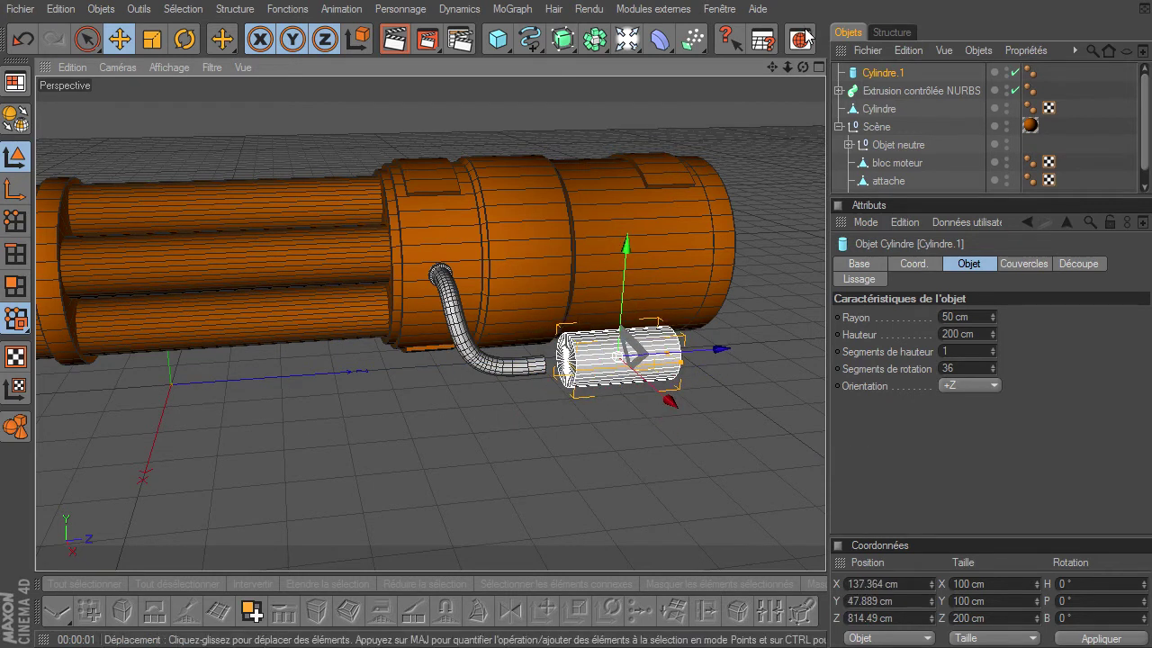
drag(803, 67, 826, 446)
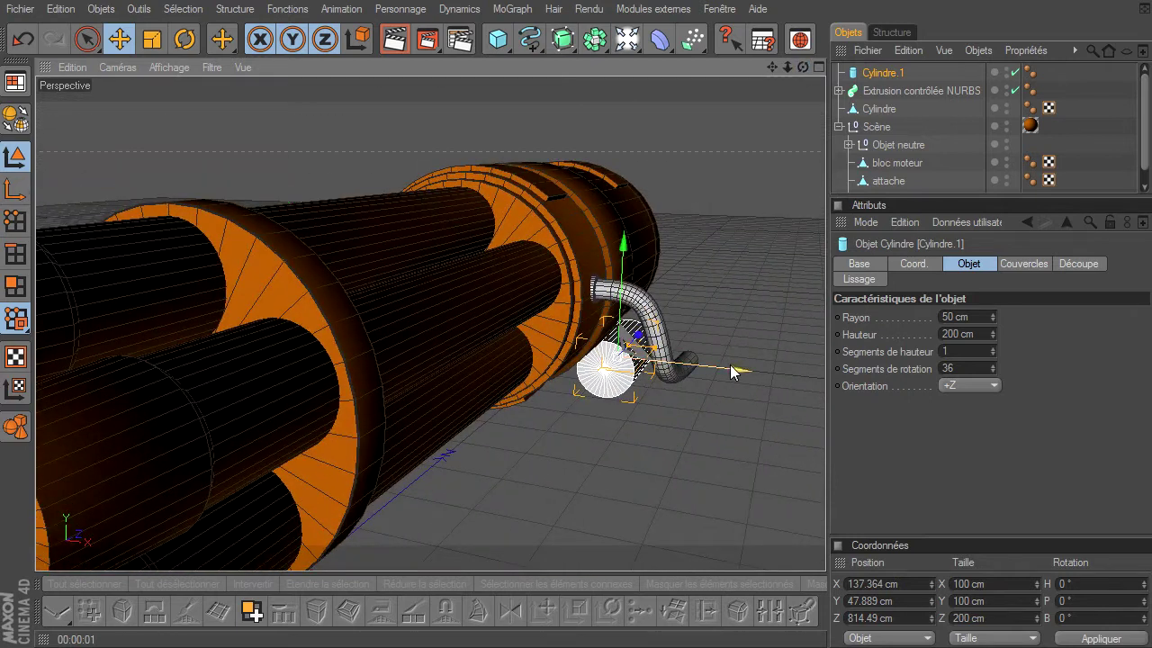
drag(737, 368, 826, 445)
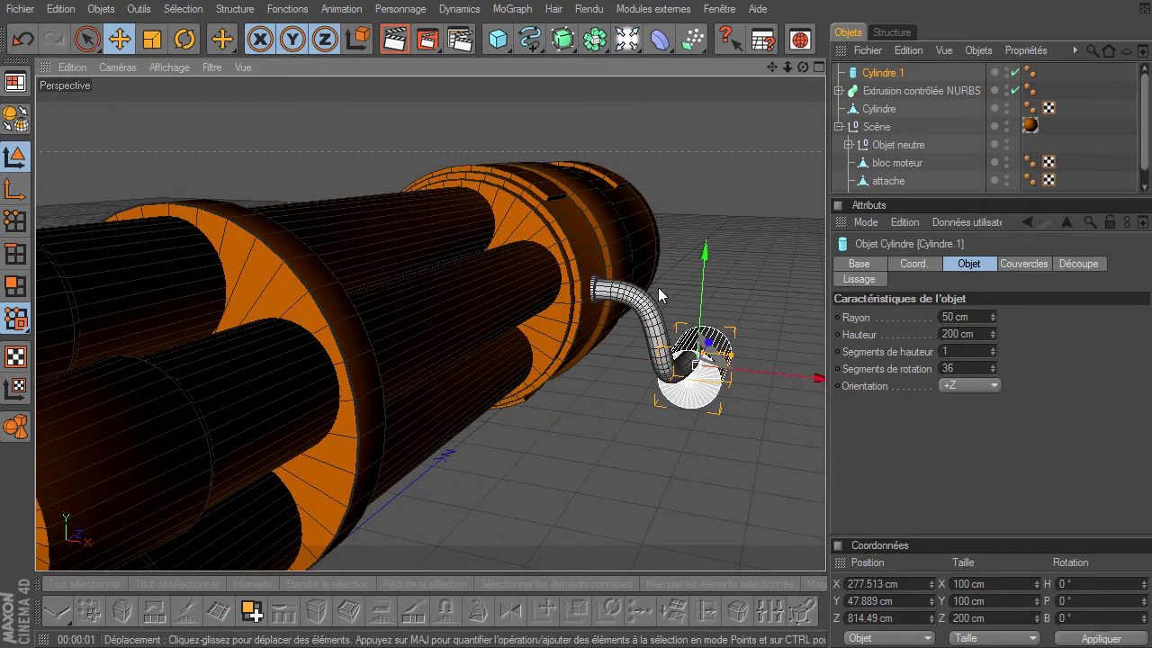
drag(706, 281, 825, 446)
key(o)
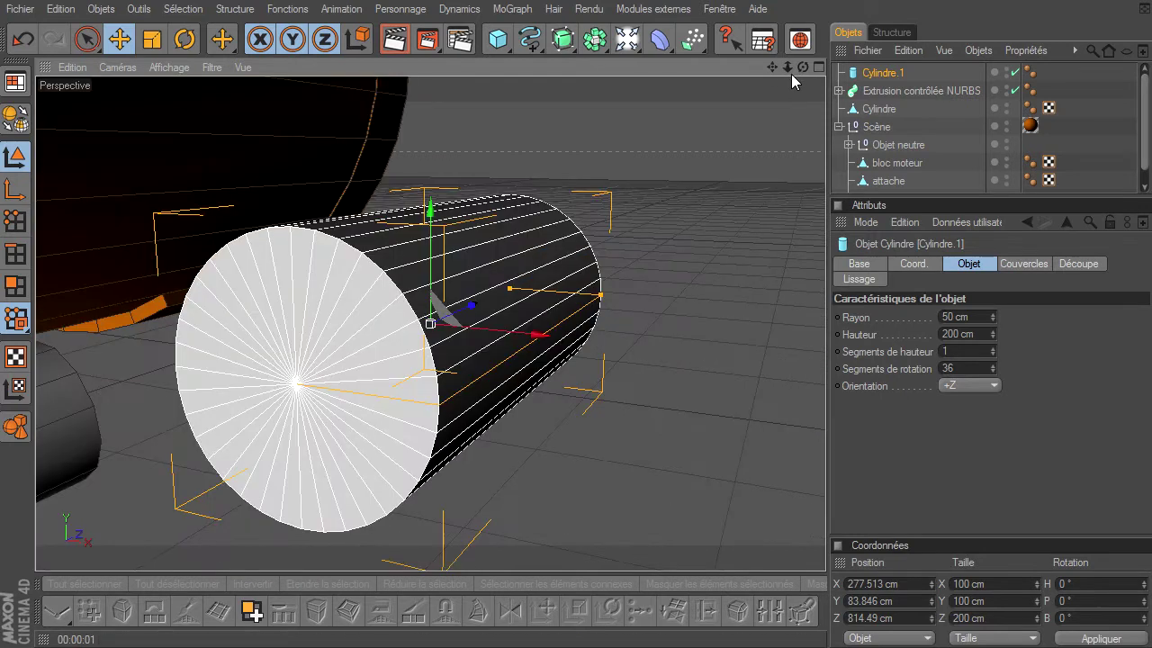
drag(787, 66, 781, 71)
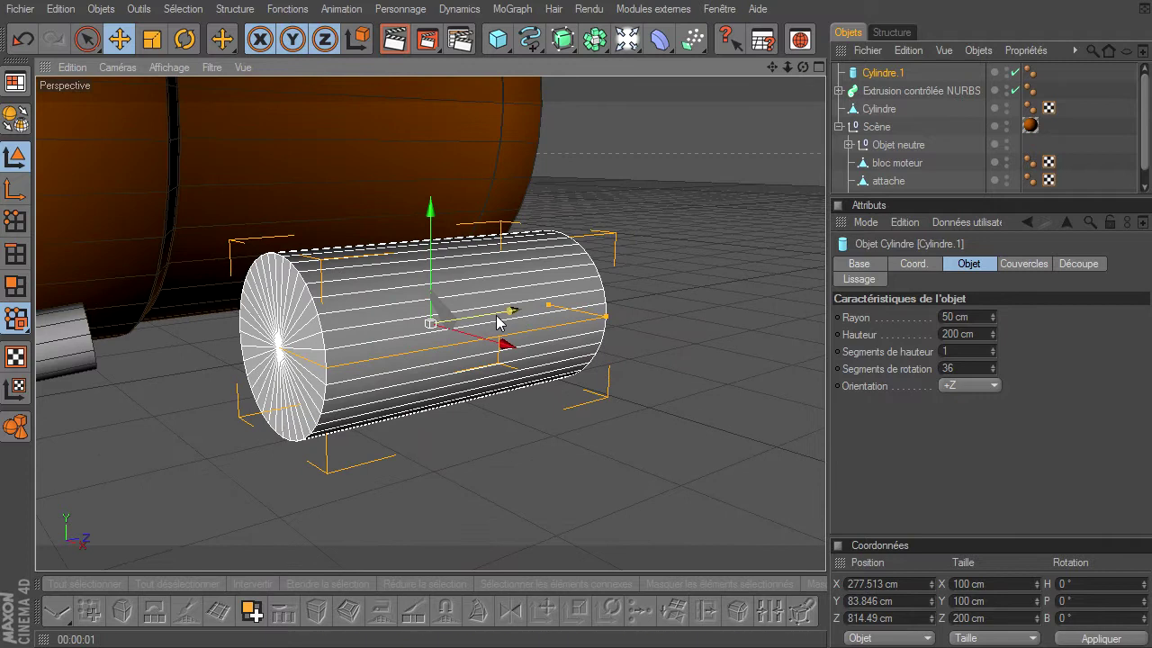
drag(523, 314, 371, 339)
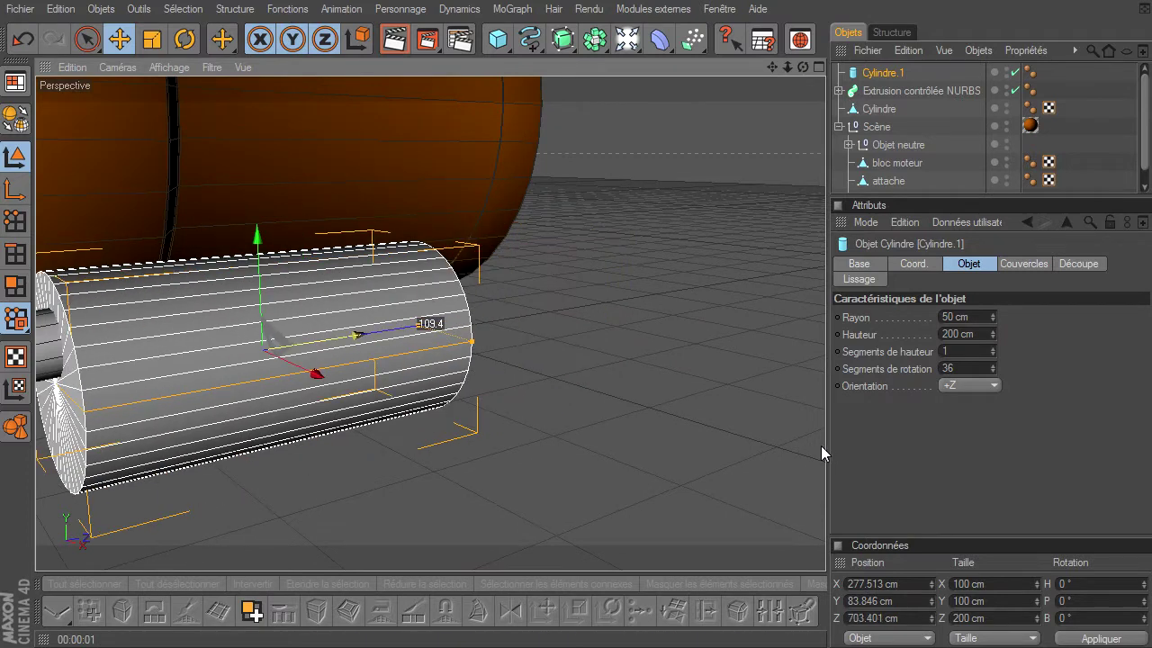
drag(259, 236, 258, 205)
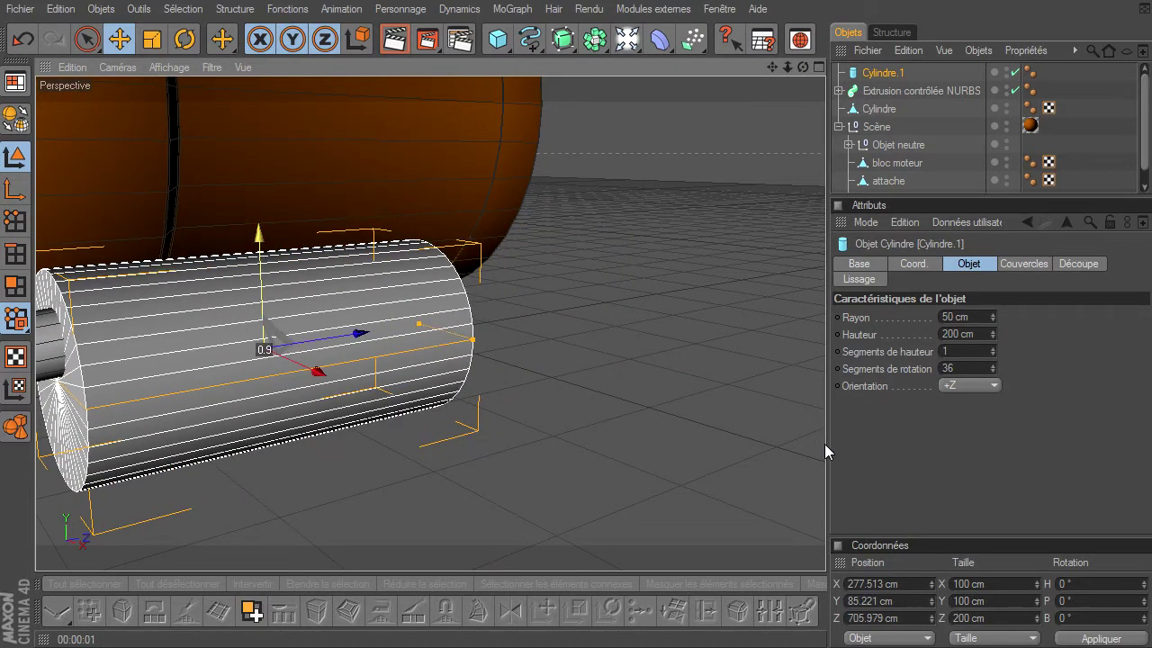
mouse_move(771, 66)
mouse_down()
mouse_move(825, 445)
mouse_move(837, 450)
mouse_up()
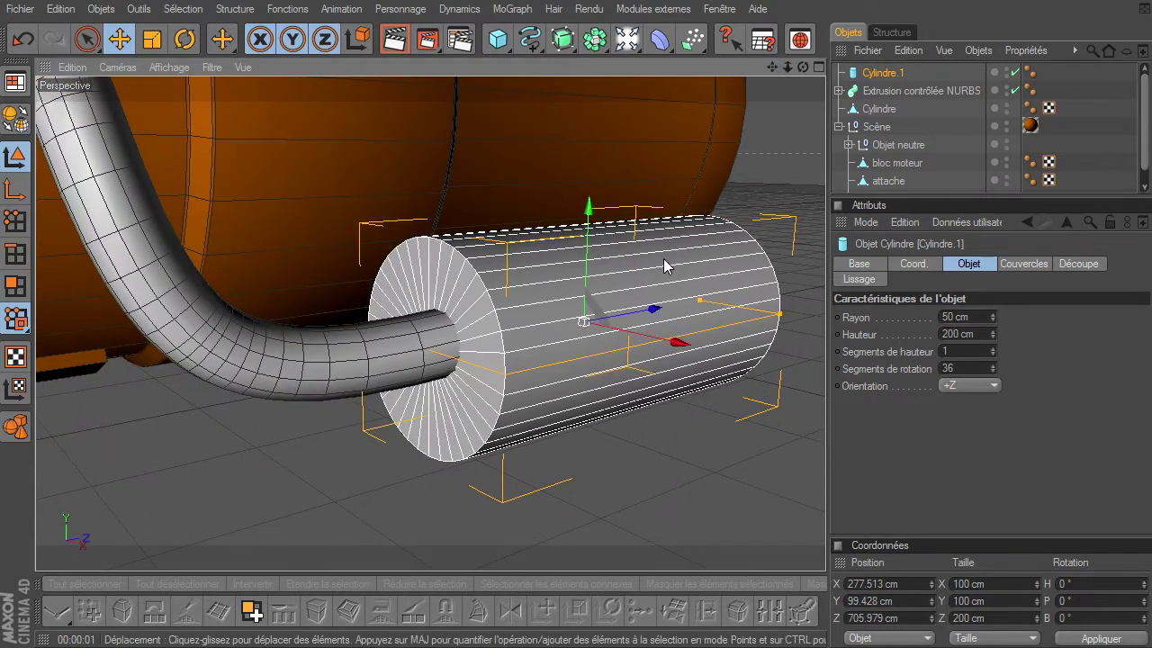
click(498, 38)
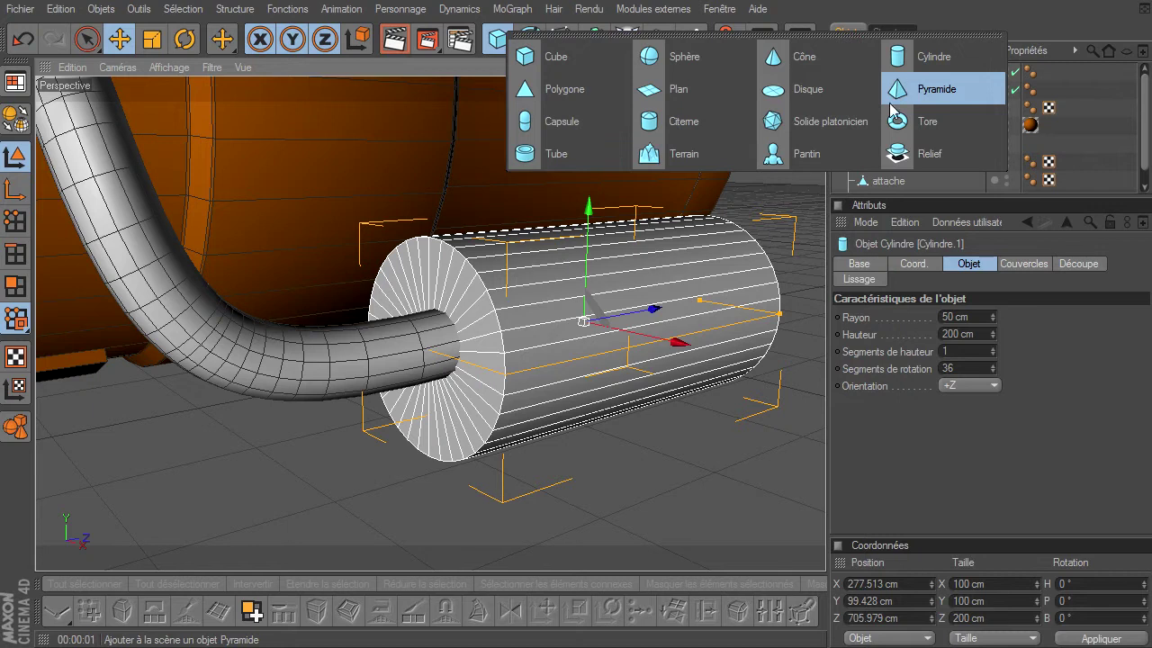
Step: Enable Biseau on Cylindre.1's caps with 5 segments and a 20 cm radius
click(892, 461)
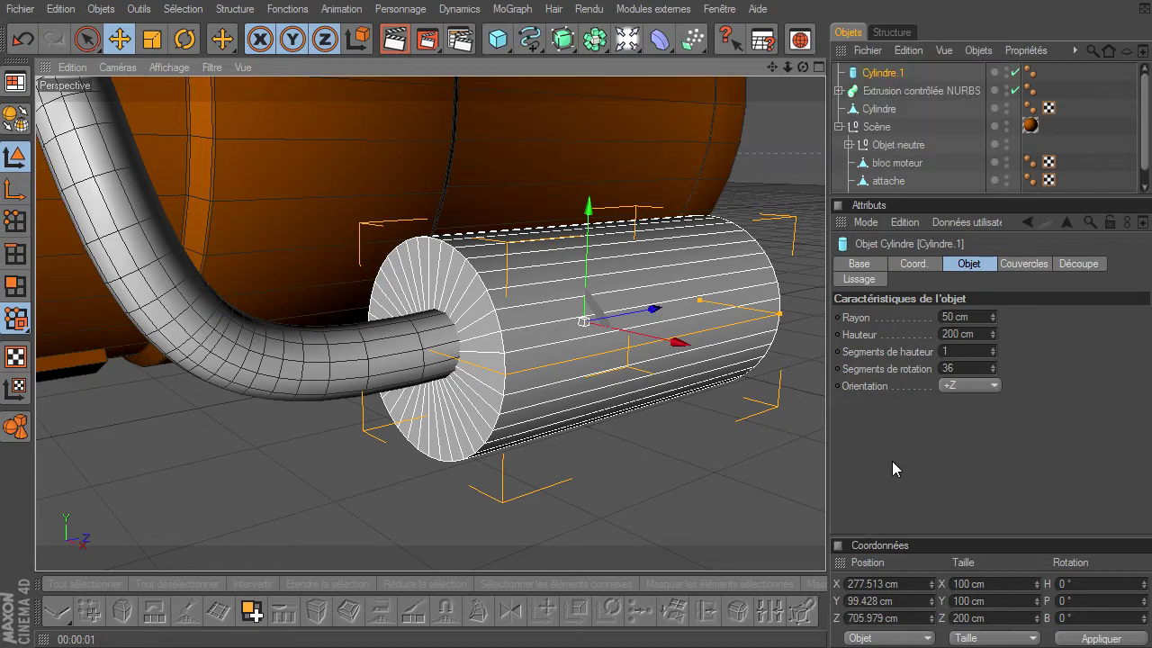
click(1034, 266)
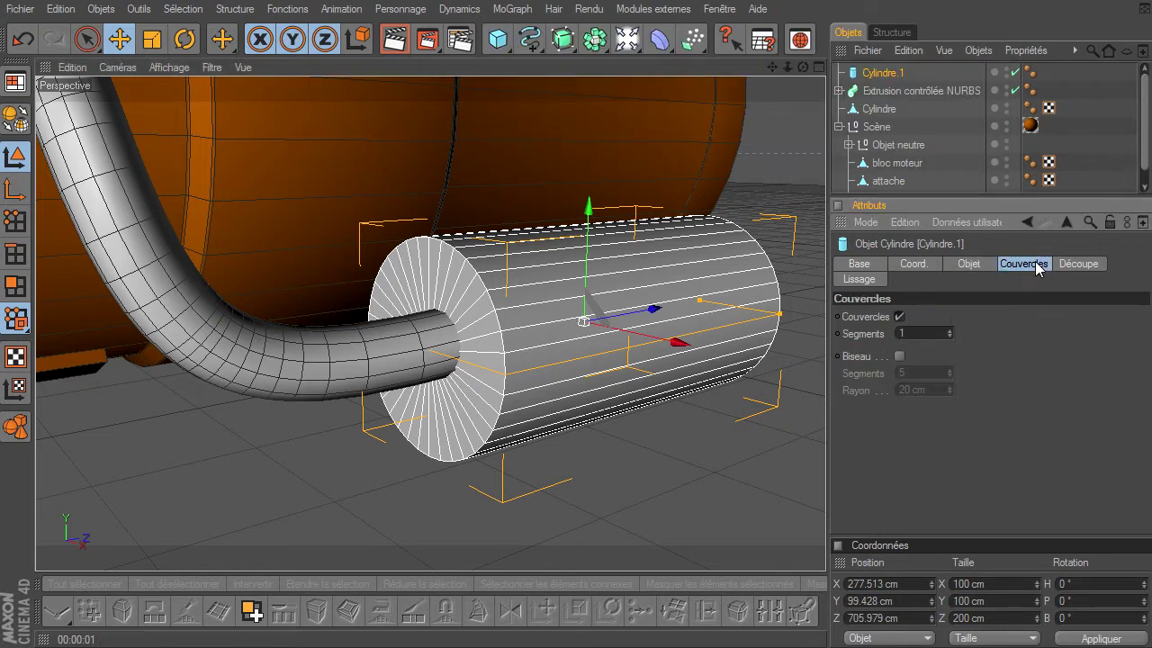
click(900, 358)
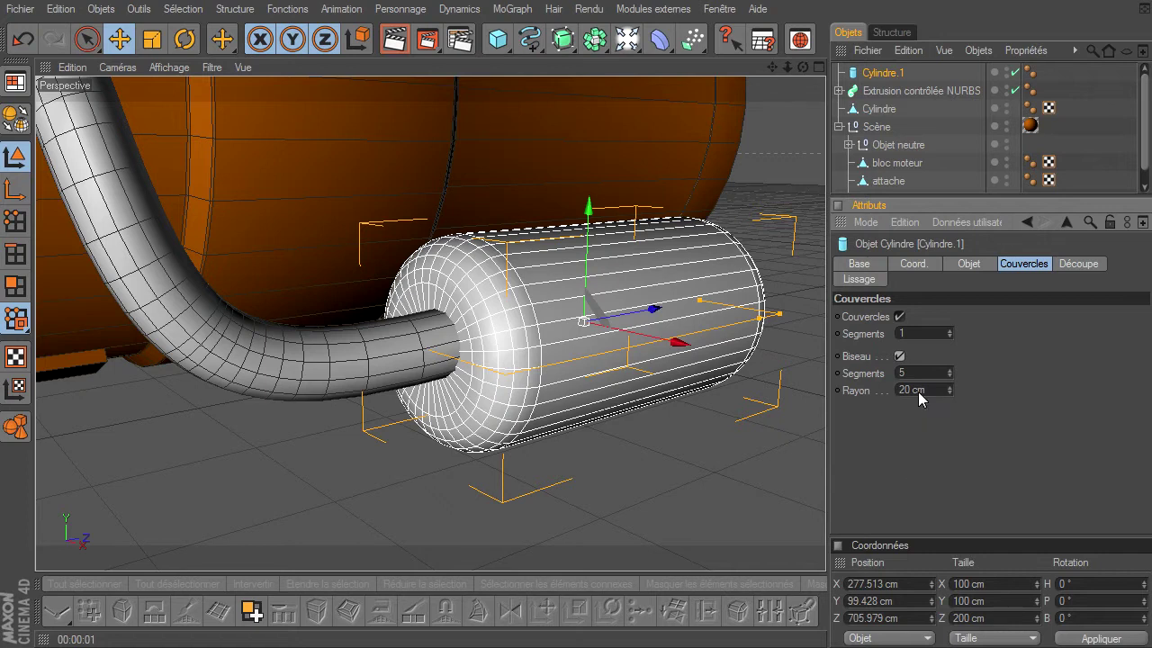
text(3)
key(Return)
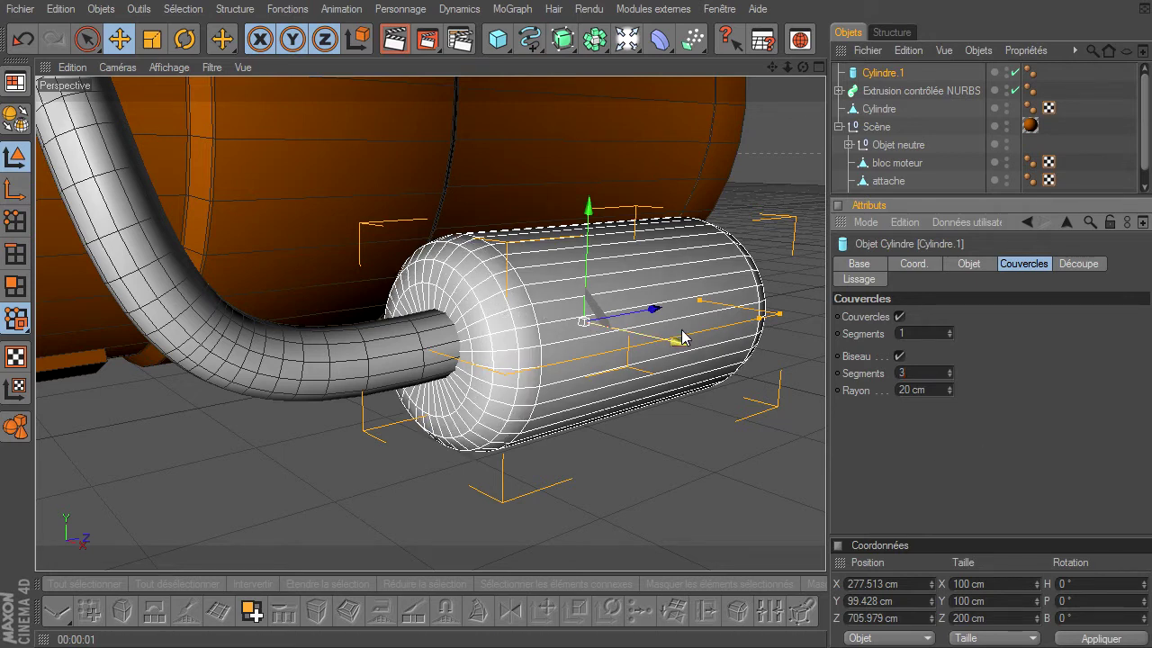
click(922, 389)
text(5)
key(Return)
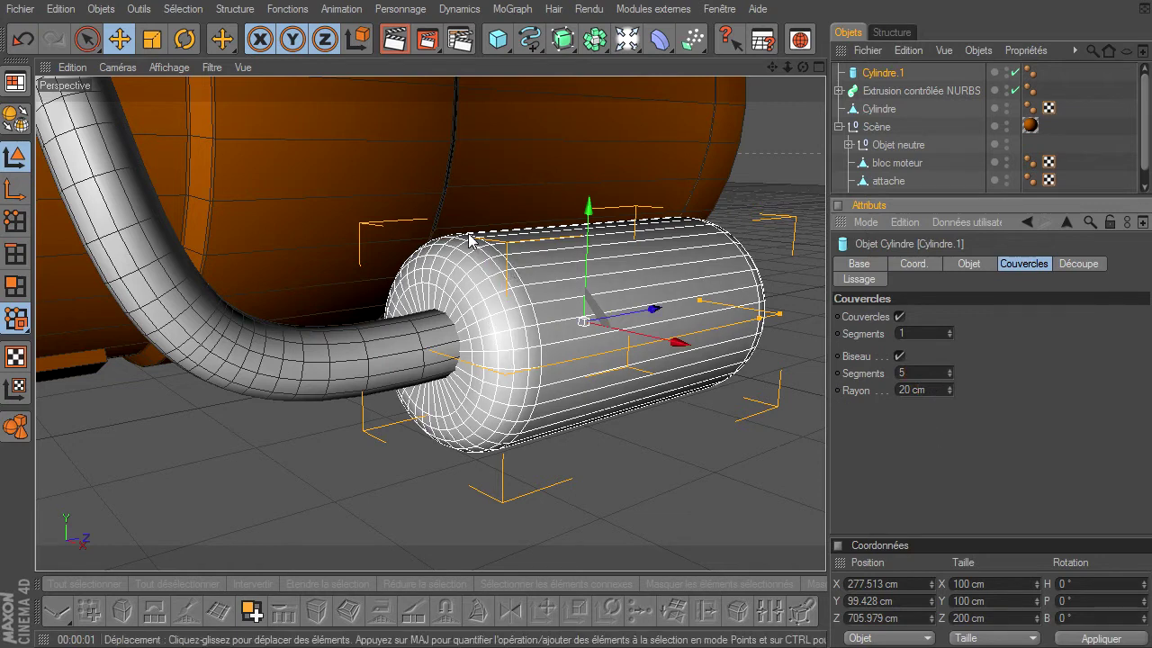
Step: Raise Cylindre.1 to Y 103.09 cm and nudge it along X onto the cable end
drag(803, 69, 828, 453)
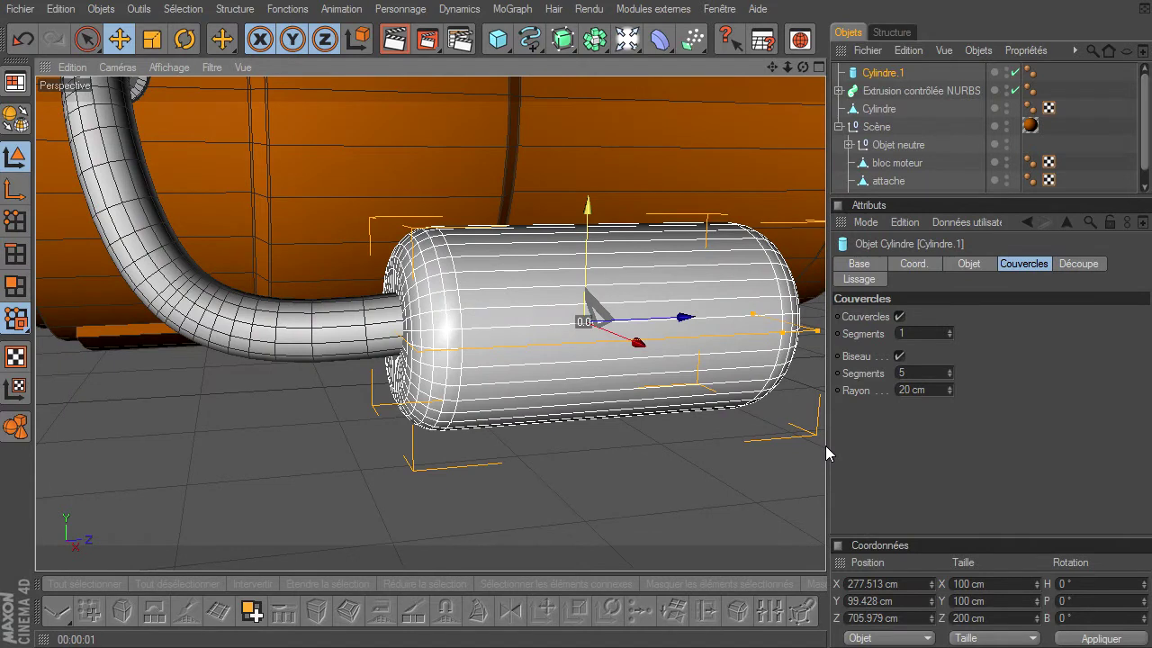
drag(588, 220, 619, 223)
mouse_move(803, 68)
mouse_down()
mouse_move(828, 452)
mouse_move(746, 174)
mouse_up()
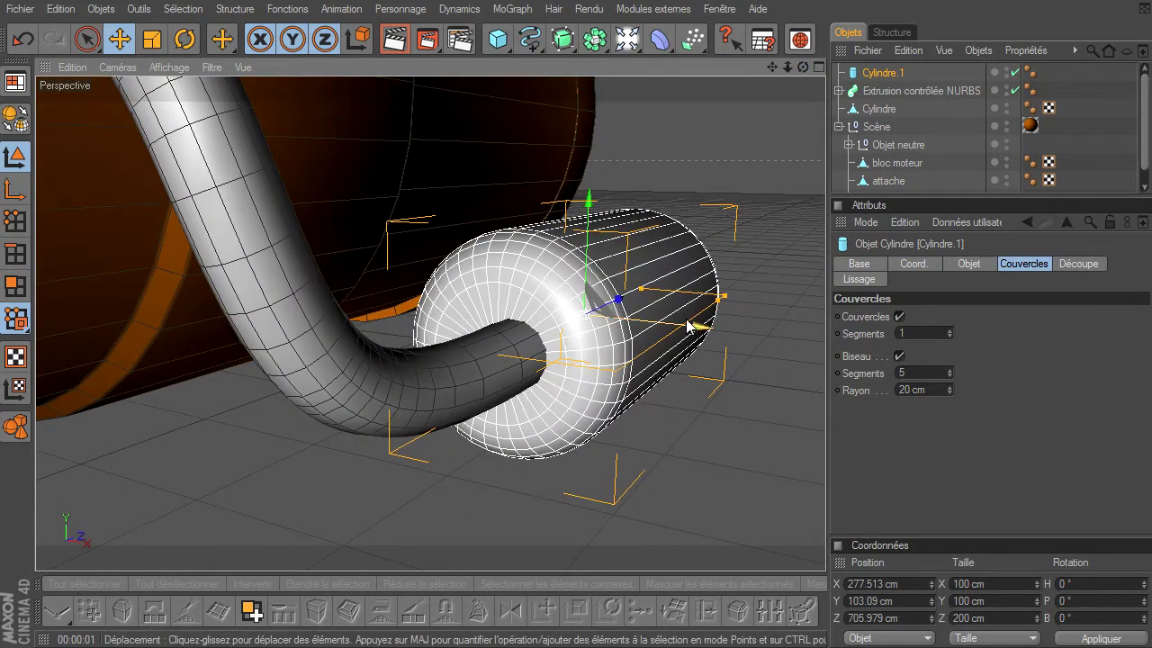
drag(688, 325, 828, 452)
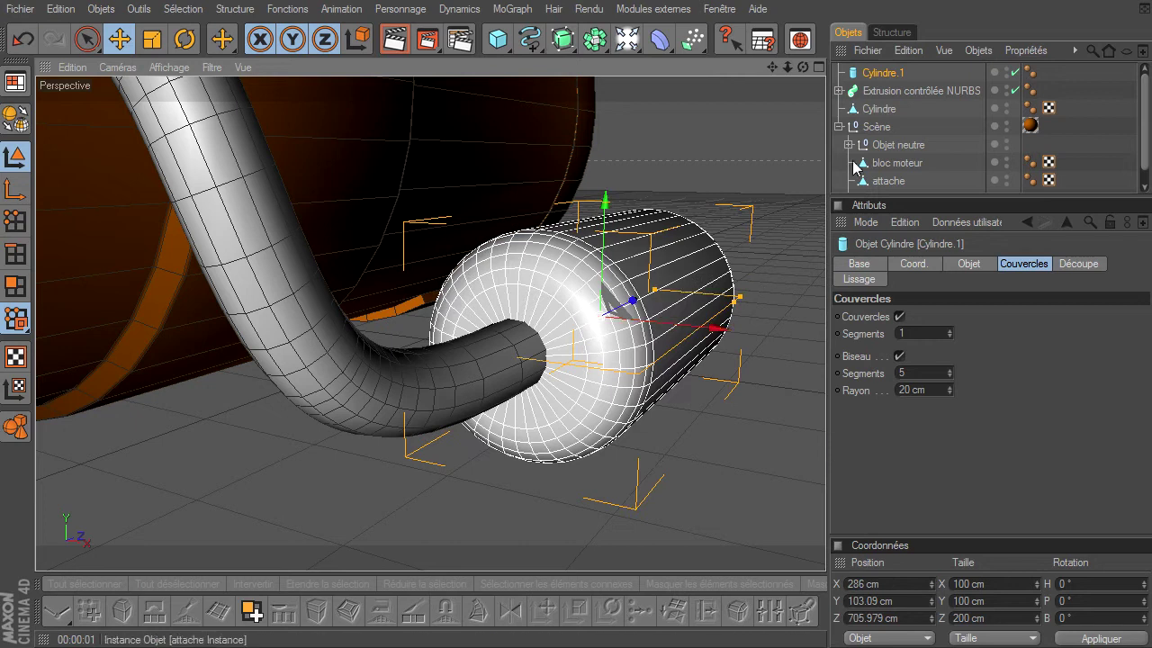
Step: Create an instance of the ring Cylindre, lower it, shift it along X and rotate it a quarter turn
click(879, 108)
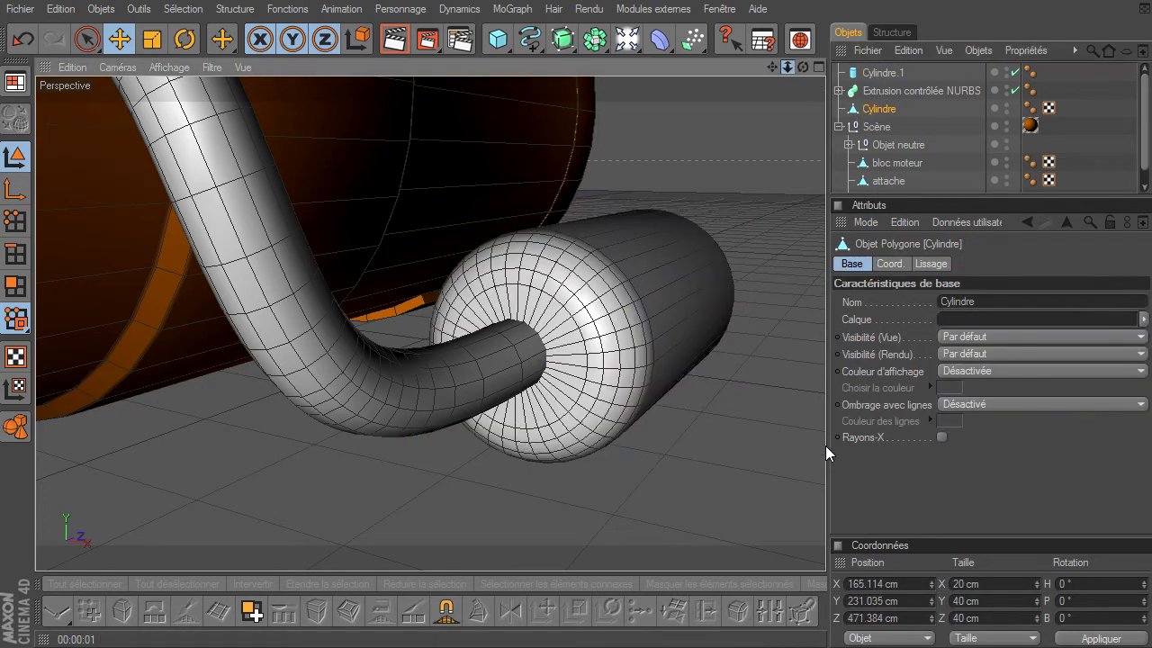
drag(788, 68, 828, 450)
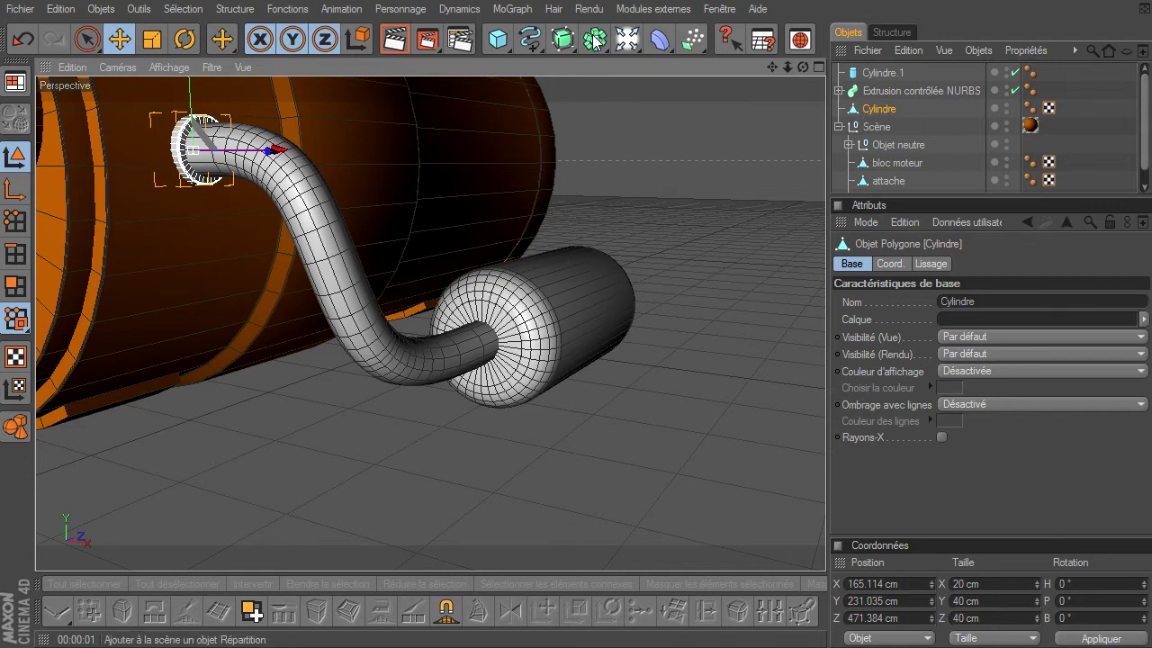
drag(593, 40, 956, 57)
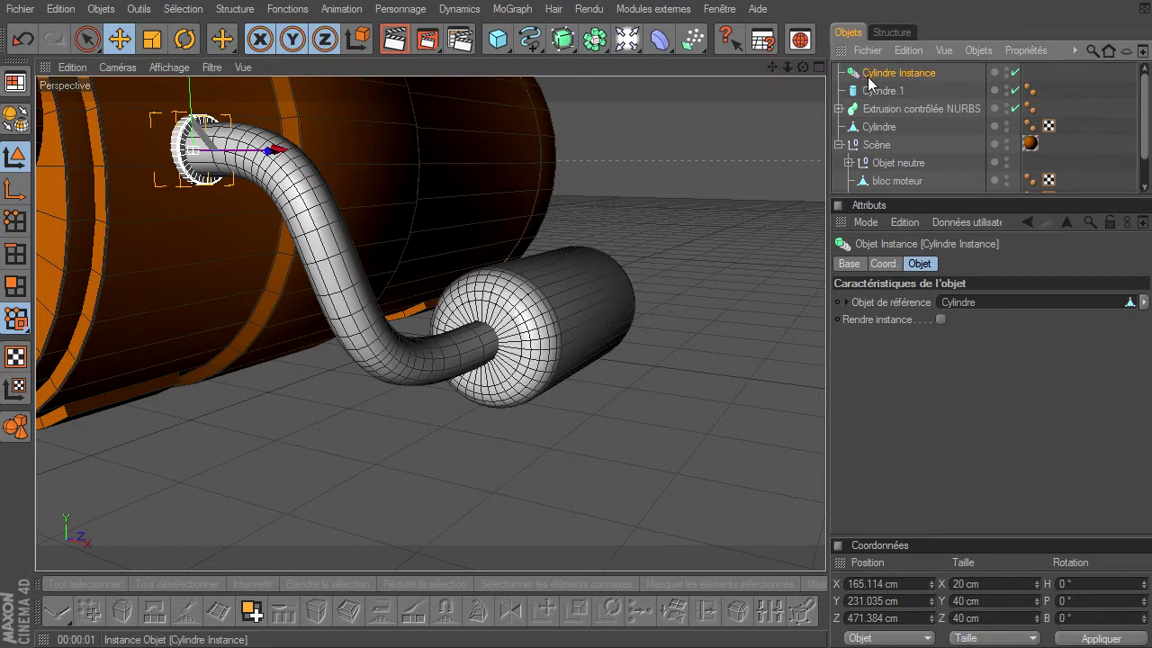
click(119, 39)
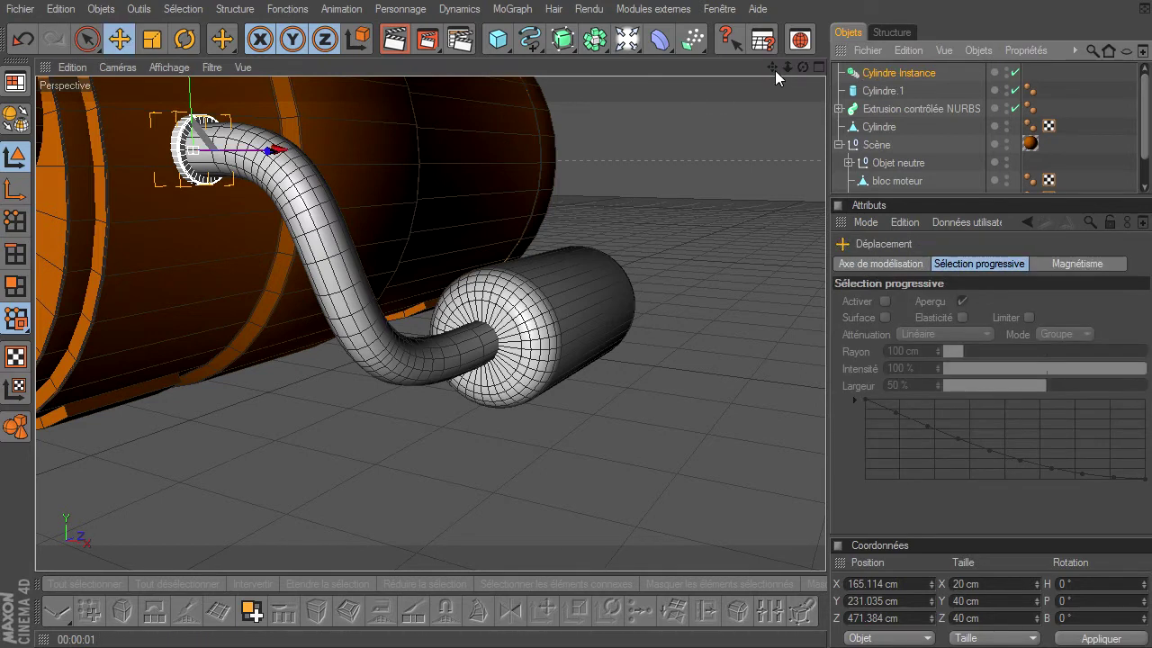
drag(775, 71, 828, 453)
drag(226, 143, 233, 326)
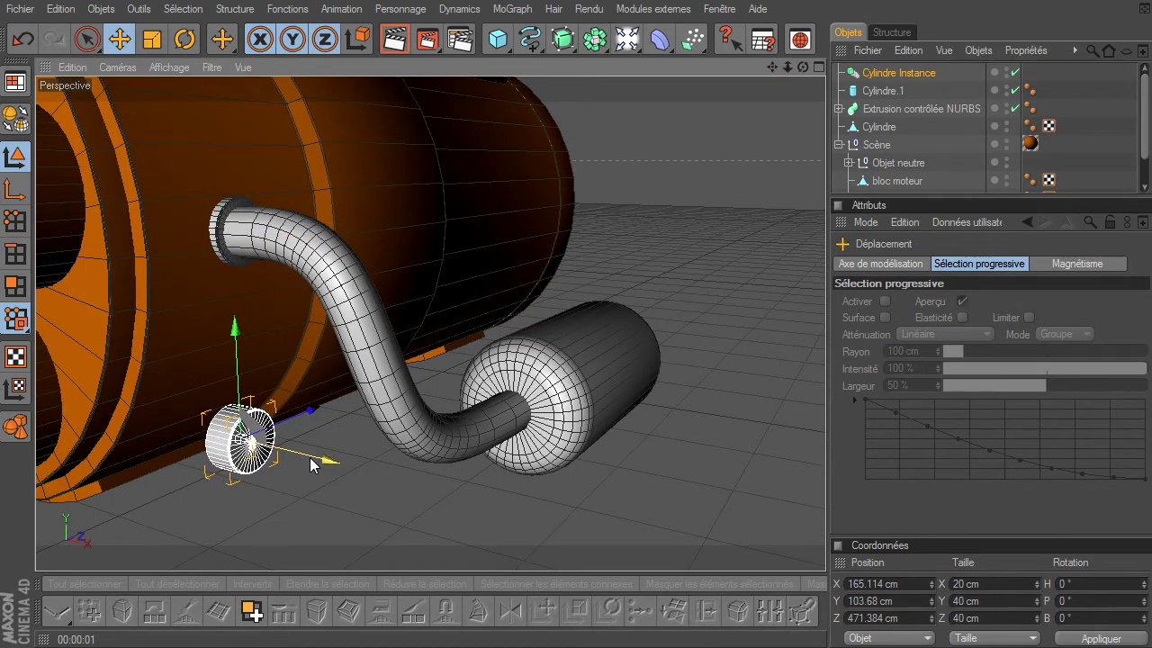
drag(310, 458, 515, 508)
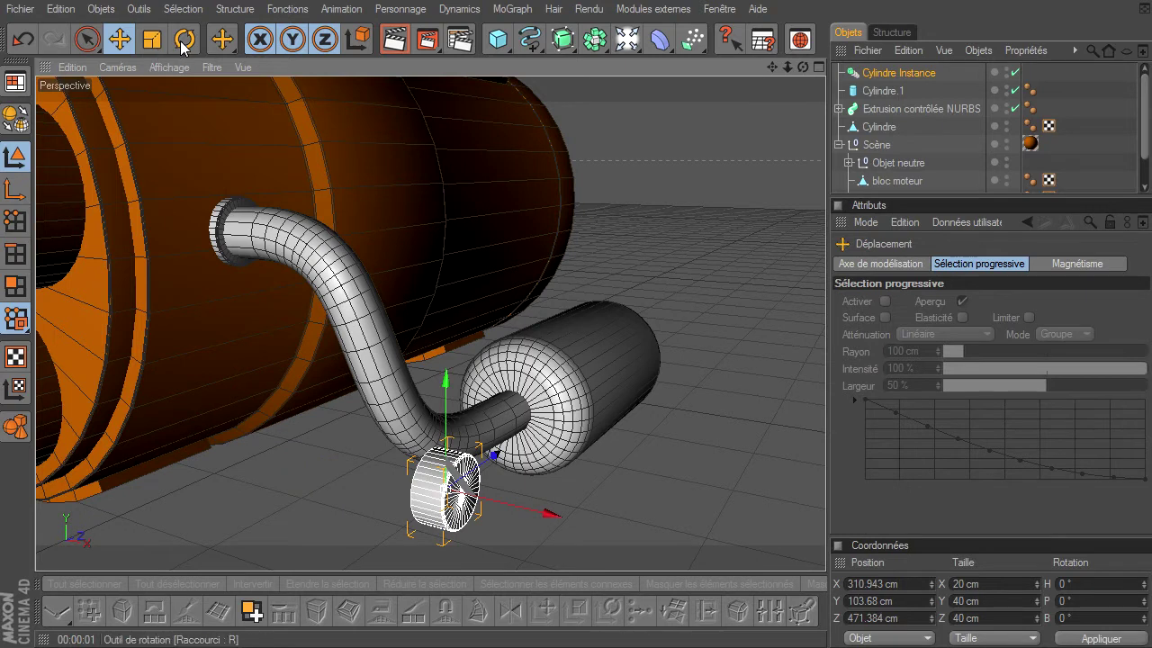
click(185, 39)
drag(494, 524, 350, 516)
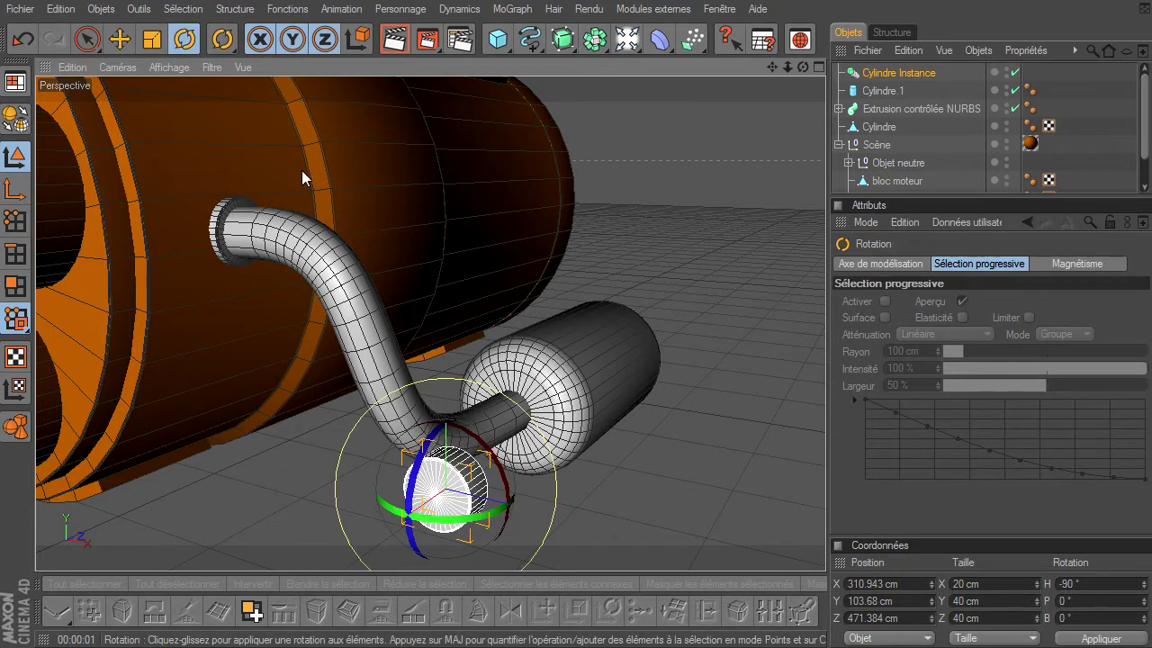
Step: Slide the Cylindre Instance along Z to seat it at the canister's end, Z 608.786 cm
click(119, 39)
drag(376, 538, 828, 453)
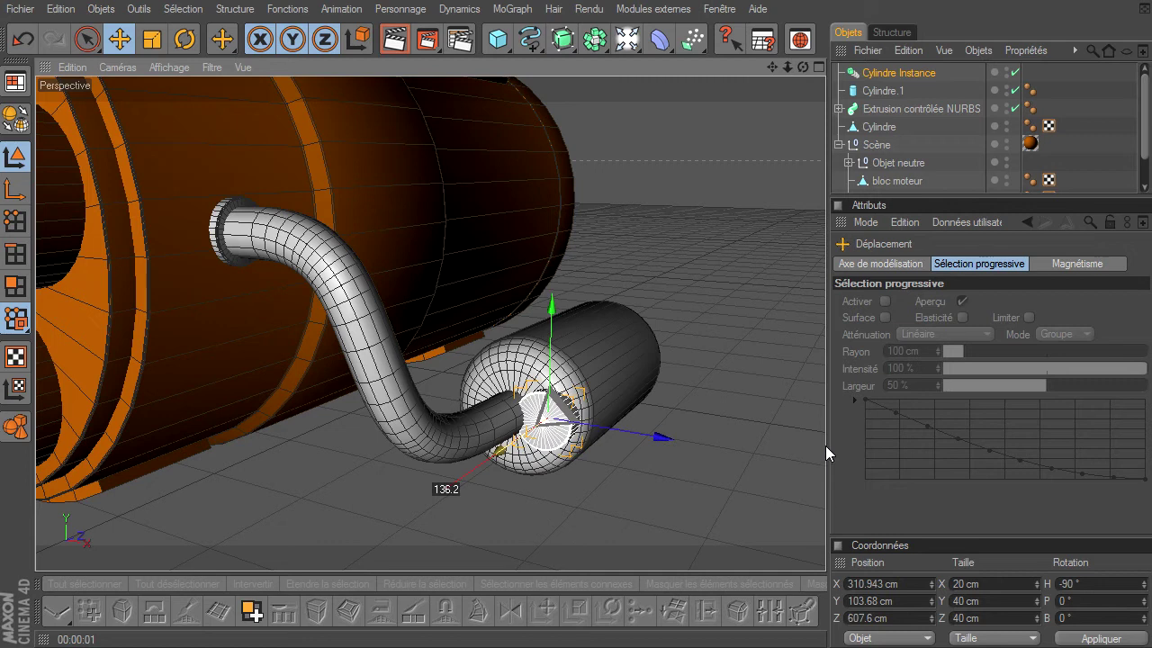
mouse_move(663, 437)
mouse_down()
mouse_move(828, 453)
mouse_move(667, 438)
mouse_up()
key(o)
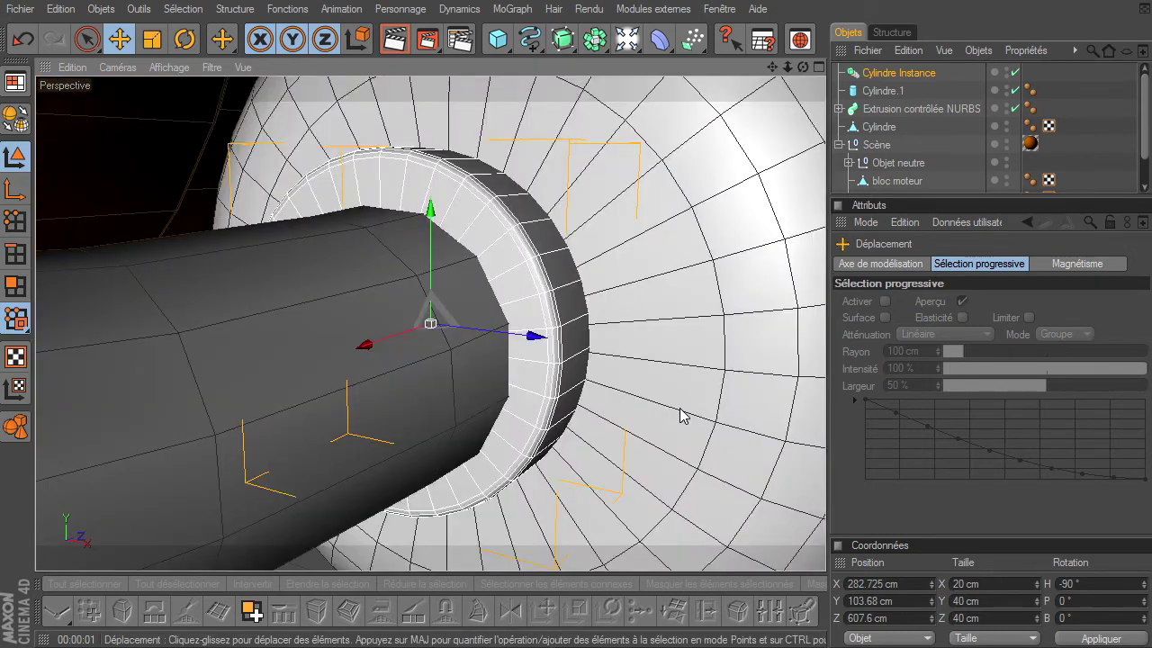
drag(824, 381, 821, 360)
drag(802, 67, 822, 453)
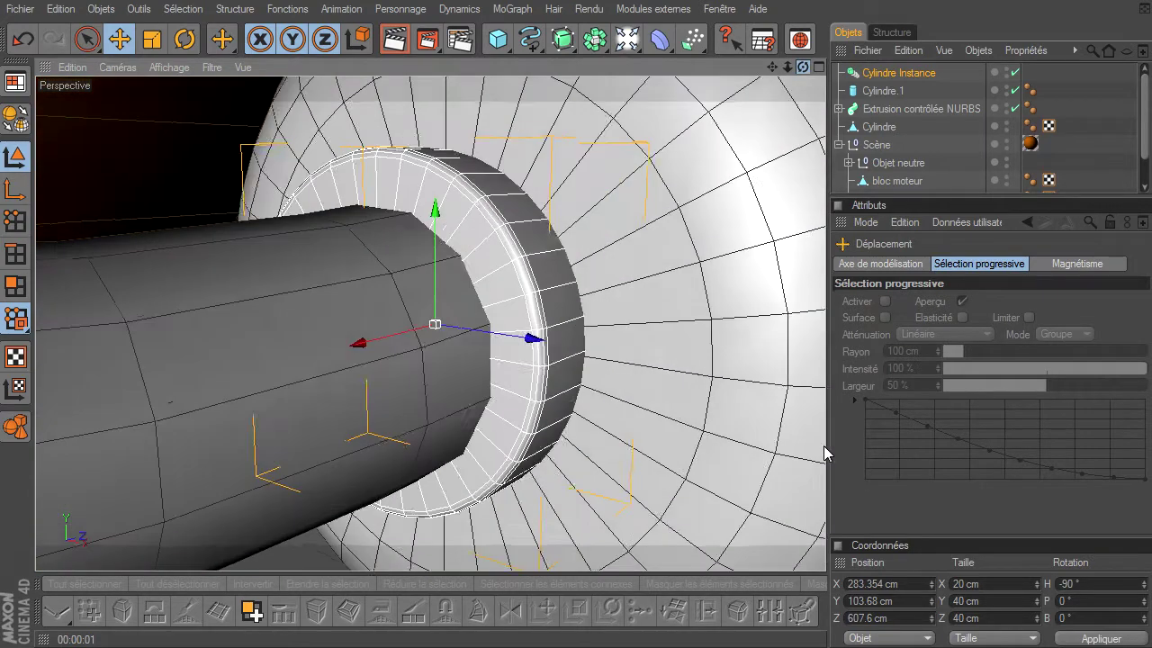
drag(373, 352, 380, 351)
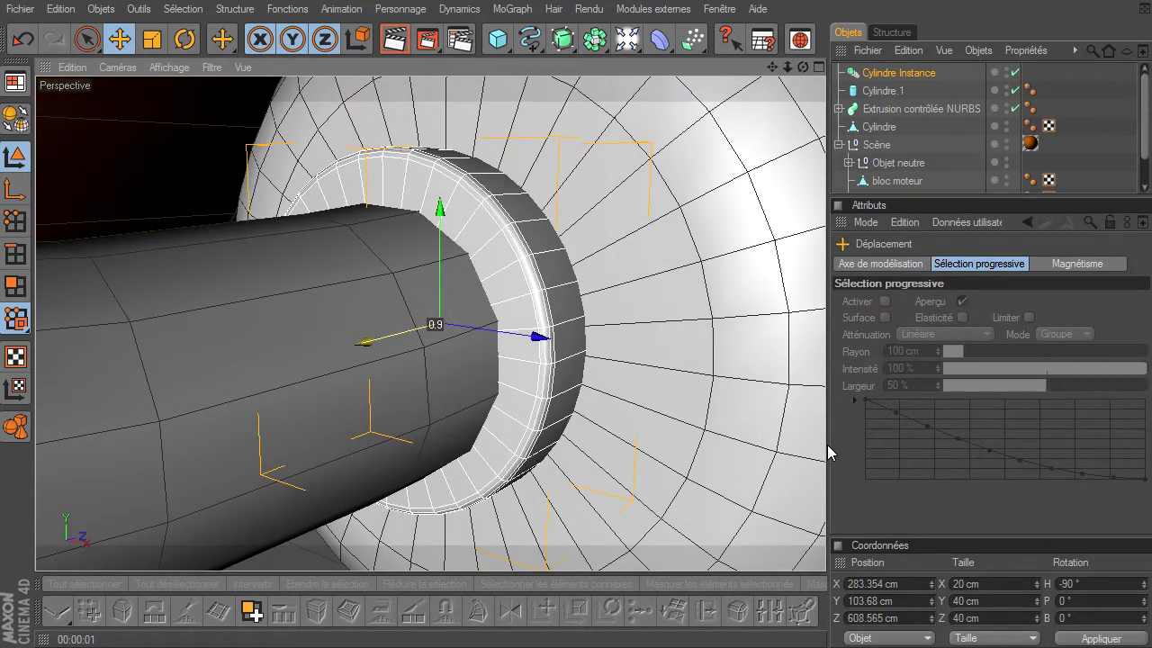
click(303, 541)
drag(787, 66, 823, 104)
click(908, 77)
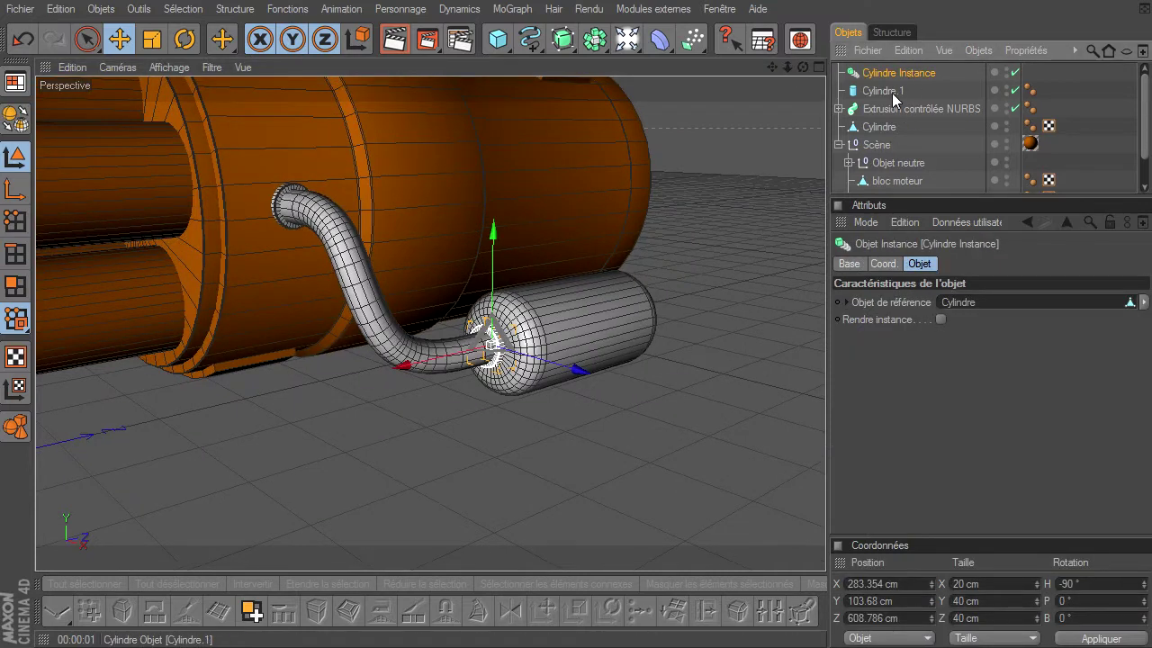
Step: Group Cylindre Instance, Cylindre.1, Extrusion contrôlée NURBS and Cylindre under a new null inside Scène
ctrl+click(892, 93)
ctrl+click(892, 109)
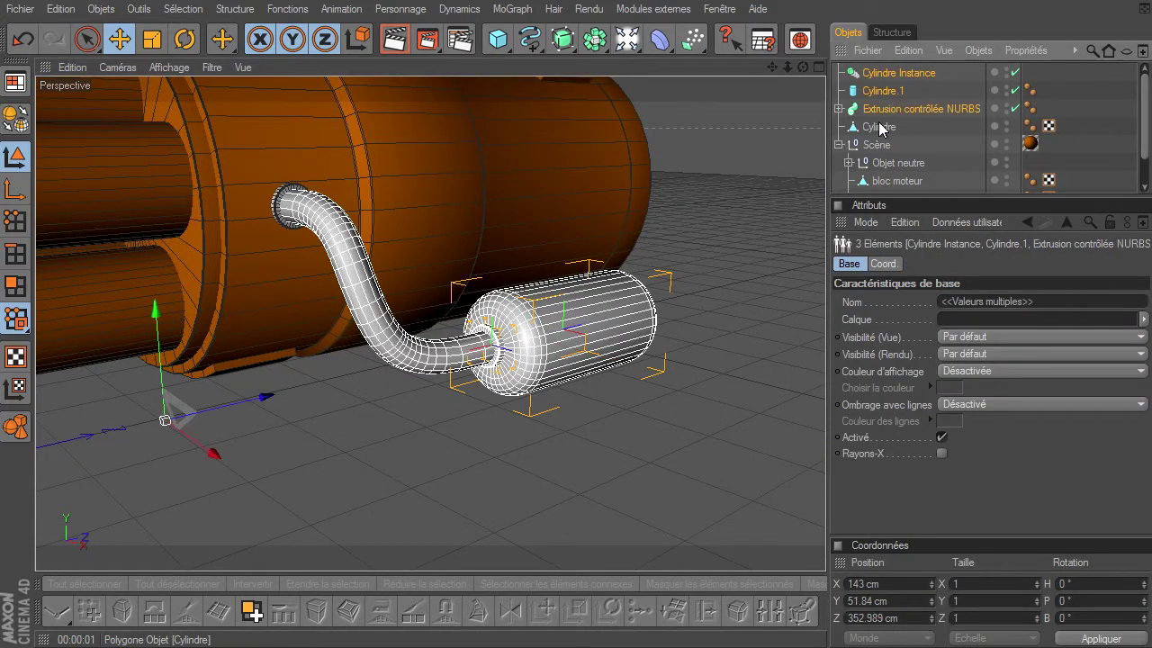
ctrl+click(878, 127)
key(alt+g)
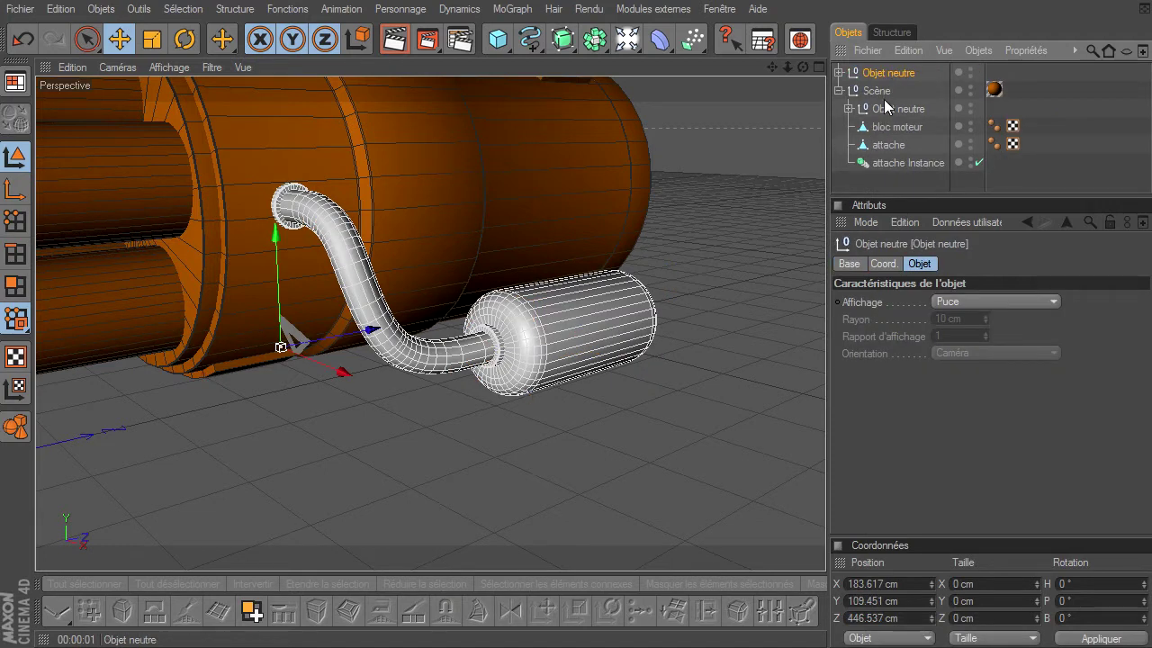
drag(884, 102, 880, 92)
click(902, 187)
Step: Undo an accidental cylinder displacement and view the whole gun from a lower angle
drag(786, 69, 826, 453)
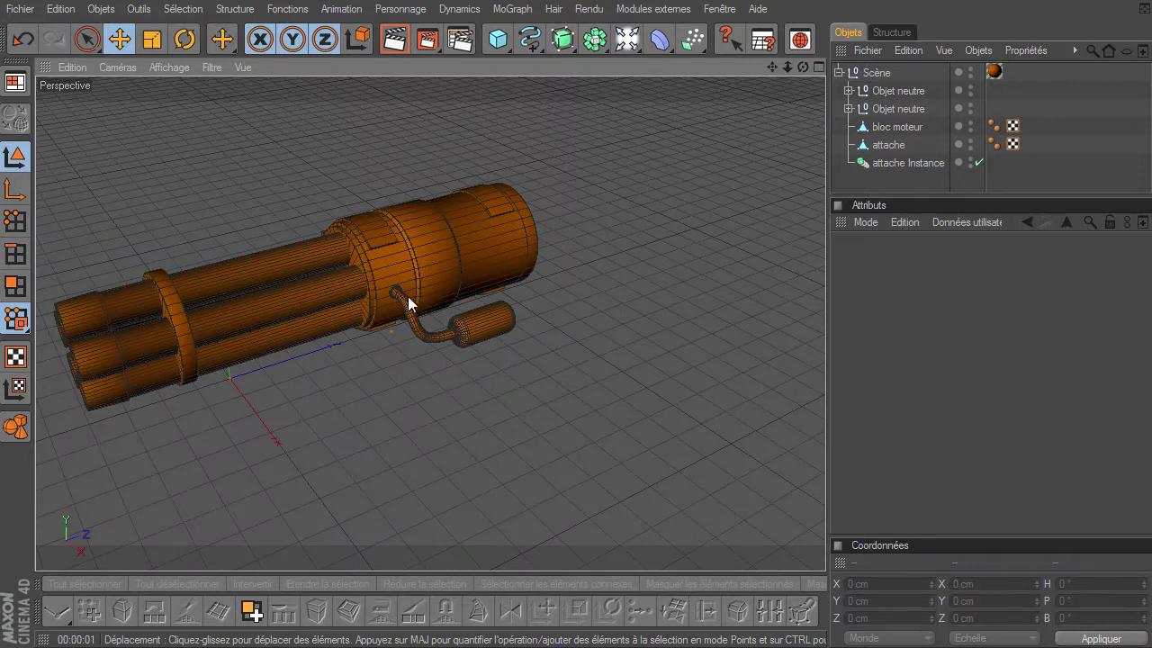
click(484, 310)
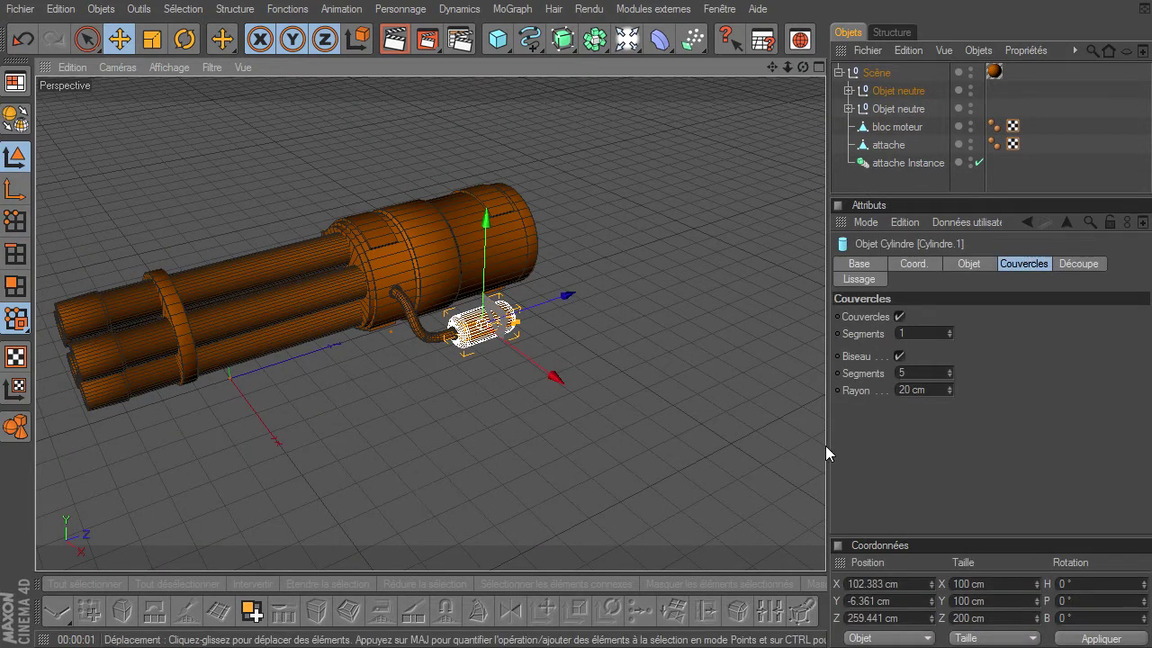
key(ctrl+z)
click(481, 349)
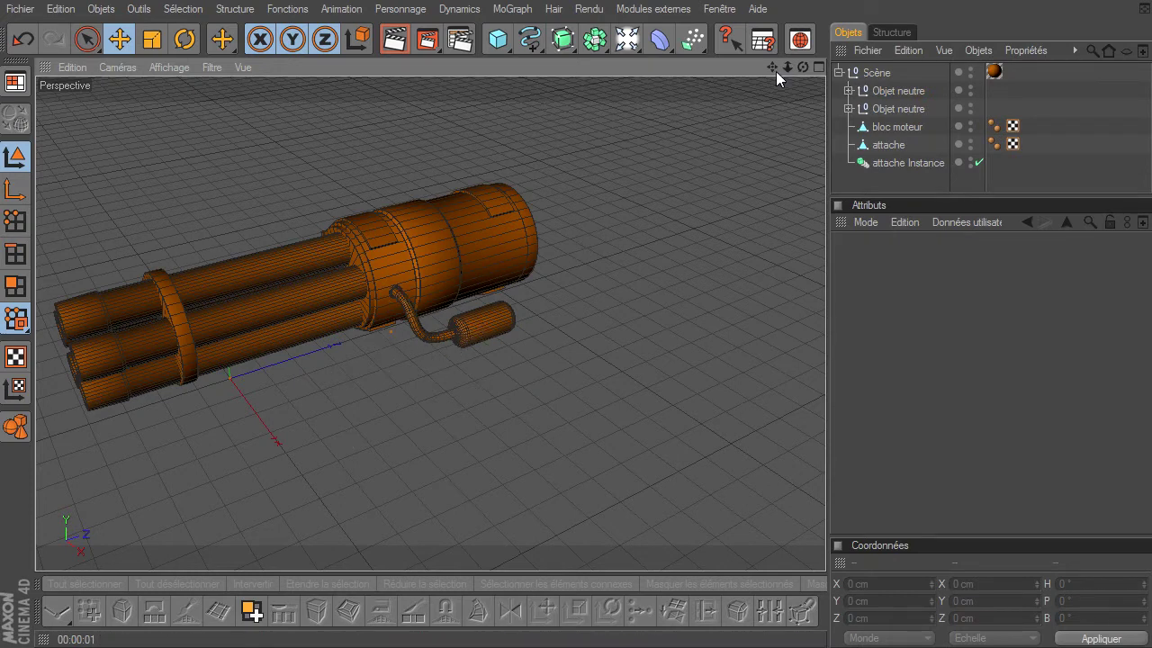
drag(802, 66, 803, 108)
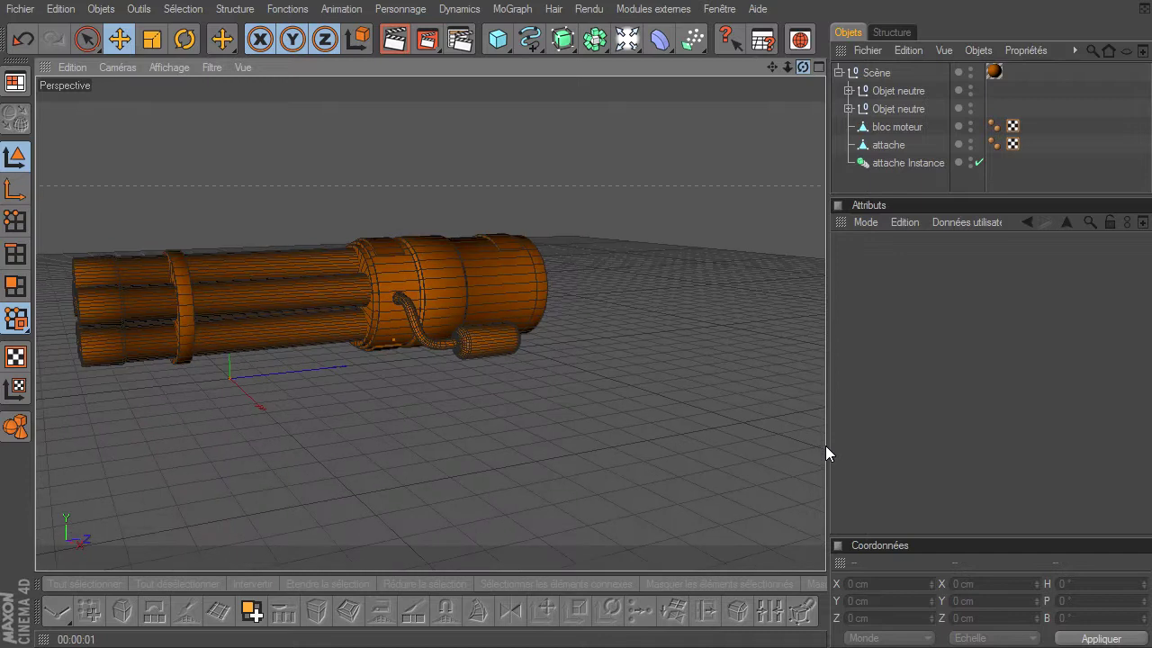
Step: Zoom and pan in close on the engine block, its curved hose and the canister
drag(787, 69, 825, 452)
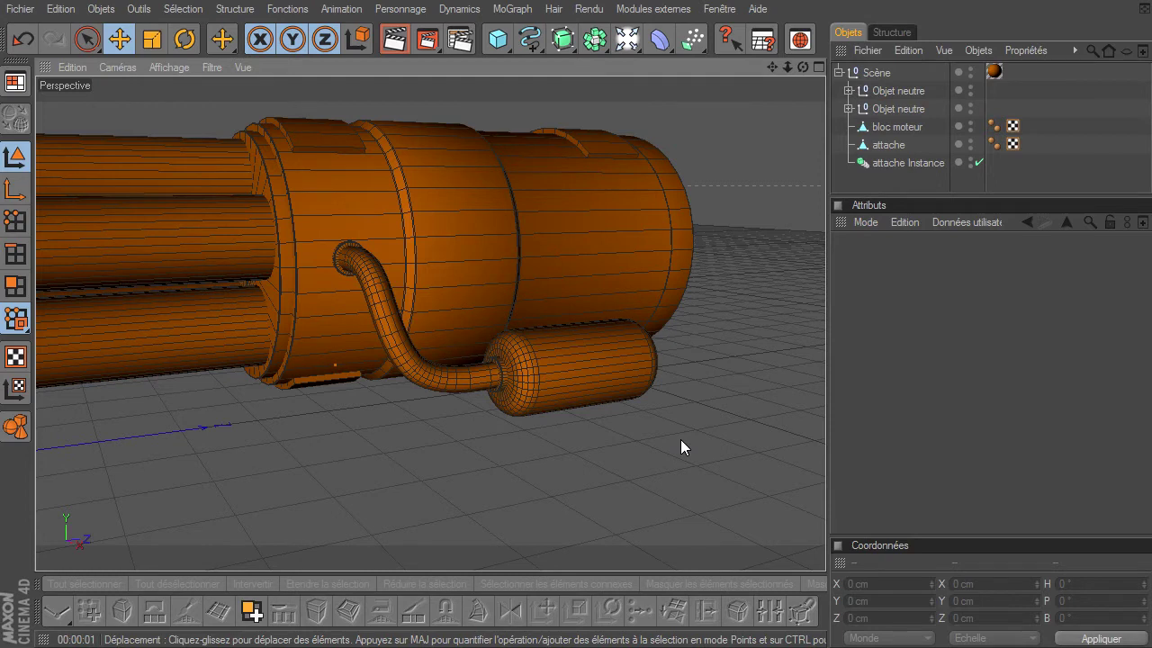
click(591, 367)
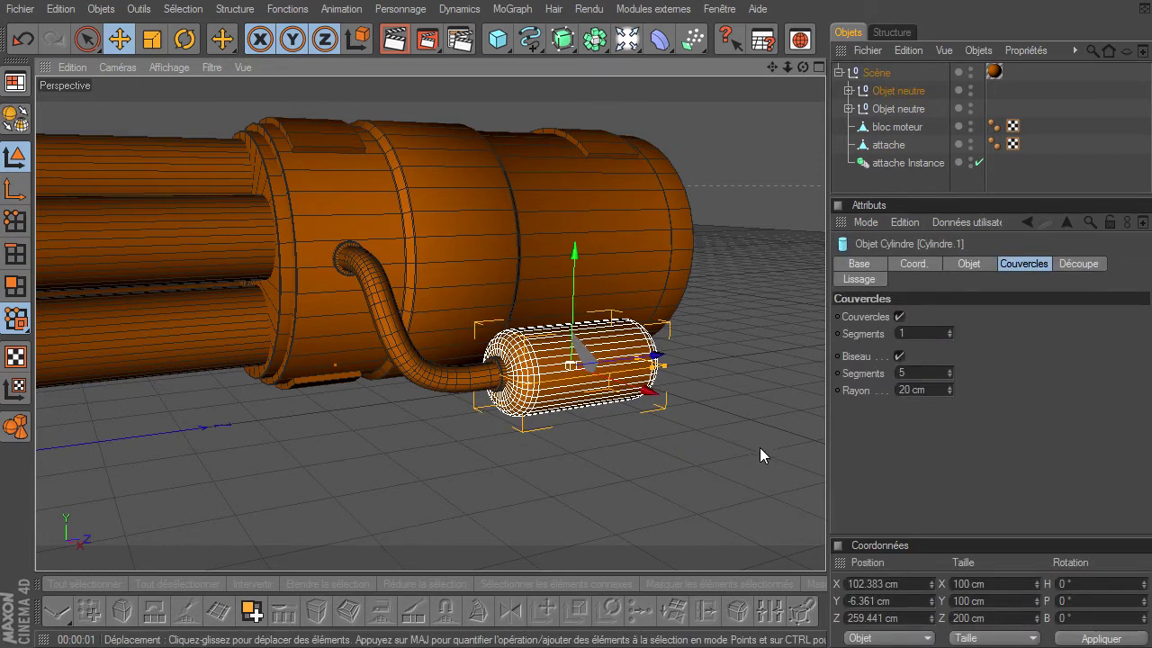
click(759, 447)
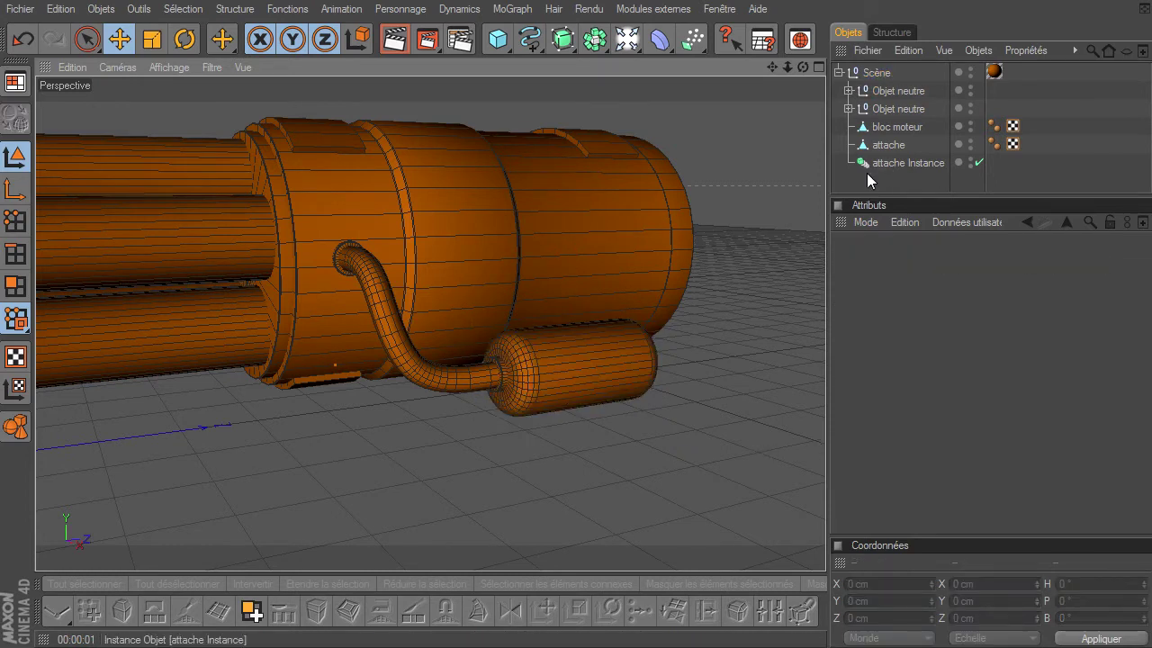
drag(772, 67, 647, 313)
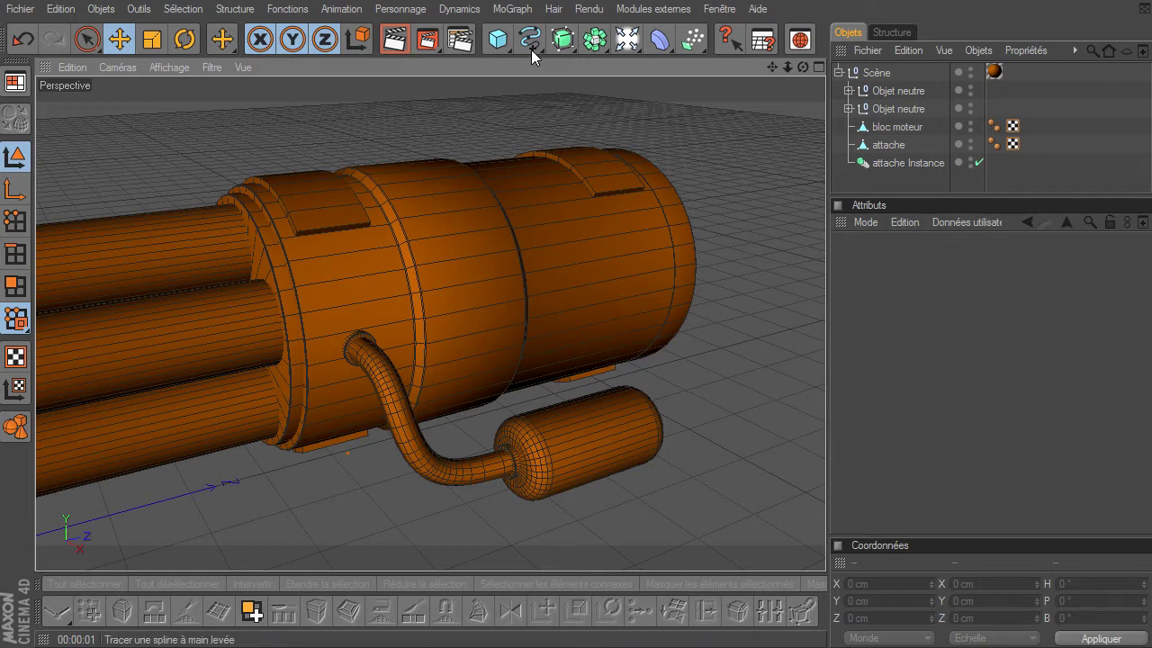
Step: Add a cube and move it along Z, Y and X onto the engine block's side
drag(496, 45, 558, 54)
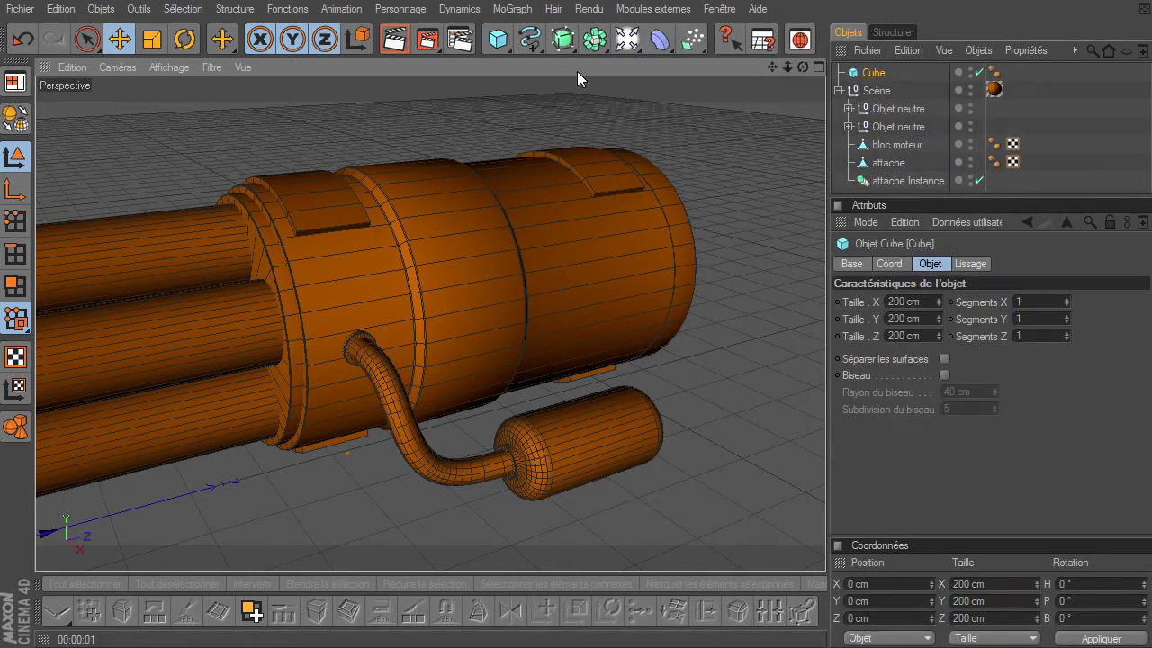
drag(784, 60, 809, 457)
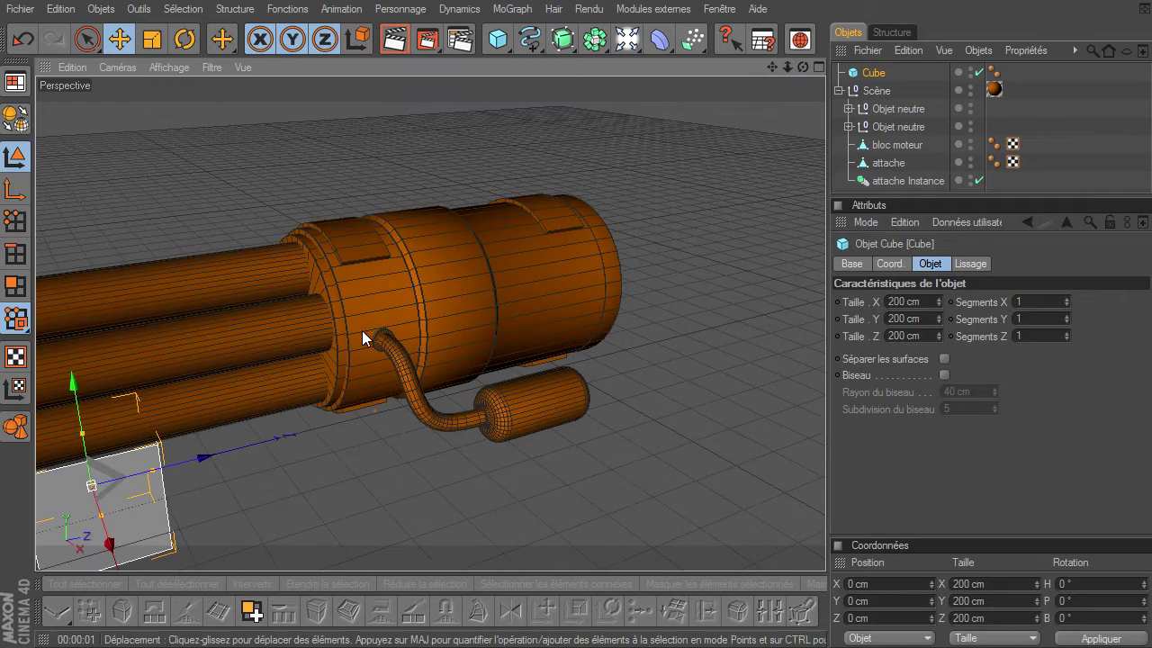
mouse_move(206, 459)
mouse_down()
mouse_move(848, 452)
mouse_move(828, 452)
mouse_up()
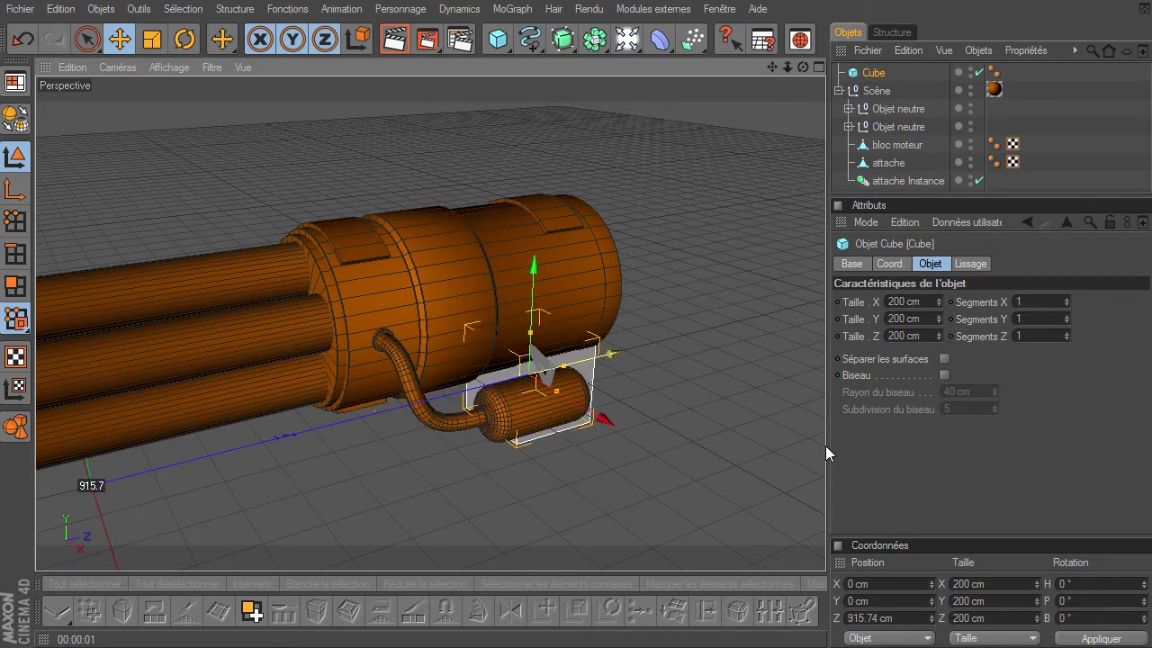
drag(535, 369, 542, 284)
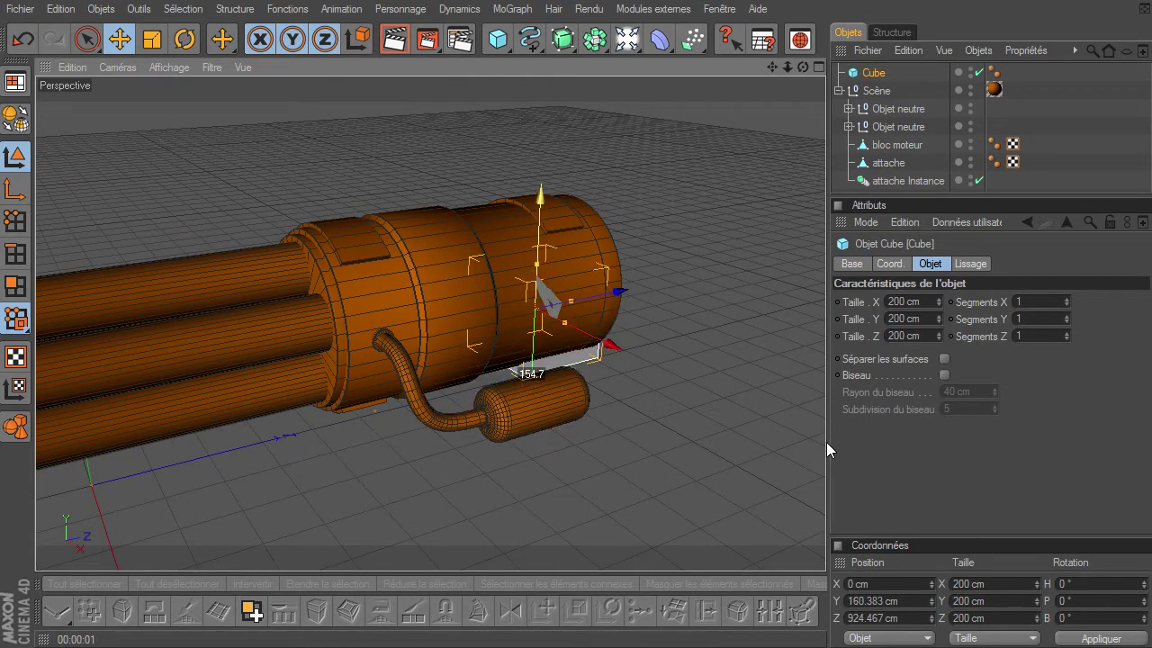
drag(618, 328, 828, 452)
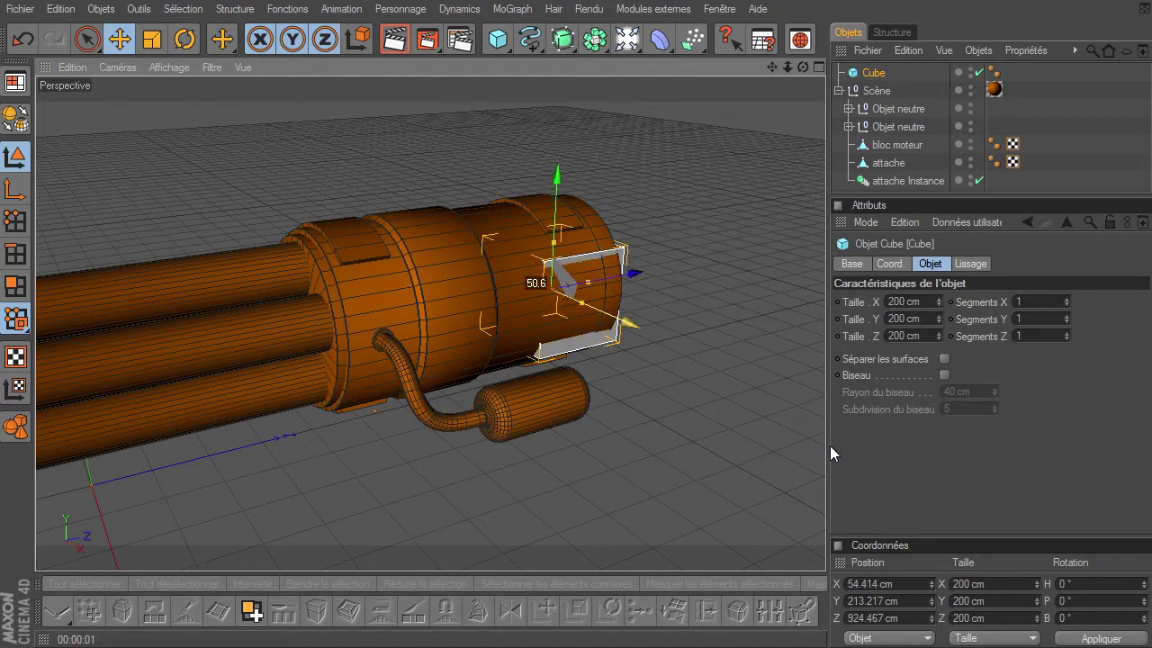
drag(645, 290, 678, 246)
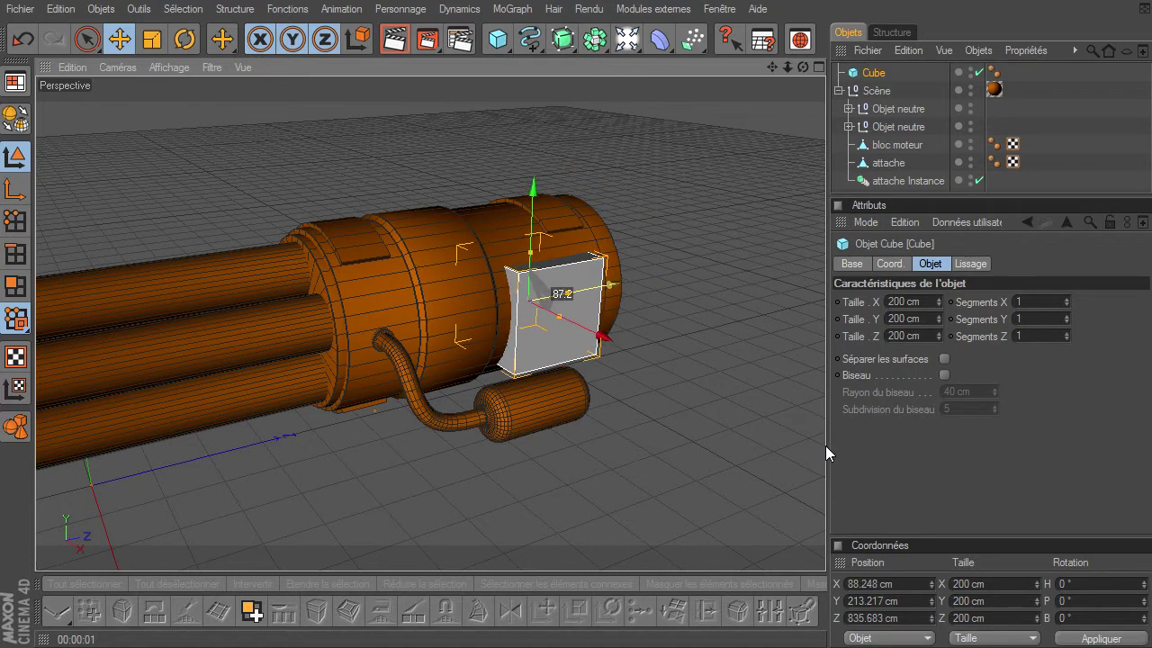
Step: Frame the cube and flatten it to about 68 cm high and 34 cm thick in X
key(o)
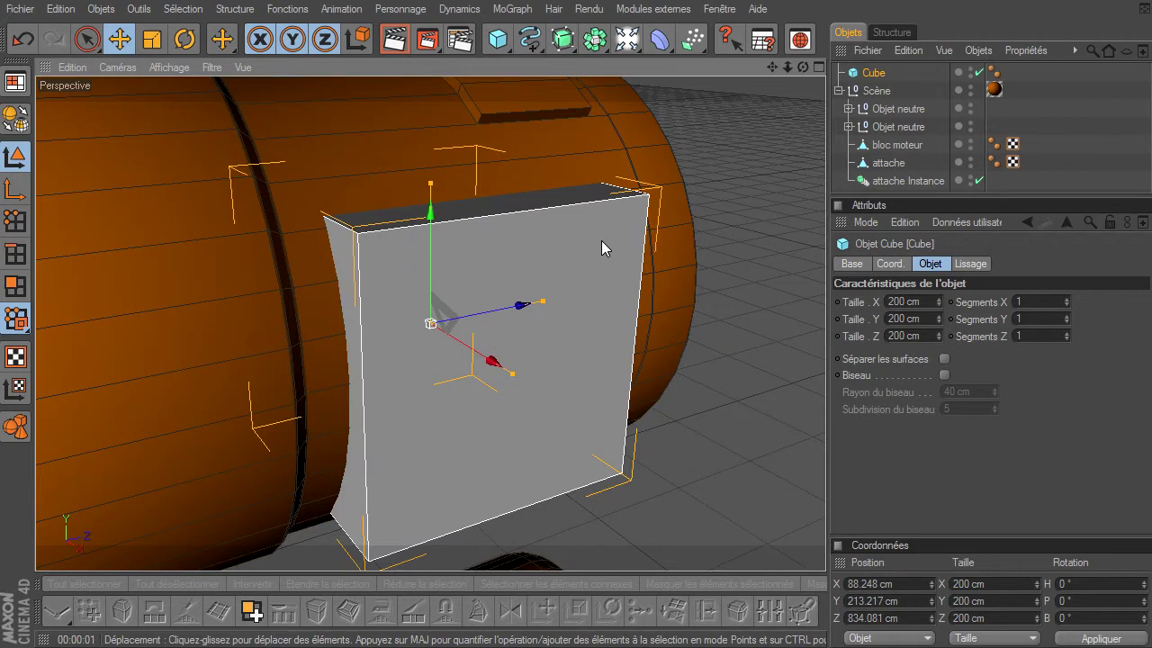
drag(431, 183, 430, 277)
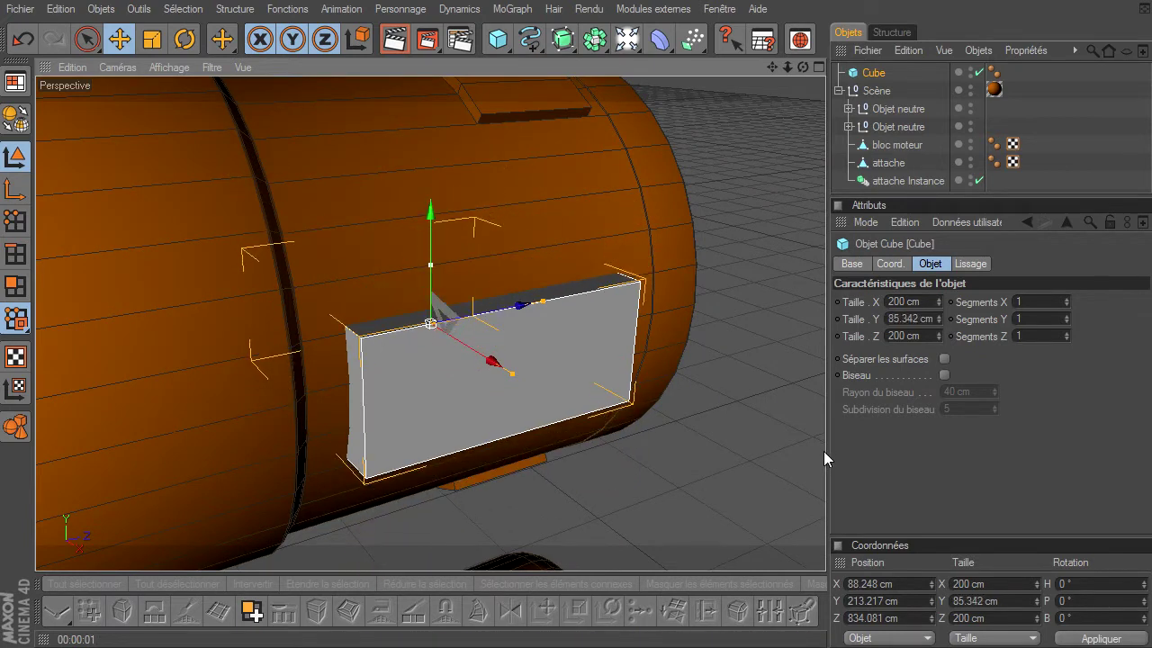
drag(511, 373, 828, 453)
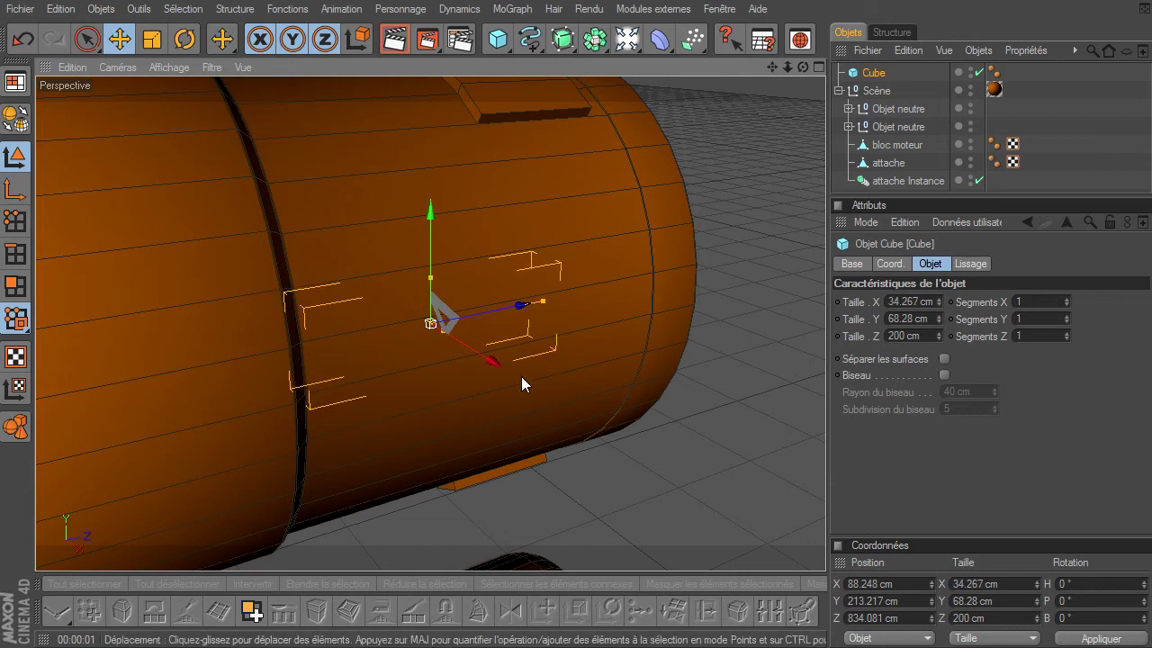
drag(486, 363, 828, 453)
Step: Raise the plate along Y and set its height to about 59 cm
drag(776, 72, 828, 452)
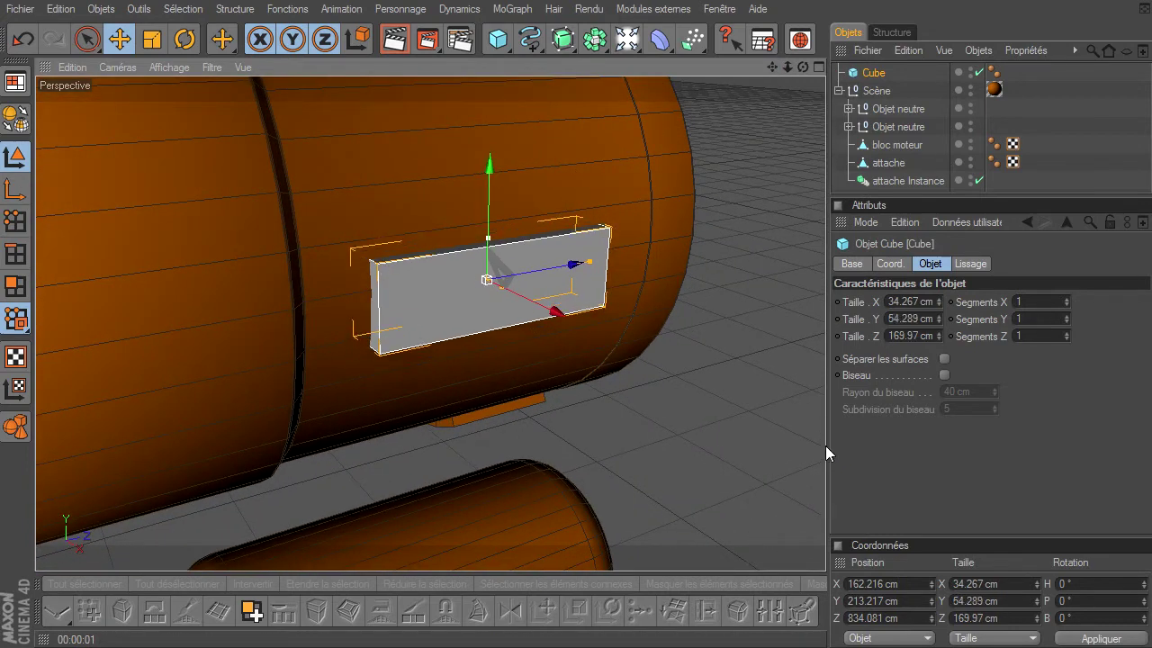
drag(490, 232, 828, 453)
drag(803, 67, 827, 453)
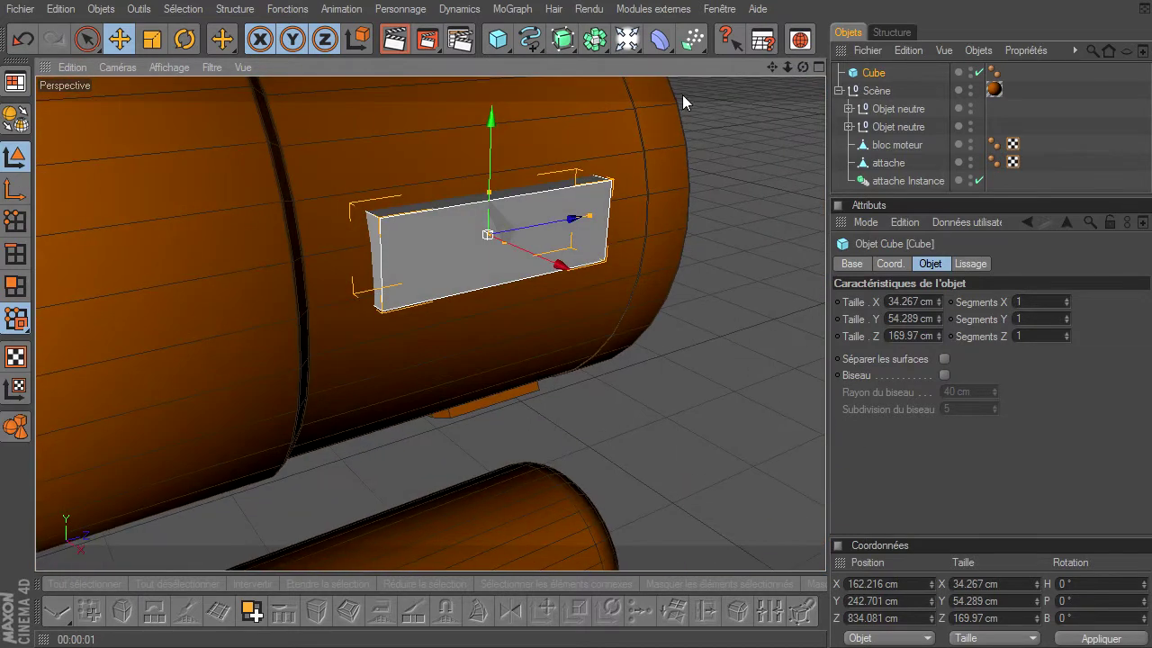
drag(490, 192, 828, 452)
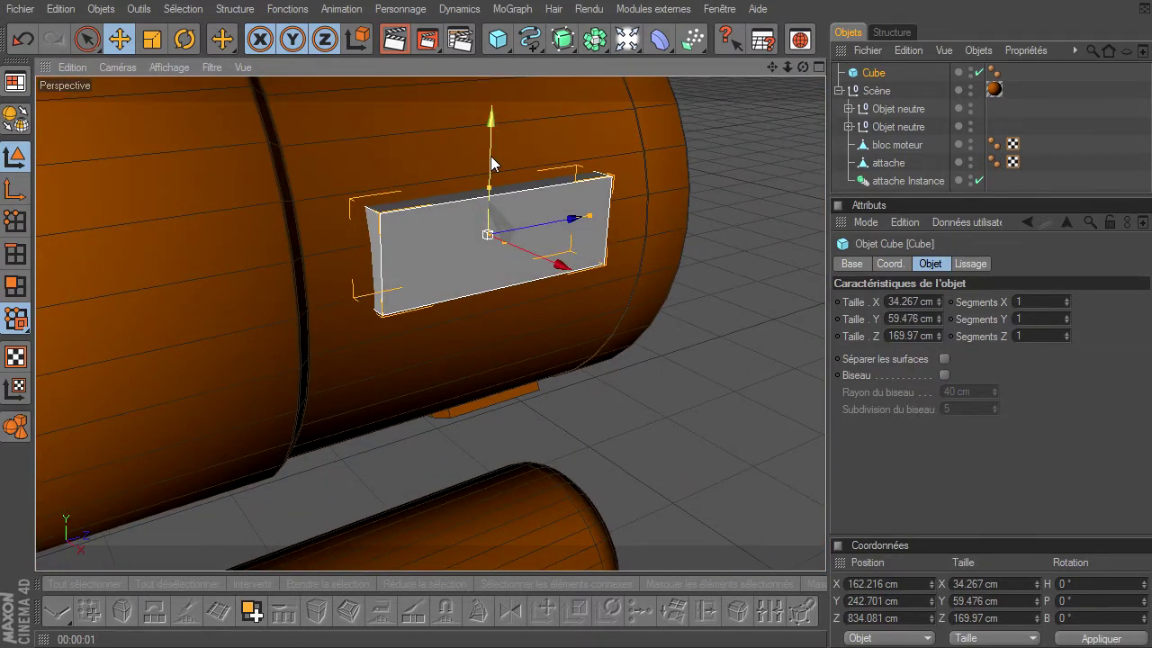
click(720, 146)
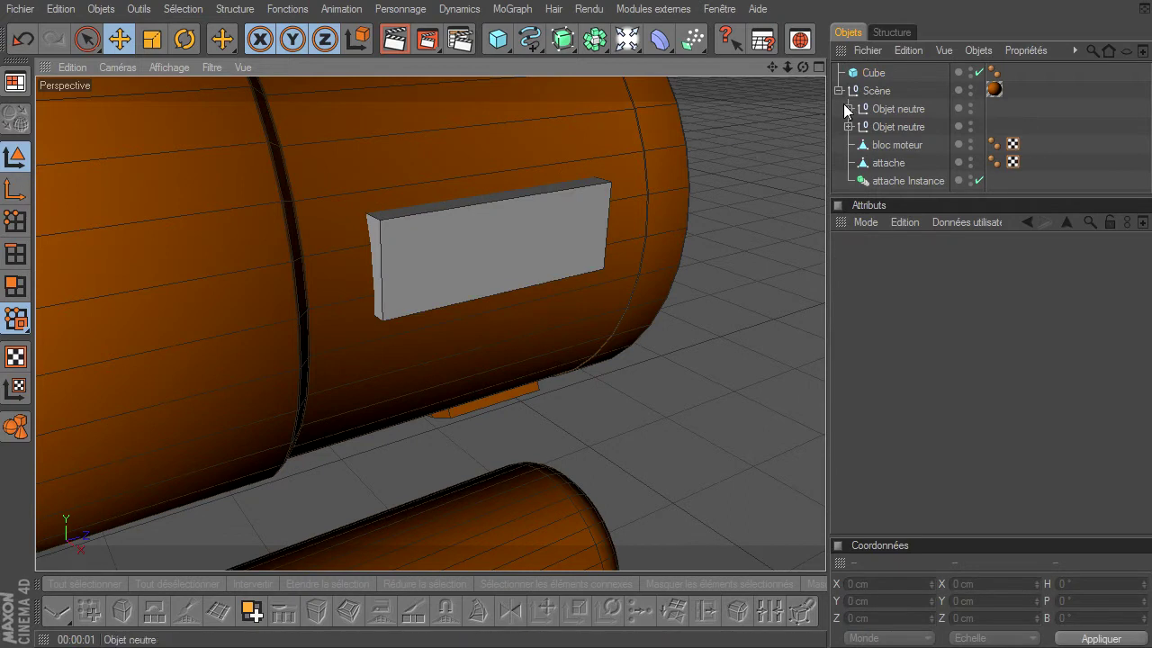
Step: Orbit and zoom to a close view of the engine block's cylinder and the plate on its flank
scroll(823, 452, down, 2)
alt+drag(822, 453, 730, 104)
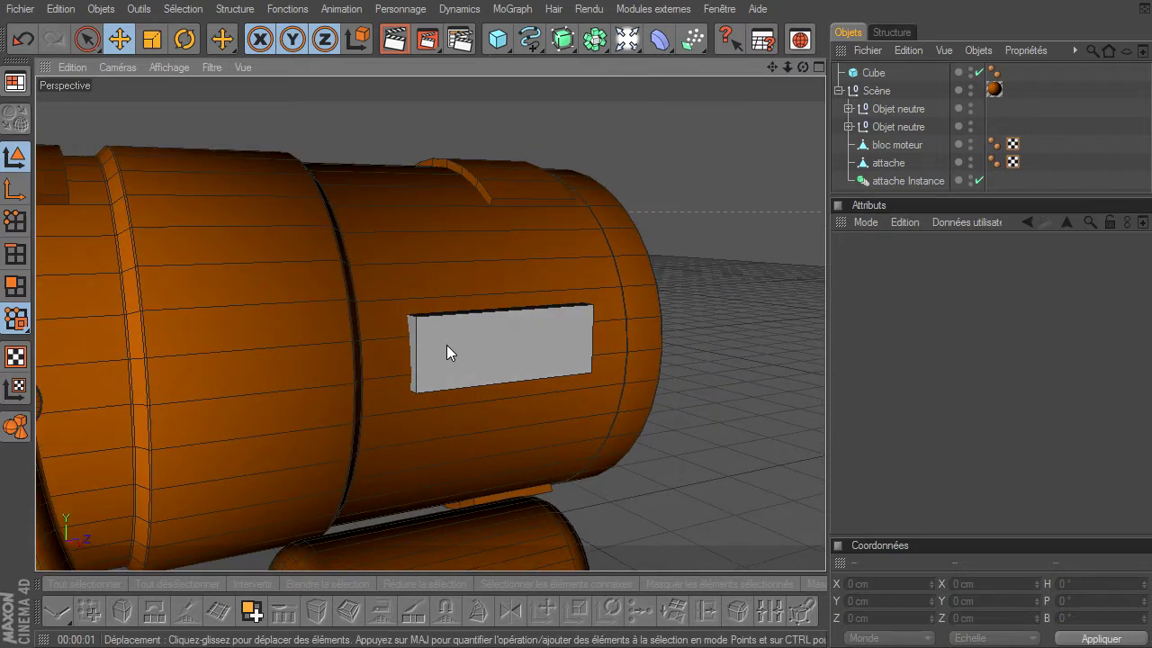
alt+drag(511, 368, 331, 372)
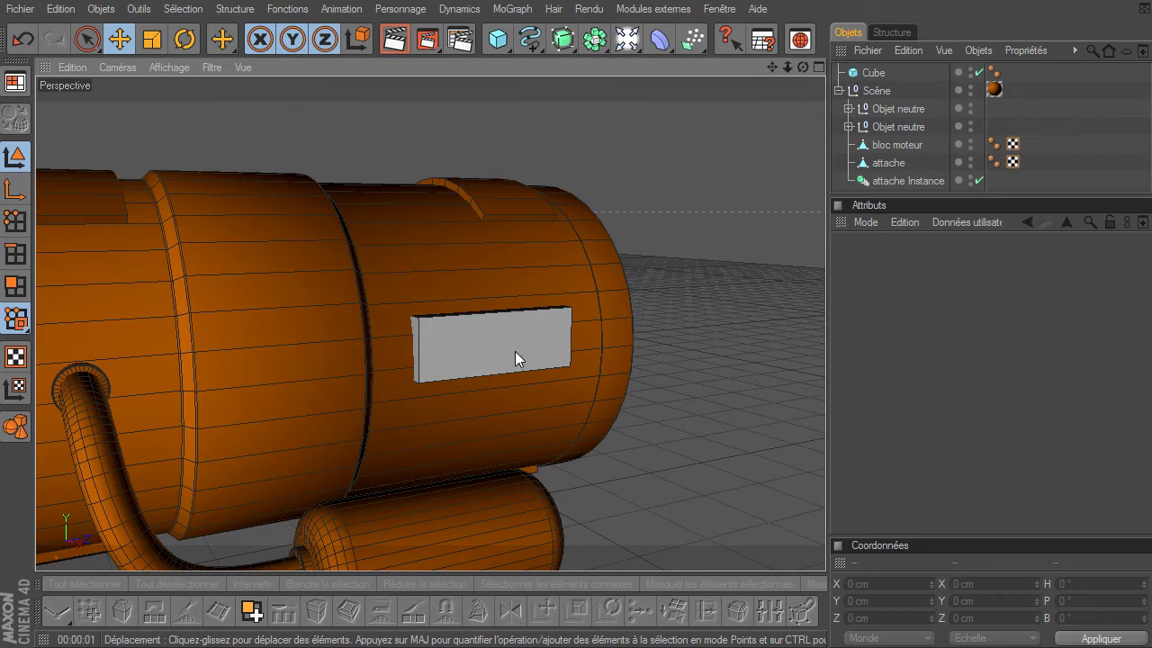
alt+drag(524, 303, 528, 309)
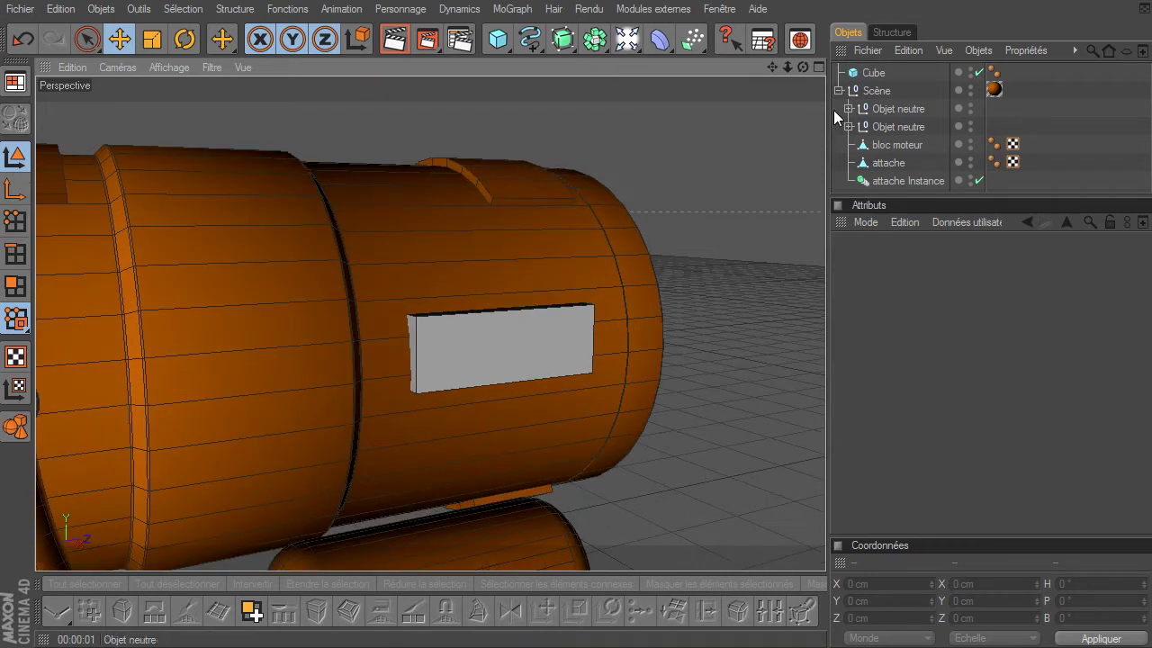
drag(788, 66, 827, 453)
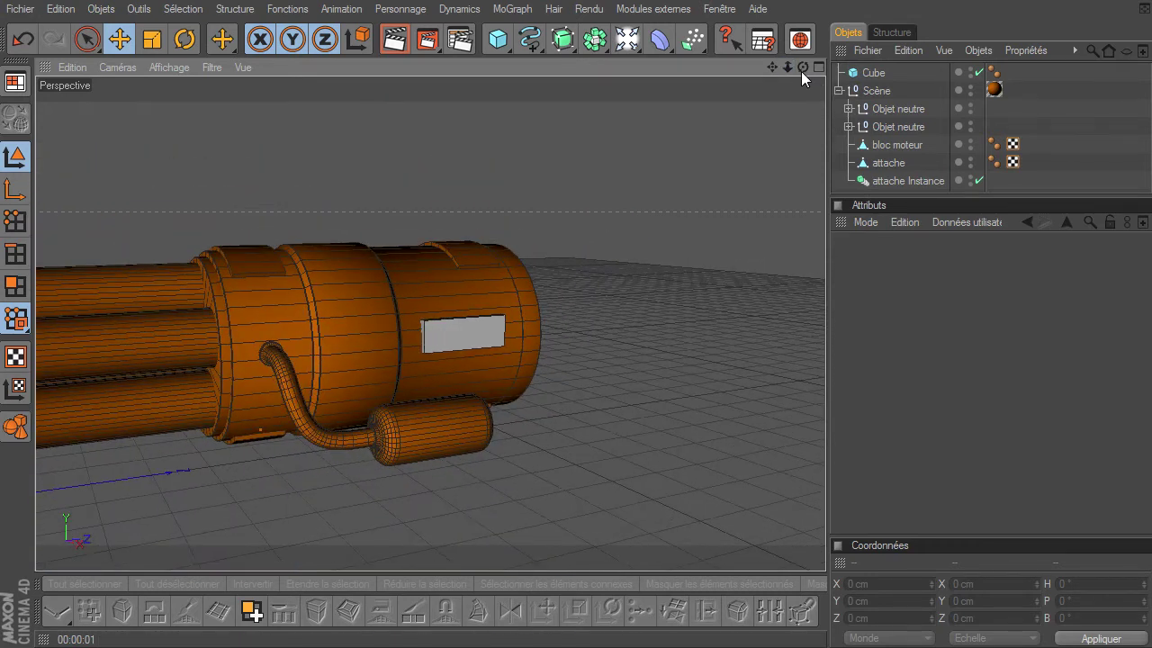
drag(802, 66, 577, 200)
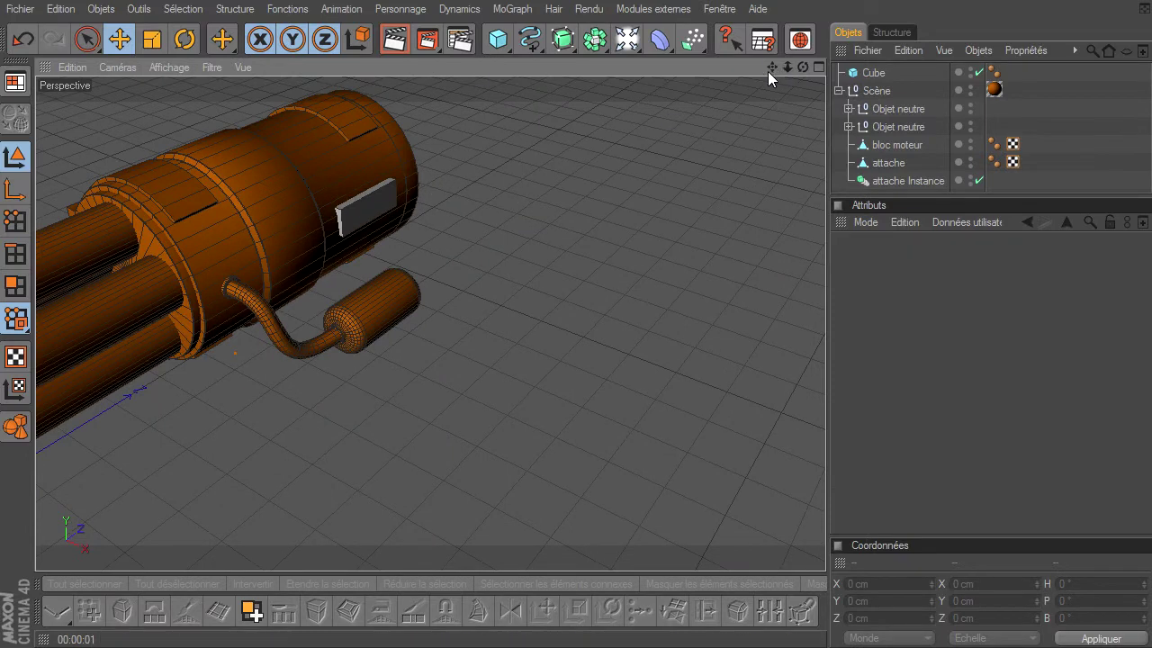
drag(772, 66, 828, 452)
mouse_move(787, 67)
mouse_down()
mouse_move(828, 453)
mouse_move(689, 295)
mouse_up()
Step: Select the plate and enable its bevel with a 1 cm radius
click(540, 327)
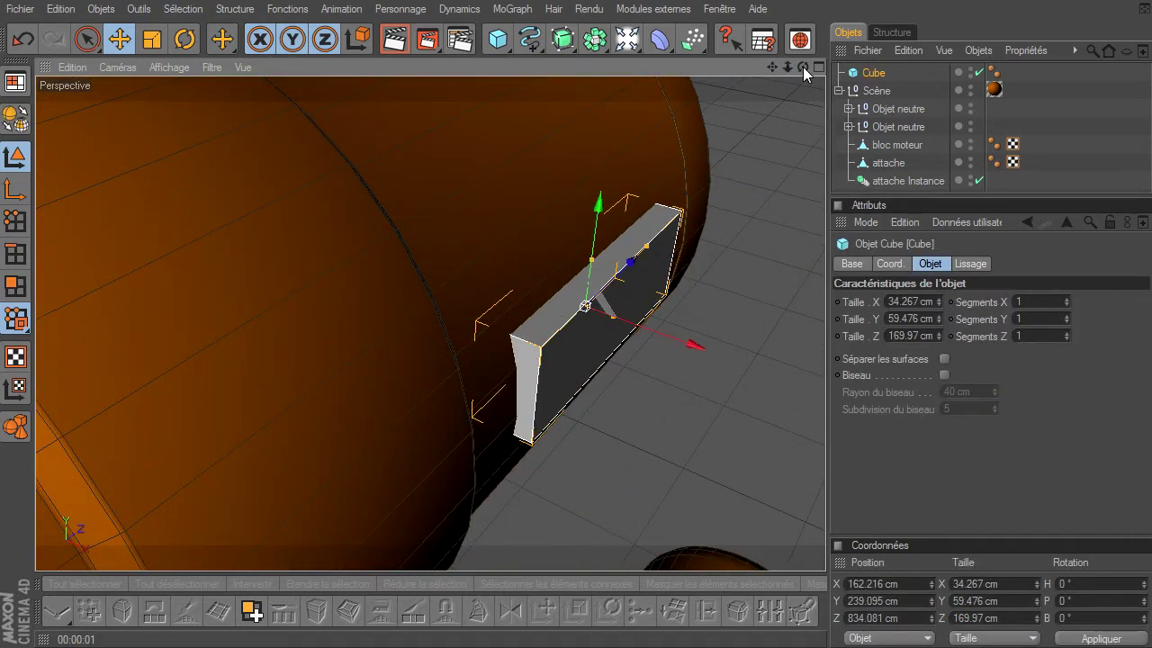
drag(803, 67, 455, 321)
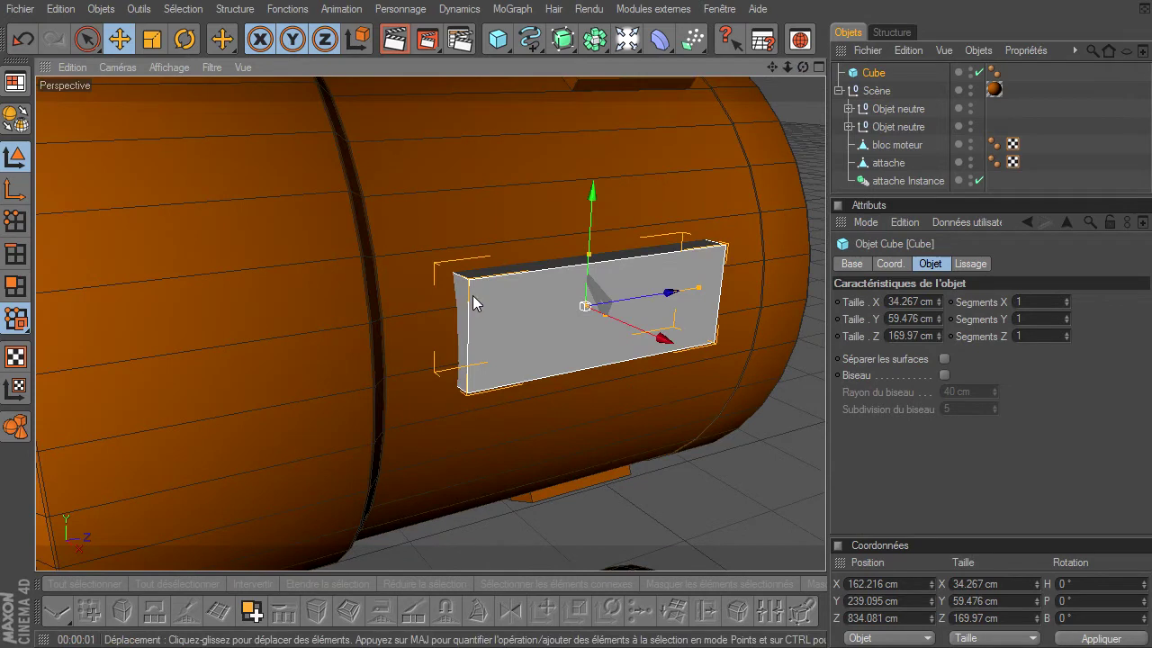
scroll(474, 295, up, 3)
scroll(477, 294, up, 4)
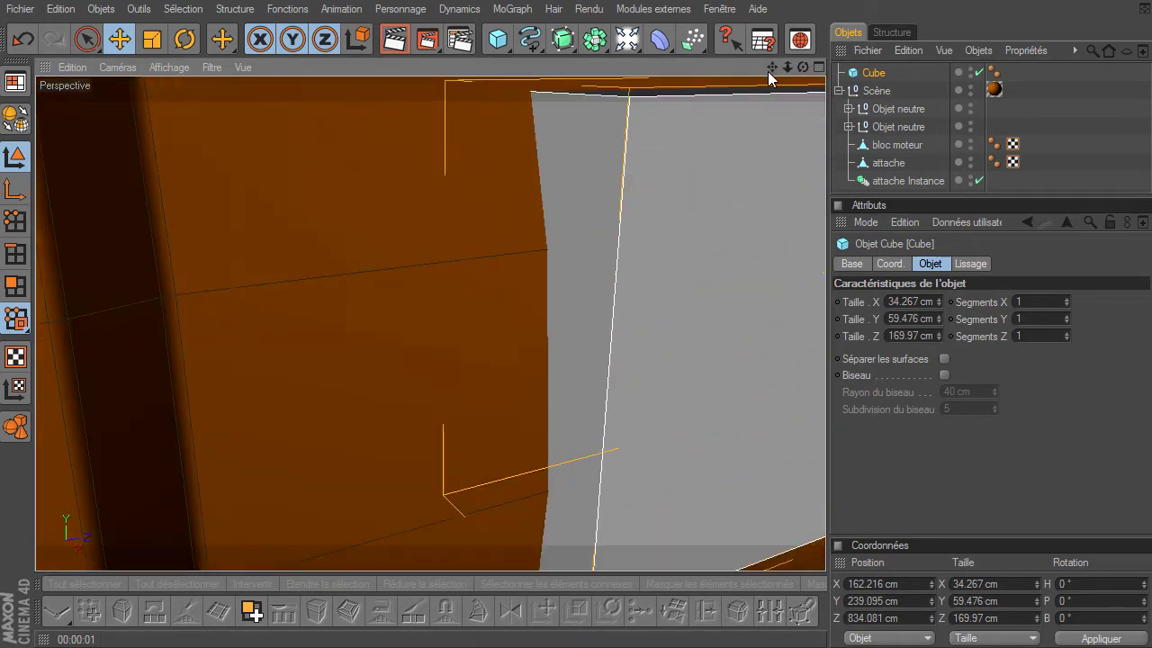
drag(772, 67, 774, 69)
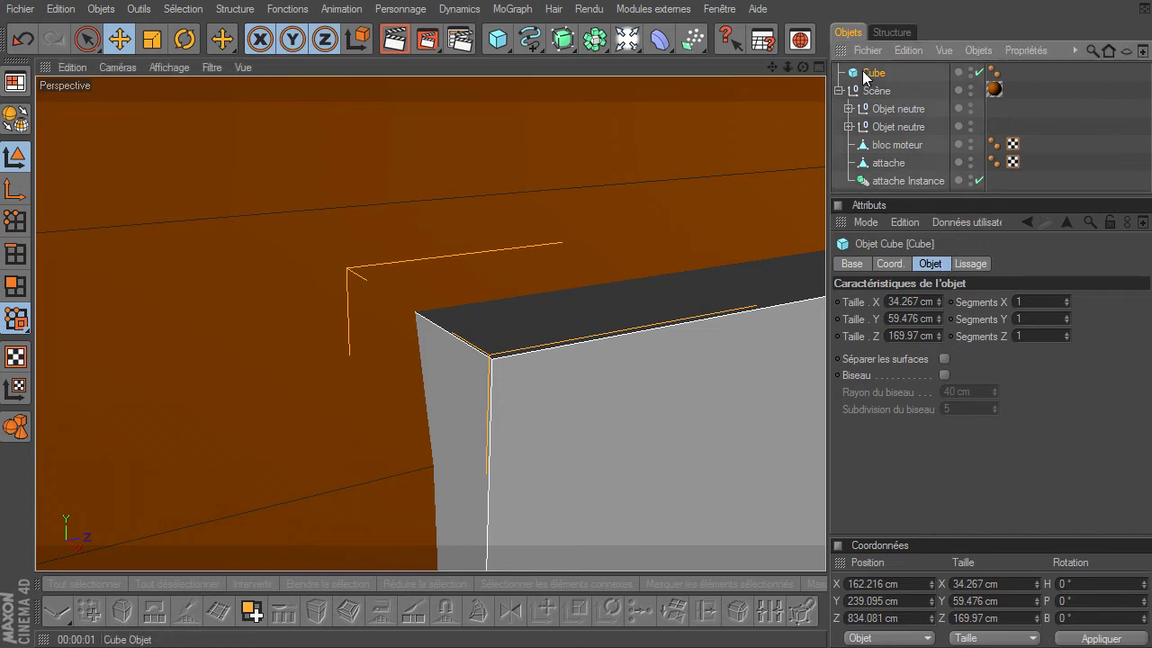
click(943, 375)
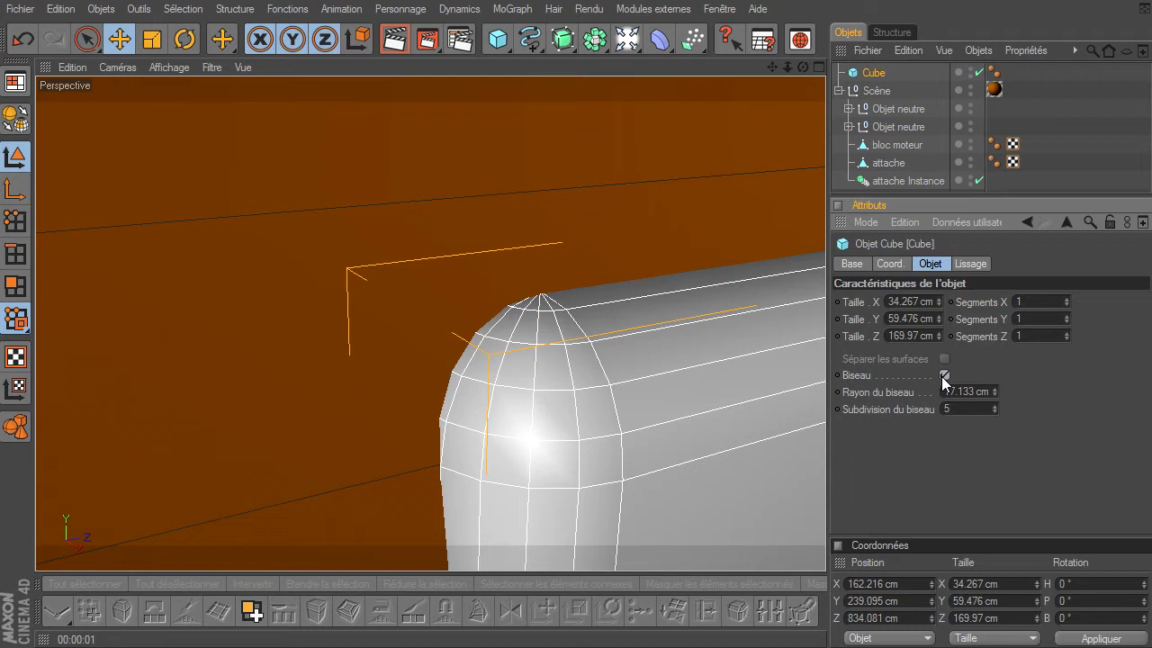
drag(985, 389, 970, 465)
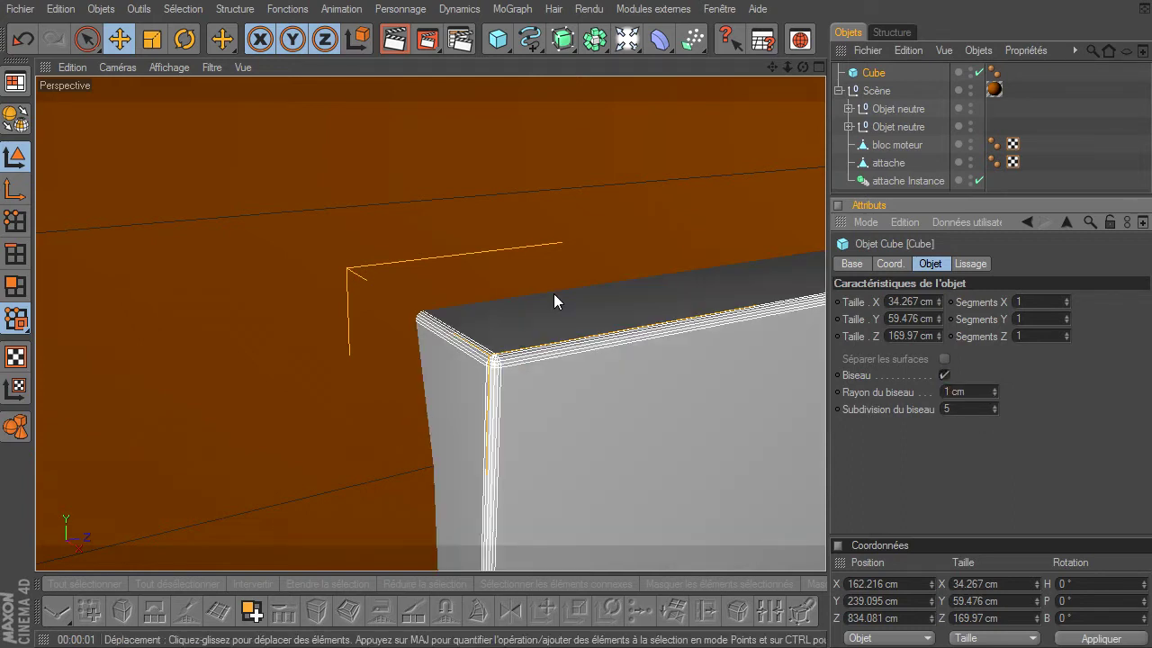
Step: Zoom in on the bevelled corner and lower the bevel subdivisions to 1
mouse_move(771, 67)
mouse_down()
mouse_move(791, 66)
mouse_move(825, 445)
mouse_up()
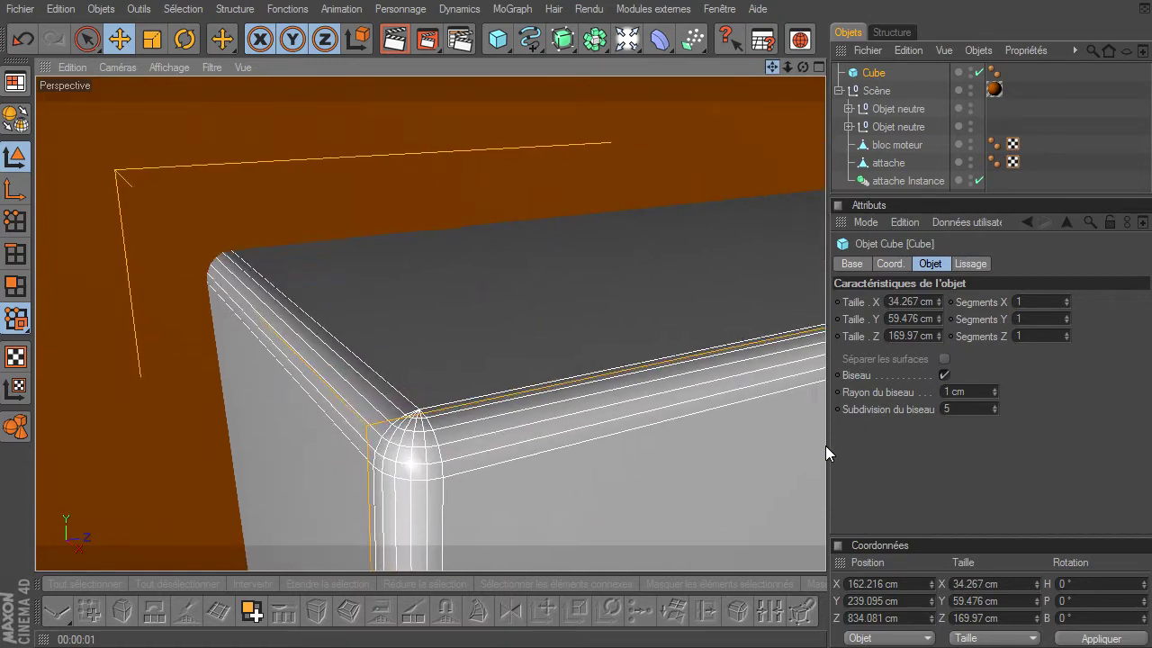
drag(824, 447, 773, 65)
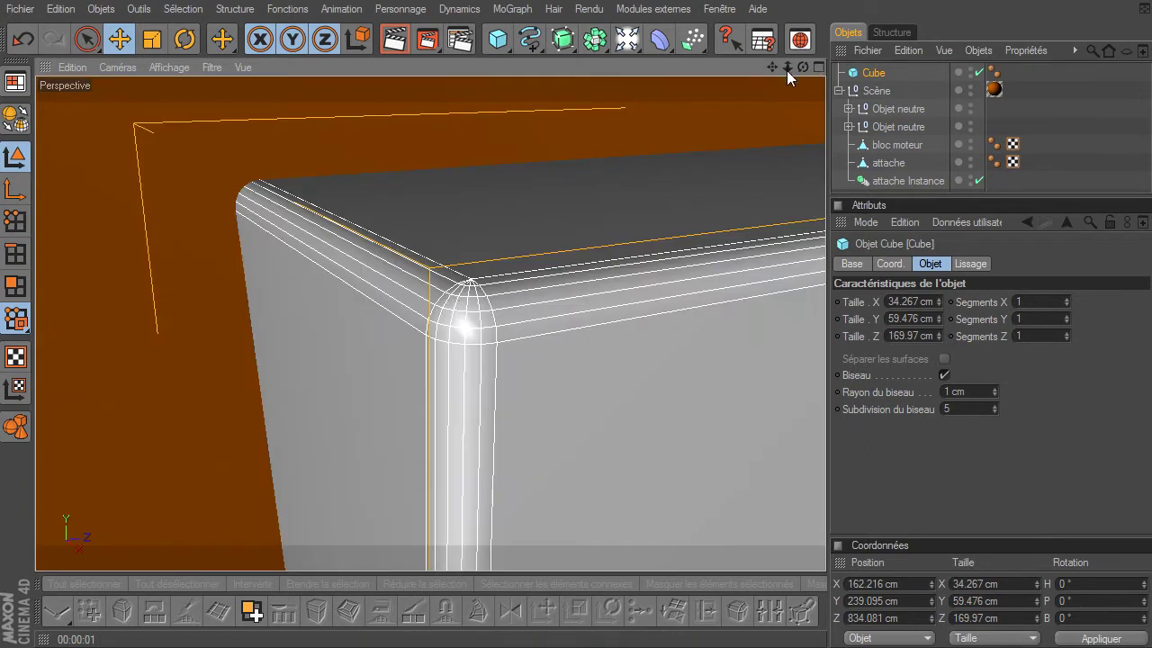
mouse_move(786, 70)
mouse_down()
mouse_move(825, 445)
mouse_move(758, 87)
mouse_up()
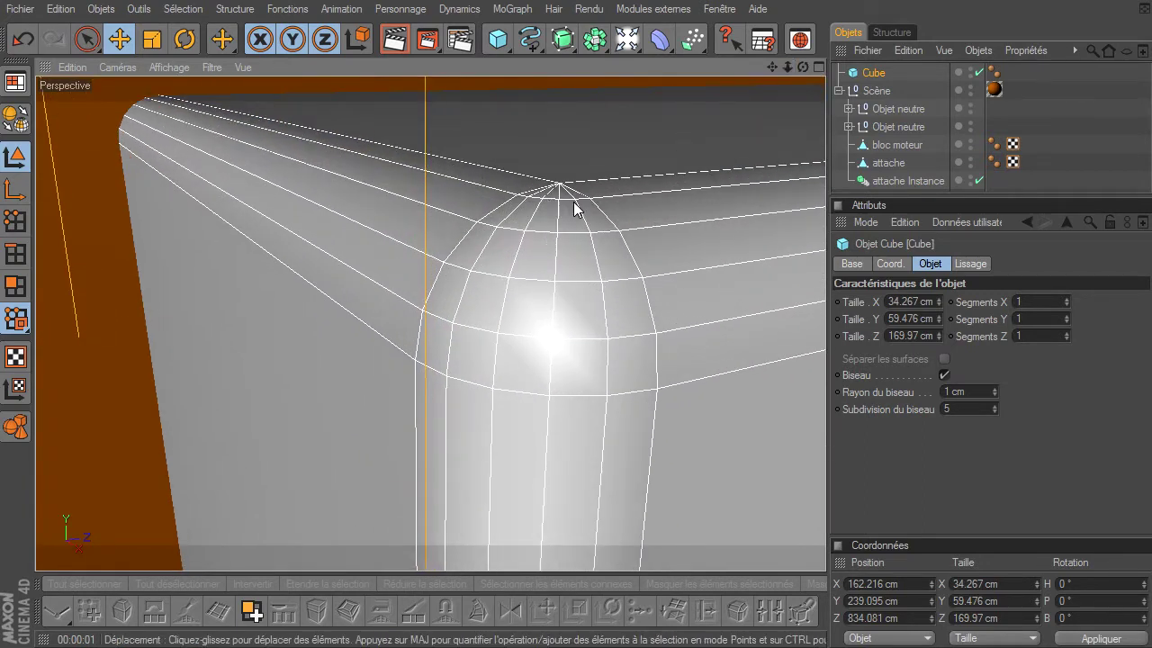
click(994, 411)
click(994, 411)
click(994, 411)
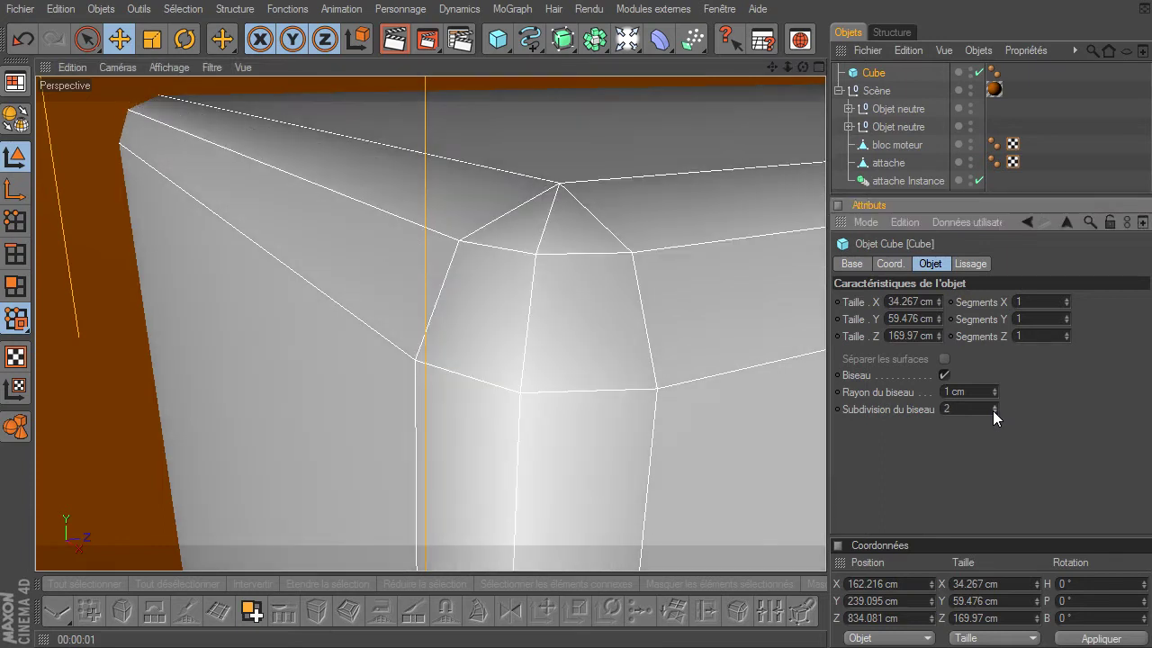
click(994, 412)
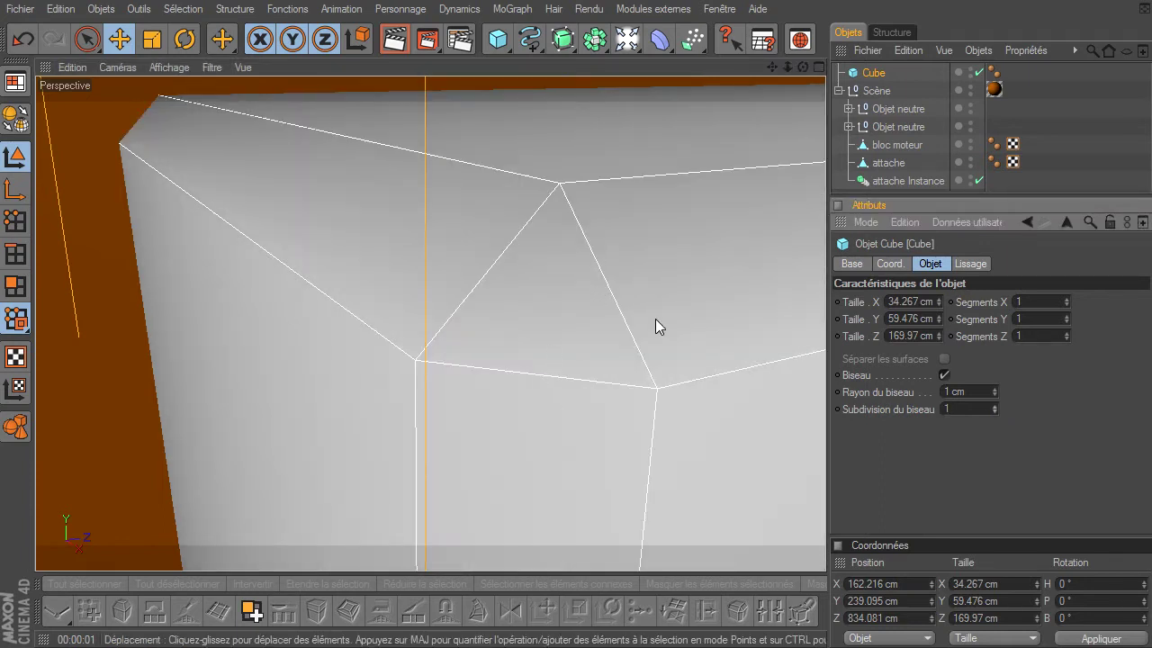
Step: Raise the bevel subdivisions up to 6, back down to 3, then turn the bevel off
click(995, 406)
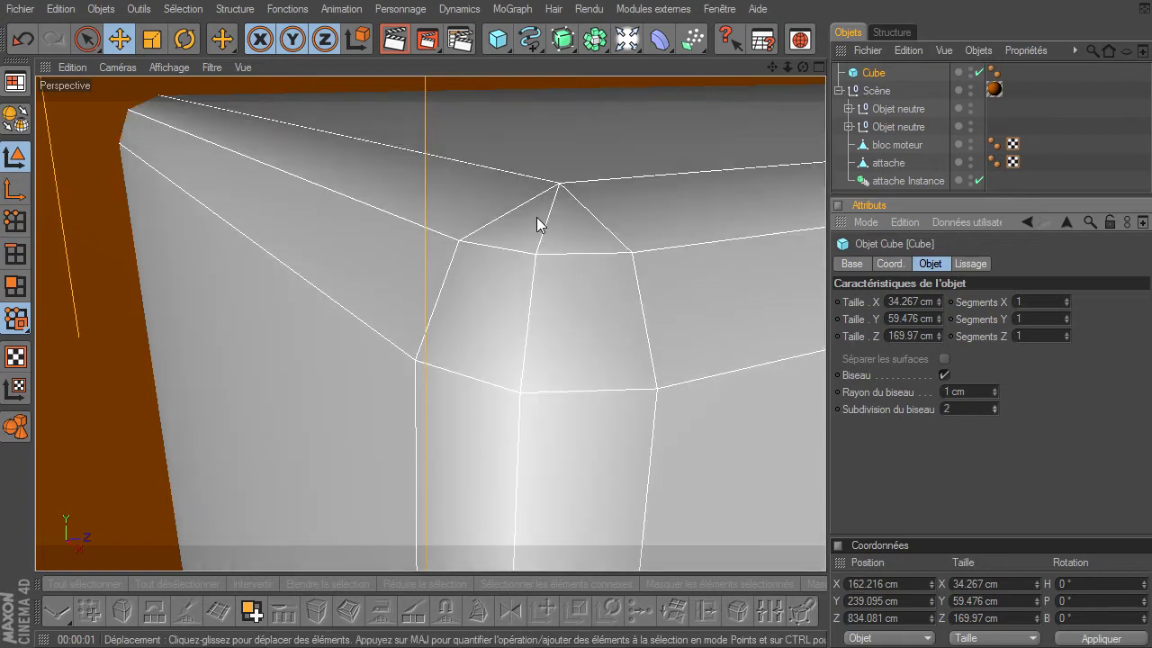
click(995, 403)
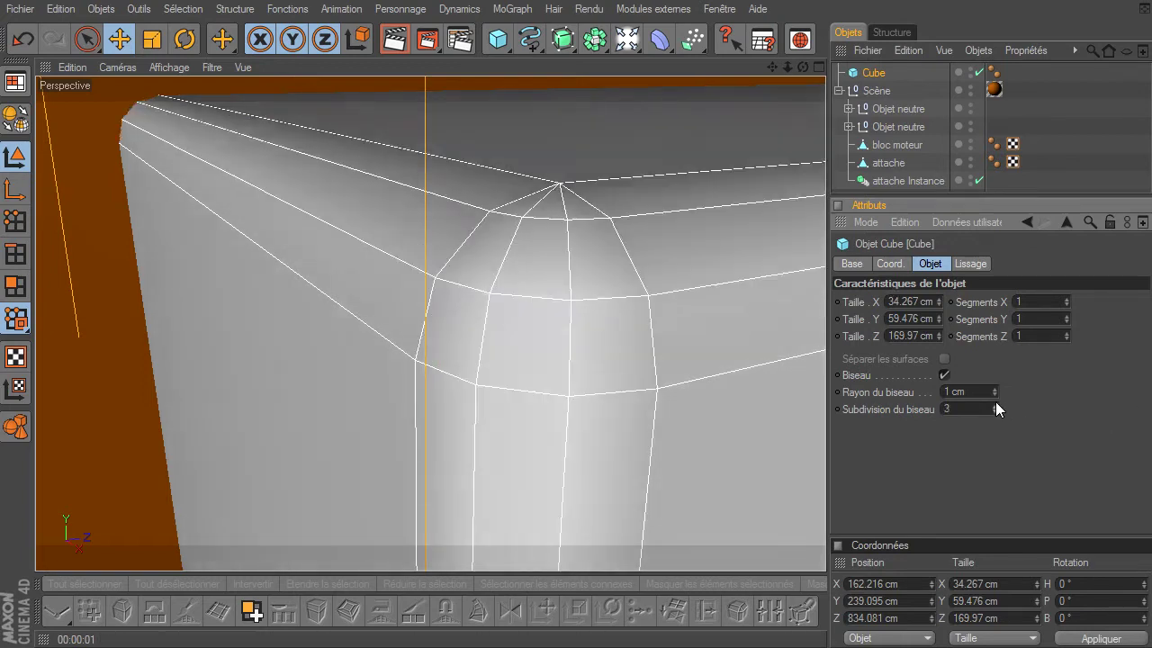
click(995, 402)
click(995, 402)
click(995, 402)
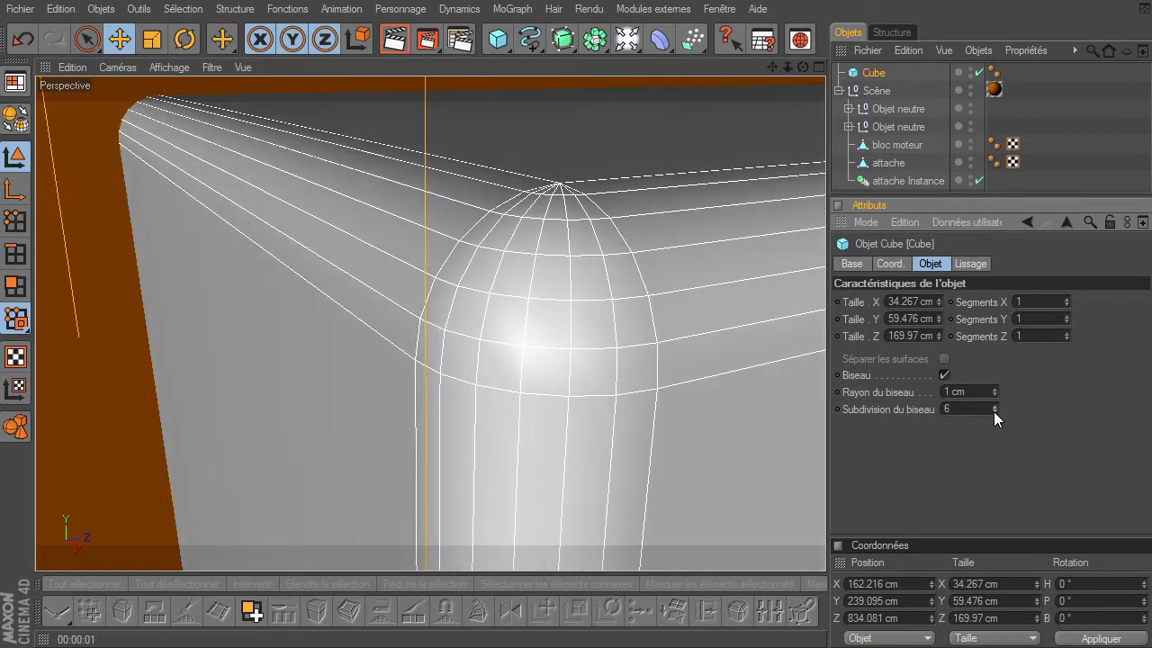
click(995, 412)
click(994, 412)
click(994, 412)
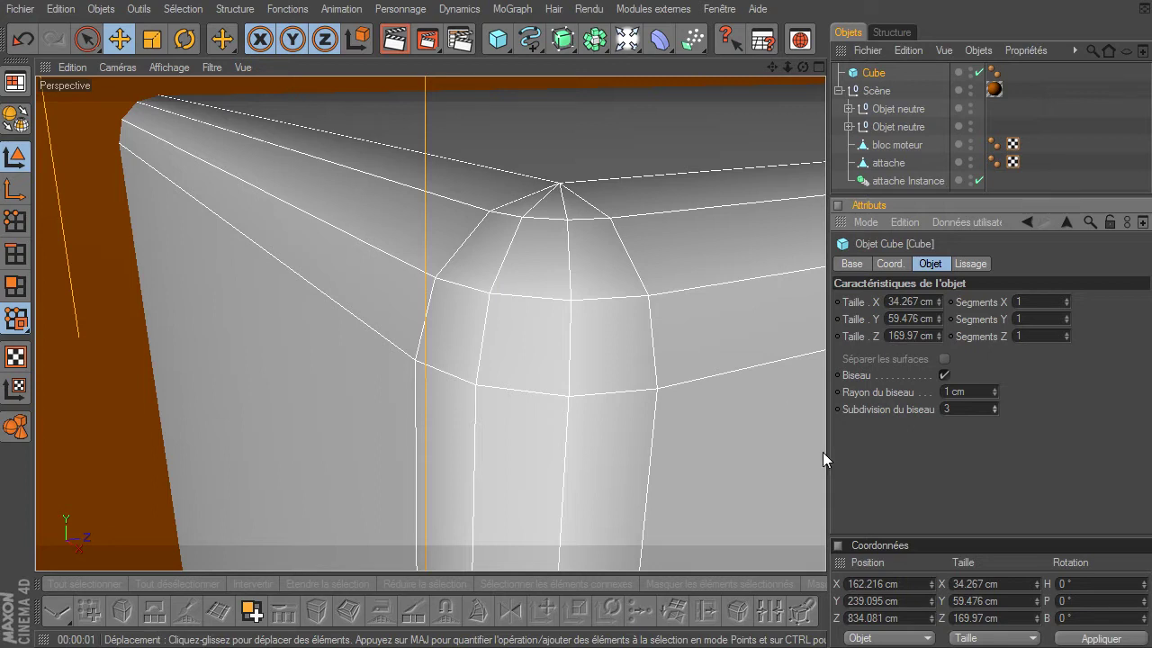
click(944, 376)
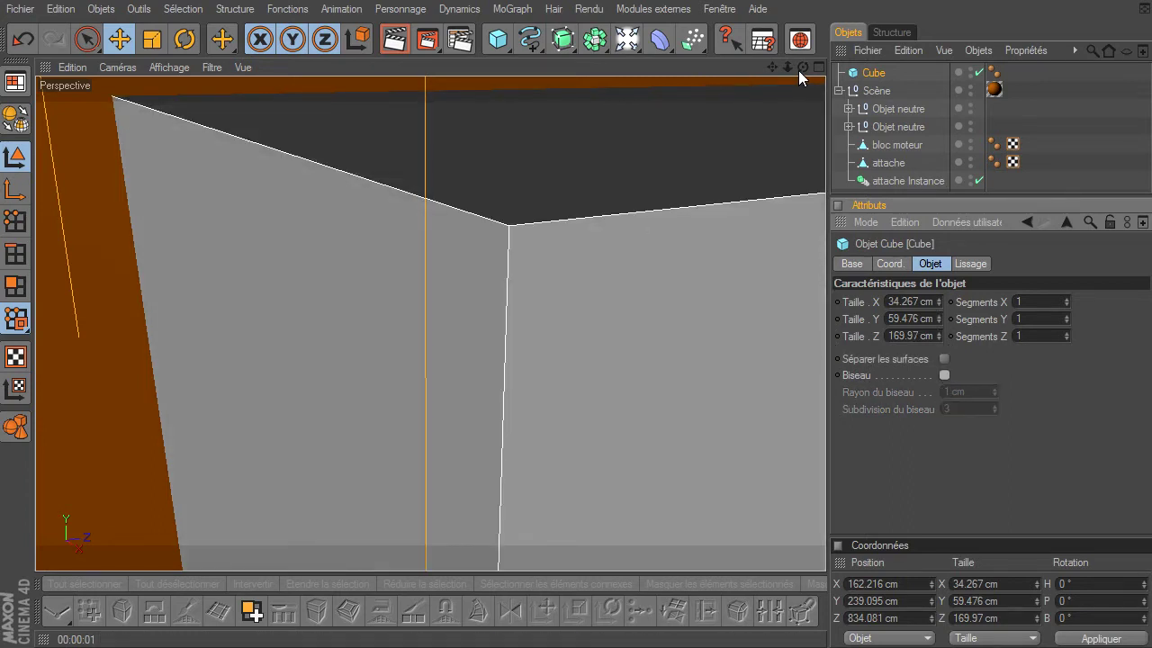
Step: Zoom out and rotate the view until the whole 34 × 59 × 170 cm plate shows
mouse_move(786, 73)
mouse_down()
mouse_move(825, 446)
mouse_move(912, 373)
mouse_up()
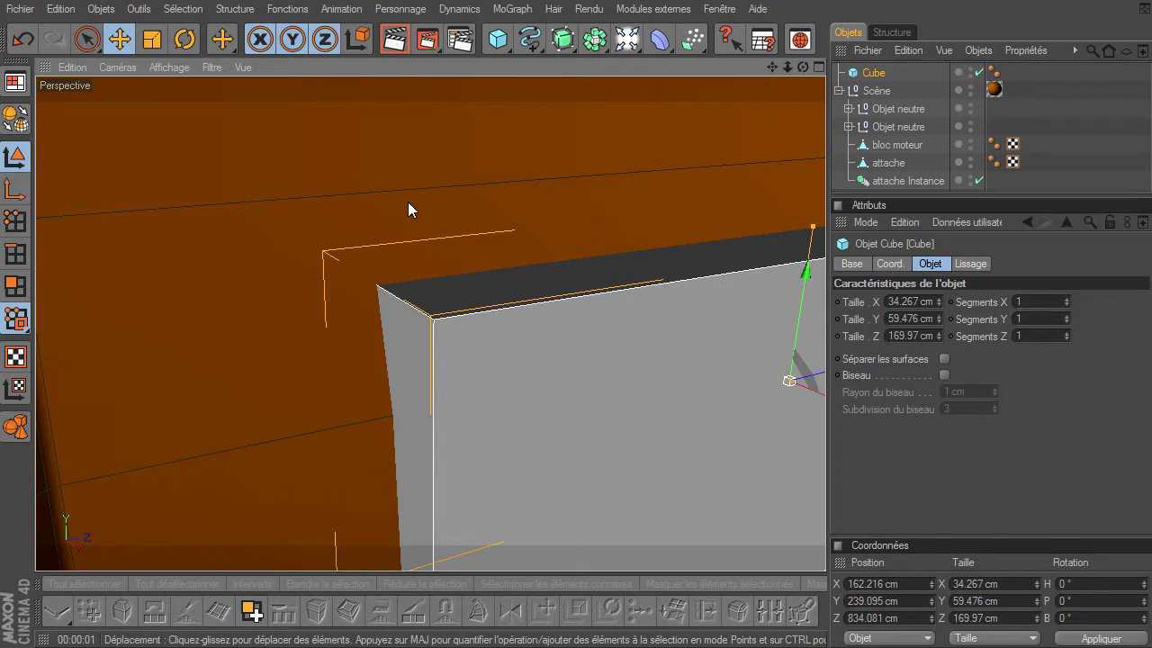
drag(802, 66, 825, 446)
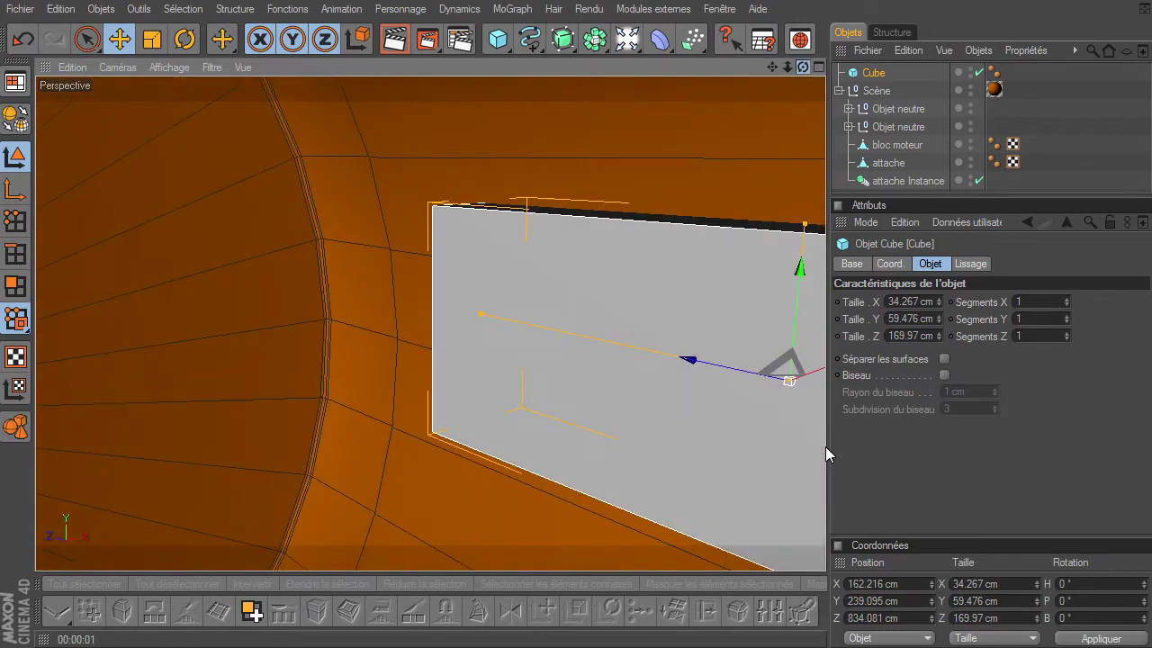
drag(774, 67, 825, 446)
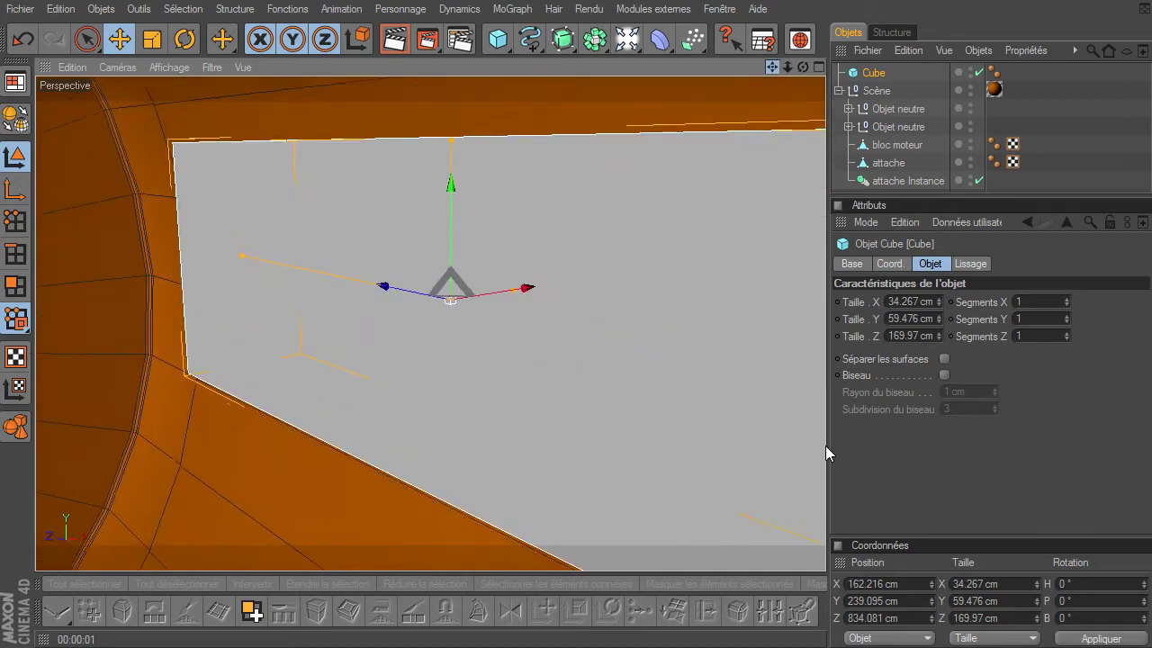
drag(785, 71, 825, 445)
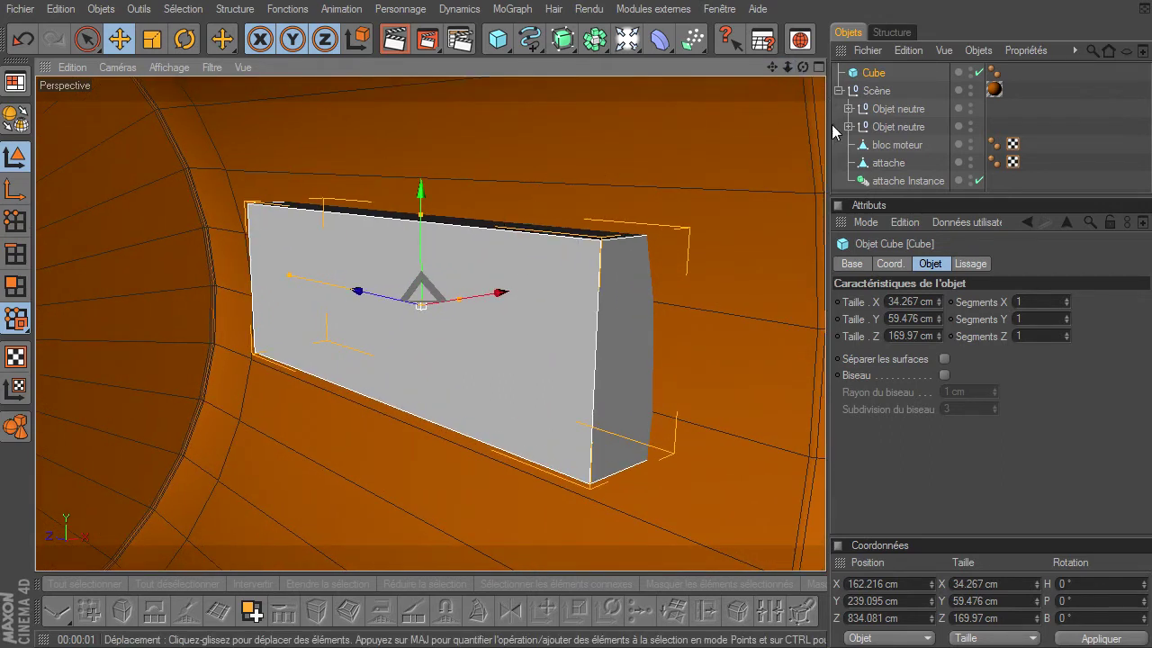
Step: Make the plate editable and delete its large front polygon
click(15, 118)
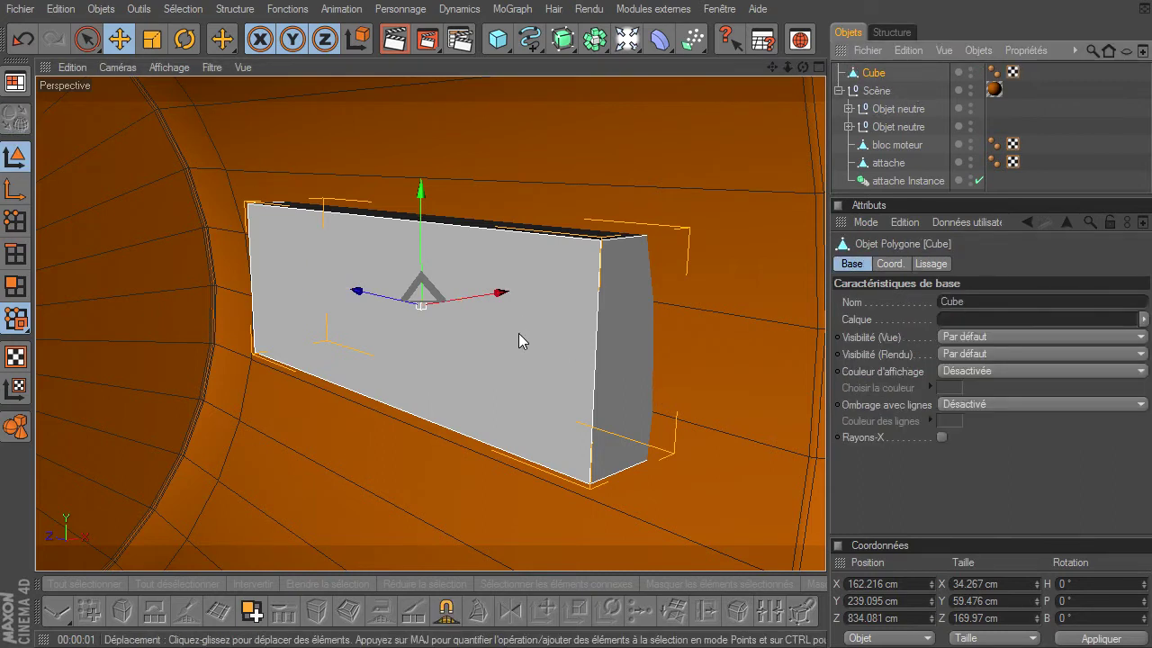
click(16, 286)
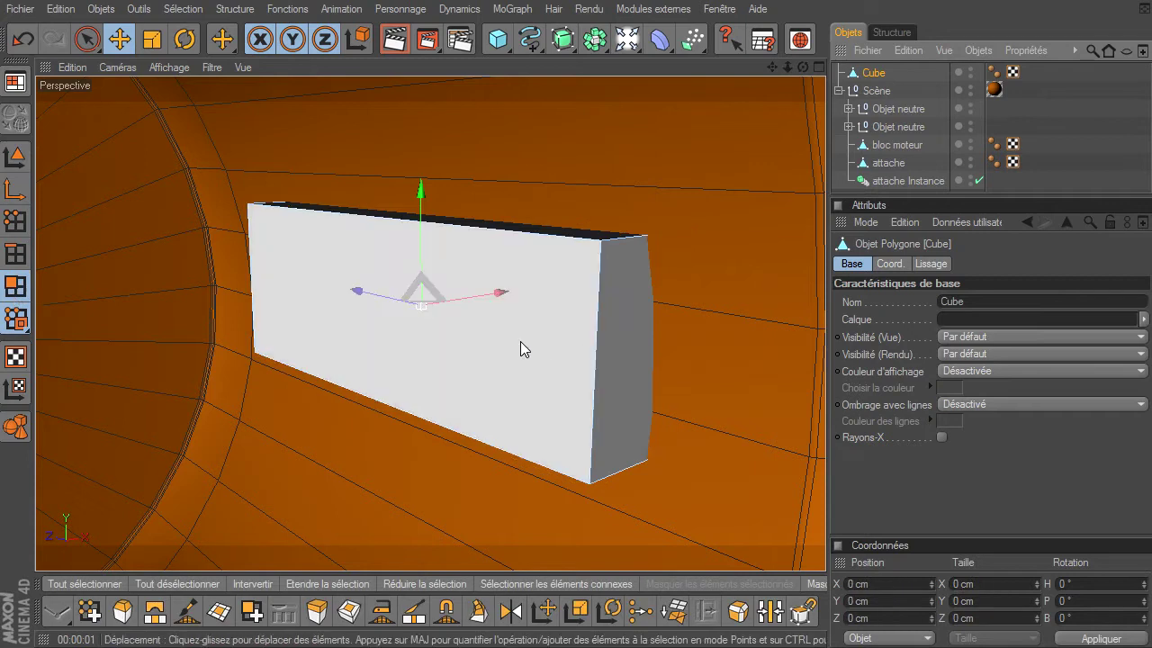
click(531, 340)
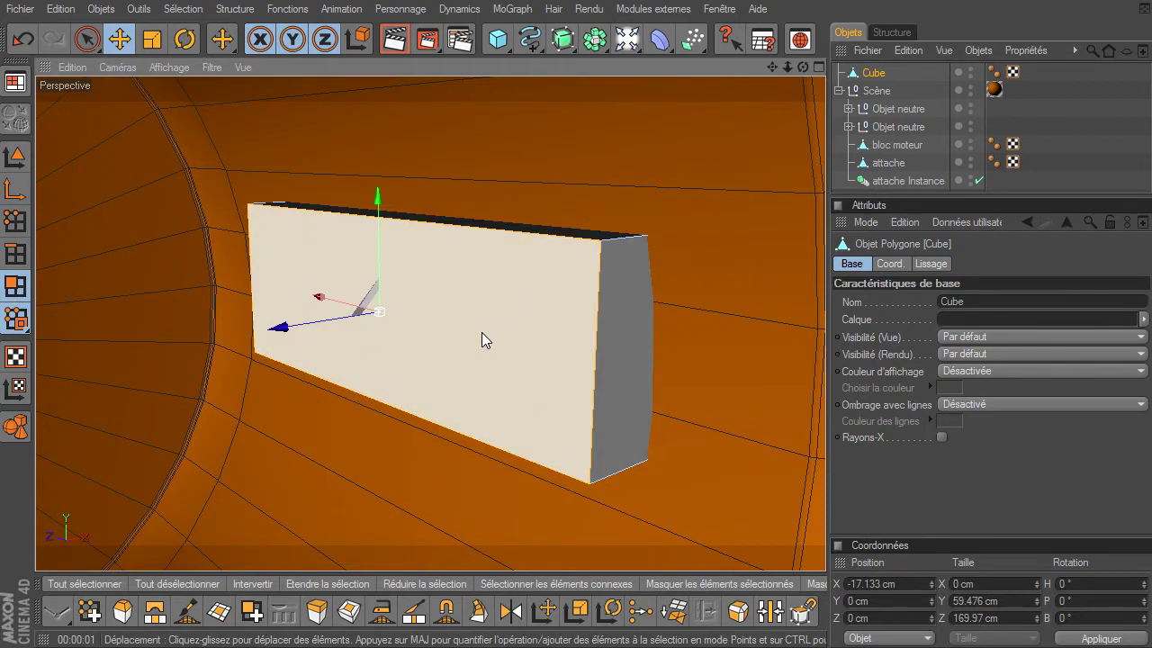
key(Delete)
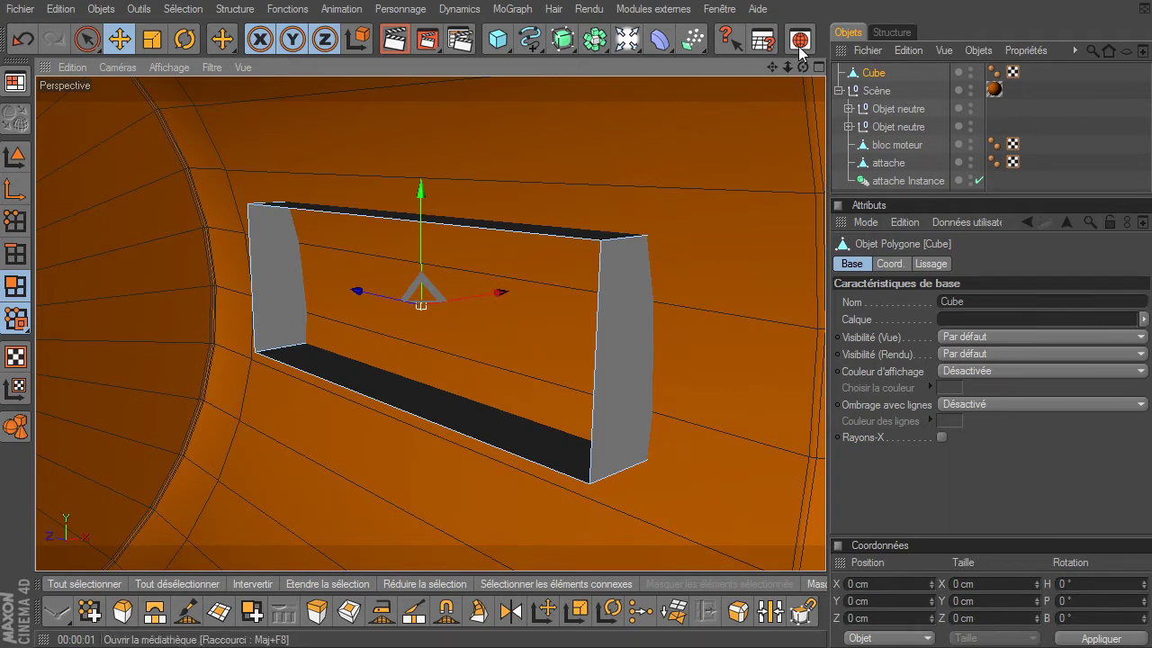
Step: Orbit and zoom in on the opened plate and select its opposite large face
drag(802, 68, 826, 446)
drag(787, 68, 826, 445)
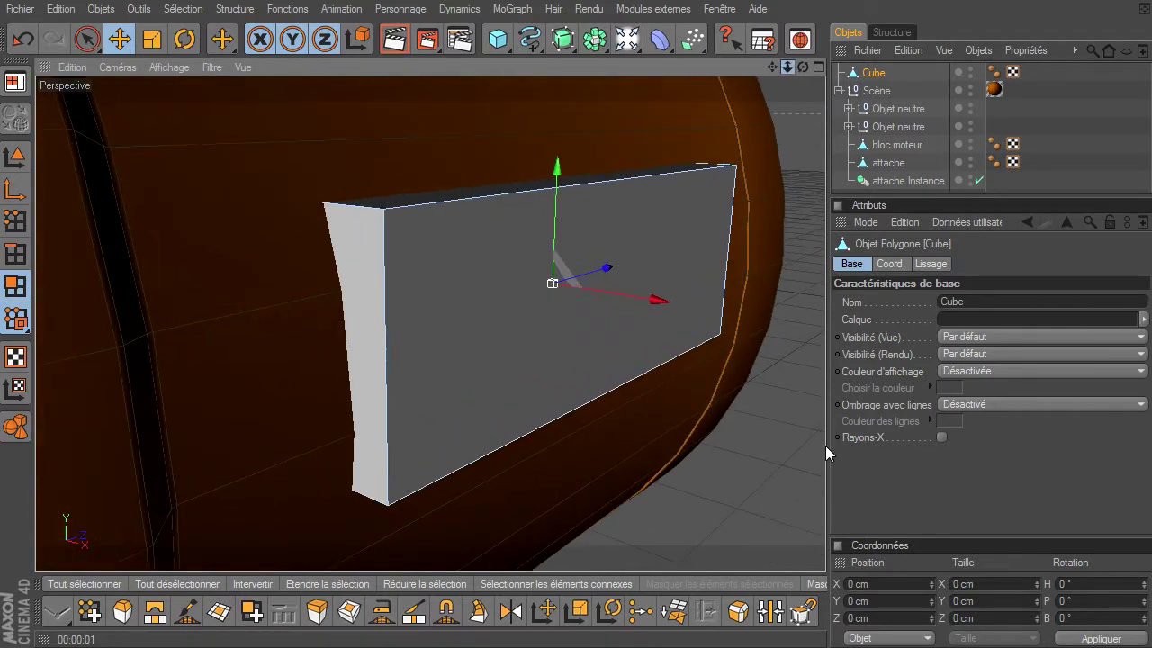
click(477, 272)
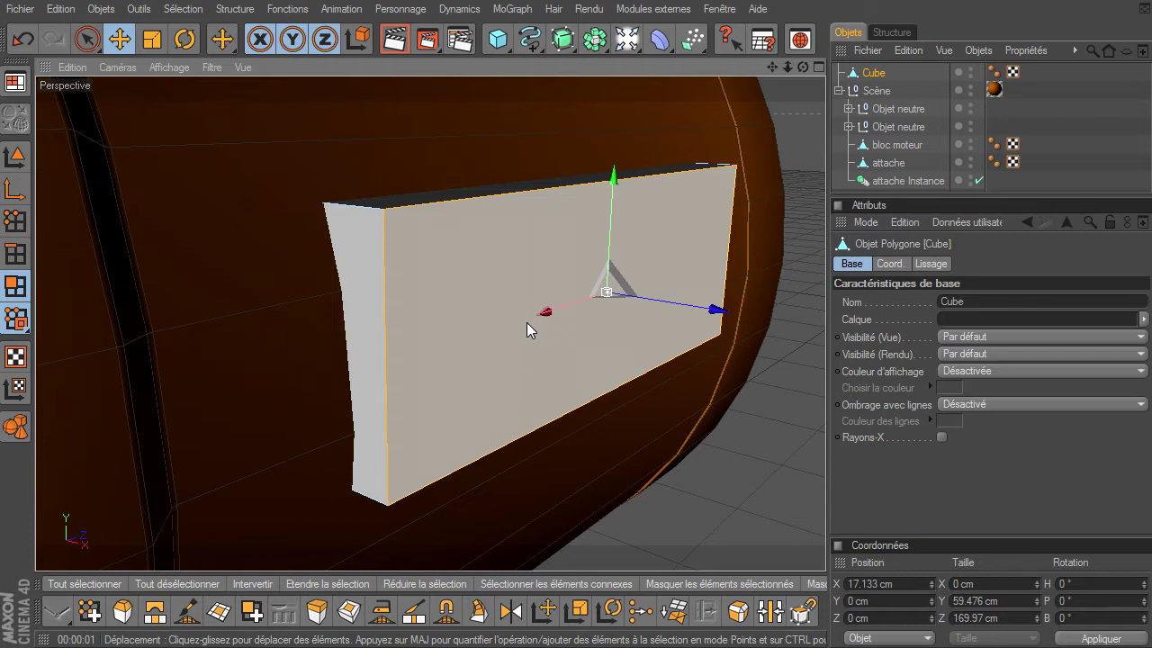
Step: Inset the panel's front face, recess it 4.5 cm inward, then add a 1.8 cm inner inset
click(526, 322)
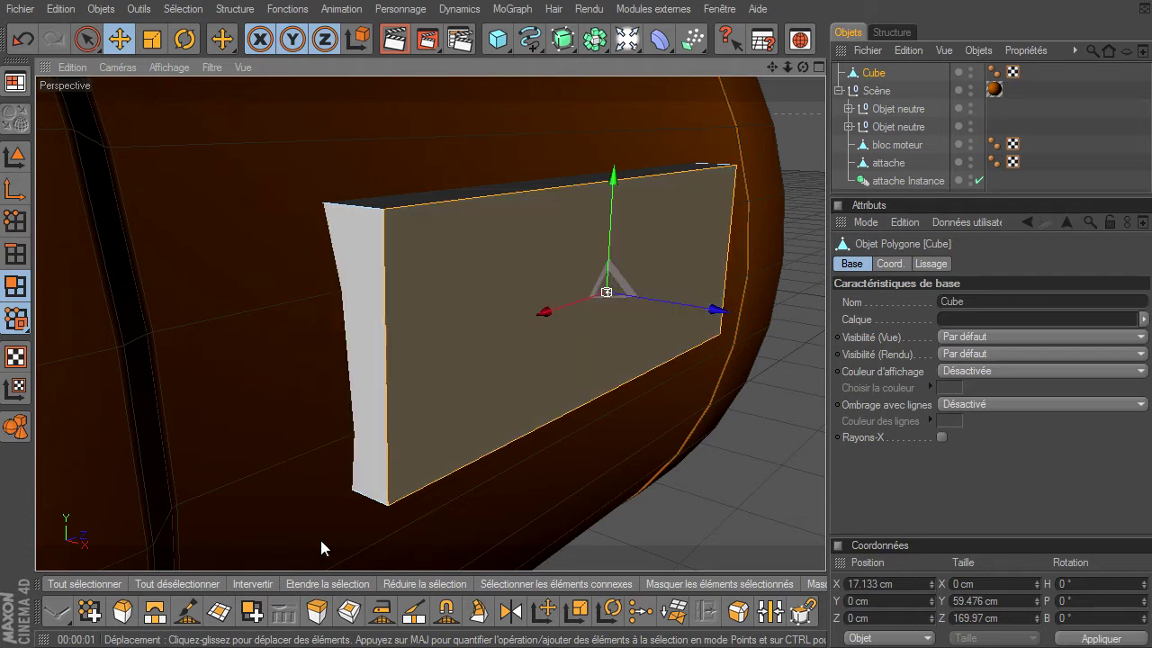
click(352, 615)
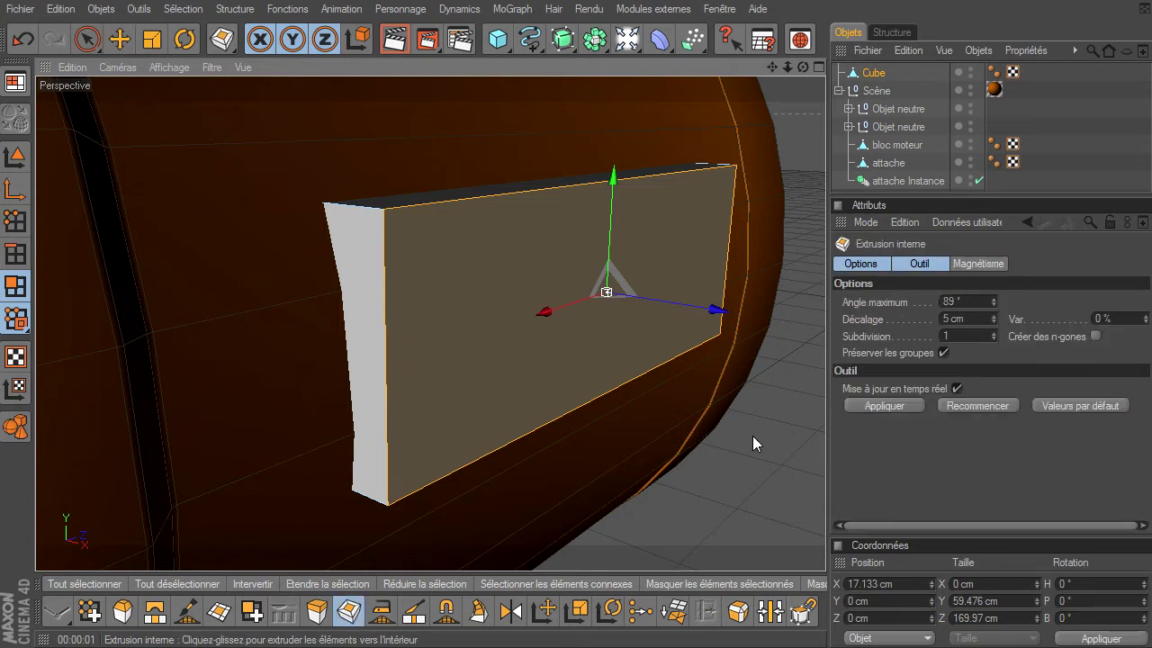
drag(752, 436, 825, 445)
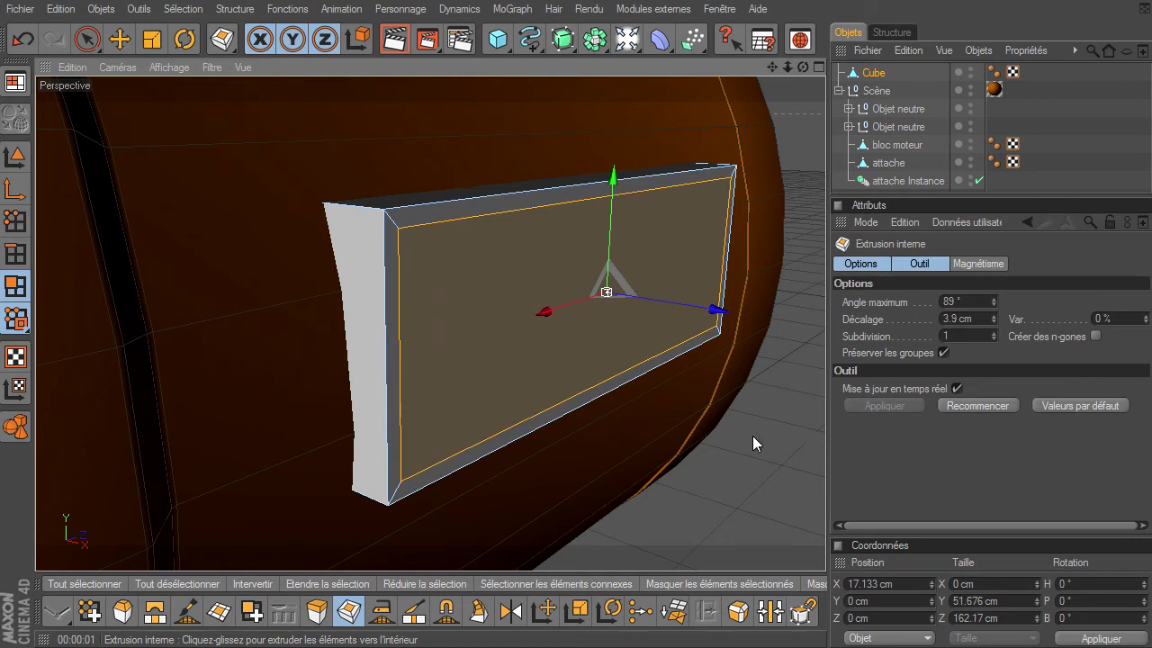
click(317, 611)
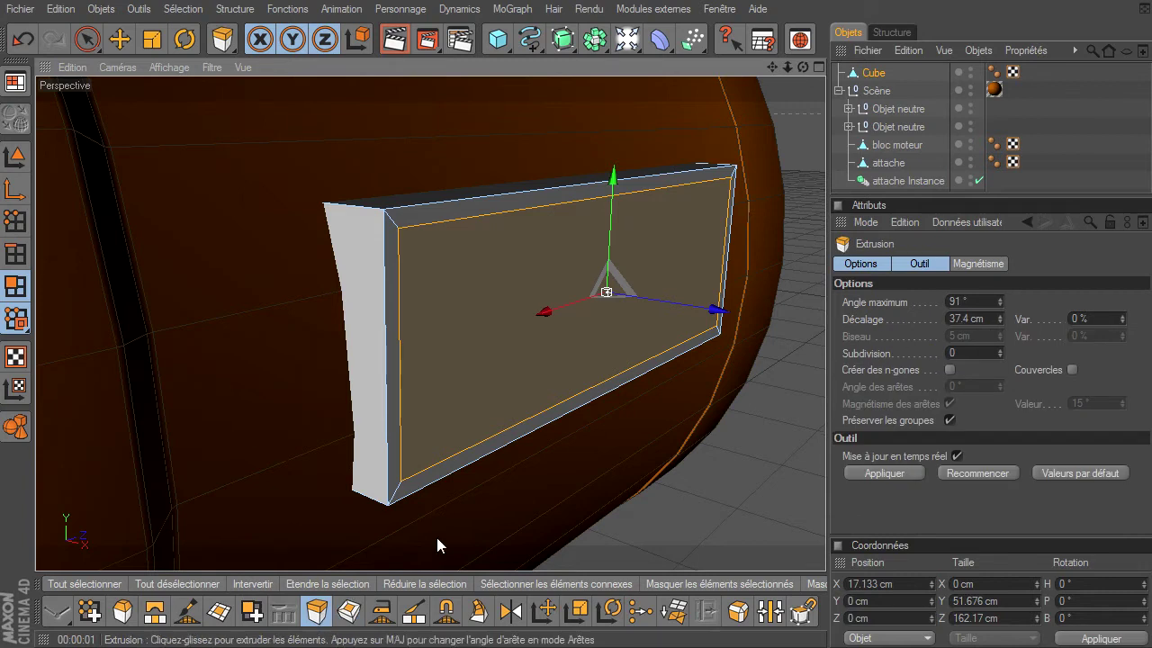
drag(826, 445, 825, 445)
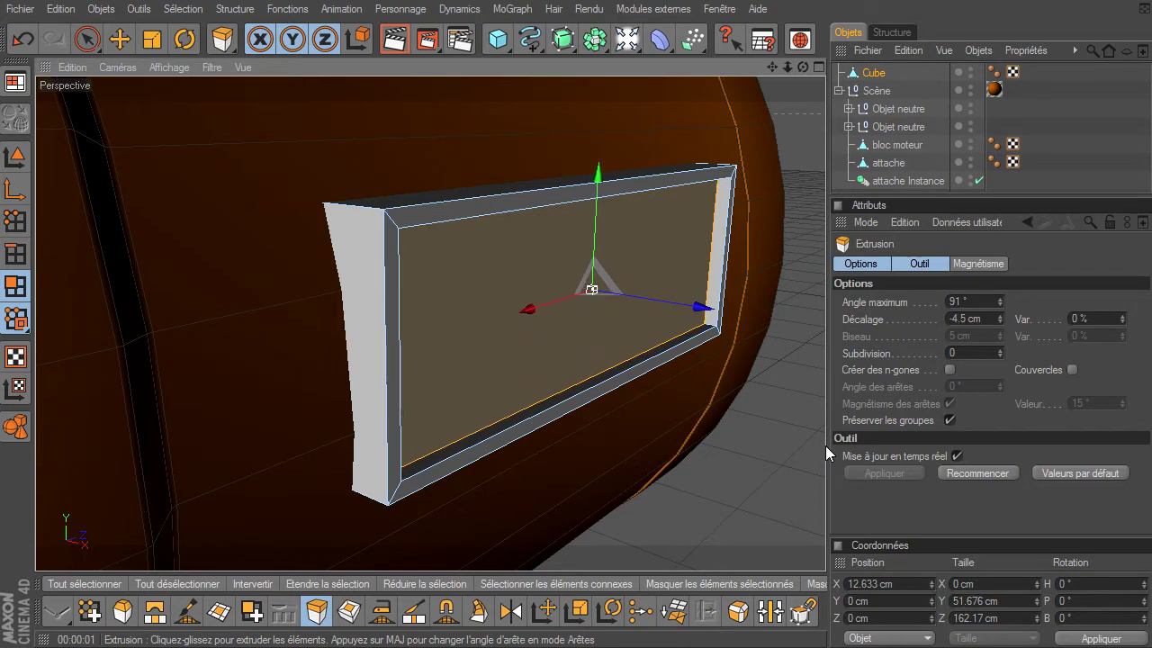
click(348, 612)
drag(730, 452, 826, 446)
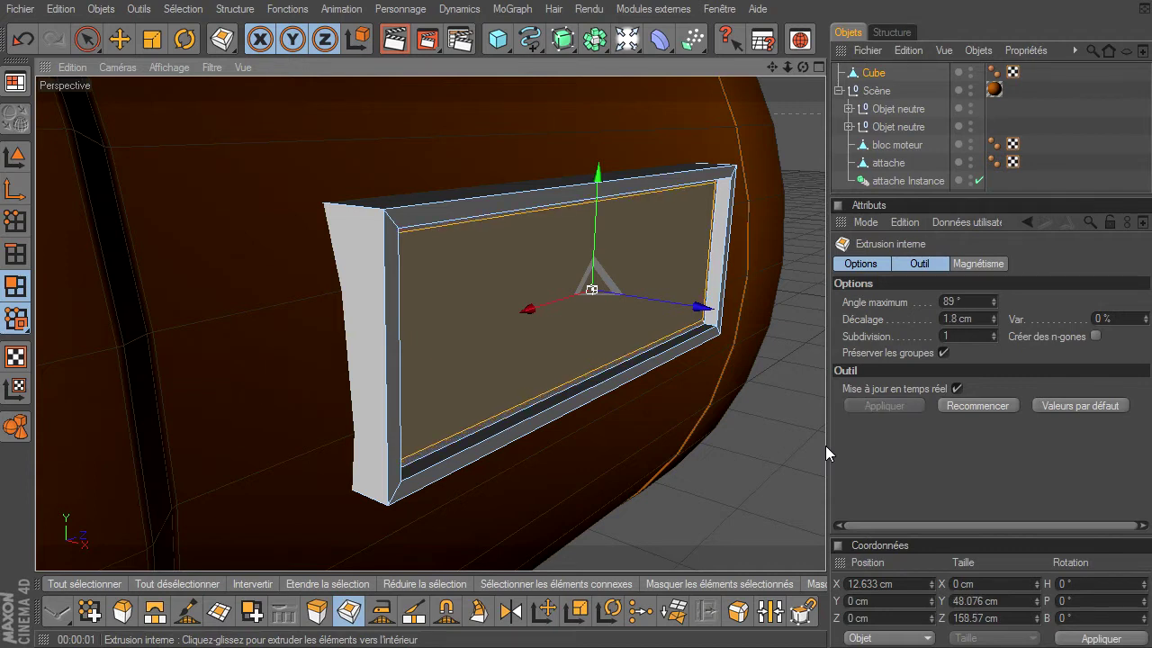
Step: In edge mode, loop-select (U~L) the frame's outer front rim and zoom to check its corners
click(86, 41)
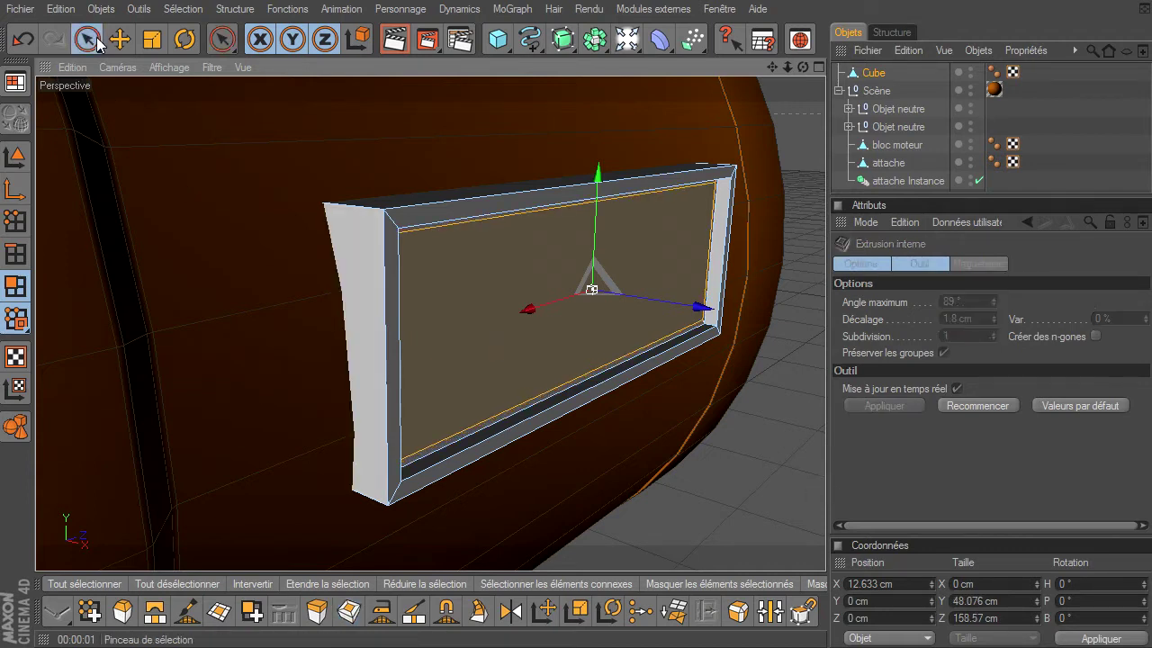
click(769, 437)
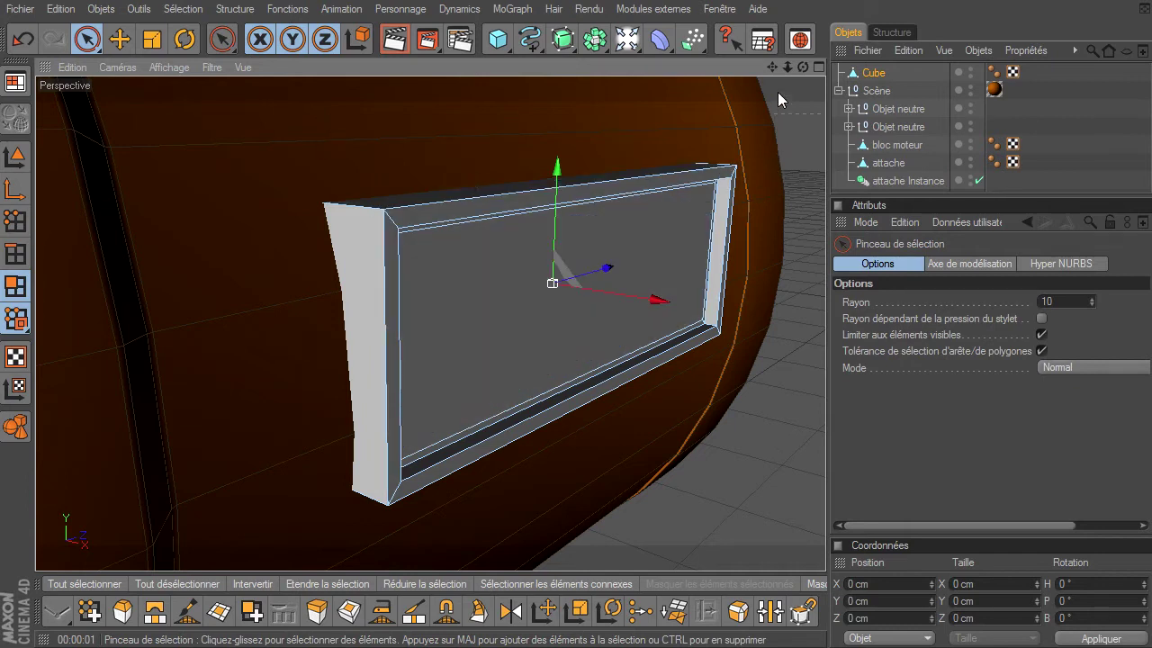
drag(803, 67, 825, 445)
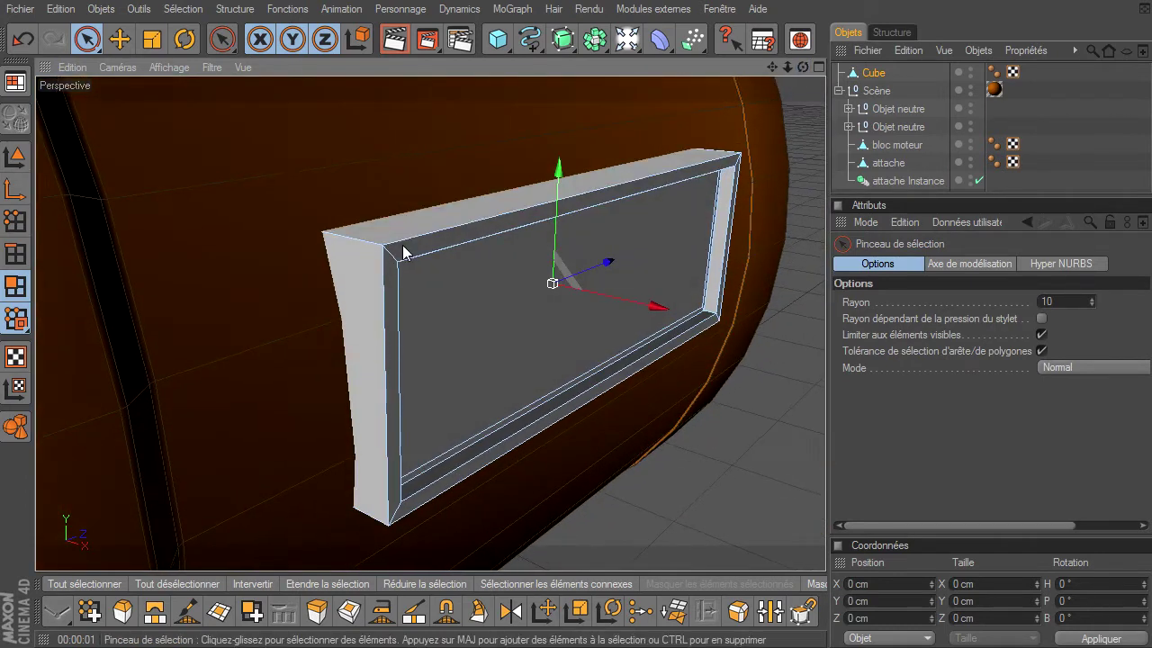
click(18, 258)
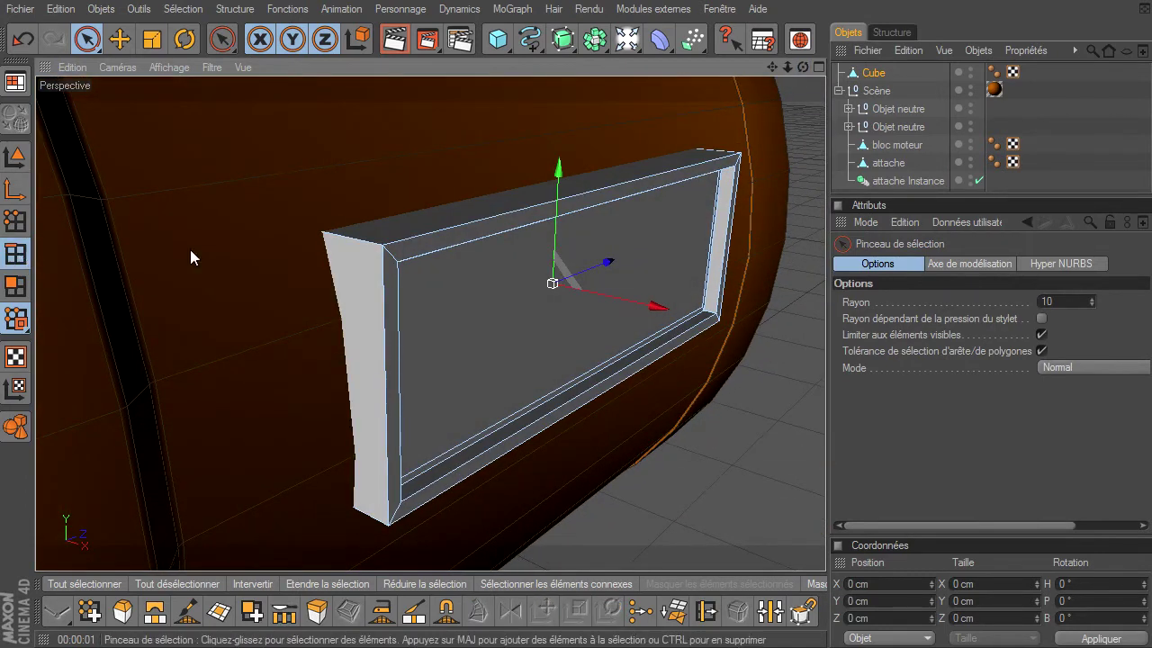
key(u)
key(l)
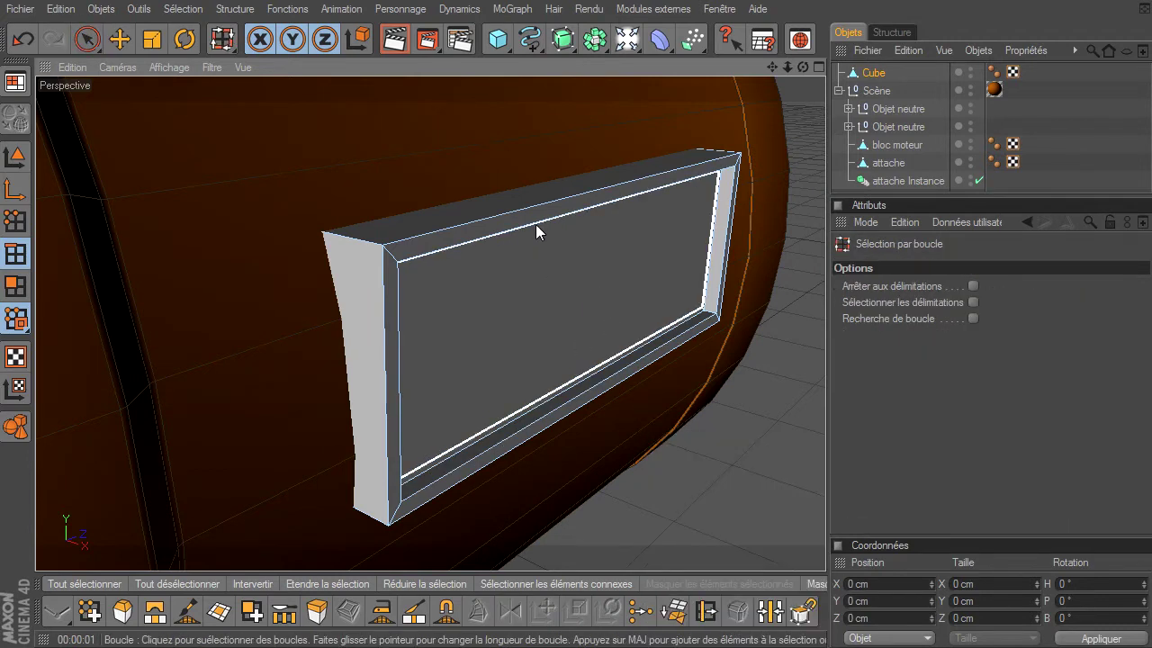
click(535, 206)
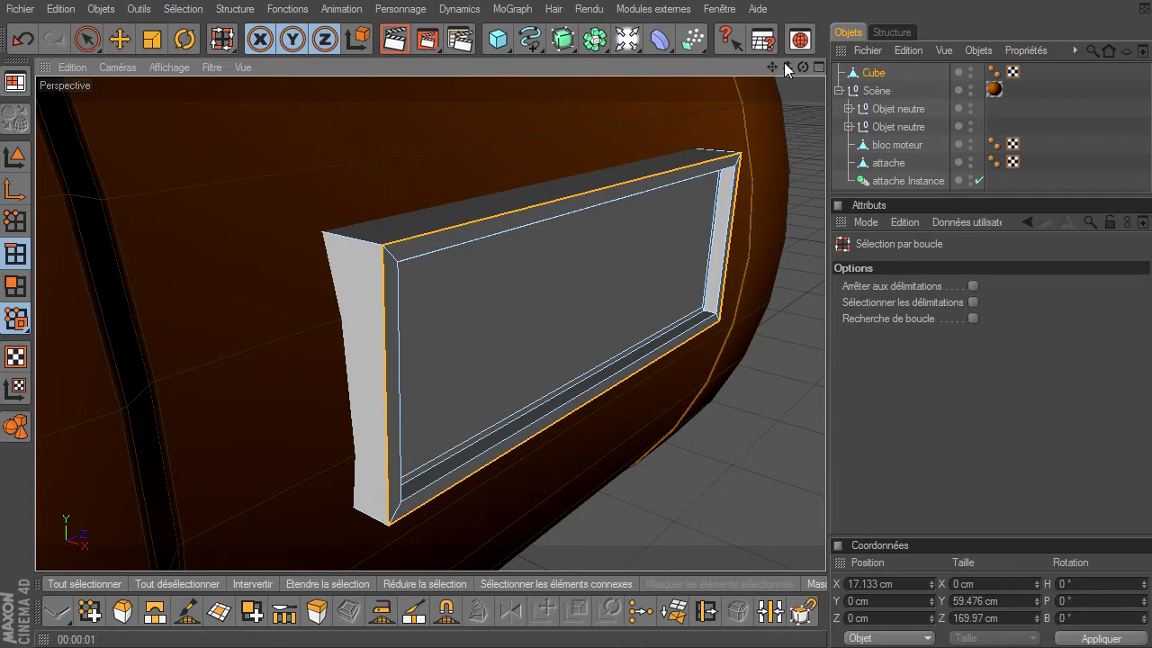
drag(784, 65, 825, 445)
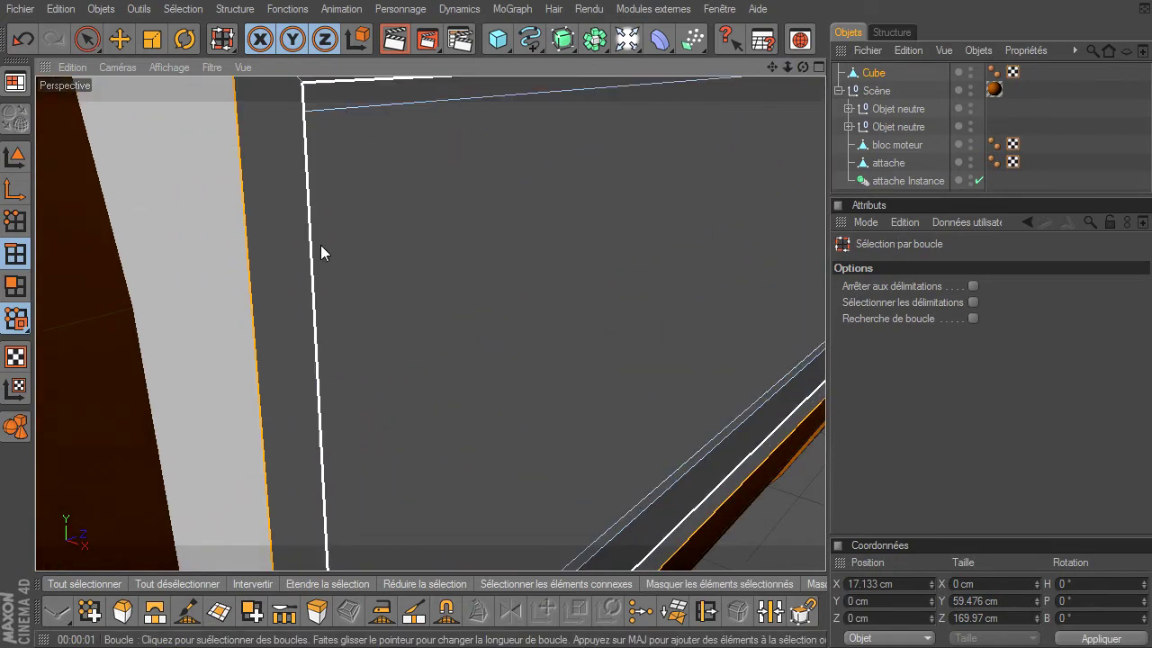
drag(787, 66, 825, 446)
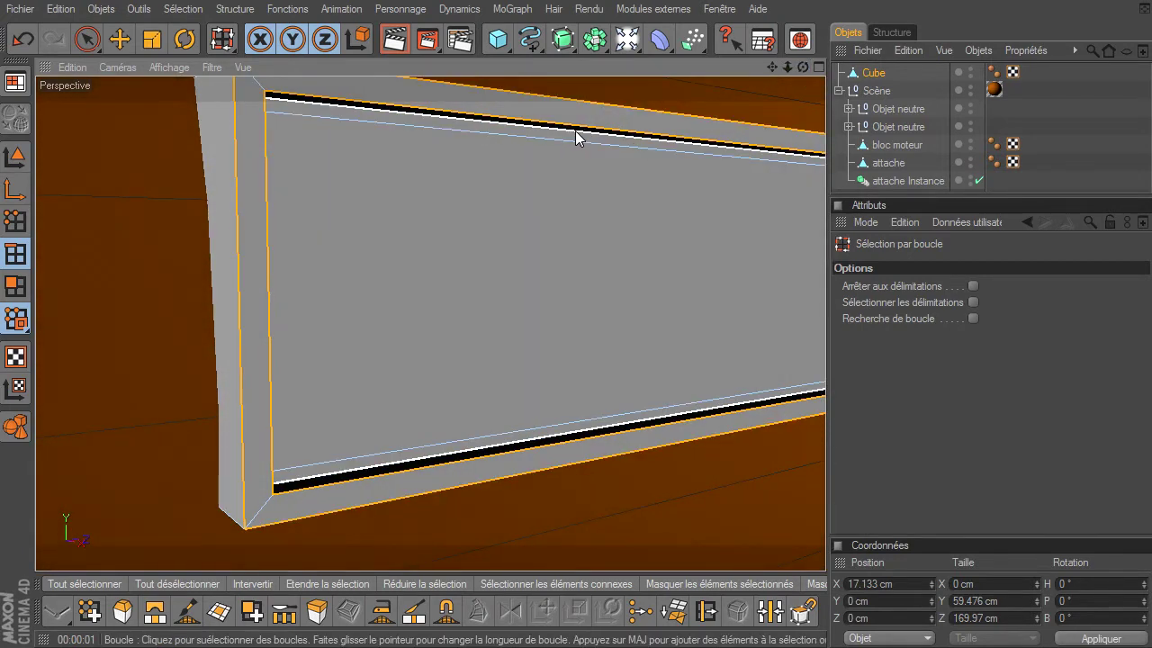
drag(788, 70, 826, 445)
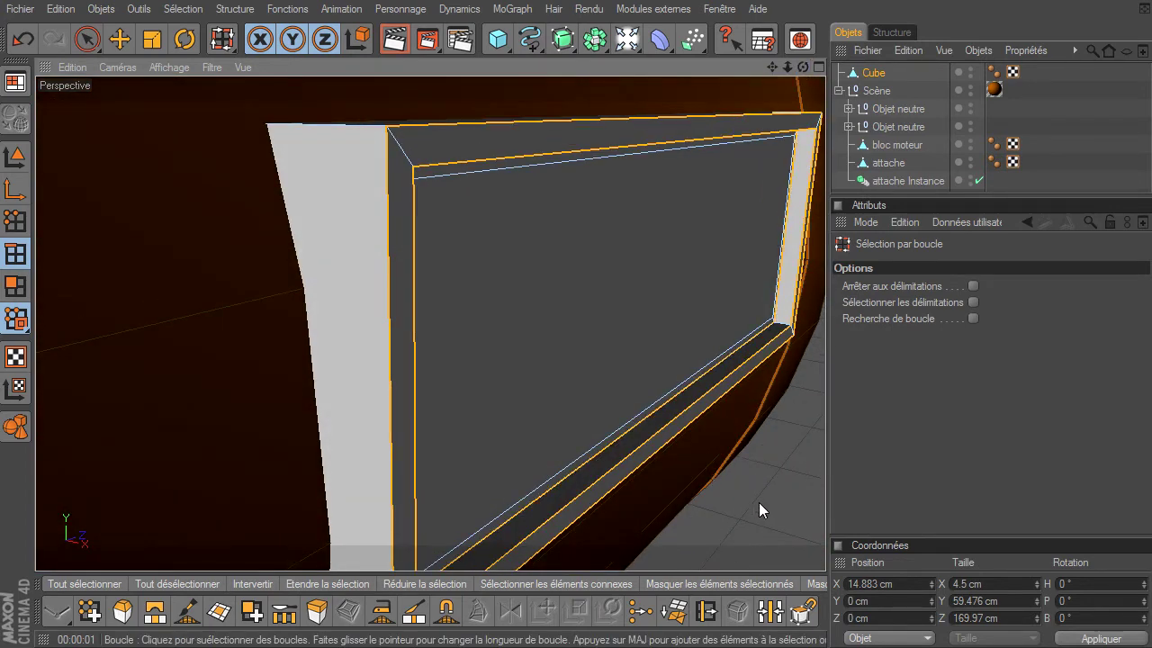
Step: Bevel the selected rim edge loops with a 0.8 cm Décalage interne and apply it
click(124, 612)
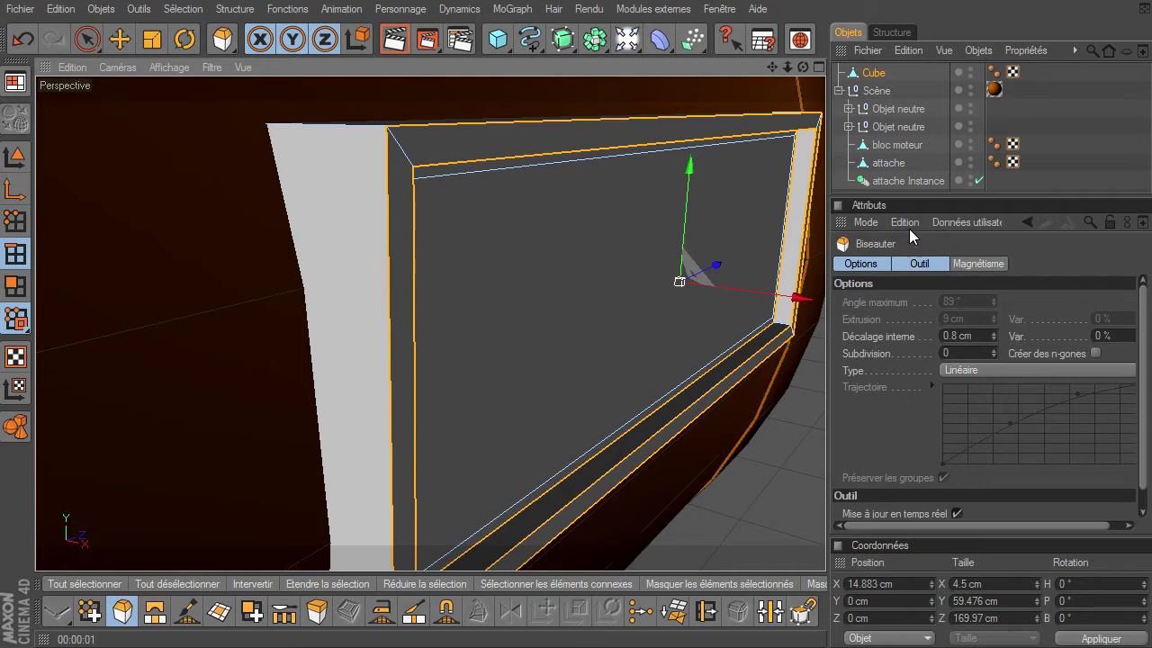
drag(917, 197, 918, 157)
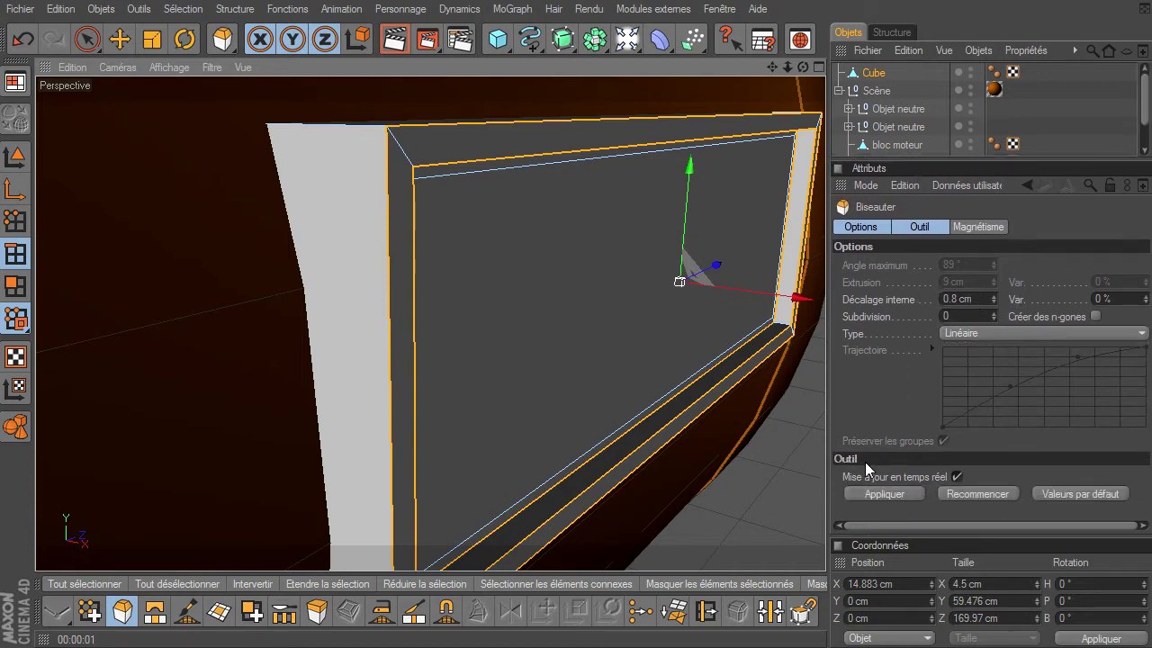
click(860, 494)
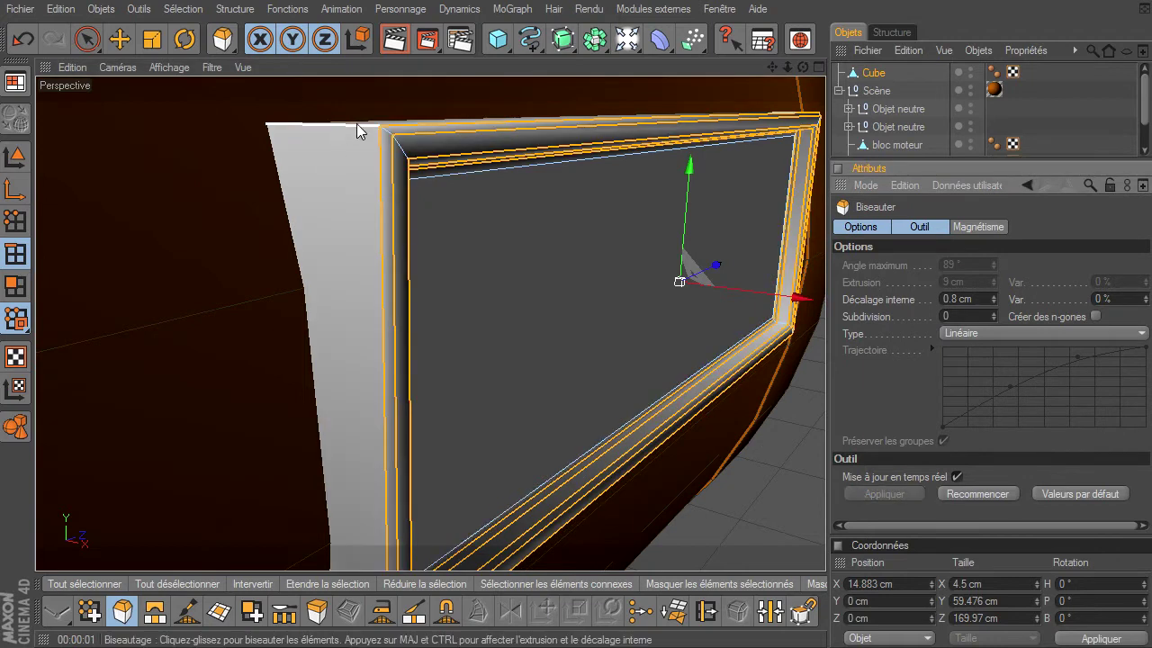
mouse_move(773, 68)
mouse_down()
mouse_move(826, 452)
mouse_move(764, 75)
mouse_up()
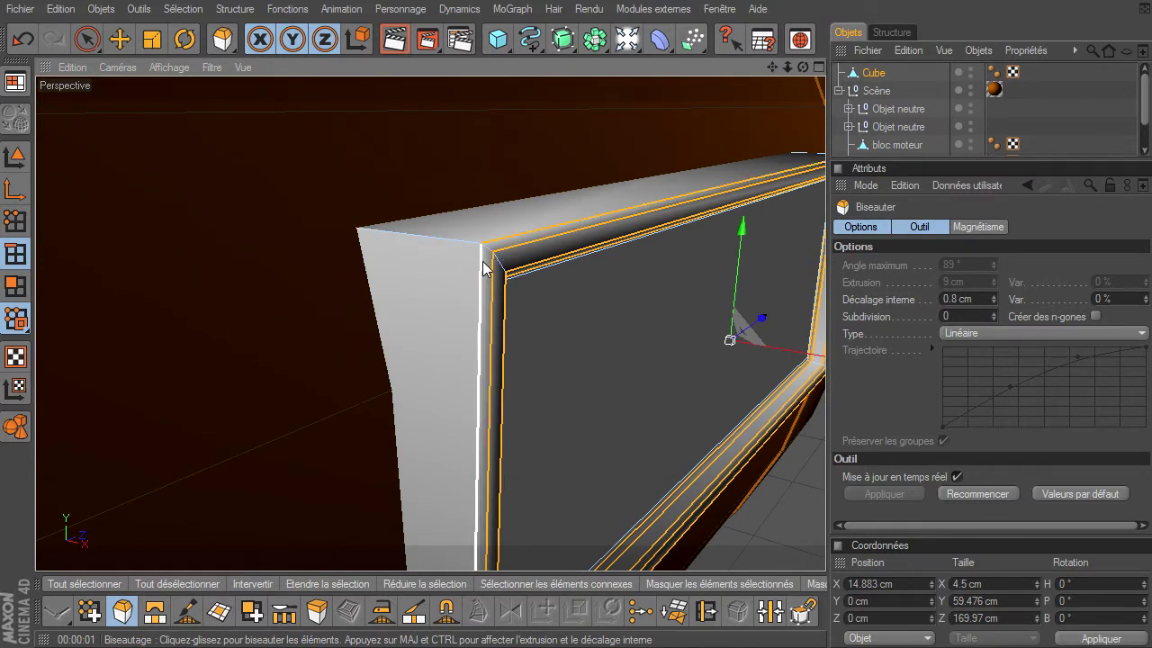
click(87, 38)
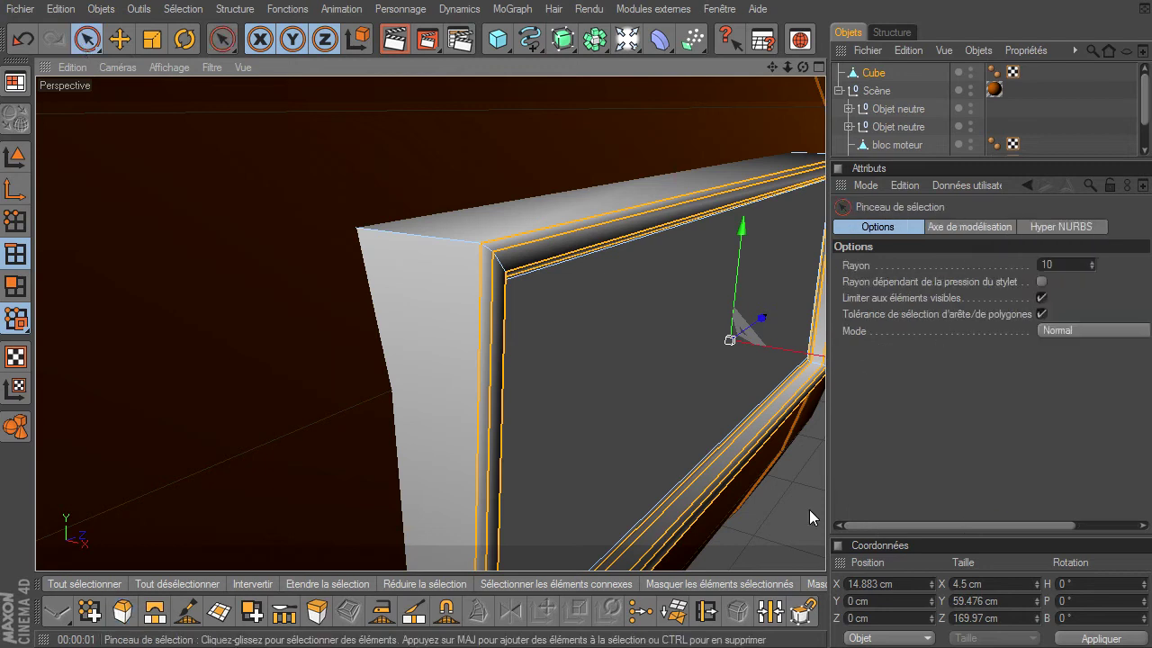
click(801, 508)
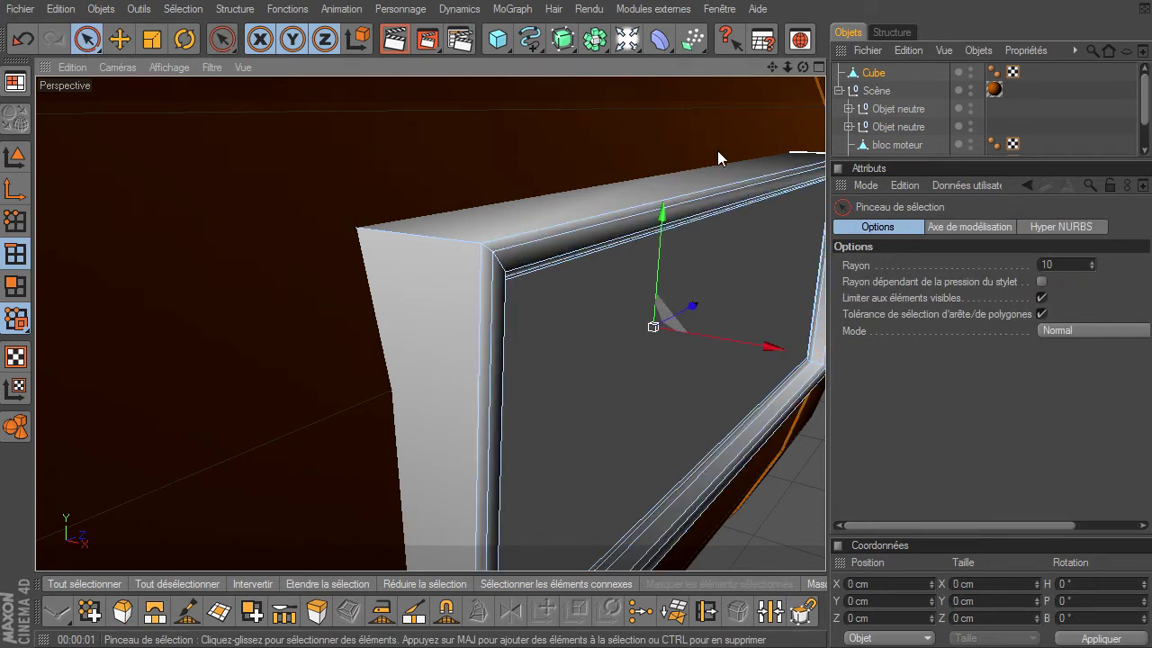
scroll(733, 150, down, 3)
drag(802, 69, 825, 453)
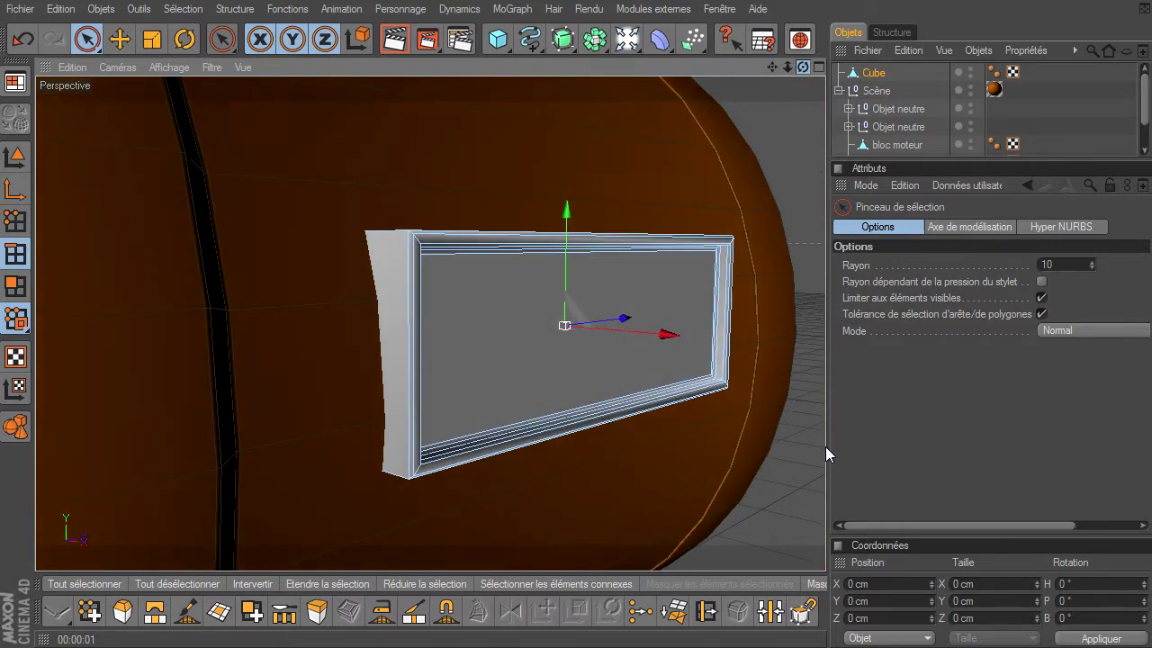
drag(825, 445, 825, 447)
scroll(554, 343, down, 2)
scroll(557, 339, down, 2)
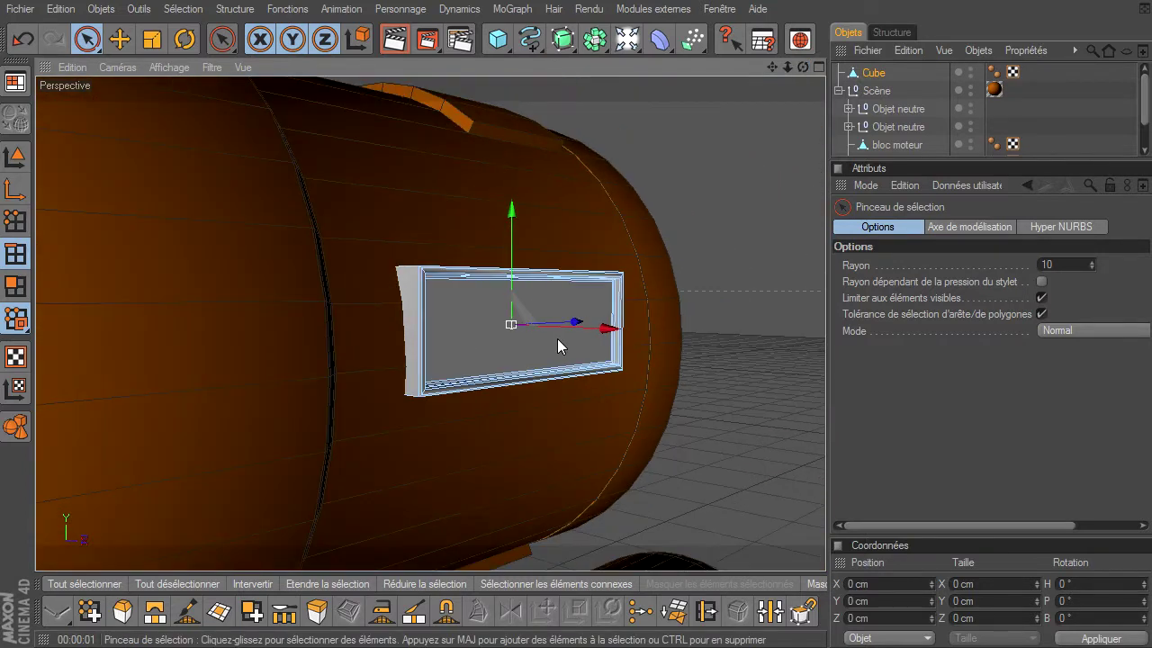
scroll(556, 336, down, 2)
scroll(556, 336, down, 2)
drag(531, 337, 517, 334)
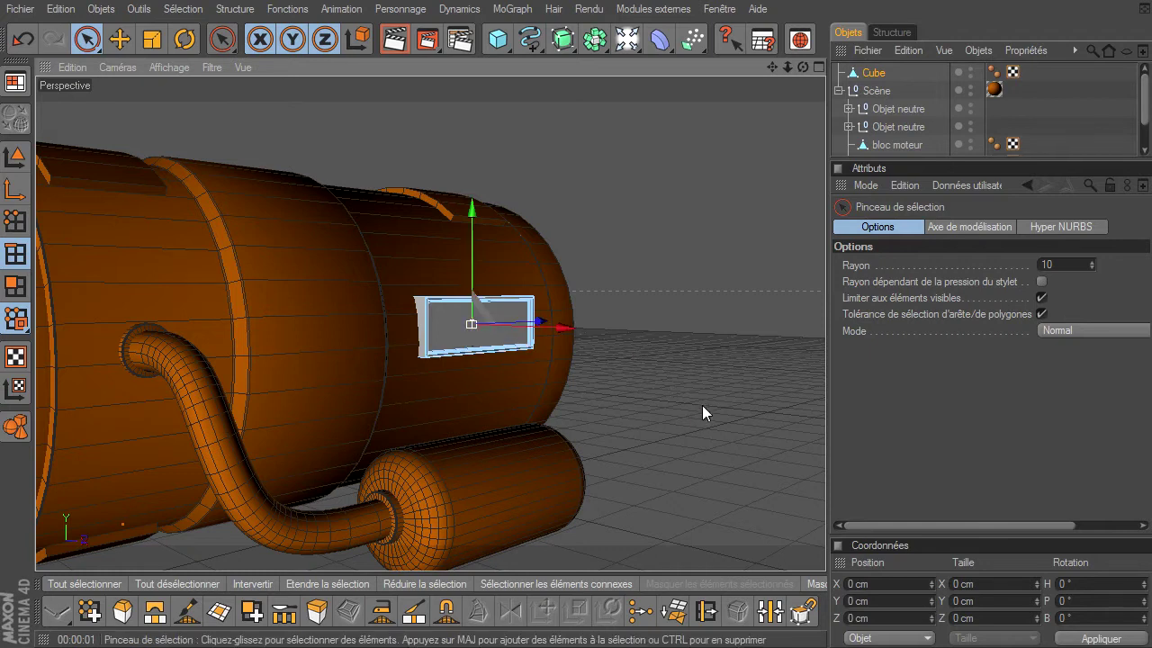
scroll(671, 390, up, 1)
scroll(669, 389, up, 2)
scroll(669, 388, up, 3)
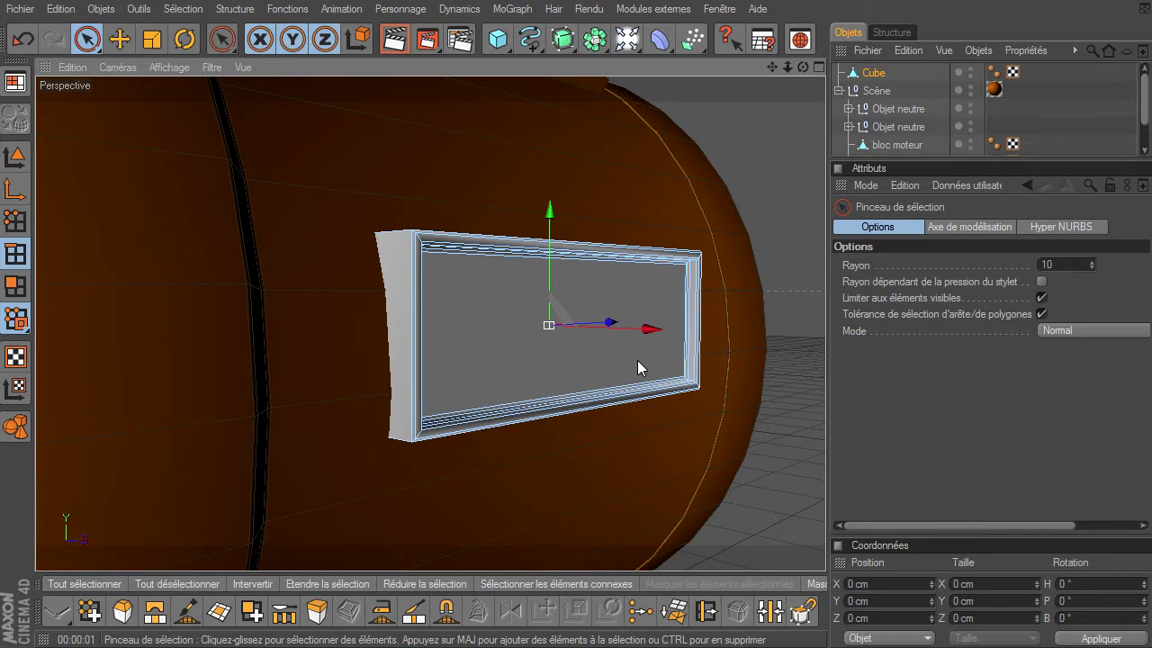
alt+drag(825, 445, 703, 289)
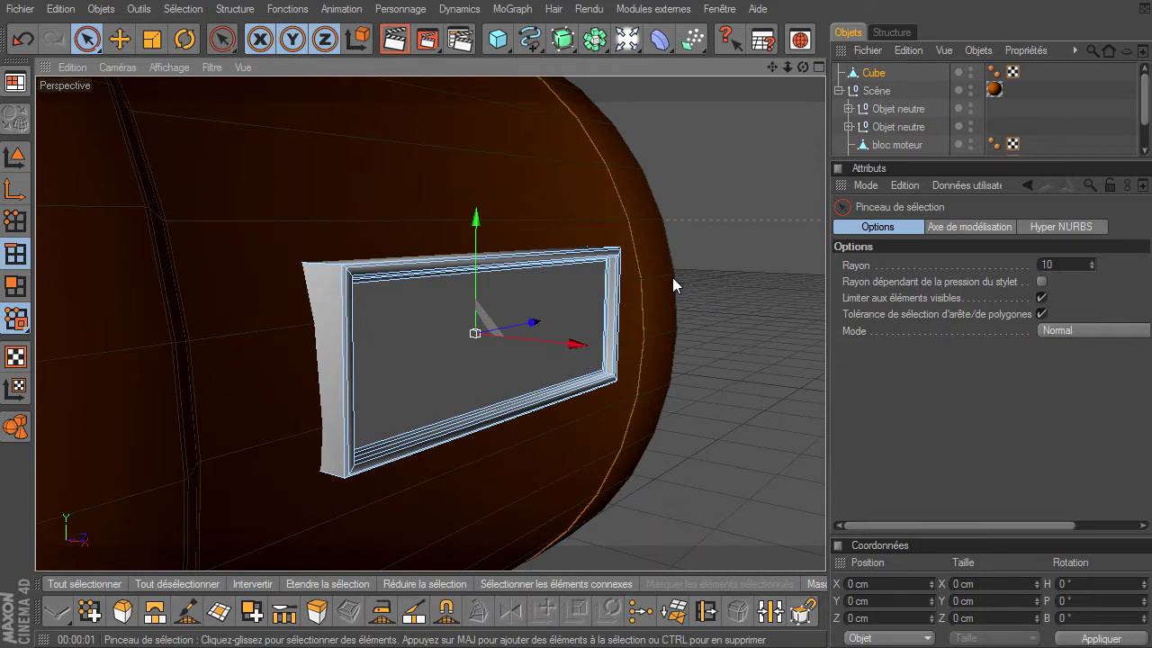
click(562, 39)
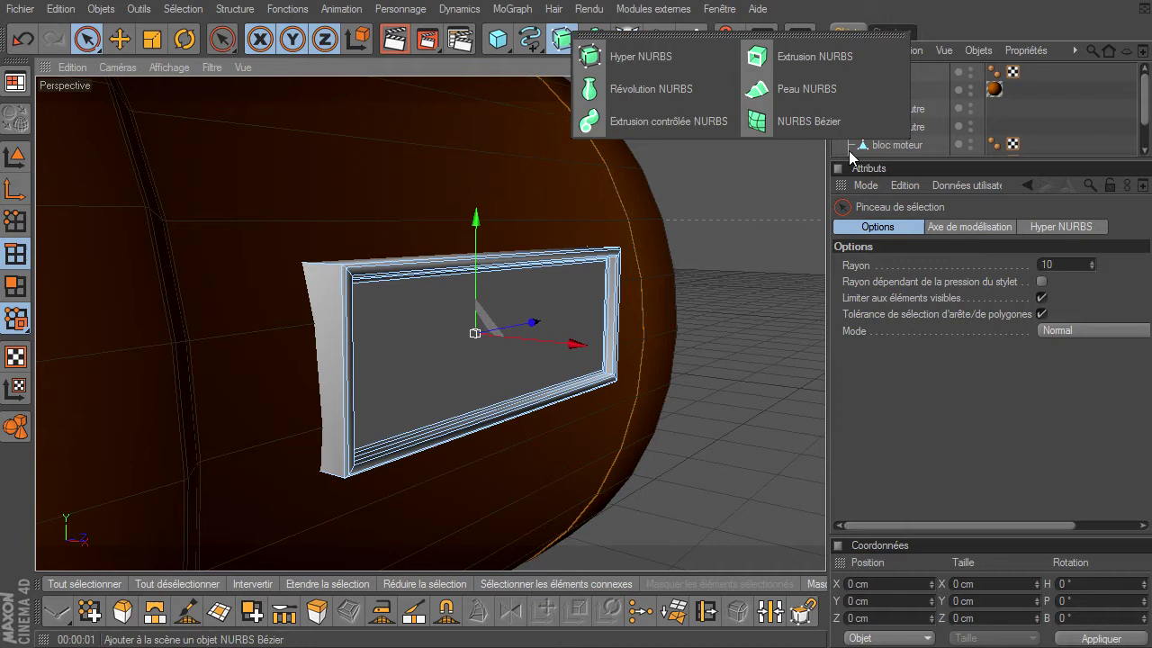
click(884, 346)
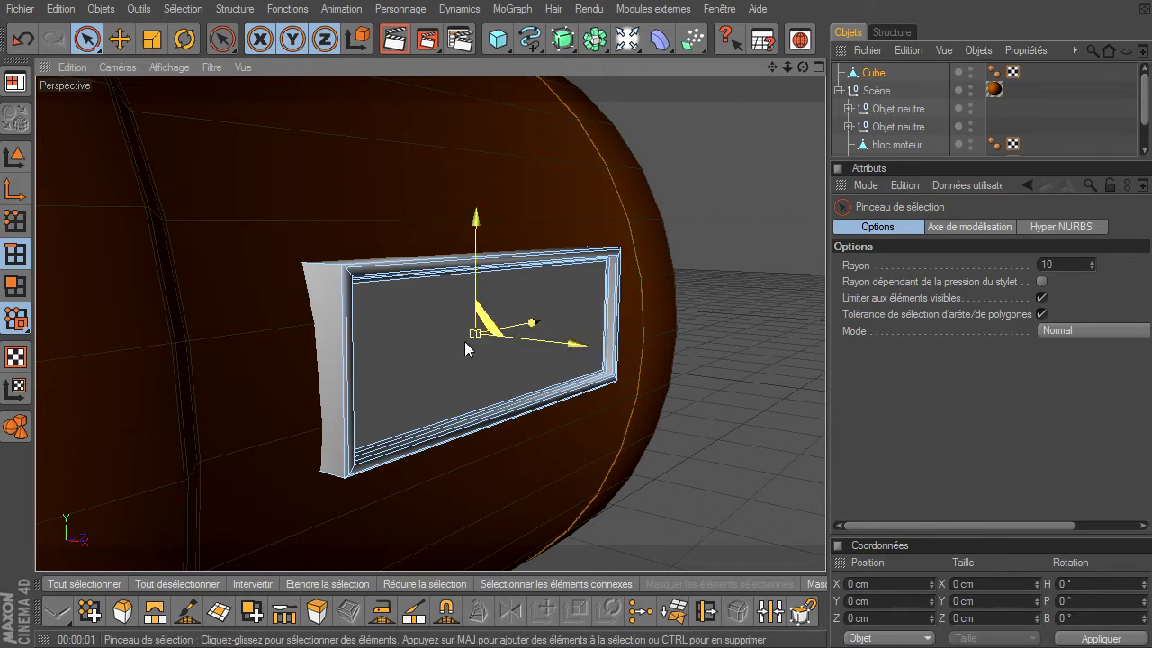
scroll(456, 342, up, 2)
scroll(456, 341, up, 2)
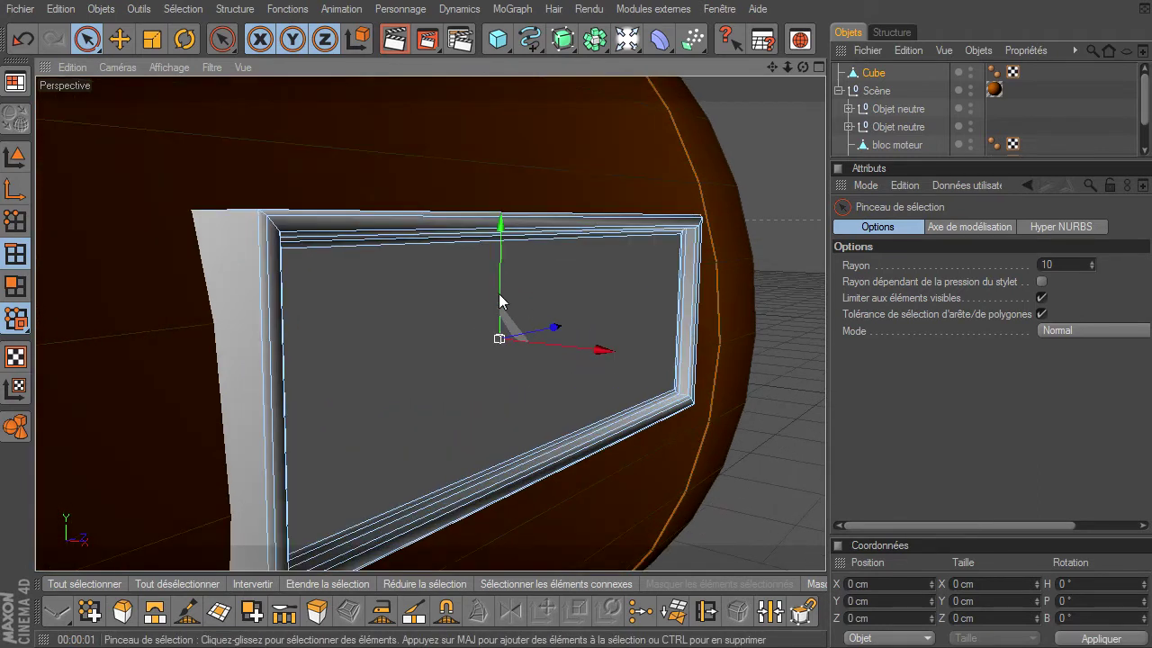
alt+drag(825, 445, 825, 446)
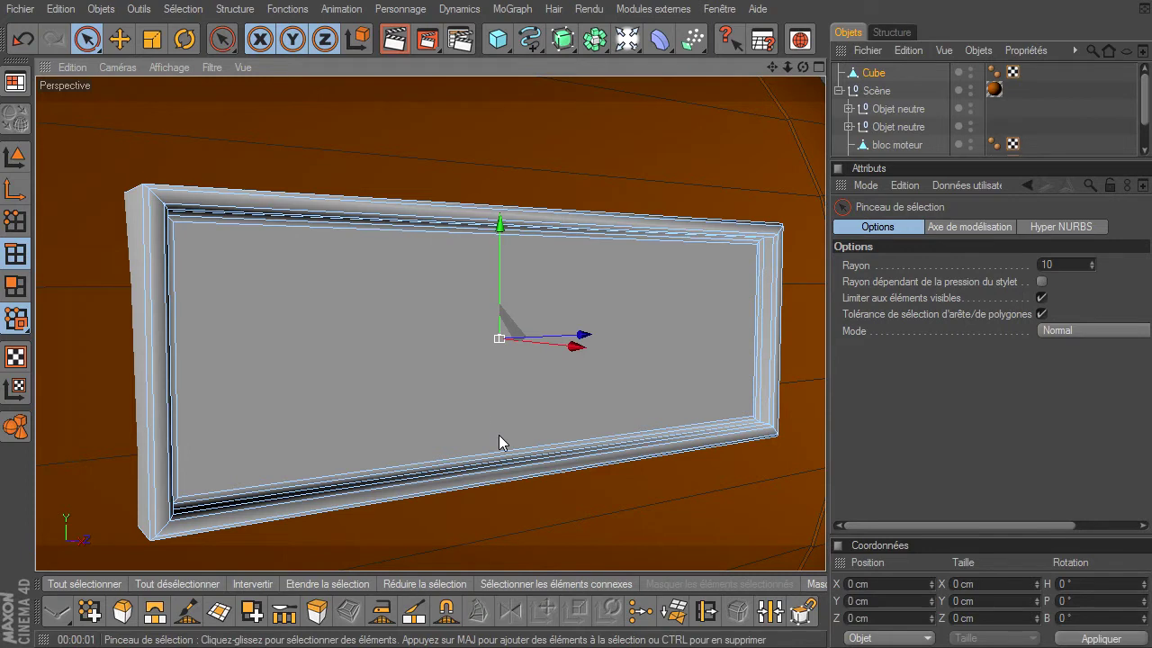
Step: Loop-select the frame's inner edge and convert it to Cube.Spline with Convertir les arêtes en spline
key(u)
key(l)
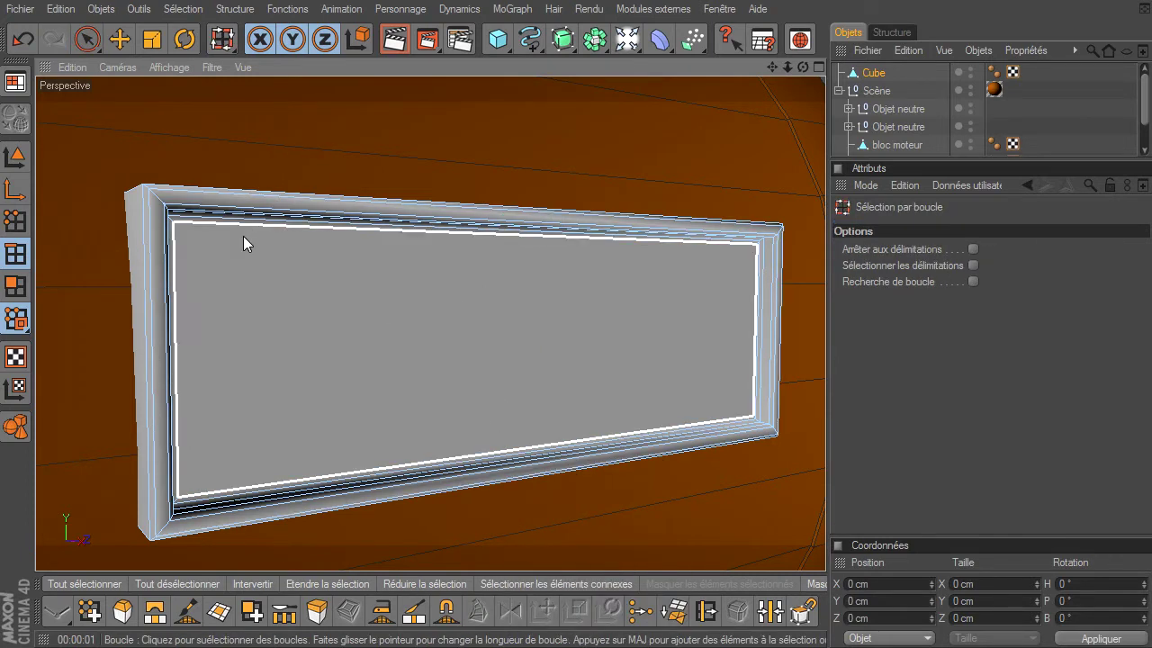
click(212, 231)
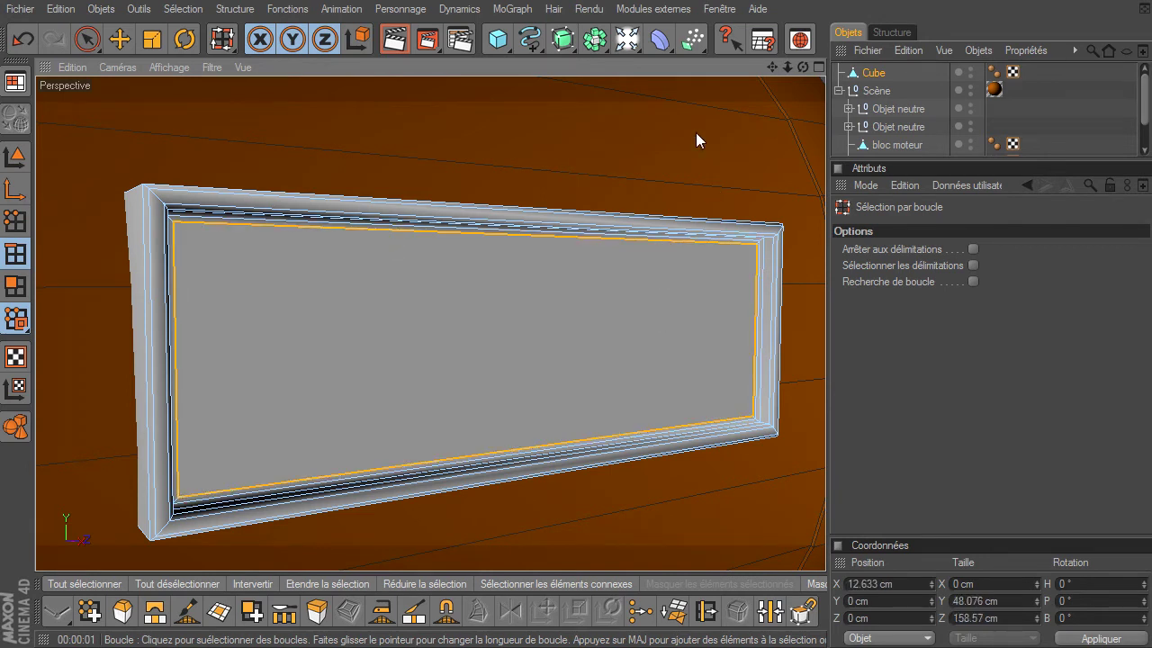
click(237, 9)
mouse_move(270, 34)
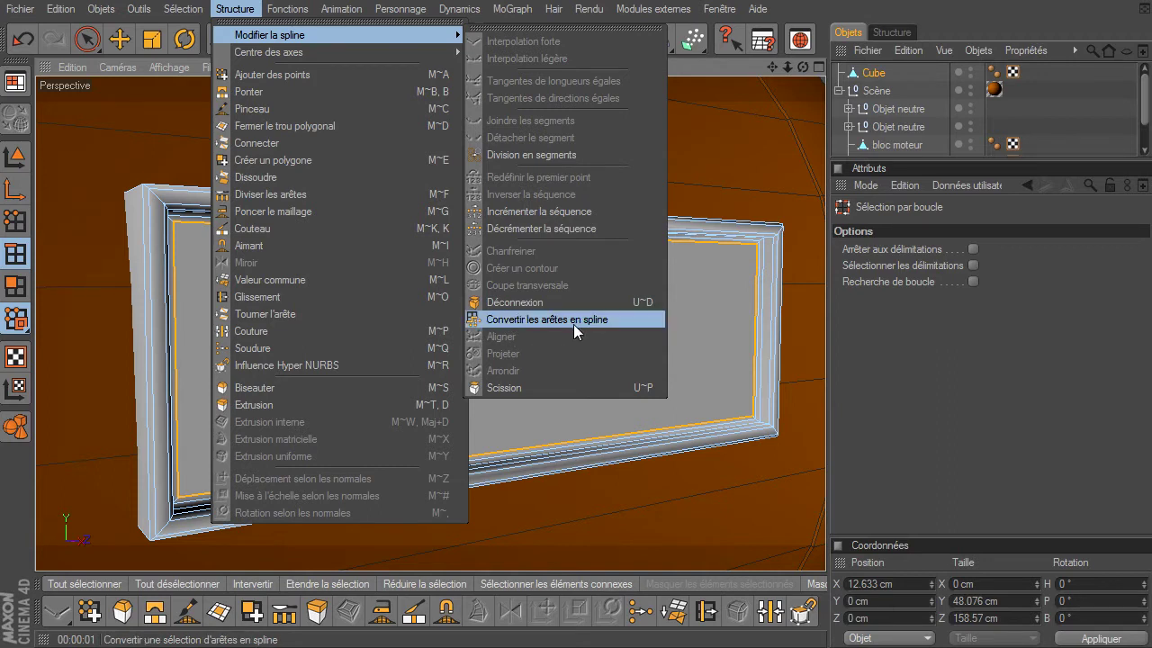
click(574, 324)
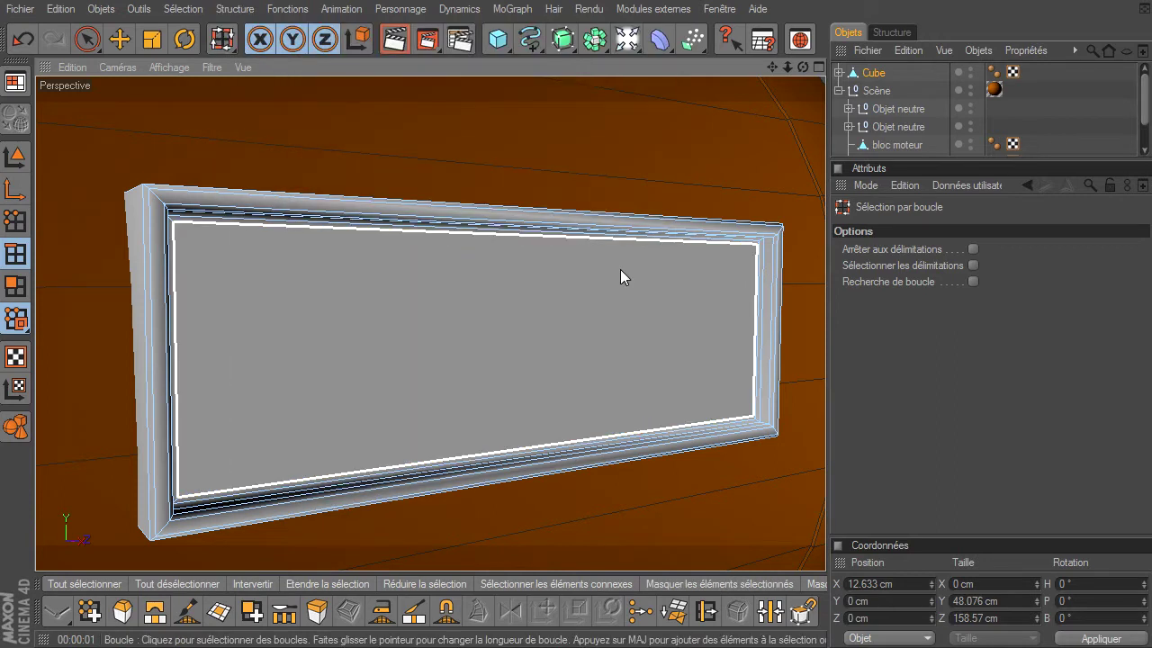
click(839, 73)
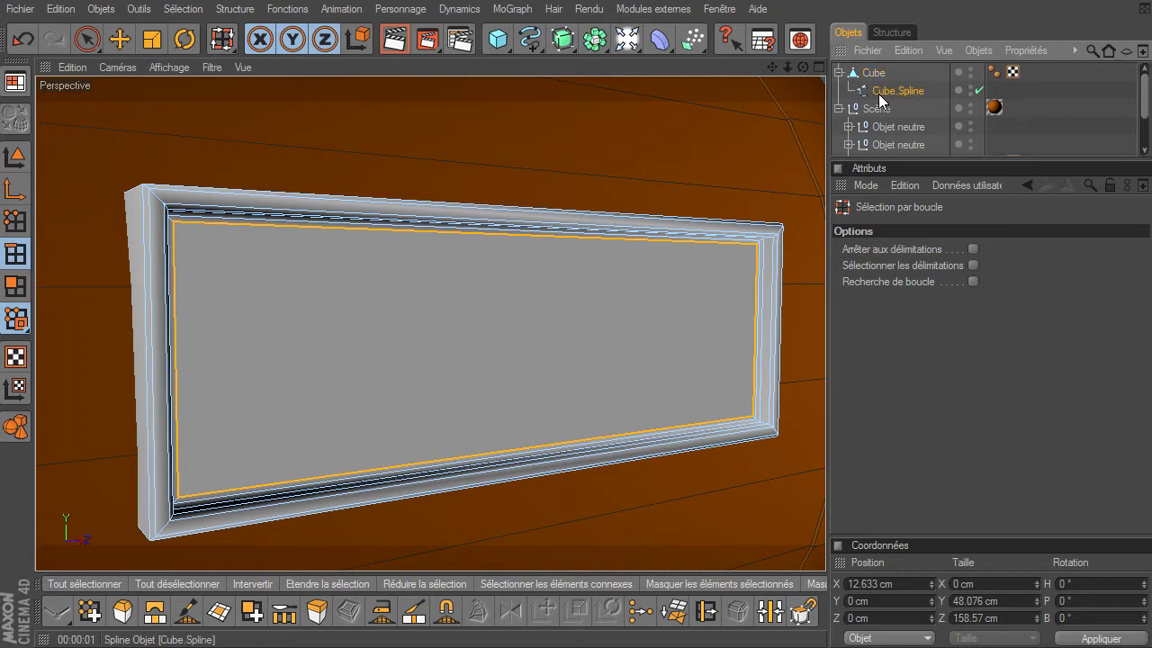
click(878, 92)
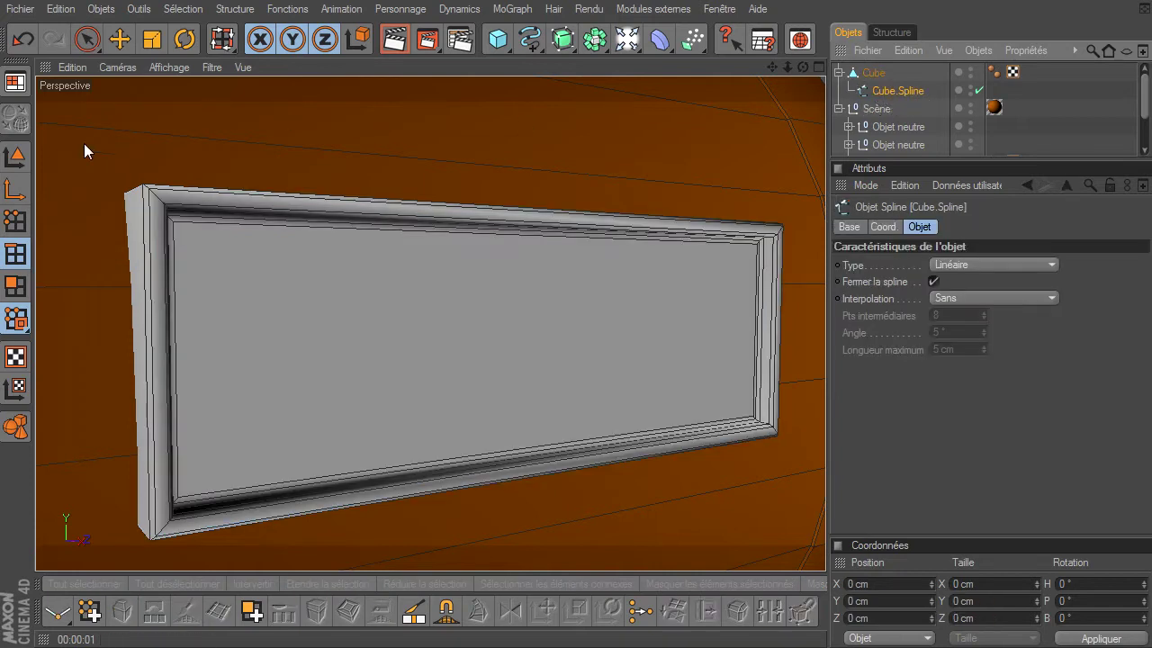
click(15, 157)
click(120, 39)
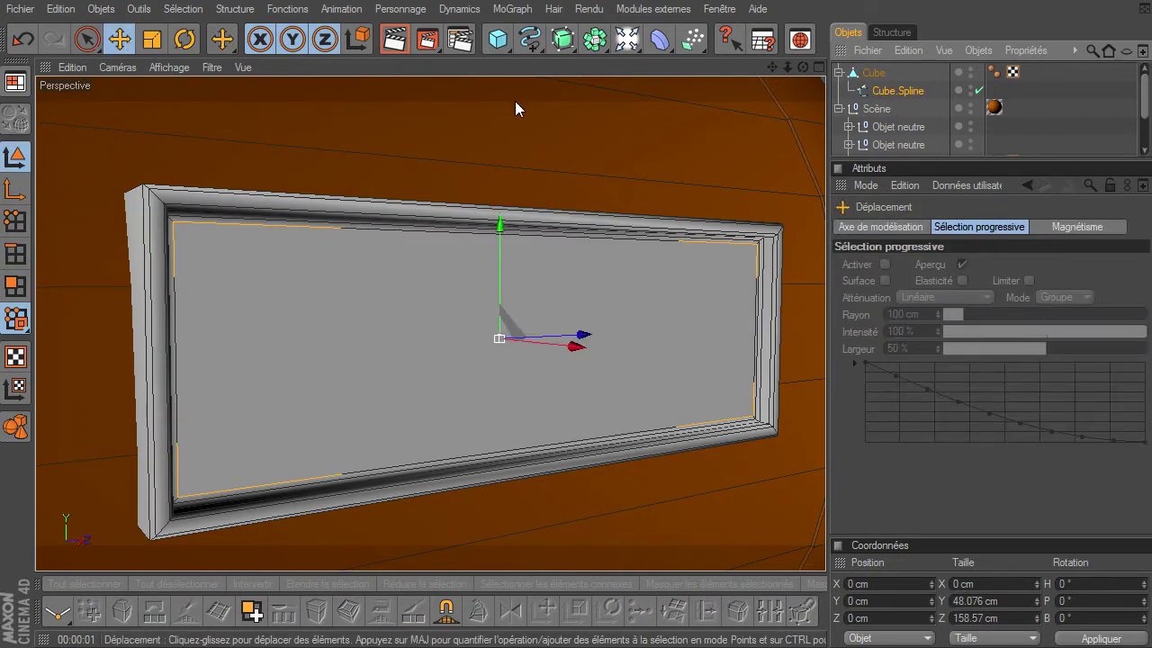
alt+drag(825, 446, 717, 339)
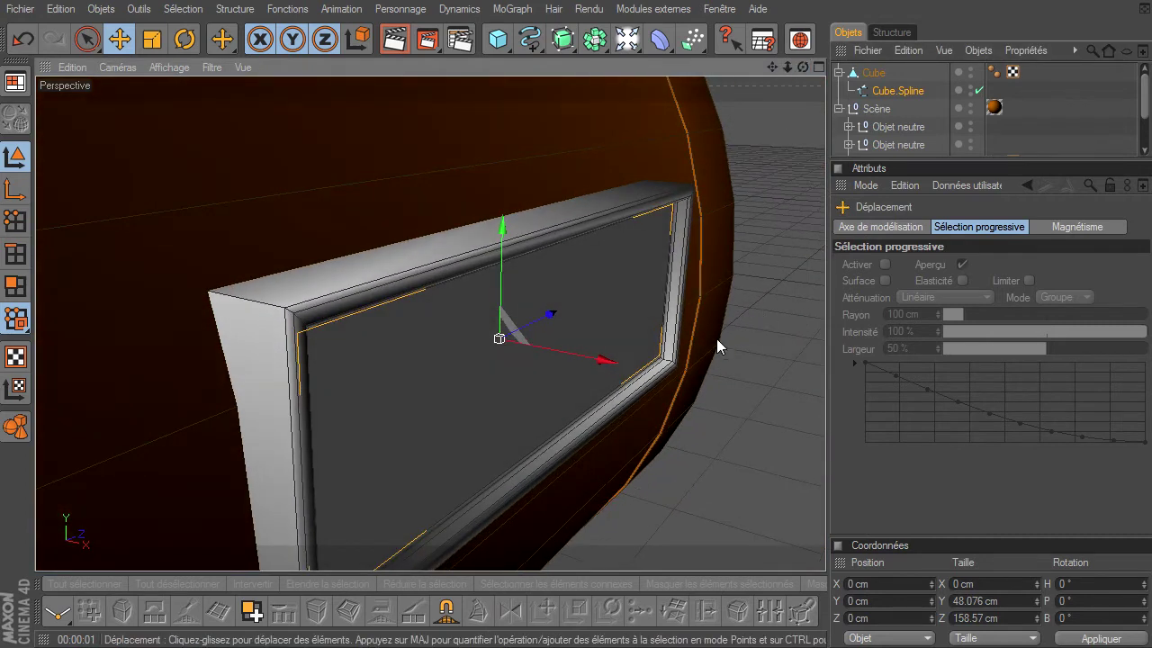
drag(593, 356, 679, 376)
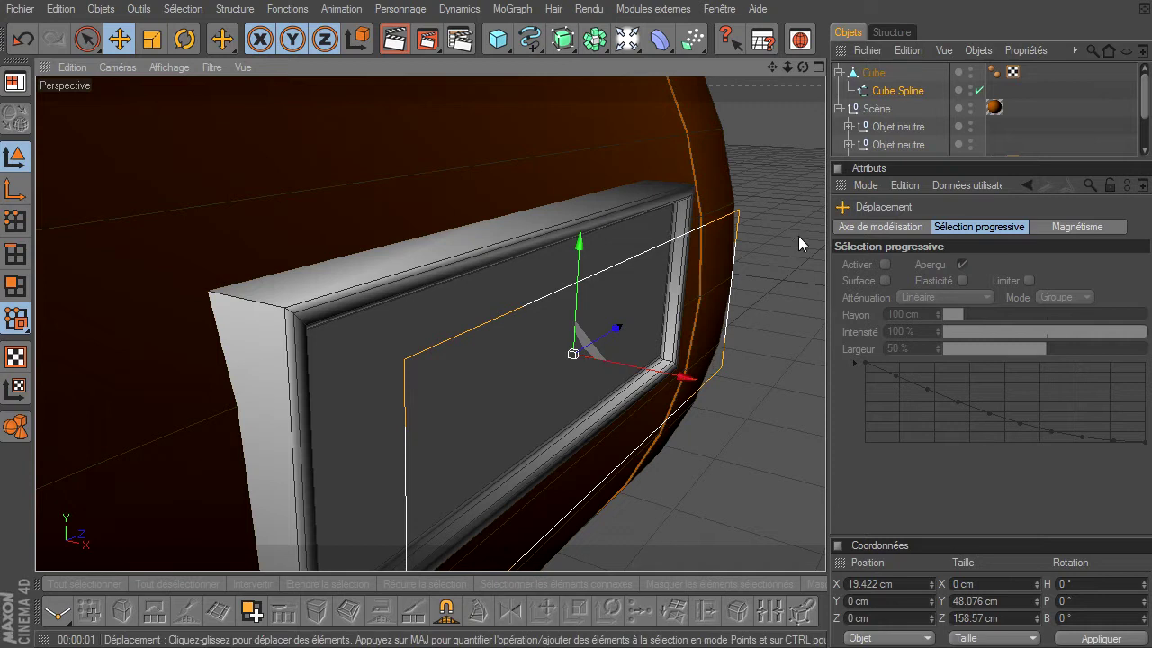
click(861, 171)
key(ctrl+z)
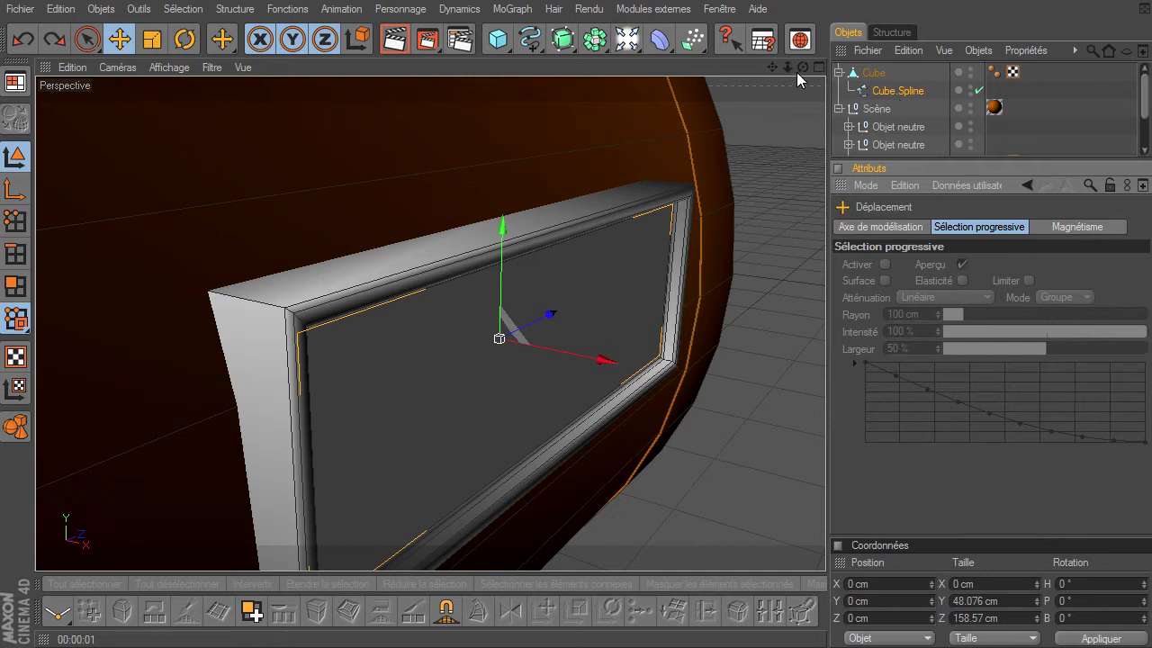
drag(797, 72, 637, 215)
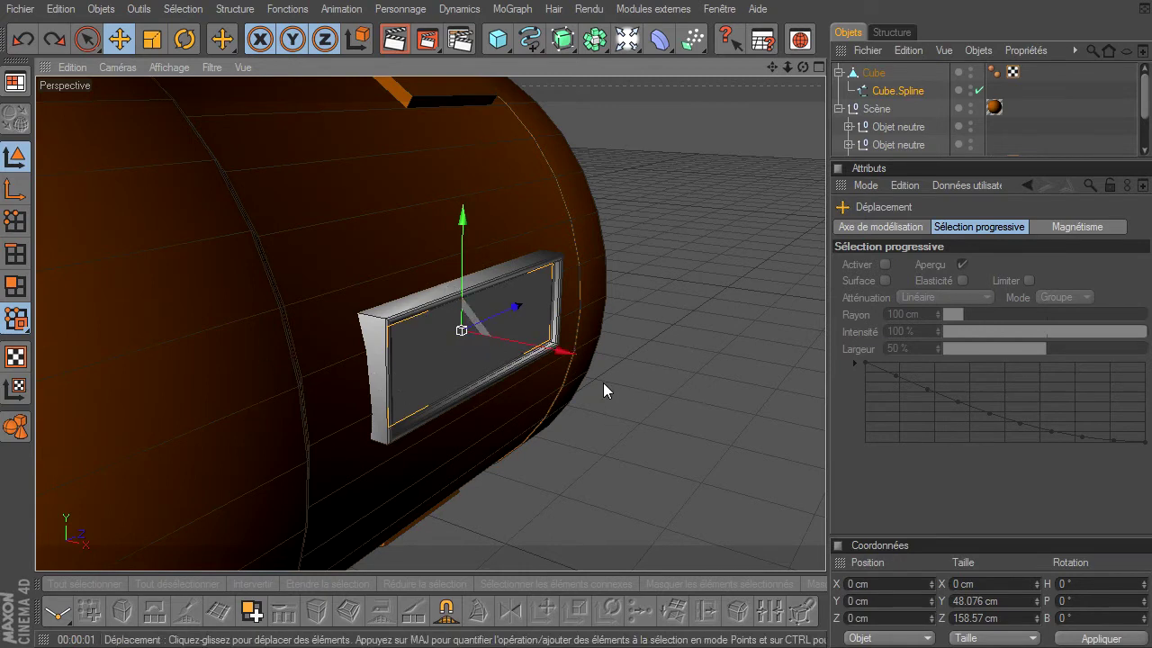
Step: Duplicate Cube.Spline and keep the copy parented under Cube
click(885, 92)
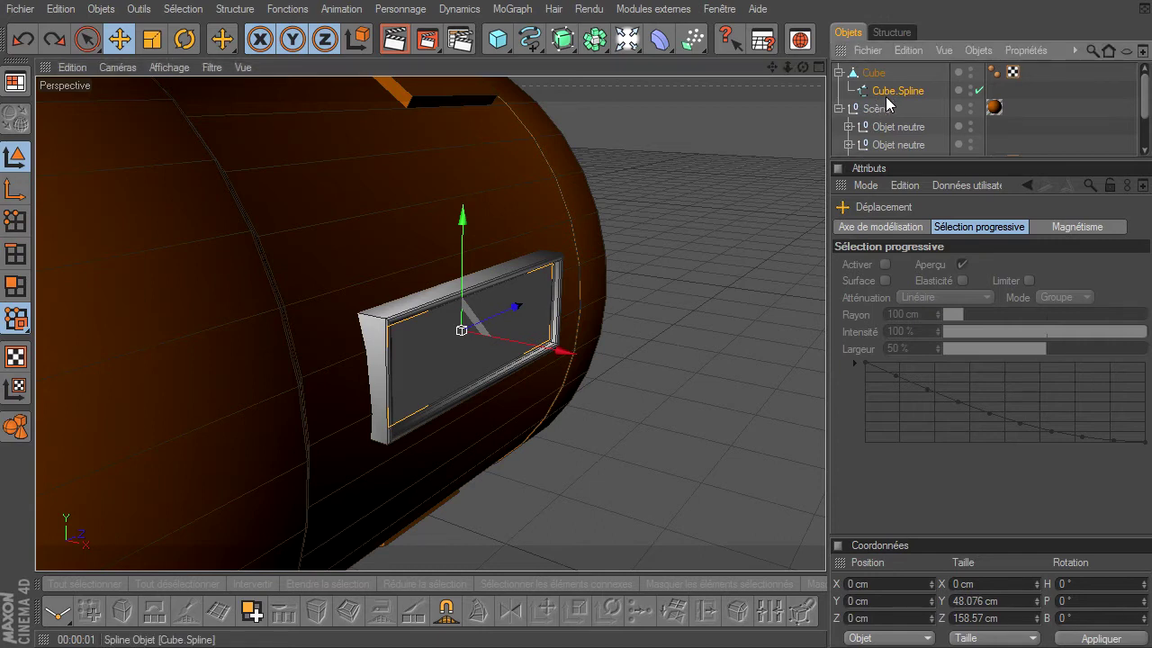
ctrl+drag(885, 105, 893, 96)
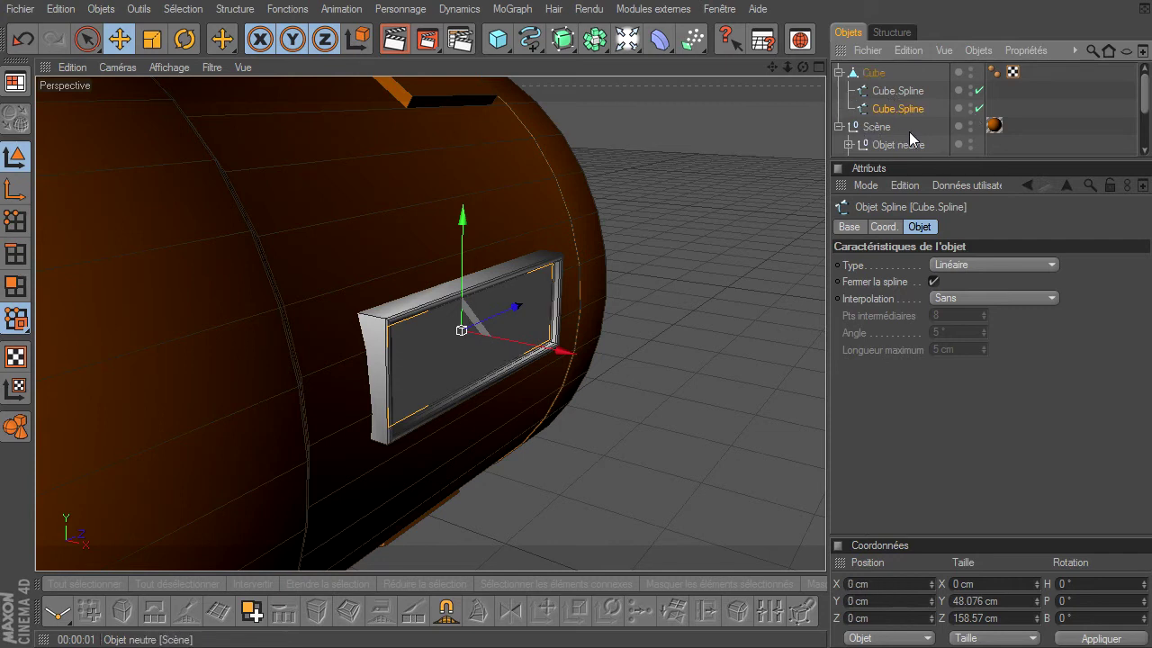
mouse_move(825, 445)
alt+mouse_down()
mouse_move(552, 333)
mouse_move(826, 446)
alt+mouse_up()
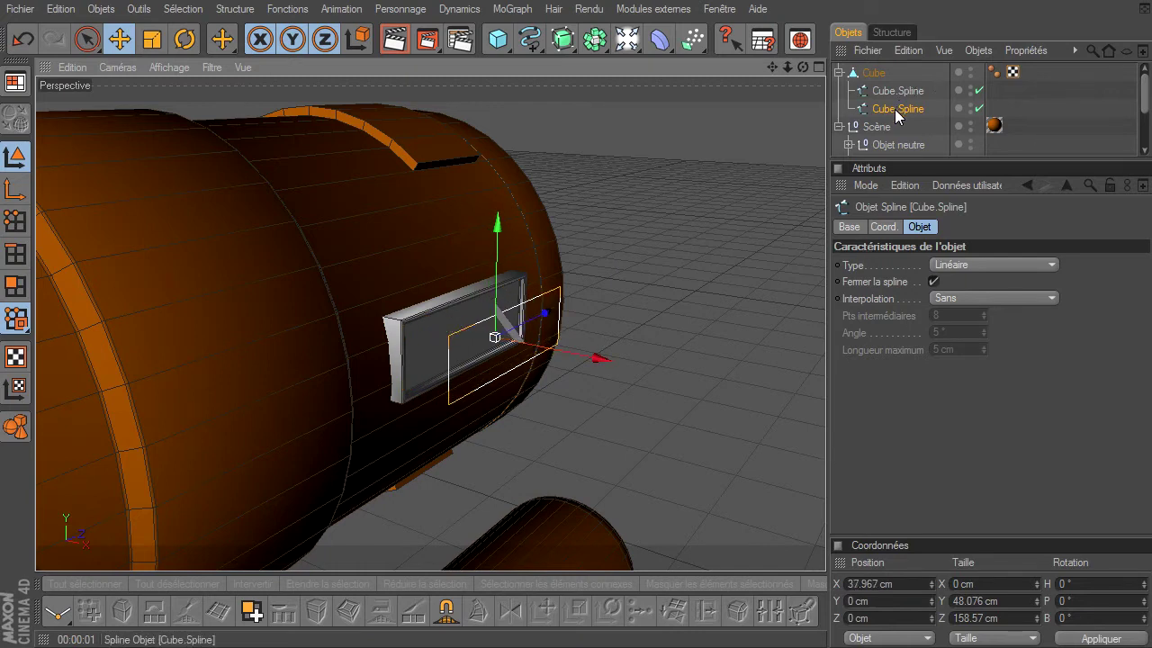
drag(898, 109, 890, 119)
drag(942, 160, 954, 280)
click(838, 144)
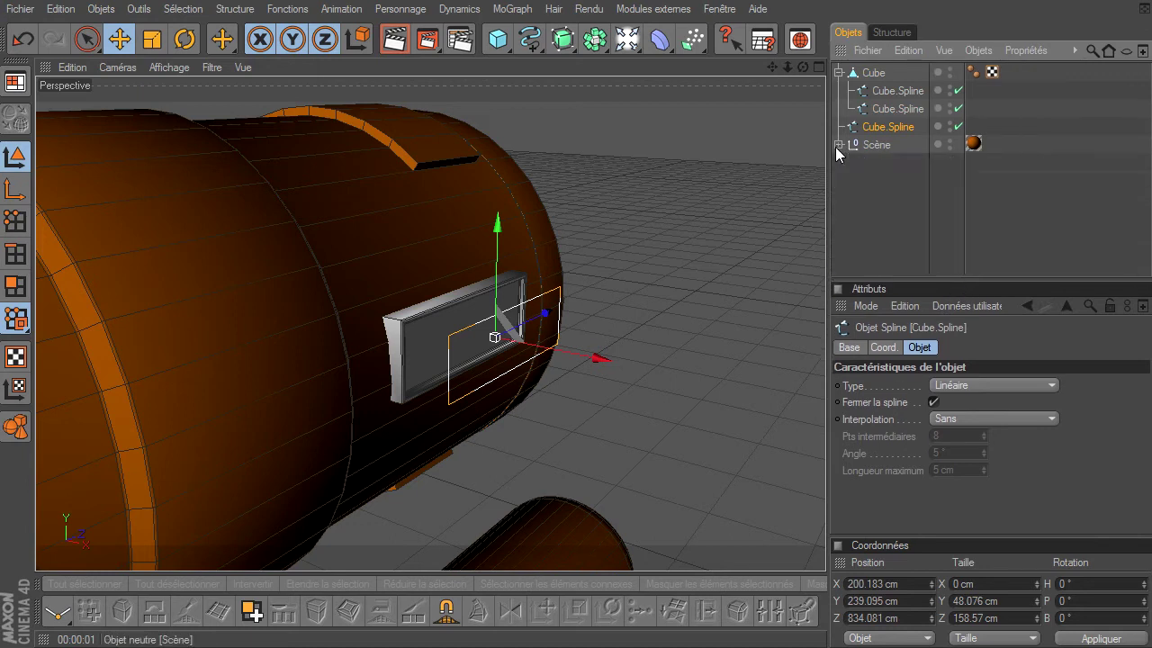
drag(897, 127, 910, 115)
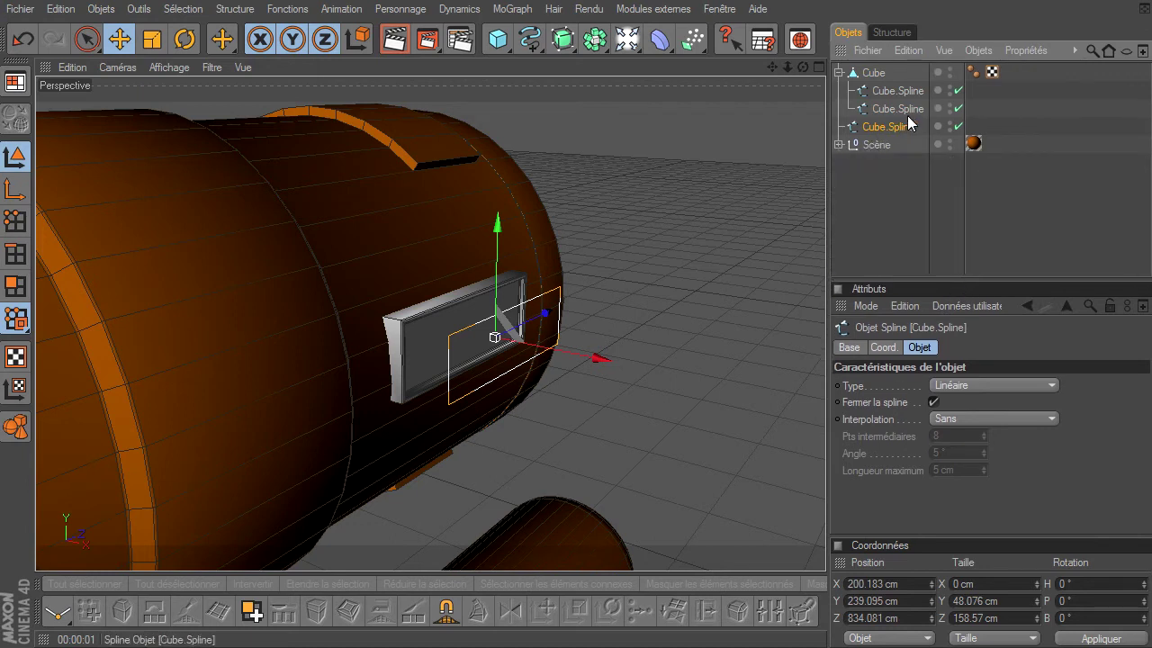
Step: Shift the copy along X, raise it, tilt it to B -34.072°, and push it about 28 along Z
drag(599, 358, 678, 374)
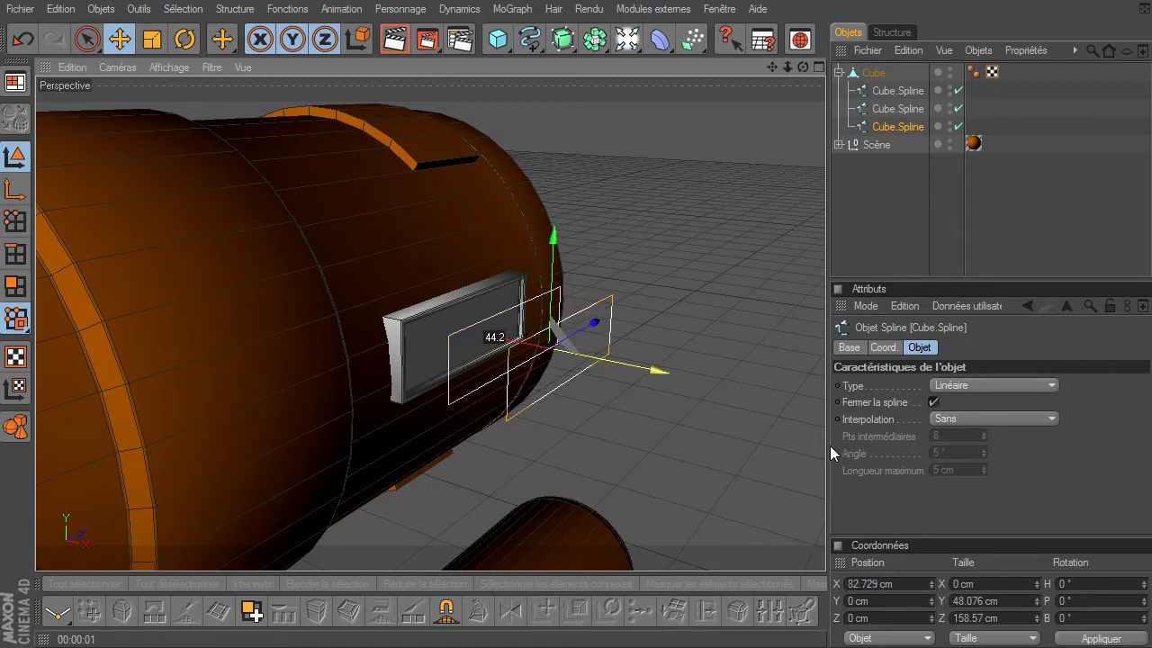
drag(583, 307, 582, 230)
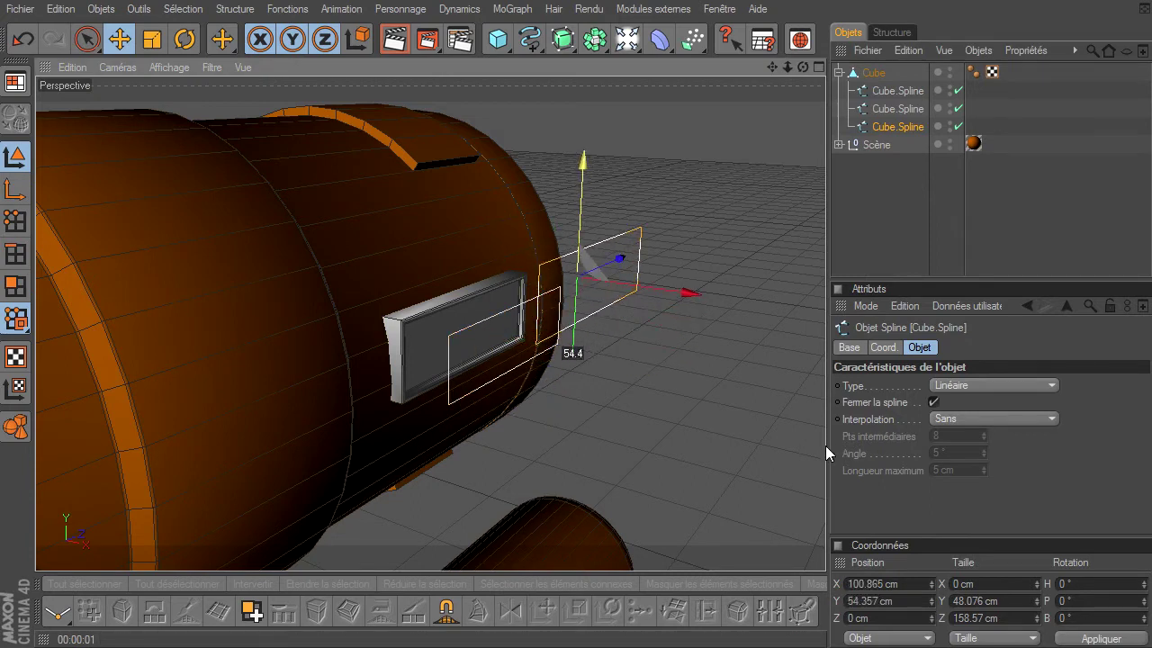
click(186, 36)
drag(628, 248, 617, 206)
drag(582, 277, 598, 263)
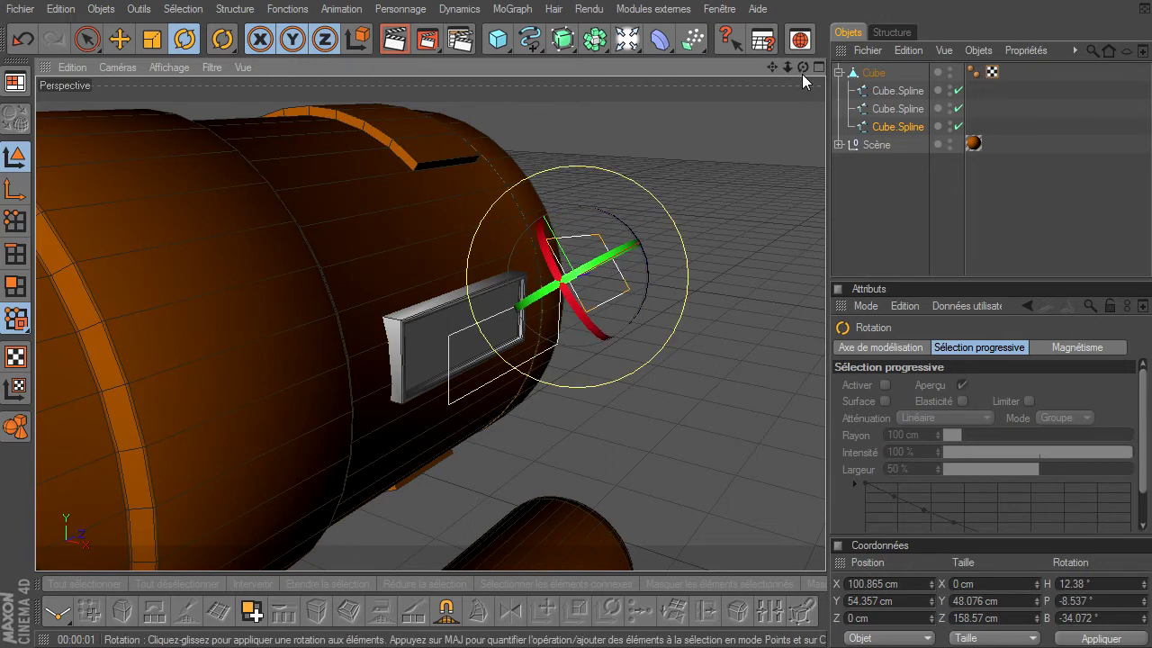
drag(803, 67, 397, 72)
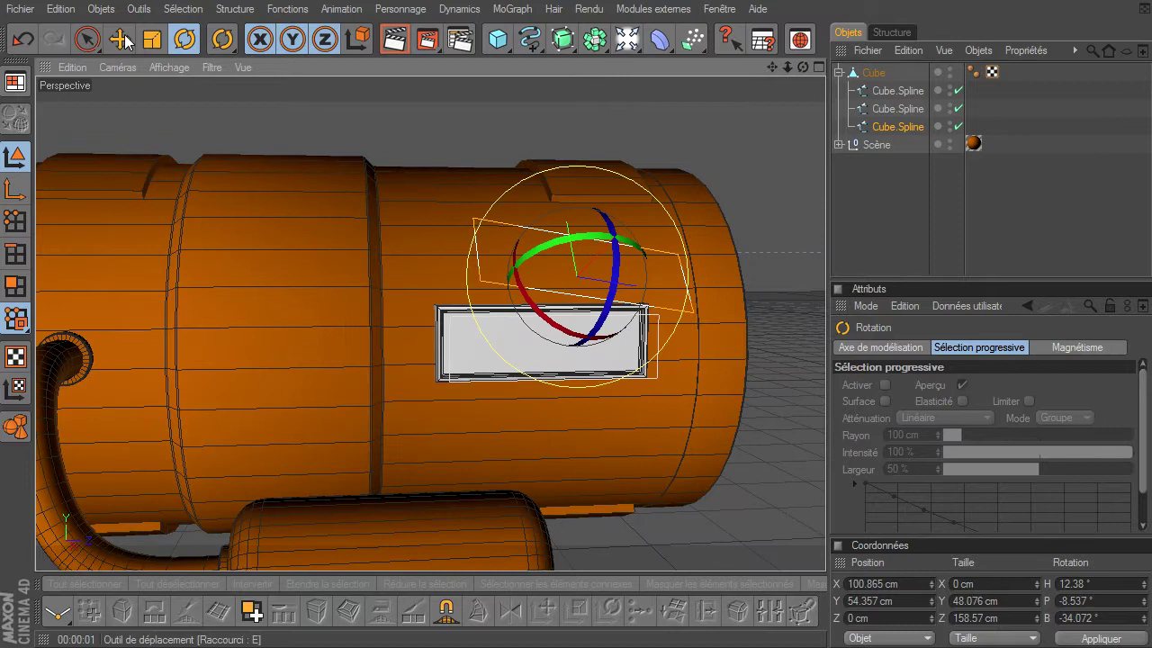
click(120, 39)
drag(628, 290, 826, 445)
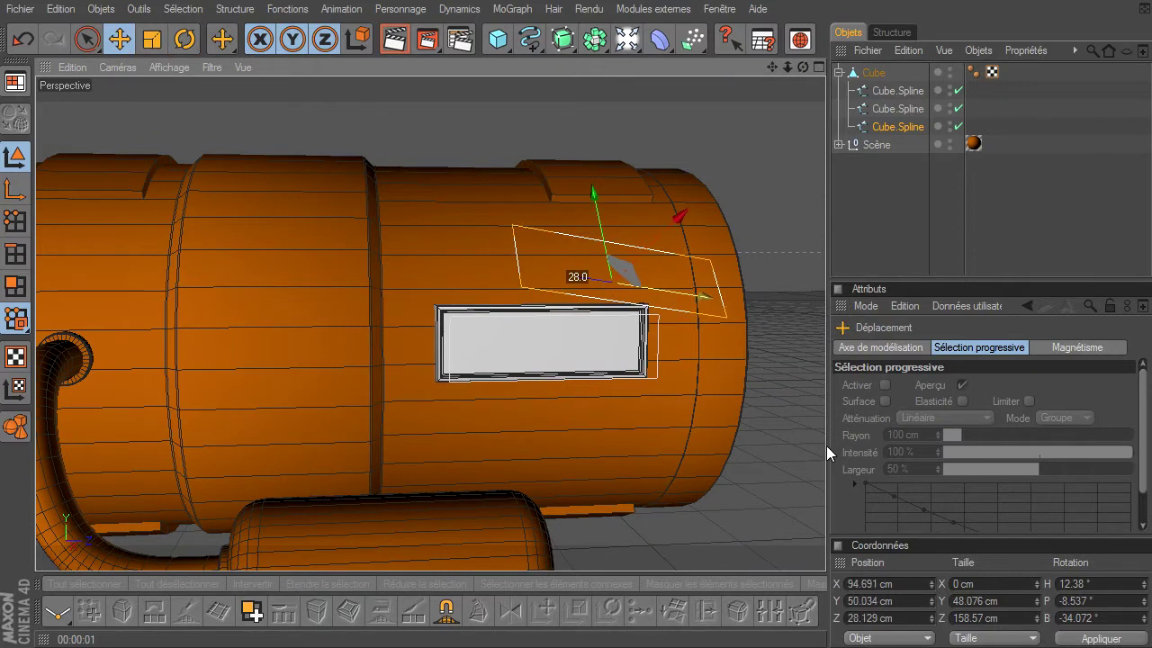
drag(787, 68, 818, 452)
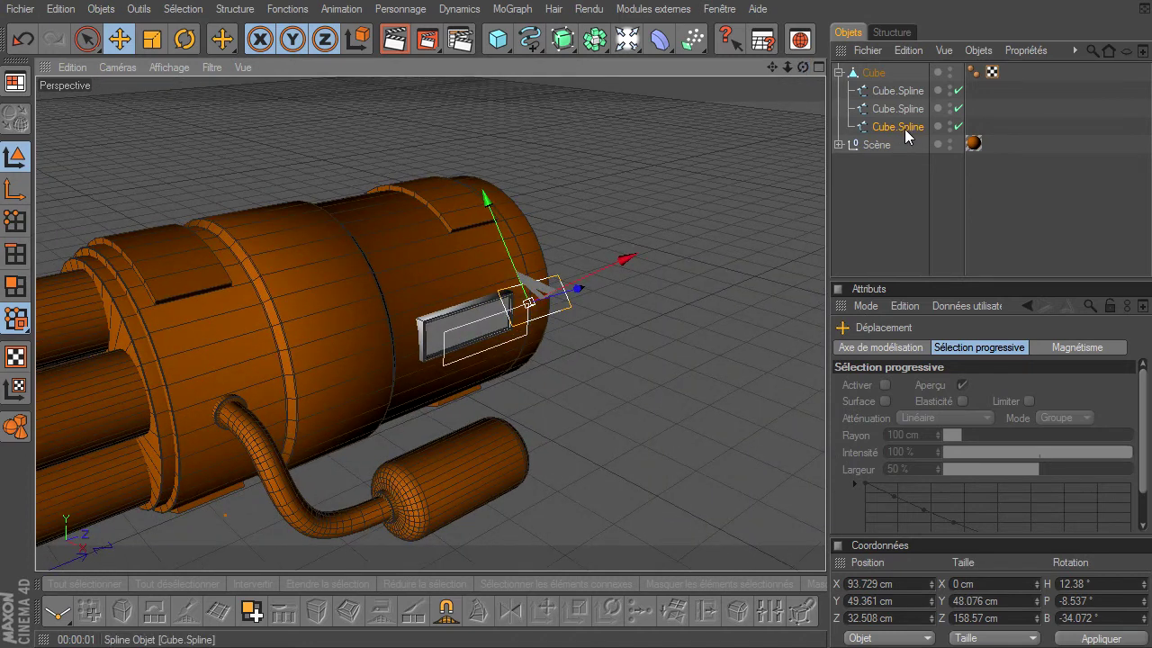
Step: Duplicate a spline, bank it -40°, raise it above the barrel, and parent it under Cube
ctrl+drag(906, 144, 905, 146)
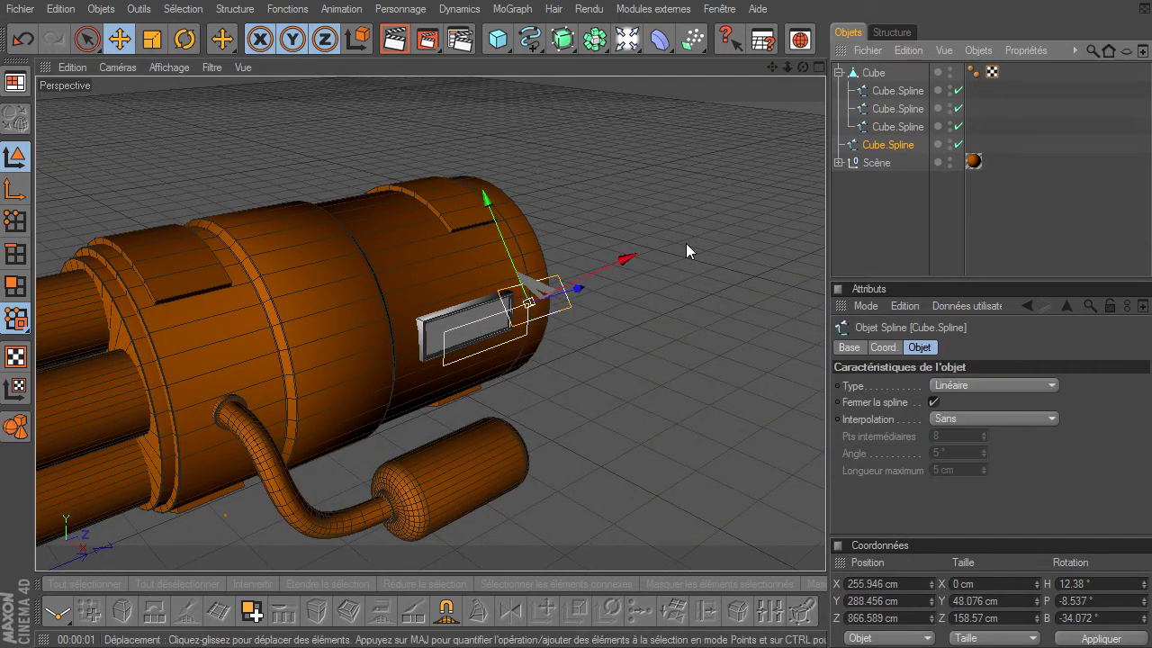
mouse_move(540, 297)
mouse_down()
mouse_move(596, 274)
mouse_move(585, 248)
mouse_up()
click(185, 41)
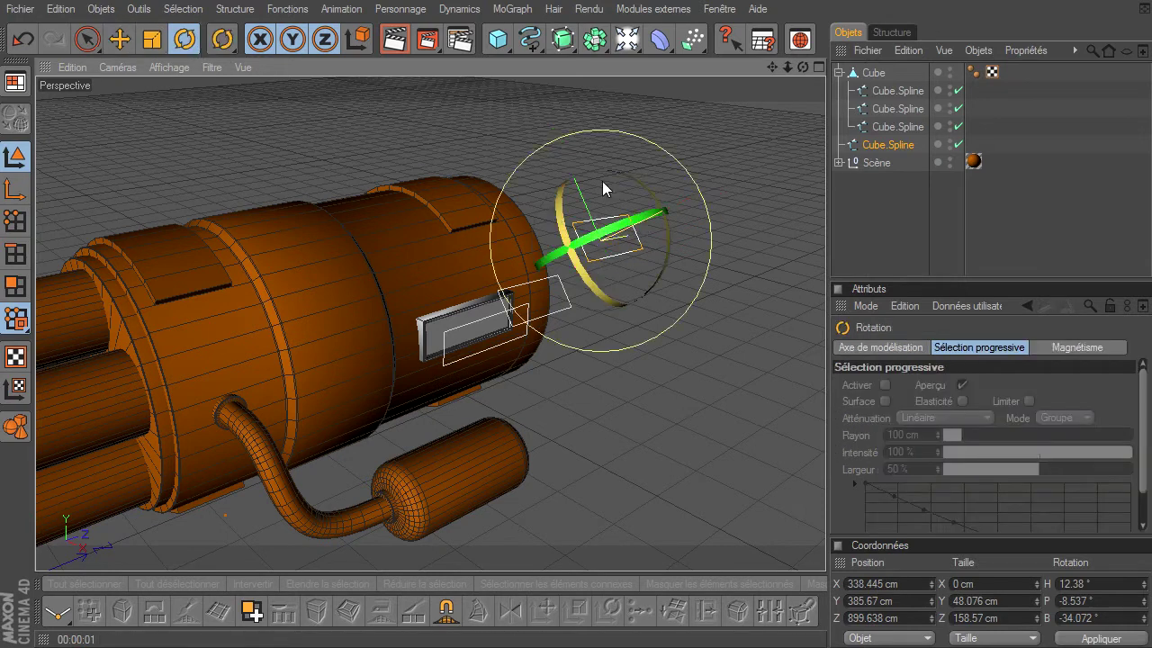
mouse_move(629, 177)
mouse_down()
mouse_move(578, 158)
mouse_move(584, 216)
mouse_up()
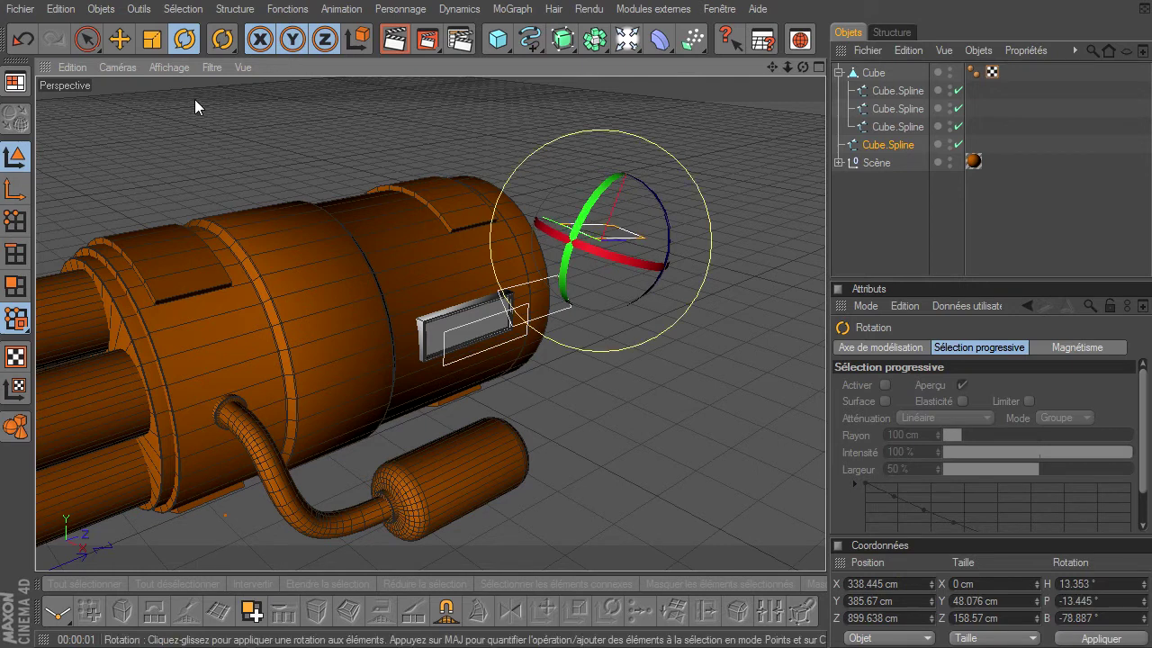
click(120, 40)
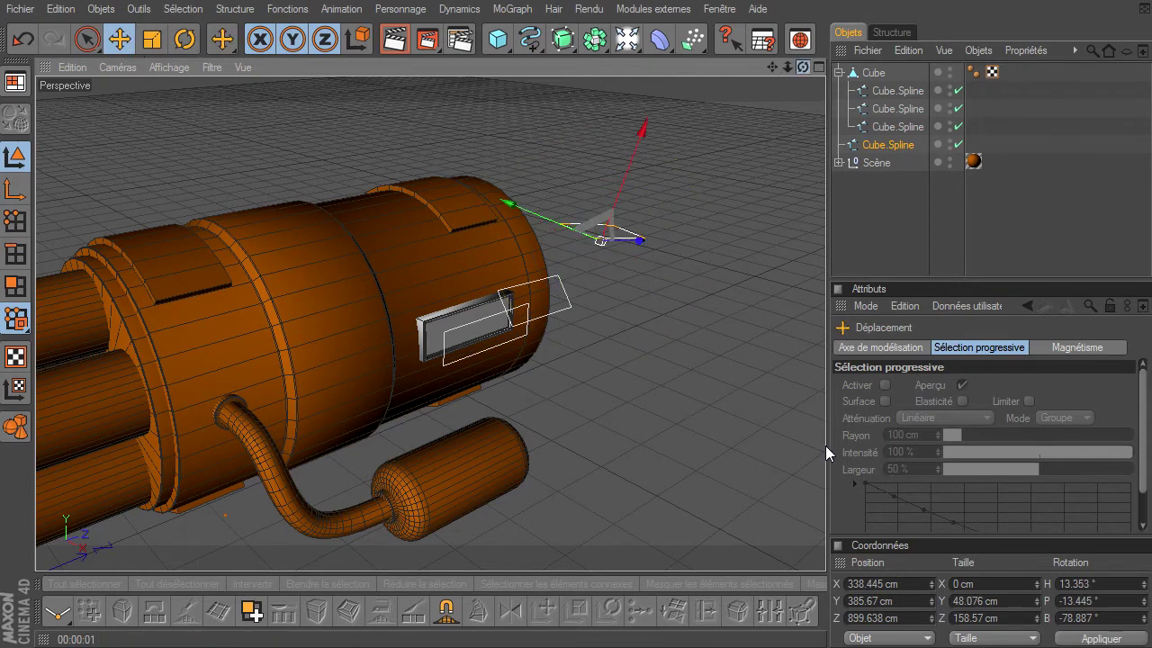
drag(697, 260, 738, 271)
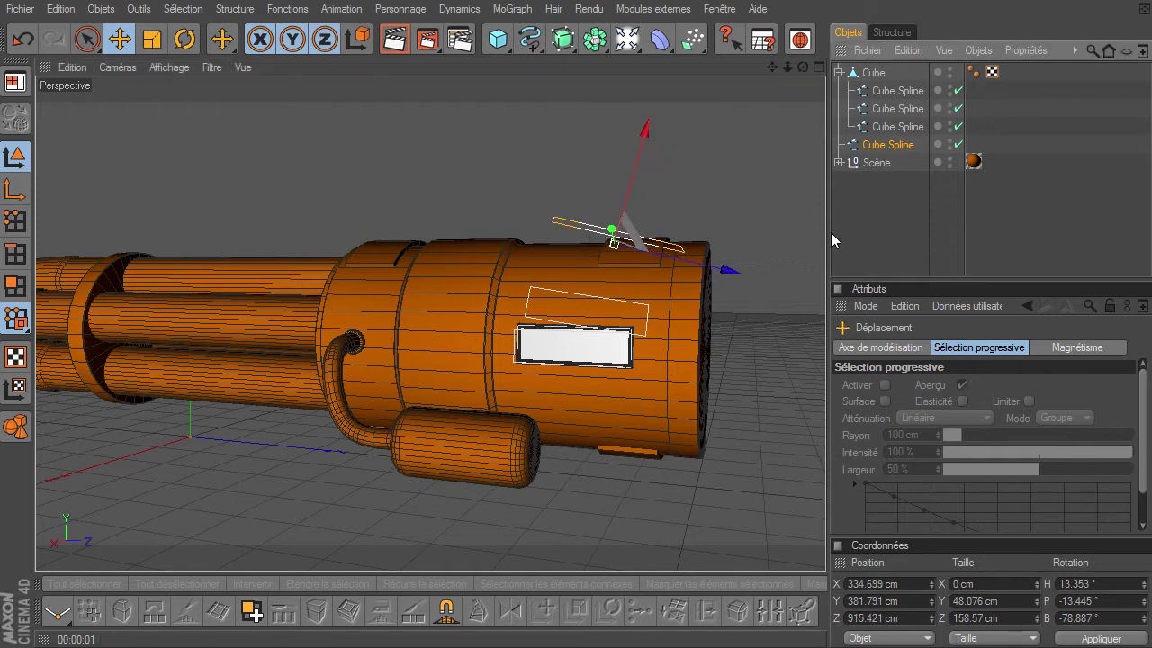
mouse_move(884, 149)
mouse_down()
mouse_move(891, 137)
mouse_move(888, 154)
mouse_move(866, 74)
mouse_move(808, 437)
mouse_move(825, 446)
mouse_move(667, 164)
mouse_move(577, 128)
mouse_up()
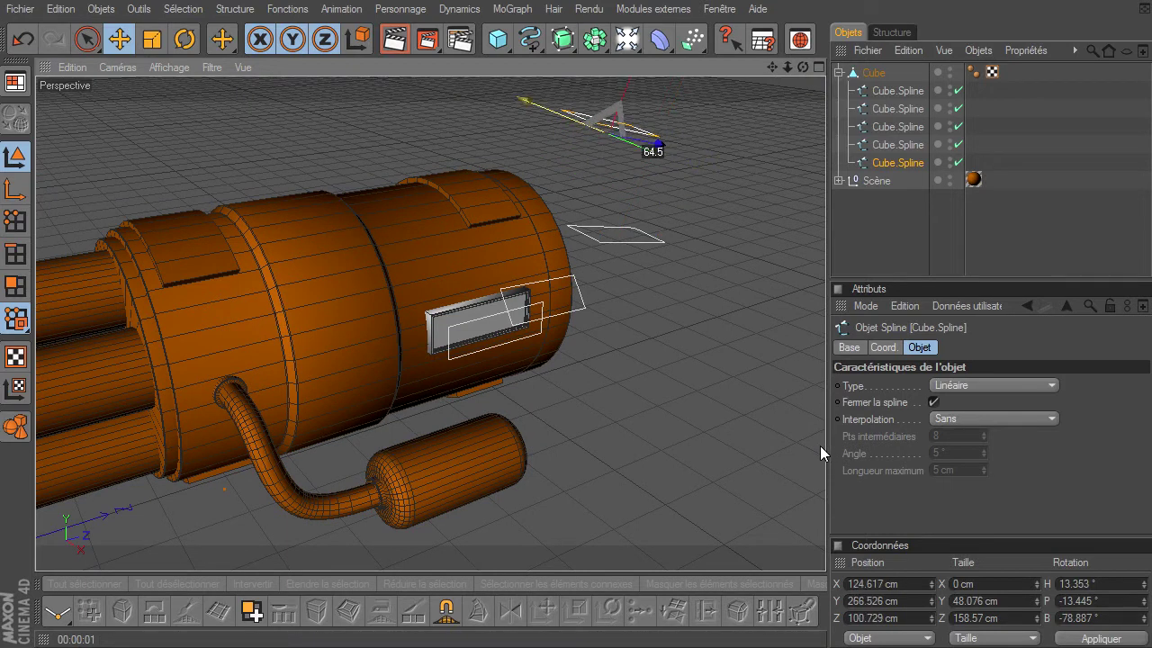
Step: Bank the new copy a further -50° to B -130.647°
click(186, 40)
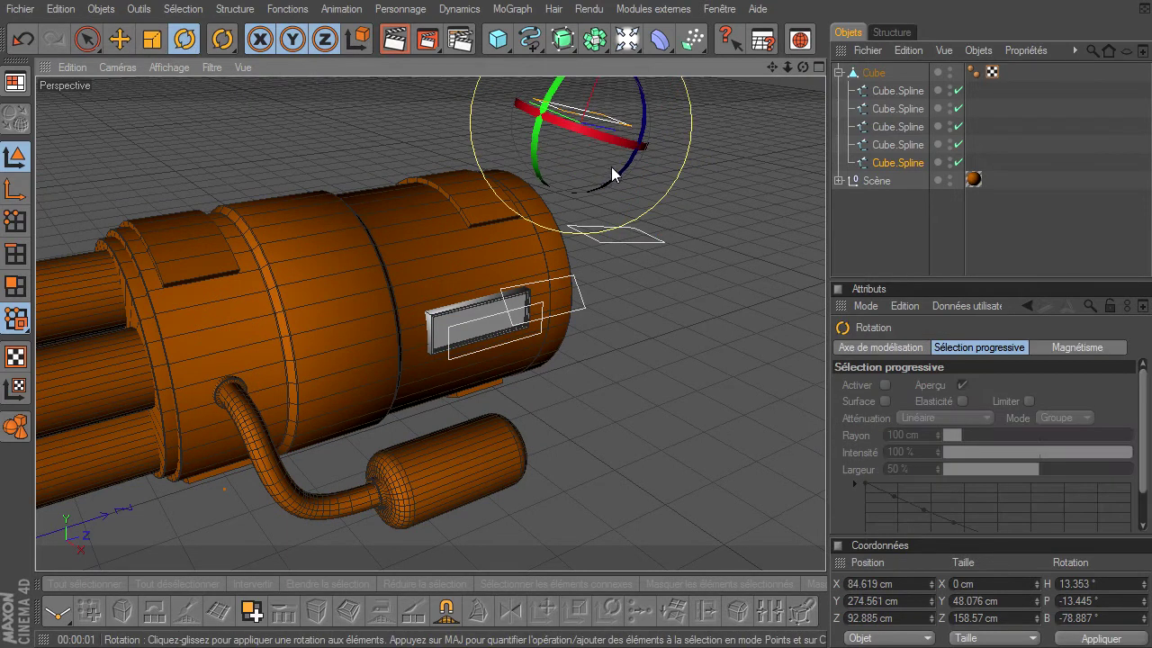
drag(617, 169, 638, 120)
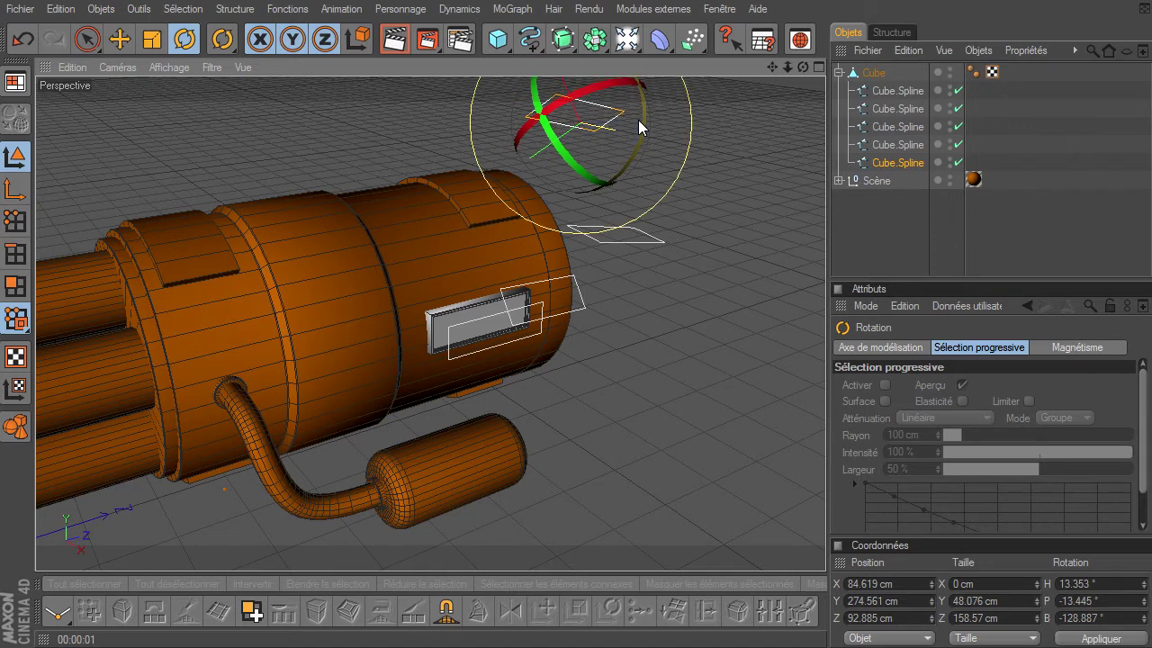
drag(577, 93, 577, 93)
drag(567, 106, 636, 122)
click(120, 41)
drag(803, 66, 826, 445)
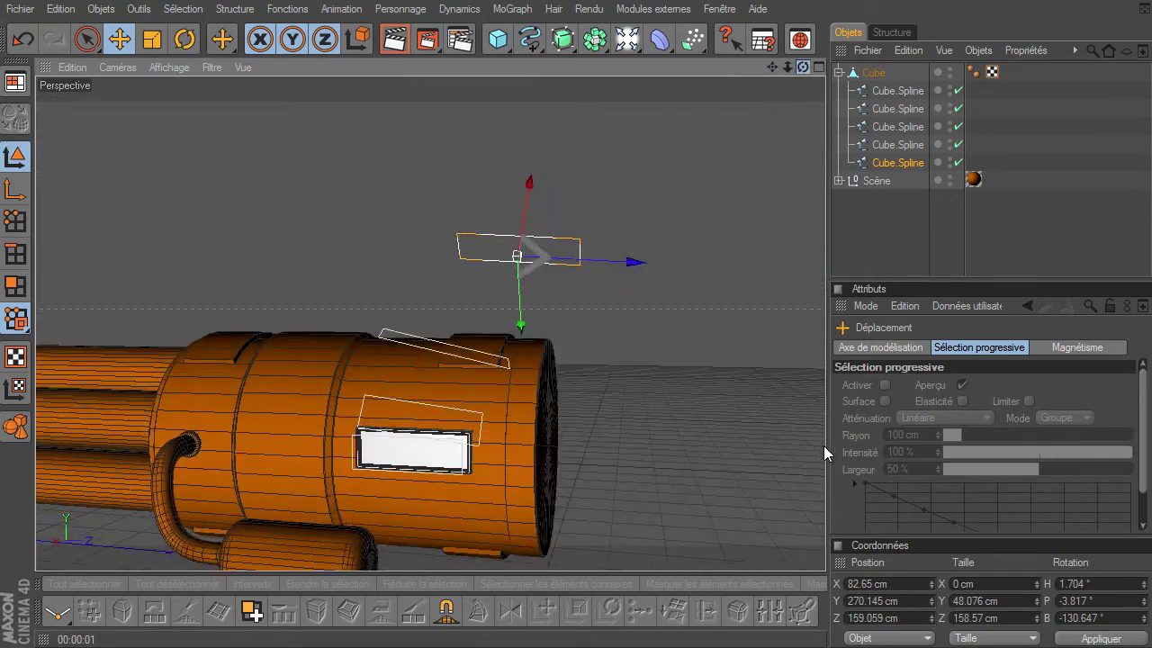
drag(826, 445, 825, 446)
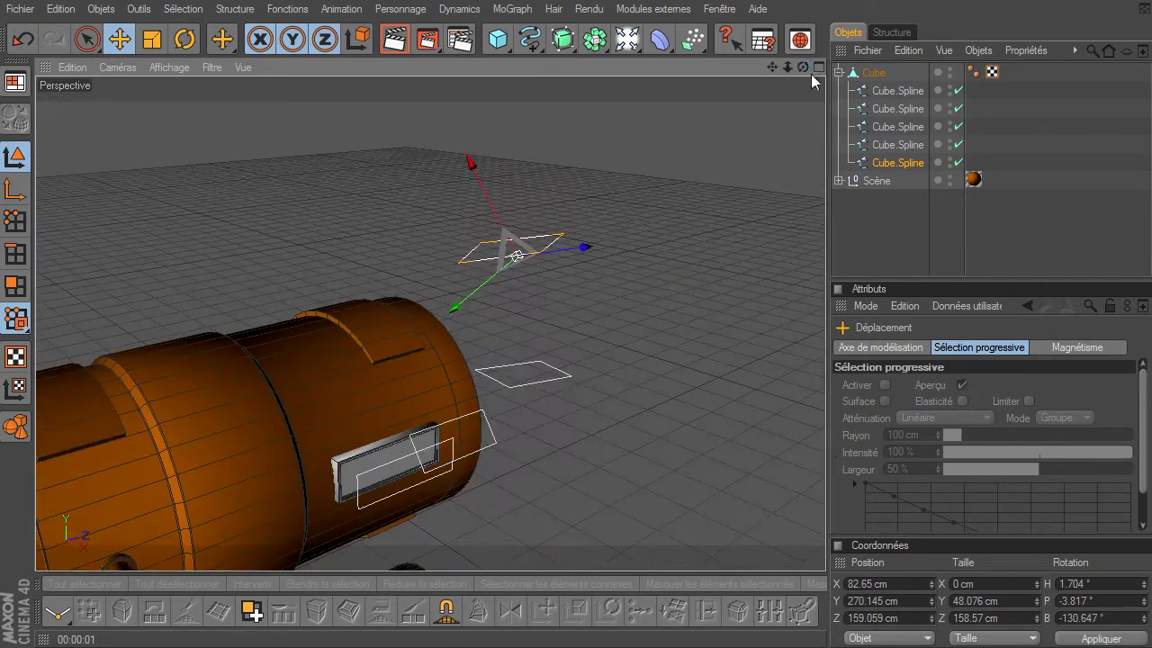
Step: Duplicate the last copy as Cube.Spline.1 and bank it by -40°
click(919, 171)
ctrl+drag(514, 226, 457, 135)
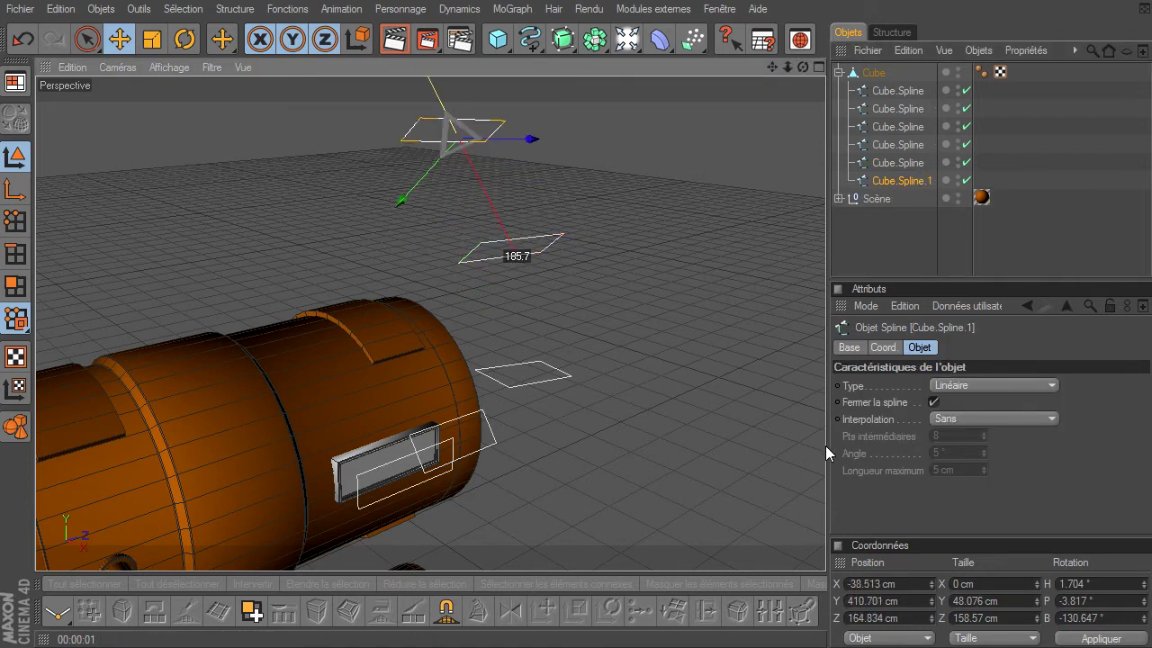
click(185, 39)
mouse_move(804, 66)
mouse_down()
mouse_move(825, 446)
mouse_move(768, 111)
mouse_up()
drag(524, 164, 518, 105)
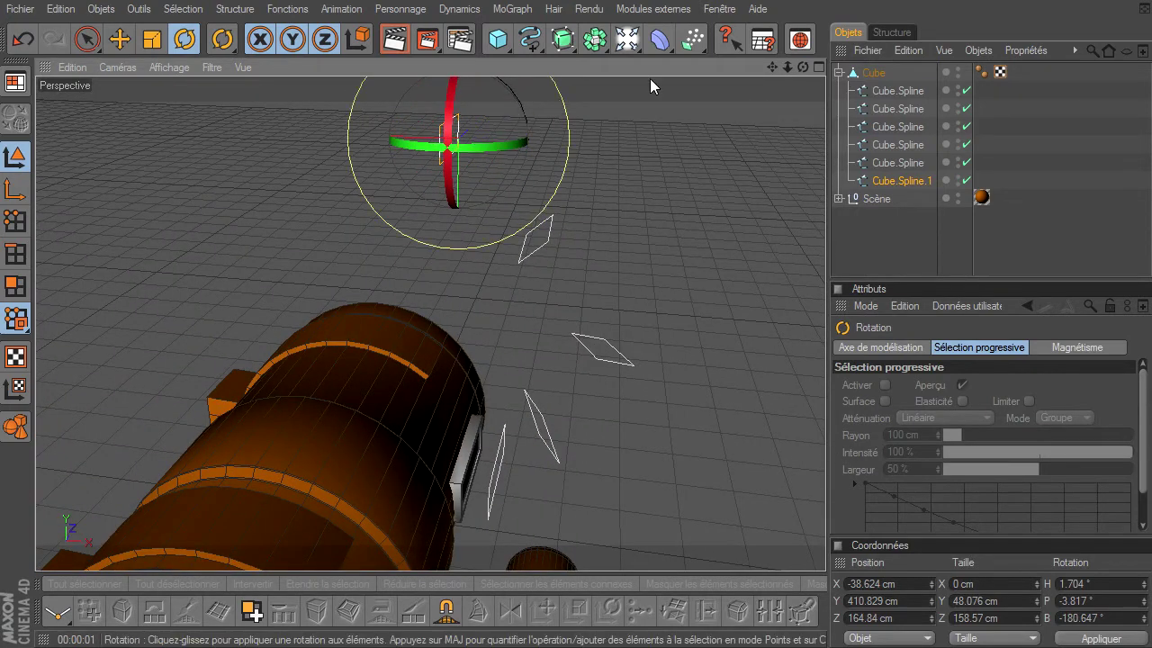
drag(802, 67, 826, 446)
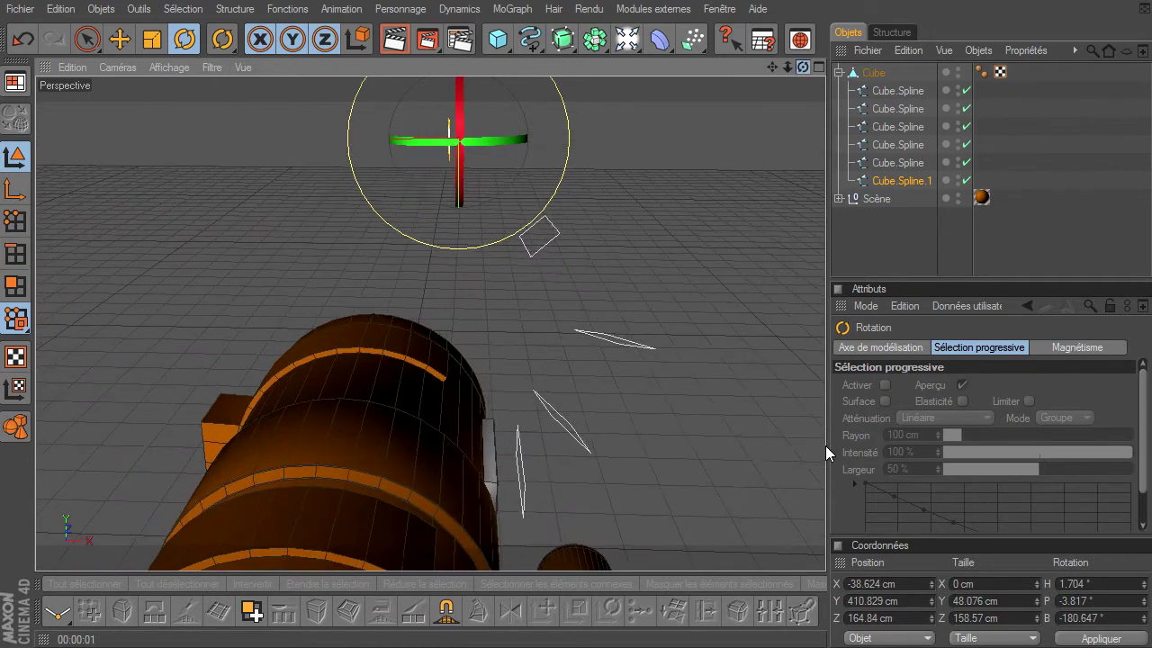
Step: Shift Cube.Spline.1 sideways, tilt it slightly, then deselect it
click(119, 39)
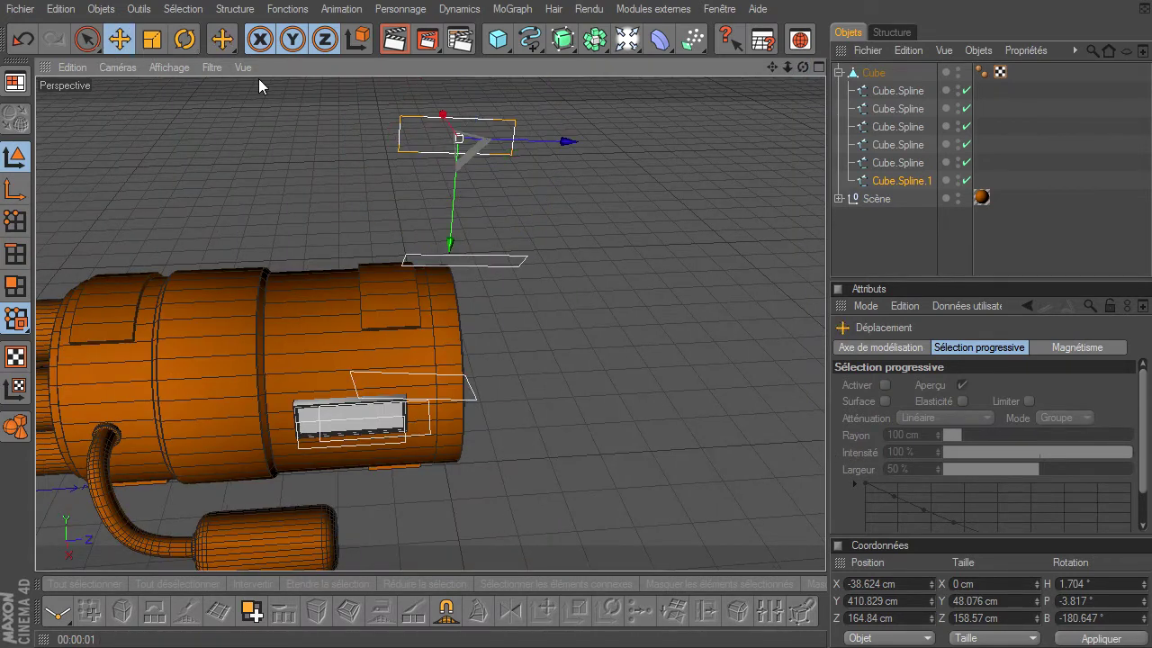
drag(530, 138, 599, 142)
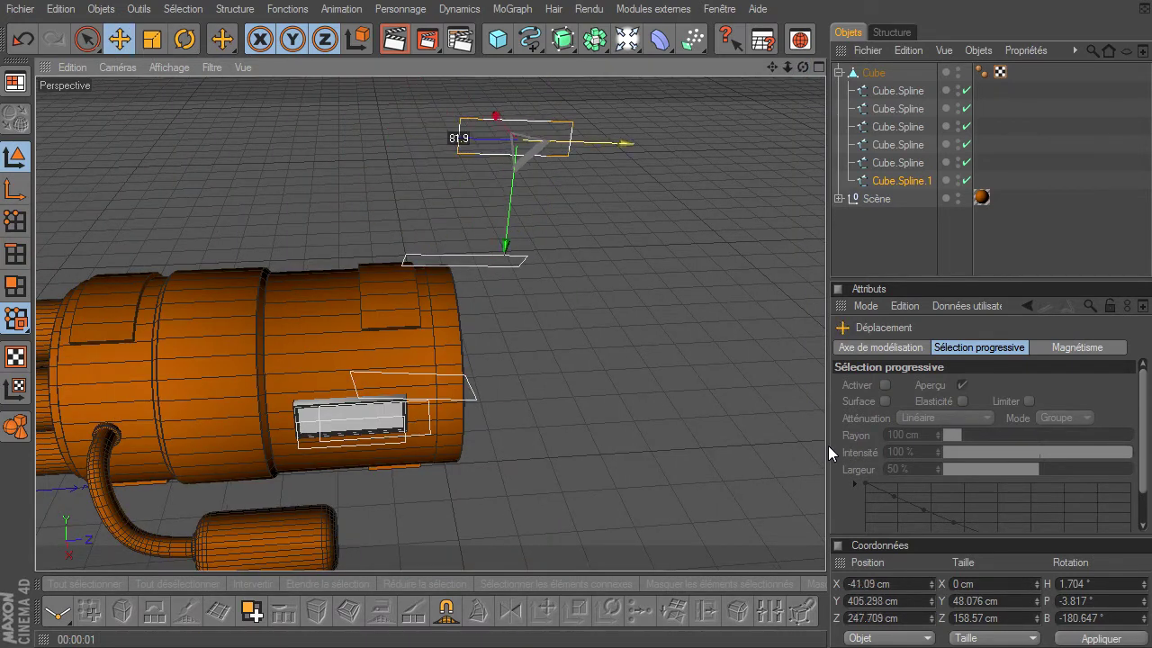
click(185, 39)
drag(464, 114, 463, 121)
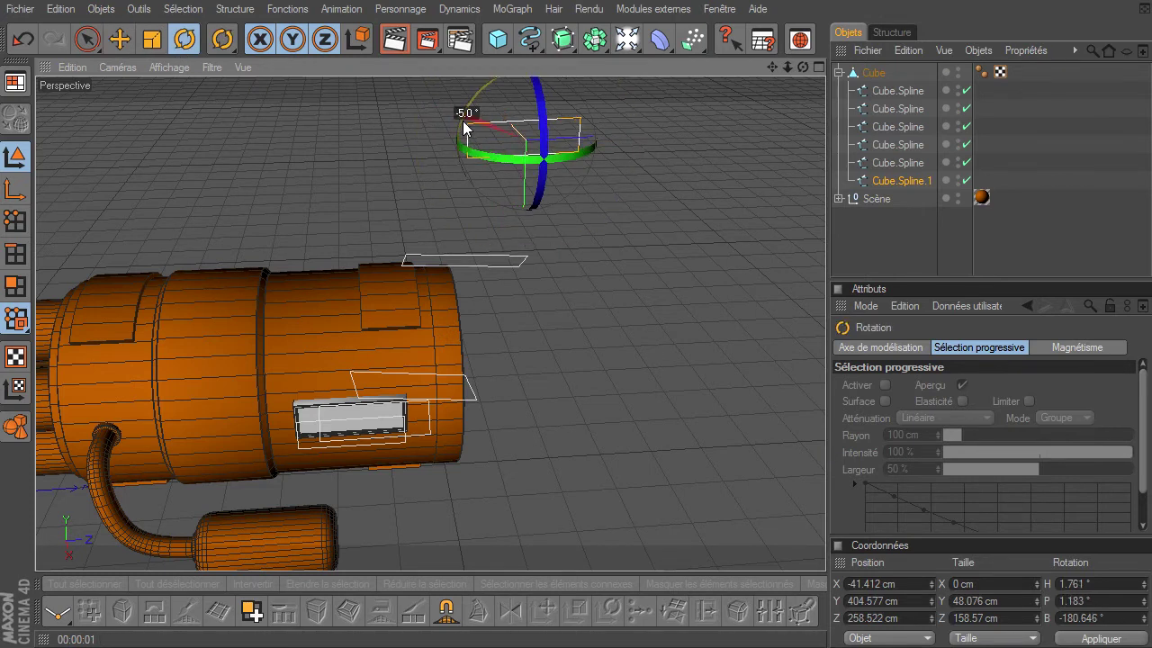
click(694, 253)
drag(802, 72, 825, 446)
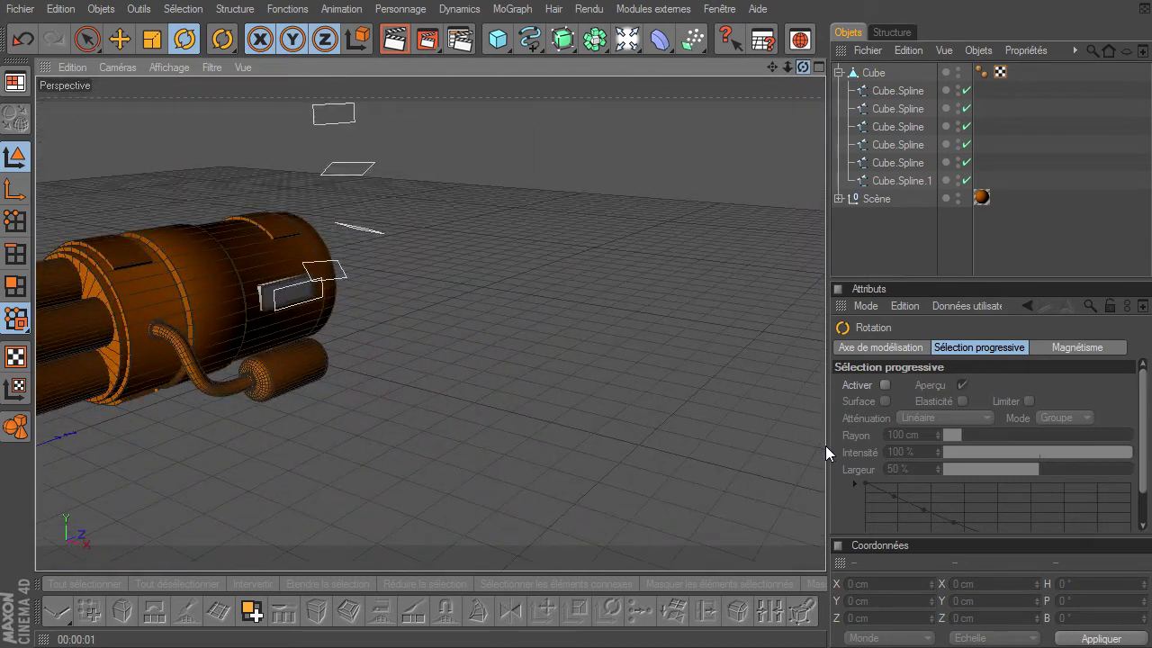
drag(773, 66, 419, 204)
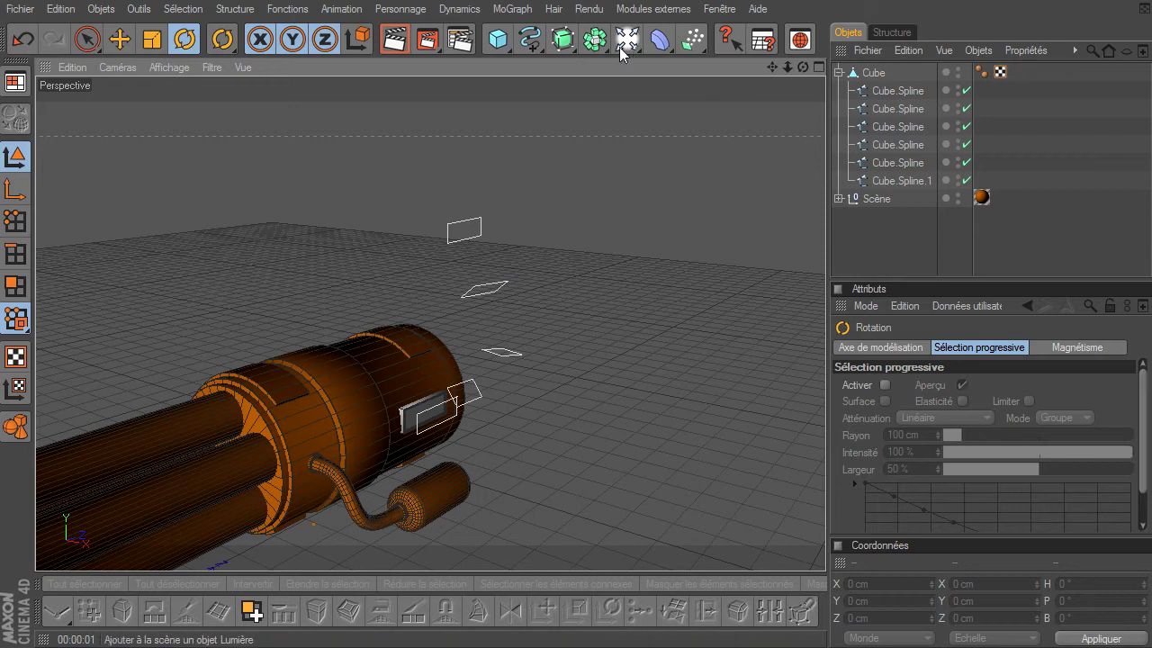
Step: Create a Peau NURBS object and drag all six Cube.Spline outlines inside it
mouse_move(562, 39)
mouse_down()
mouse_move(826, 101)
mouse_move(838, 88)
mouse_up()
click(891, 109)
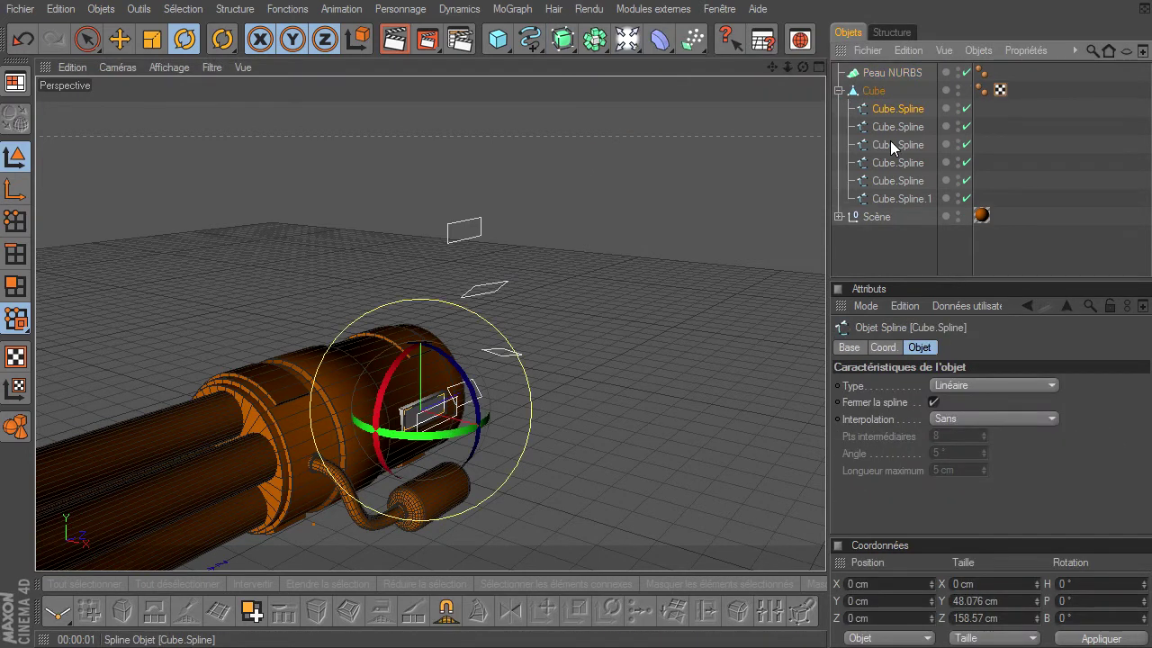
shift+click(881, 199)
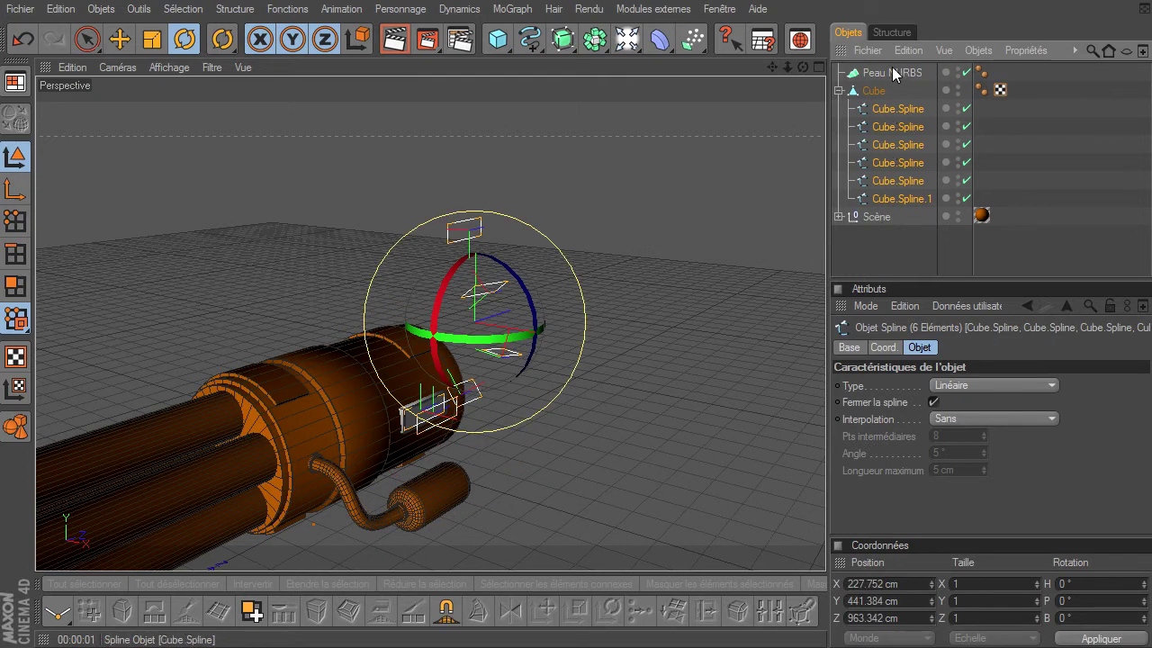
drag(892, 72, 888, 71)
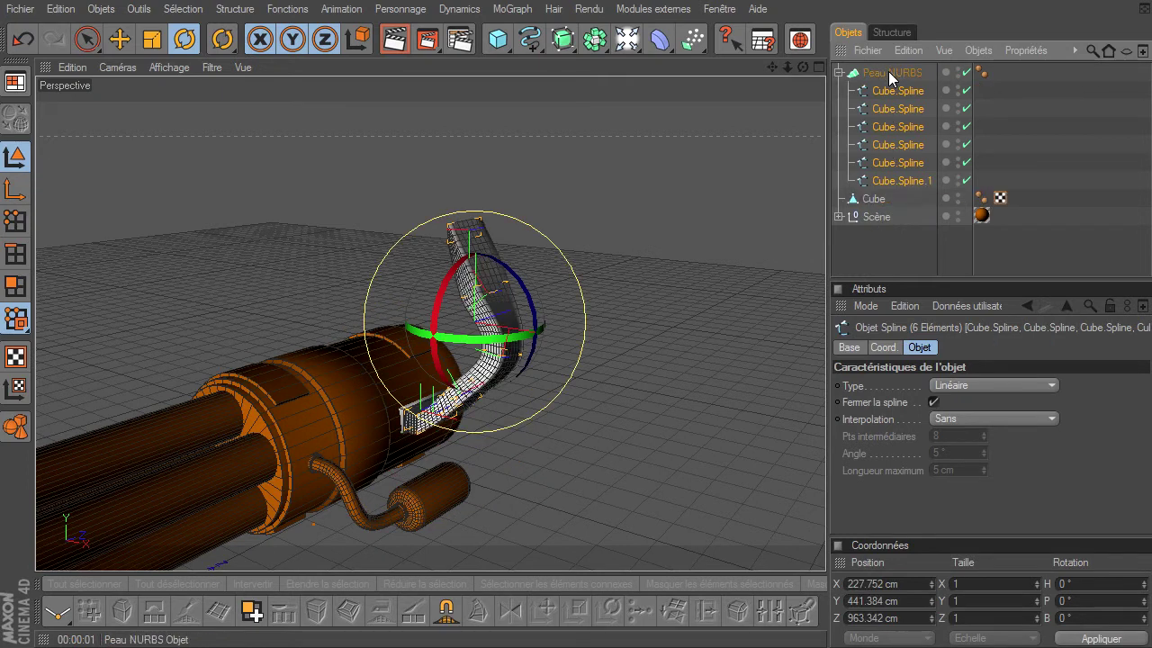
click(877, 254)
drag(799, 64, 825, 445)
mouse_move(785, 69)
mouse_down()
mouse_move(826, 446)
mouse_move(783, 72)
mouse_up()
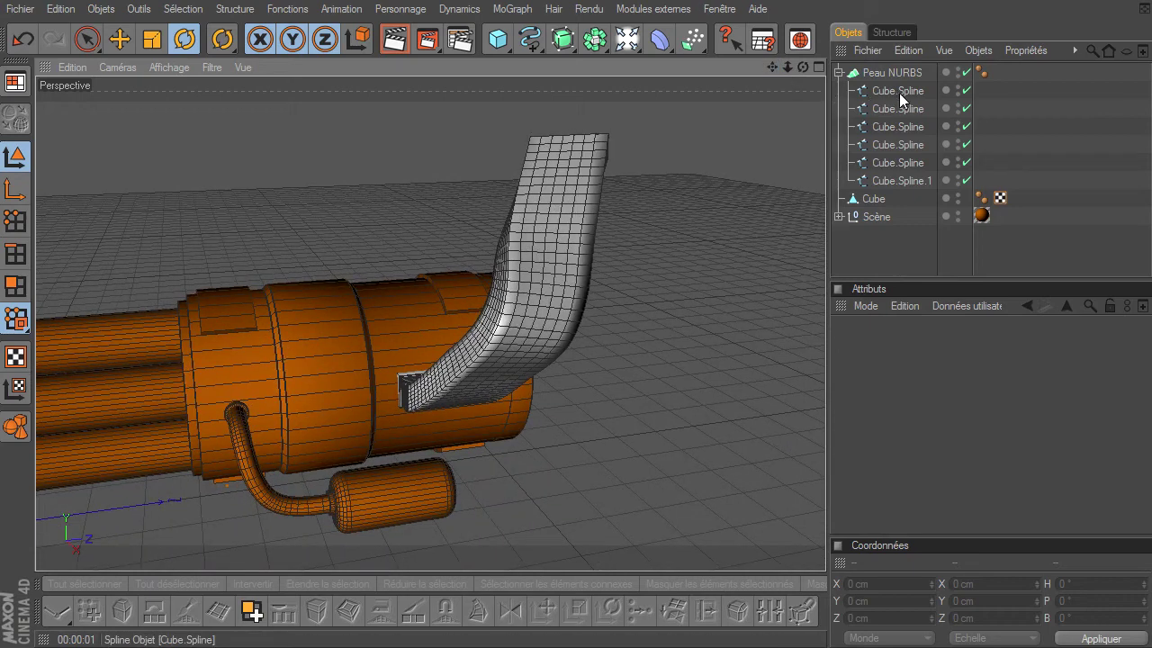
Step: Move the second and third Cube.Spline outlines to start reshaping the skin
click(897, 91)
mouse_move(800, 66)
mouse_down()
mouse_move(825, 446)
mouse_move(861, 442)
mouse_move(825, 445)
mouse_up()
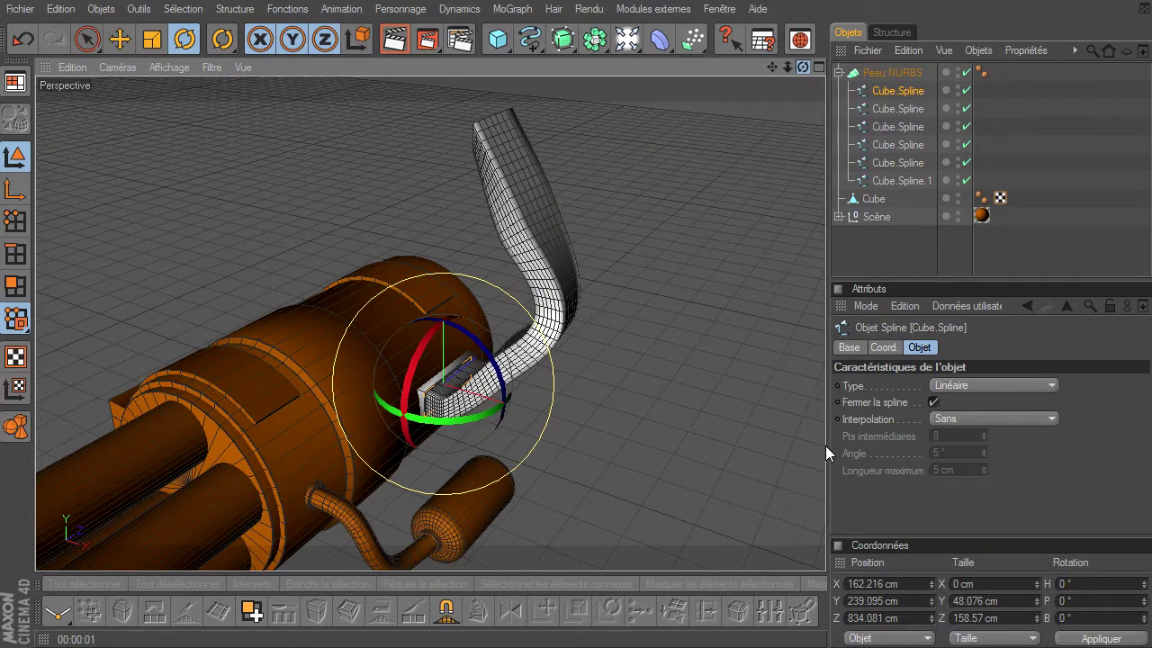
click(886, 109)
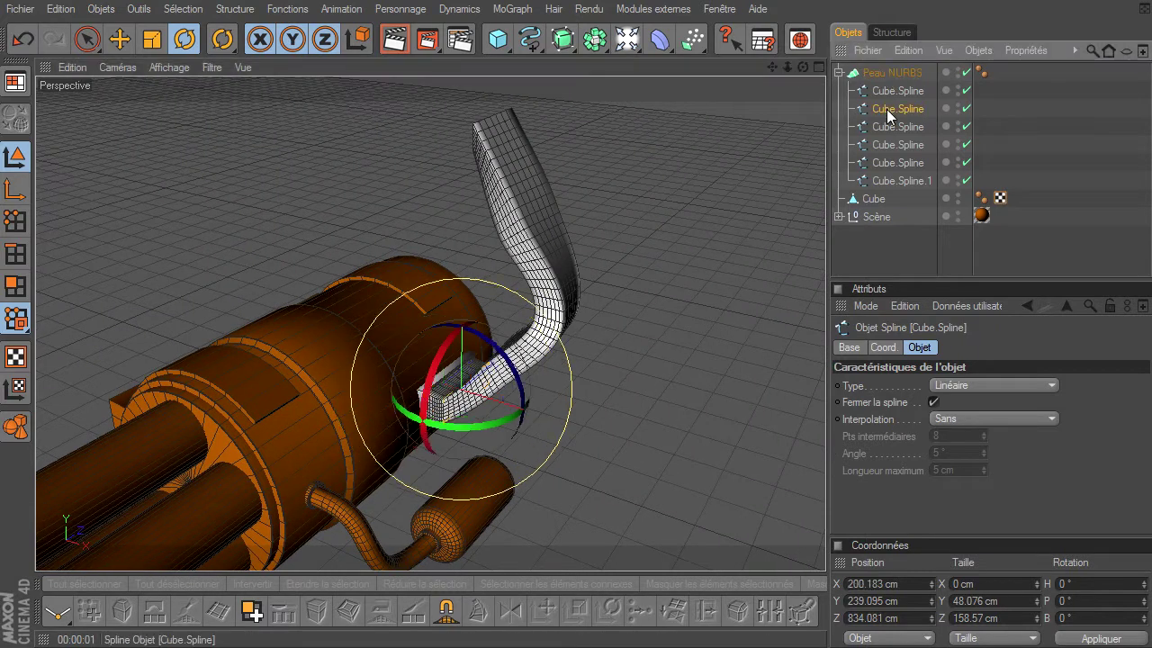
click(119, 39)
drag(494, 400, 535, 409)
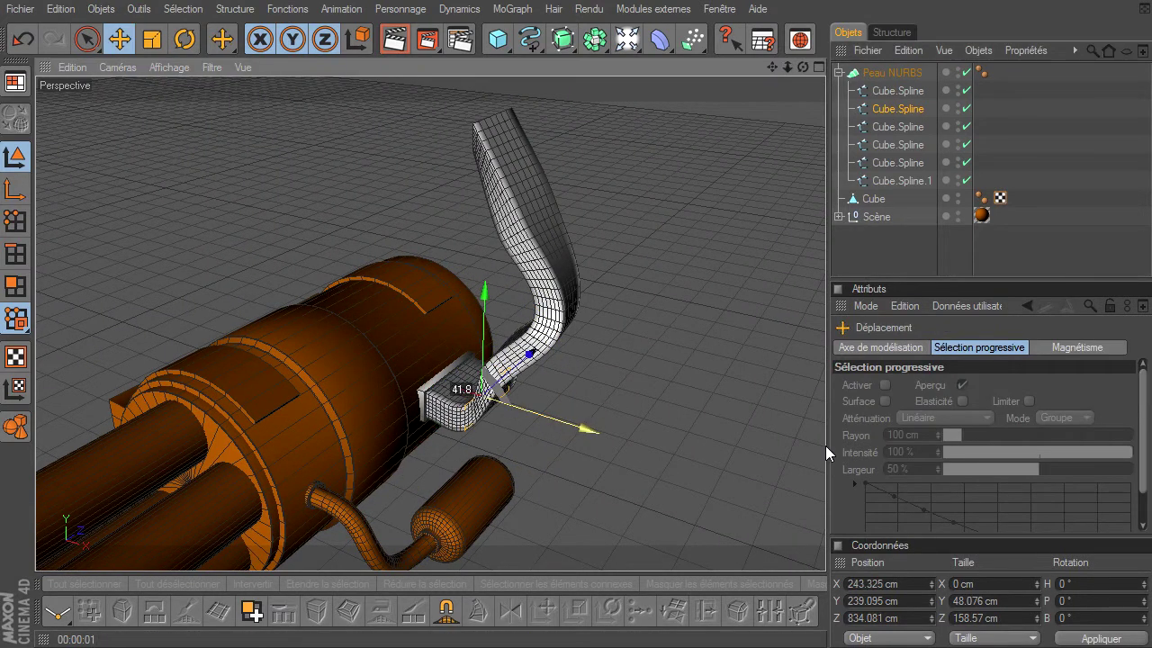
click(907, 126)
drag(469, 311, 826, 446)
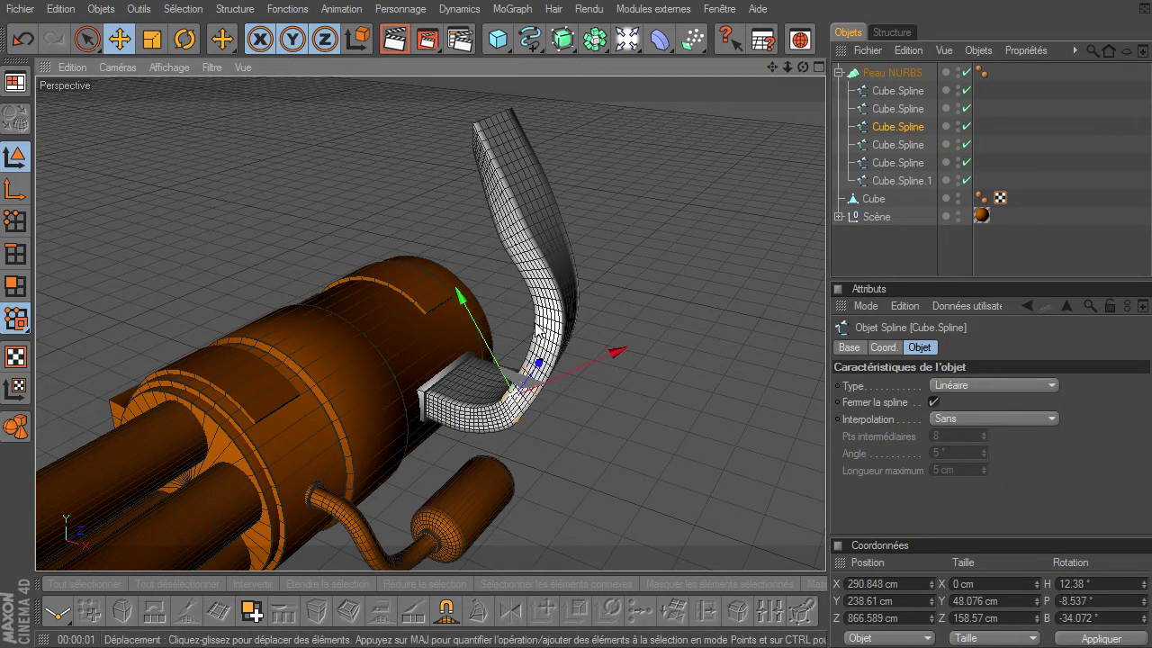
Step: Reposition the fourth, fifth and Cube.Spline.1 outlines to bend the skin into a hook
click(900, 144)
drag(507, 297, 533, 308)
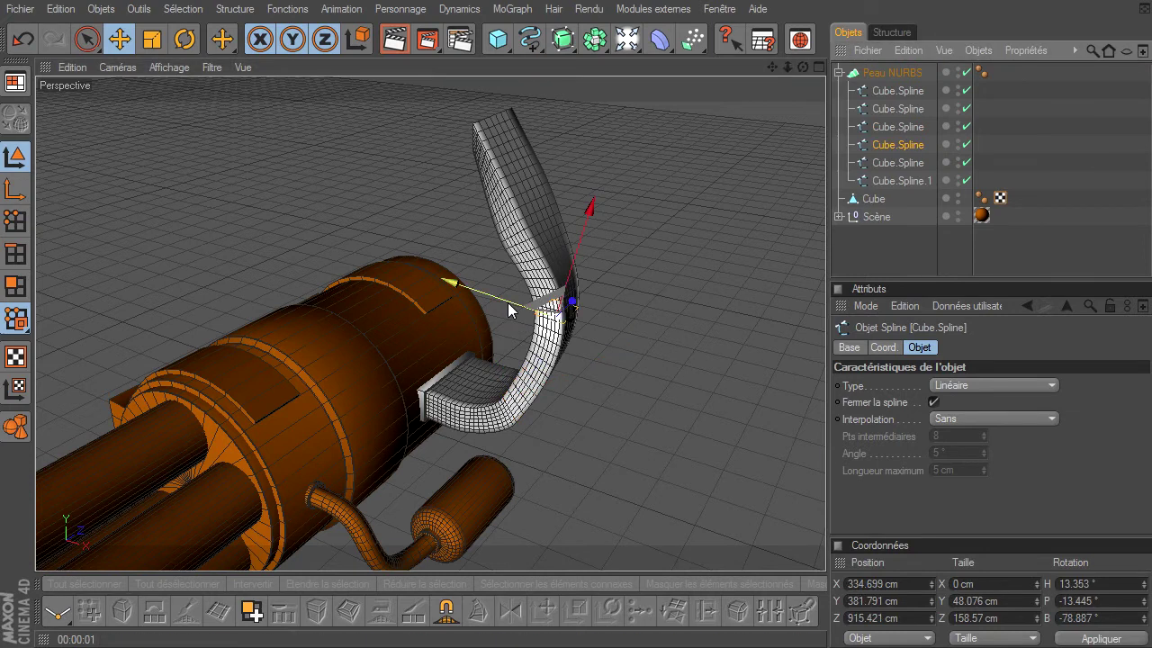
click(895, 162)
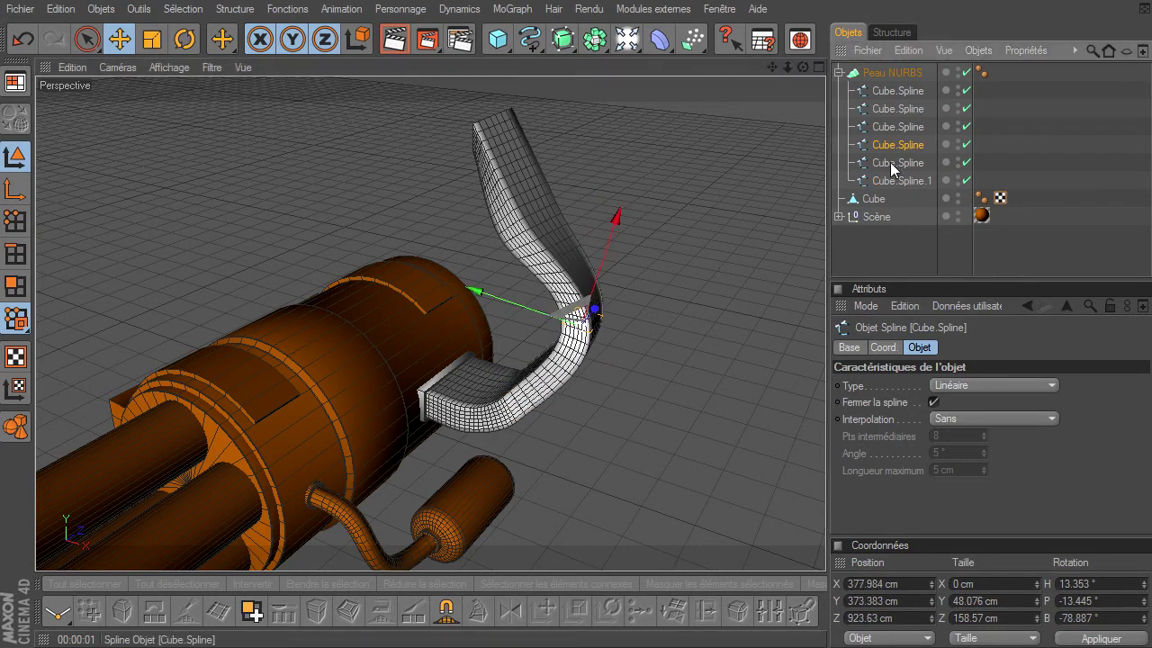
drag(466, 265, 825, 445)
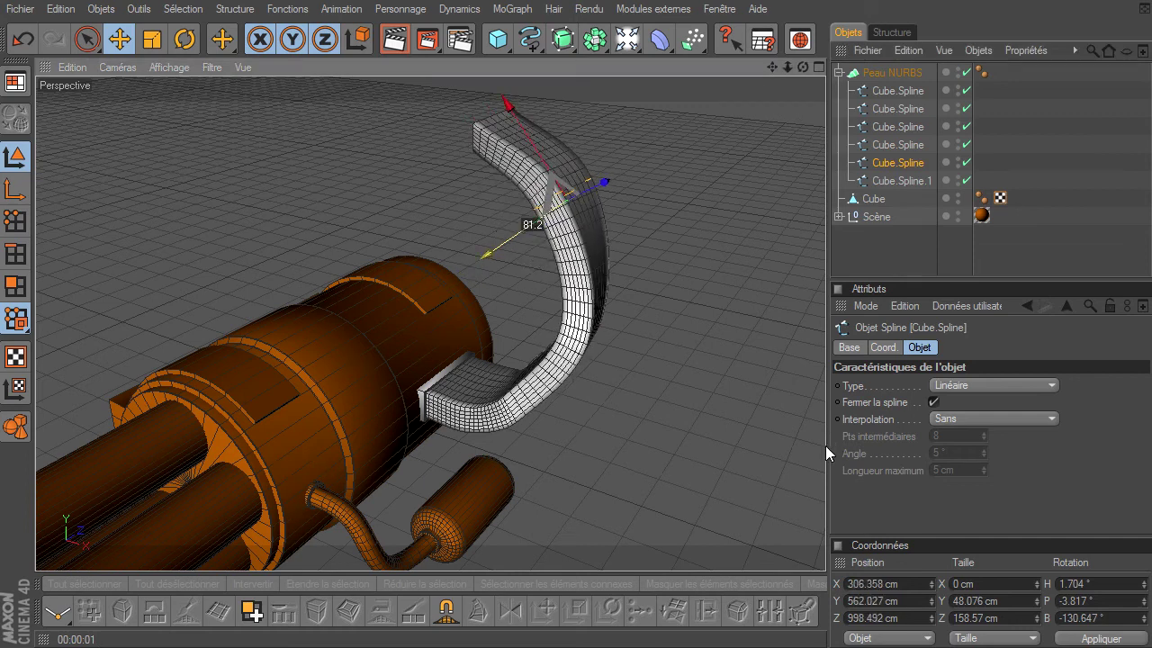
click(886, 181)
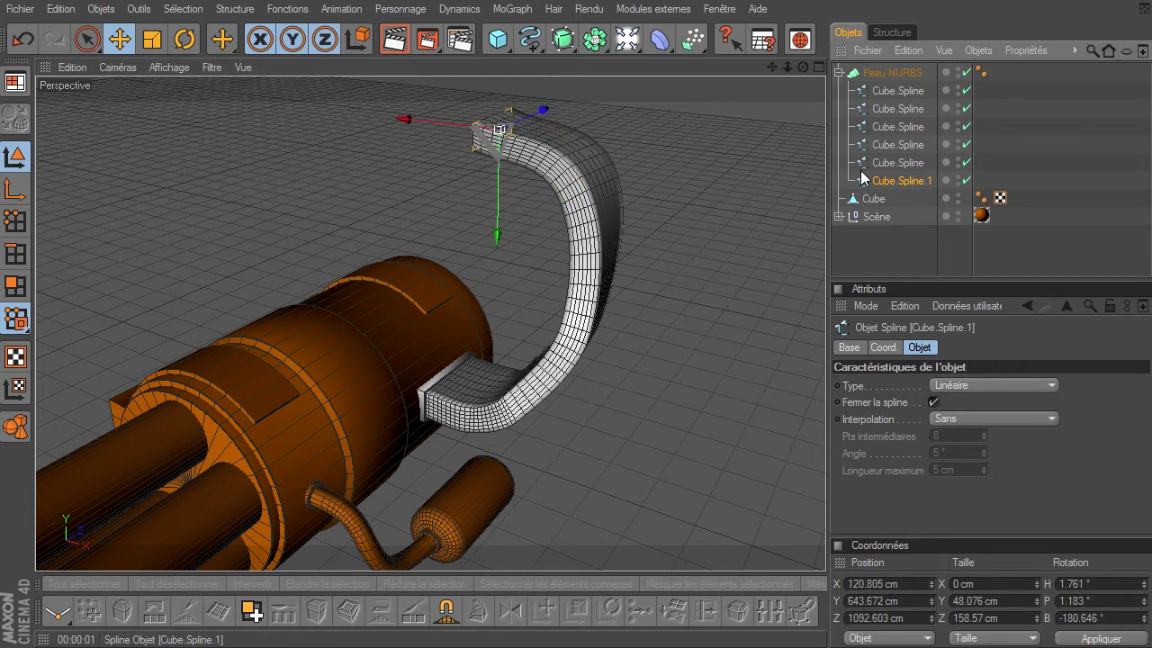
drag(490, 131, 617, 159)
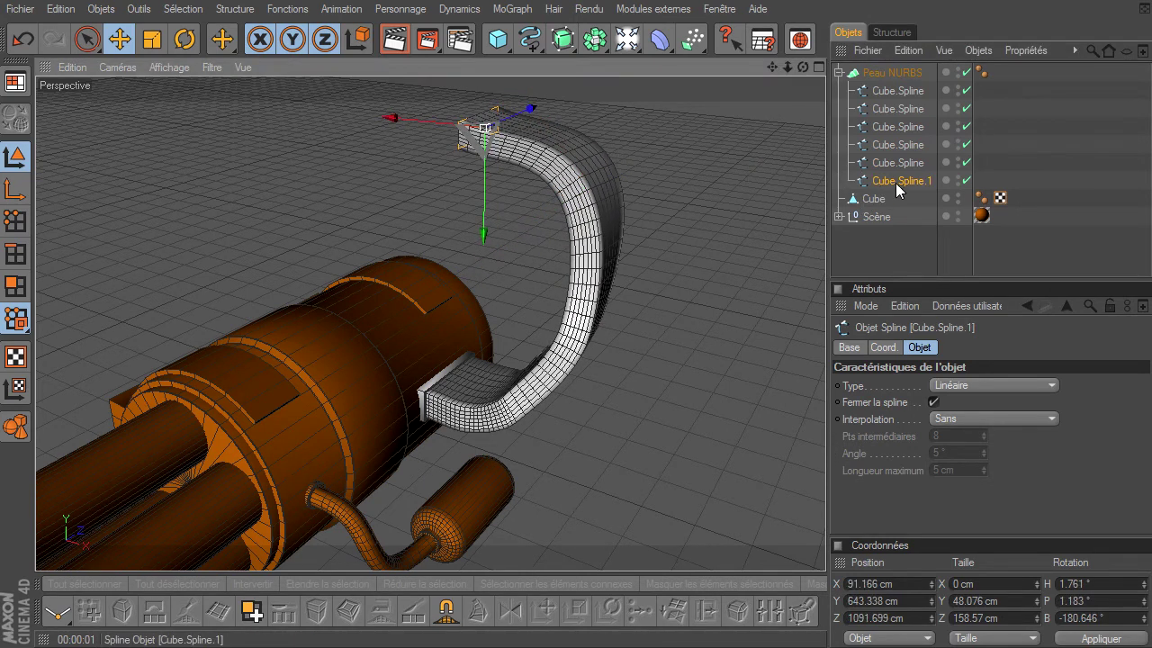
Step: Copy-paste Cube.Spline.1 as Cube.Spline.2 at a new tip, then nudge Cube.Spline.1 to smooth it
key(ctrl+c)
key(ctrl+v)
drag(401, 119, 325, 118)
mouse_move(820, 448)
mouse_down()
mouse_move(840, 441)
mouse_move(825, 445)
mouse_up()
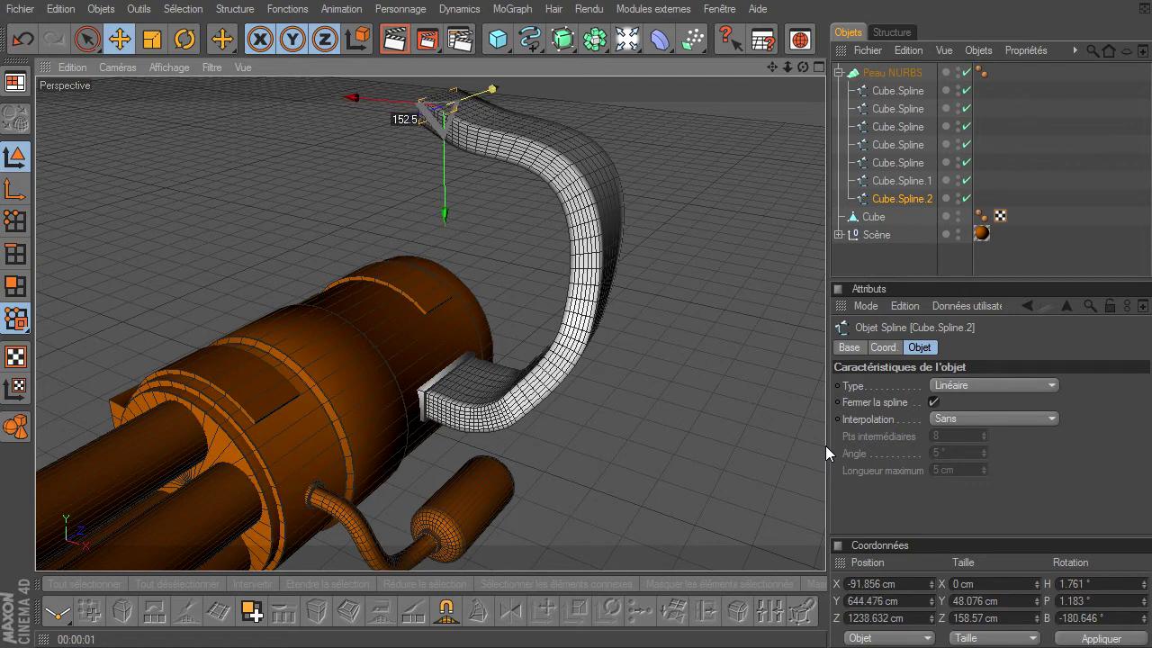
click(898, 180)
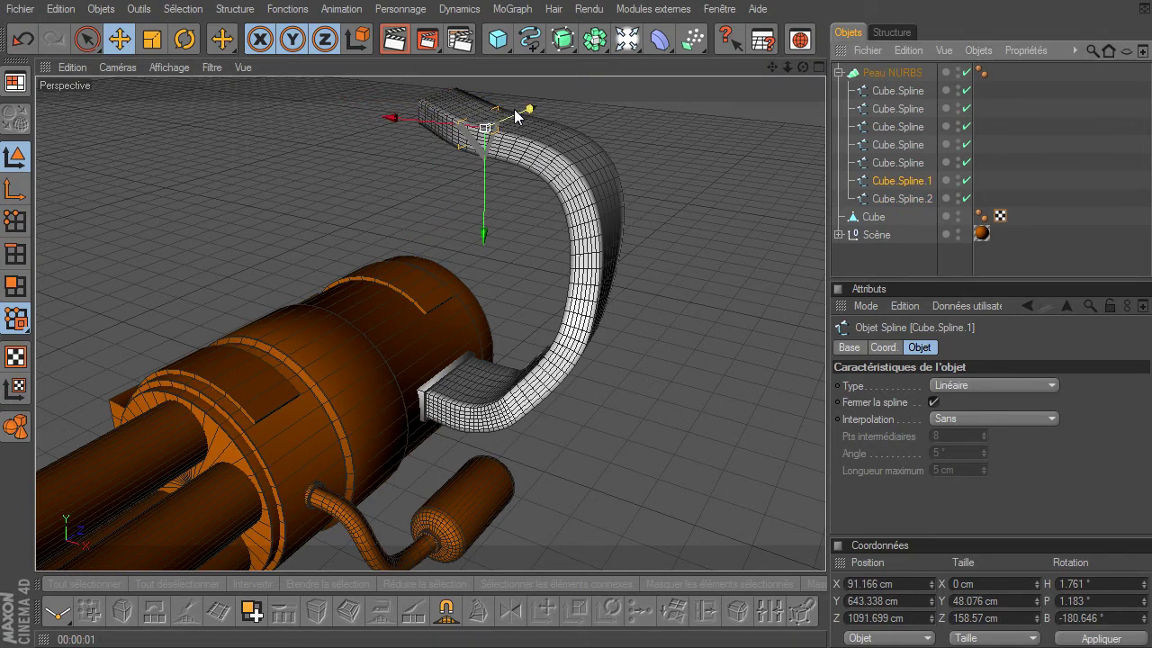
drag(828, 445, 825, 446)
Step: Rotate the fifth and fourth outlines and move the third to X 331.779 cm, Y 264.43 cm
mouse_move(802, 68)
mouse_down()
mouse_move(837, 442)
mouse_move(825, 445)
mouse_move(944, 124)
mouse_up()
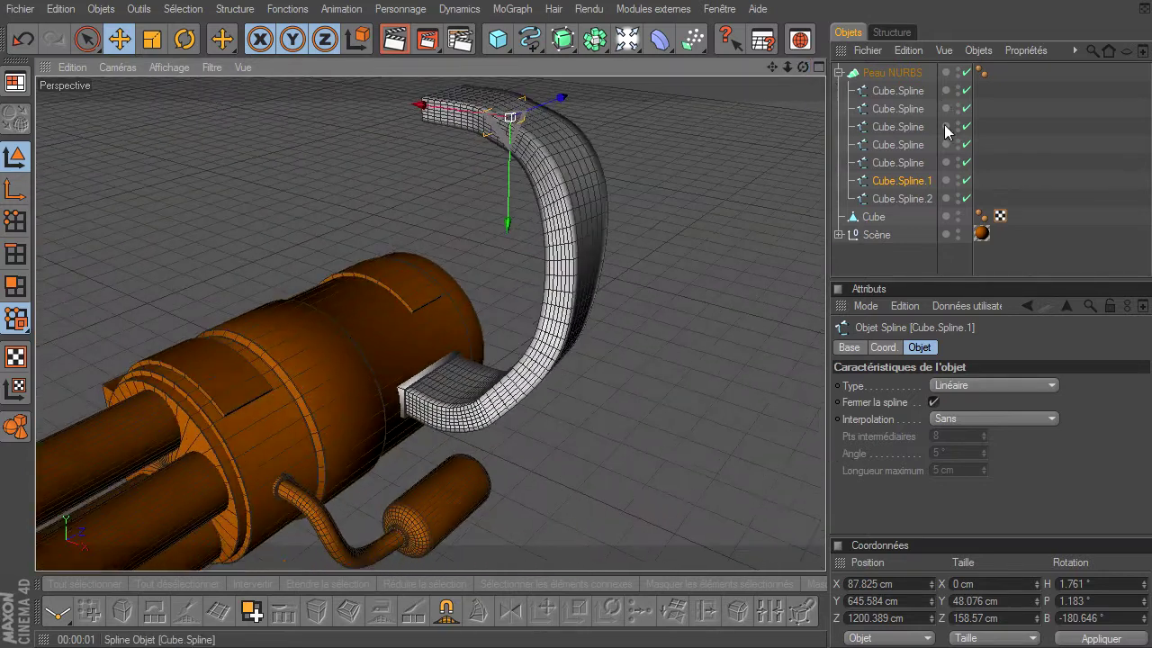
click(912, 167)
drag(601, 186, 825, 445)
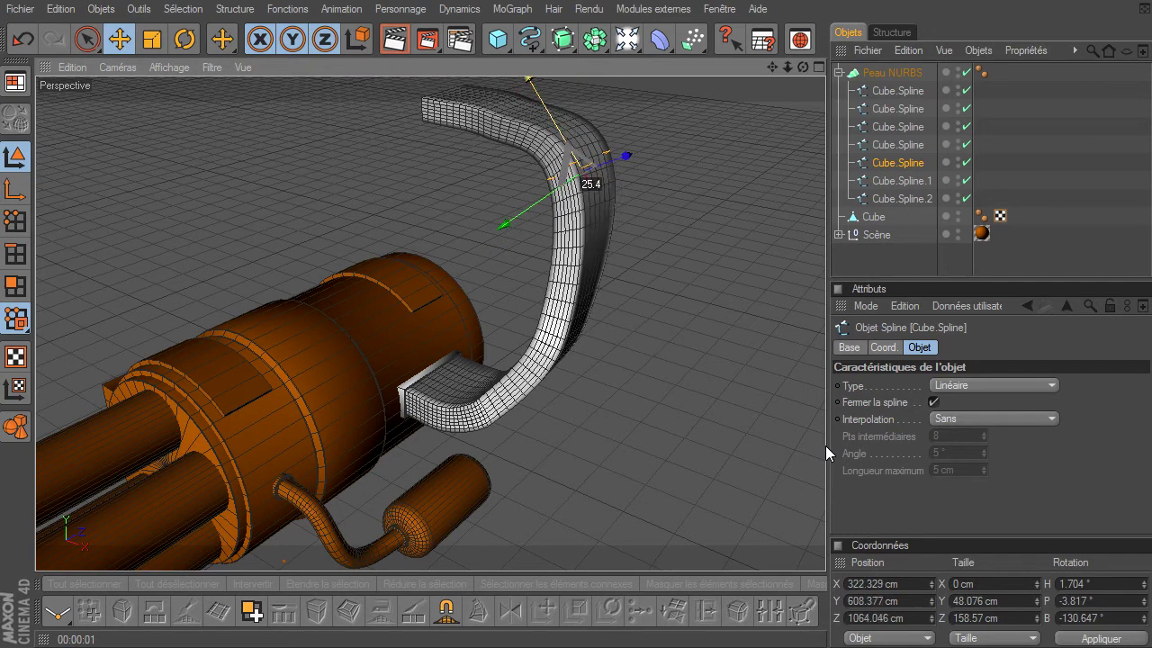
click(877, 145)
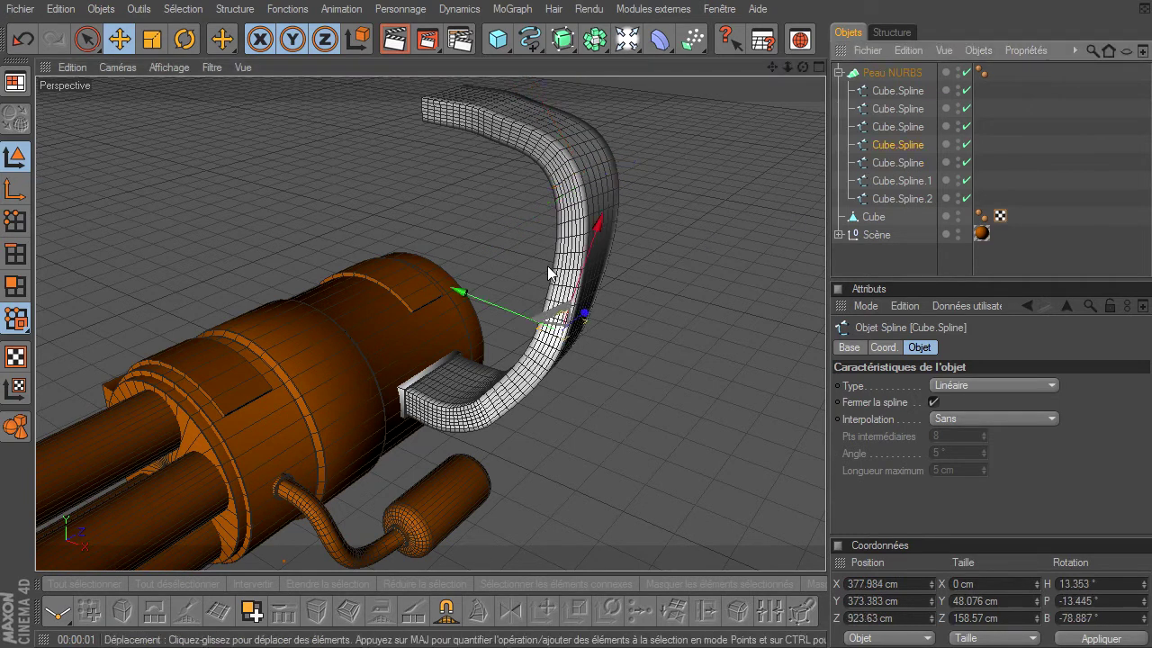
drag(594, 261, 825, 446)
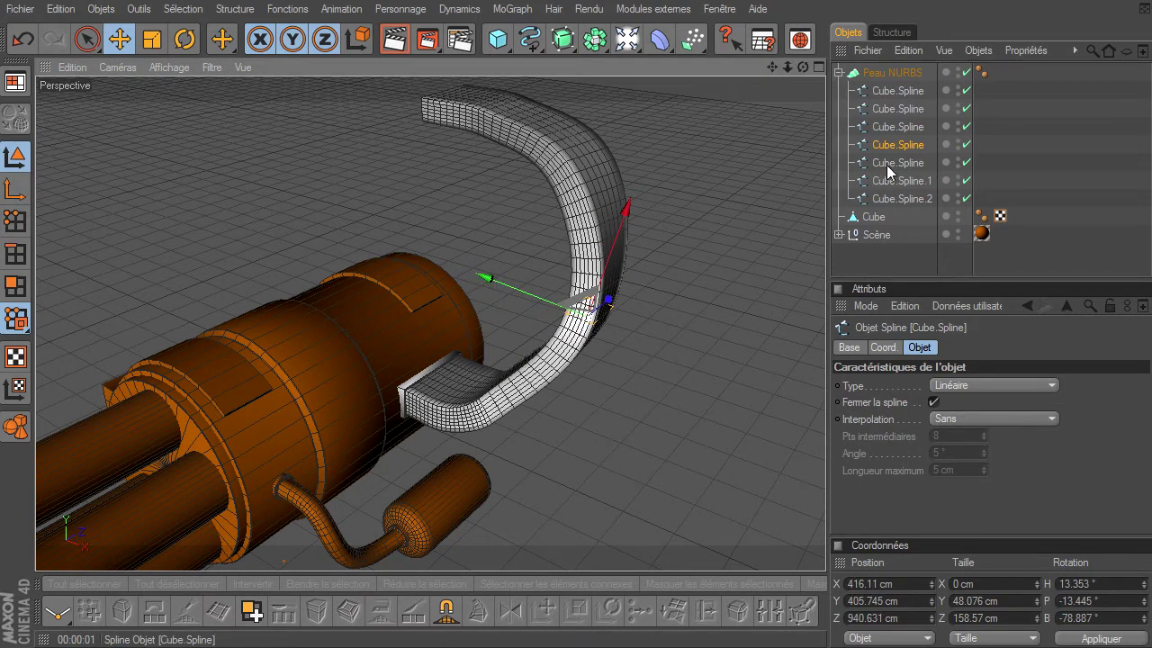
click(888, 127)
drag(449, 317, 825, 446)
drag(574, 380, 825, 445)
drag(802, 68, 791, 36)
mouse_move(826, 445)
alt+mouse_down()
mouse_move(833, 438)
mouse_move(739, 434)
mouse_move(828, 442)
mouse_move(796, 78)
mouse_move(746, 467)
mouse_move(802, 74)
mouse_move(836, 459)
mouse_move(595, 194)
alt+mouse_up()
Step: Set the Peau NURBS start and end caps to Sans, leaving the hook's ends open
click(704, 286)
click(897, 74)
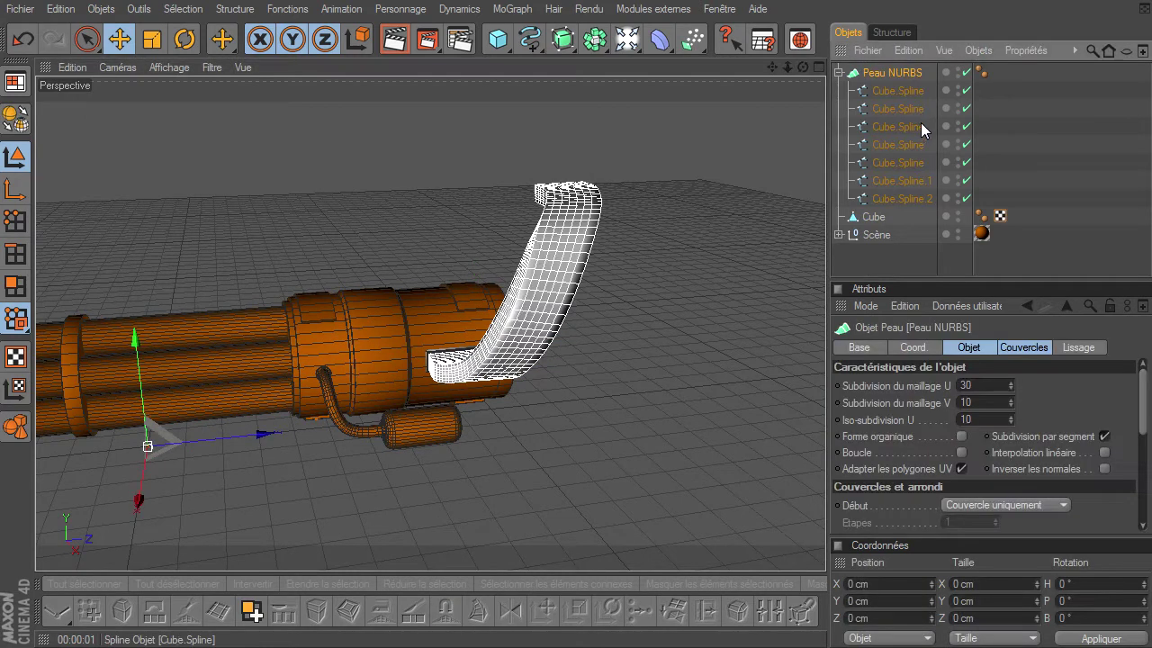
click(1021, 349)
click(1000, 383)
click(993, 400)
click(1000, 435)
click(999, 452)
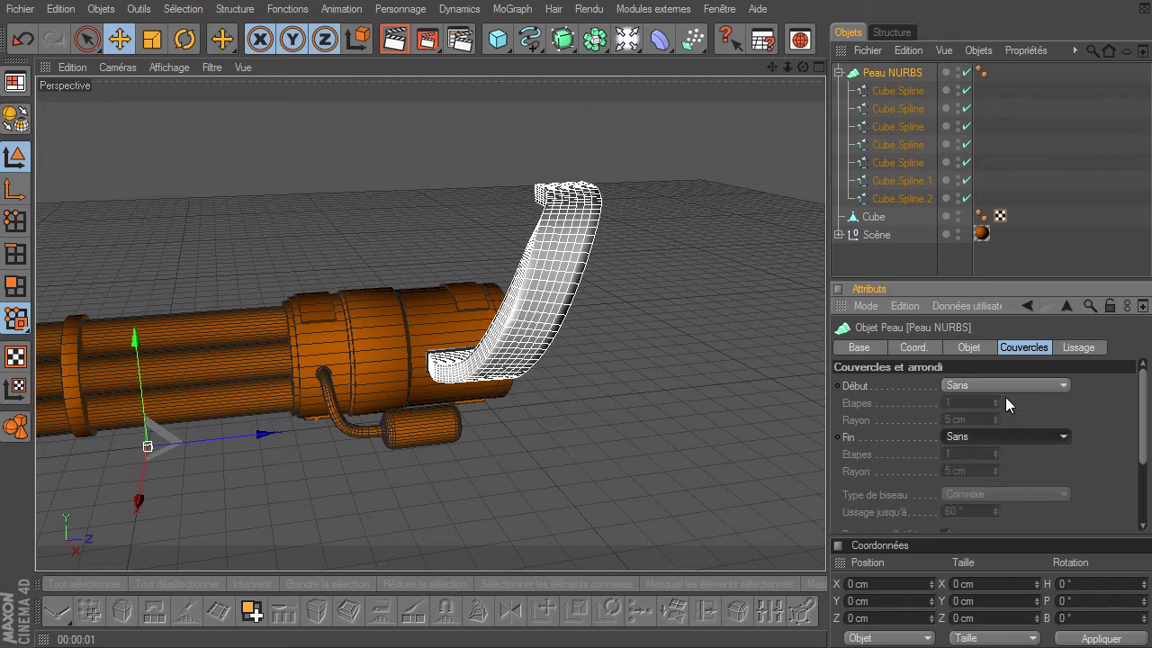
click(970, 349)
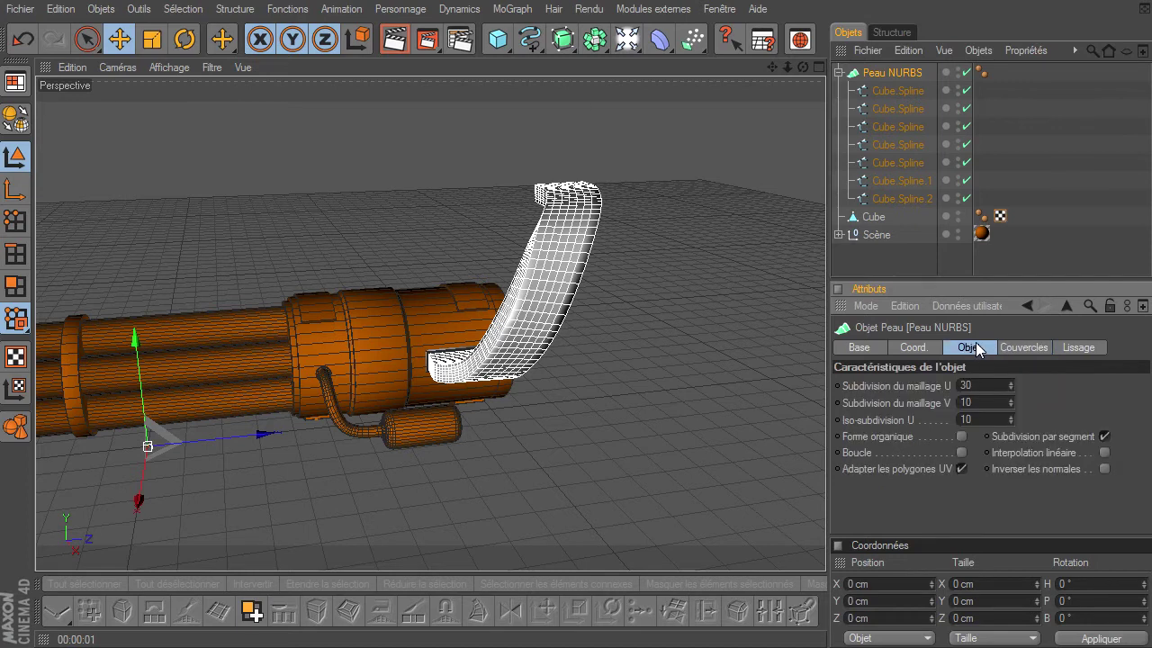
Step: Pan and zoom the perspective view in close on the white hook
drag(771, 65, 825, 453)
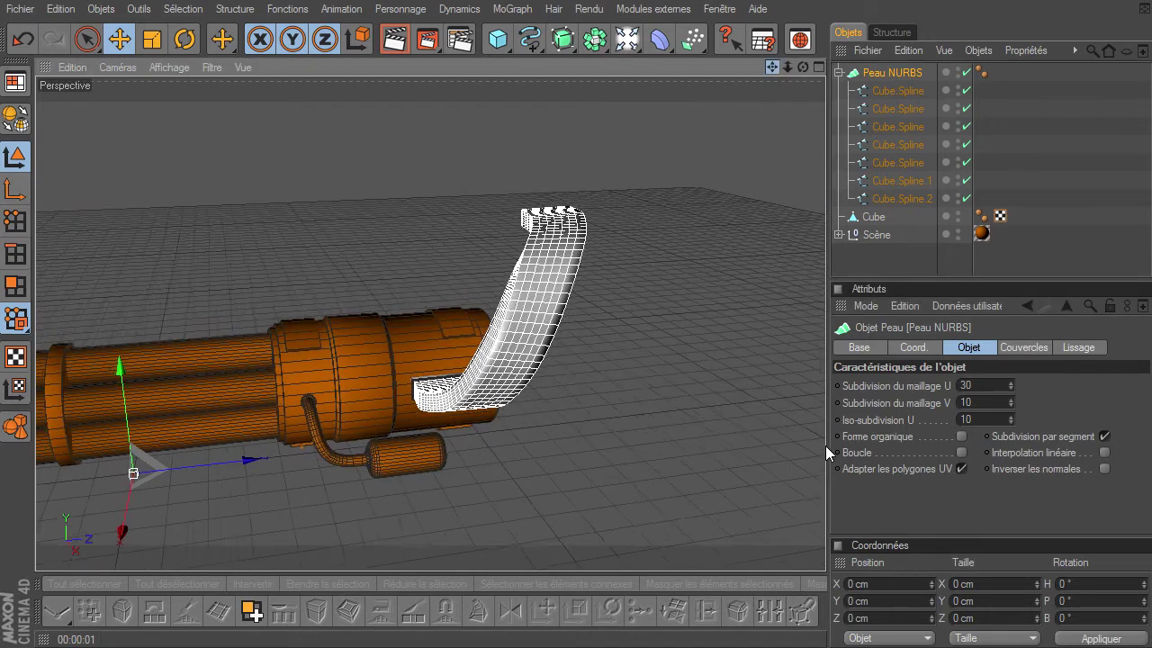
drag(799, 68, 826, 445)
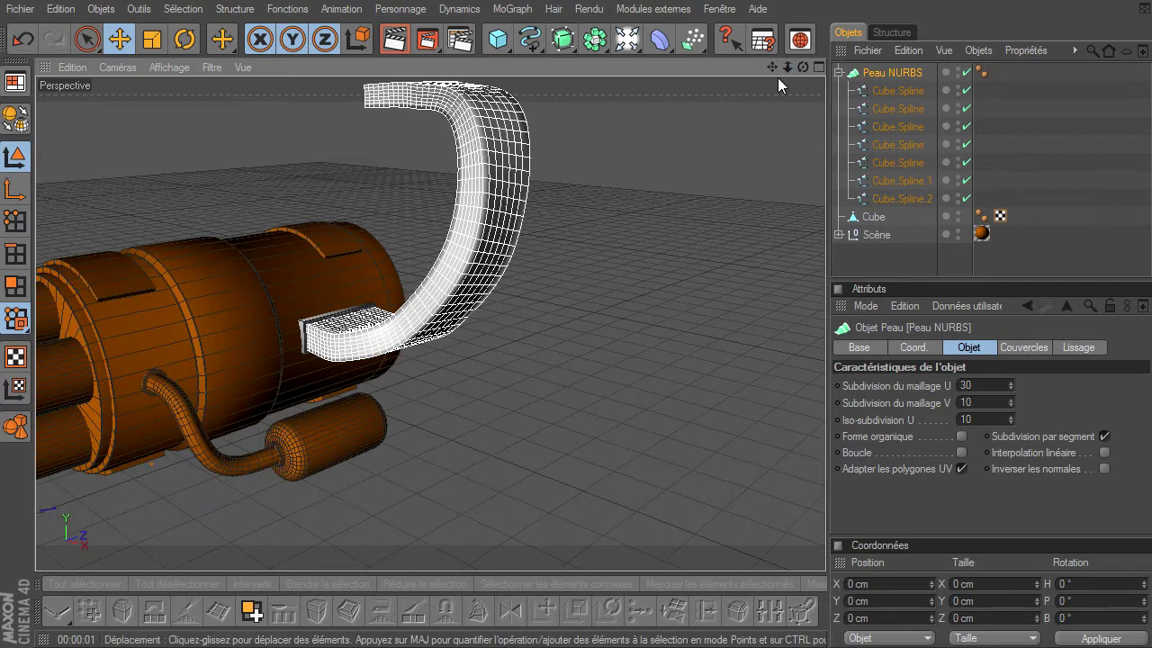
drag(773, 68, 825, 446)
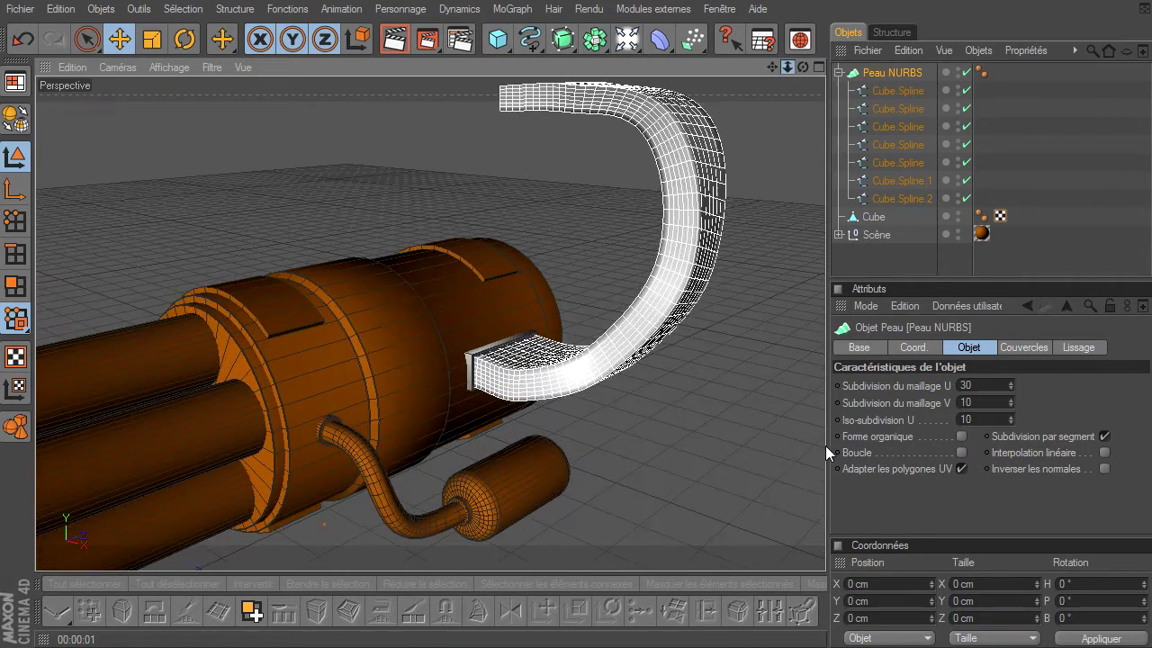
drag(776, 65, 803, 117)
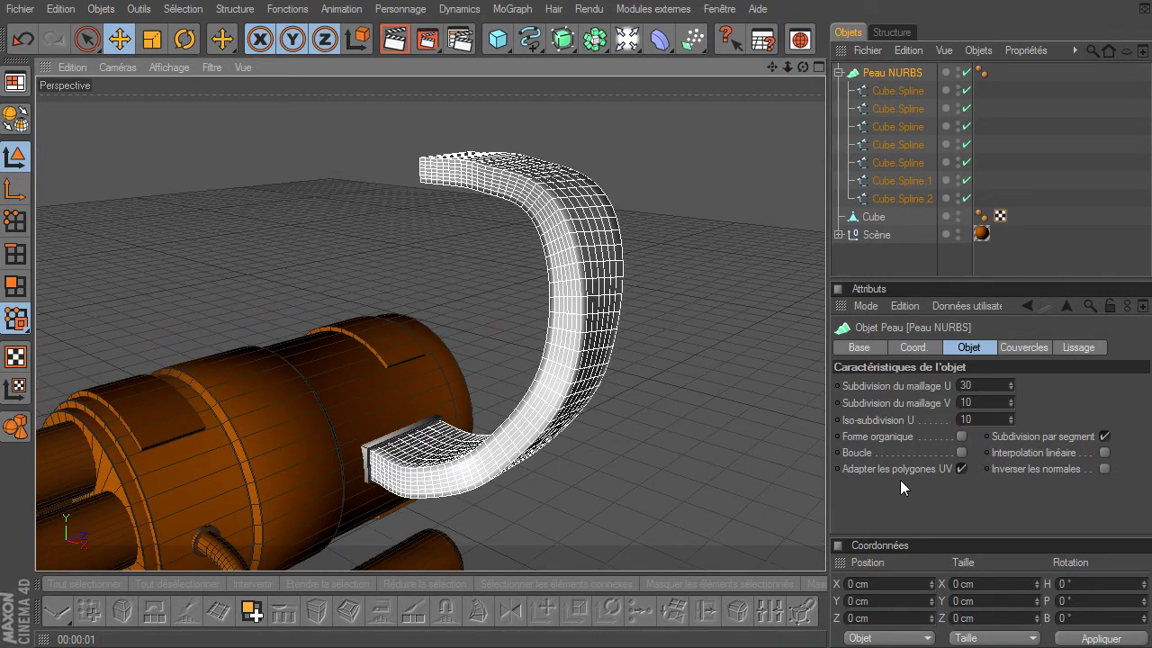
click(998, 385)
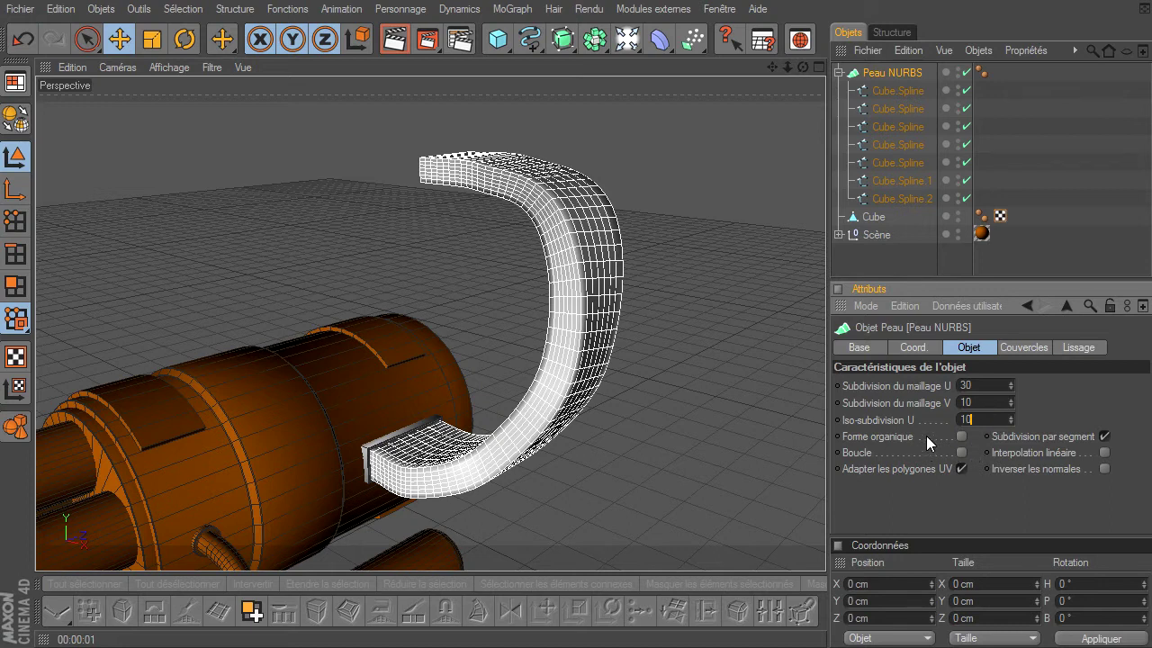
click(1104, 452)
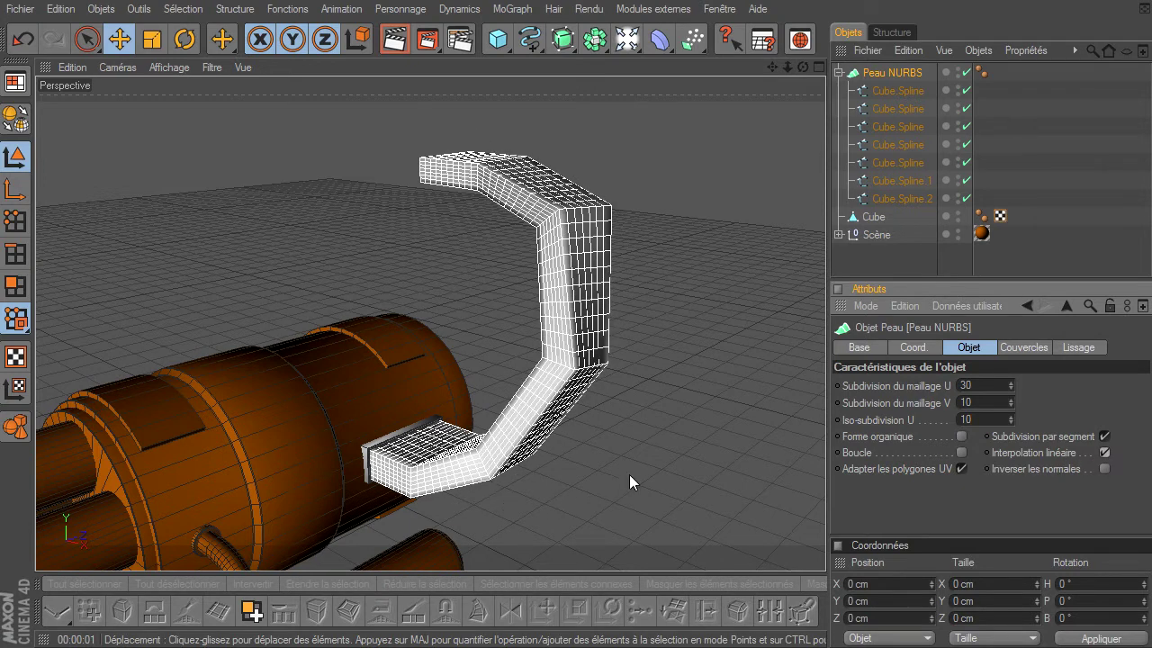
click(906, 258)
click(396, 41)
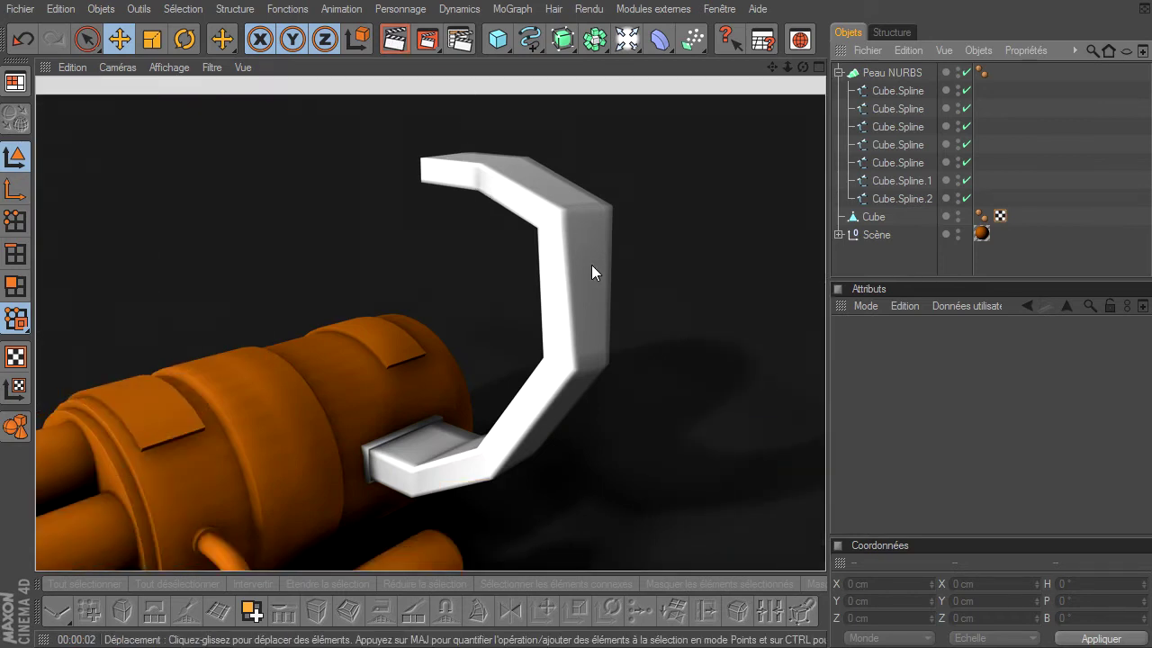
click(898, 108)
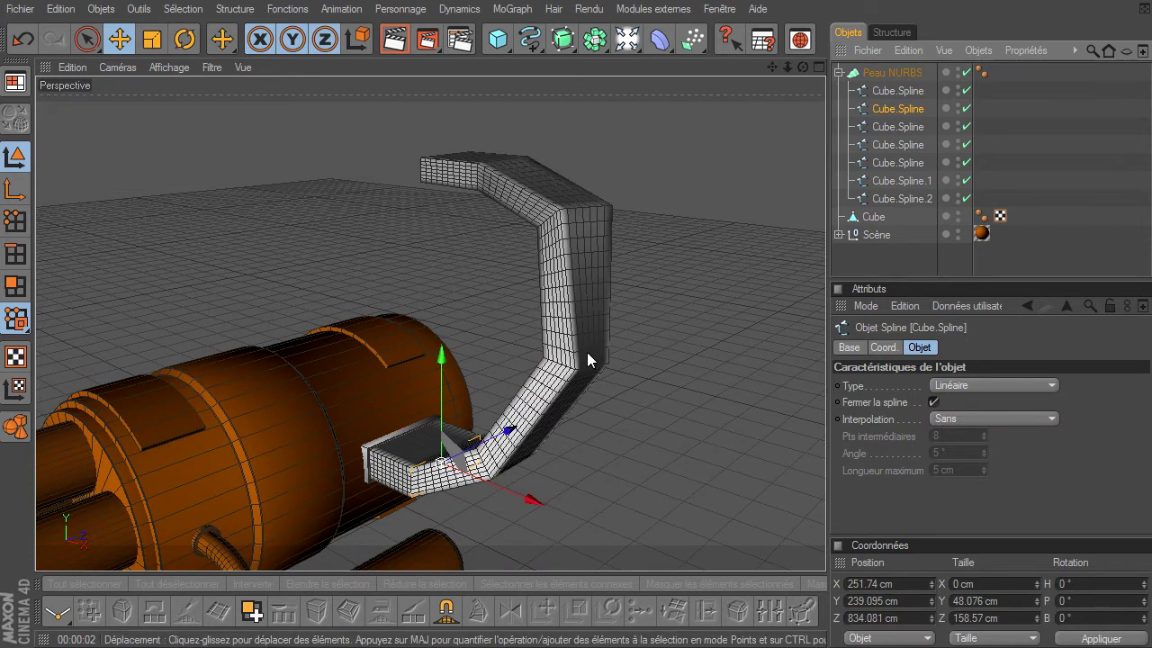
click(895, 72)
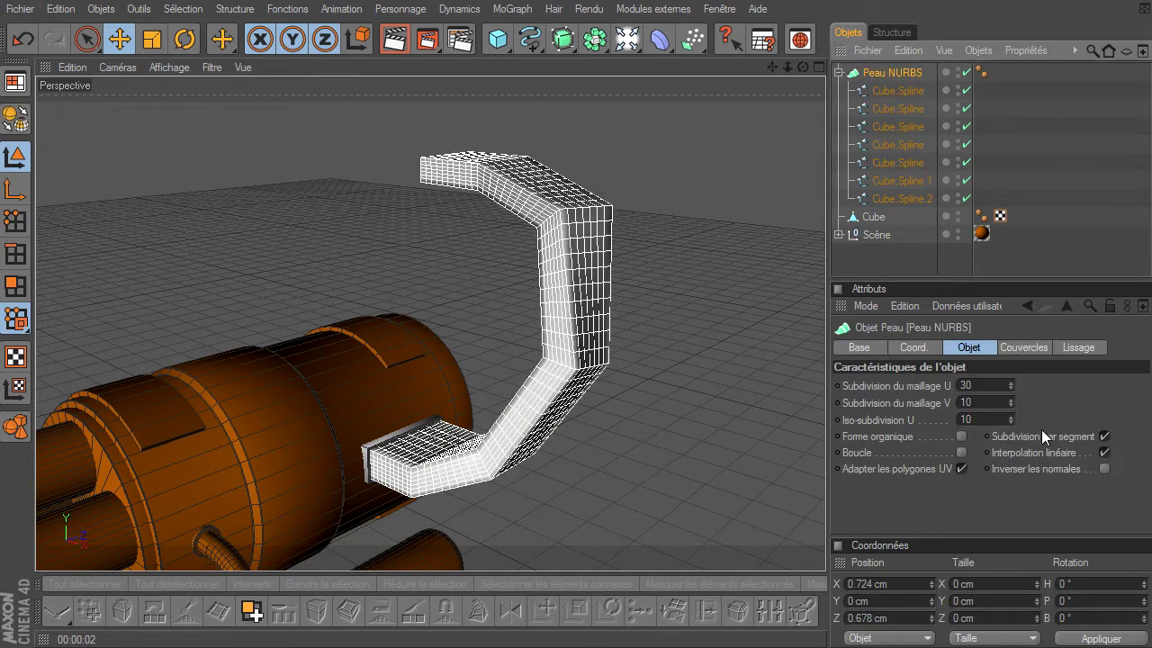
click(1104, 452)
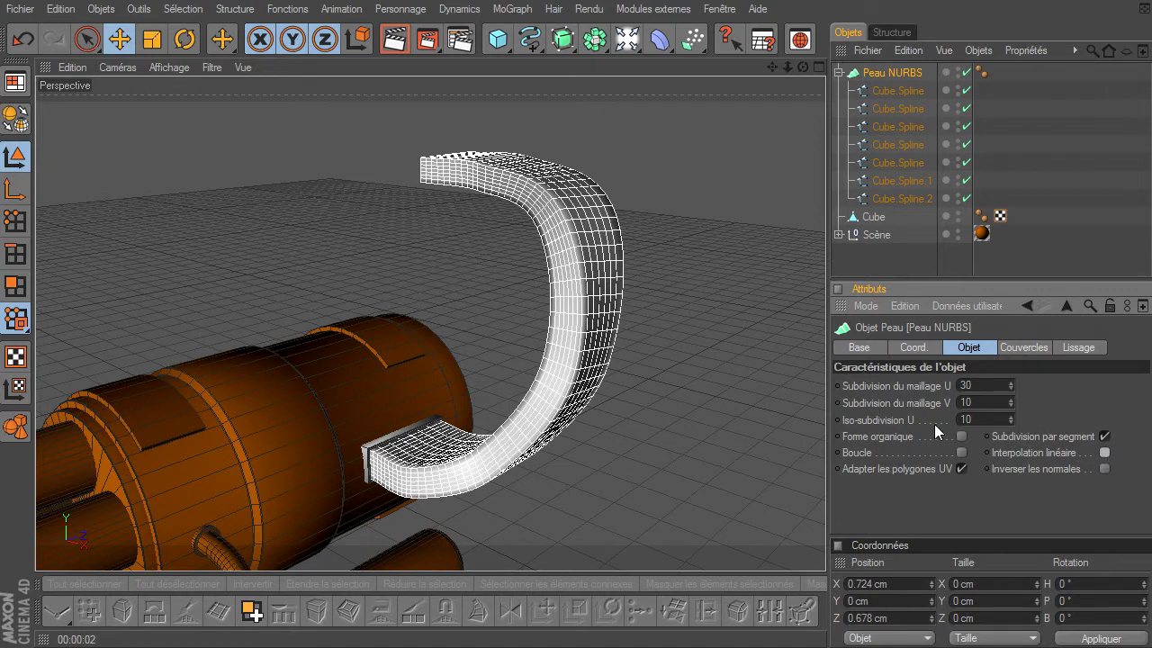
click(1104, 436)
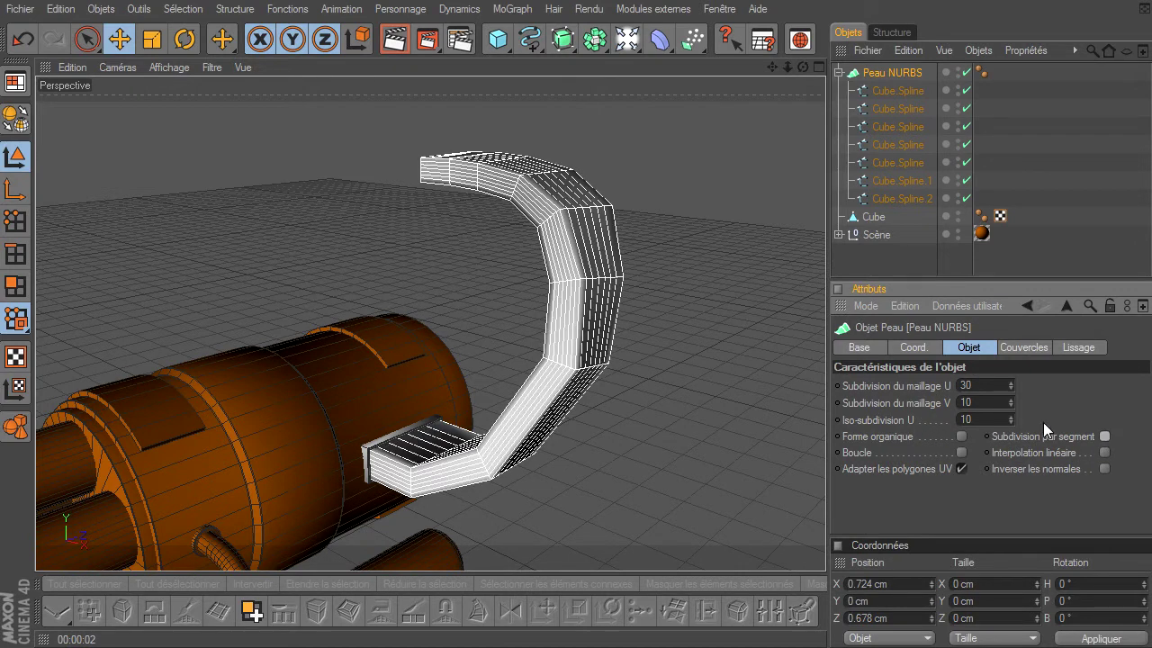
click(397, 36)
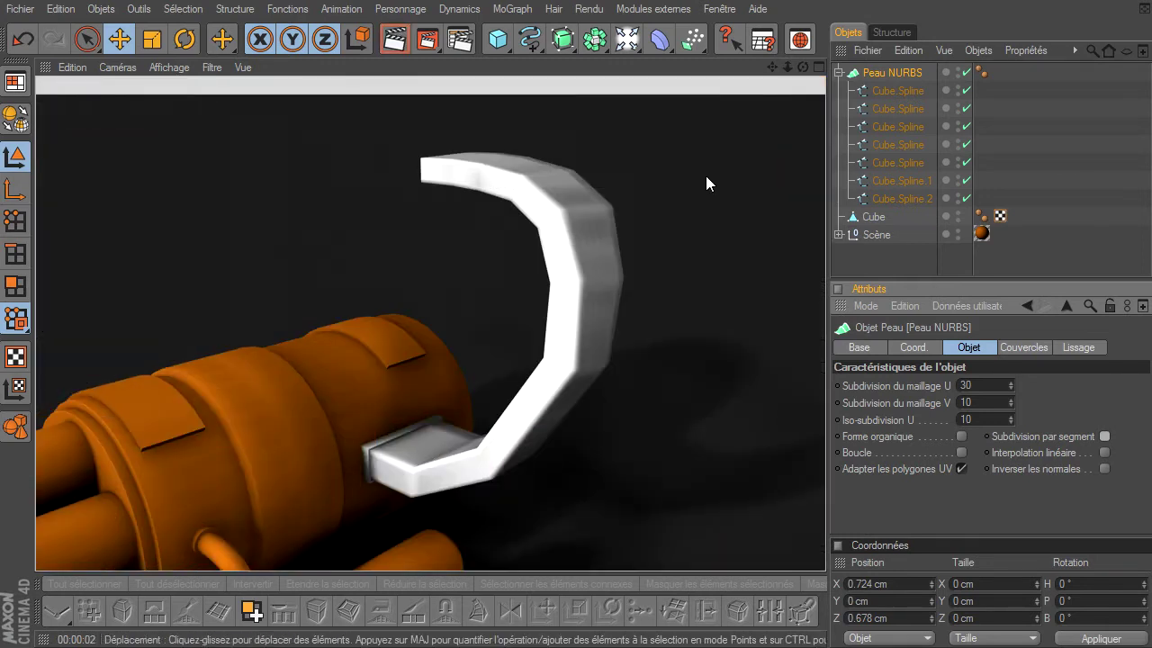
click(1105, 437)
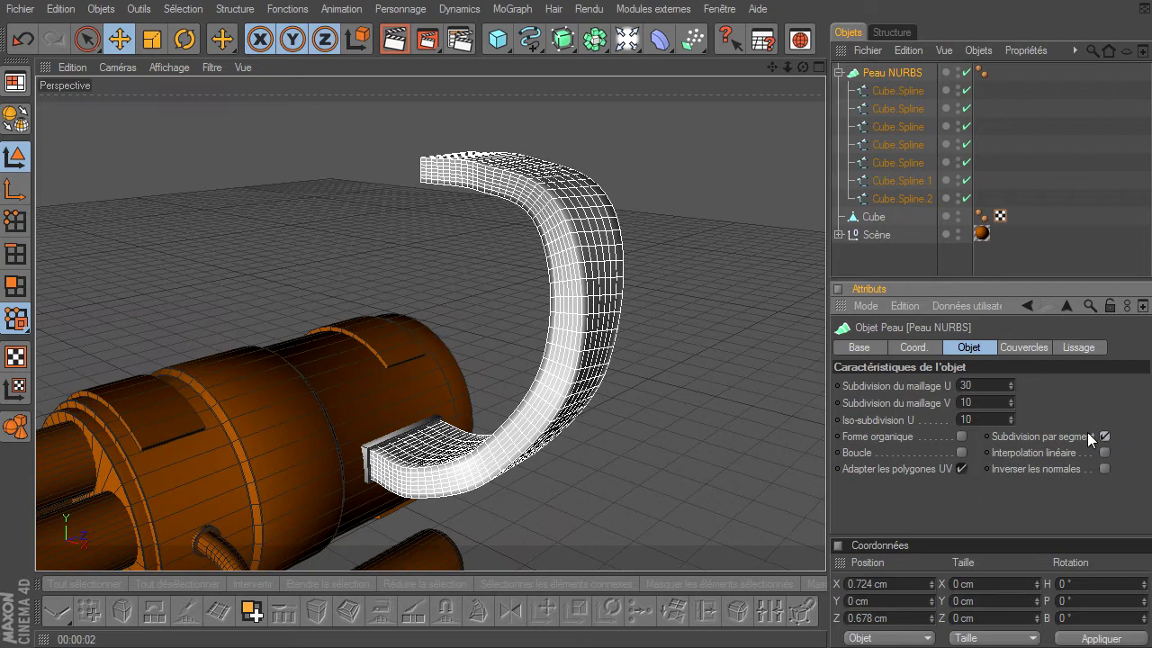
click(961, 436)
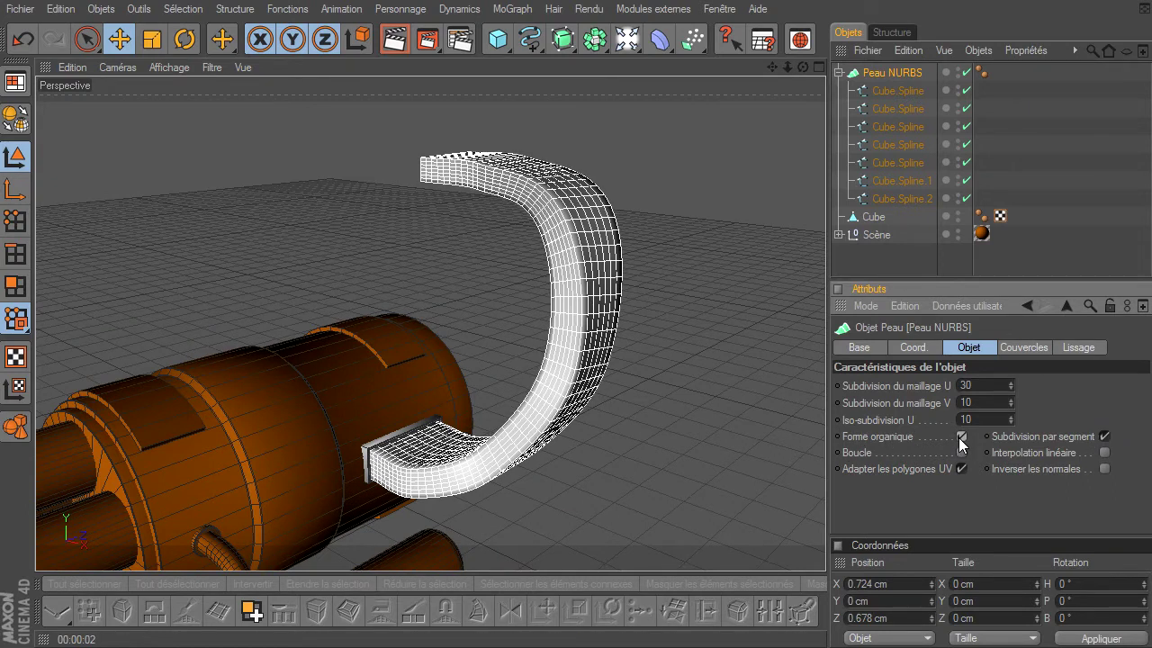
click(961, 437)
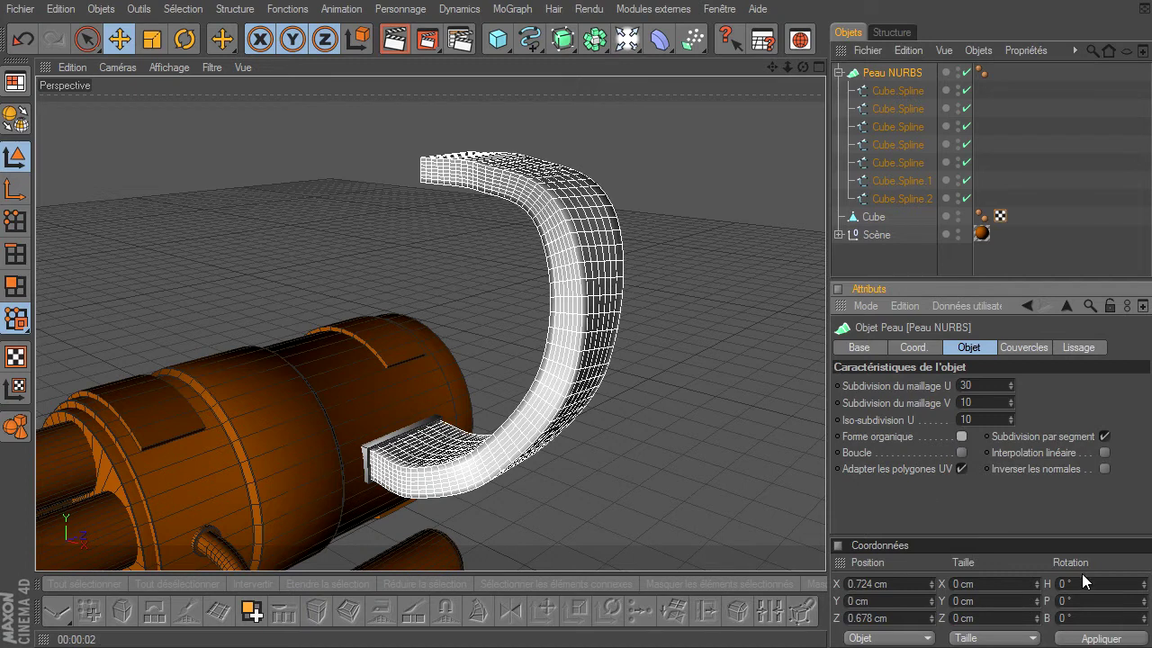
click(961, 452)
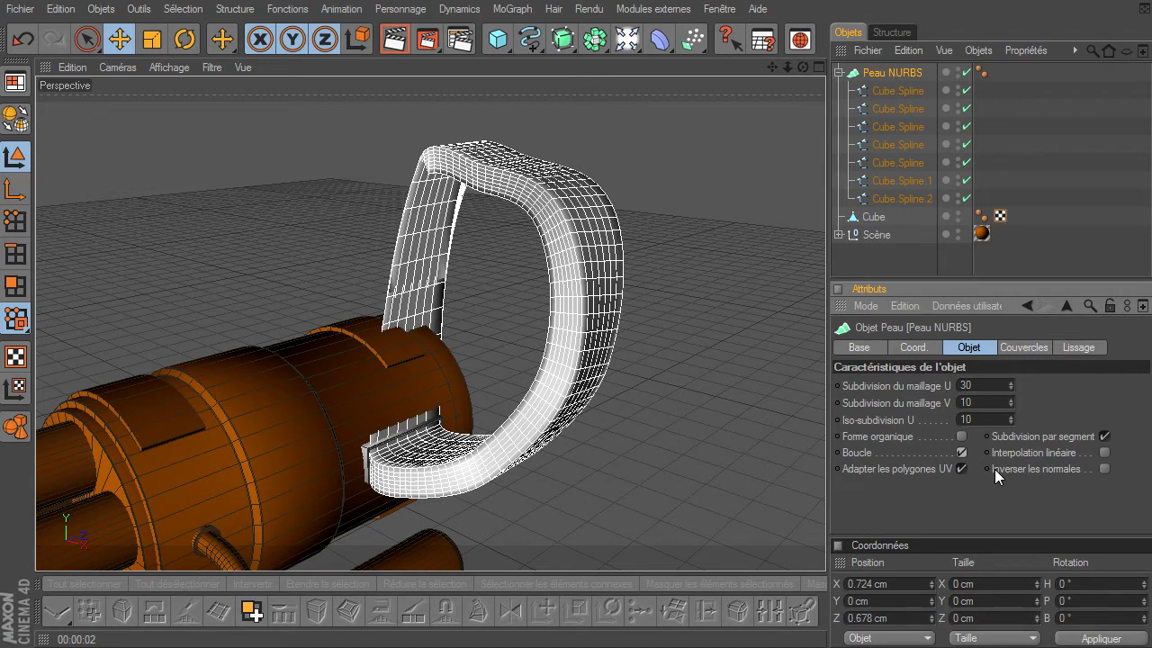
click(962, 451)
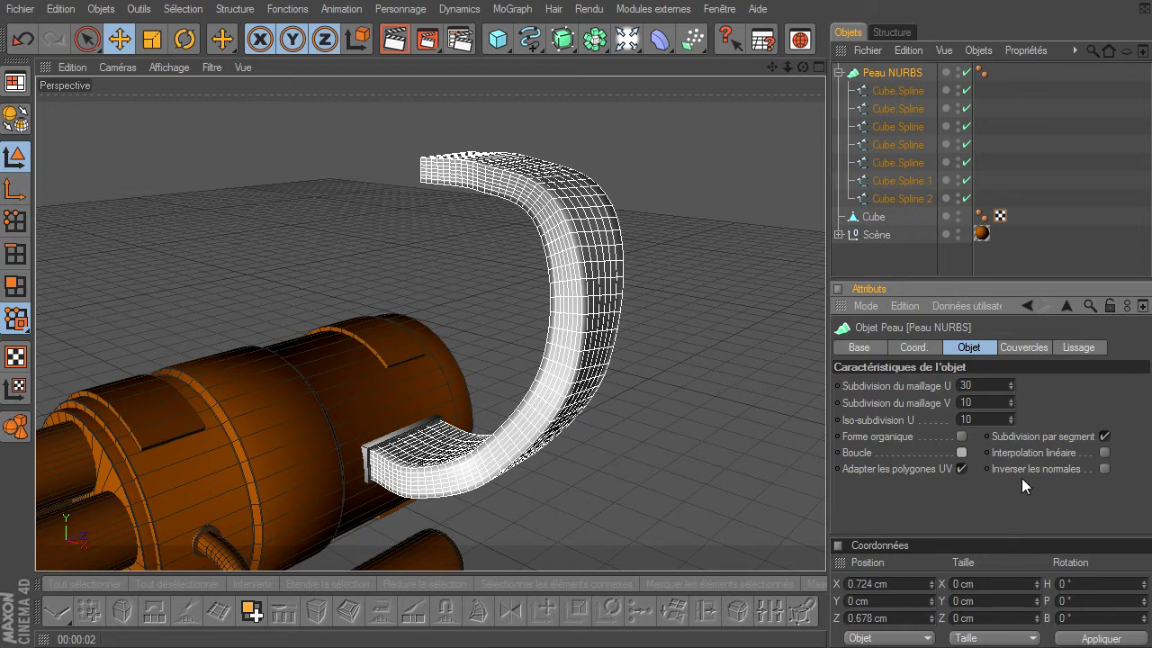
Step: Enter 4 for the Peau NURBS U mesh subdivision, nudge it to 5, and zoom out to check
click(992, 415)
click(990, 386)
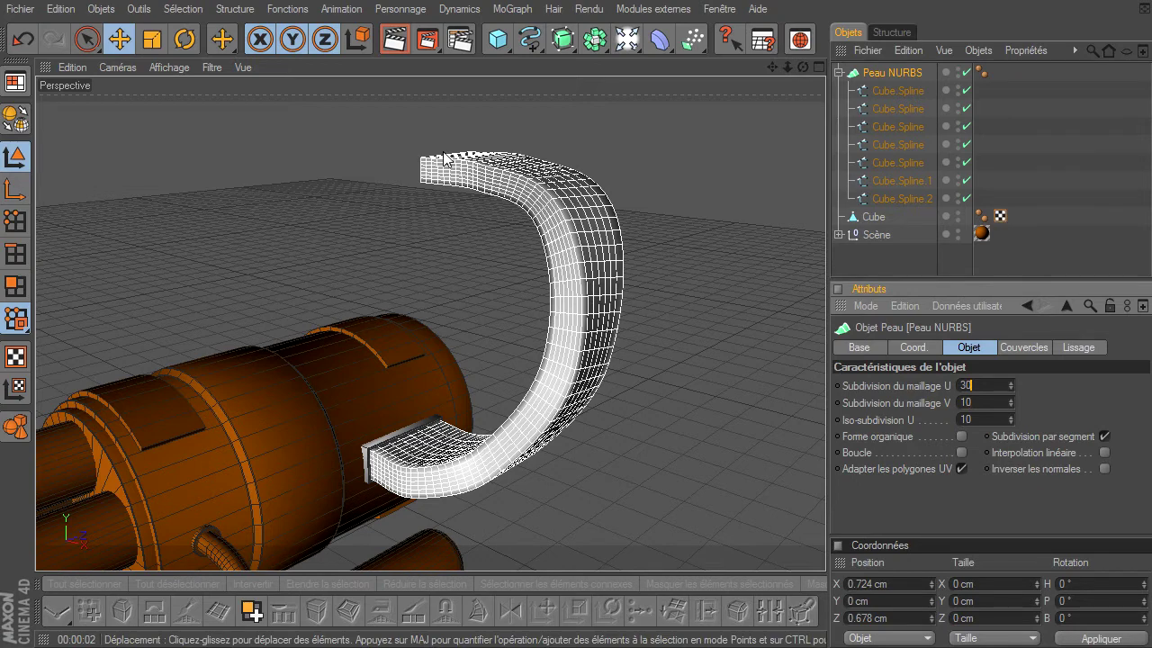
mouse_move(801, 68)
mouse_down()
mouse_move(825, 445)
mouse_move(732, 125)
mouse_up()
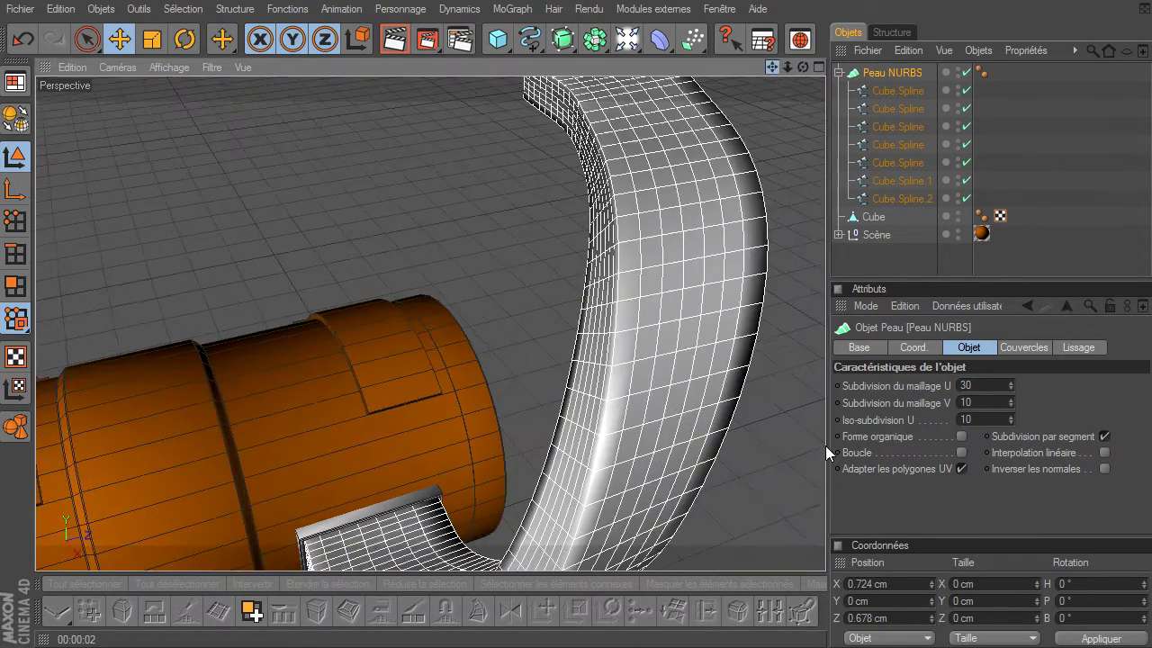
click(1000, 383)
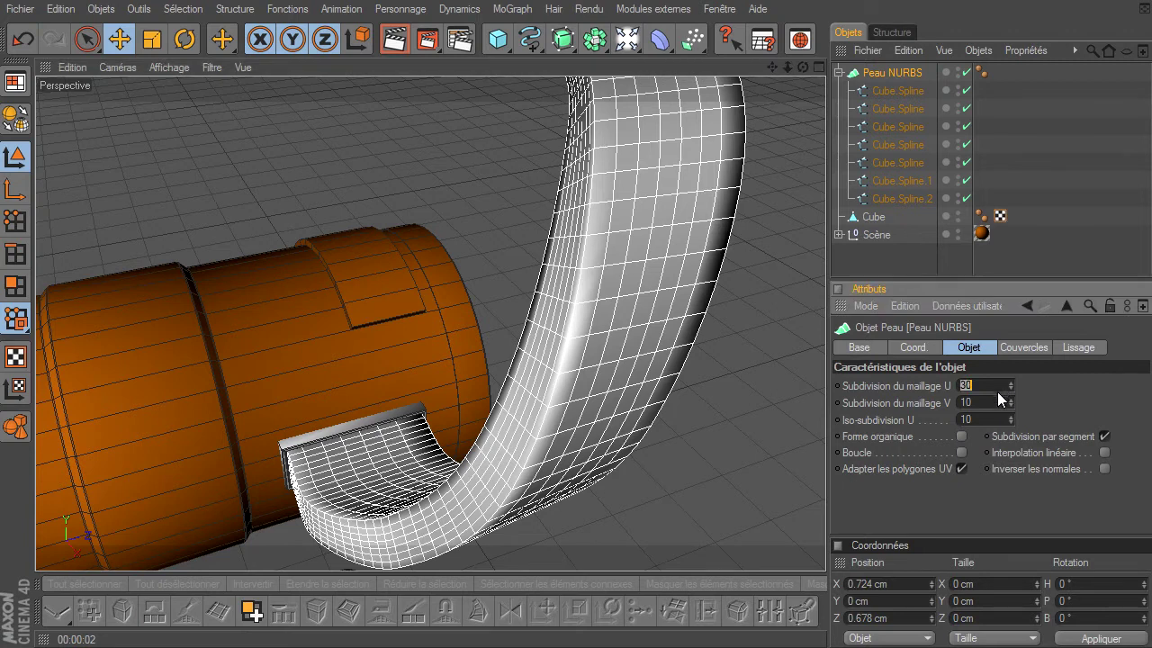
text(4)
key(Return)
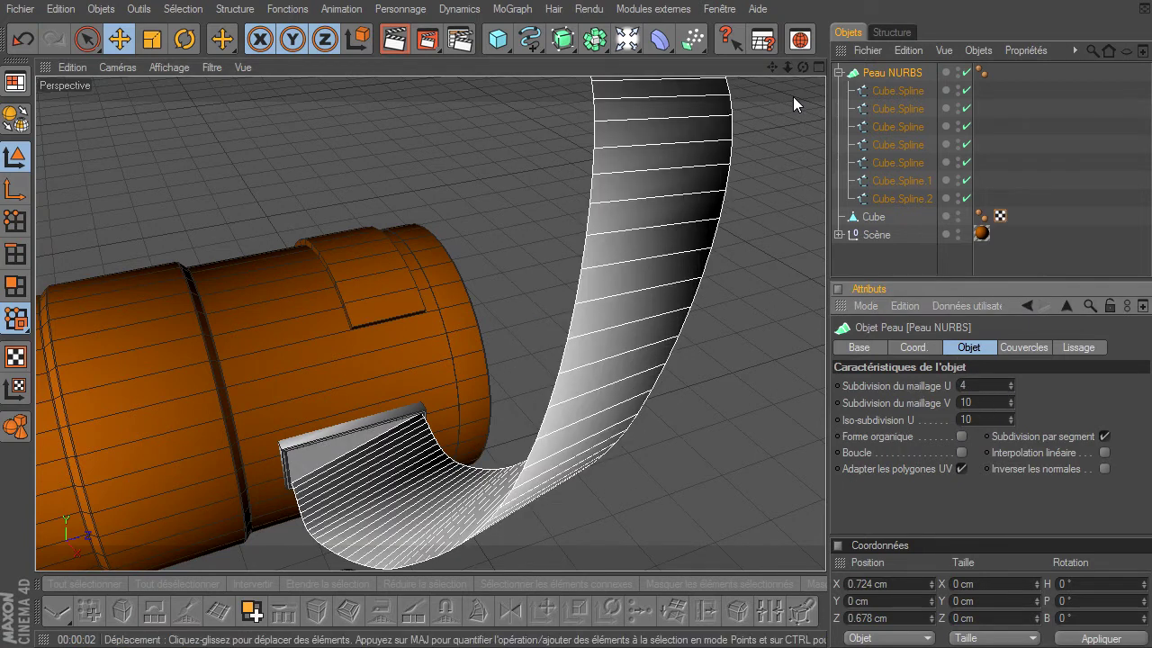
click(1011, 383)
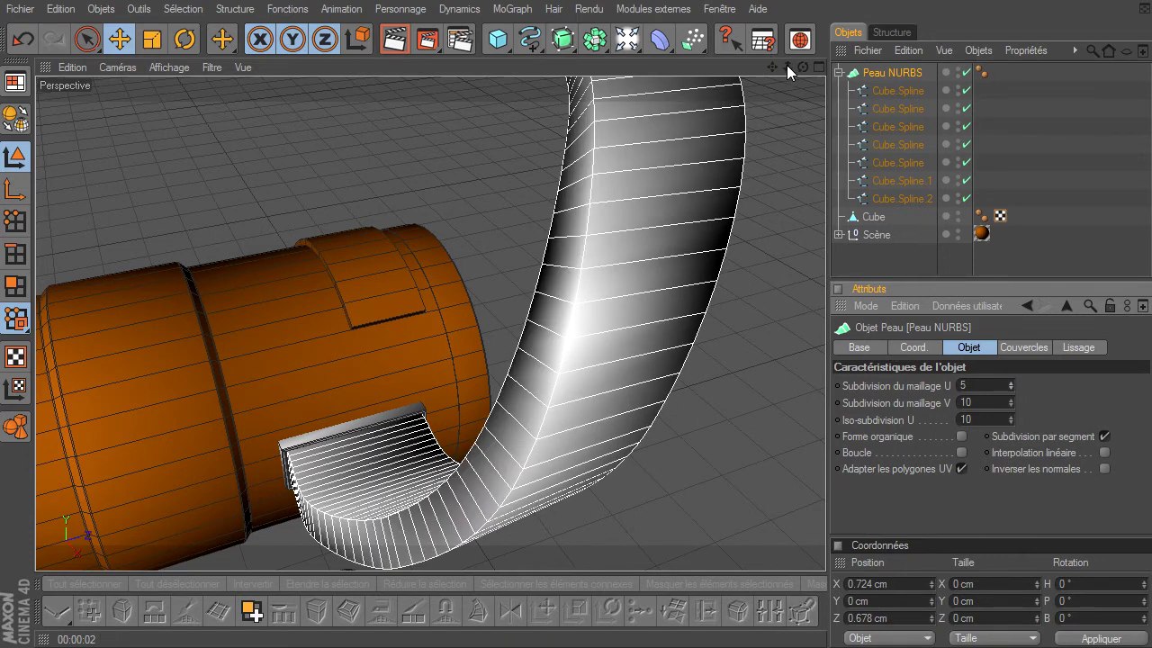
drag(786, 65, 798, 449)
scroll(799, 450, up, 1)
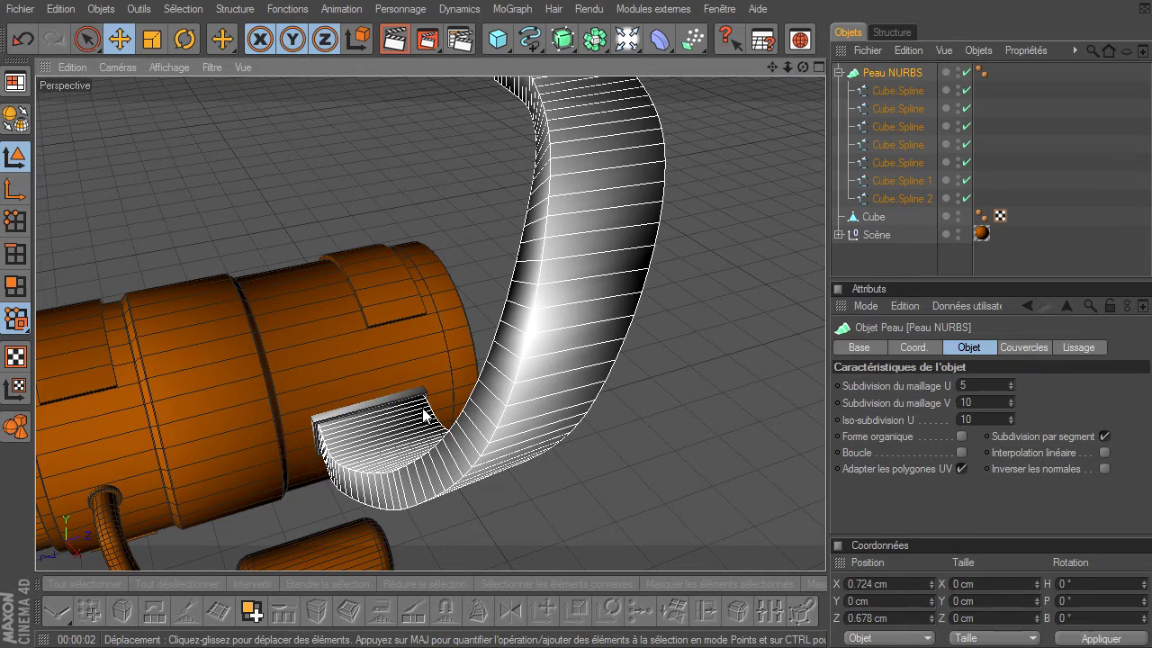
mouse_move(788, 68)
mouse_down()
mouse_move(825, 446)
mouse_move(420, 52)
mouse_up()
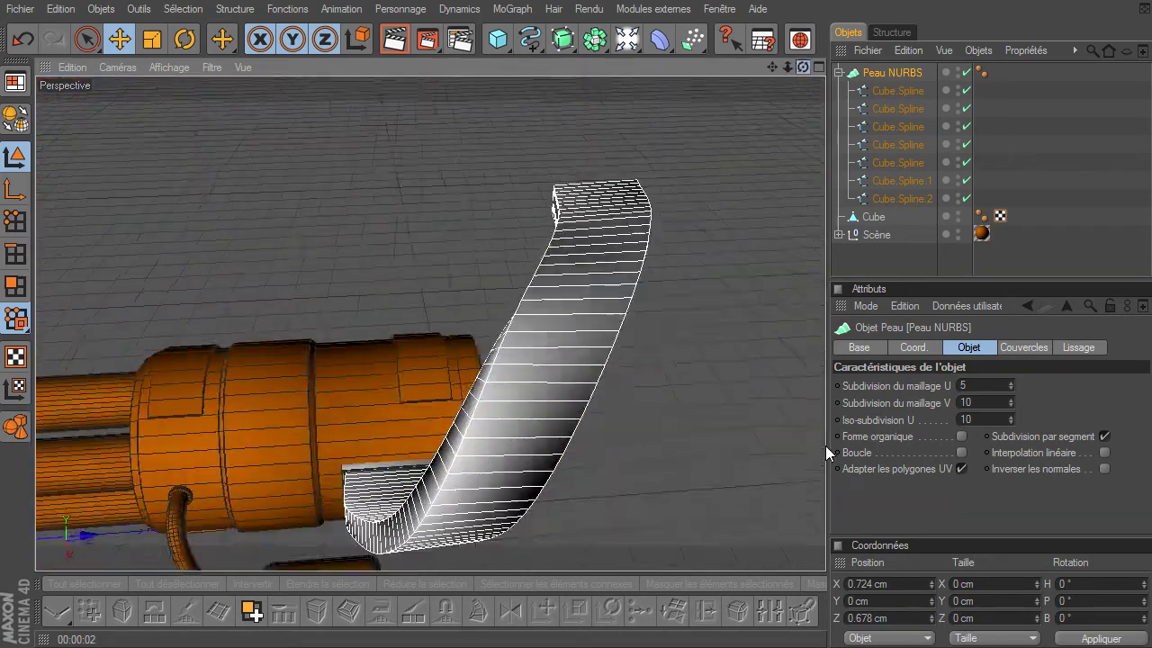
Step: Render the viewport, then step the U mesh subdivision up through 6, 7 and 9
click(391, 43)
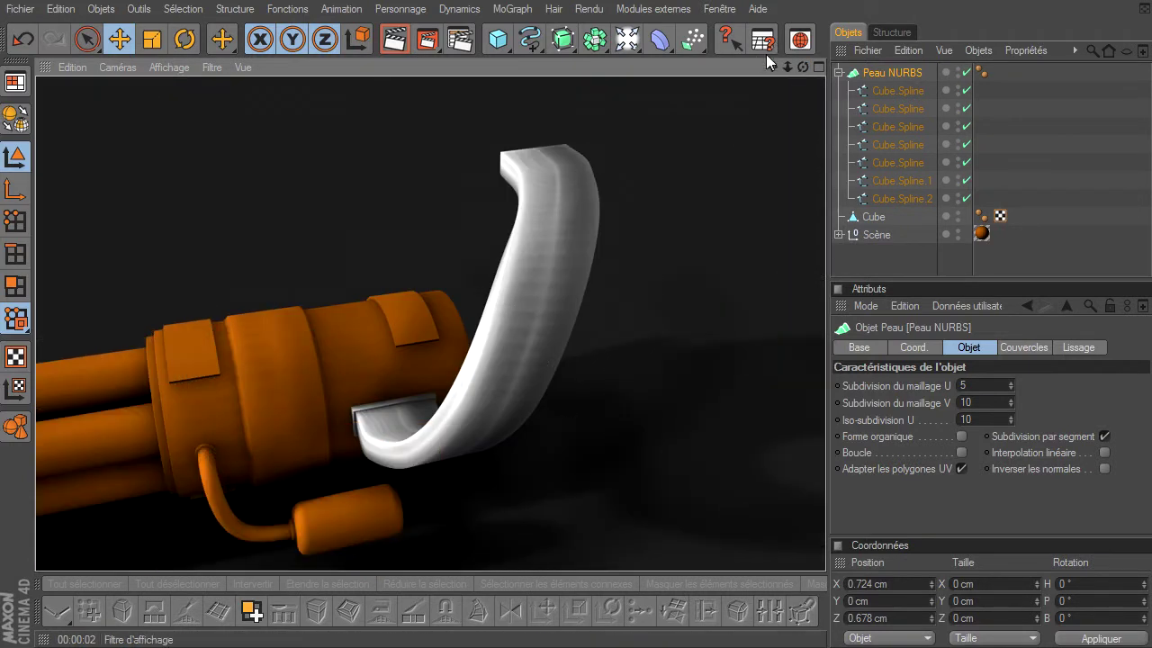
drag(787, 66, 853, 448)
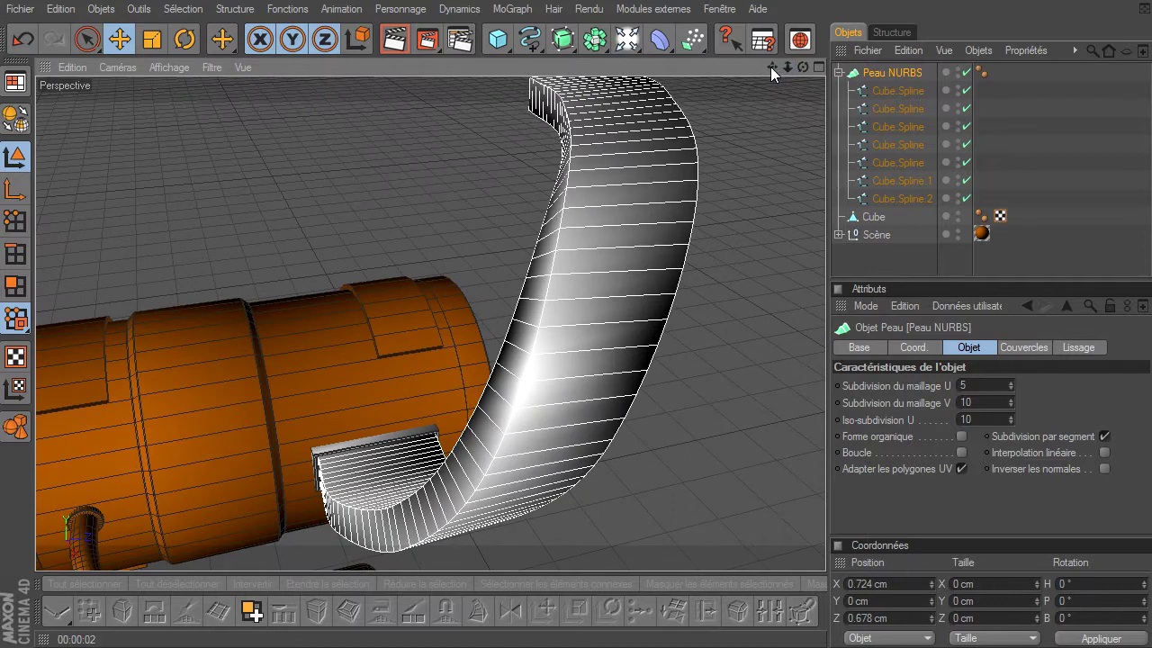
drag(771, 67, 825, 446)
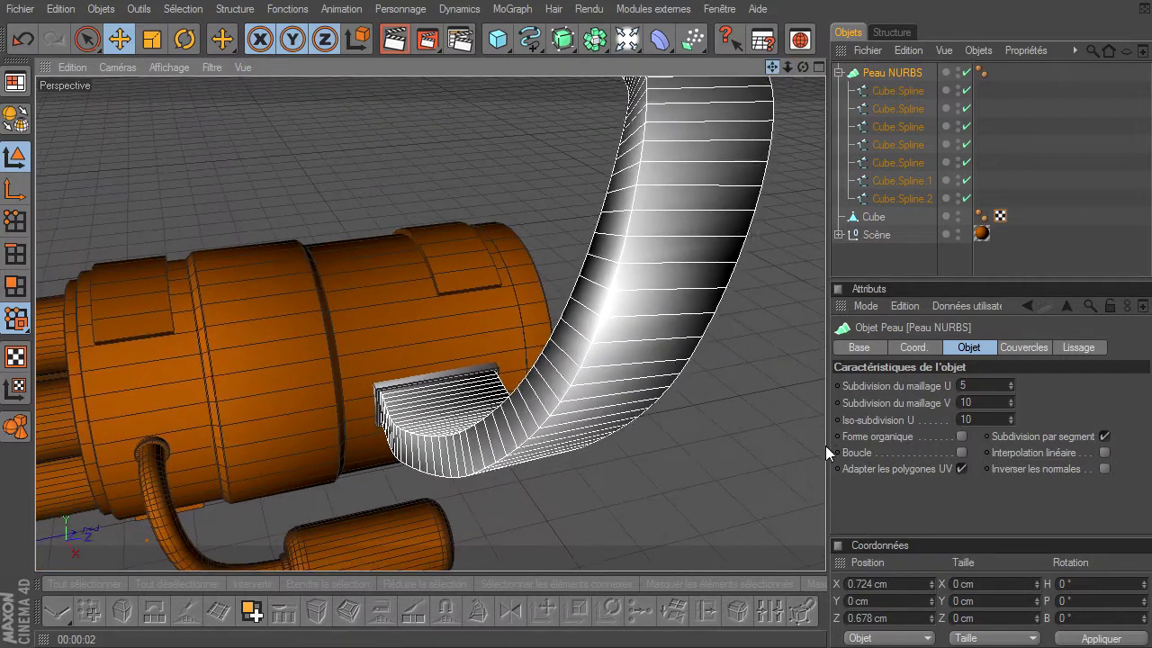
click(1012, 381)
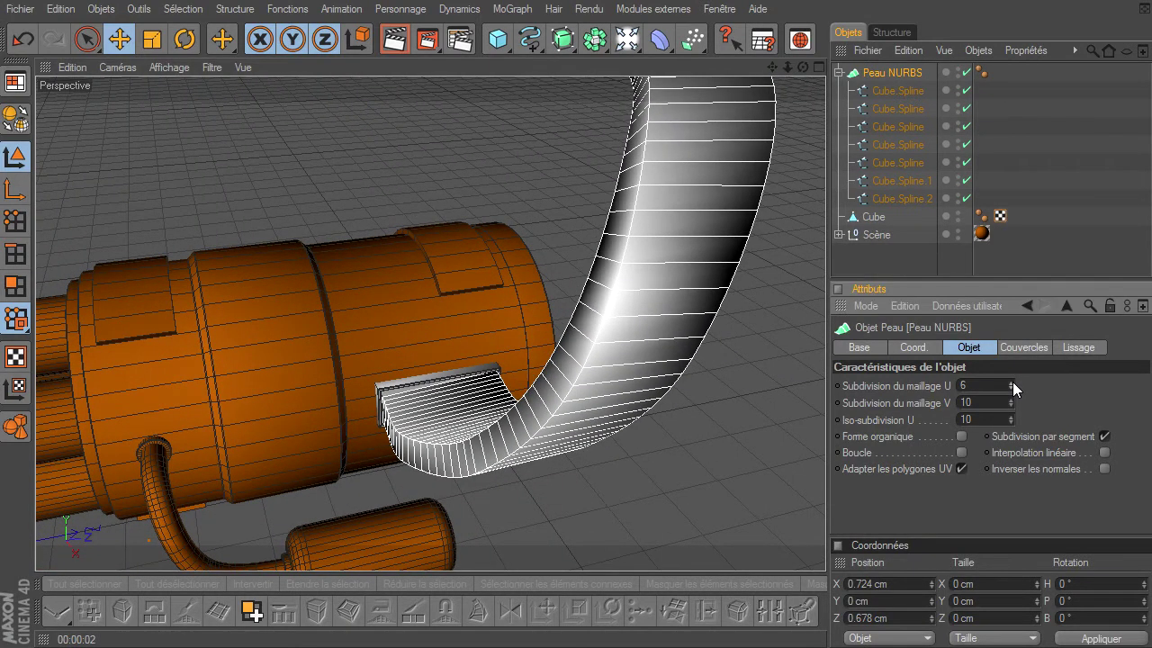
click(1012, 381)
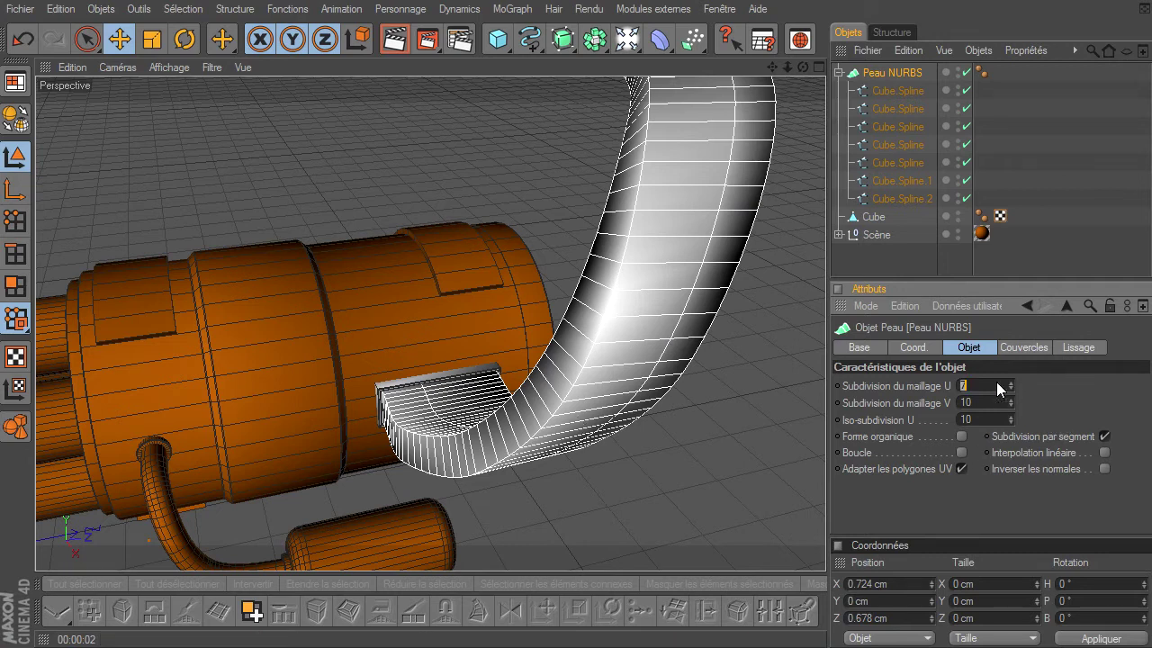
text(9)
key(Return)
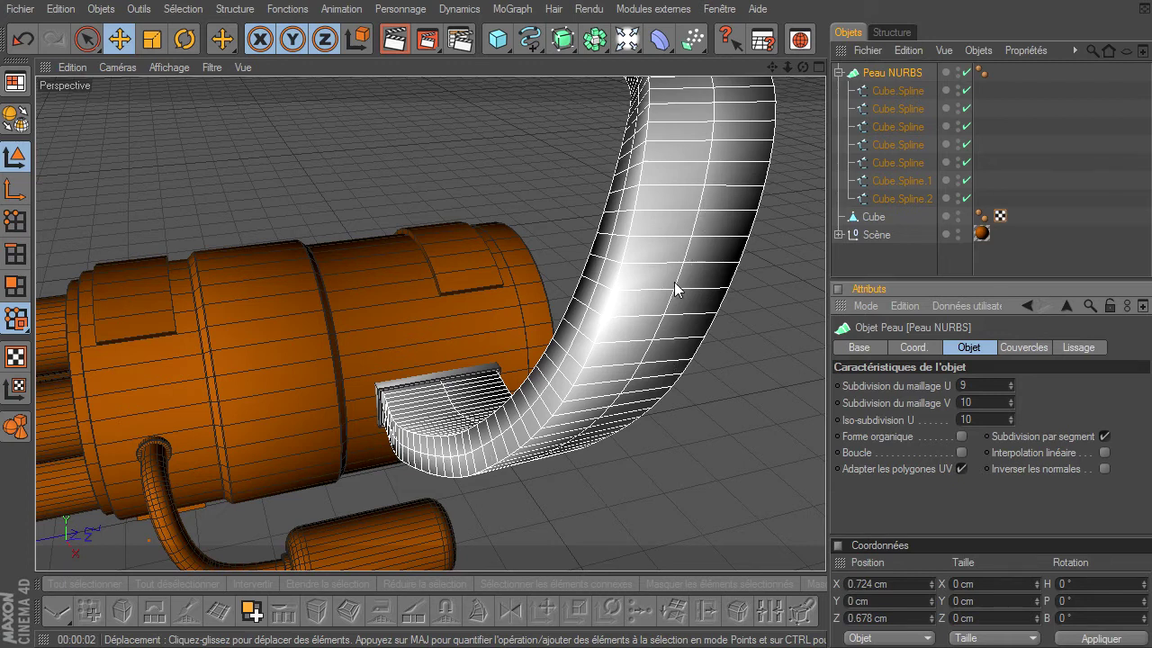
Step: Raise the U mesh subdivision to 13, then enter 30 for a dense hook mesh
mouse_move(809, 69)
mouse_down()
mouse_move(825, 446)
mouse_move(443, 84)
mouse_up()
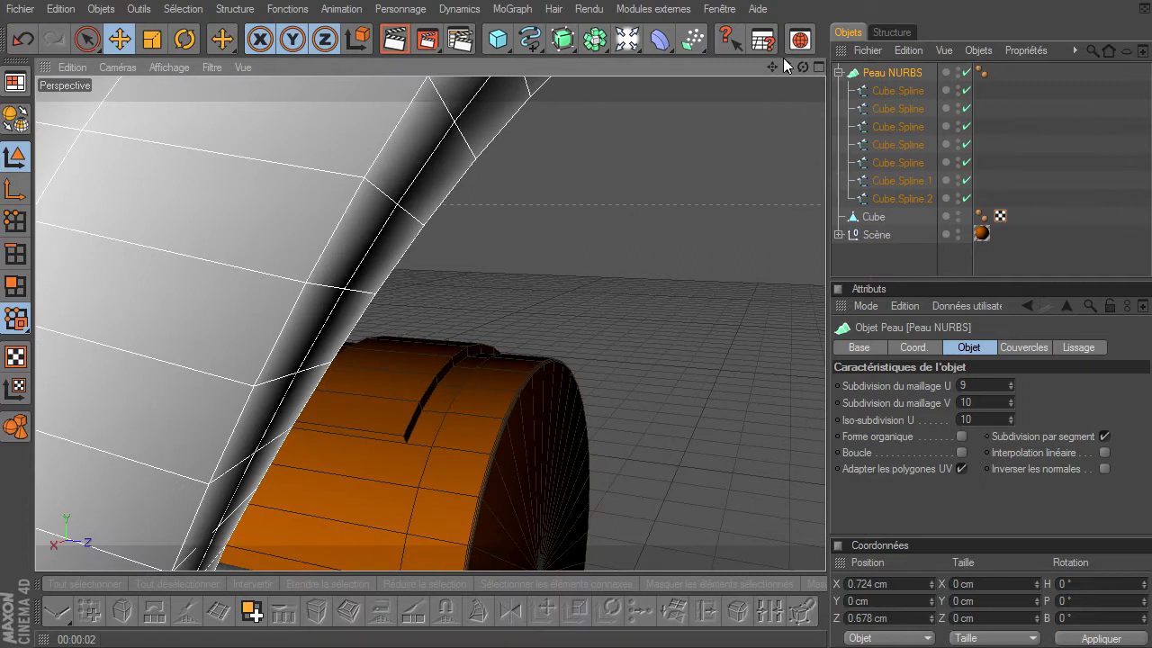
drag(796, 66, 818, 106)
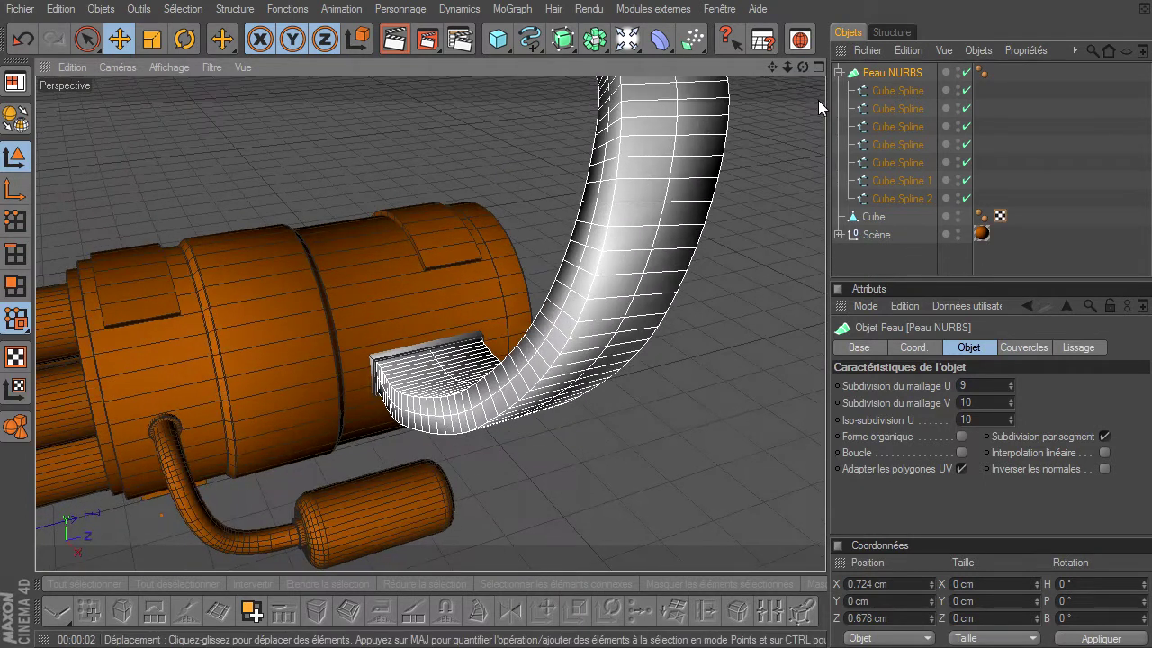
click(985, 385)
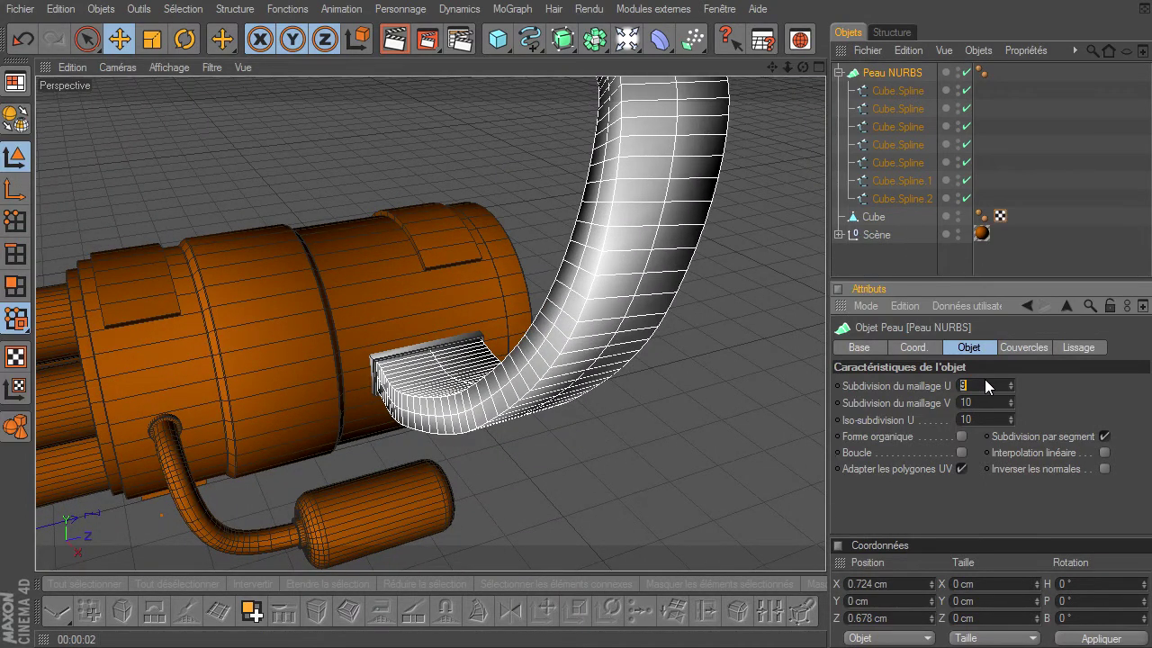
text(13)
key(Return)
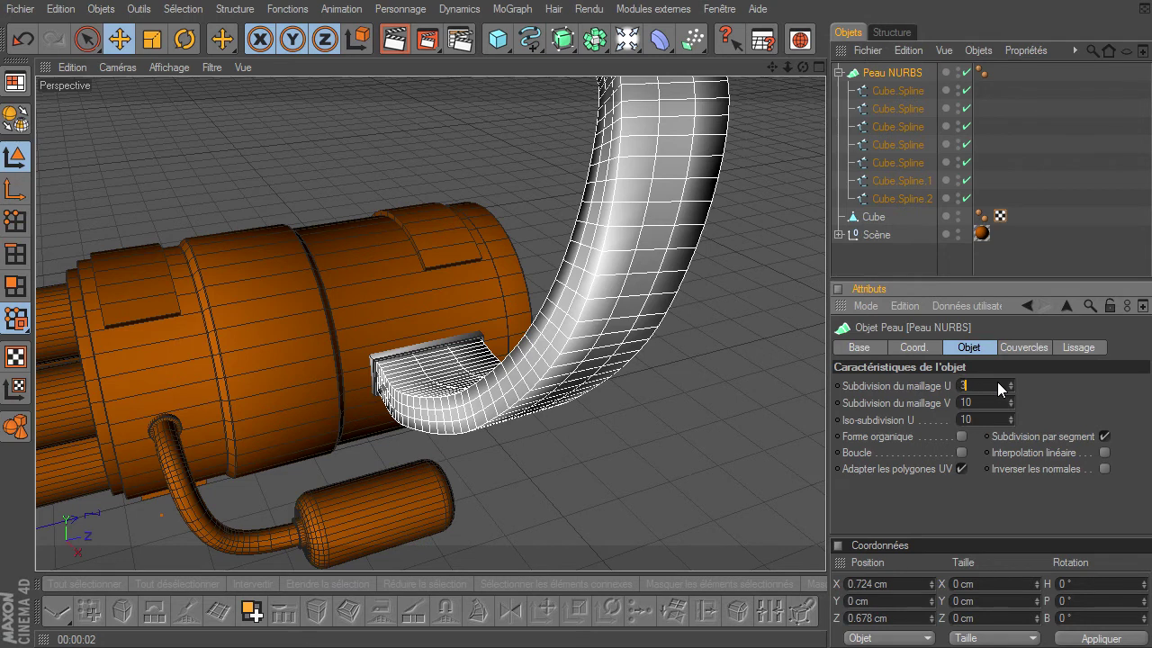
text(0)
key(Return)
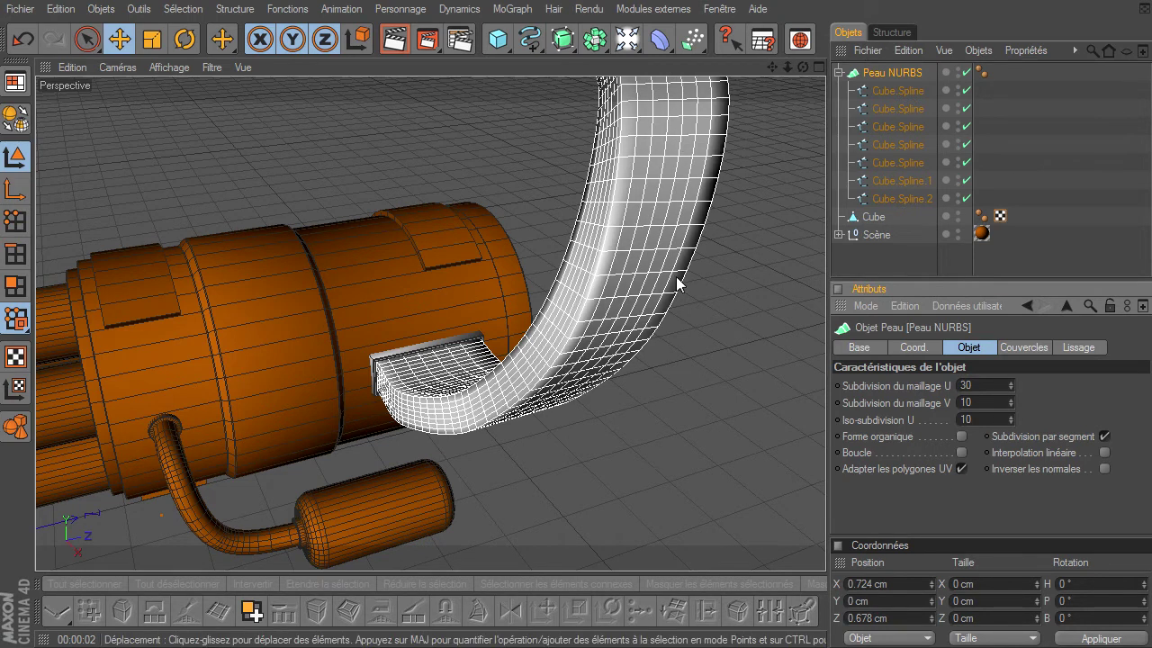
Step: Lower the Peau NURBS V mesh subdivision from 10 to 2 and zoom out around the handle
click(983, 387)
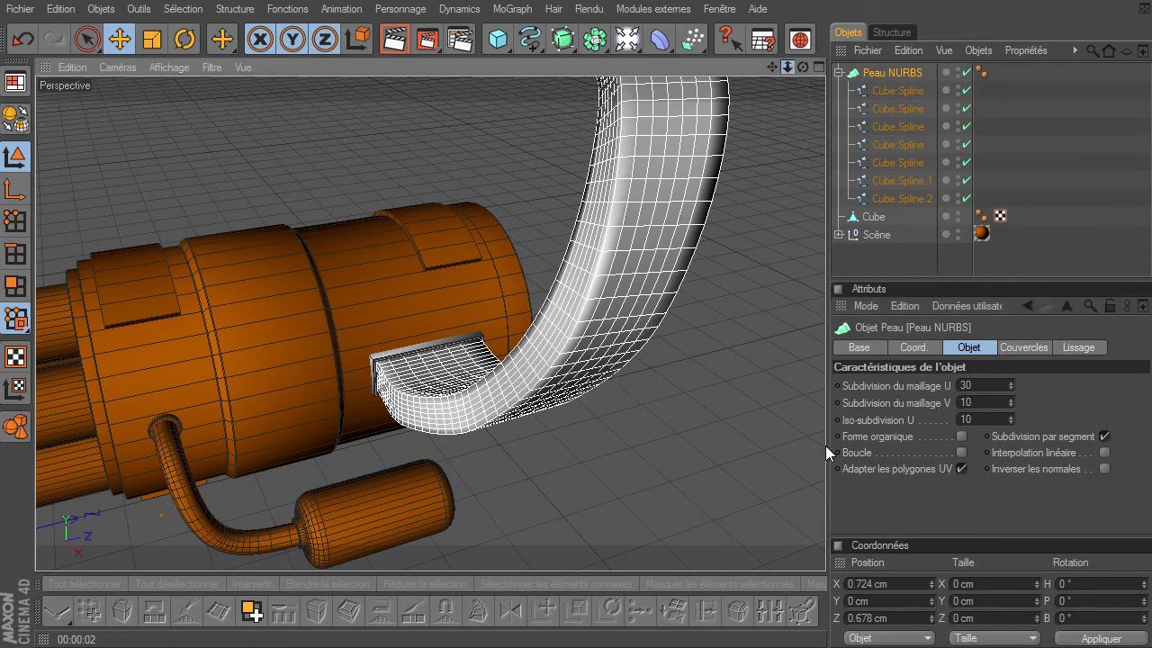
drag(791, 68, 784, 454)
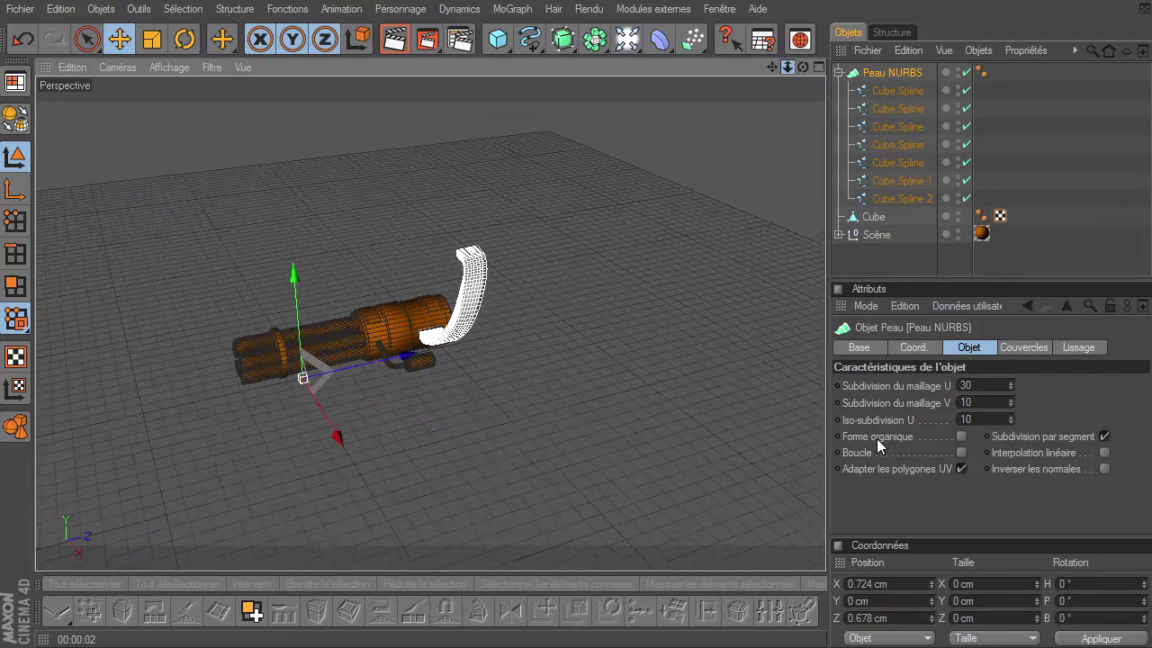
scroll(823, 446, up, 5)
scroll(824, 445, up, 3)
scroll(824, 445, up, 3)
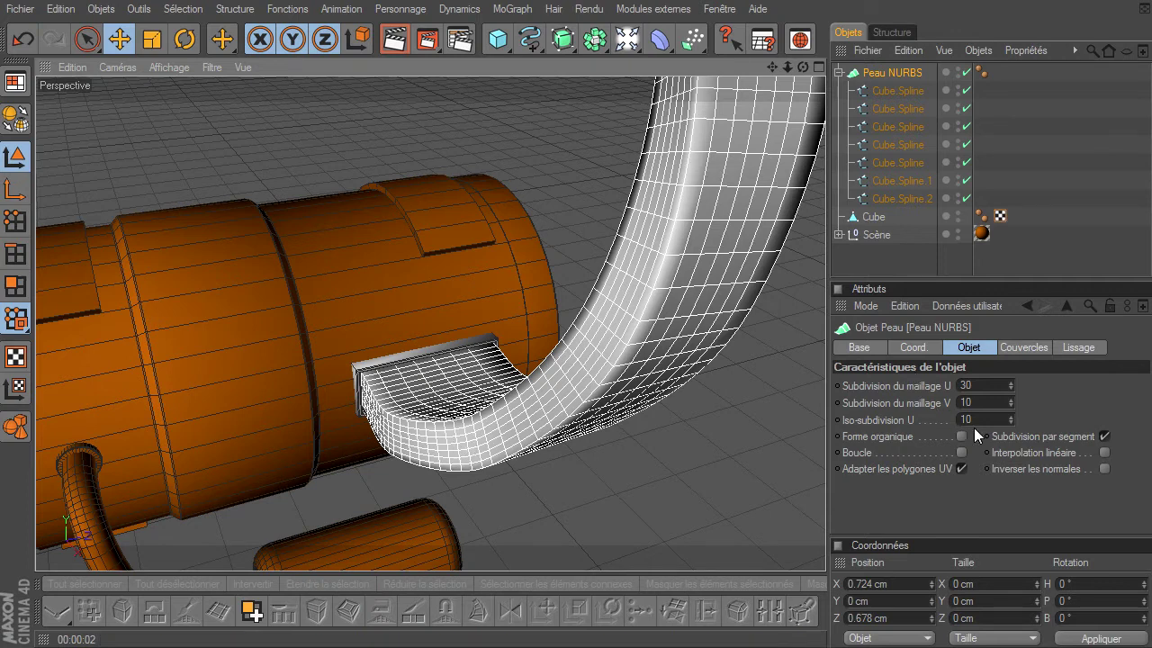
click(996, 406)
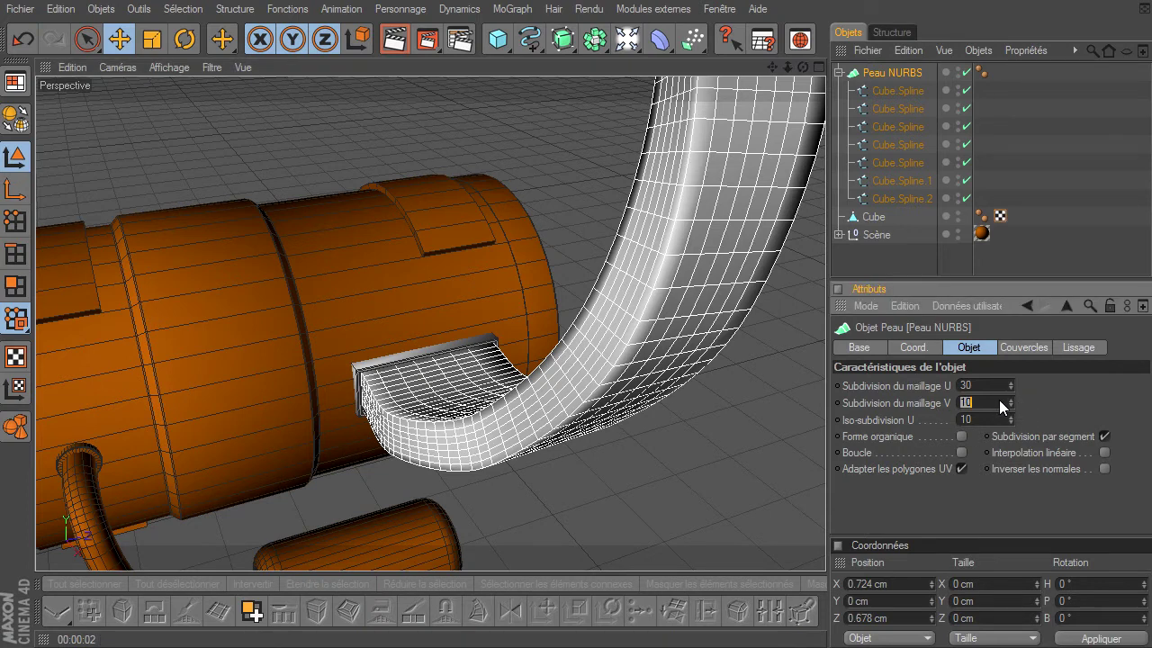
drag(1013, 399, 1012, 405)
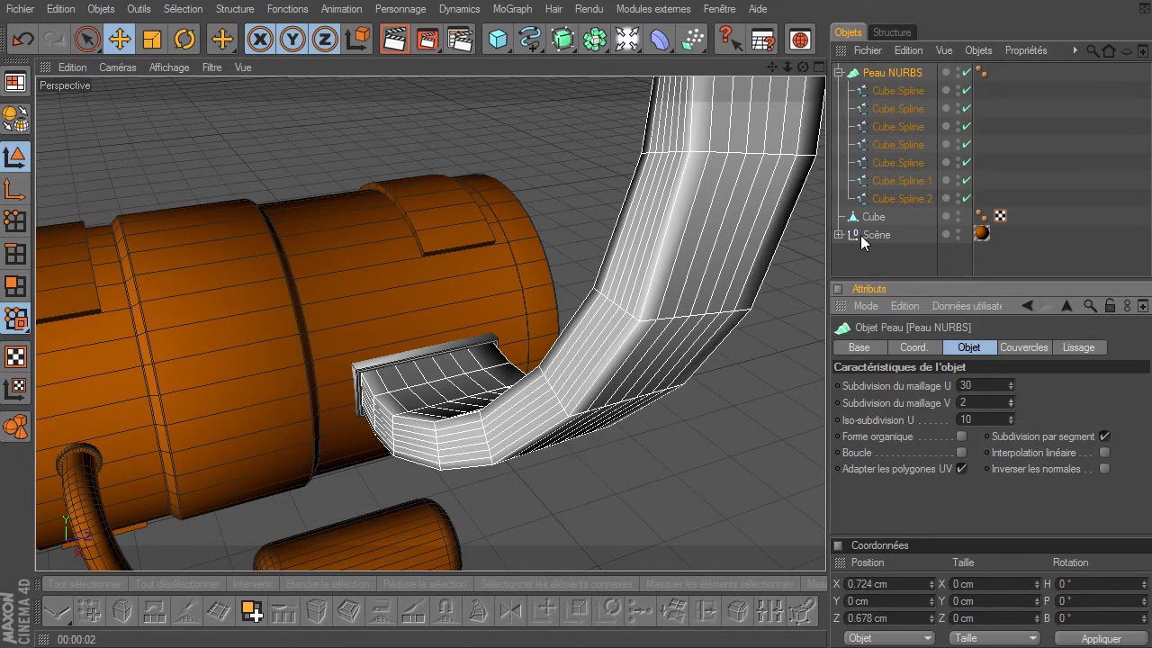
mouse_move(788, 71)
mouse_down()
mouse_move(789, 450)
mouse_move(810, 445)
mouse_up()
drag(798, 69, 825, 446)
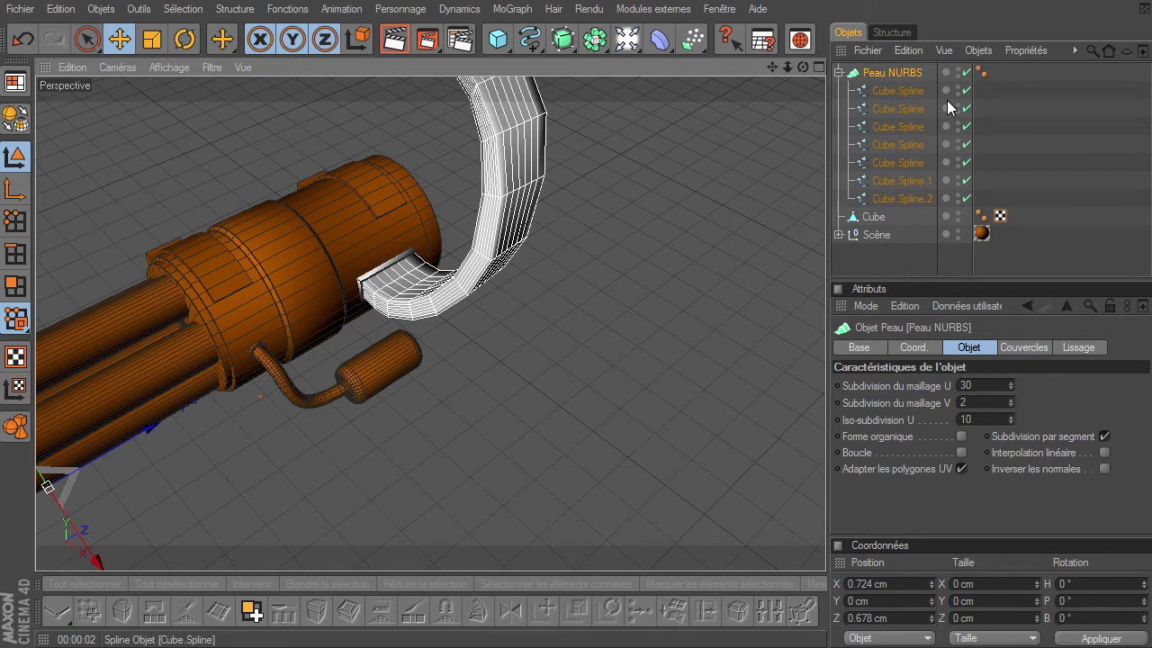
Step: Inspect the two Cube.Spline profiles at the handle's end, then reselect Peau NURBS
click(917, 99)
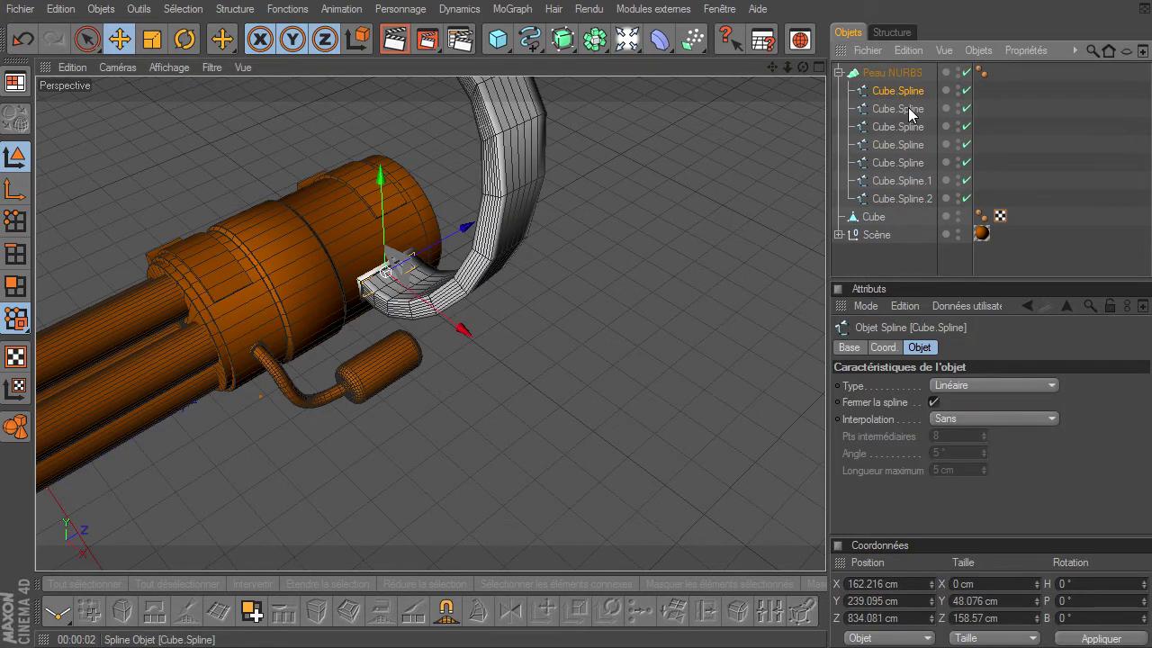
click(908, 108)
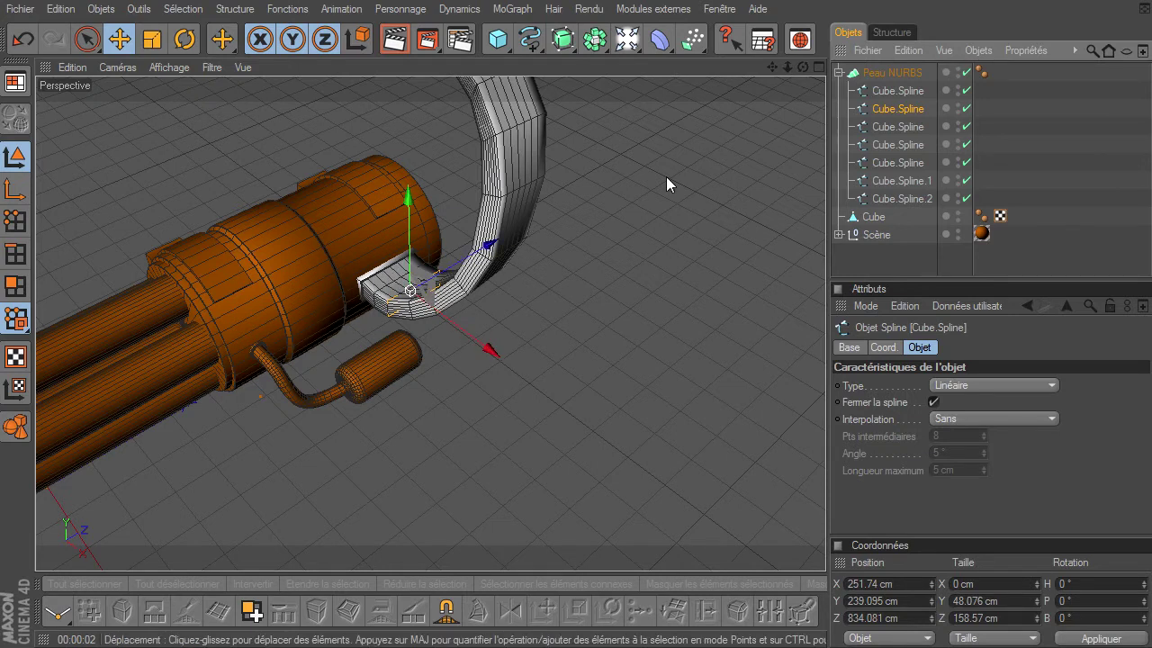
scroll(489, 297, up, 2)
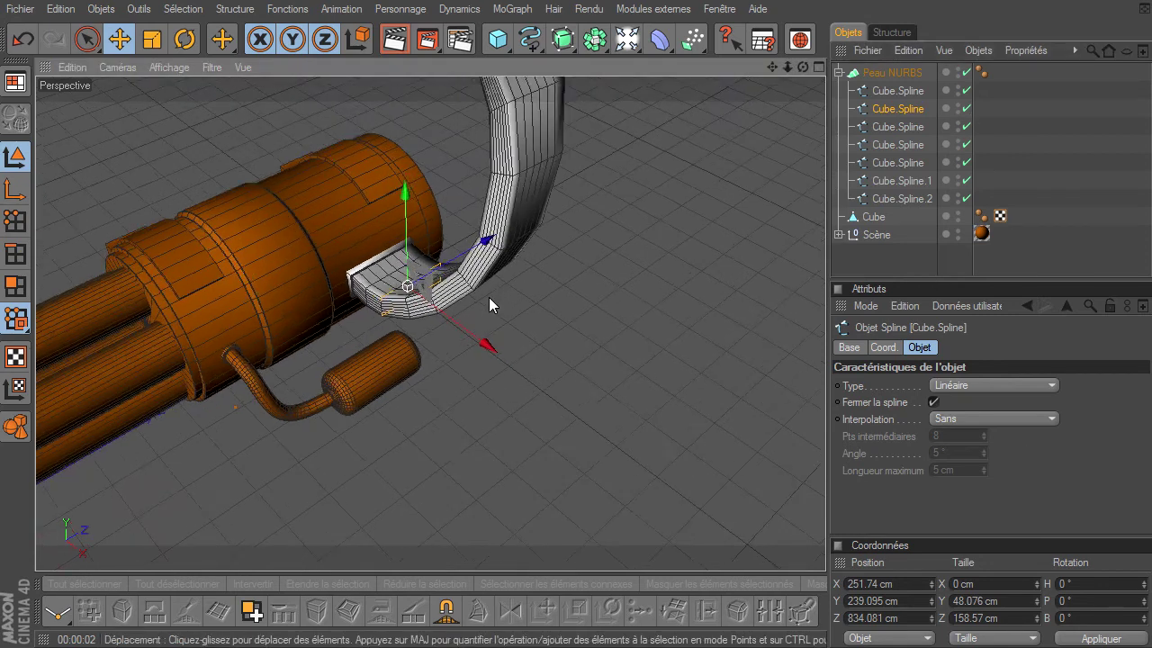
scroll(490, 295, up, 2)
scroll(491, 291, up, 2)
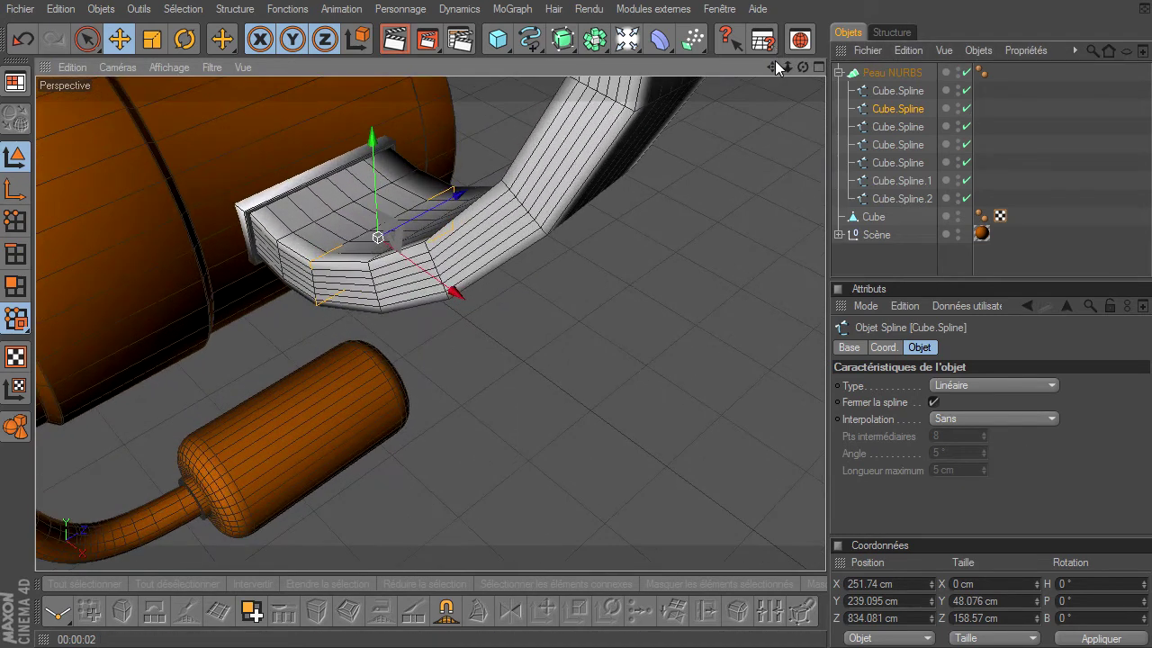
drag(773, 66, 825, 446)
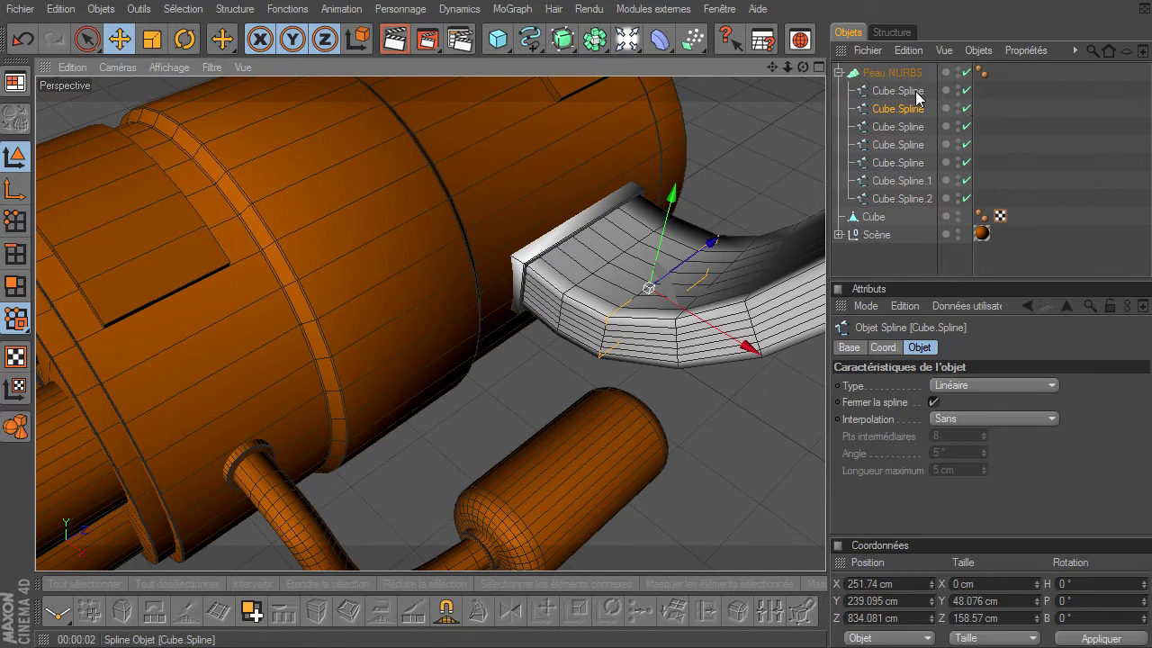
click(915, 91)
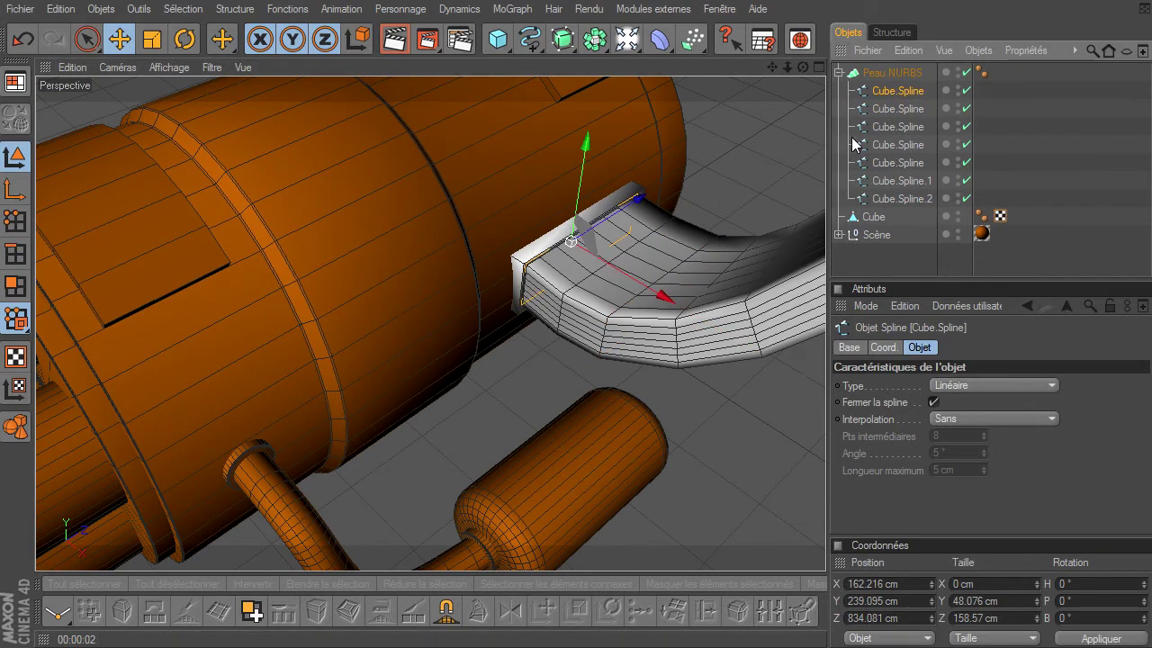
click(891, 109)
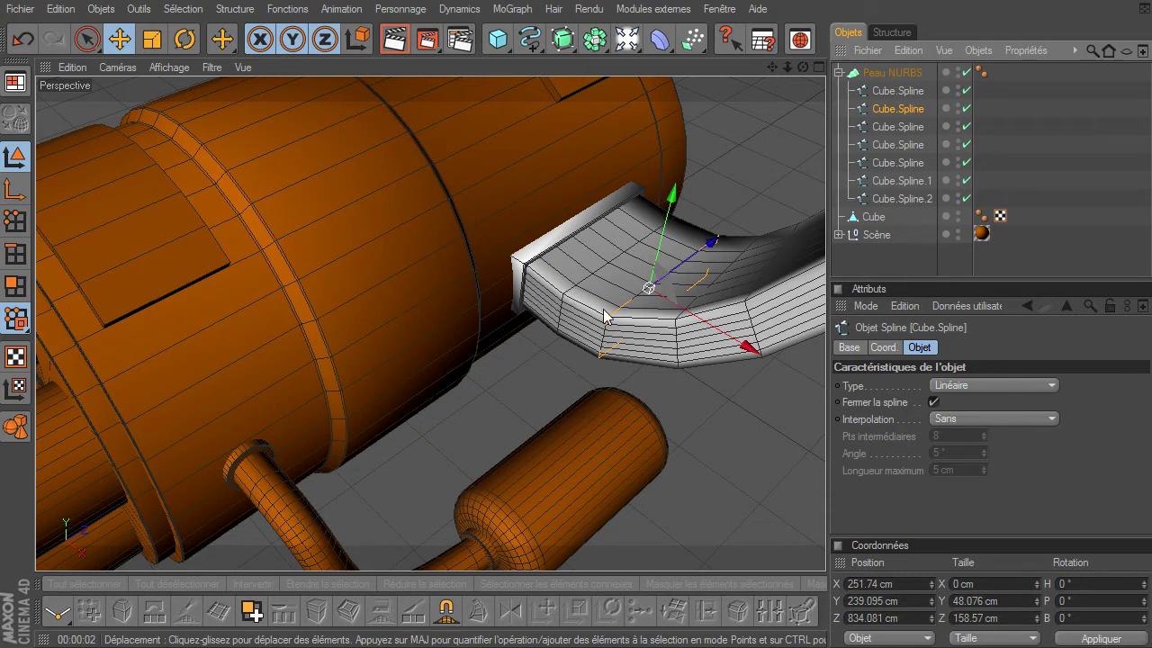
click(886, 71)
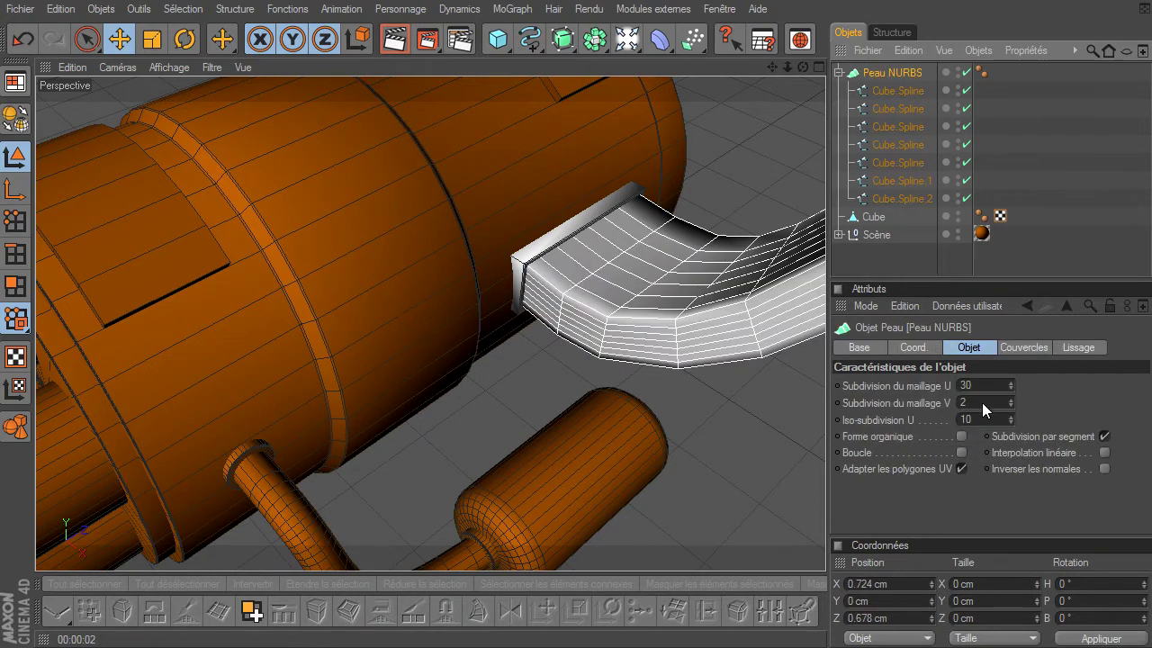
Step: Set the Peau NURBS V mesh subdivision to 3 and check the handle up close
click(981, 402)
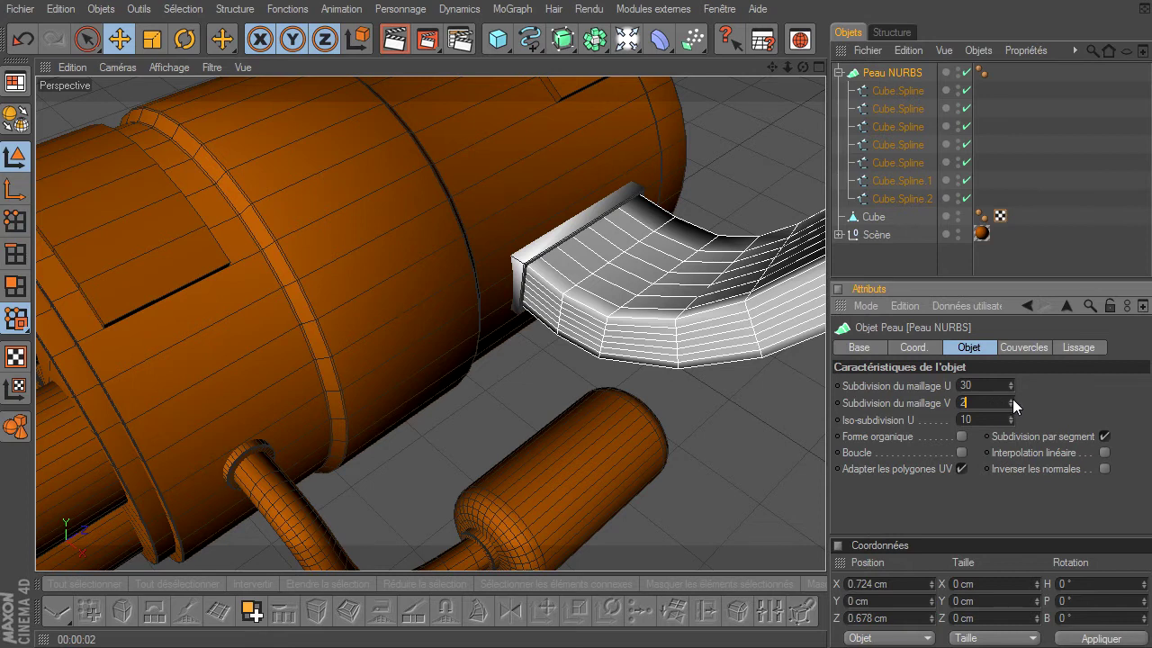
click(1010, 399)
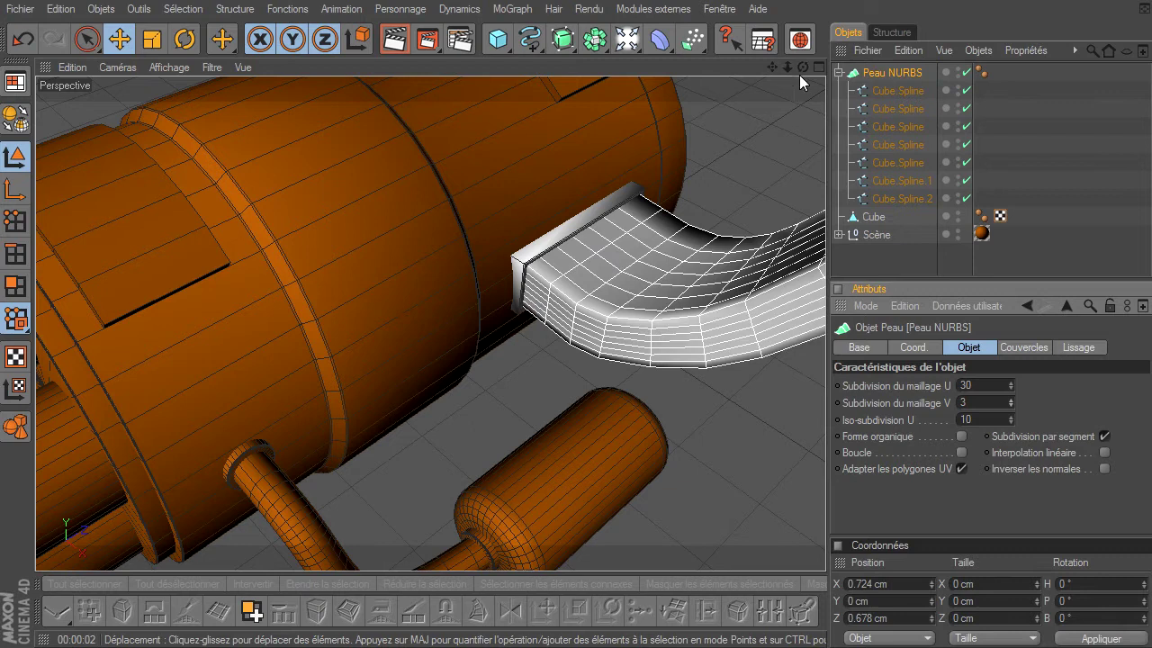
mouse_move(787, 67)
mouse_down()
mouse_move(825, 446)
mouse_move(815, 445)
mouse_up()
mouse_move(775, 66)
mouse_down()
mouse_move(823, 454)
mouse_move(781, 72)
mouse_move(772, 129)
mouse_up()
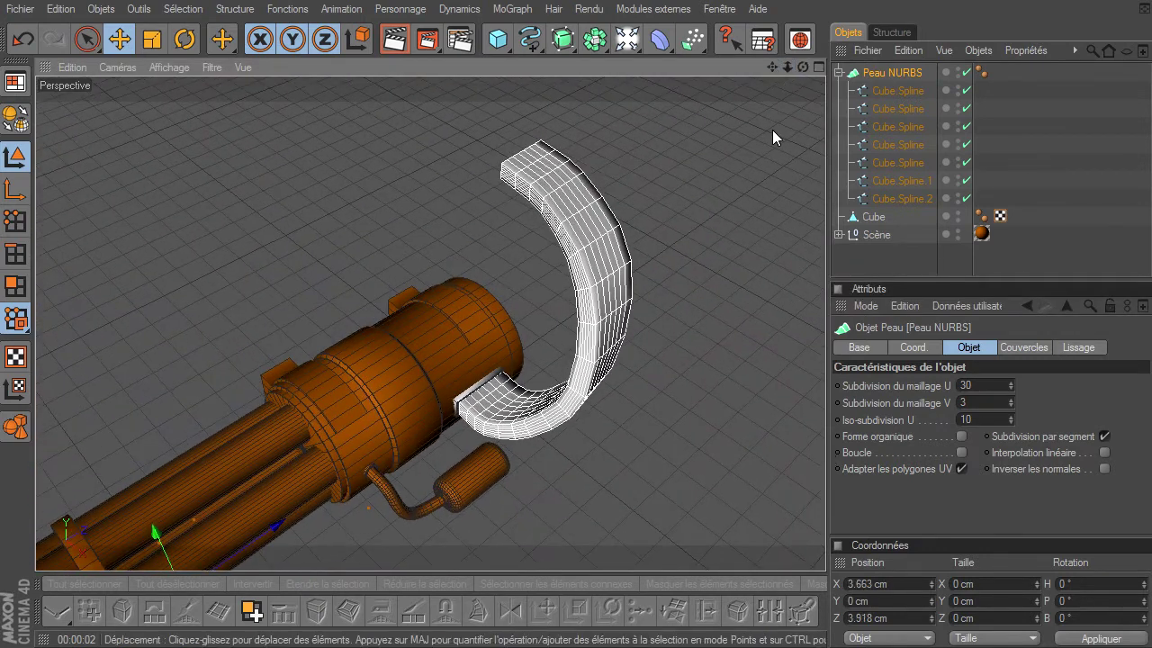
click(766, 146)
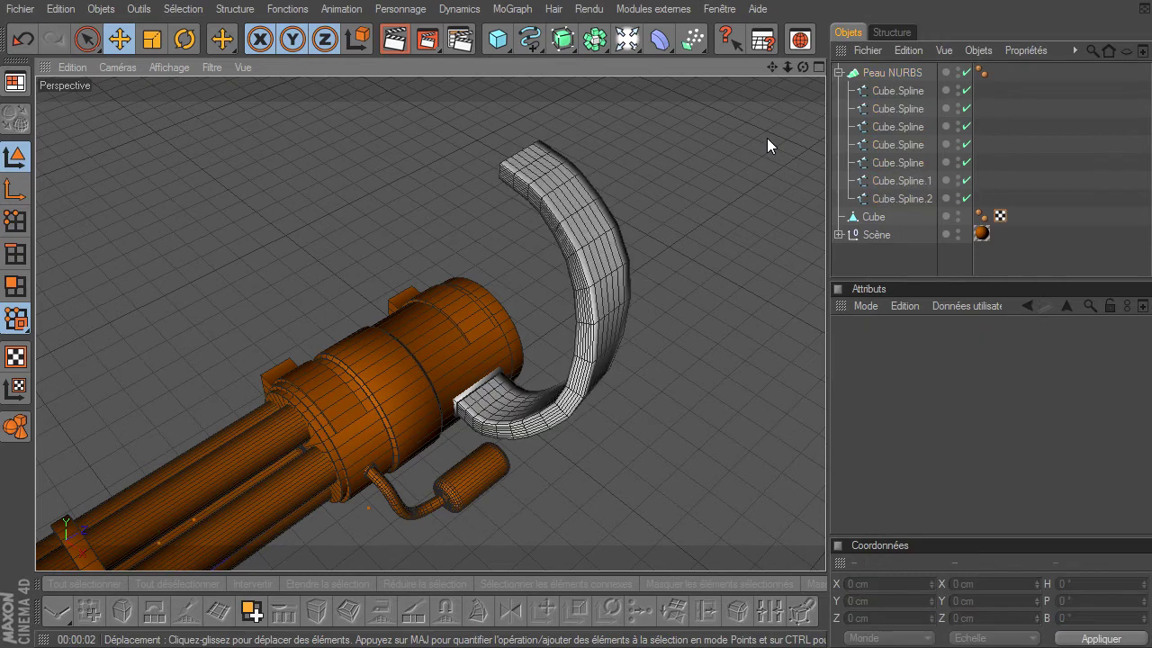
mouse_move(803, 67)
mouse_down()
mouse_move(825, 452)
mouse_move(820, 55)
mouse_up()
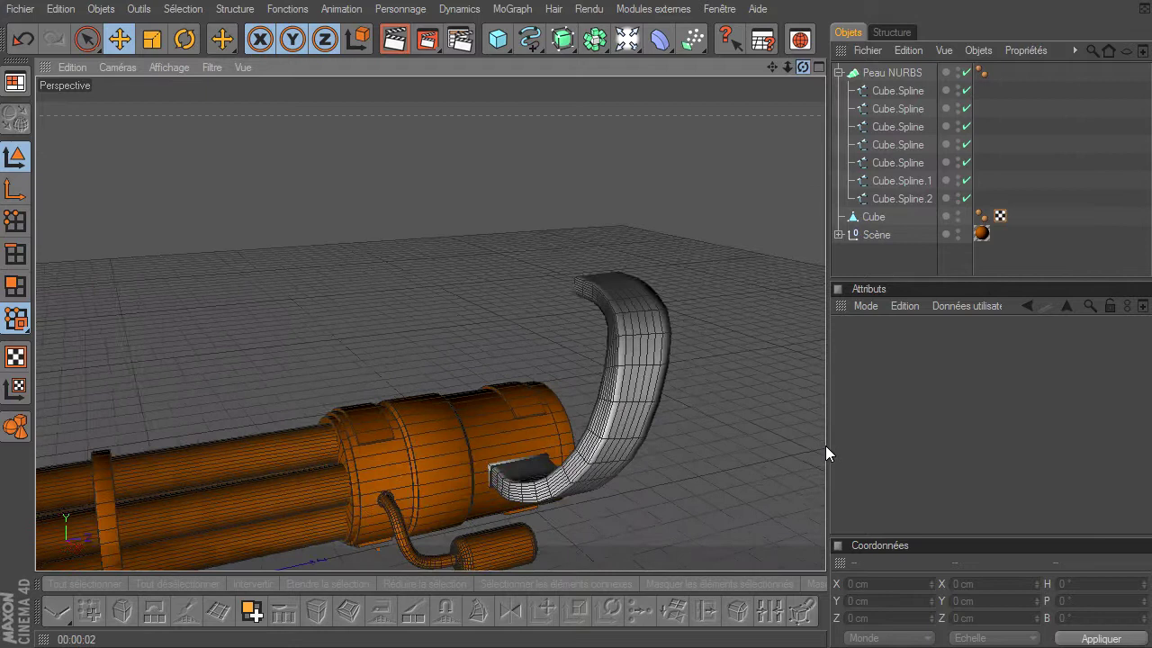
Step: Reselect Peau NURBS and reframe the view to show the whole hook and barrel
click(892, 74)
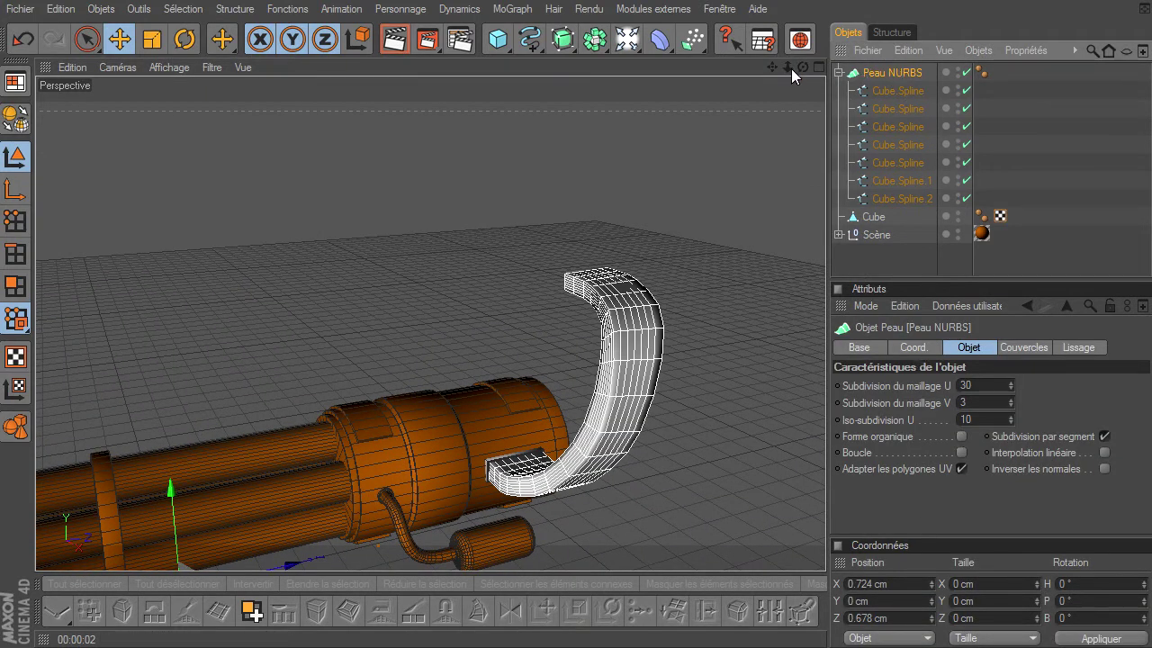
drag(825, 445, 825, 446)
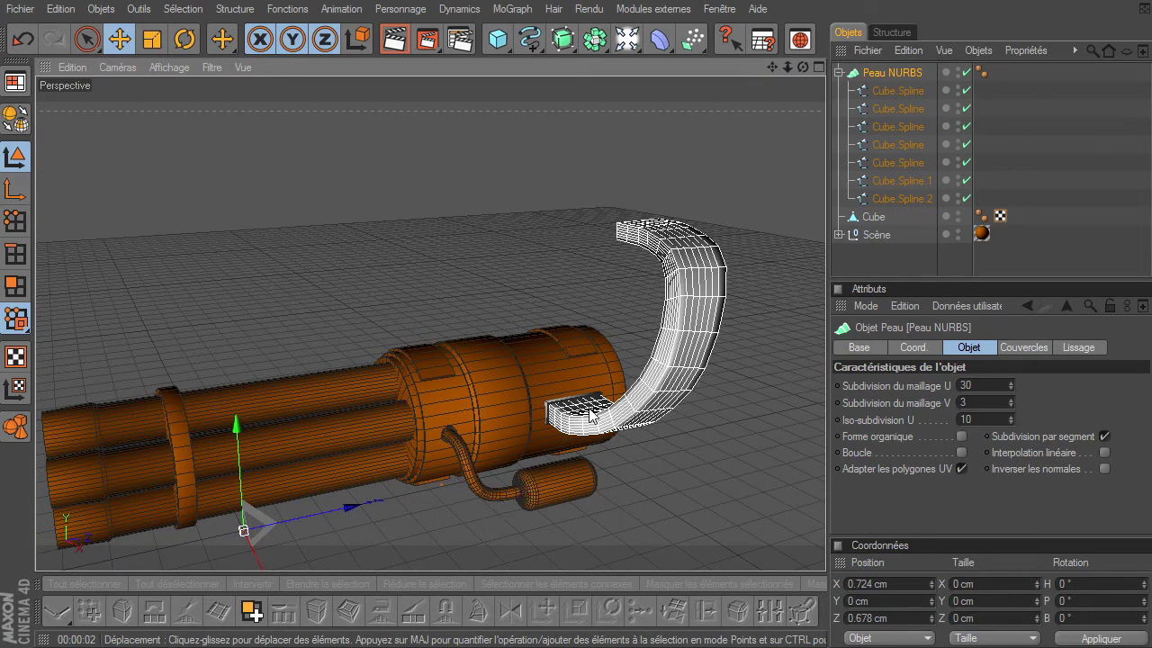
scroll(603, 416, up, 2)
scroll(610, 418, up, 3)
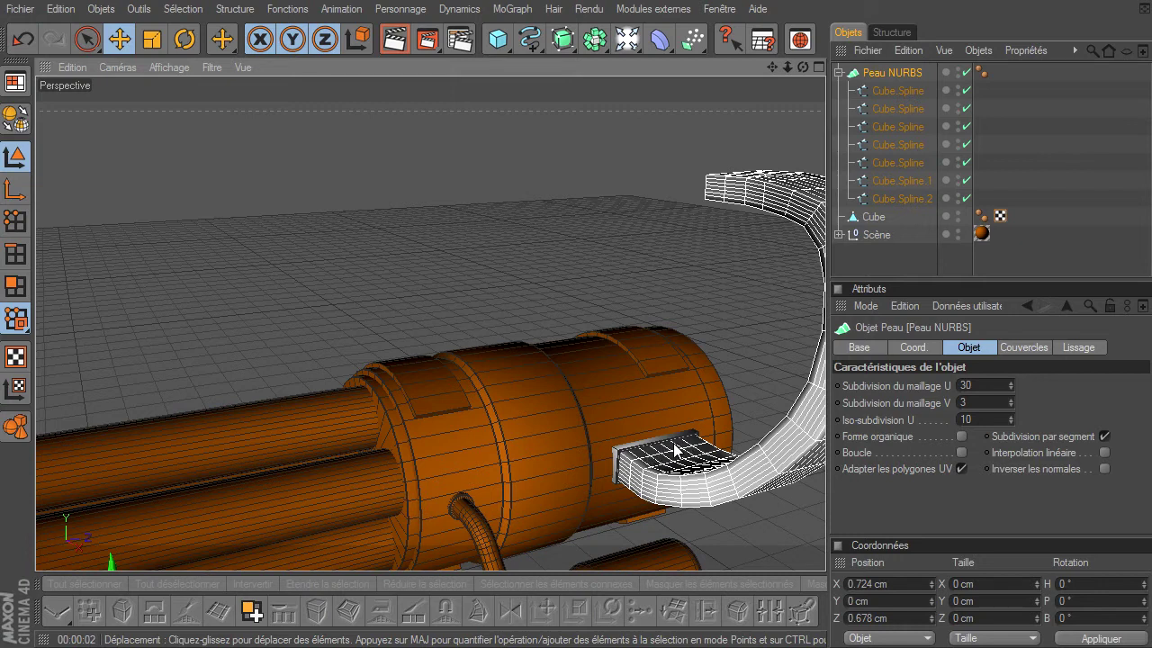
scroll(676, 434, up, 2)
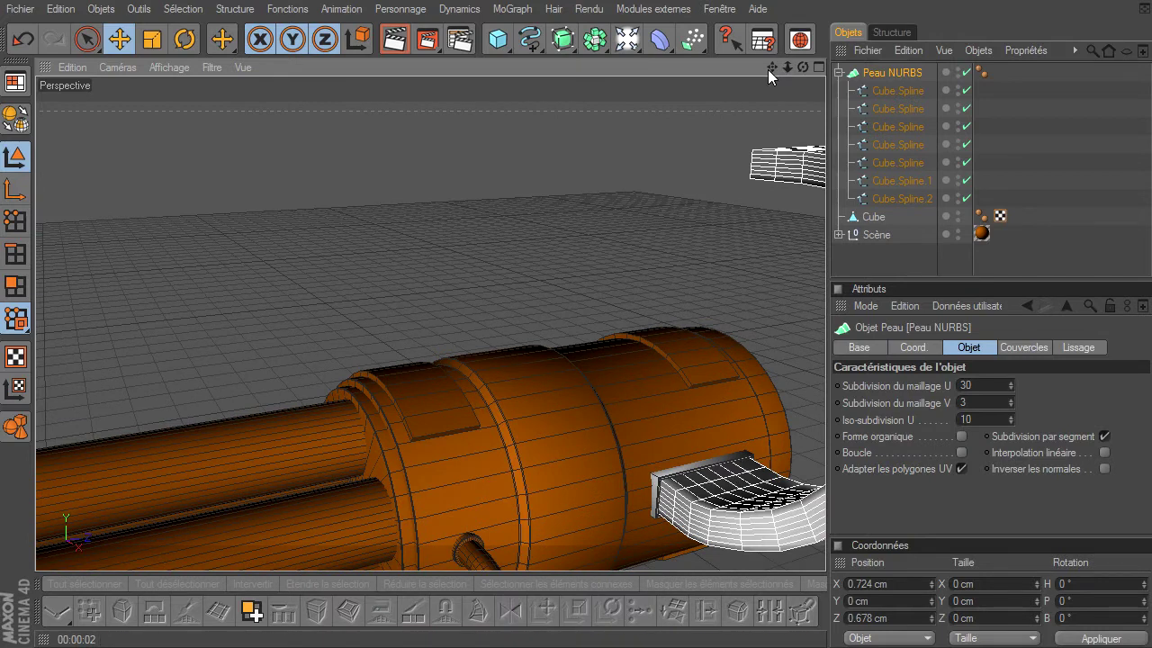
drag(767, 70, 565, 415)
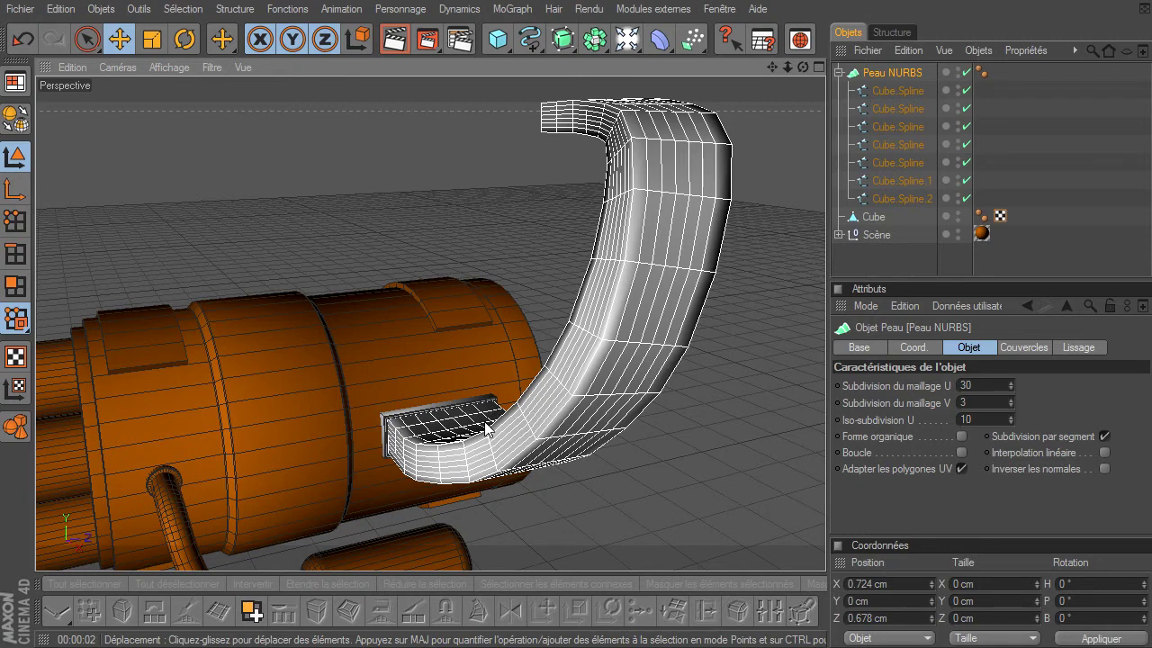
scroll(371, 452, up, 3)
scroll(372, 459, up, 2)
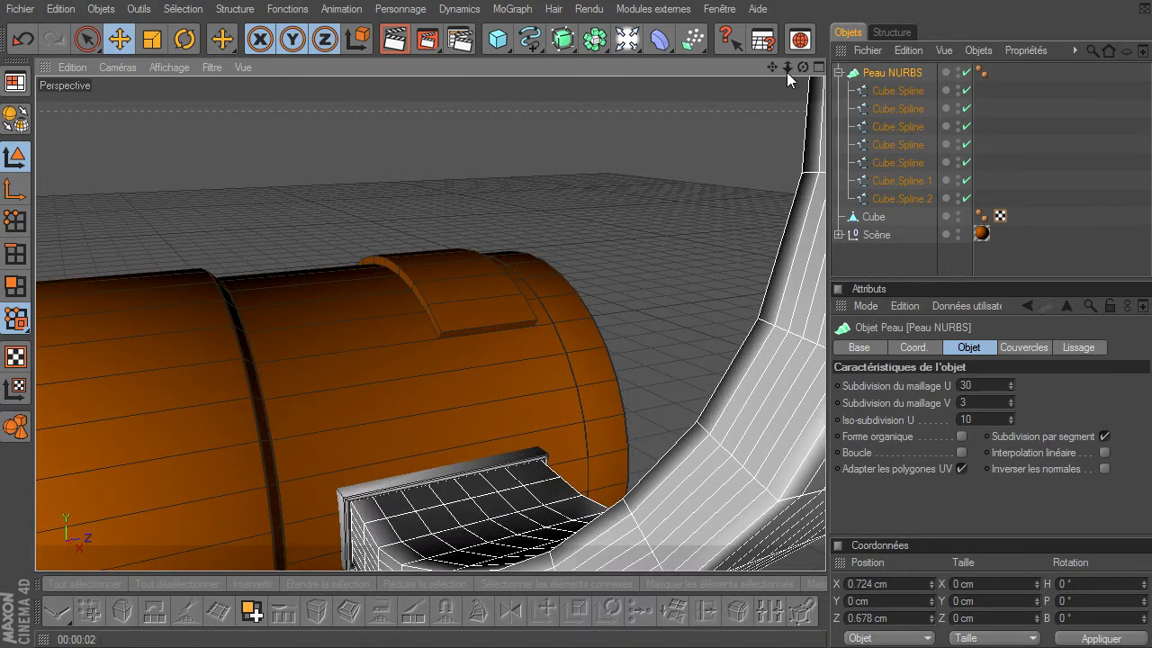
drag(787, 69, 726, 297)
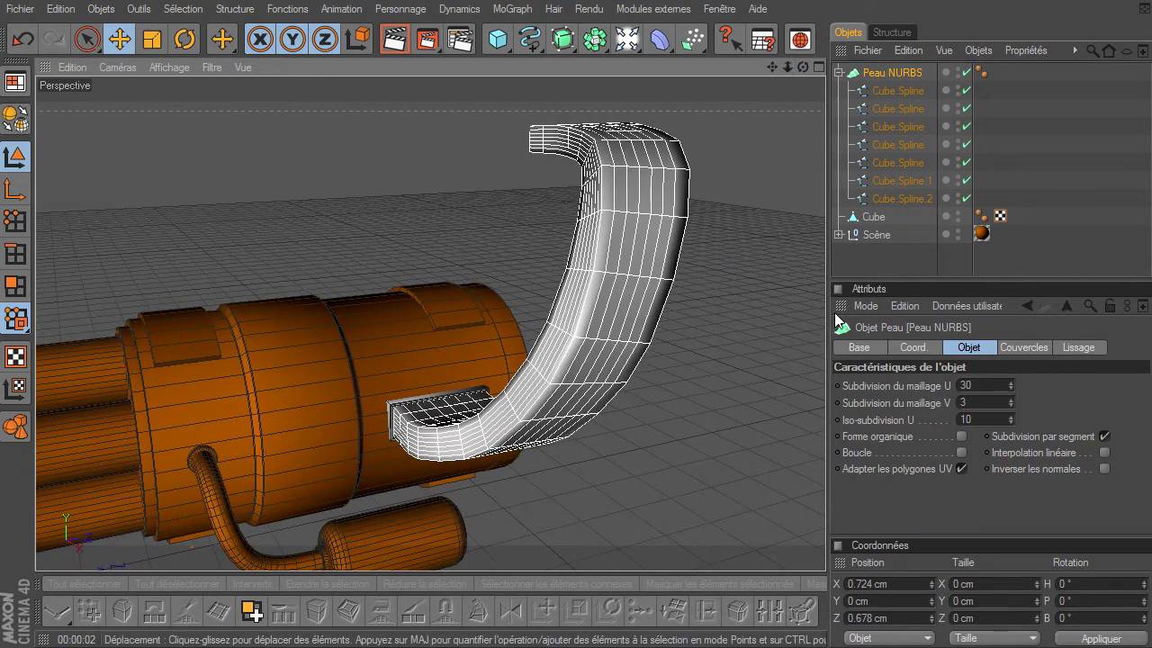
click(896, 263)
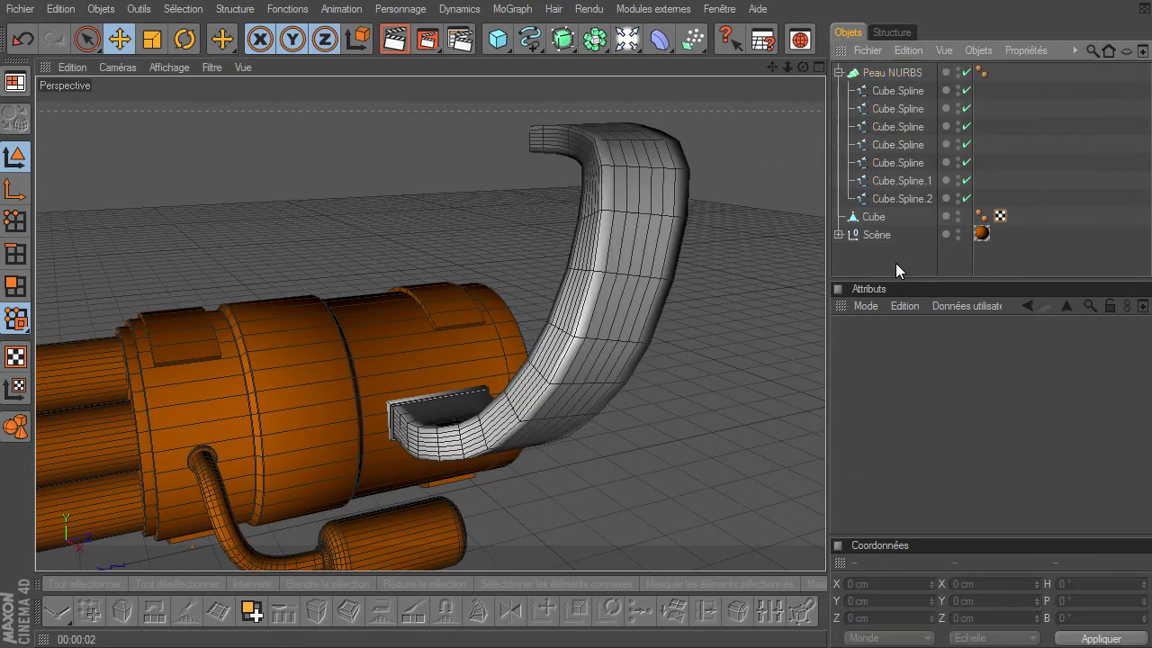
Step: Group the Cube alone under a null with Alt+G, then undo it
click(873, 218)
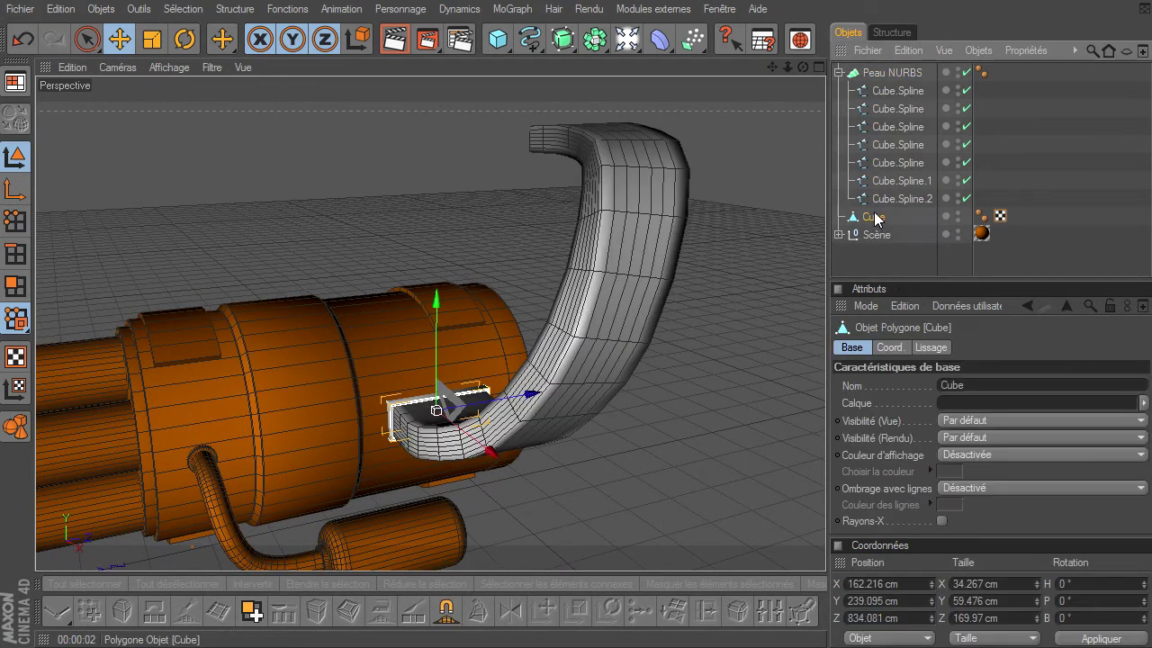
click(839, 72)
click(861, 73)
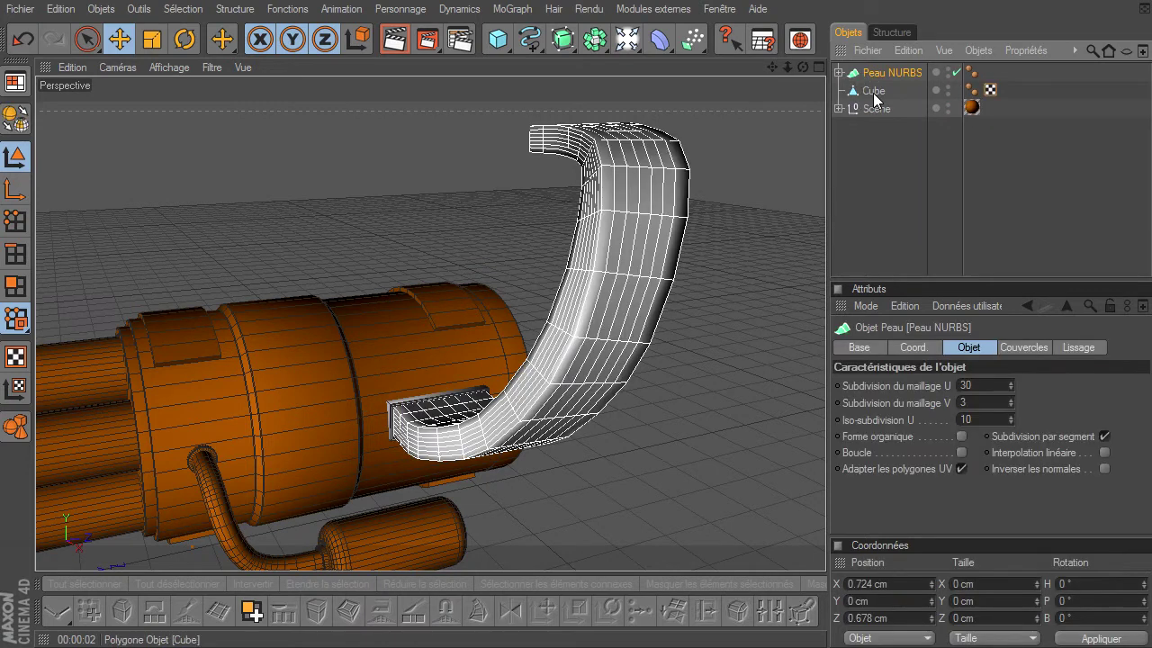
click(873, 94)
key(alt+g)
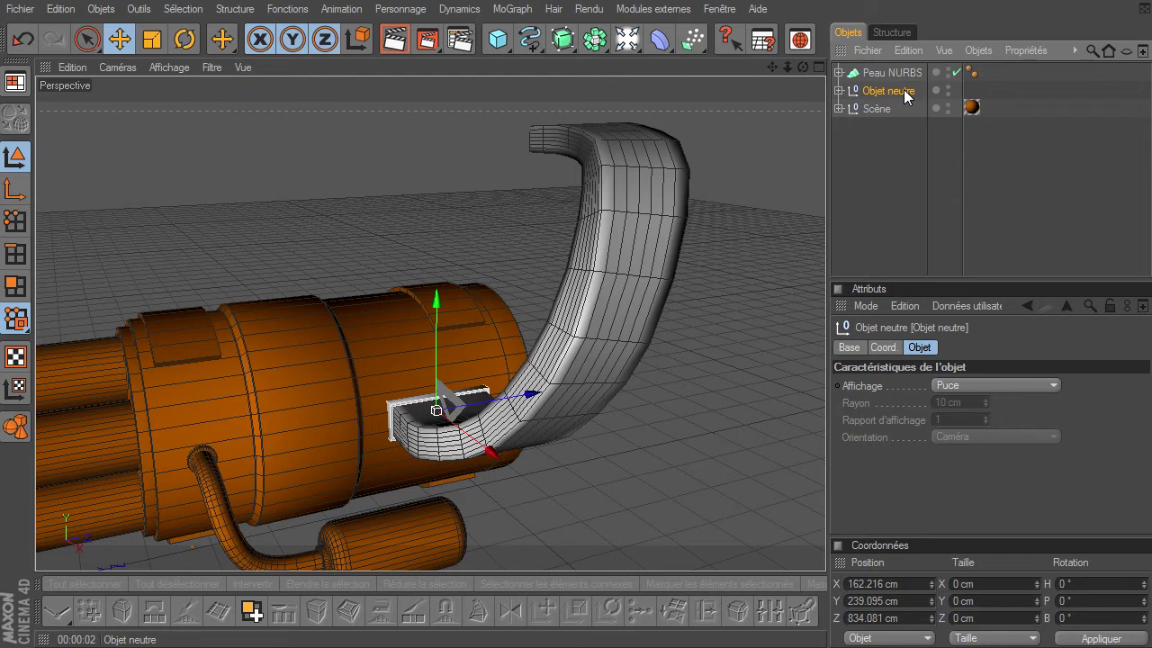
key(ctrl+z)
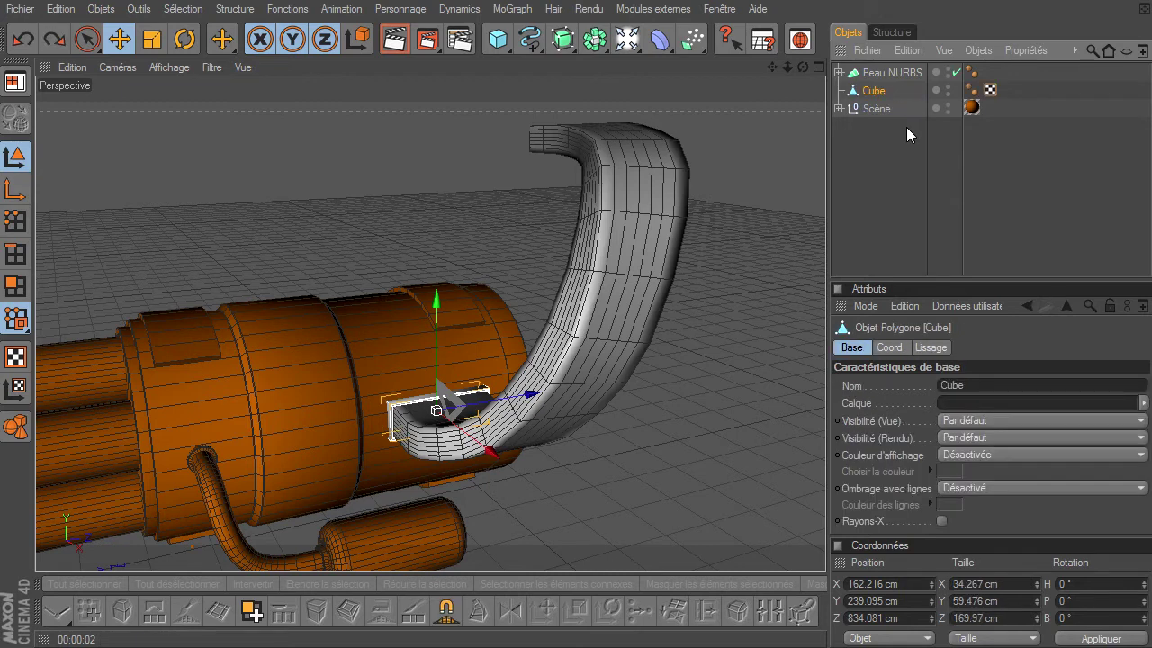
Step: Group Peau NURBS and Cube under a new null and move it into place in the hierarchy
click(888, 71)
ctrl+click(873, 91)
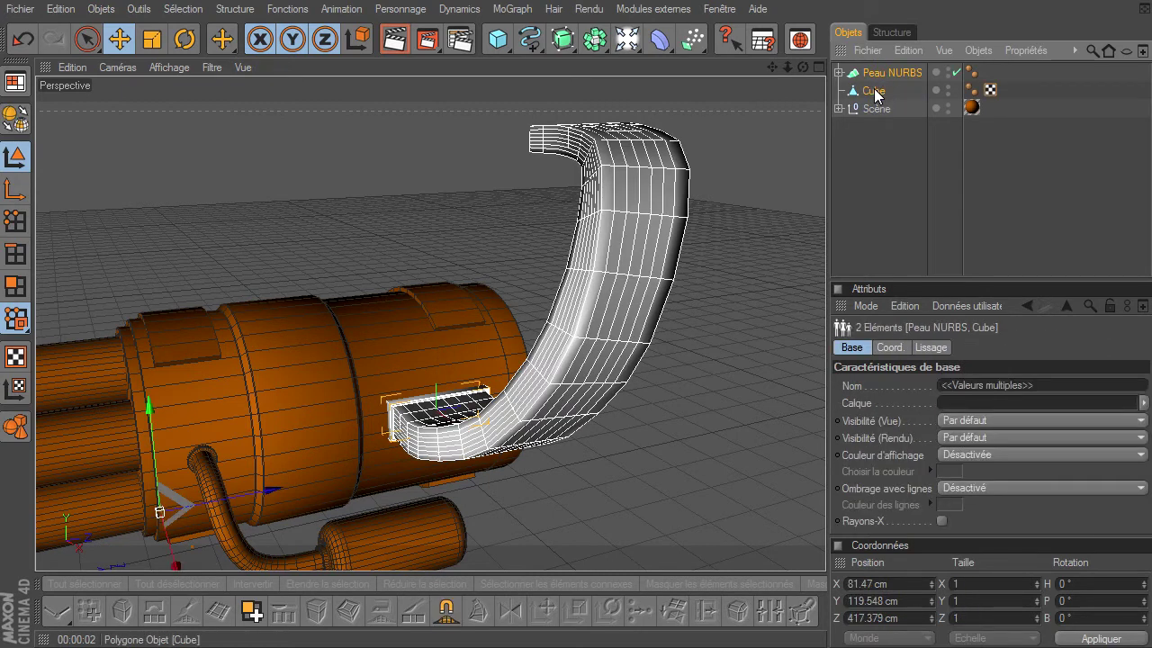
key(alt+g)
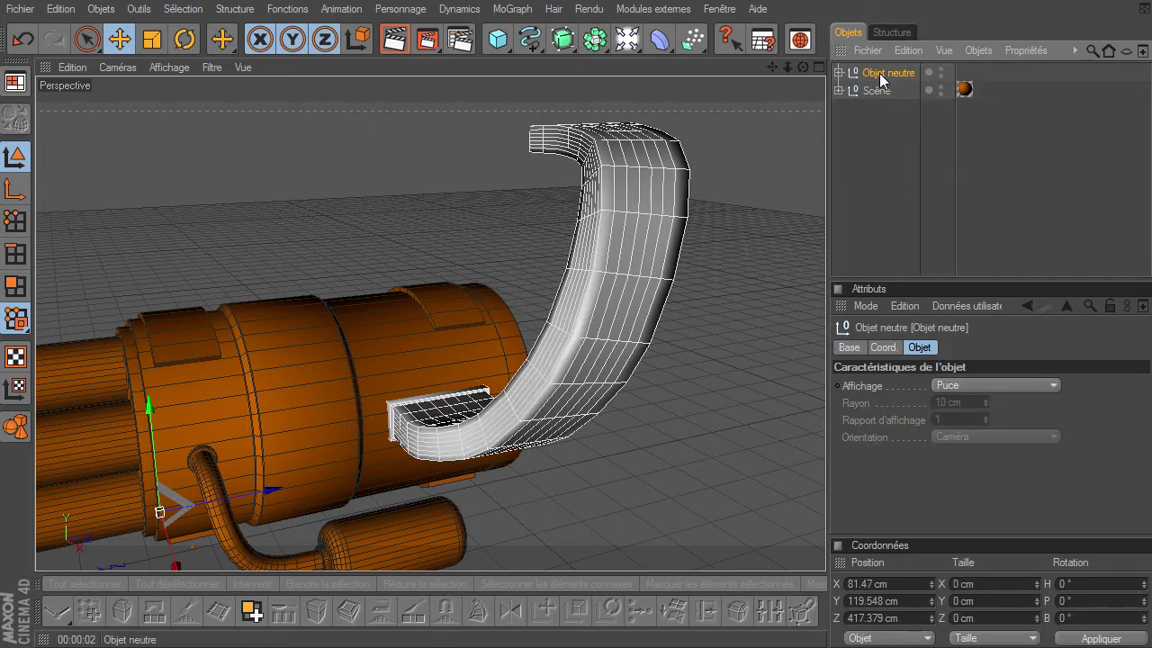
drag(875, 73, 875, 90)
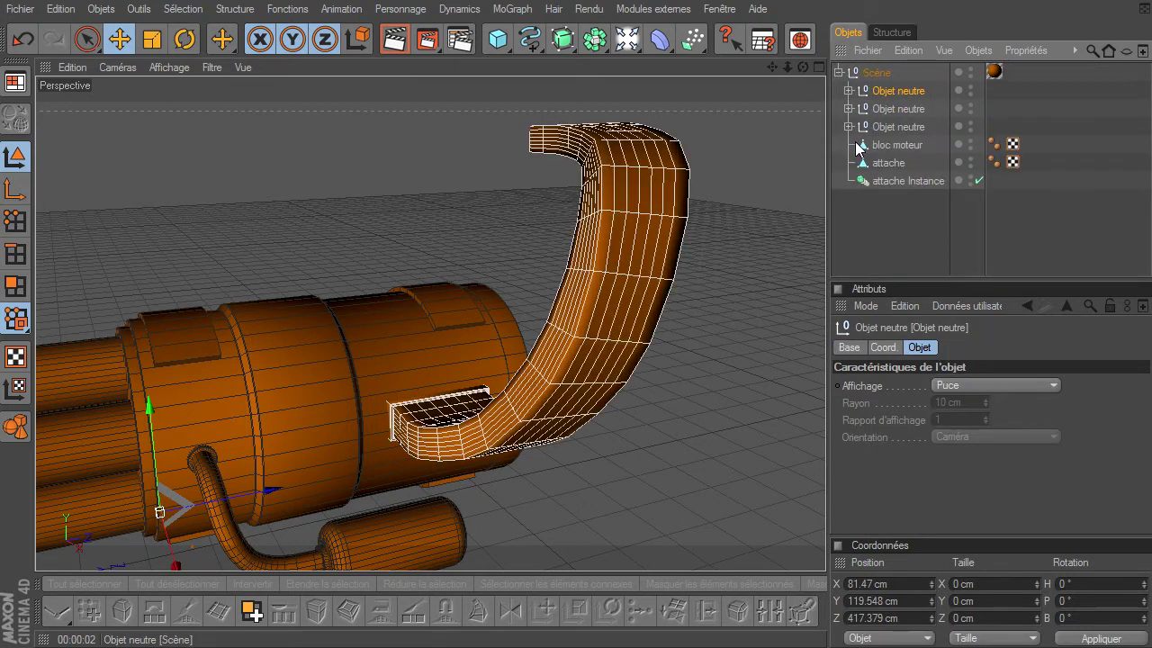
drag(788, 68, 825, 445)
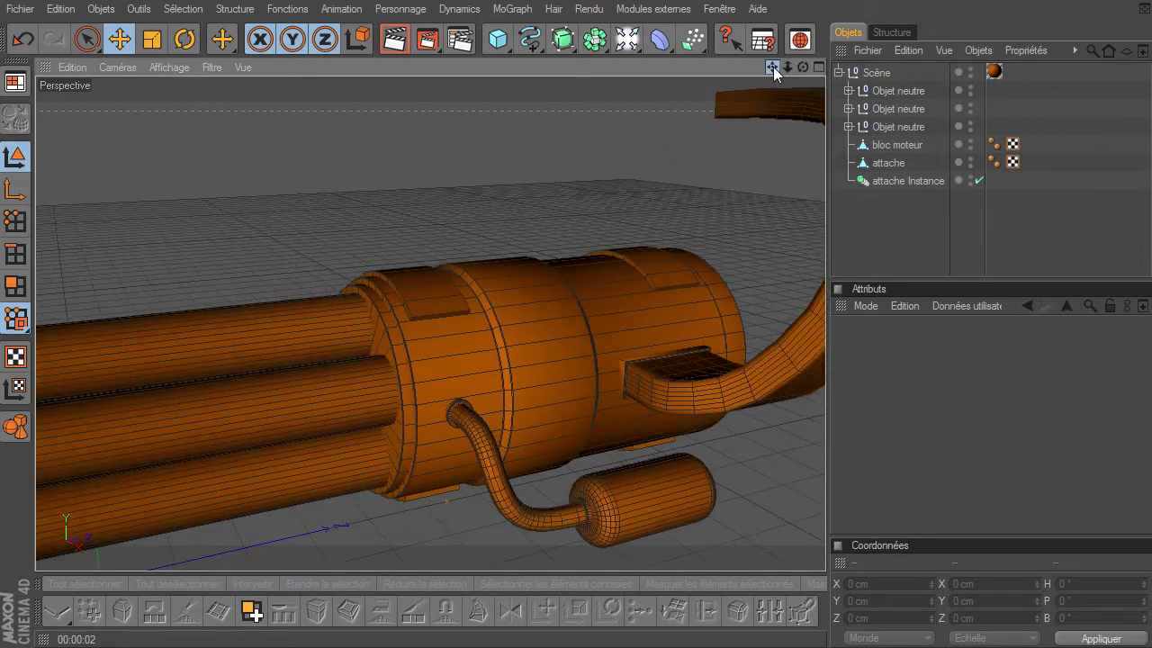
drag(800, 68, 825, 445)
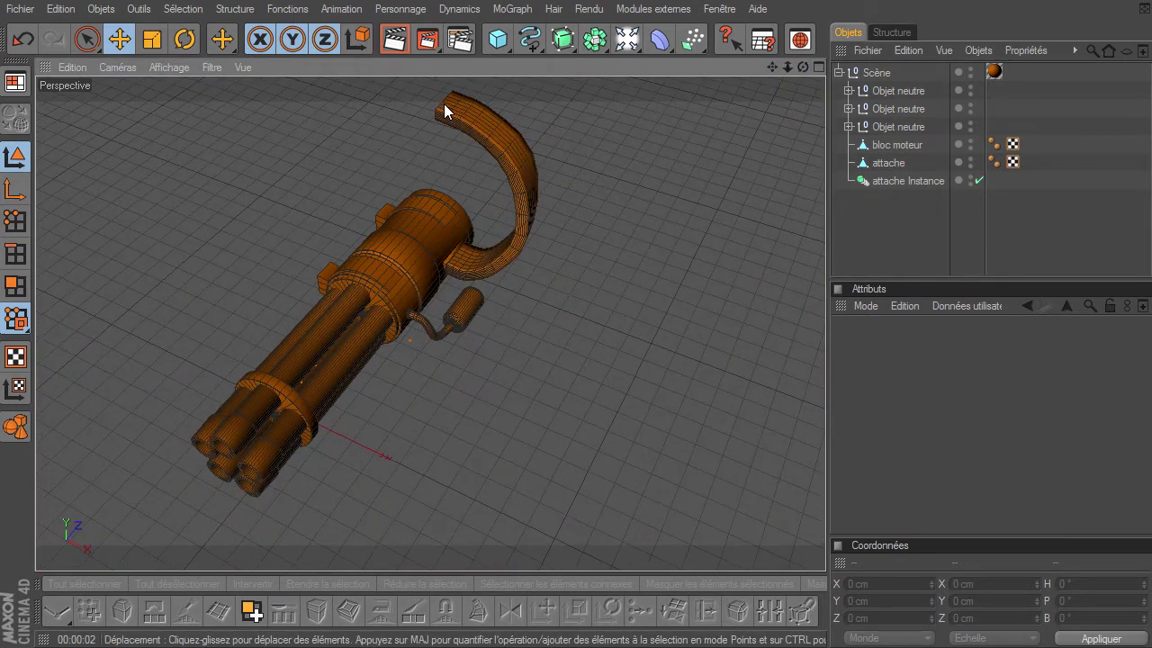
drag(801, 67, 825, 445)
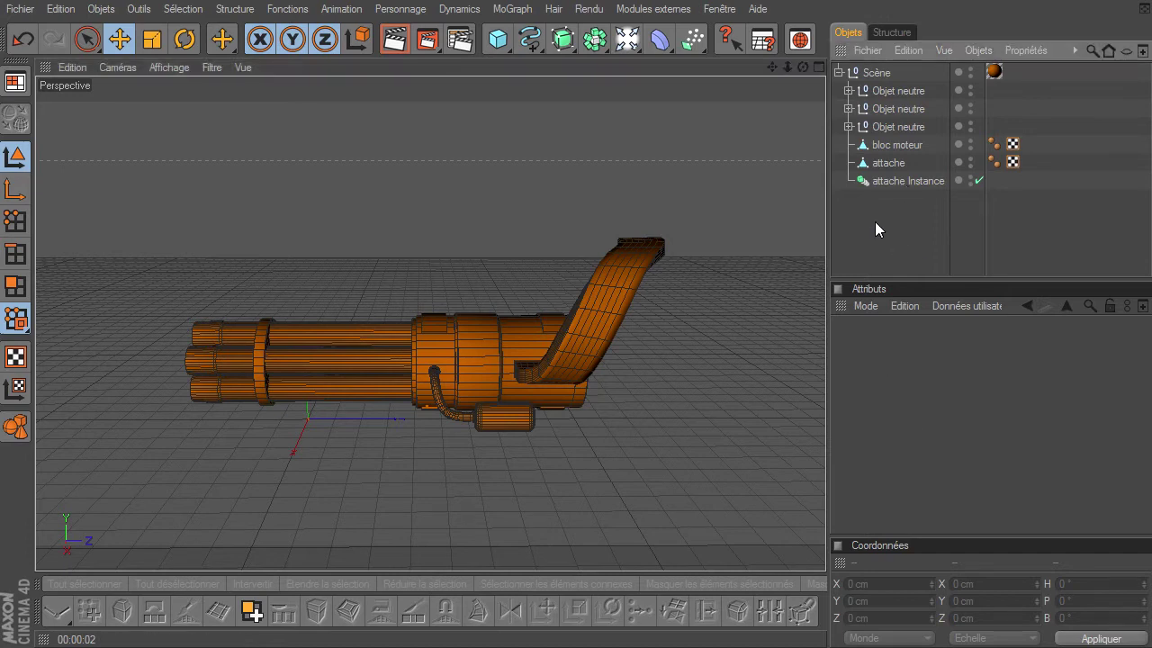
Step: Switch to the standard_tuto (Utilisateur) layout, then orbit and zoom around the gun
click(14, 84)
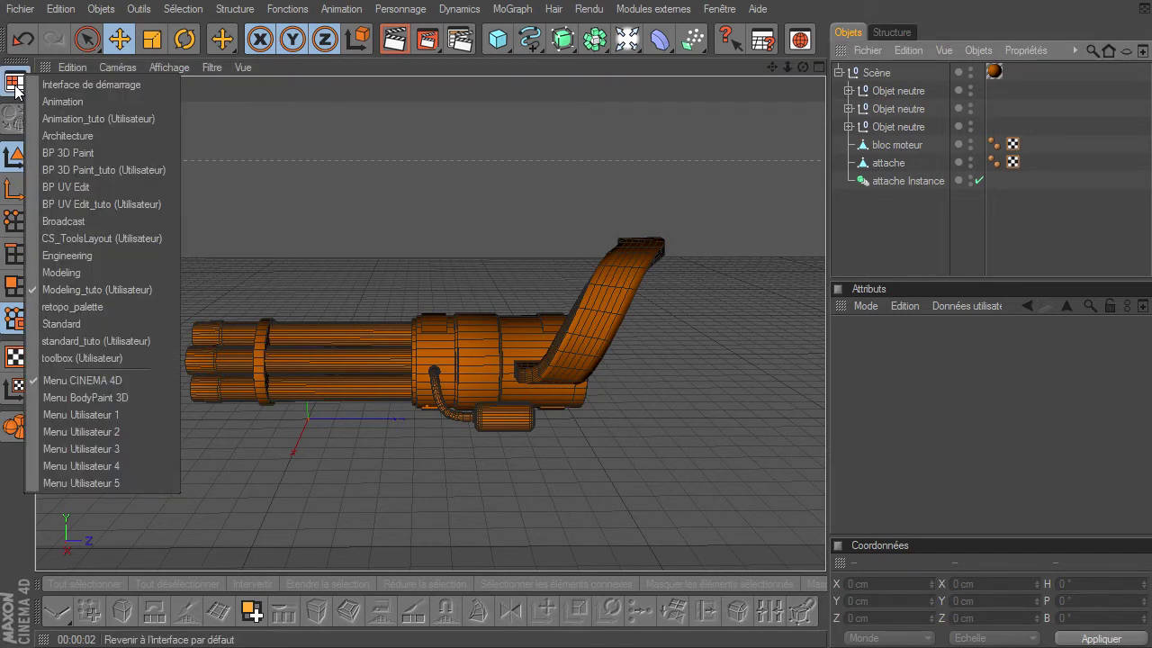
click(154, 345)
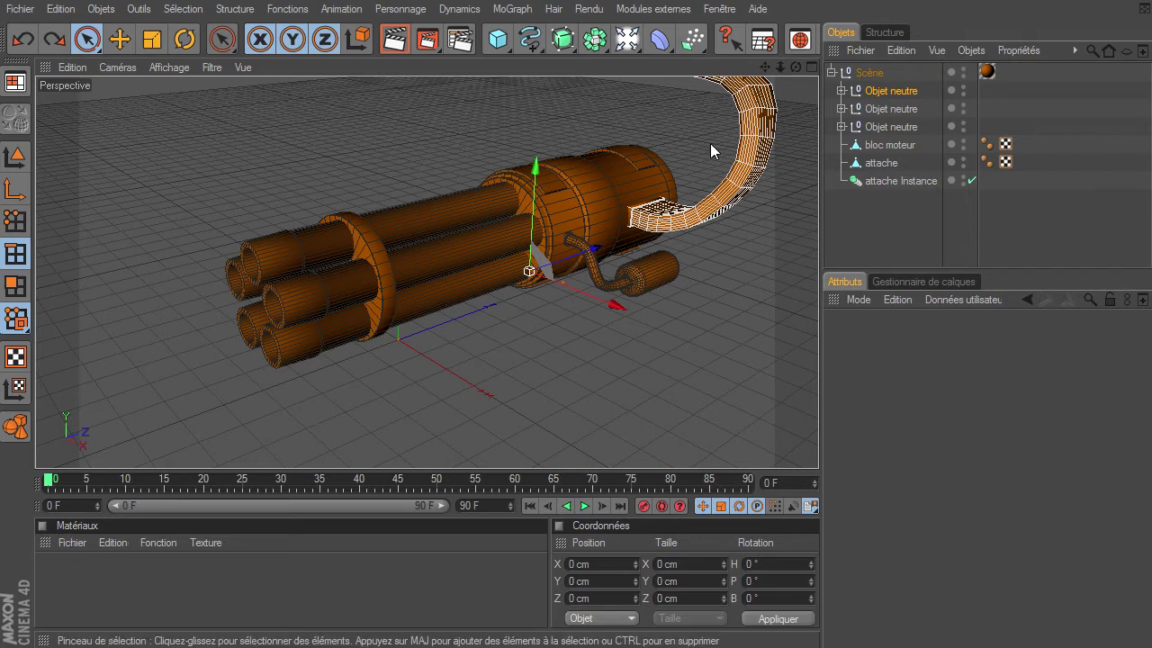
alt+drag(817, 446, 818, 446)
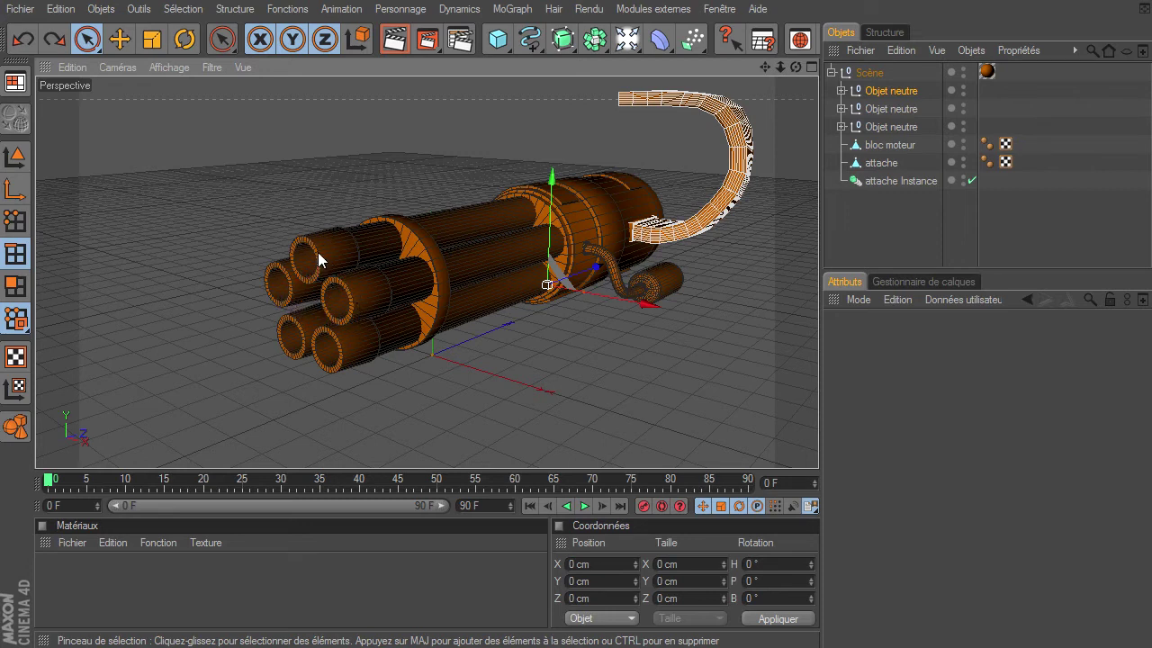
scroll(307, 273, up, 2)
scroll(307, 273, up, 3)
scroll(297, 279, up, 2)
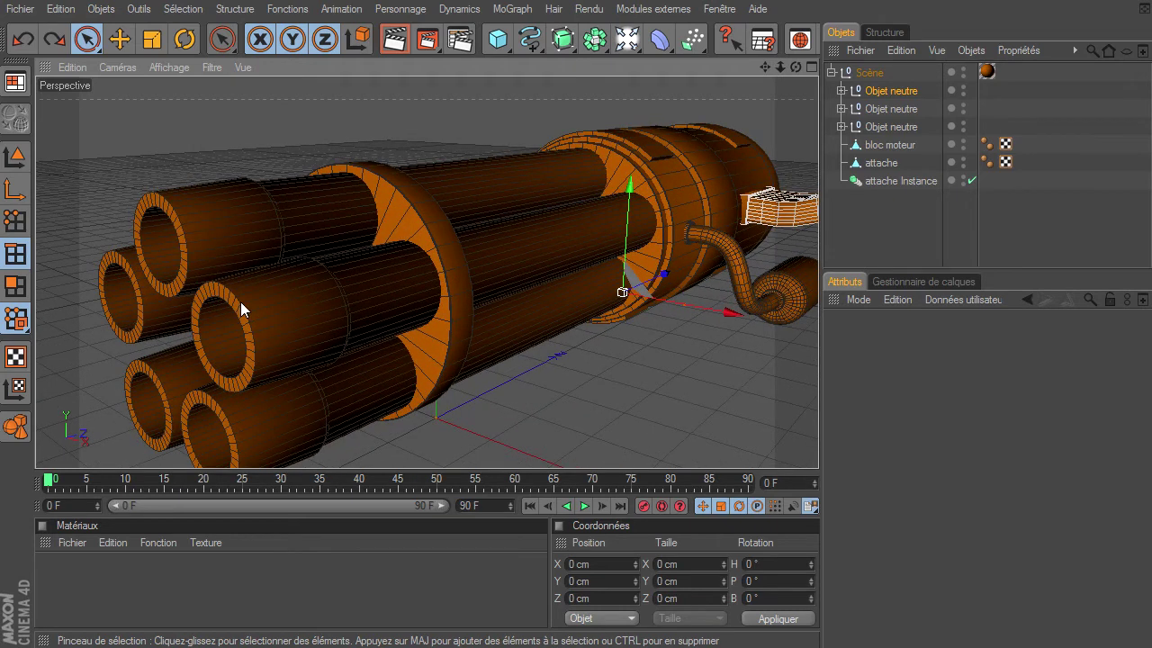
Step: Expand the barrel group and disable the Objet Cloneur to leave a single barrel
click(841, 127)
click(895, 181)
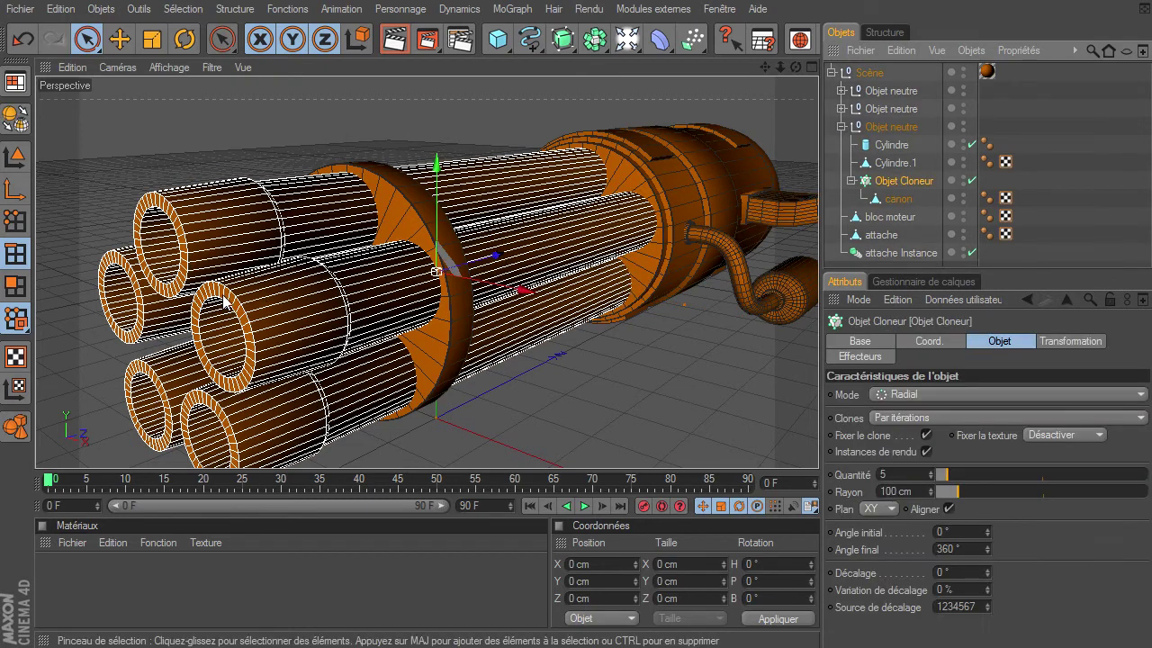
click(972, 180)
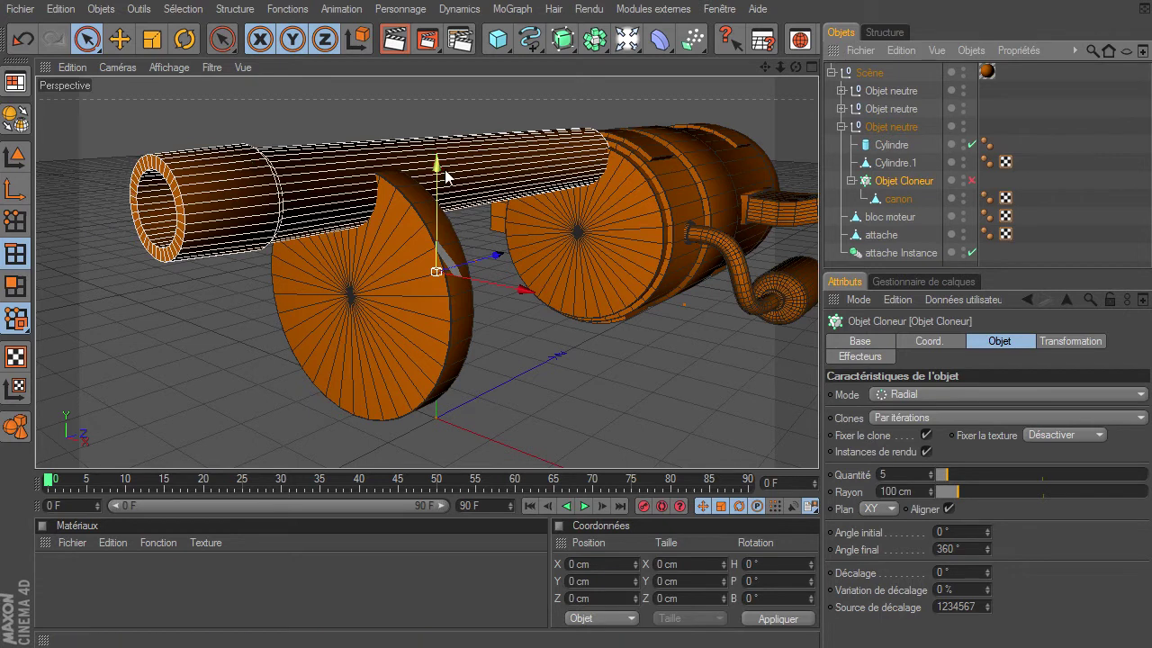
Step: Select the canon and loop-select the edge ring at its open end
click(898, 199)
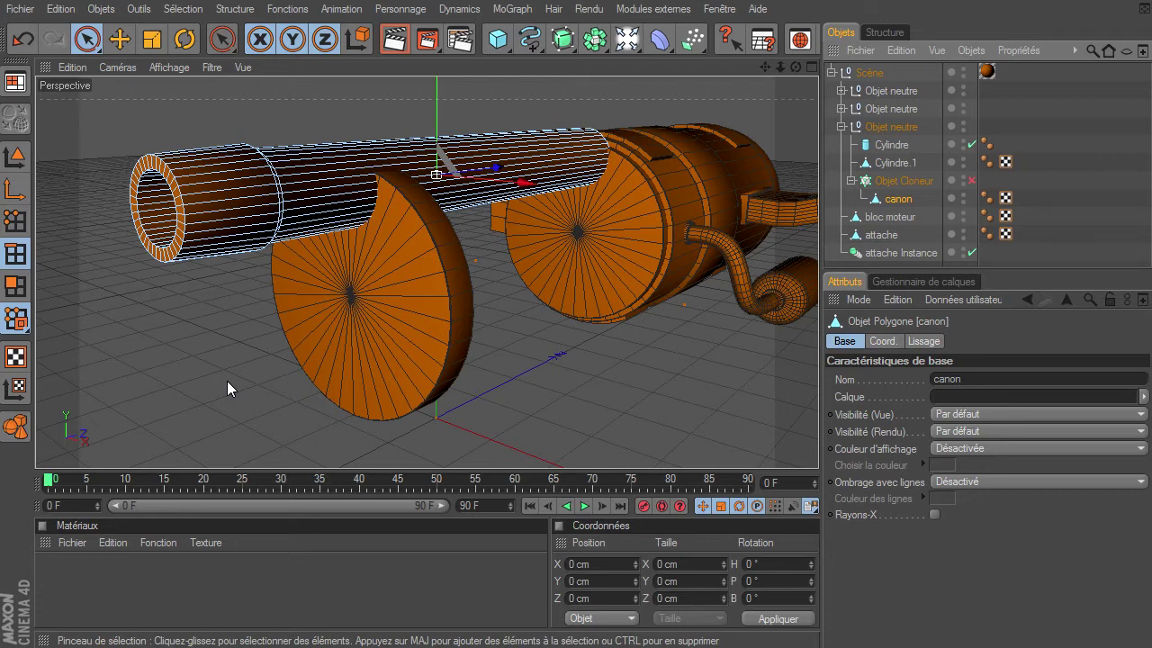
key(u)
key(l)
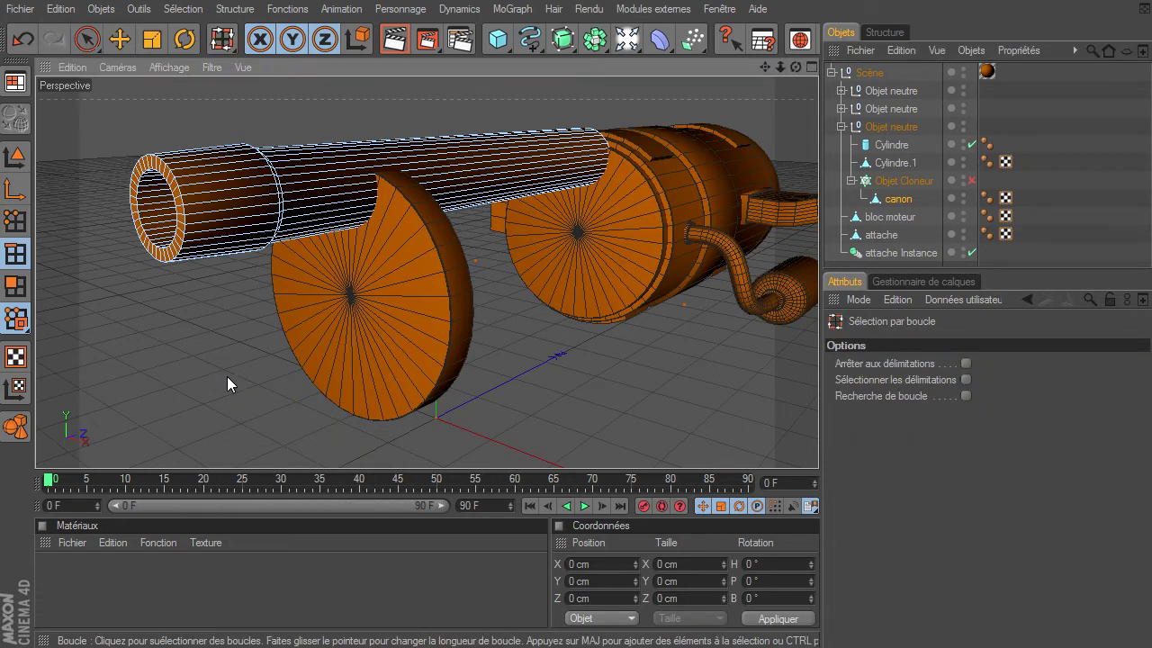
click(185, 213)
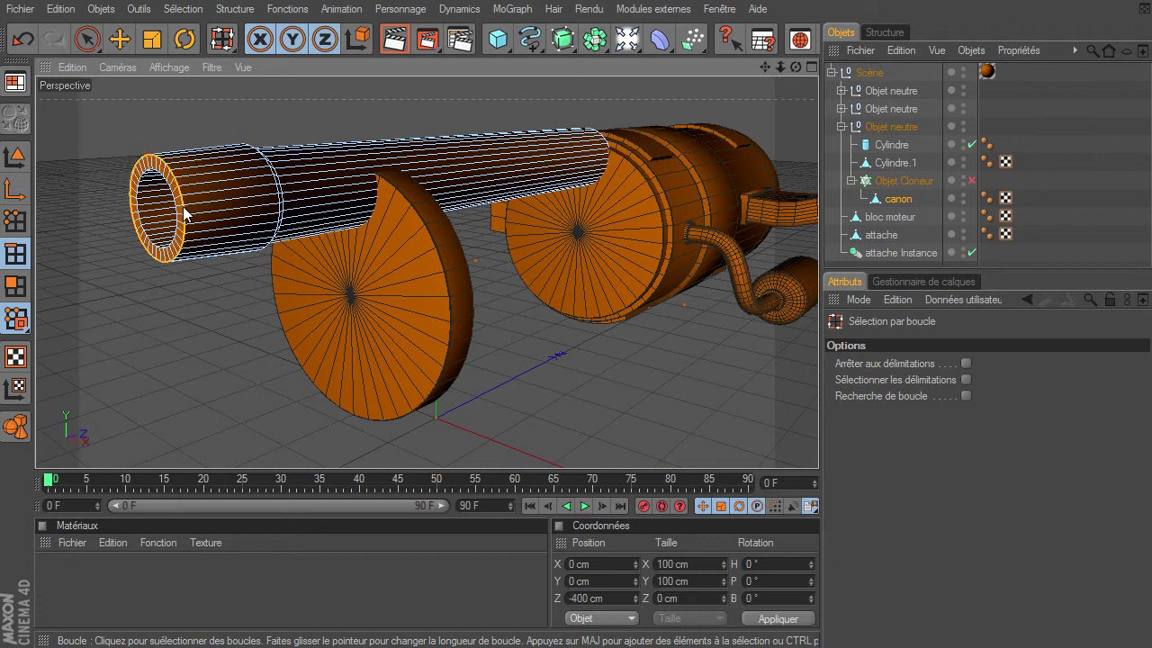
drag(771, 62, 777, 62)
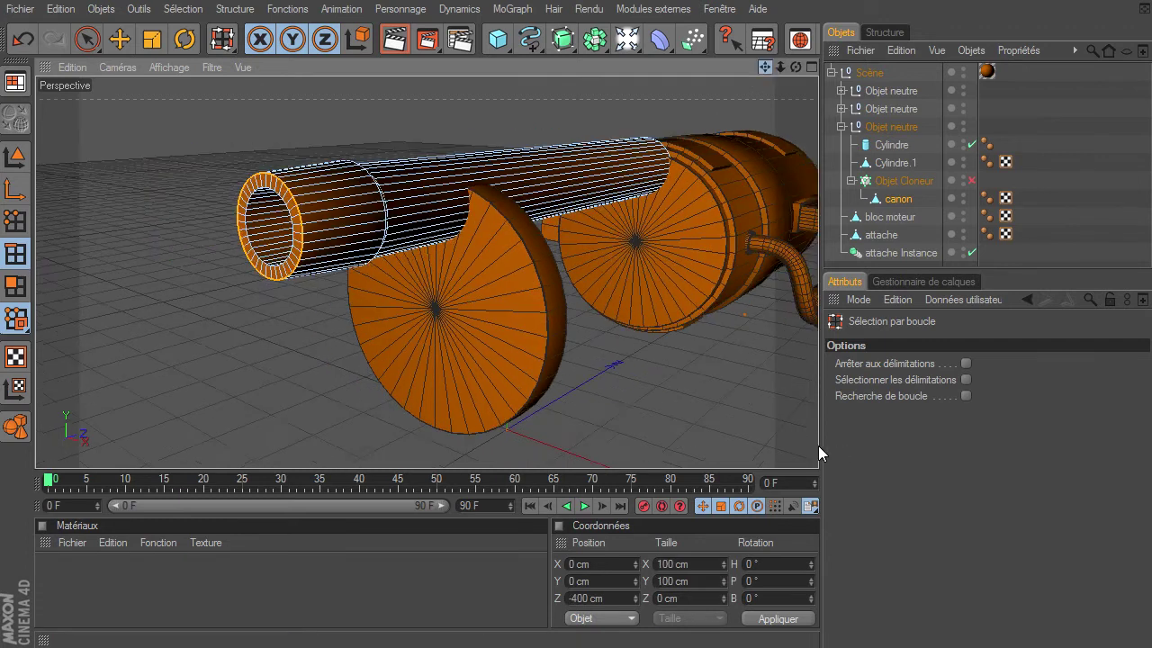
scroll(818, 446, up, 3)
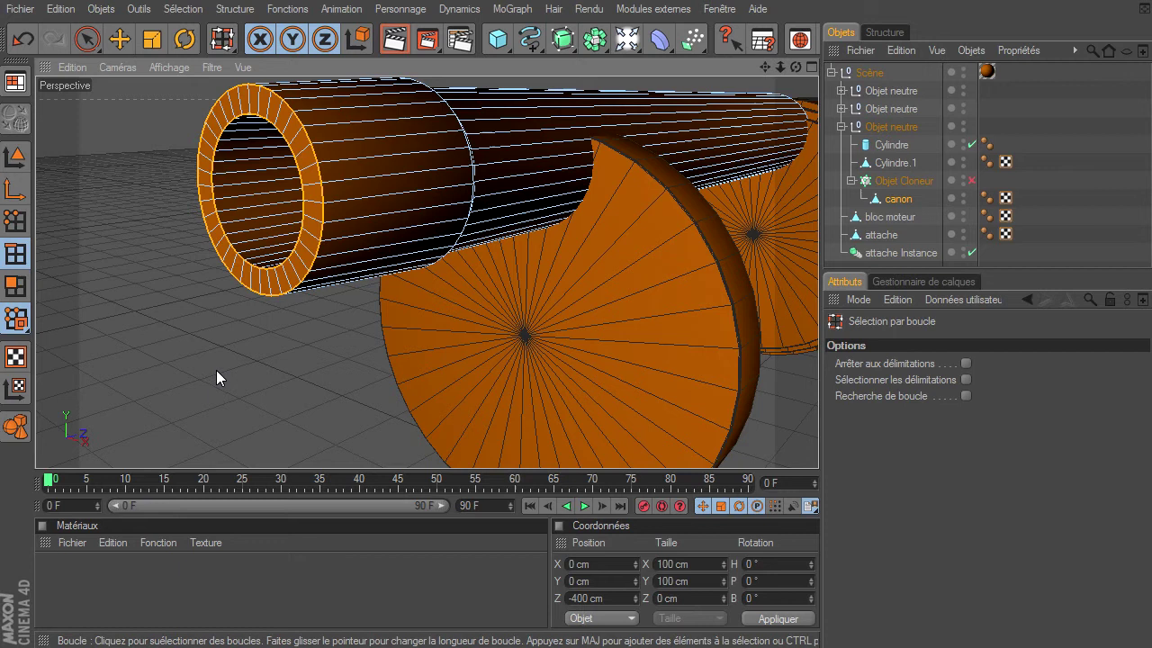
Step: Bevel the canon's mouth ring with a 0.6 cm Décalage interne
key(m)
key(s)
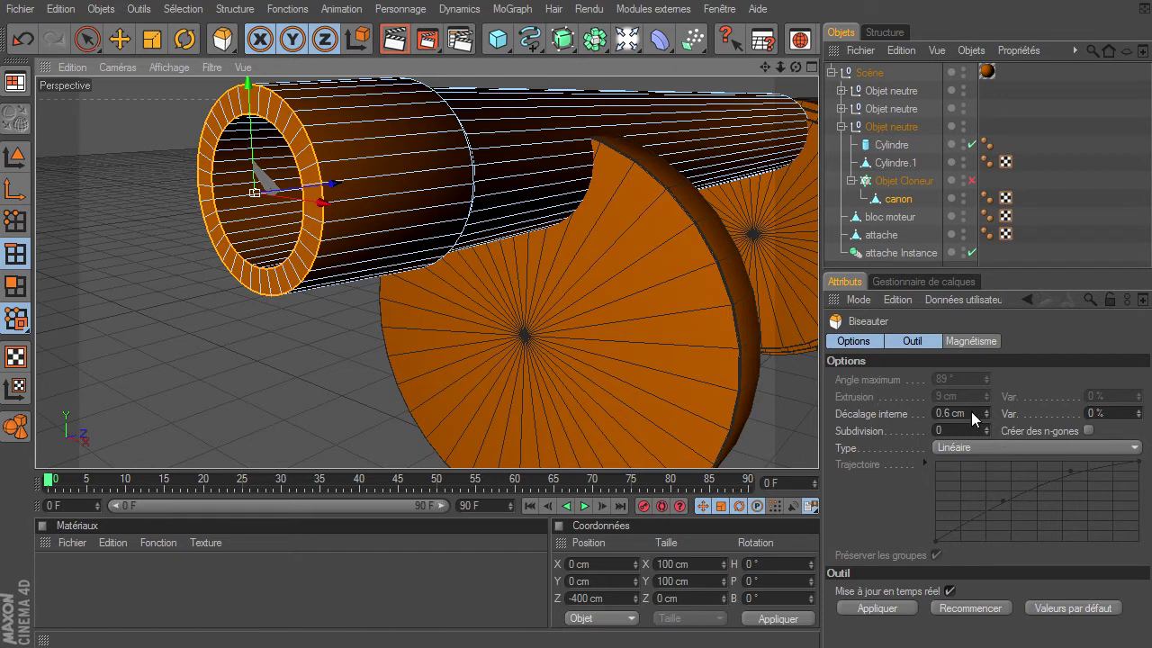
click(861, 610)
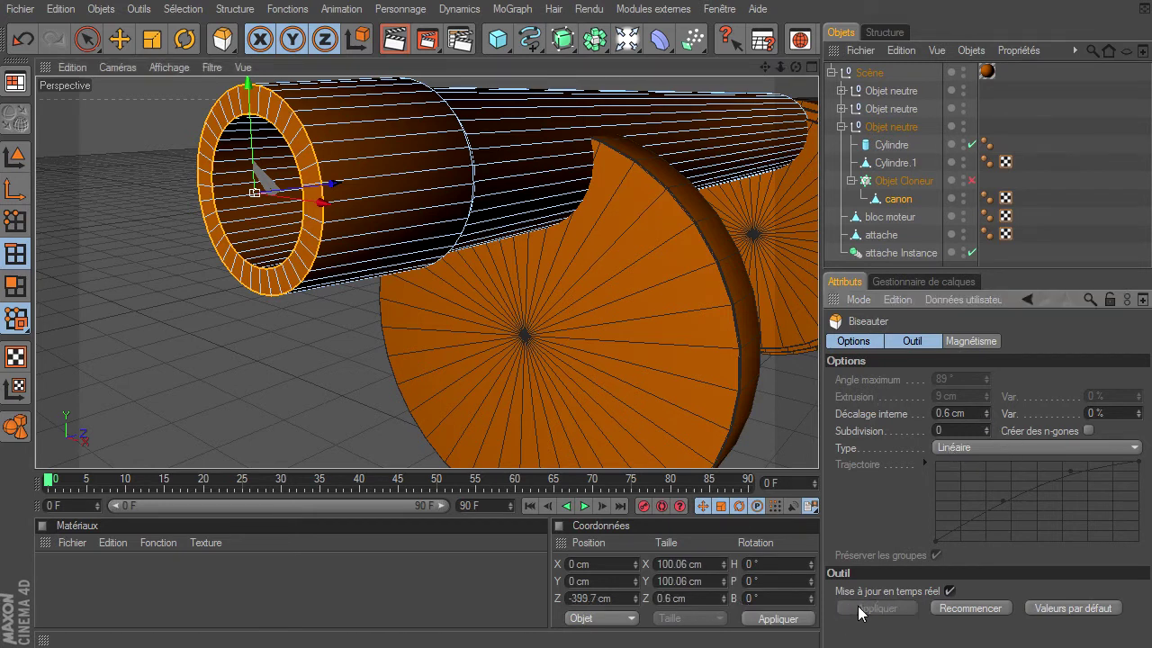
scroll(320, 193, up, 4)
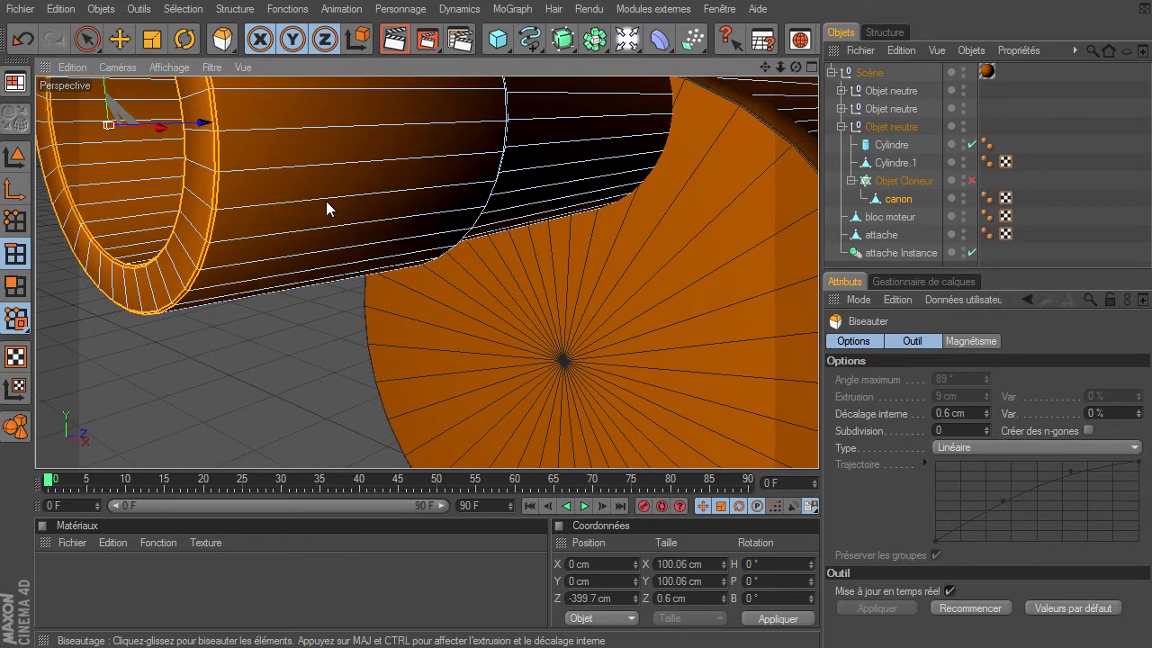
scroll(231, 232, down, 2)
scroll(231, 232, down, 2)
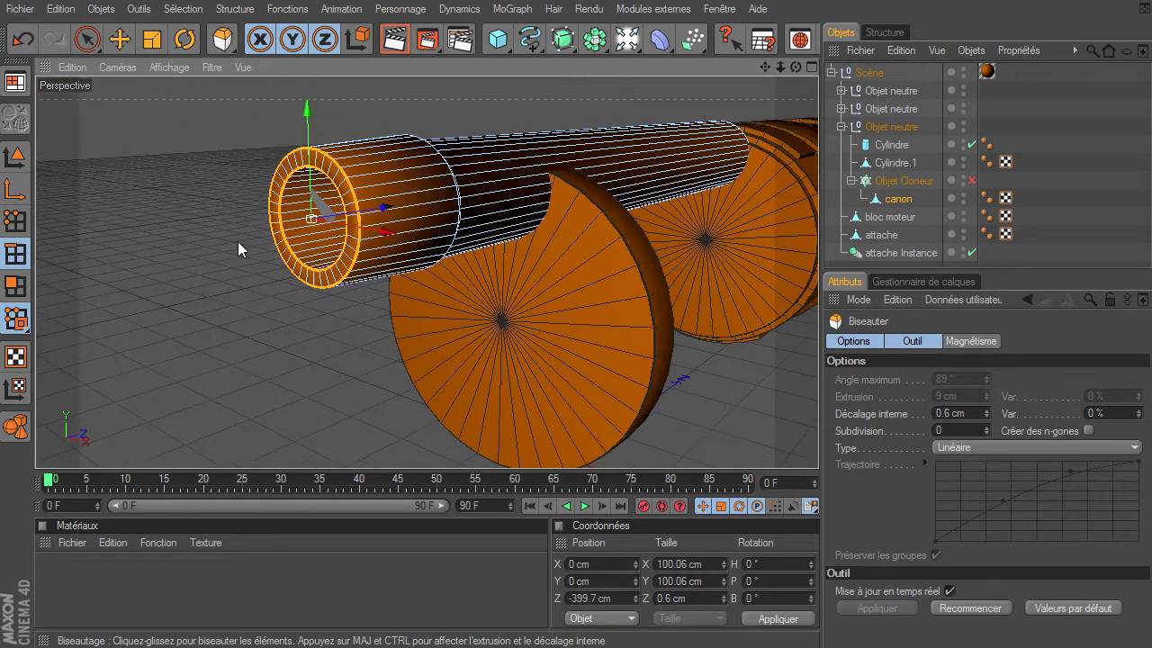
scroll(238, 241, down, 2)
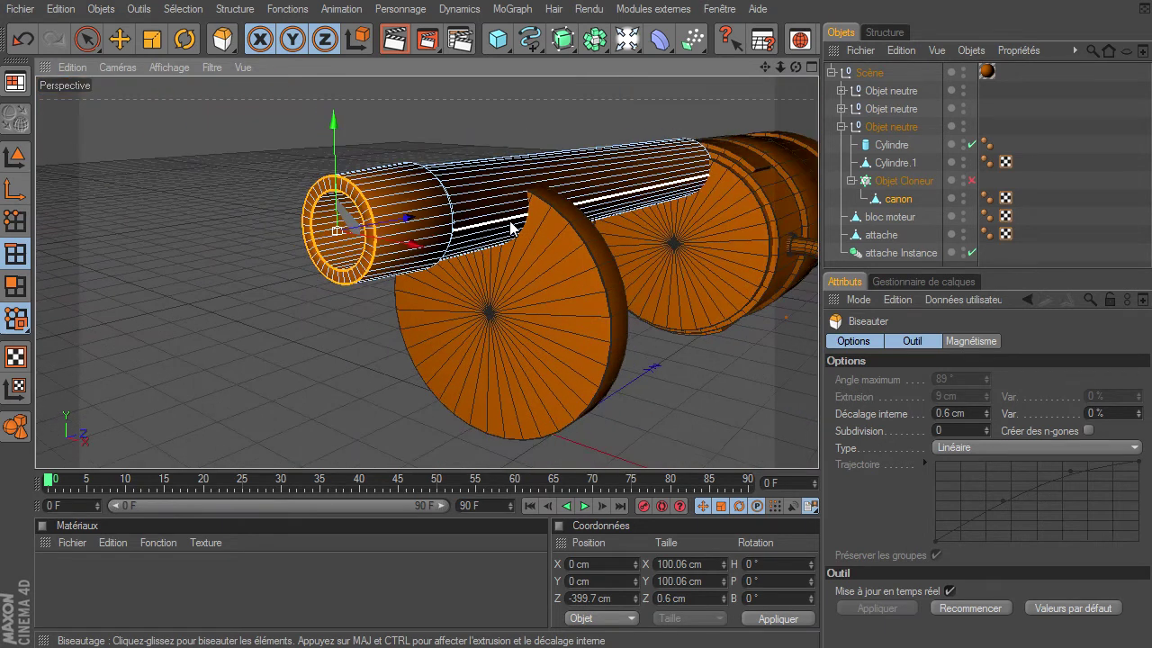
Step: Re-enable the Objet Cloneur to restore all barrels and collapse its children
click(90, 41)
click(904, 180)
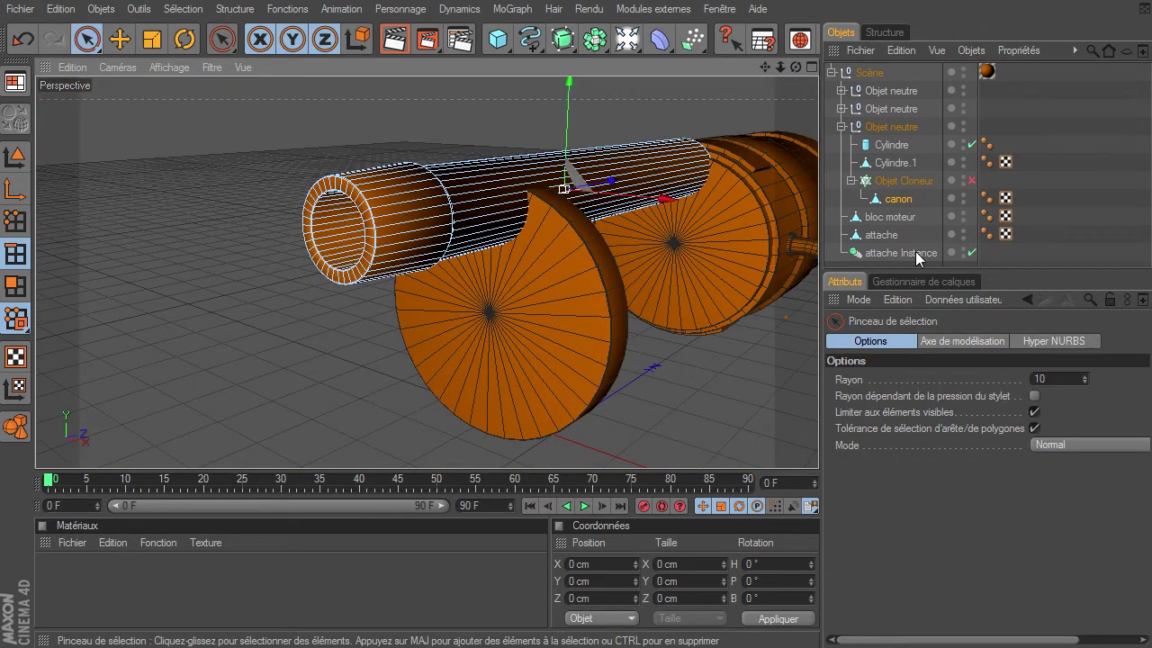
click(972, 180)
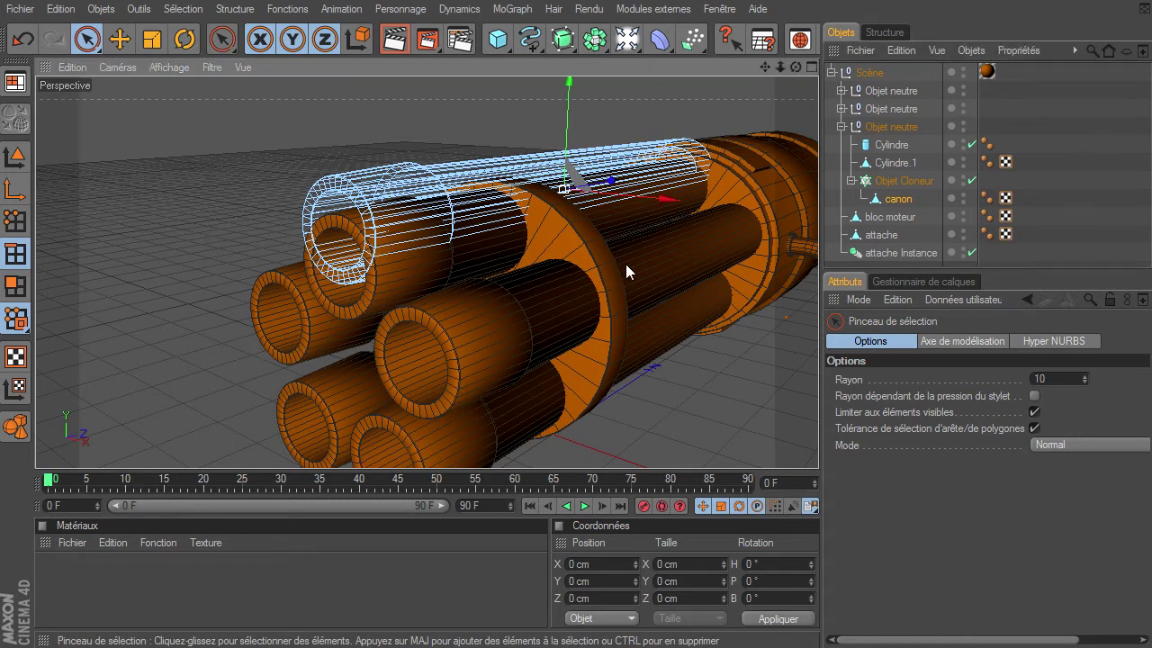
click(850, 181)
Step: Rename the barrel group to 'gatling canon'
click(874, 132)
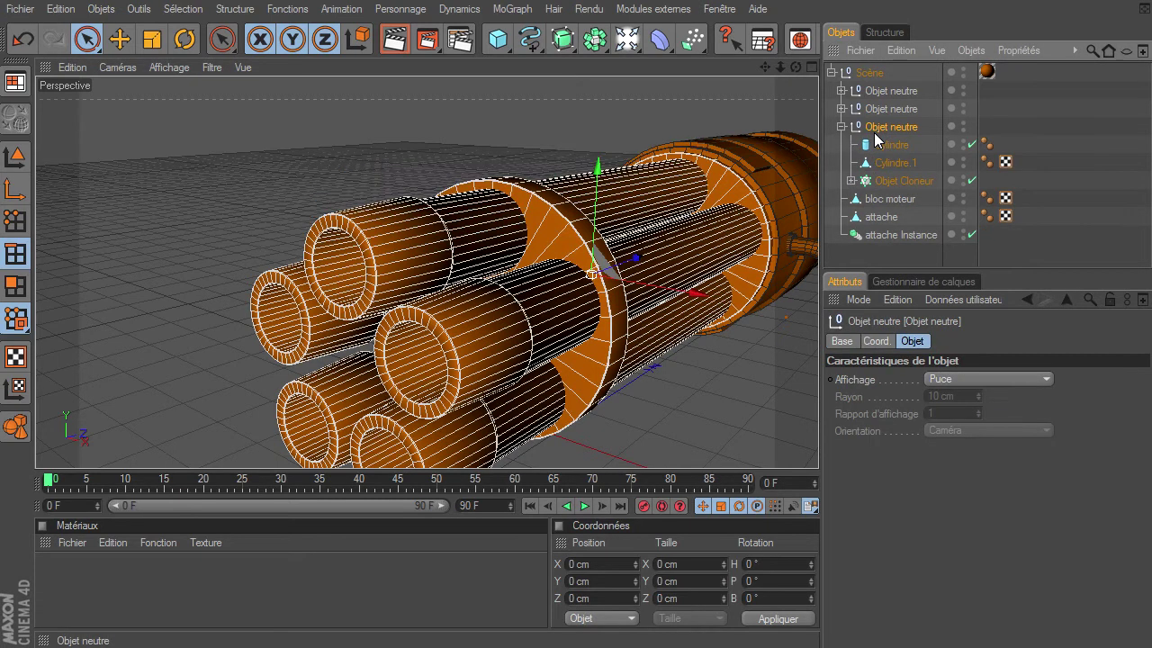
double_click(874, 132)
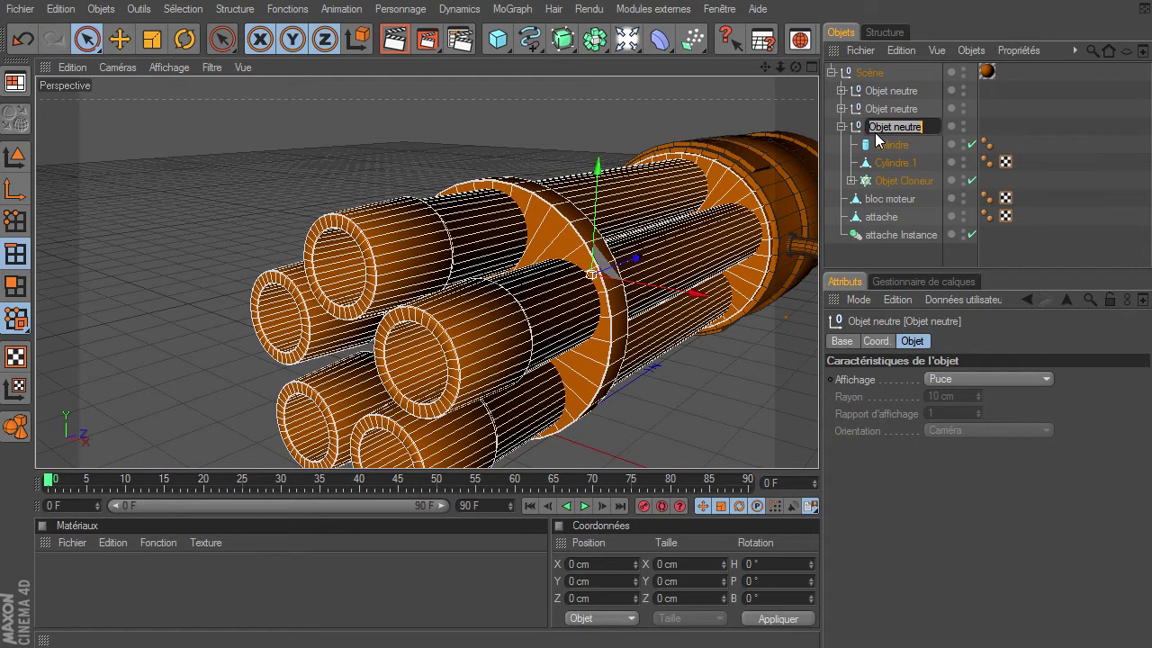
text(gatling canon)
key(Return)
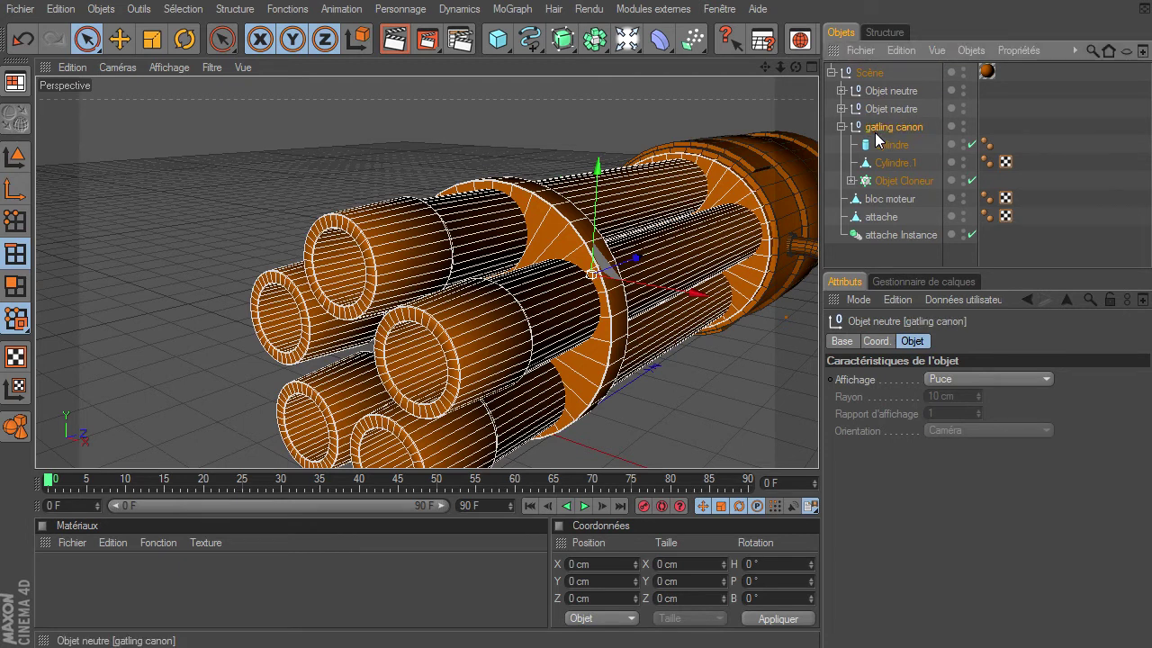
Step: Select the small tube group and frame it in the view, keeping its name
click(902, 109)
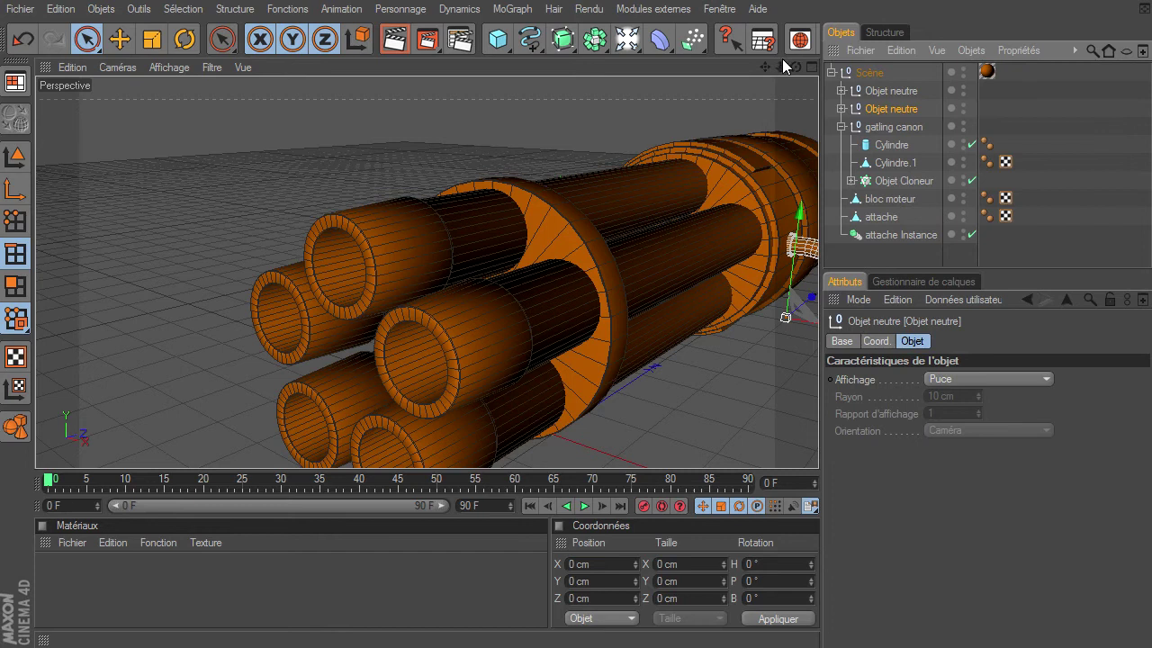
key(o)
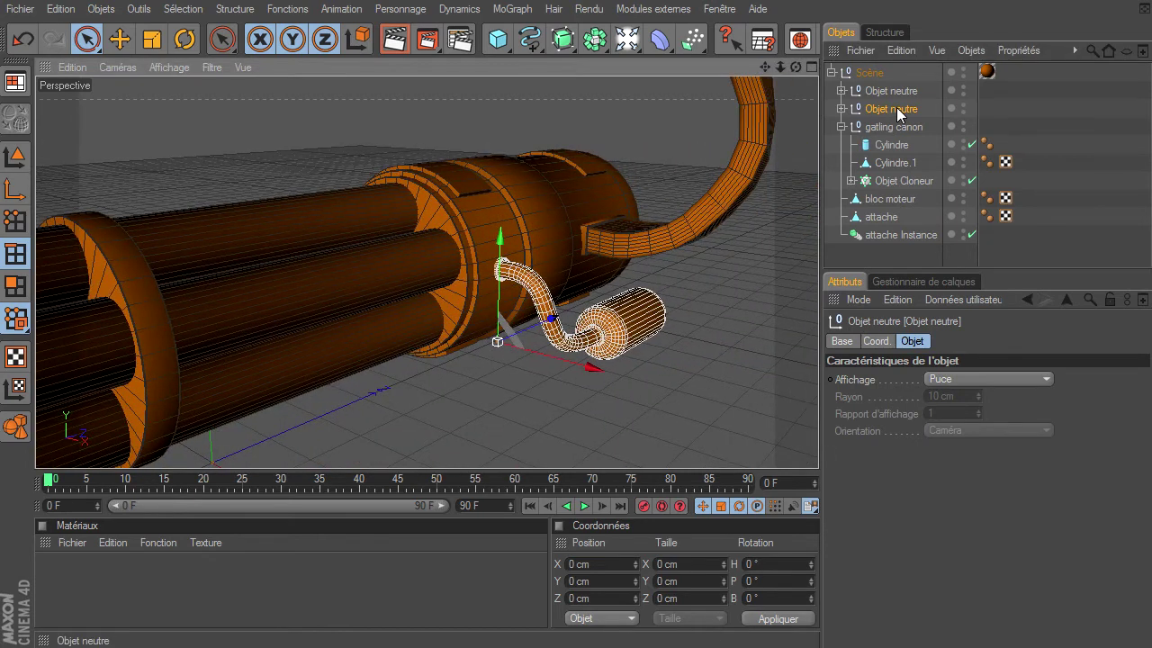
double_click(897, 108)
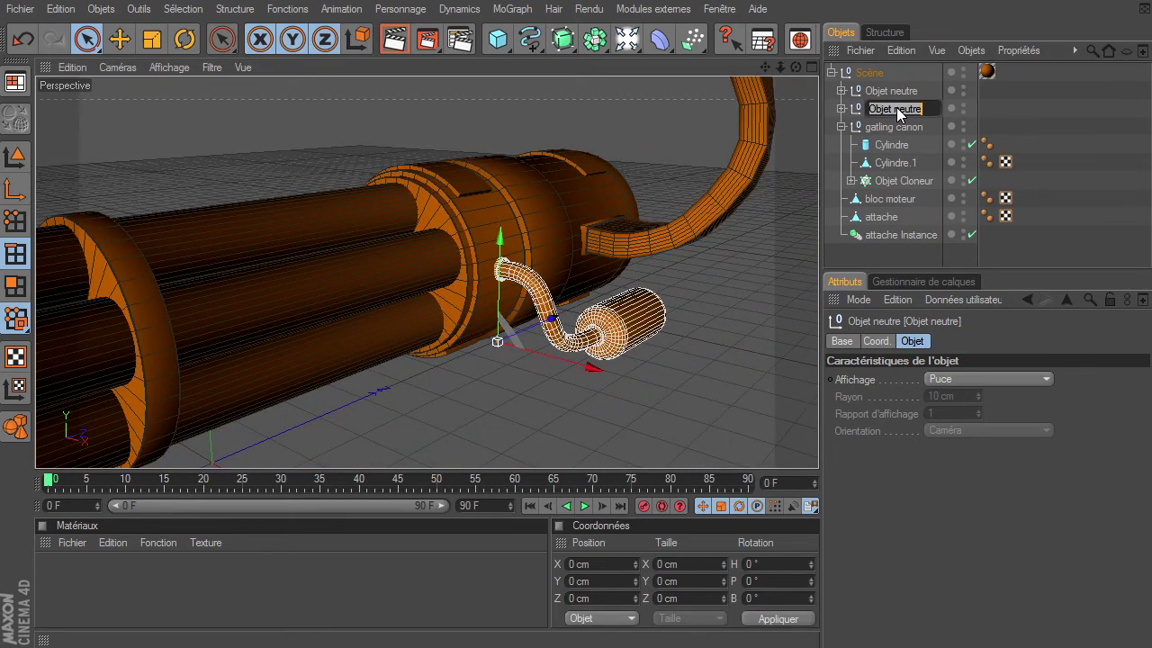
key(Return)
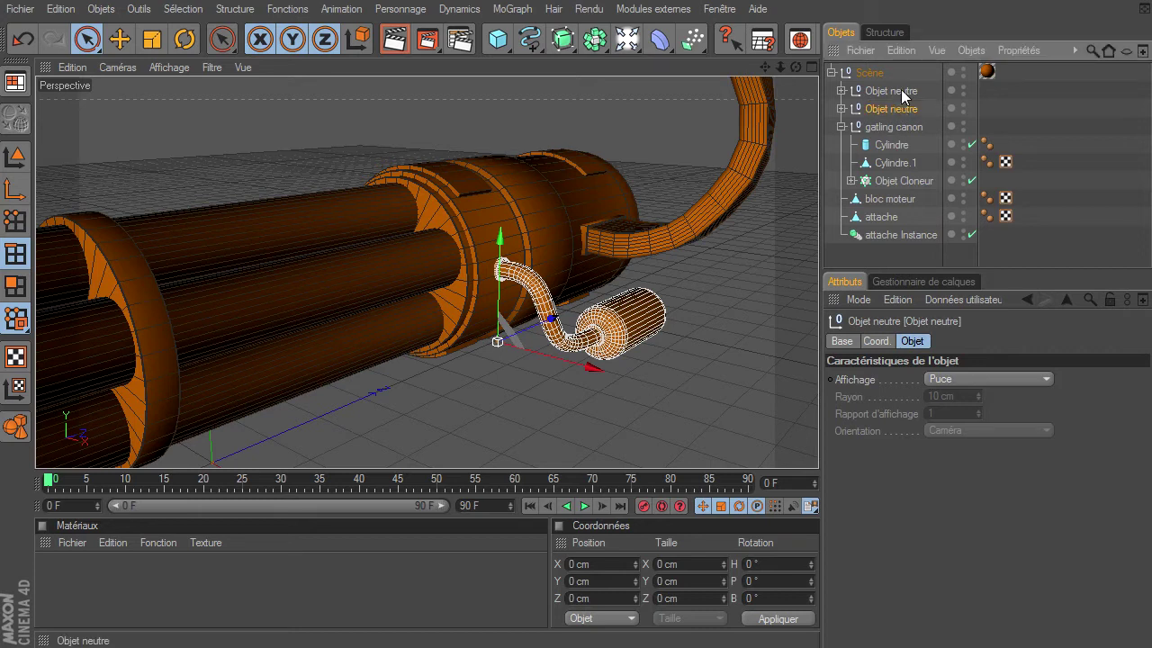
Step: Clear the selection, collapse the gatling canon group, and recentre the whole cannon in view
click(903, 92)
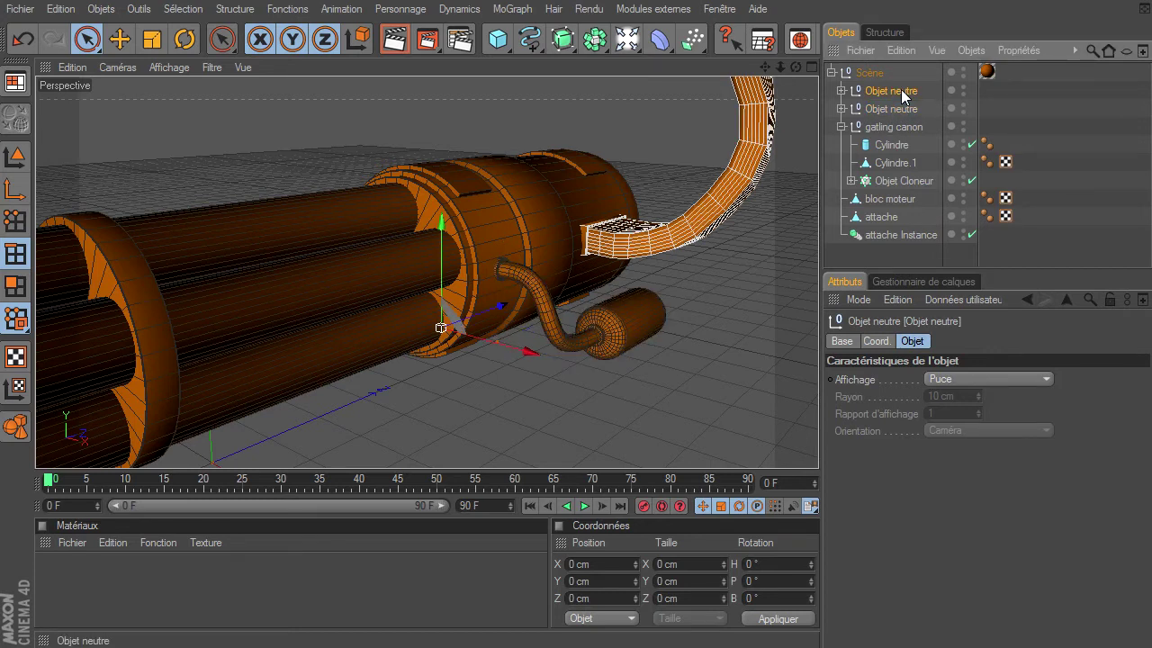
click(892, 199)
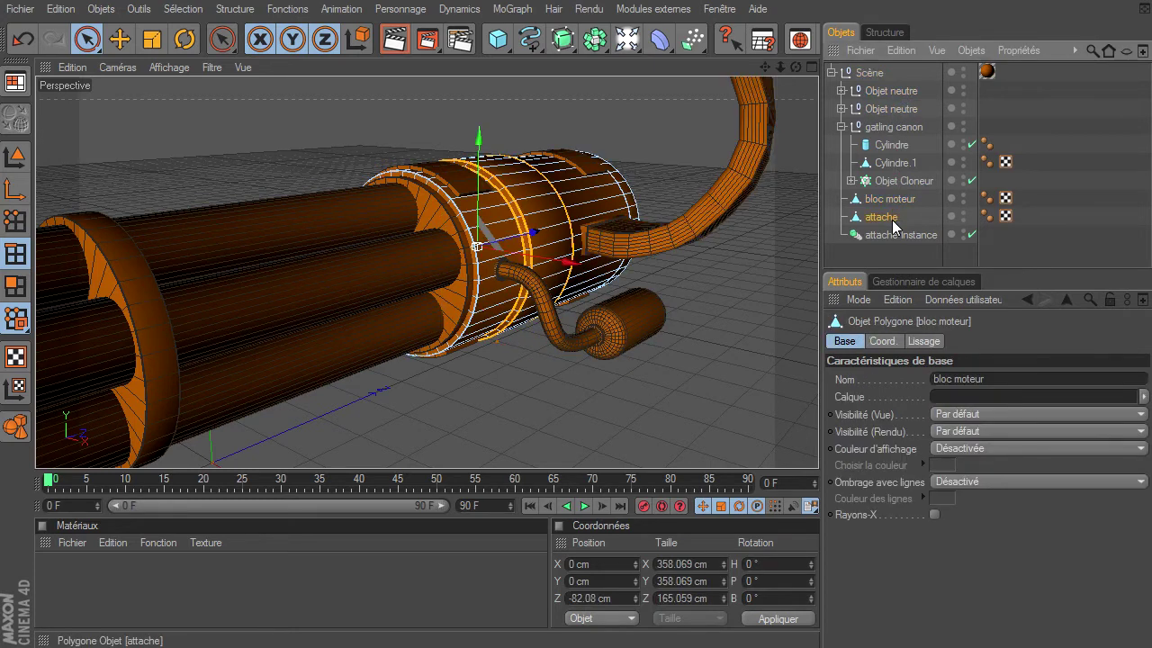
click(892, 220)
click(884, 252)
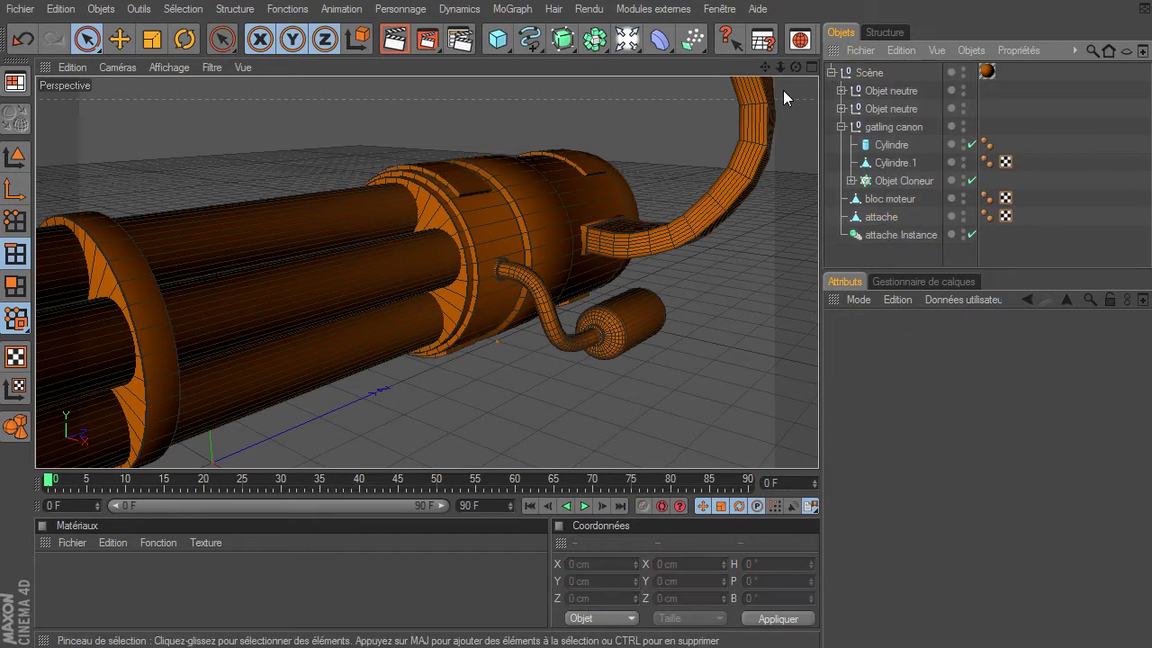
drag(779, 67, 818, 445)
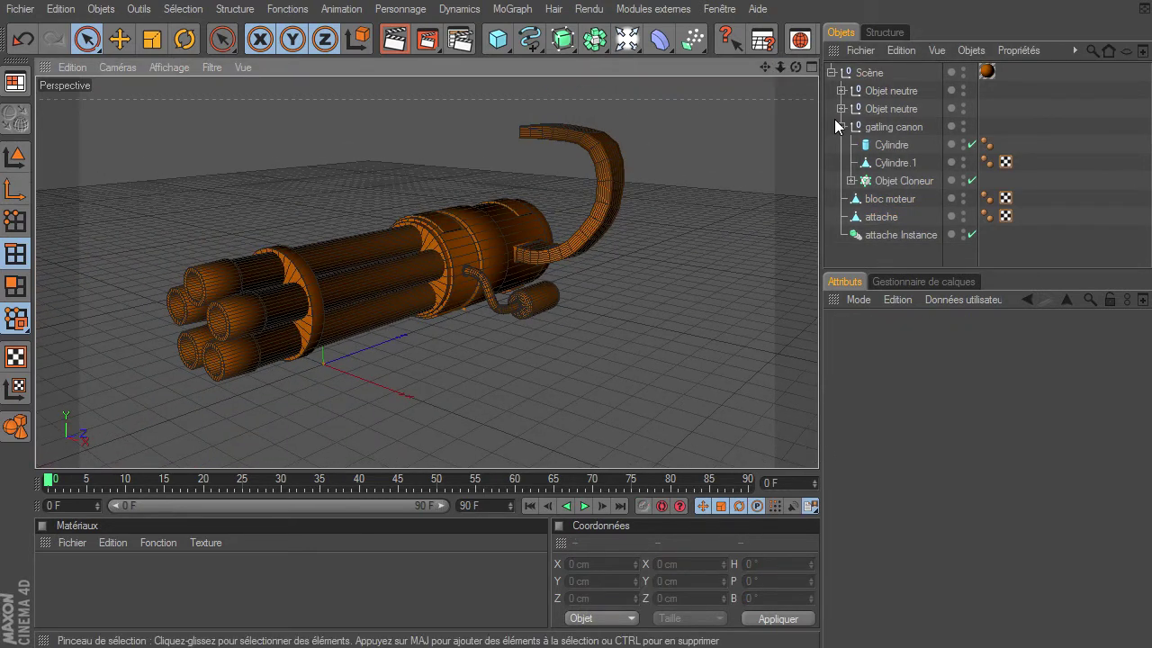
click(841, 126)
drag(762, 69, 818, 446)
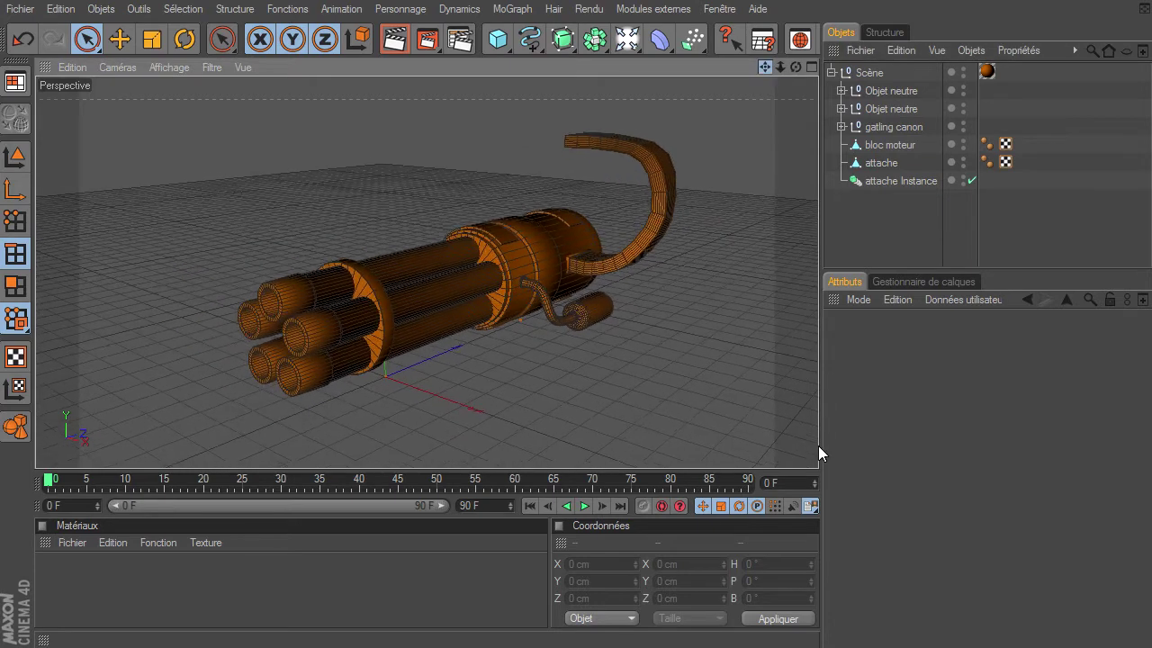
Step: Create a new material in the Material Manager and name it 'metal'
double_click(147, 576)
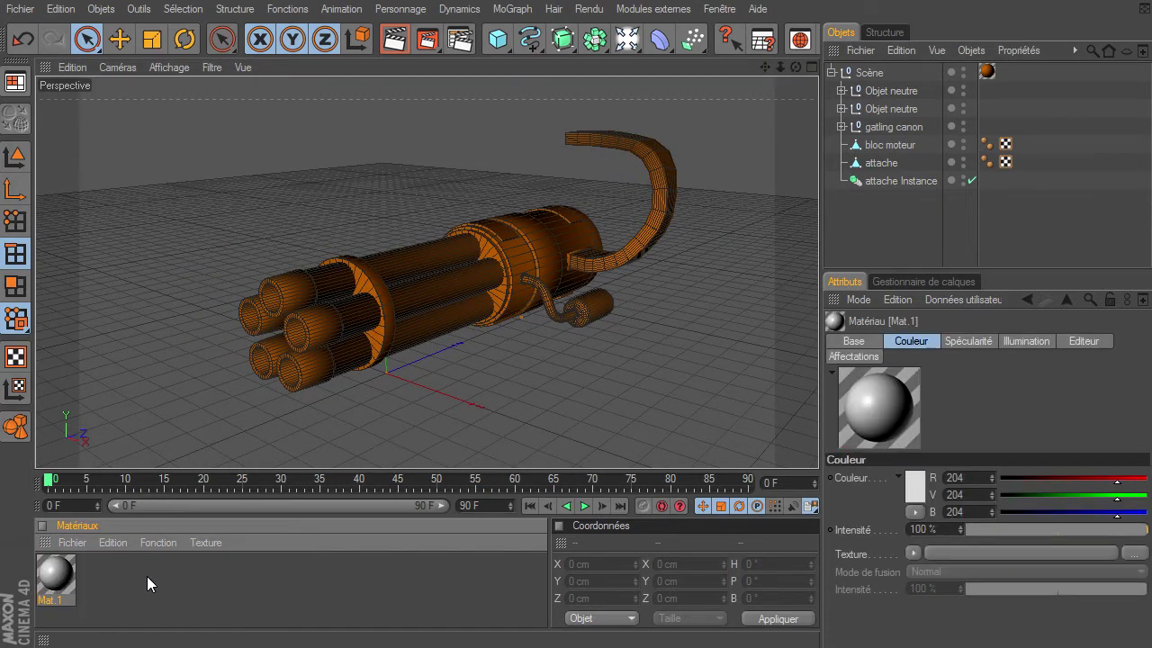
double_click(58, 602)
text(metal)
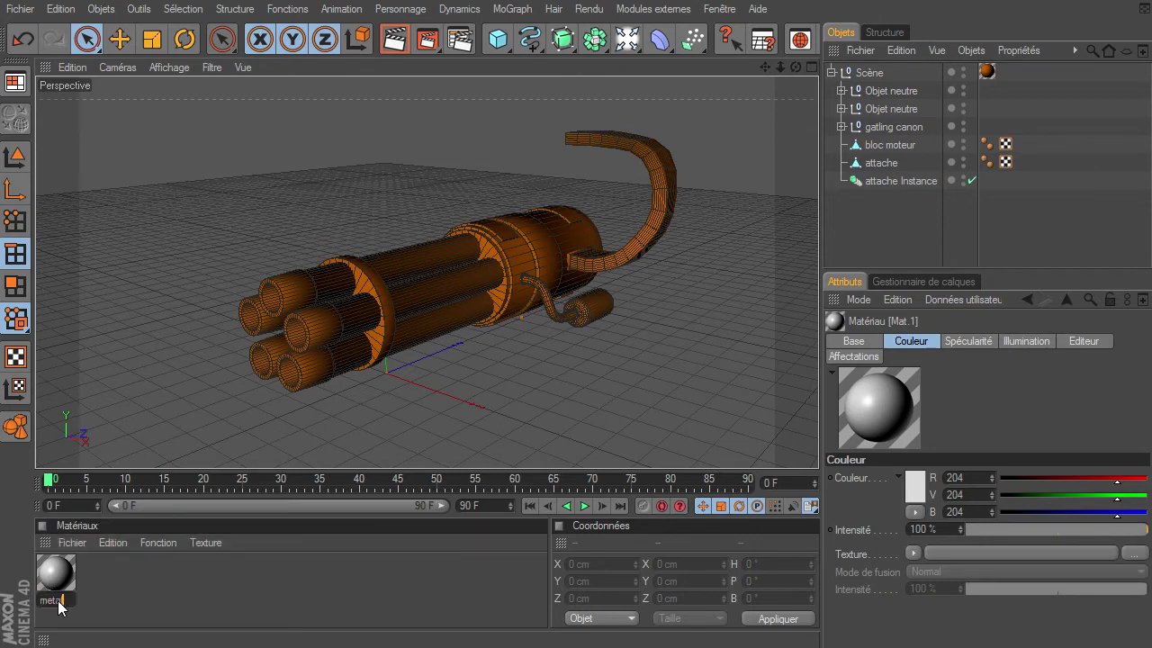
key(Return)
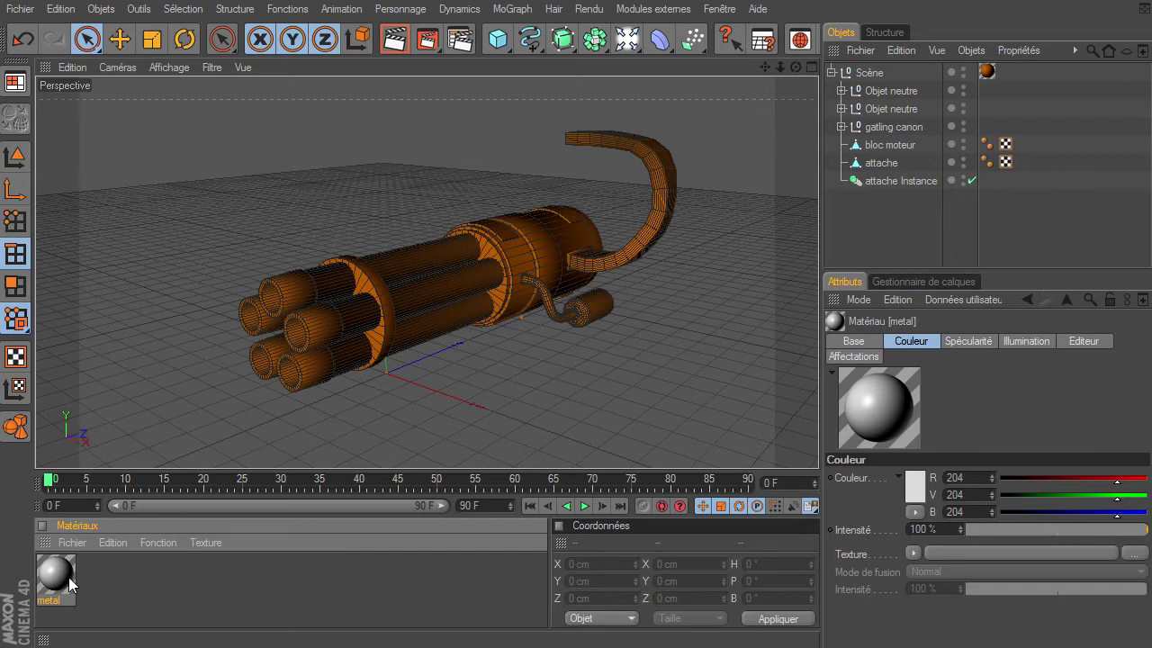
Step: Show the metal material in the editor with a Très grande taille Noeud preview, Spécularité unchecked
double_click(68, 577)
drag(452, 99, 341, 25)
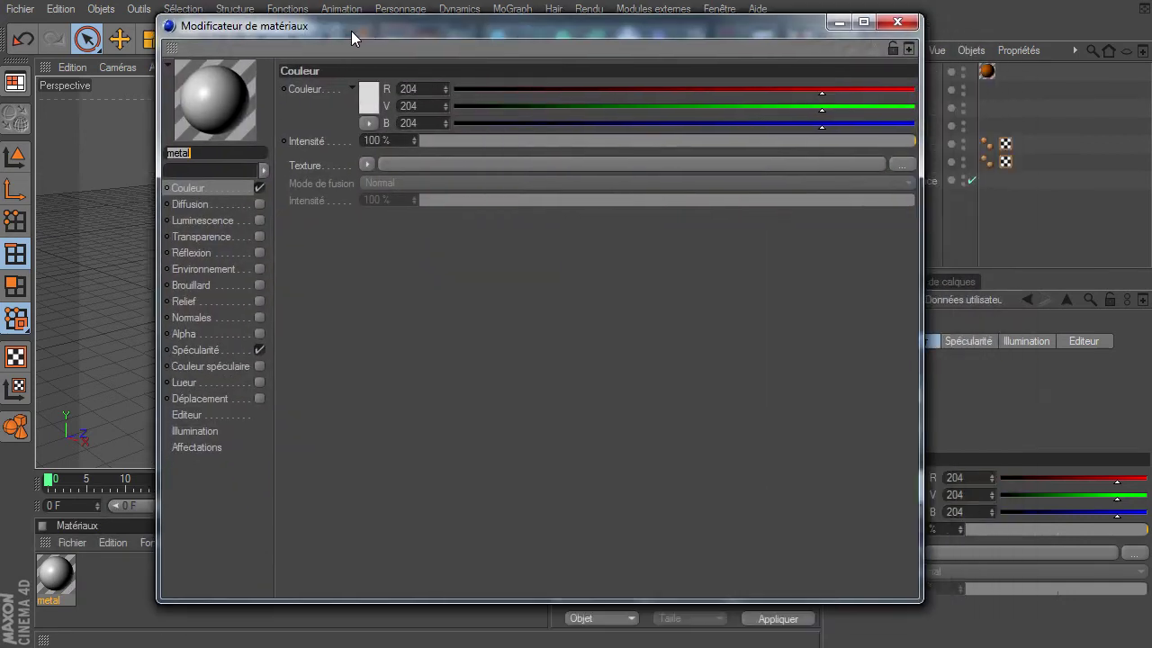
right_click(195, 82)
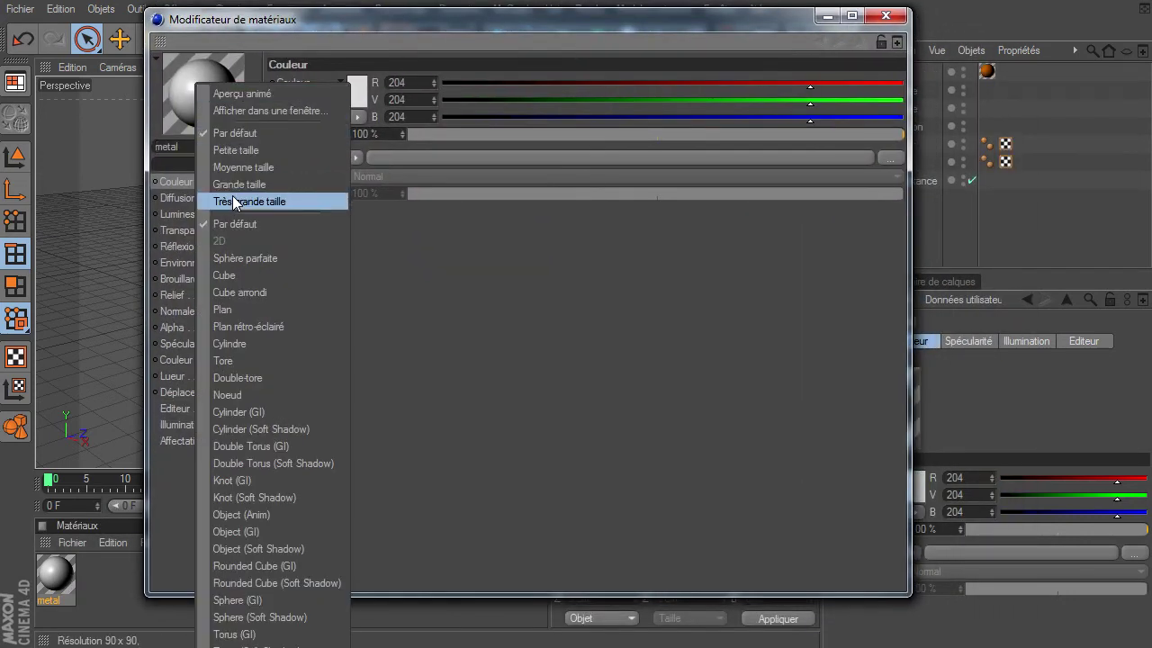
click(249, 201)
right_click(205, 118)
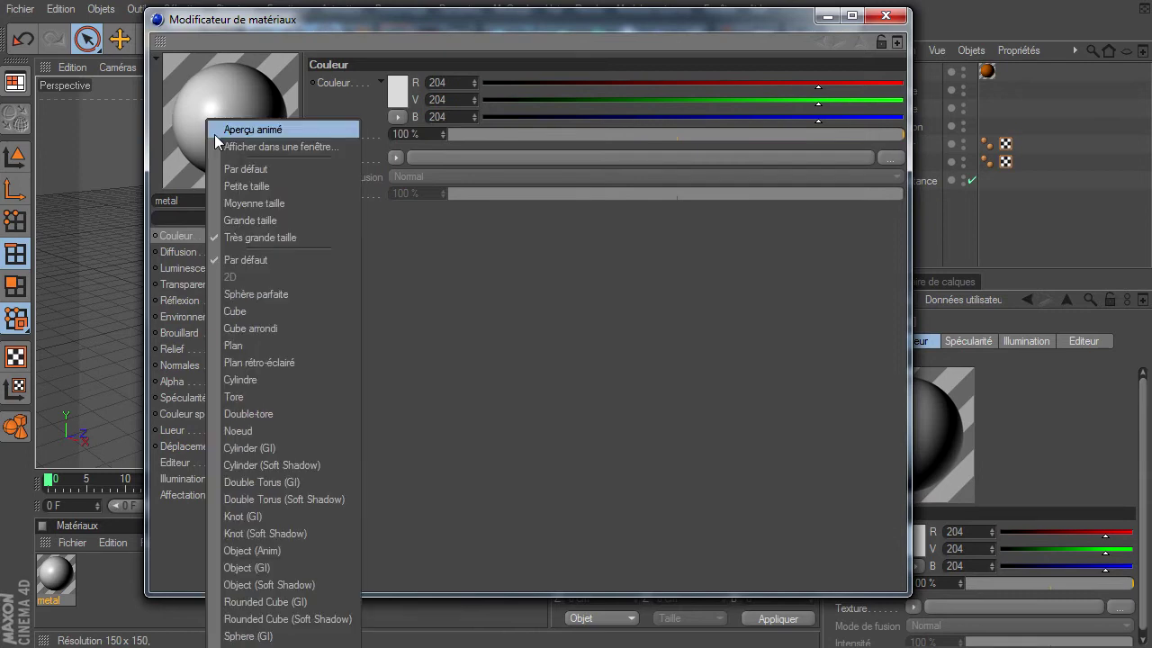
click(277, 435)
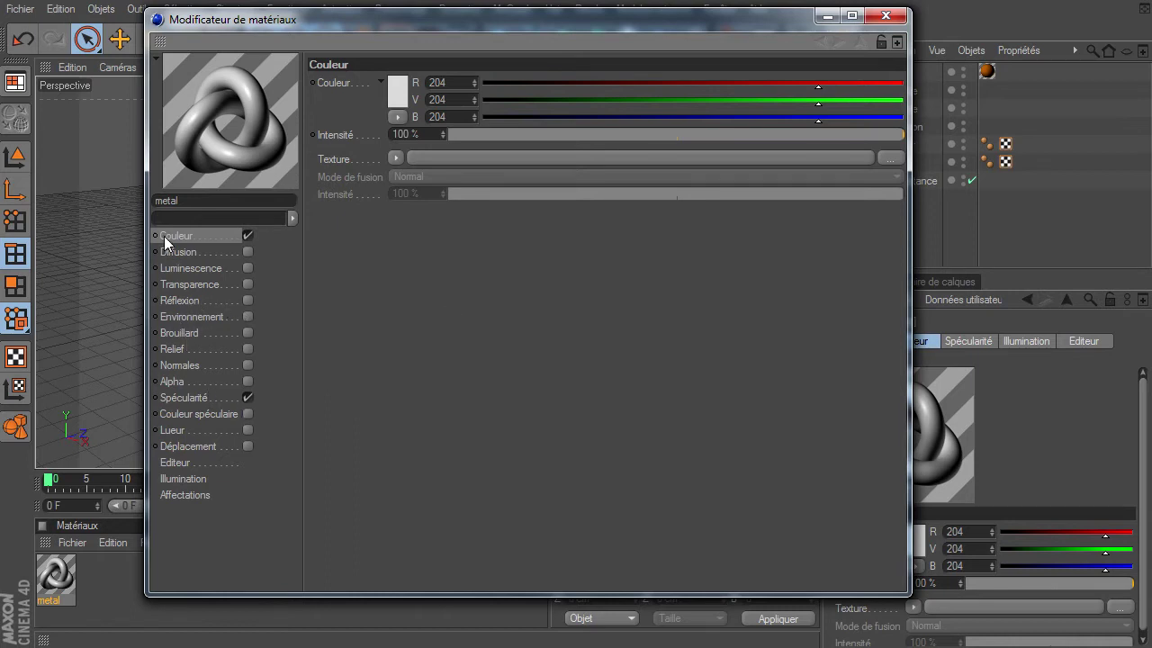
click(247, 398)
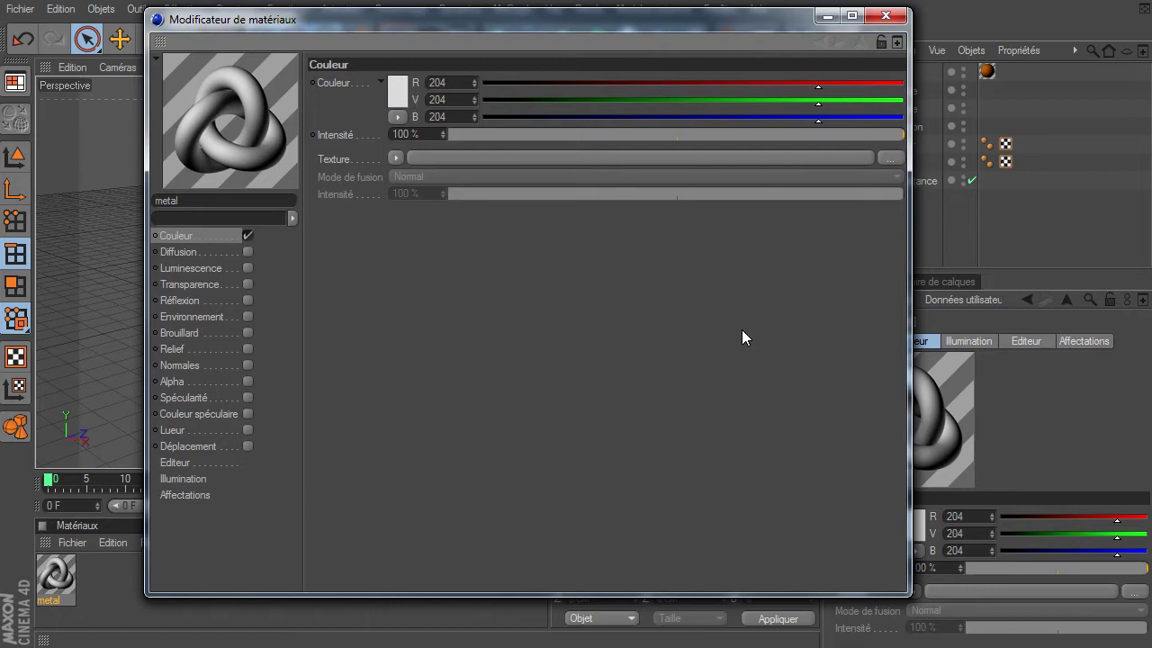
drag(467, 18, 440, 14)
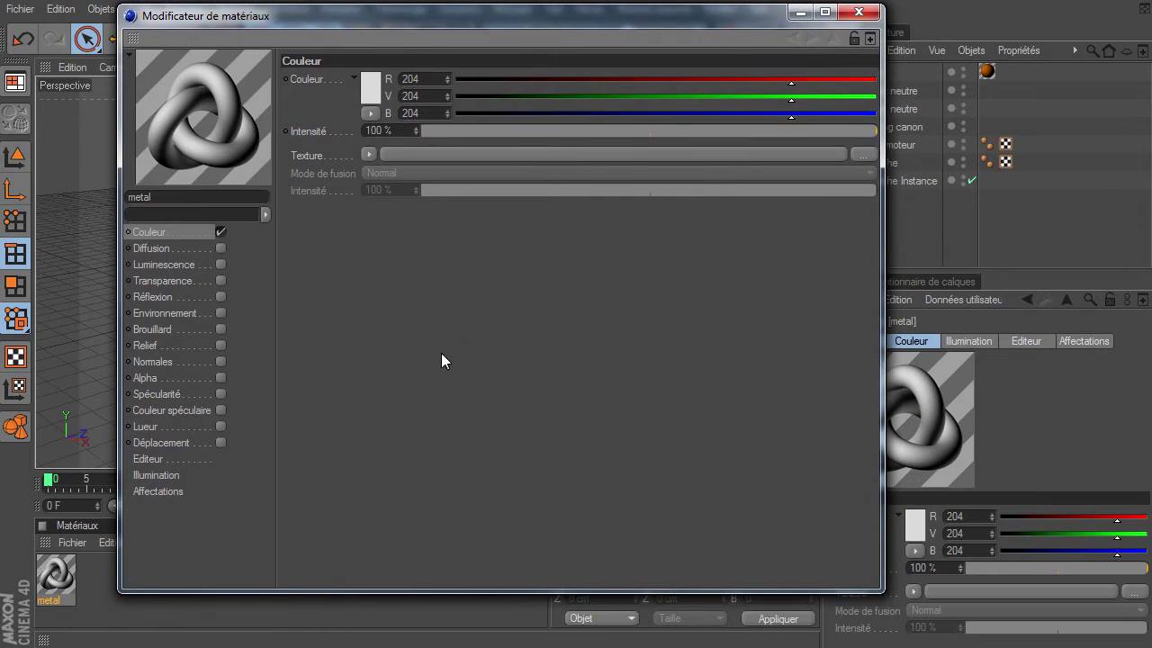
Step: Set the Couleur channel's texture to the Effets > Lumas shader
click(369, 157)
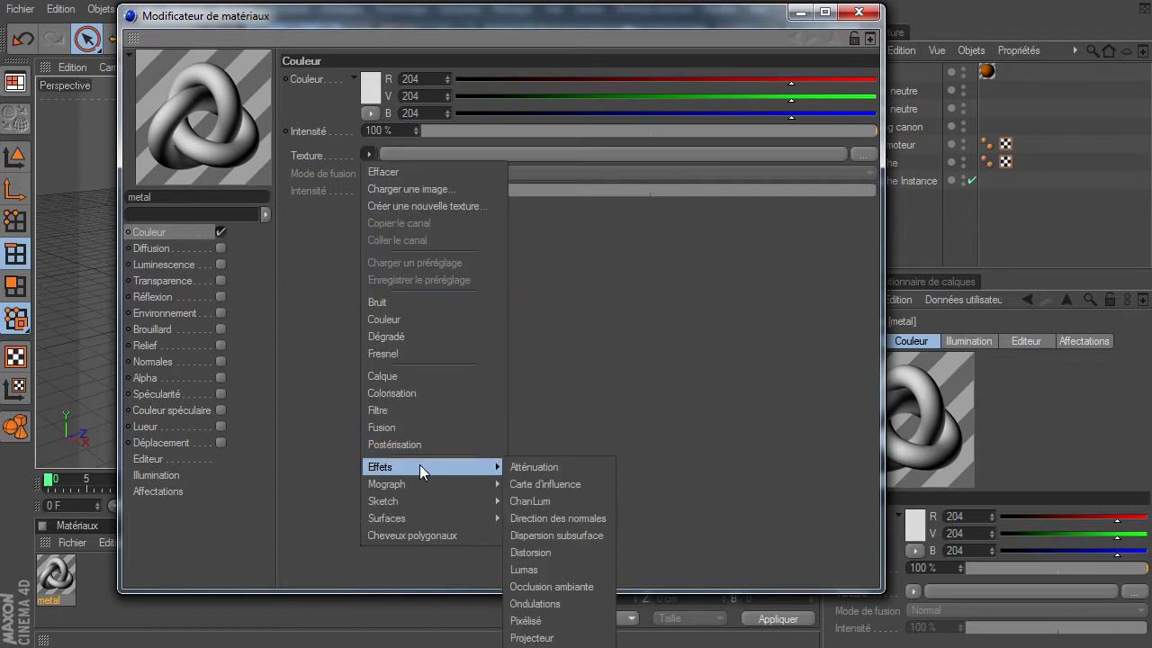
mouse_move(430, 466)
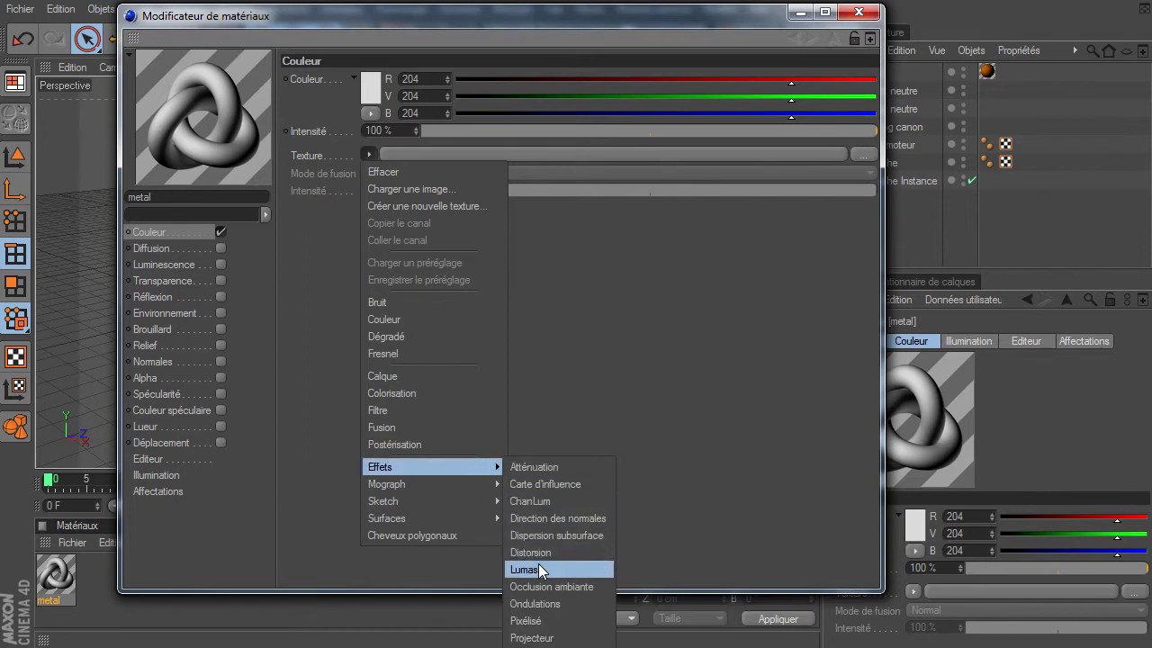
click(562, 572)
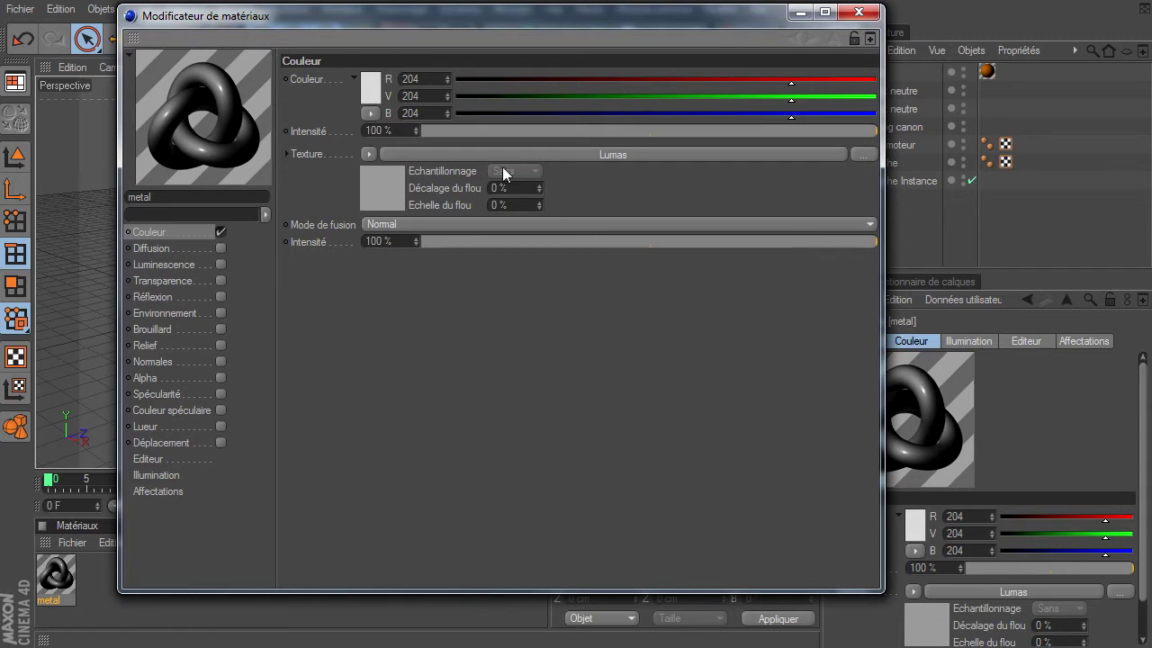
Step: Enable Anisotropie in the Lumas shader settings
click(637, 154)
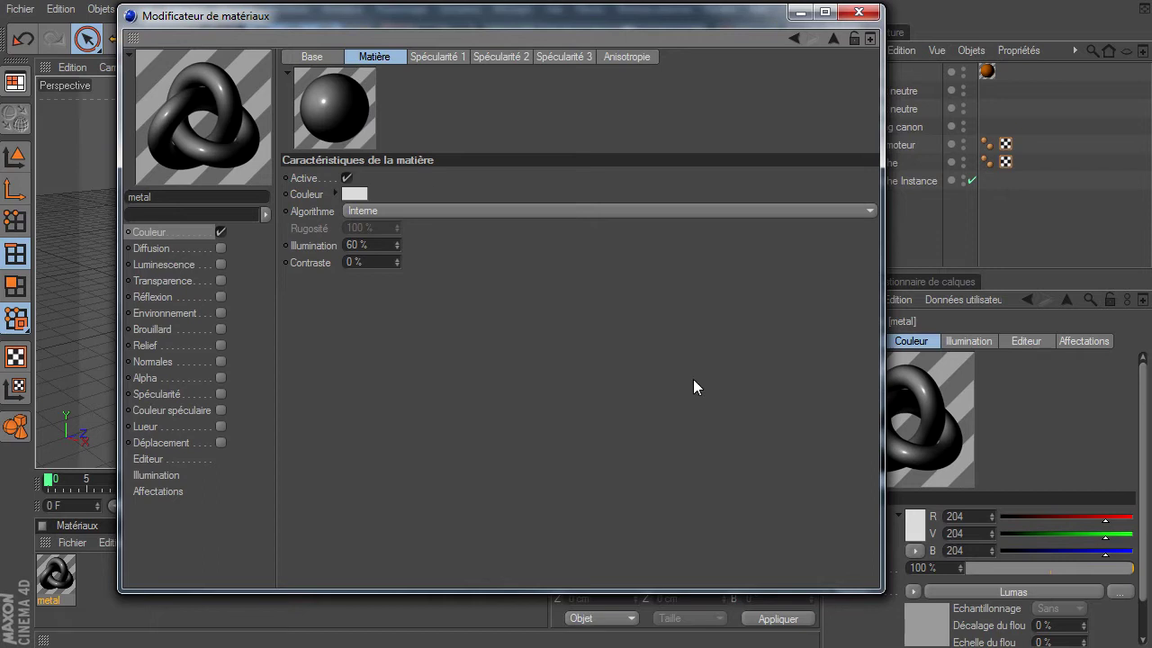
click(621, 56)
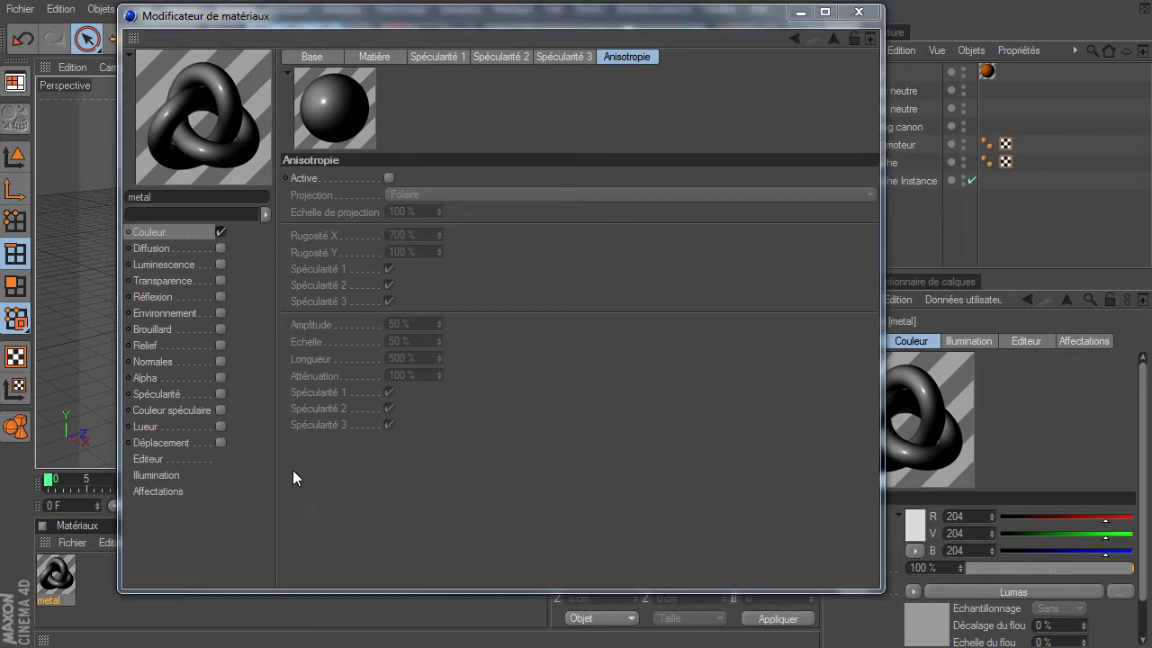
click(389, 178)
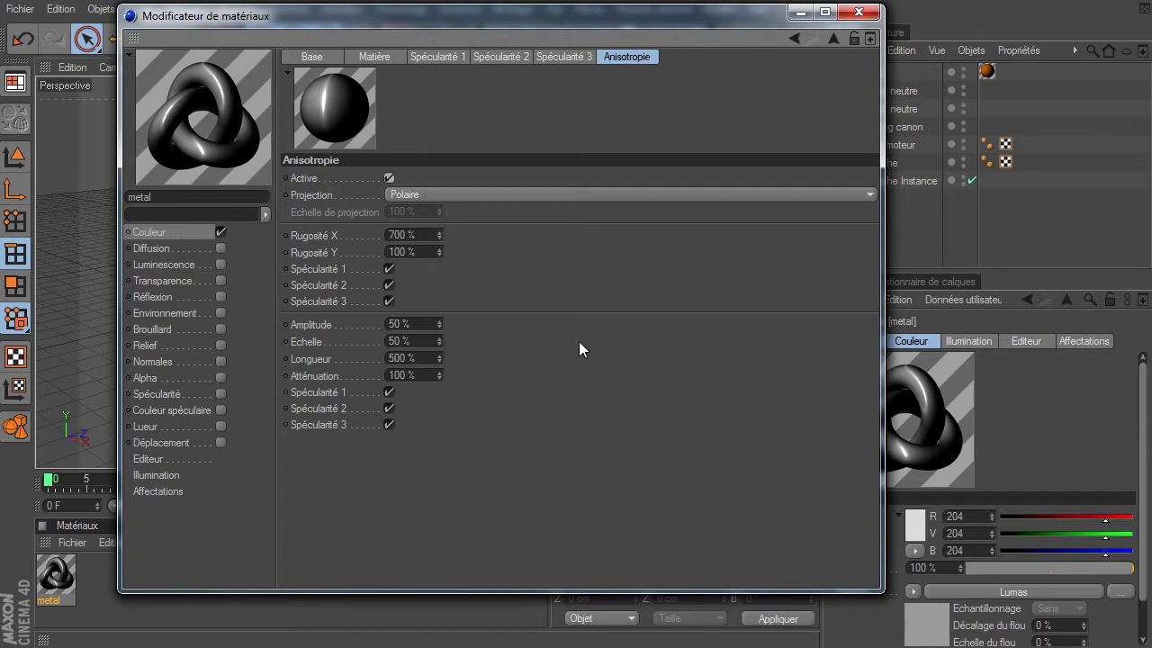
Step: Lower Spécularité 3's Intensité from 50 % to 45 %
click(565, 57)
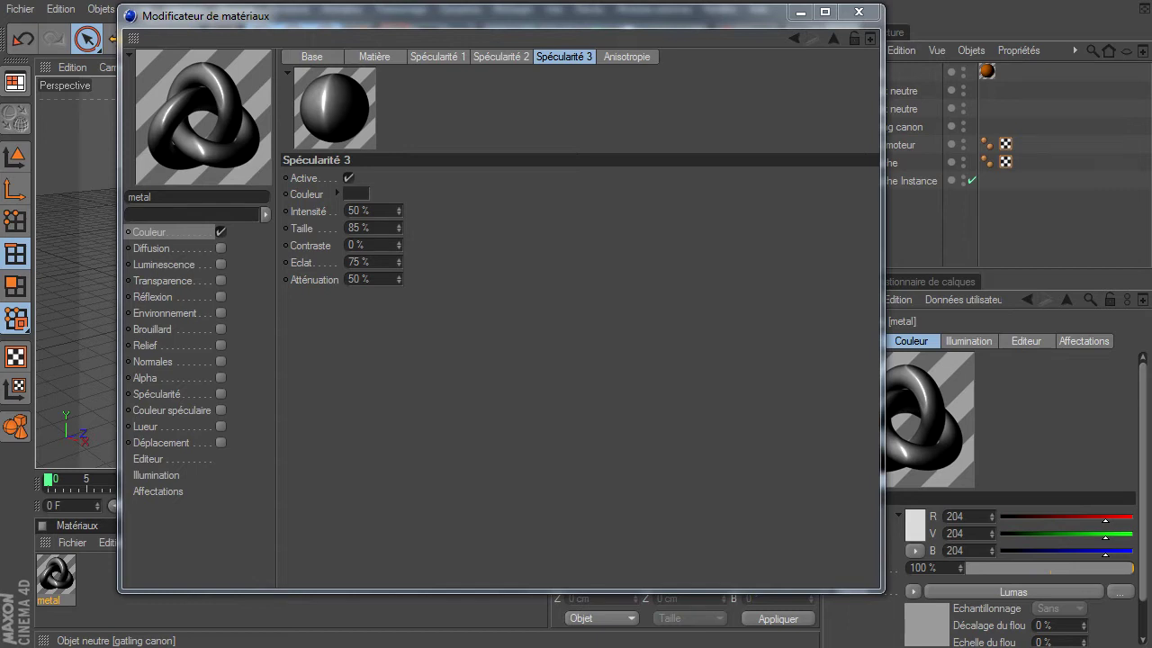
click(399, 213)
click(399, 213)
click(400, 213)
click(399, 213)
click(399, 213)
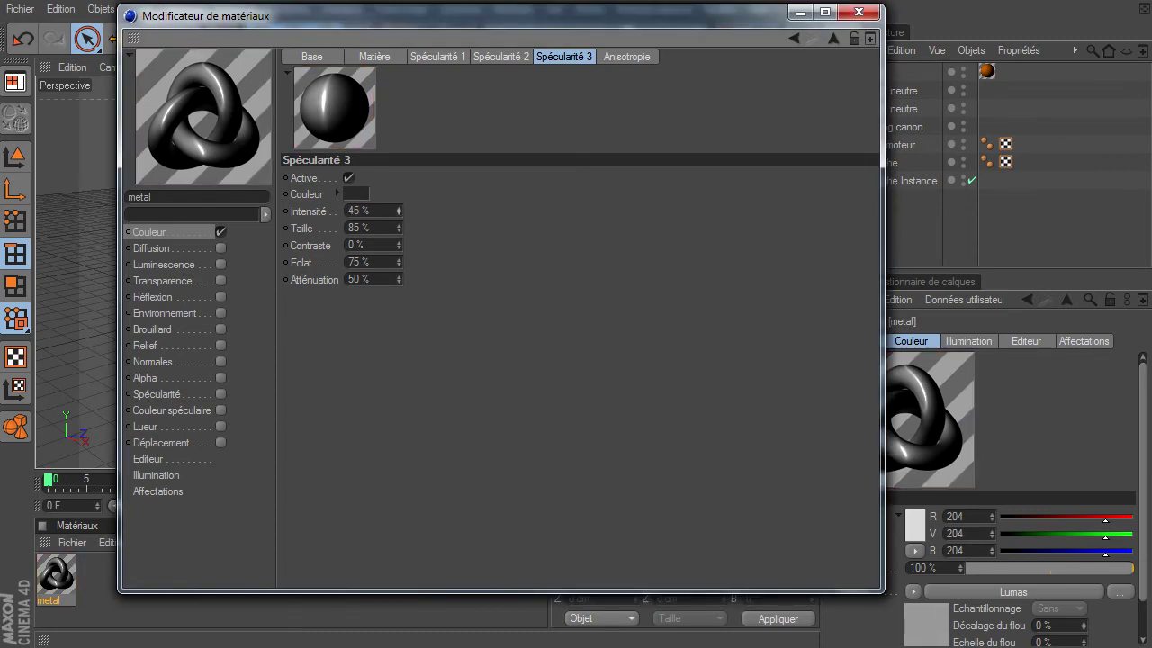
Step: Give Lumas Spécularité 2 a Taille of 18 % and a pale grey Couleur
click(509, 57)
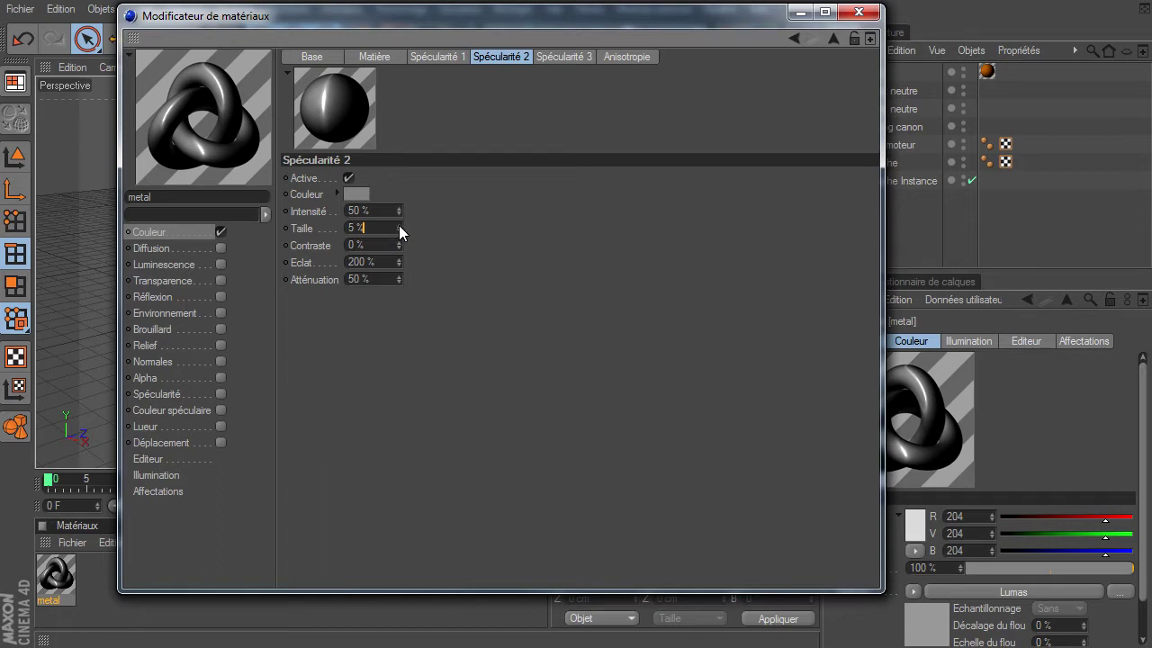
text(12)
key(Return)
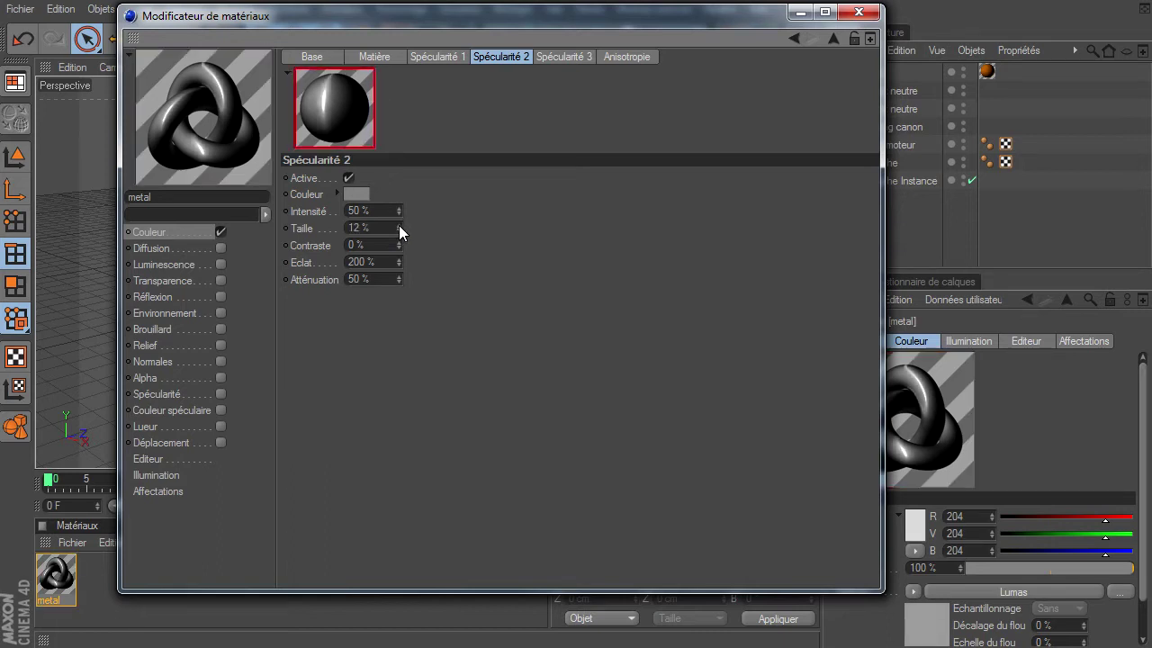
scroll(399, 225, up, 5)
scroll(399, 225, up, 1)
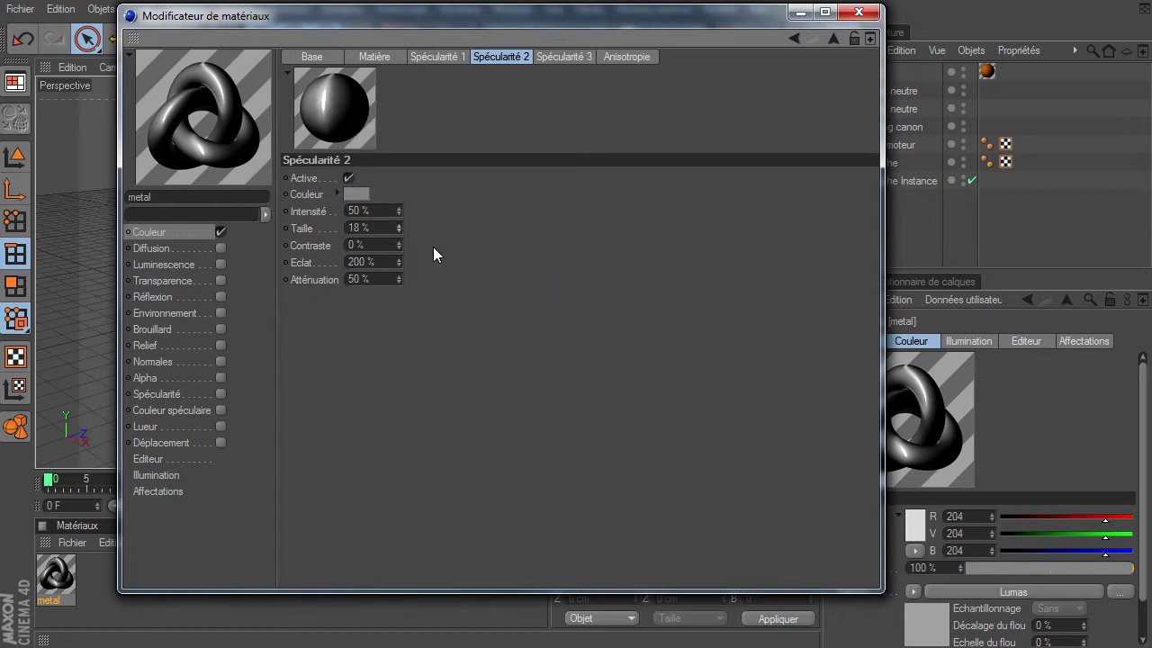
click(357, 196)
drag(255, 172, 251, 166)
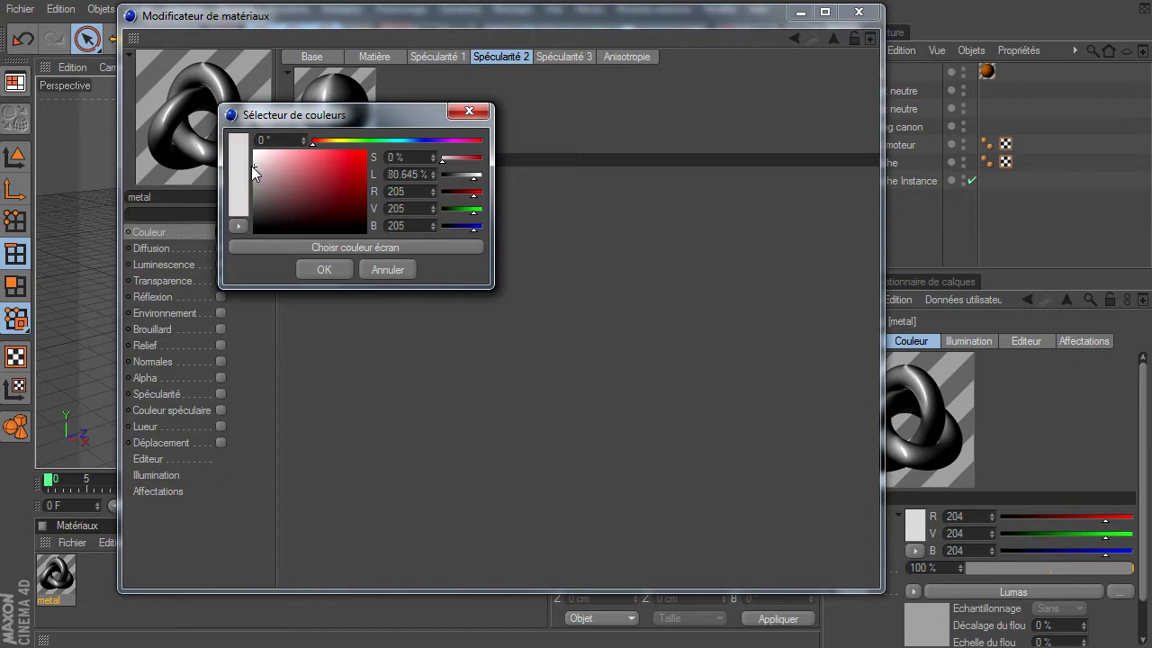
click(334, 269)
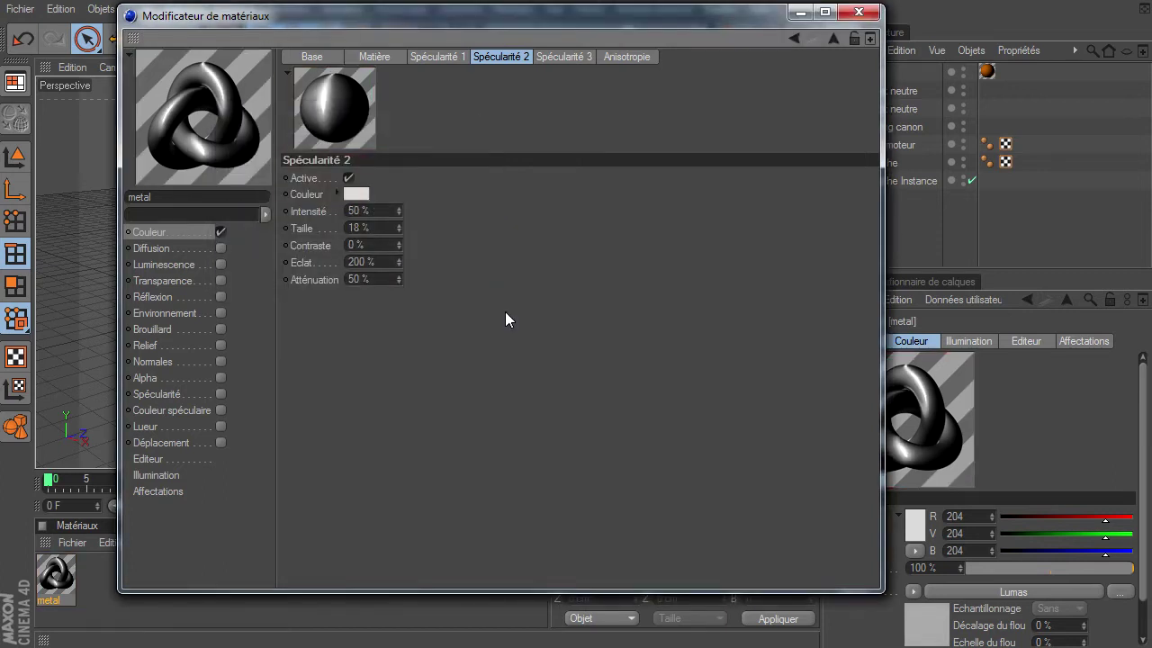
Step: Set Spécularité 1's Intensité to 100 %, then review the Matière and Base tabs
click(447, 56)
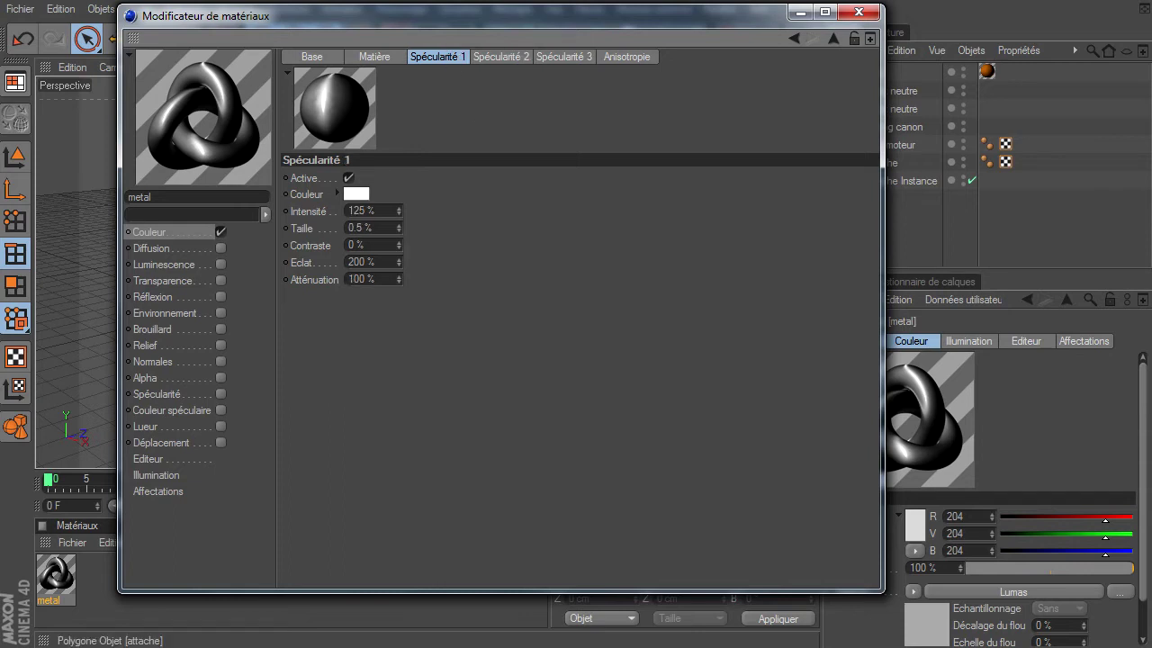
click(375, 210)
text(100)
key(Return)
click(376, 56)
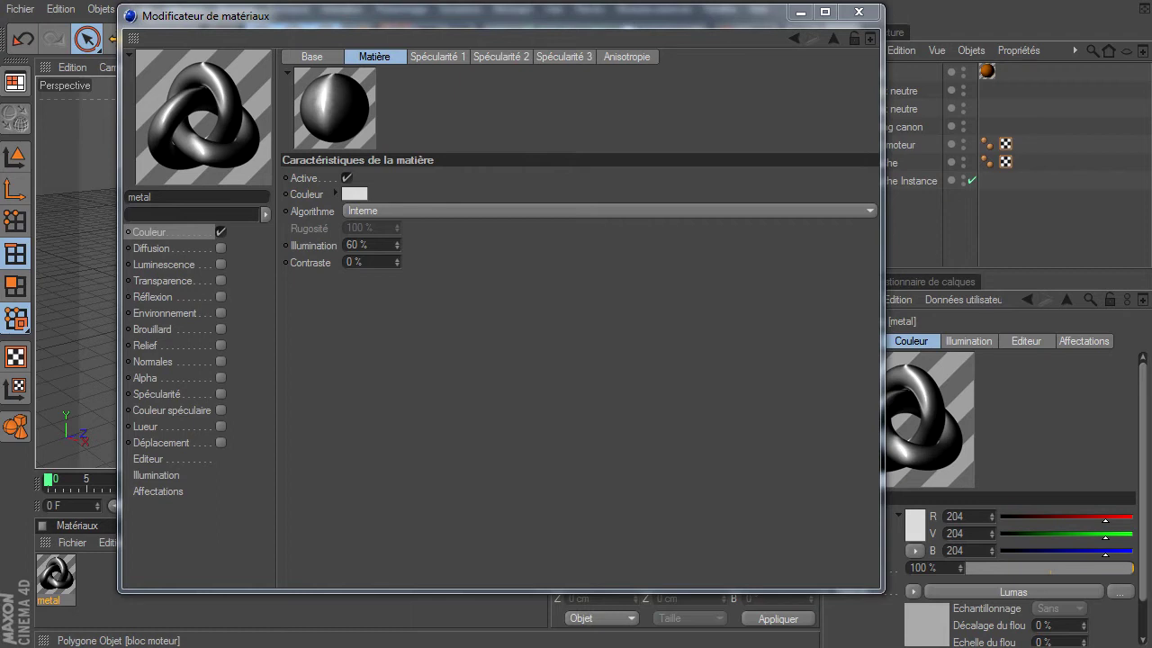
click(317, 57)
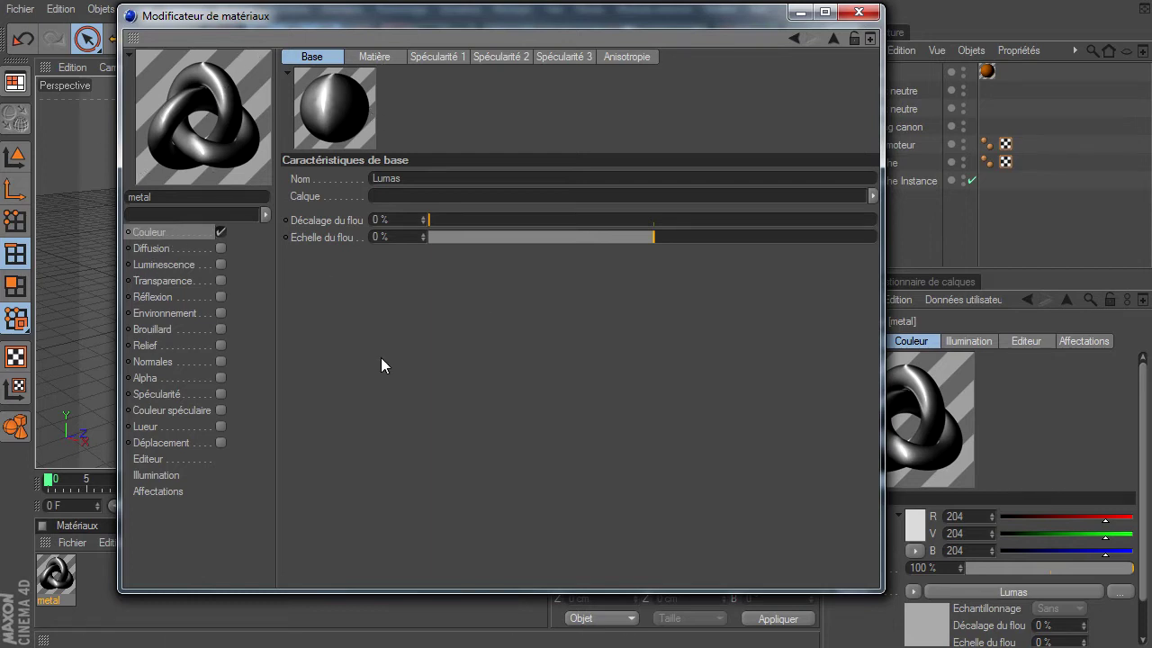
Step: Enable Réflexion at 40 % Intensité and re-enable the Spécularité channel on the metal material
click(220, 297)
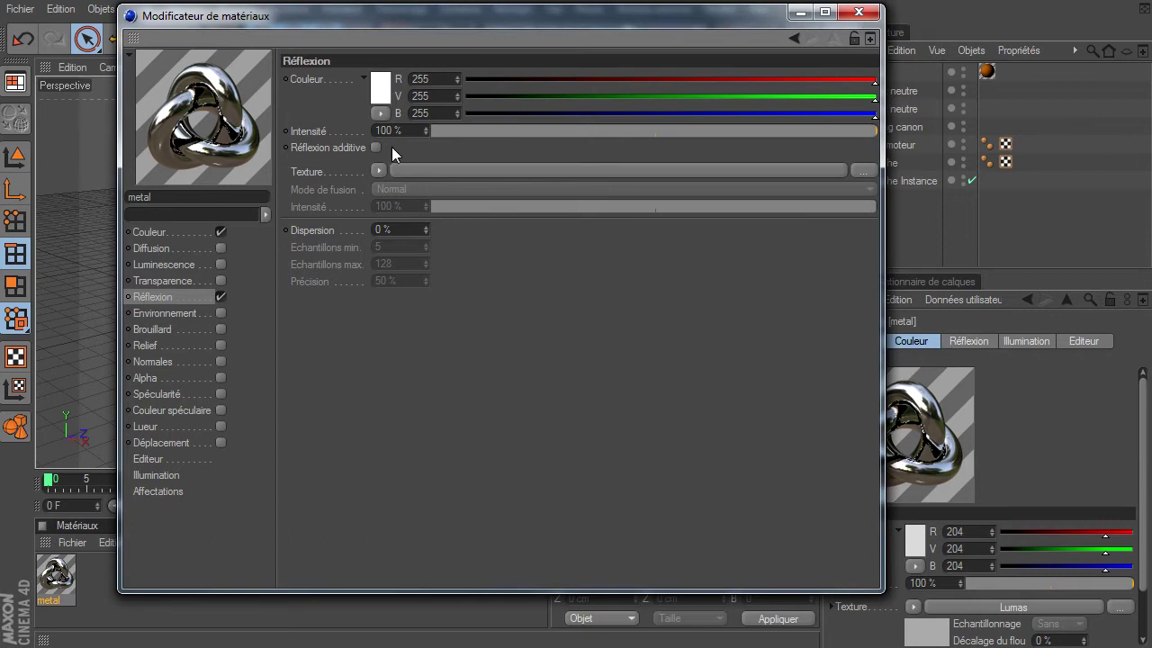
double_click(412, 130)
text(40)
key(Return)
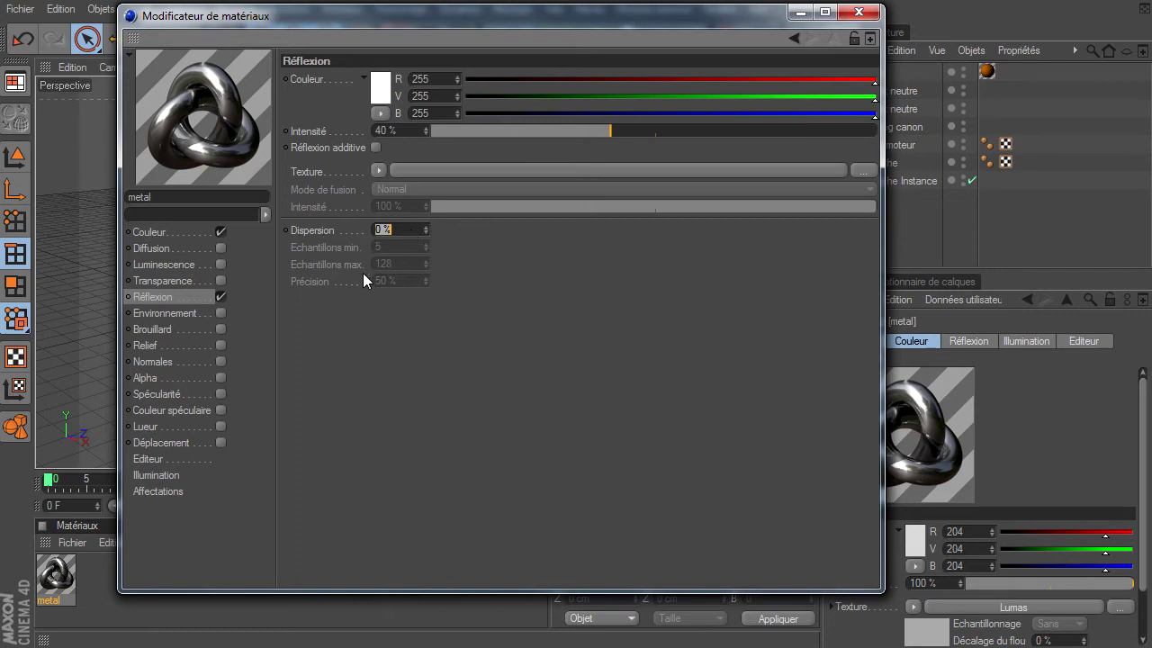
click(222, 394)
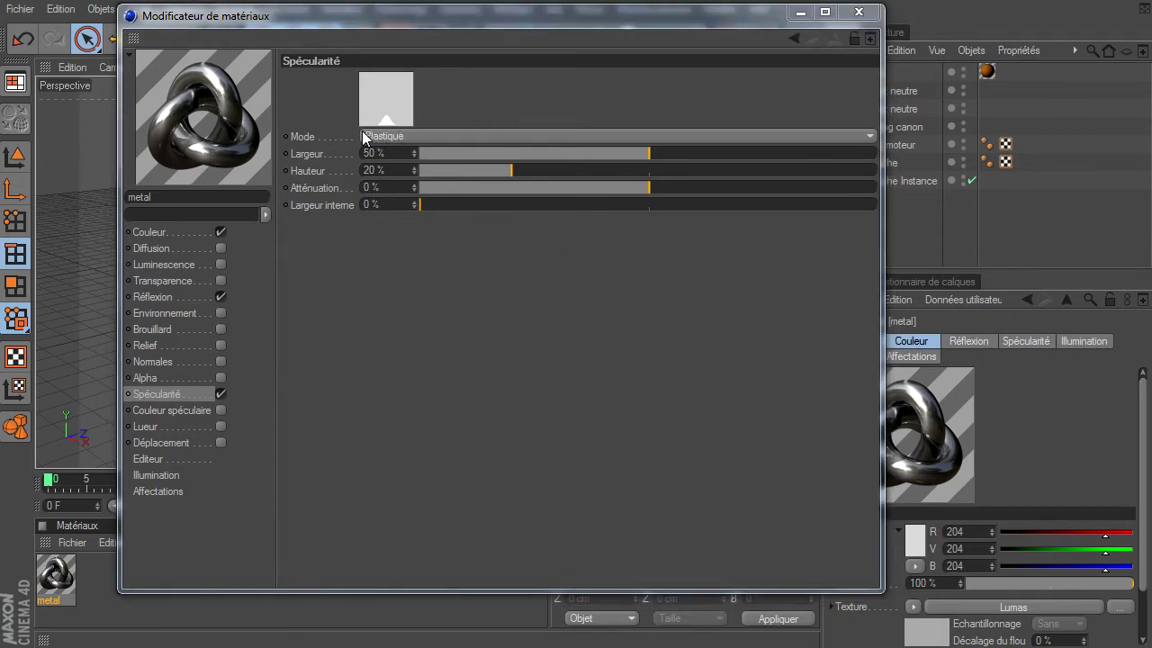
Step: Switch the Spécularité Mode from Plastique to Métal
click(434, 136)
click(421, 170)
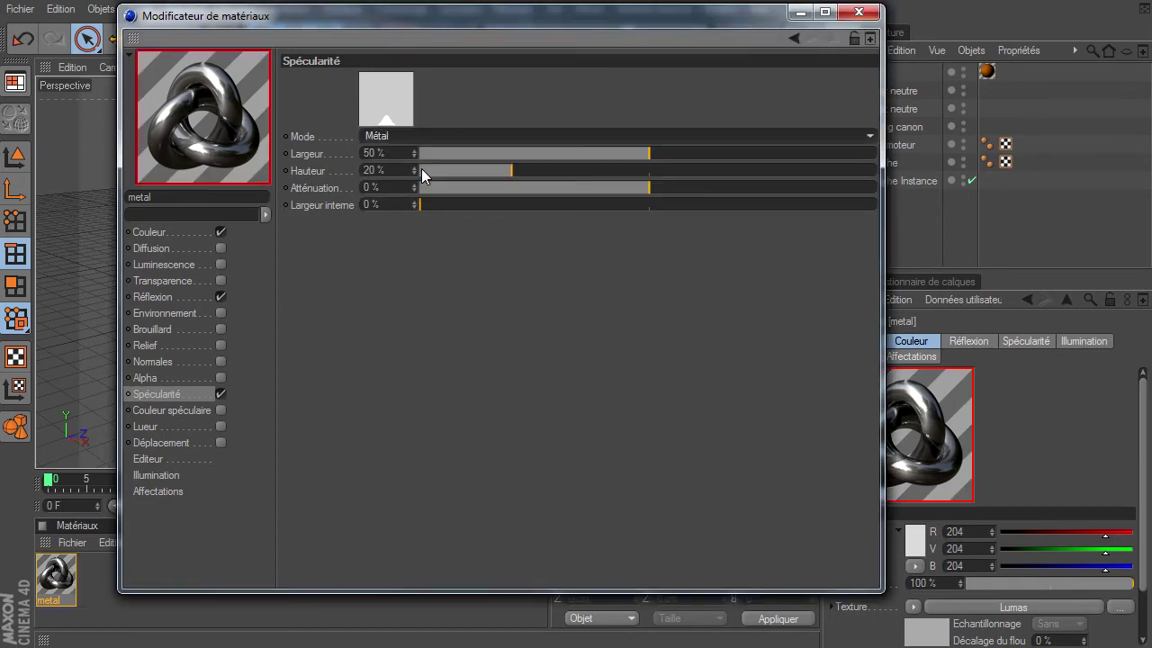
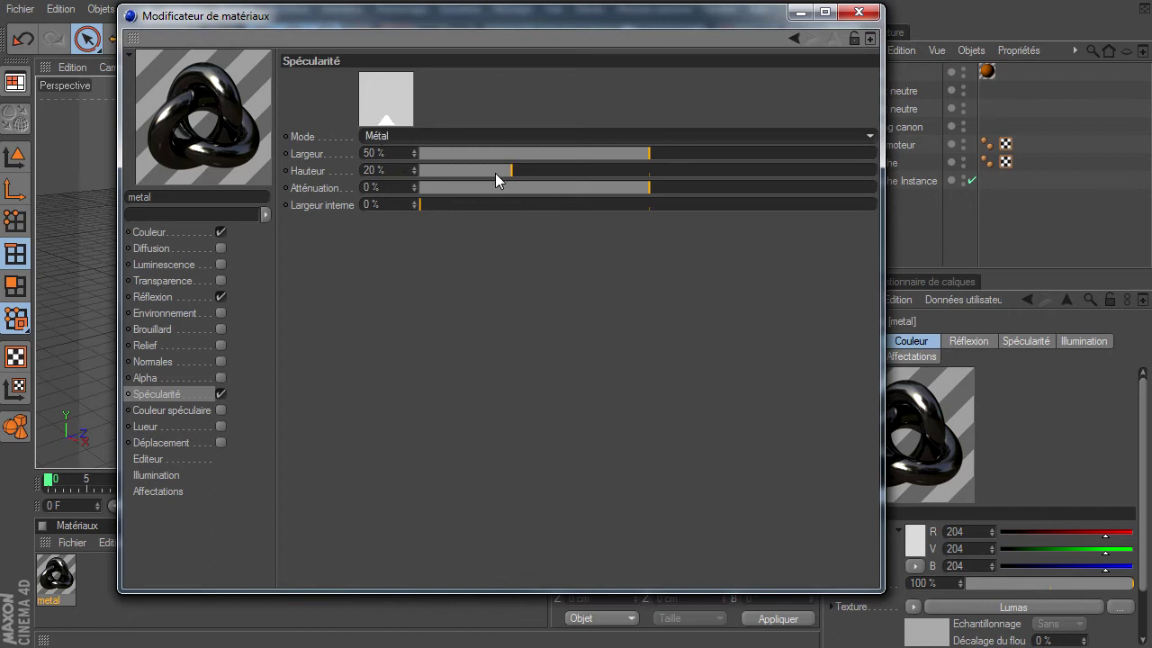
Step: Set the metal material's specular height to 800 %, falloff -12 % and inner width 4 %
drag(495, 171, 1031, 164)
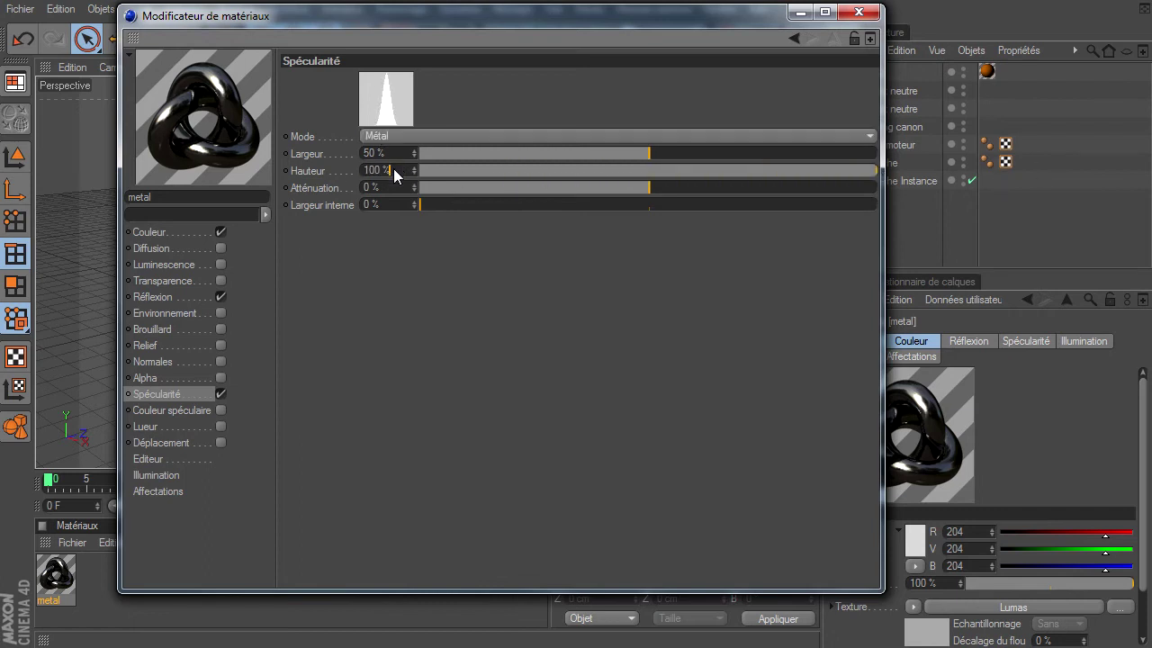
drag(393, 168, 223, 168)
text(800)
key(Return)
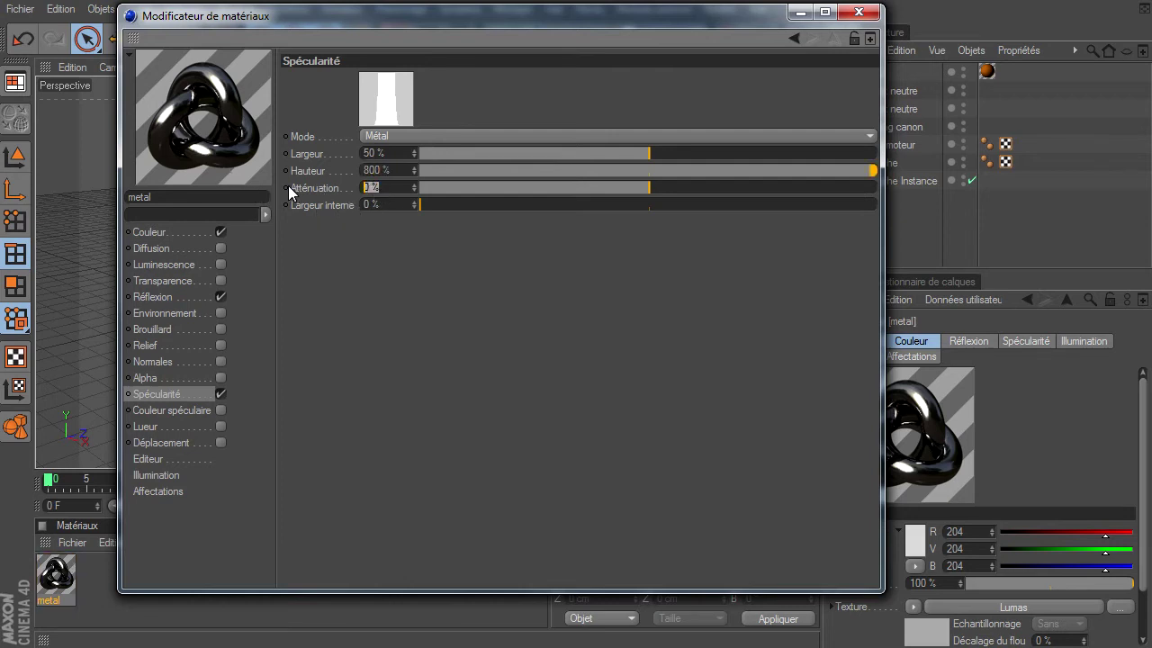
text(-12)
key(Return)
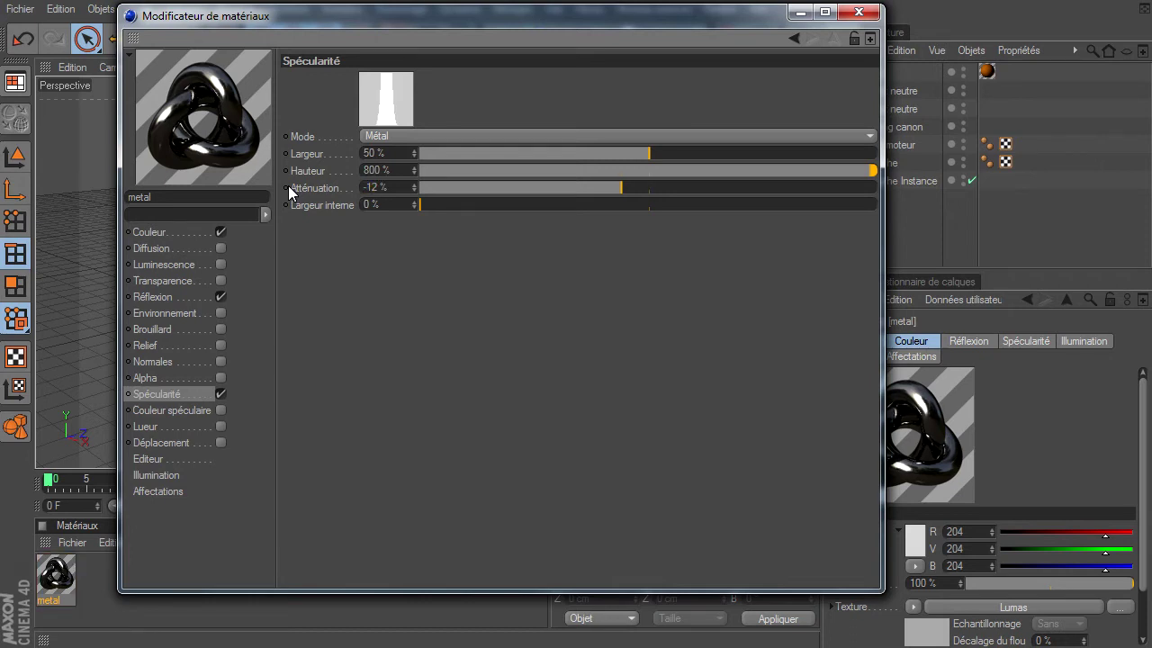
click(414, 201)
click(415, 199)
click(859, 13)
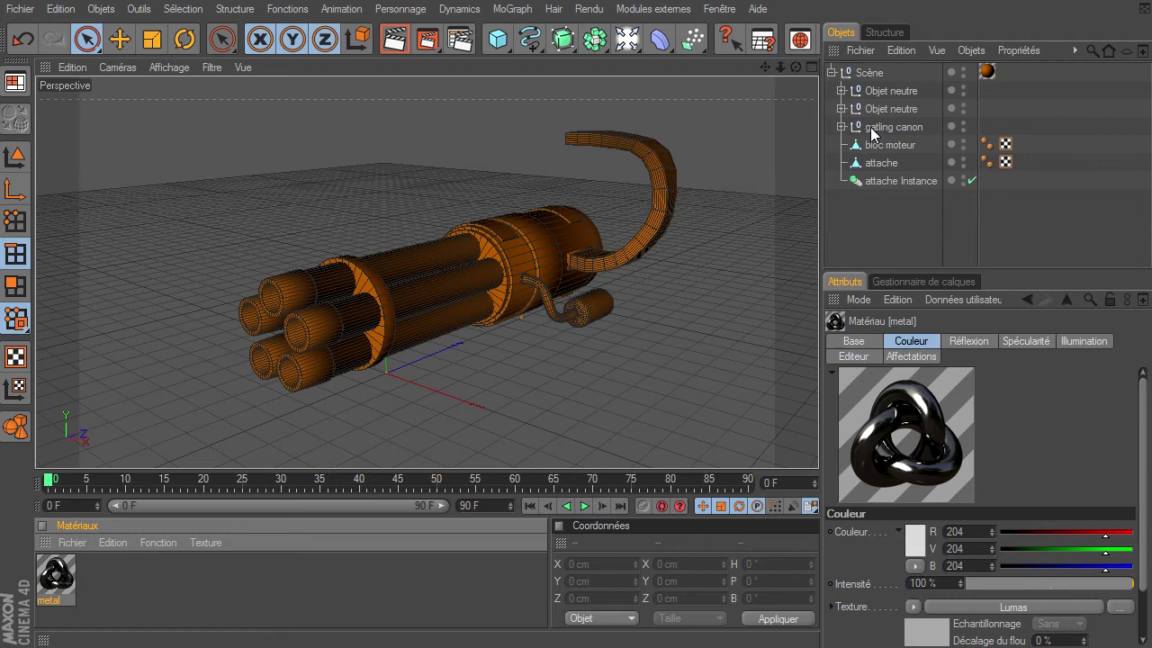
Step: Apply the metal material to the gatling canon and render the current view
drag(871, 134, 871, 129)
click(850, 242)
click(398, 42)
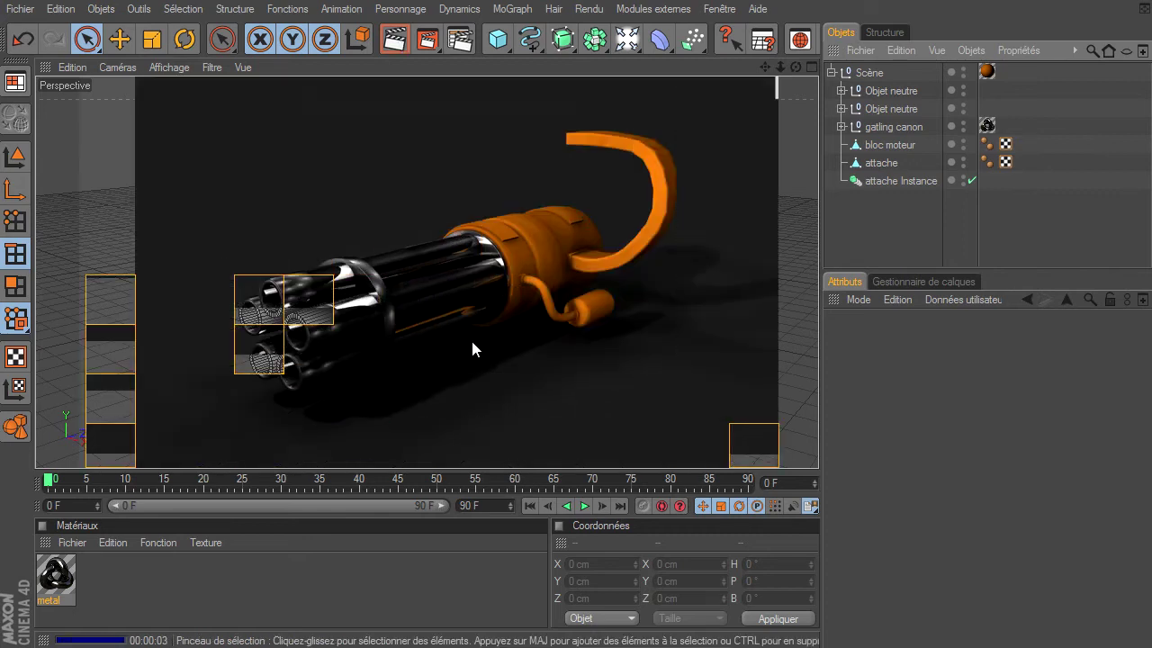
Step: Orbit and zoom onto the barrel muzzles and render the close-up
drag(795, 66, 818, 454)
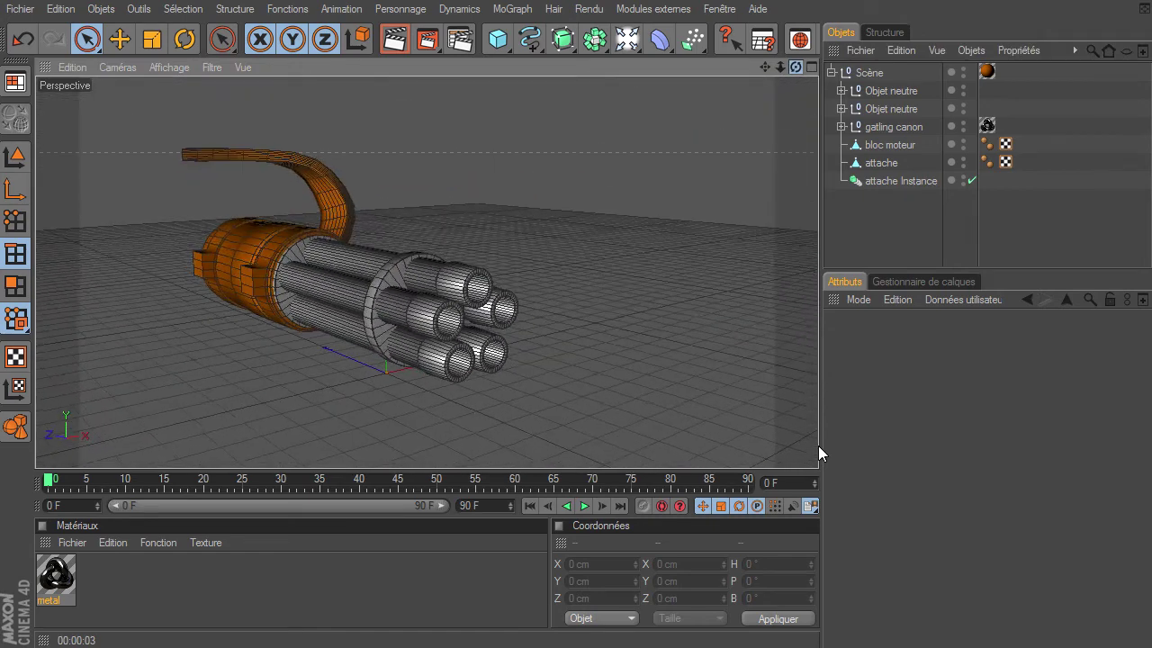
drag(780, 67, 818, 445)
click(395, 38)
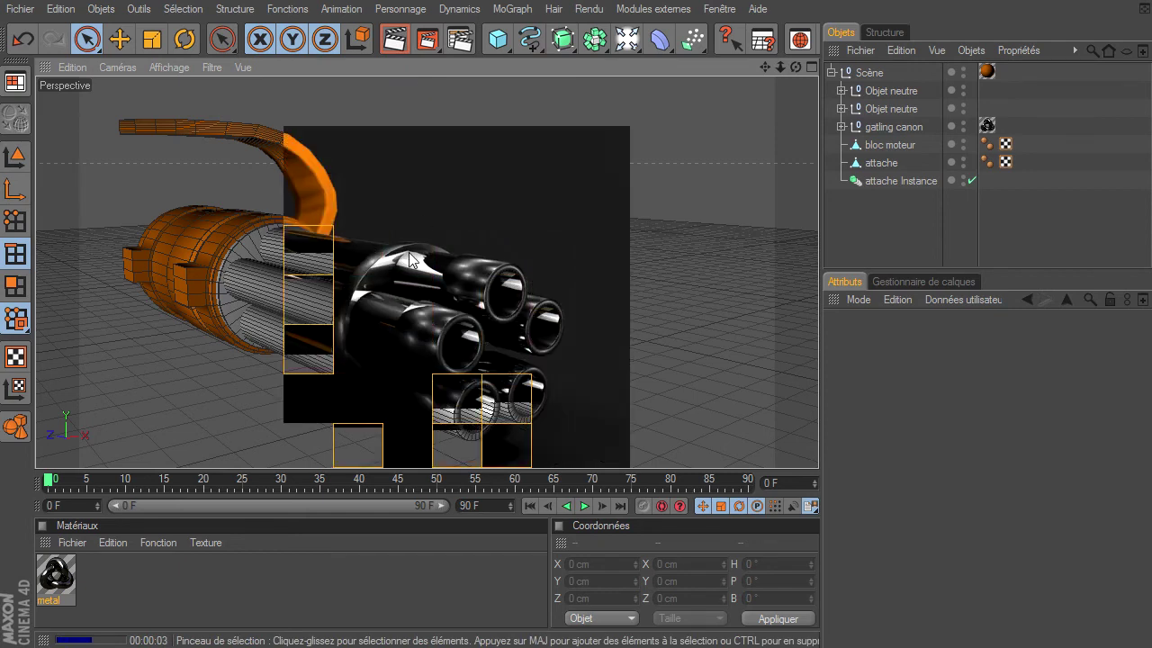
double_click(55, 580)
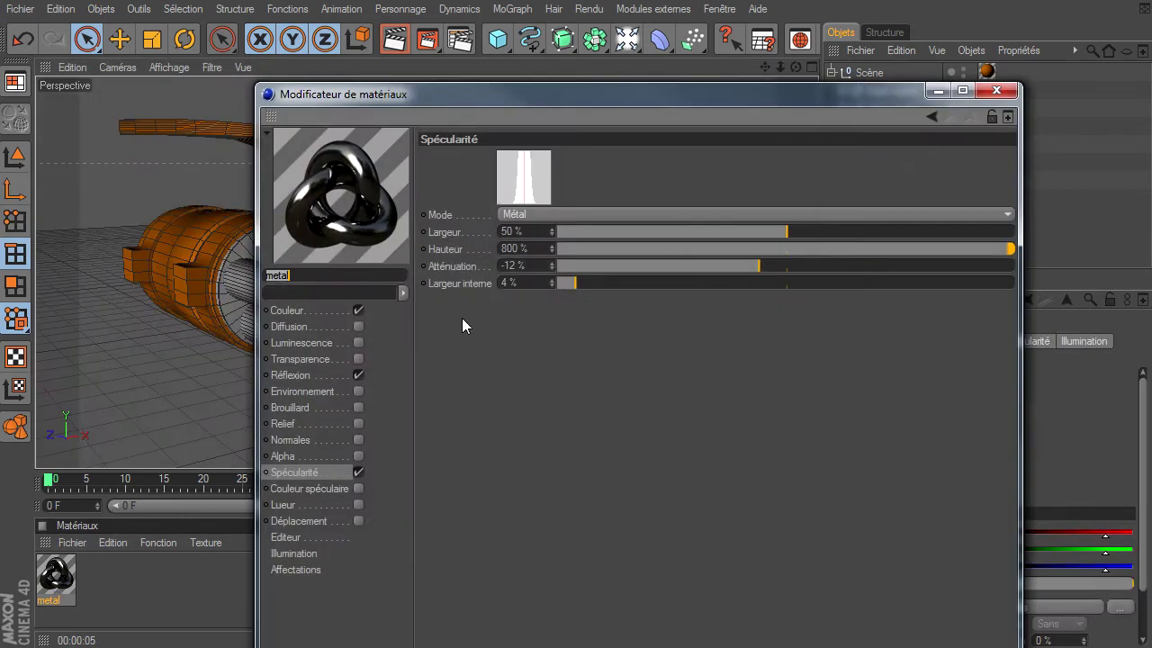
drag(599, 92, 603, 88)
drag(702, 16, 705, 17)
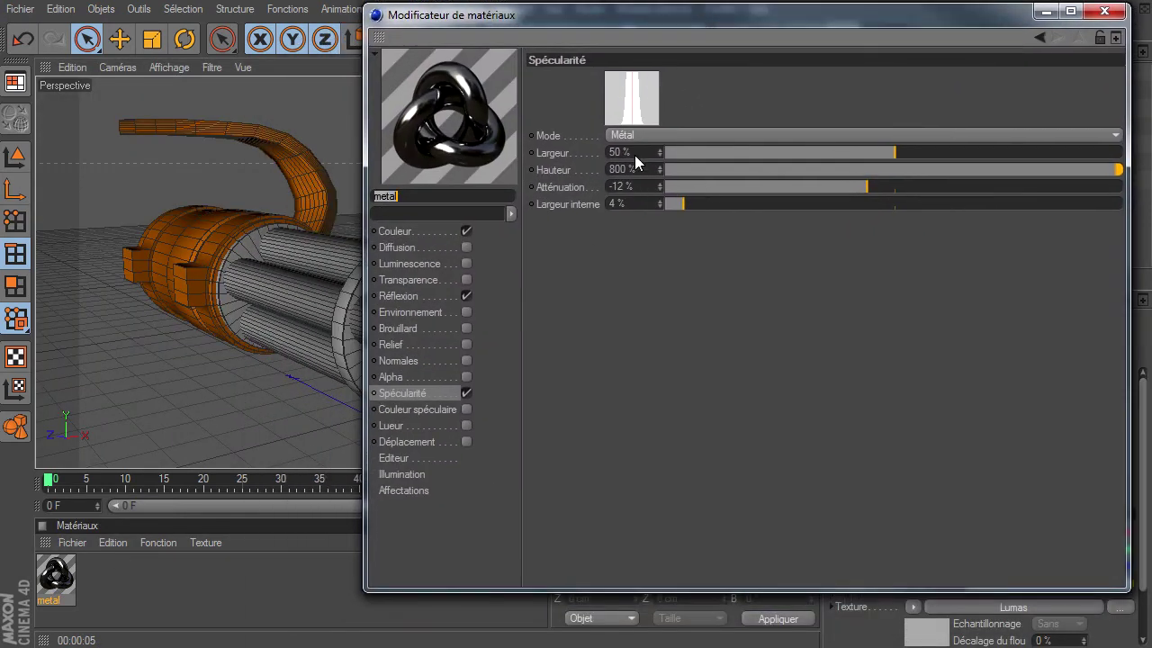
click(423, 233)
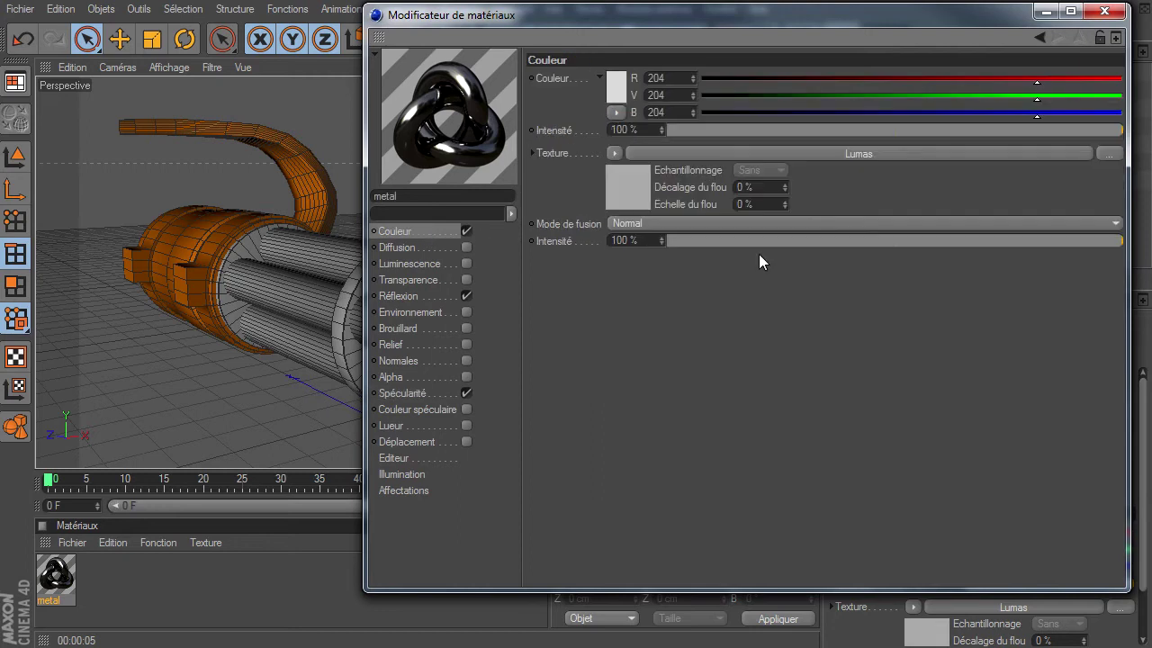
click(871, 153)
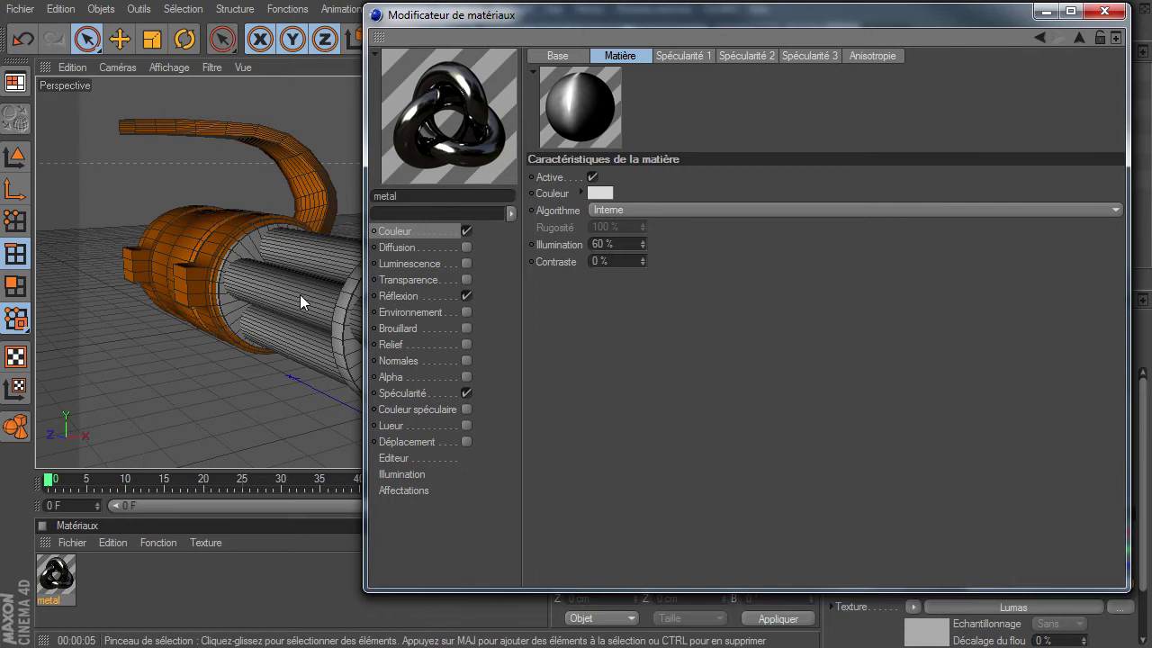
click(424, 296)
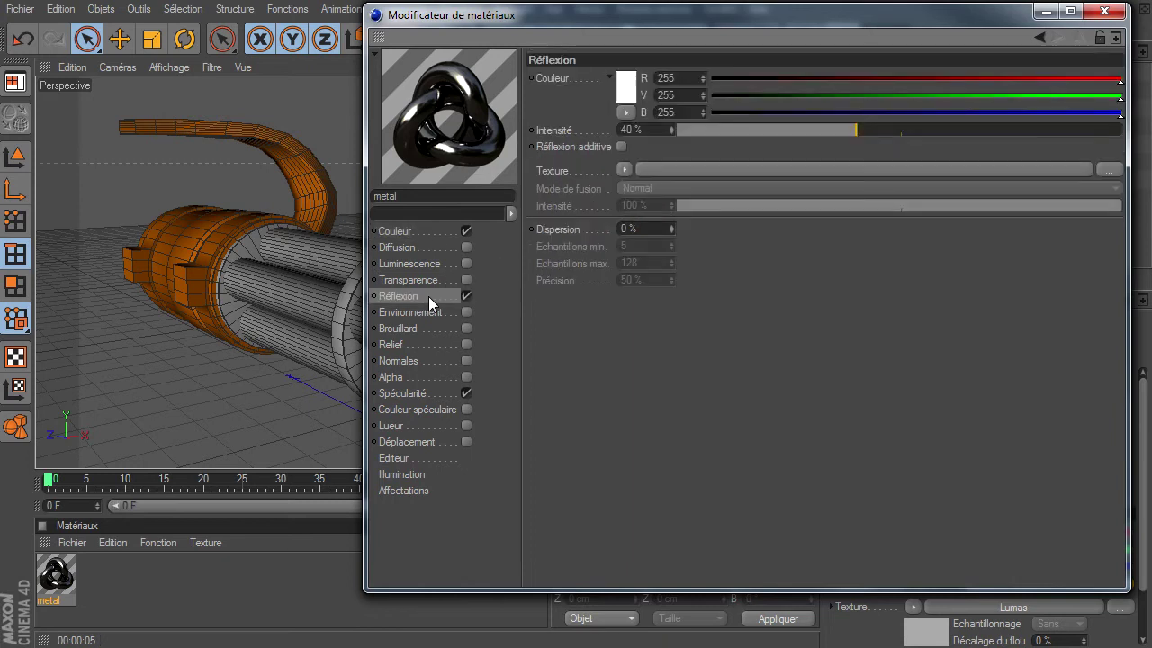
click(1103, 11)
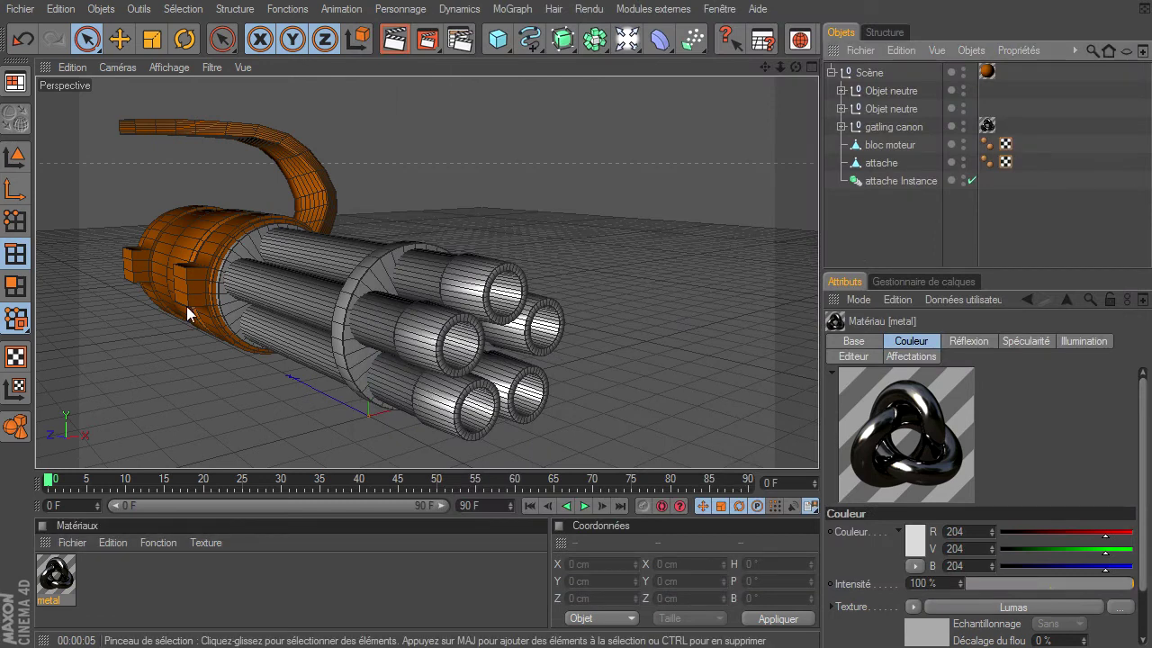
Step: Create a new material Mat.1 and show its colour settings in the editor
drag(794, 65, 818, 445)
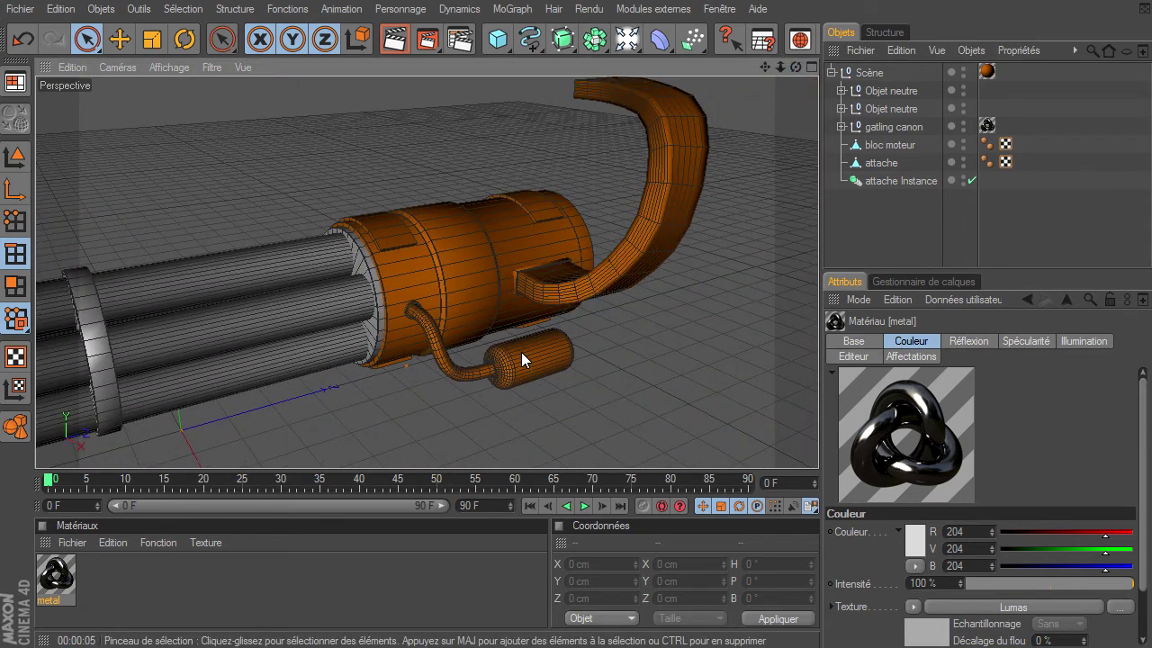
double_click(179, 603)
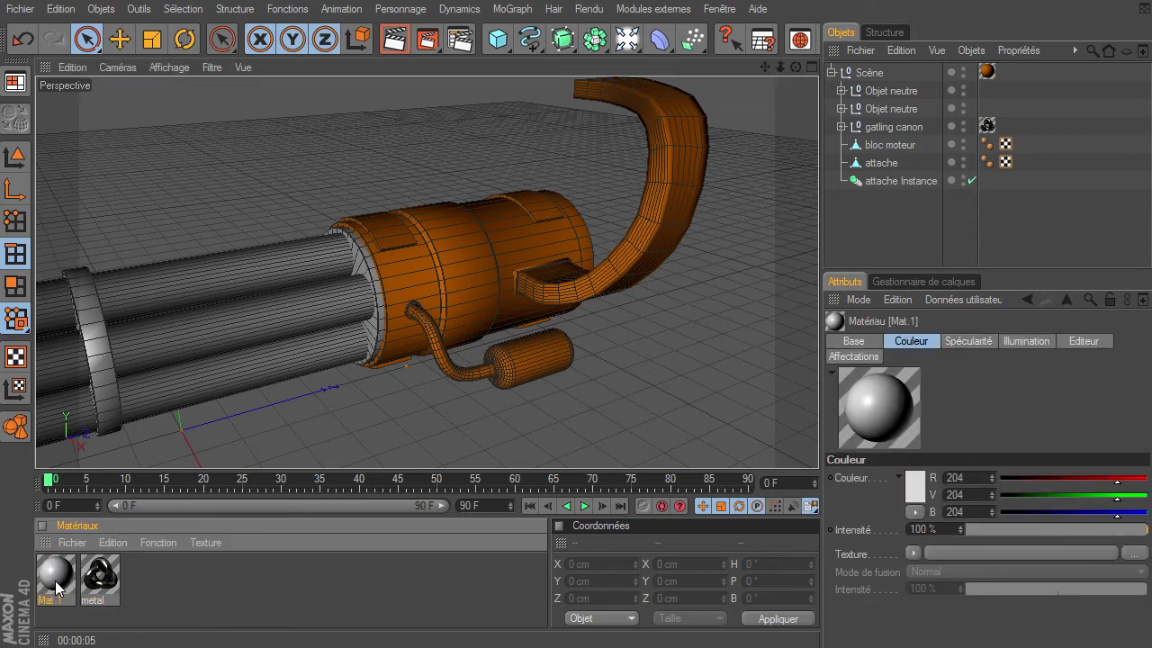
double_click(55, 583)
drag(574, 114, 519, 58)
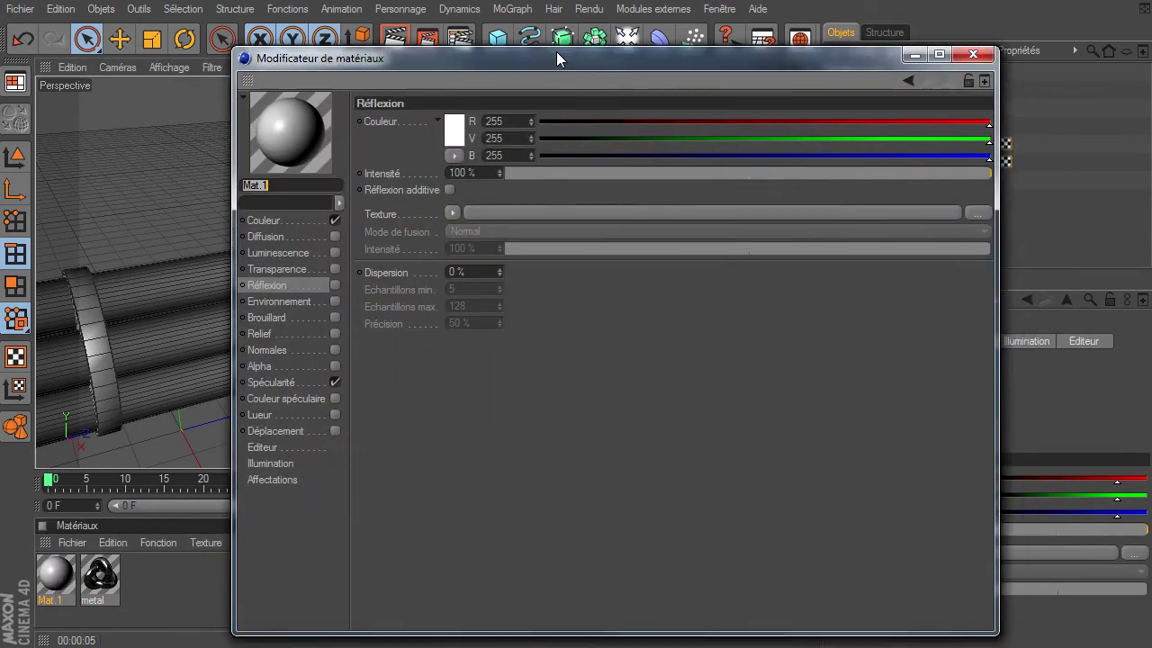
click(282, 200)
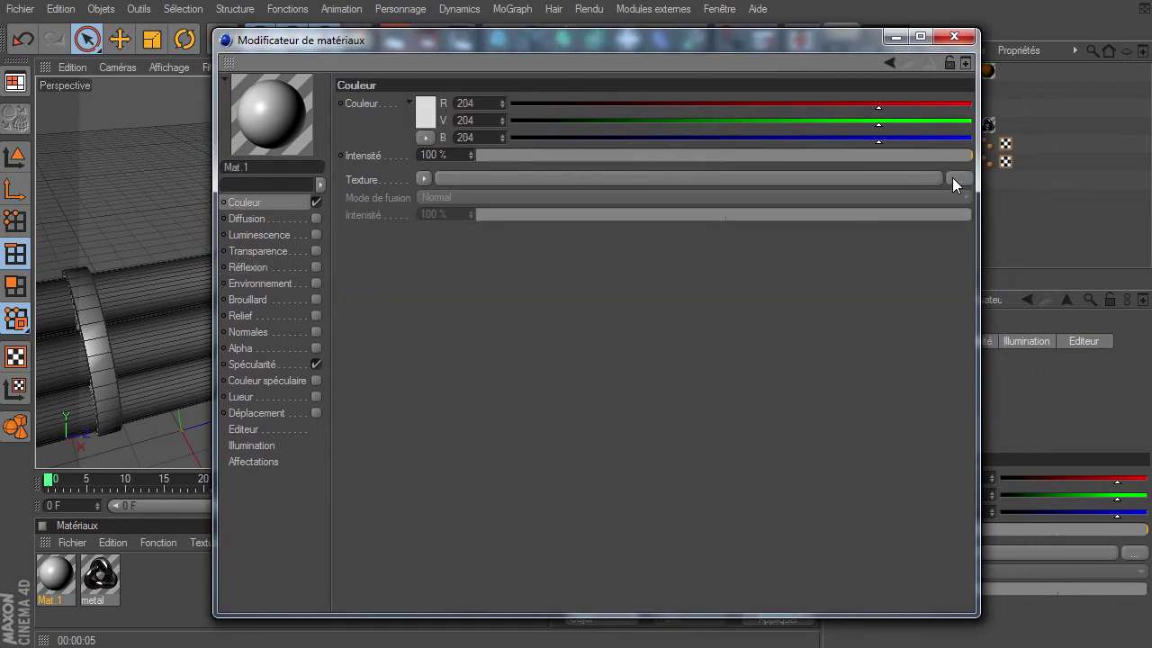
Step: Load metaux/metal 001metal.jpg as Mat.1's colour texture, accepting the copy-image prompt
click(953, 177)
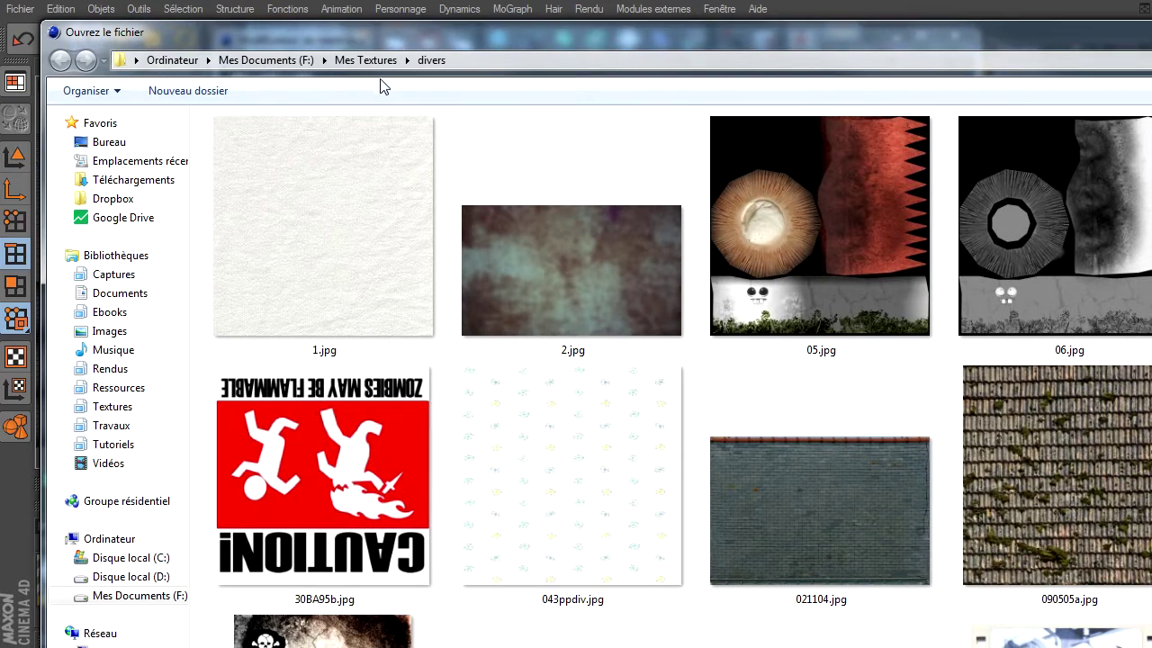
click(364, 60)
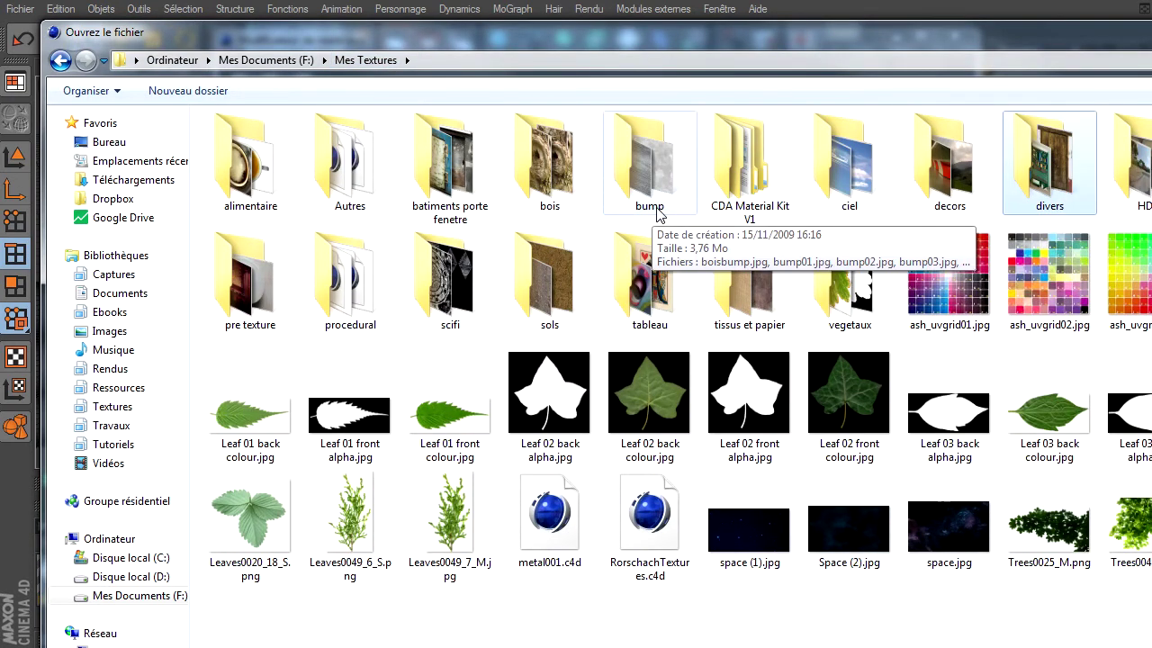
double_click(1143, 162)
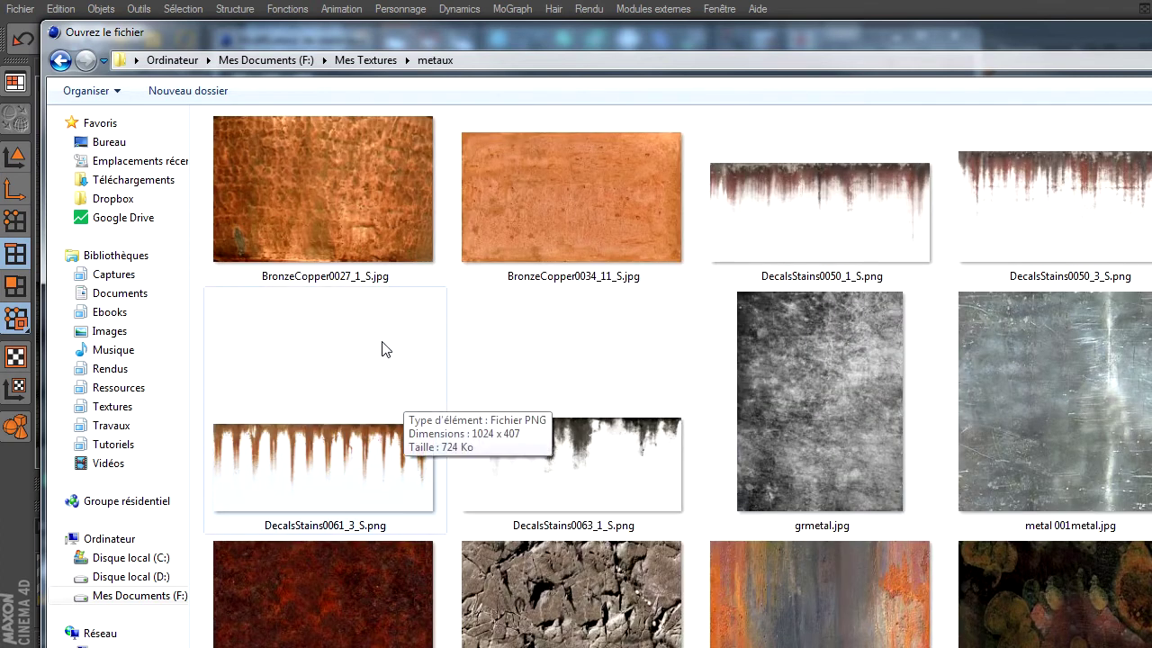
drag(361, 34, 338, 24)
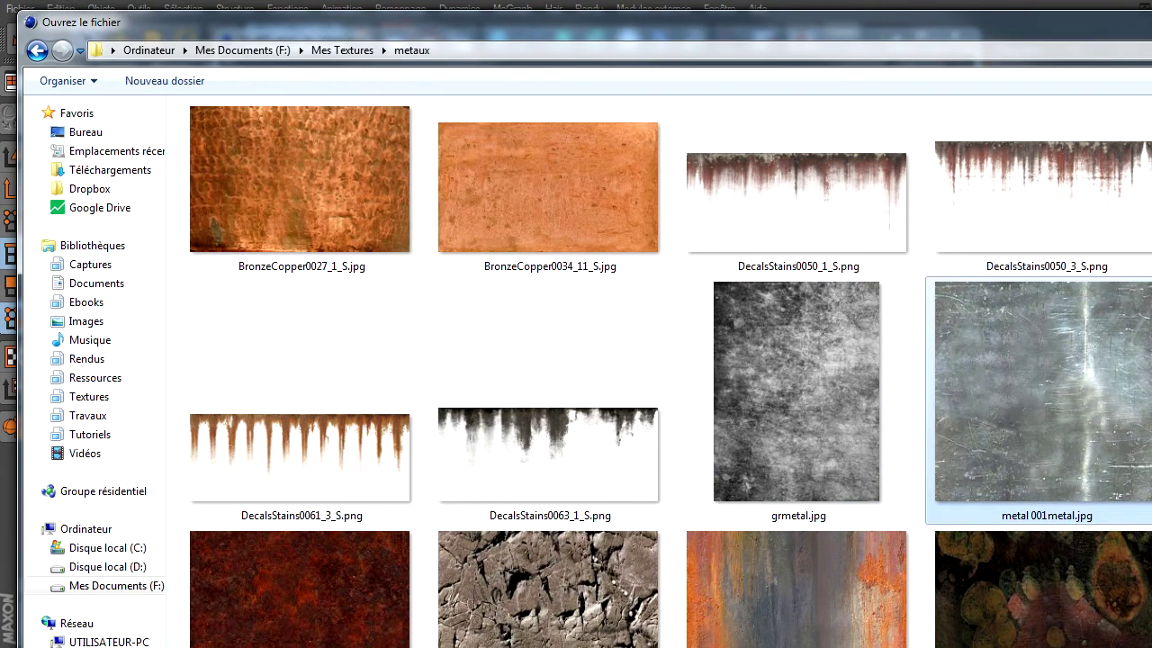
double_click(967, 482)
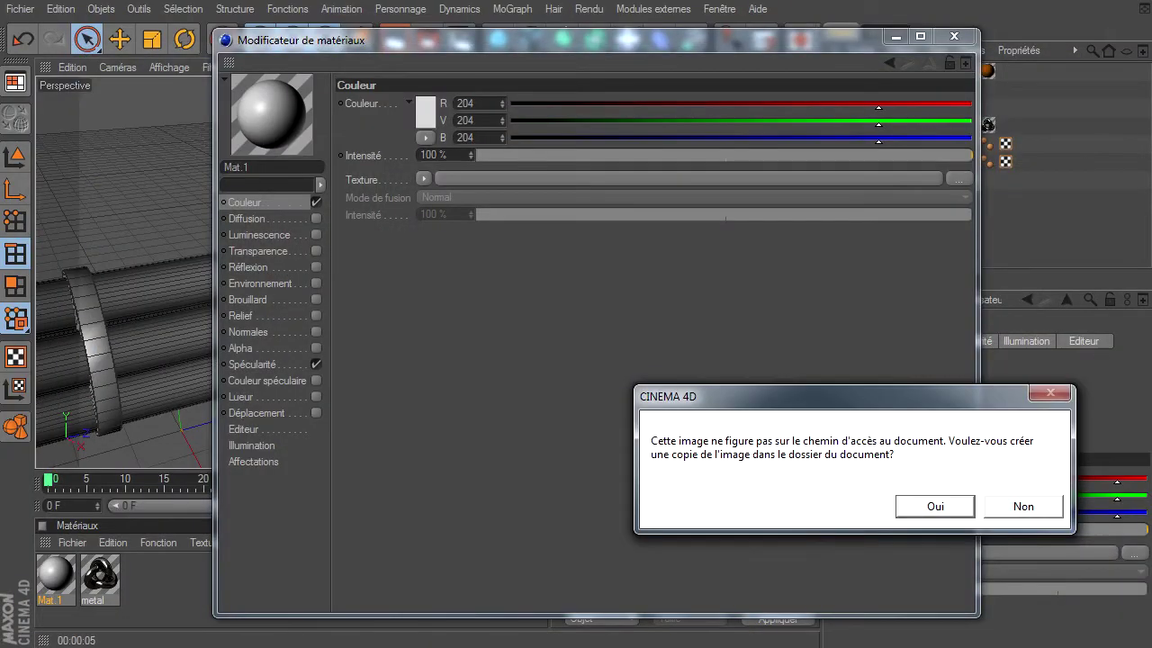
click(1021, 509)
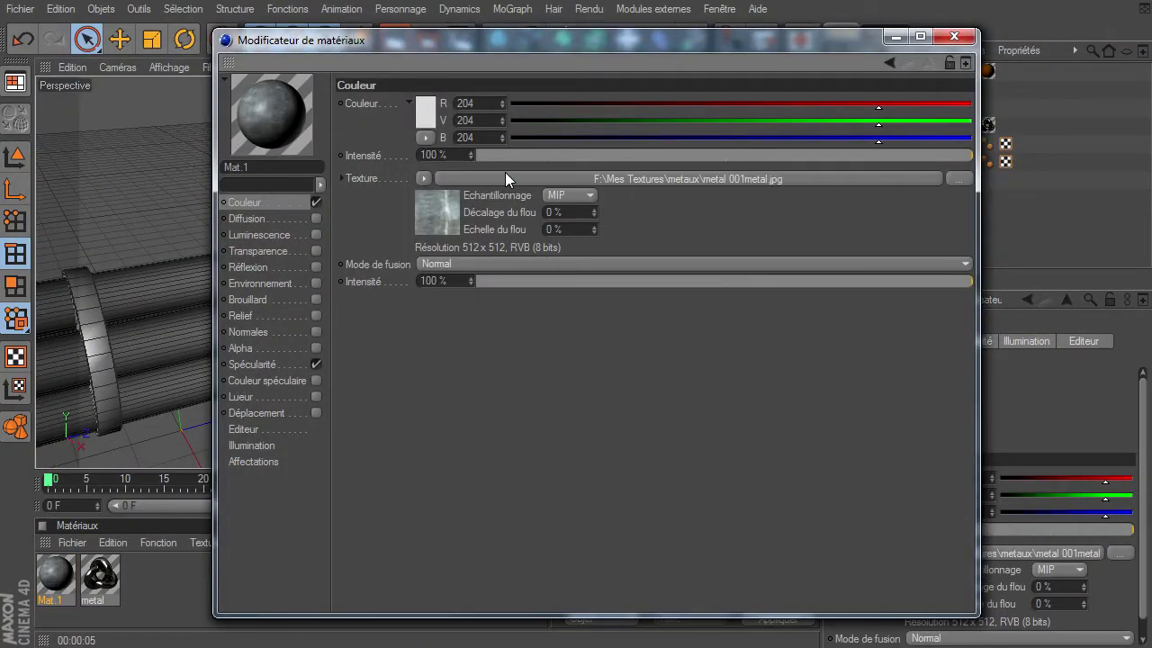
Step: Apply Mat.1 to the bloc moteur object and select the engine block
click(955, 36)
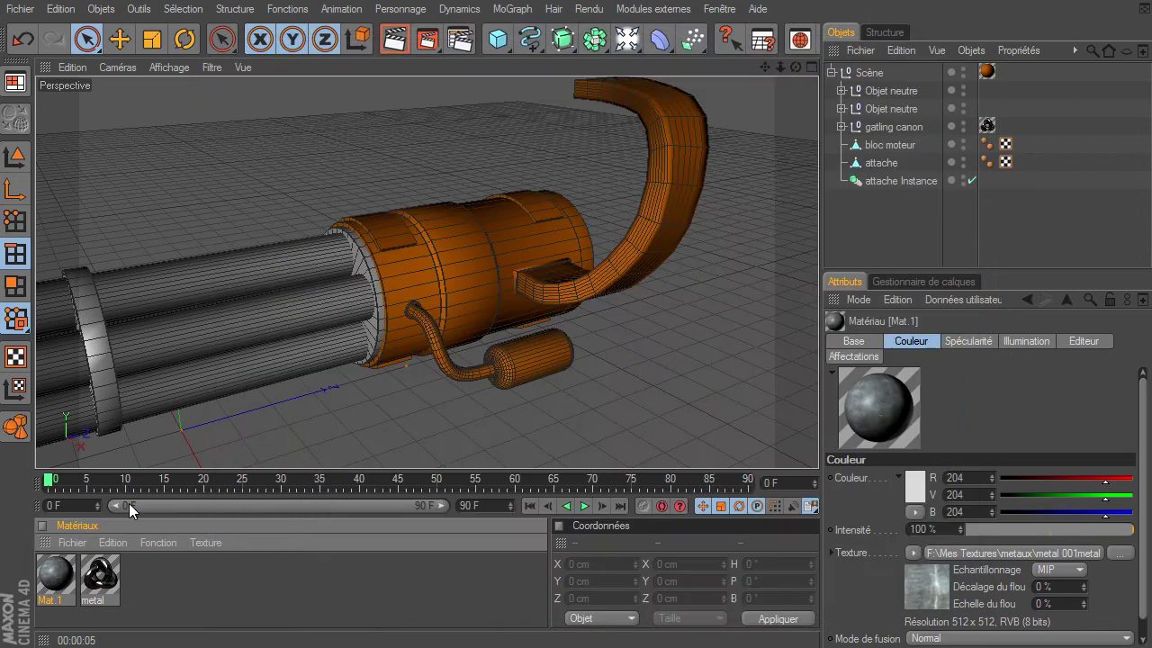
drag(63, 589, 877, 148)
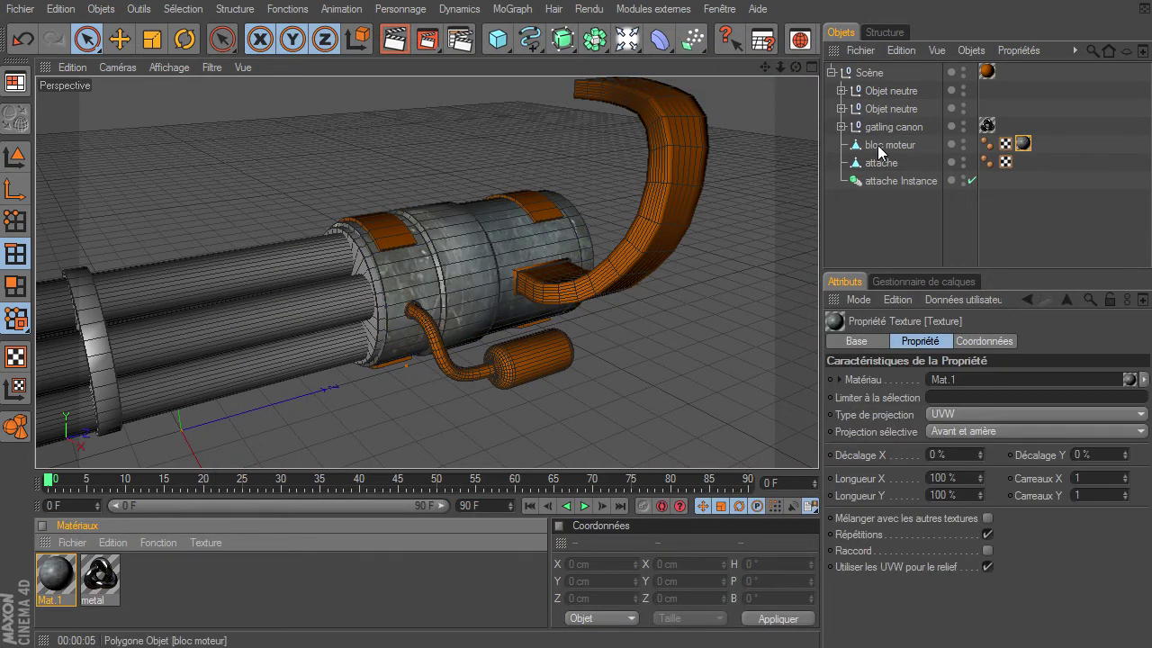
click(1023, 144)
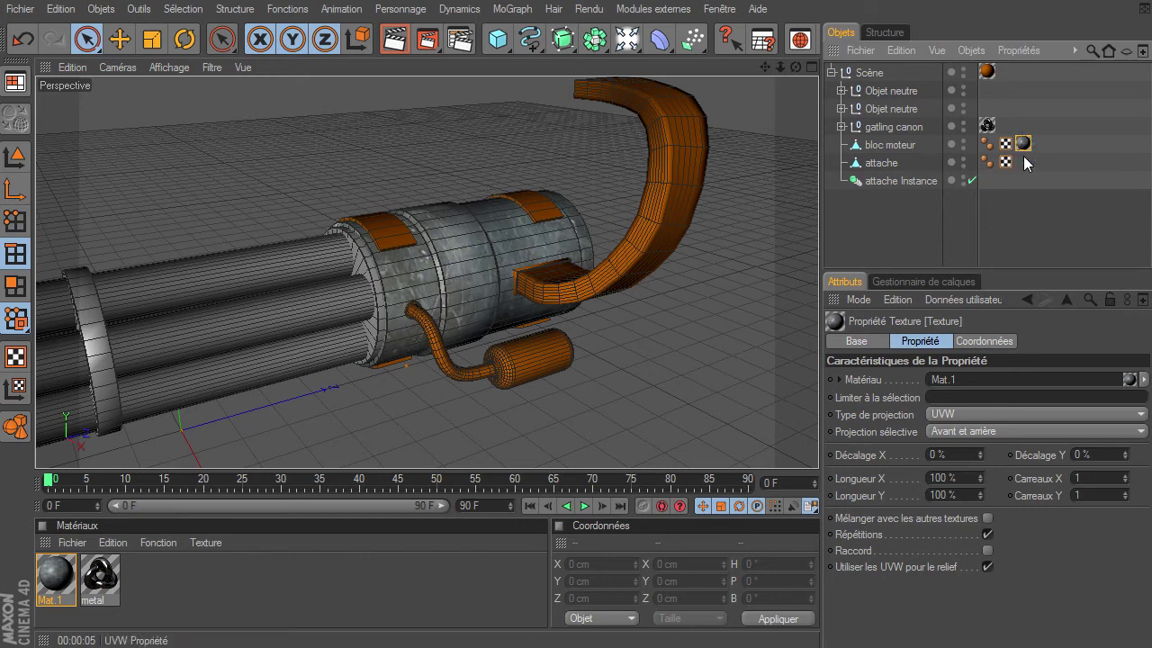
click(888, 145)
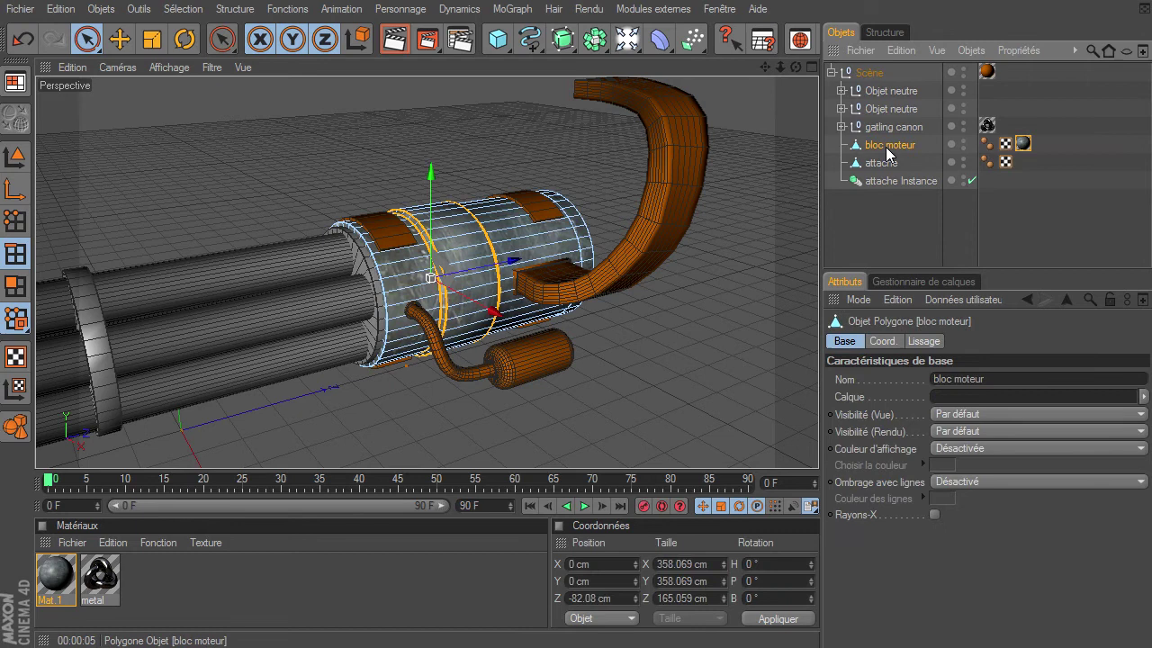
Step: Set the engine block's Mat.1 texture tag to cylindrical projection
click(17, 359)
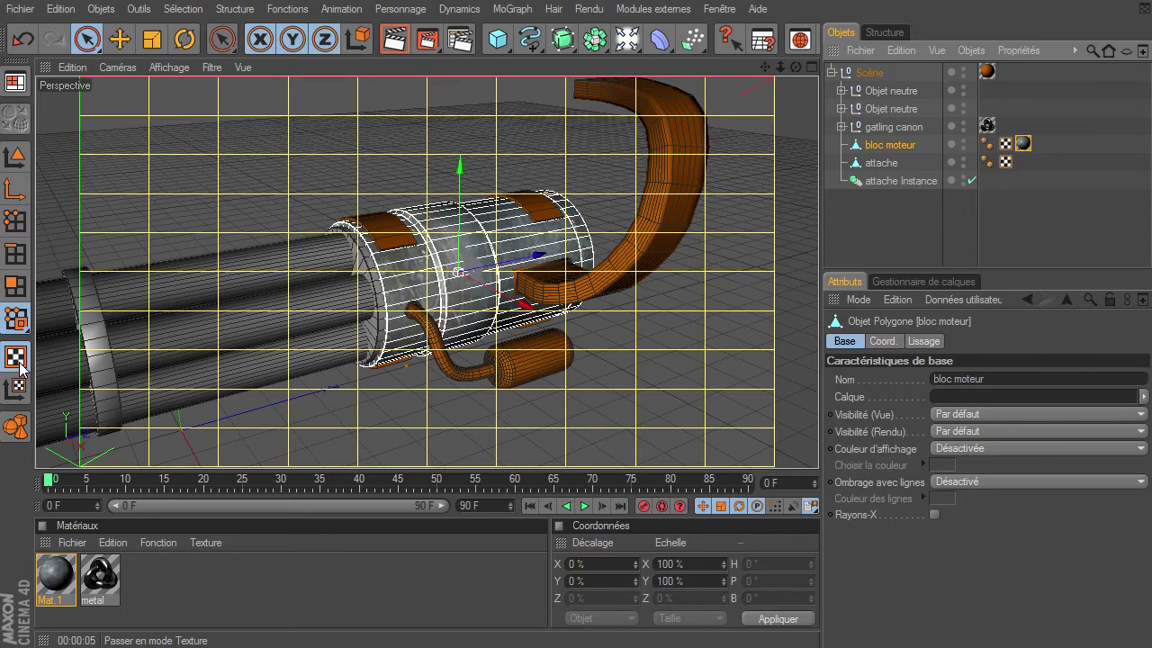
click(1023, 144)
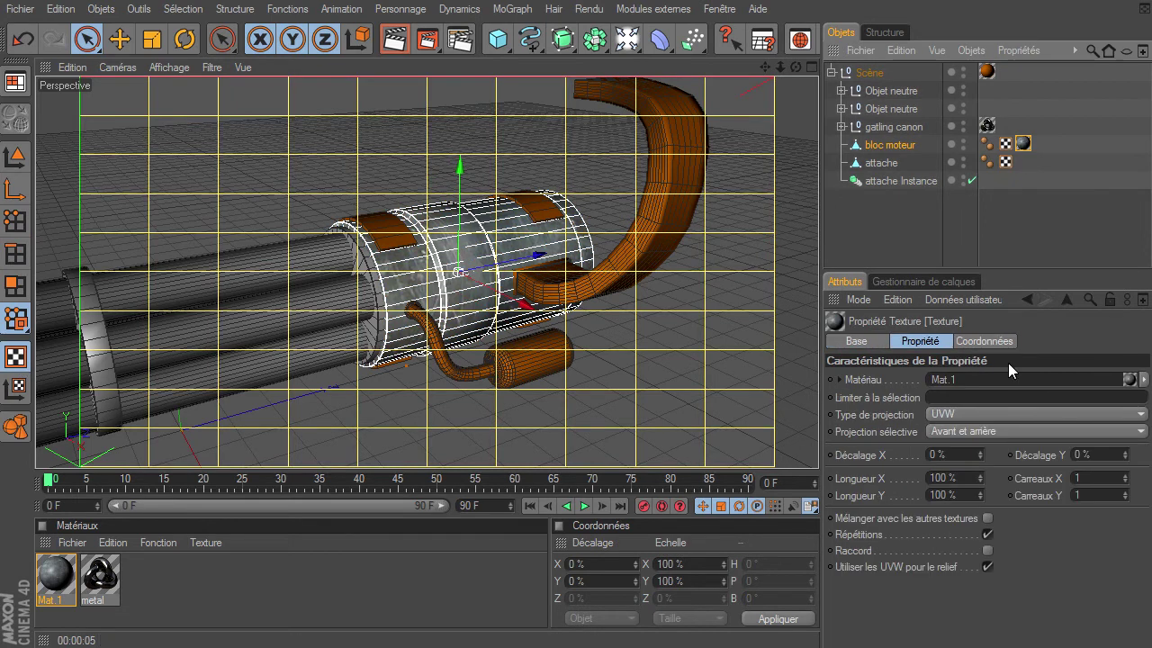
click(951, 413)
click(952, 449)
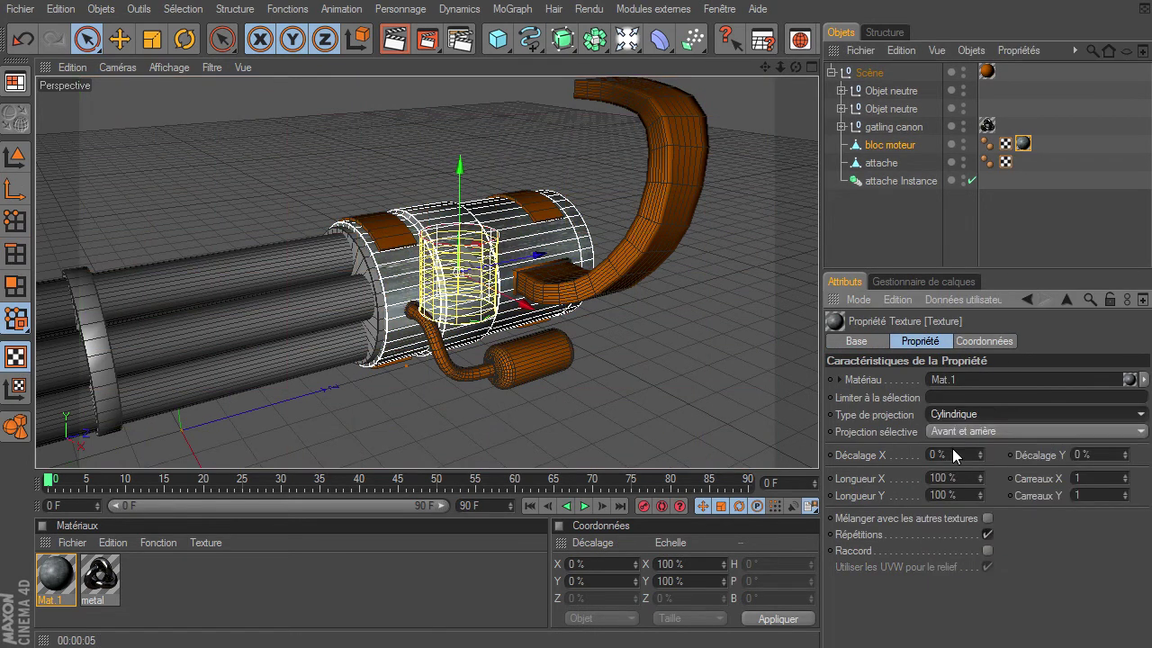
Step: Rotate the texture cylinder about 85 degrees and scale it to fit the block
click(183, 41)
drag(419, 236, 428, 316)
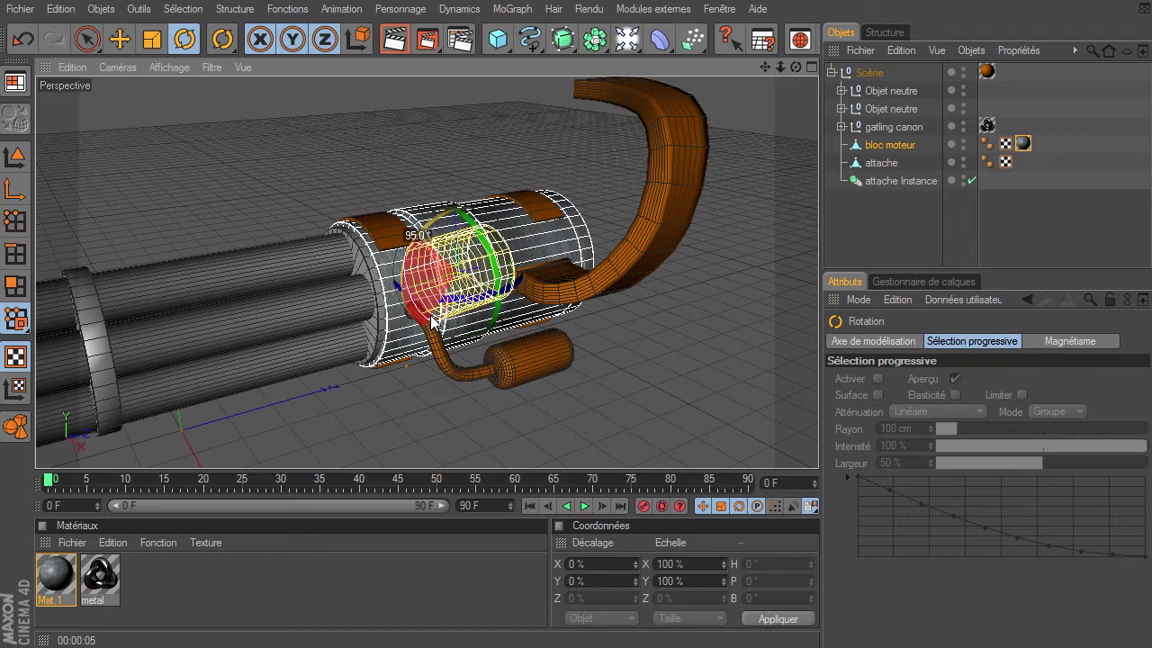
mouse_move(428, 317)
mouse_down()
mouse_move(425, 308)
mouse_move(818, 445)
mouse_up()
click(152, 40)
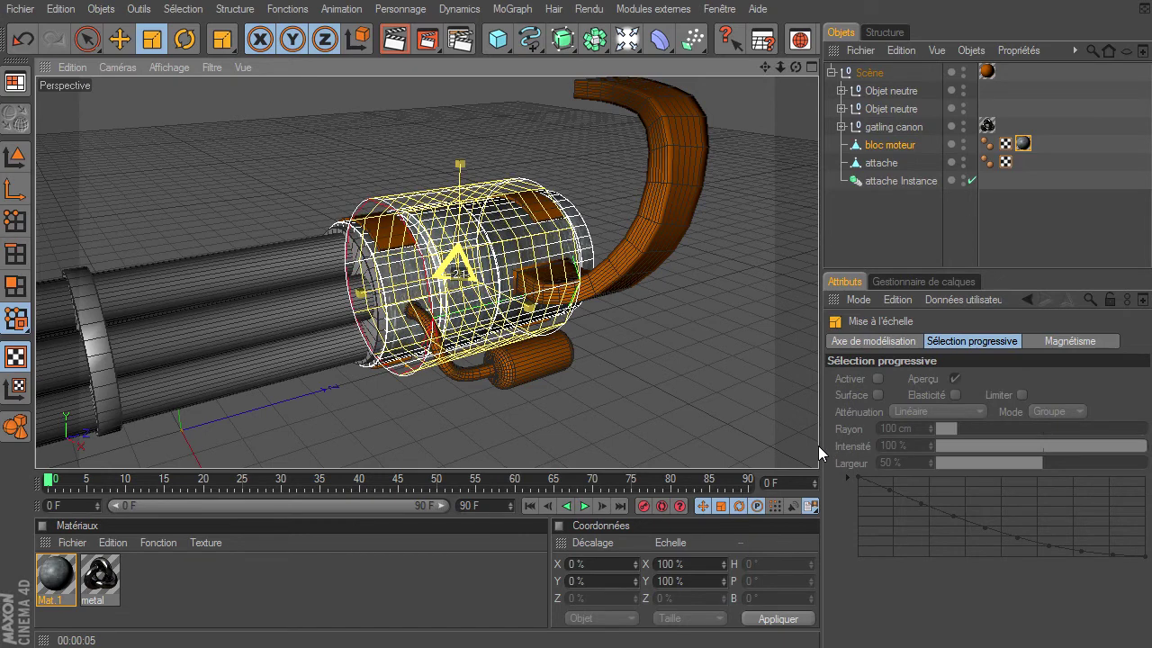
drag(818, 446, 439, 87)
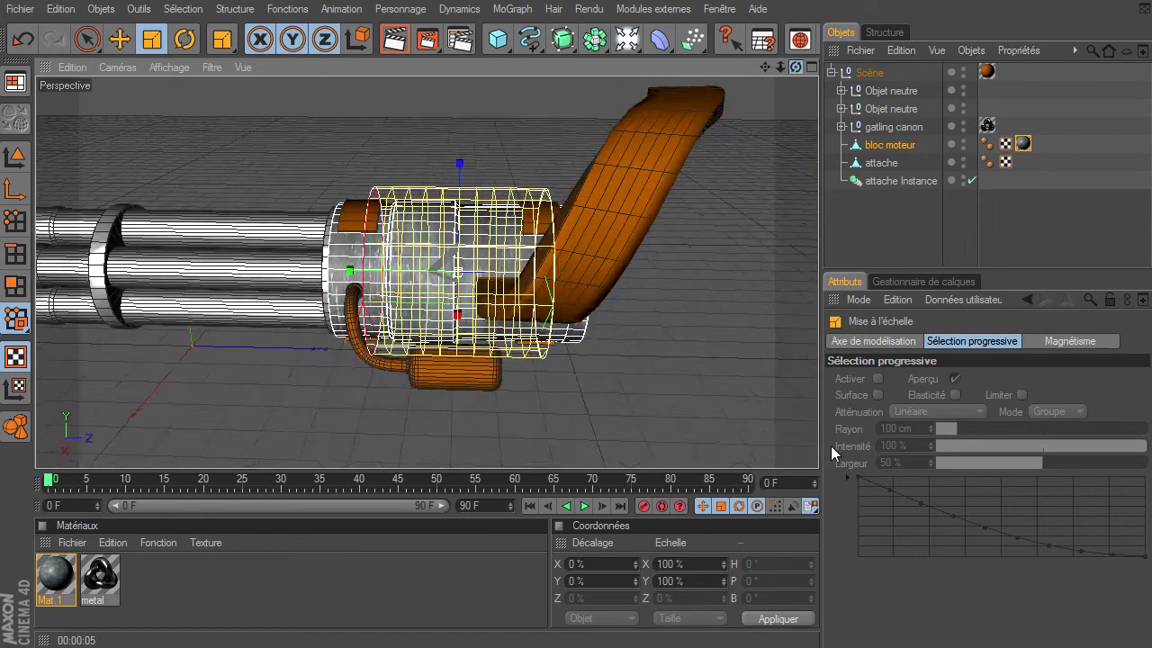
Step: Return to Model mode and render a preview of the textured engine block
click(14, 160)
click(729, 299)
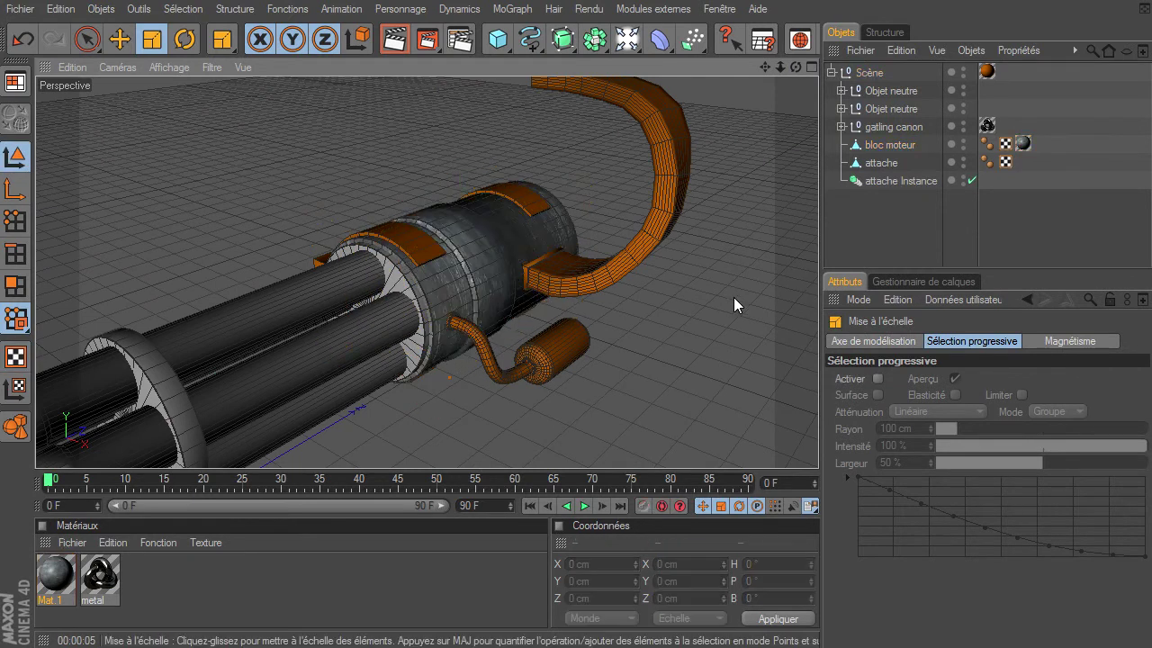
drag(796, 67, 818, 446)
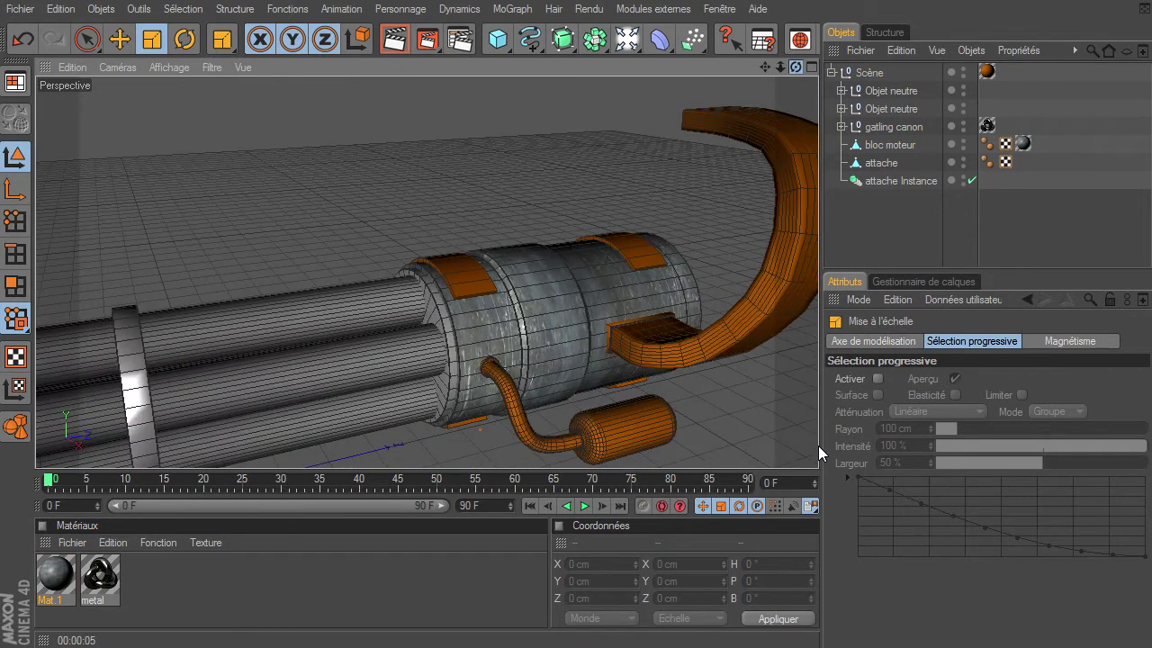
mouse_move(783, 71)
mouse_down()
mouse_move(801, 445)
mouse_move(535, 112)
mouse_up()
click(395, 39)
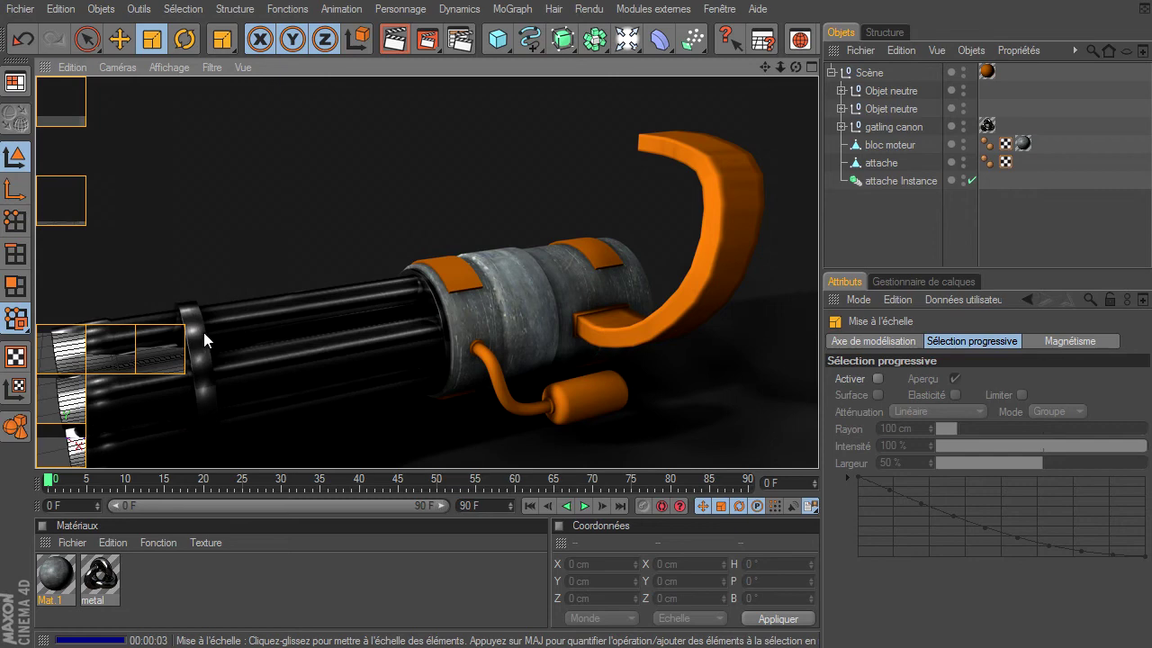
drag(793, 66, 818, 446)
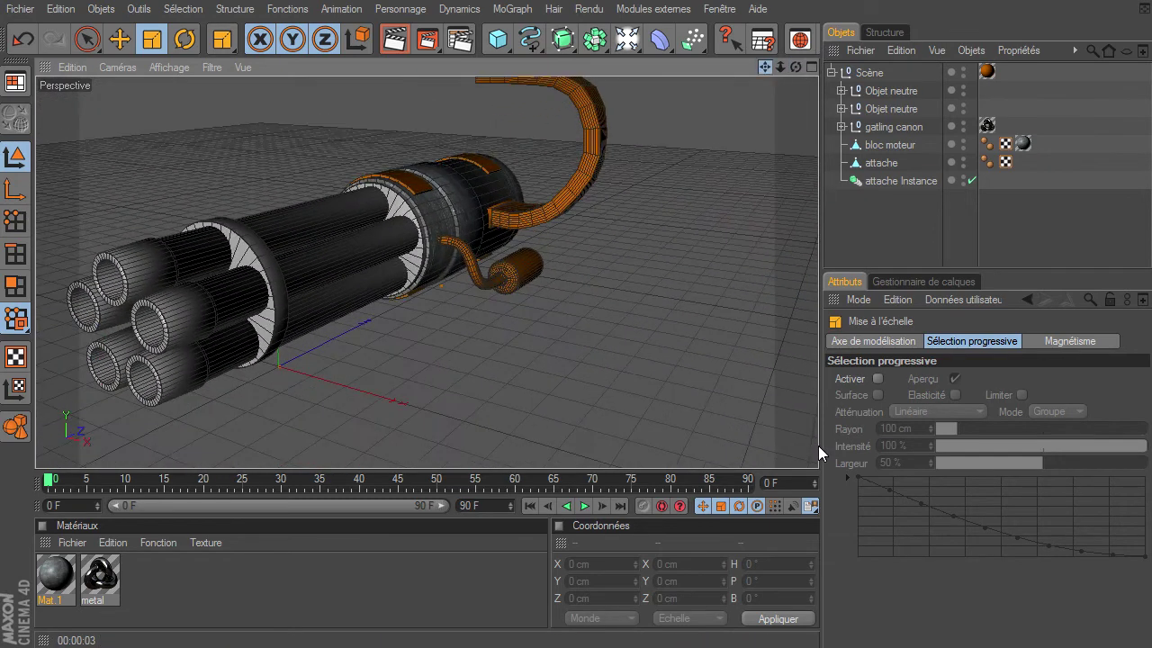
Step: Raise the metal material's Specular 2 size to 22% and render the barrels
double_click(100, 578)
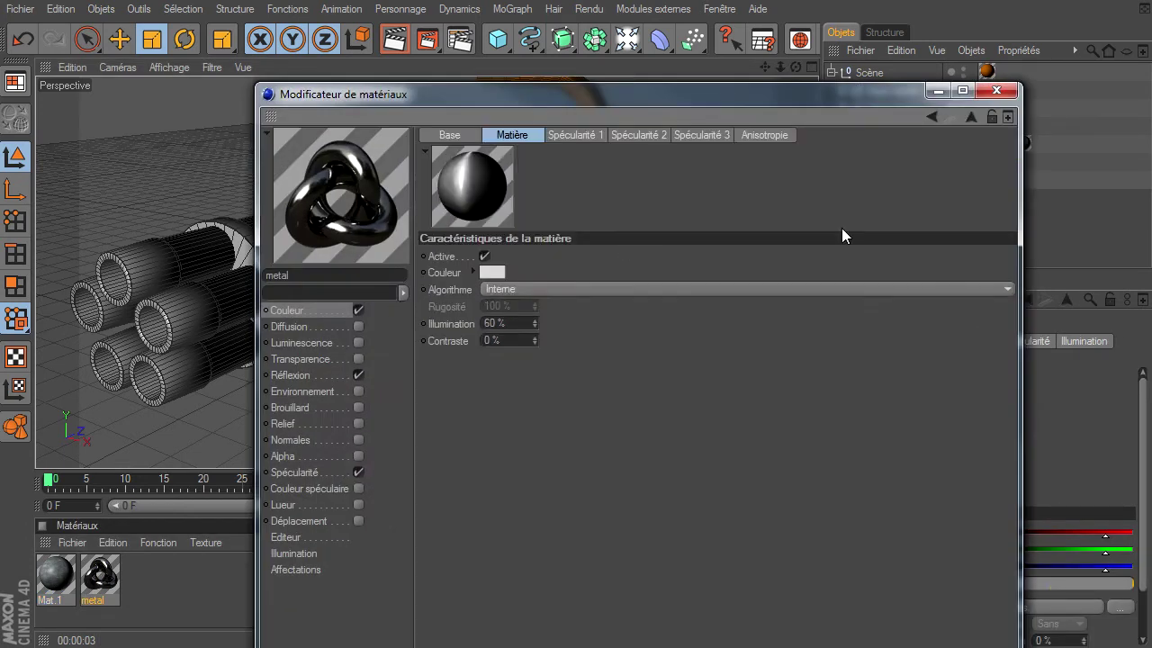
click(637, 137)
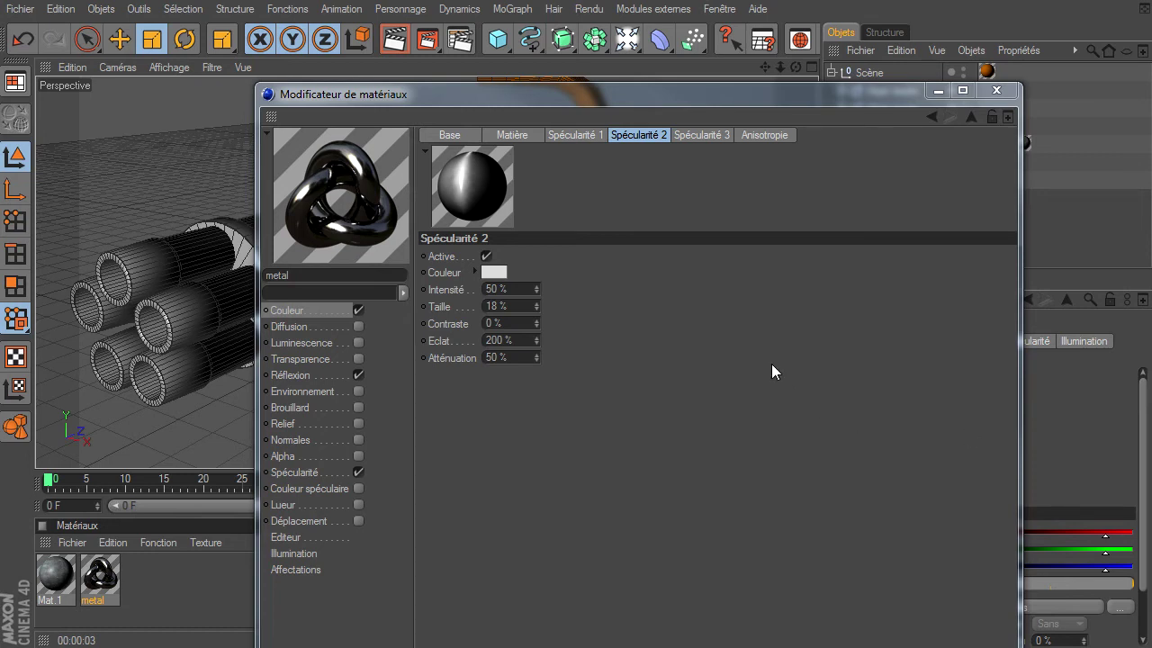
drag(536, 303, 539, 303)
click(536, 303)
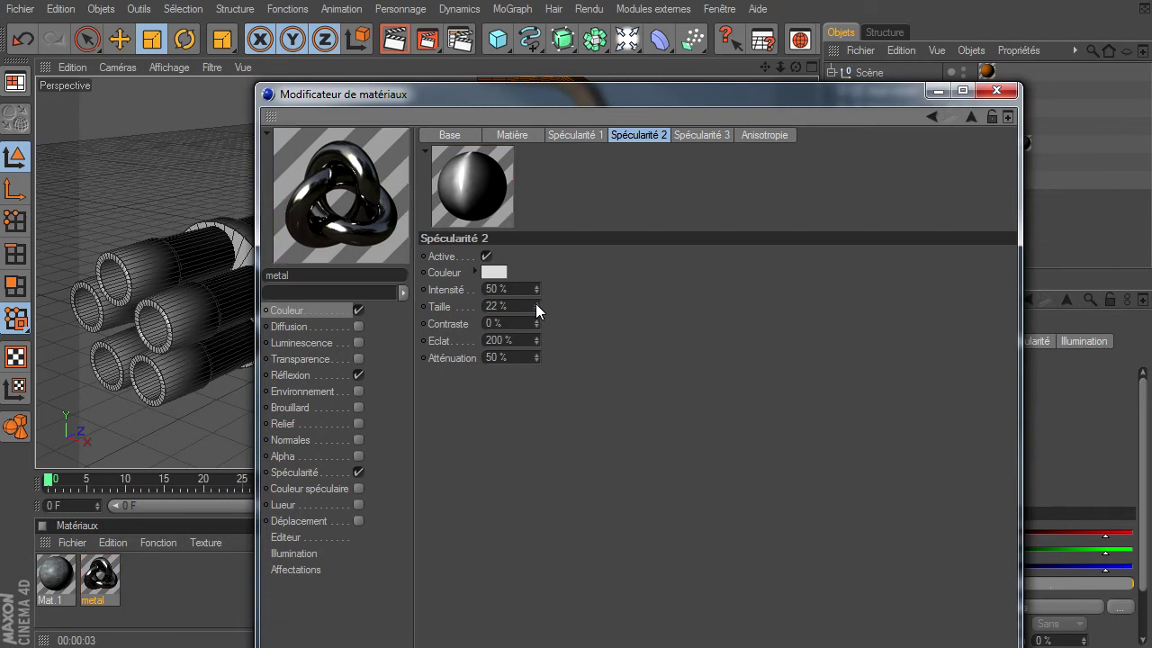
click(993, 92)
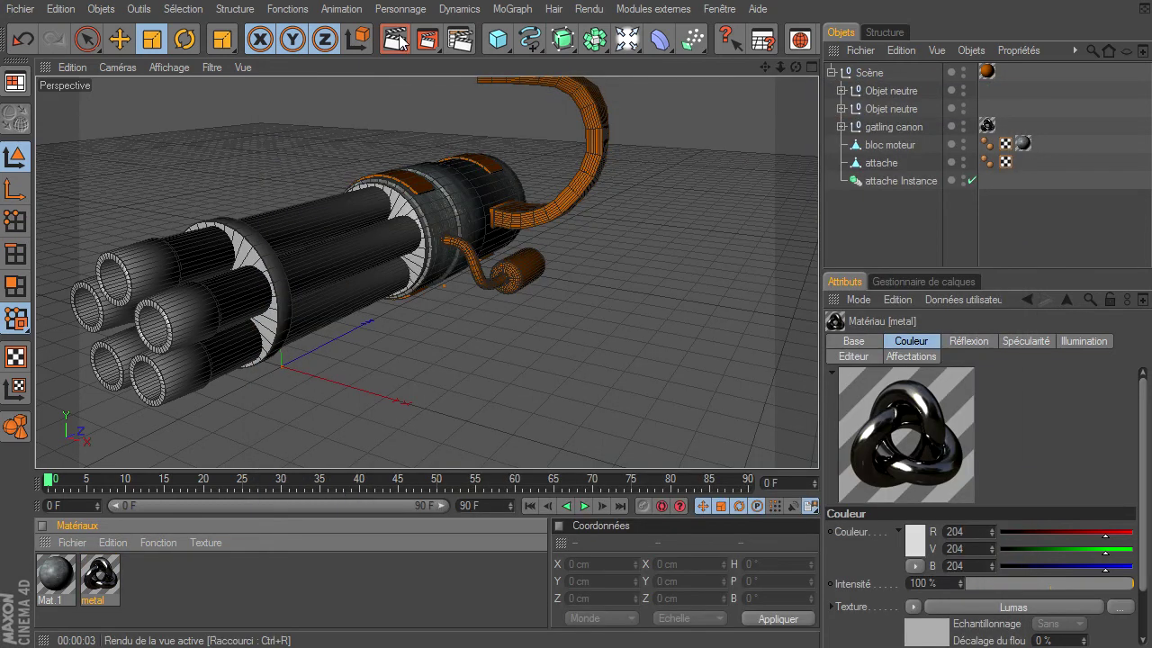
click(394, 39)
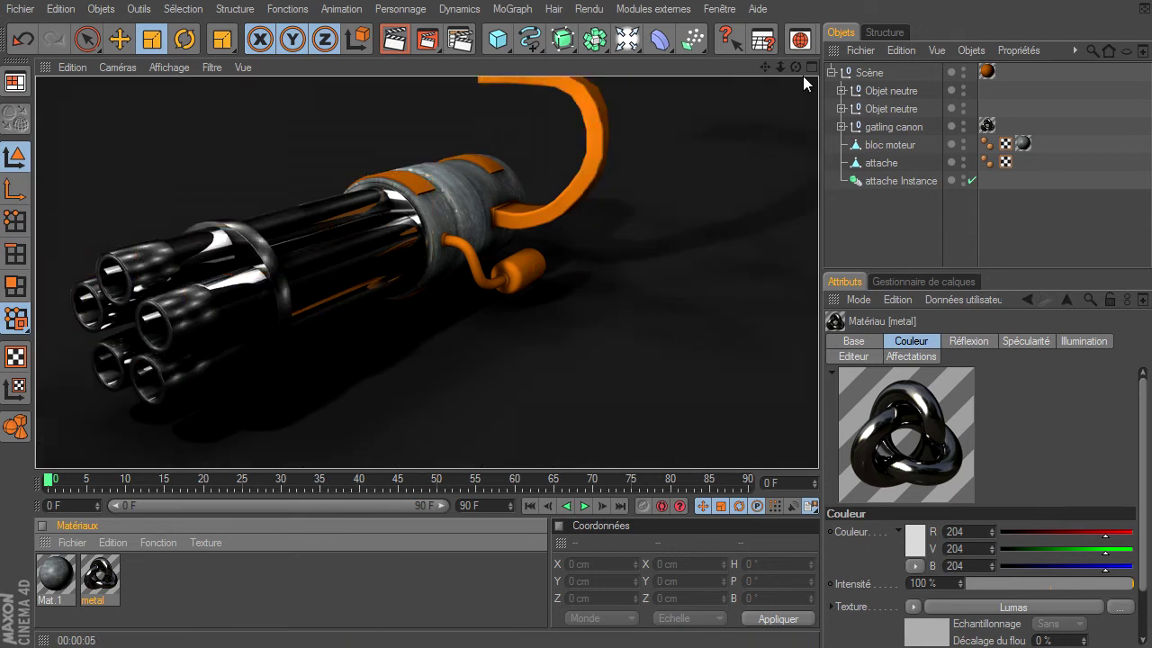
Step: Recheck the metal material's specular settings and render again to compare
double_click(99, 590)
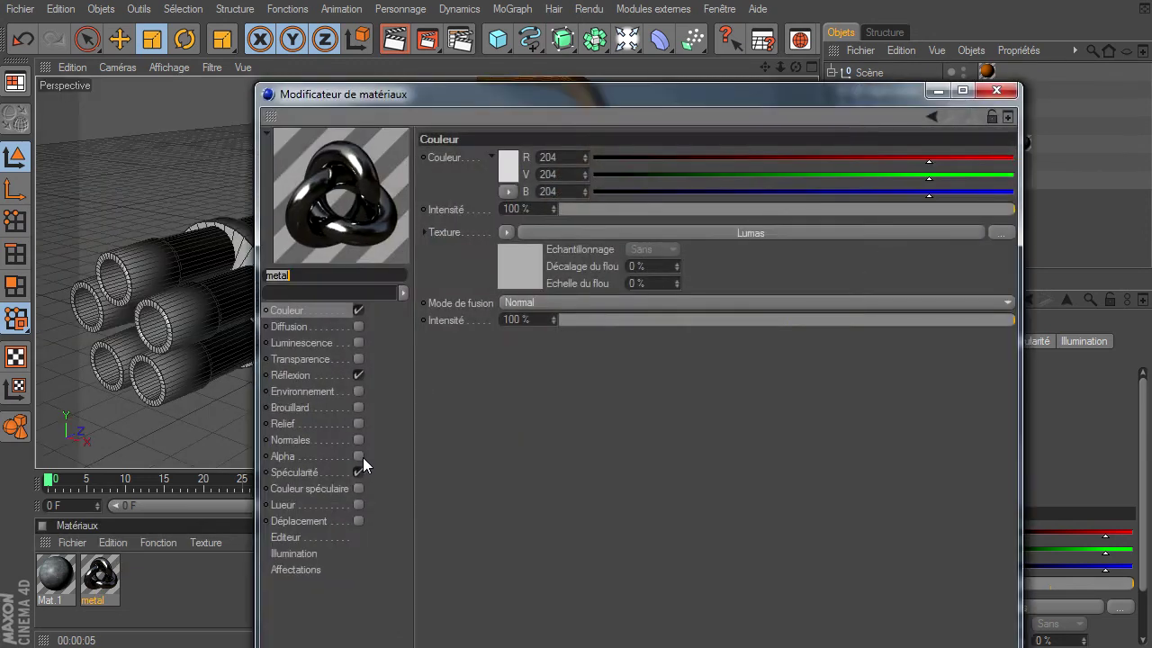
click(297, 472)
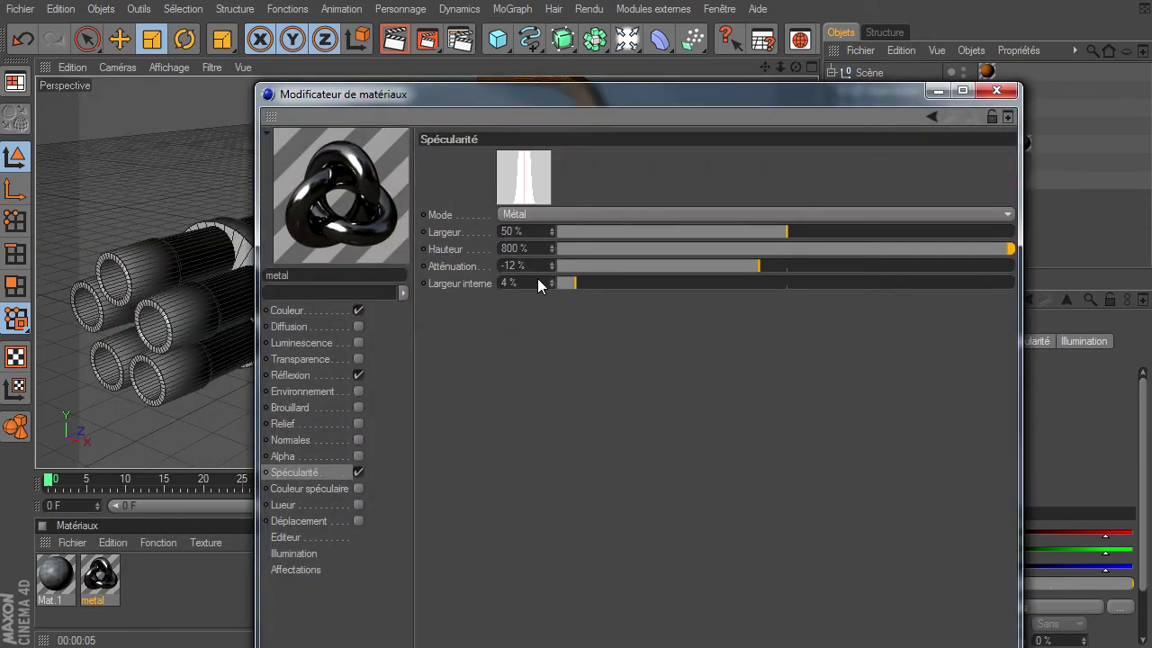
click(1011, 93)
click(394, 39)
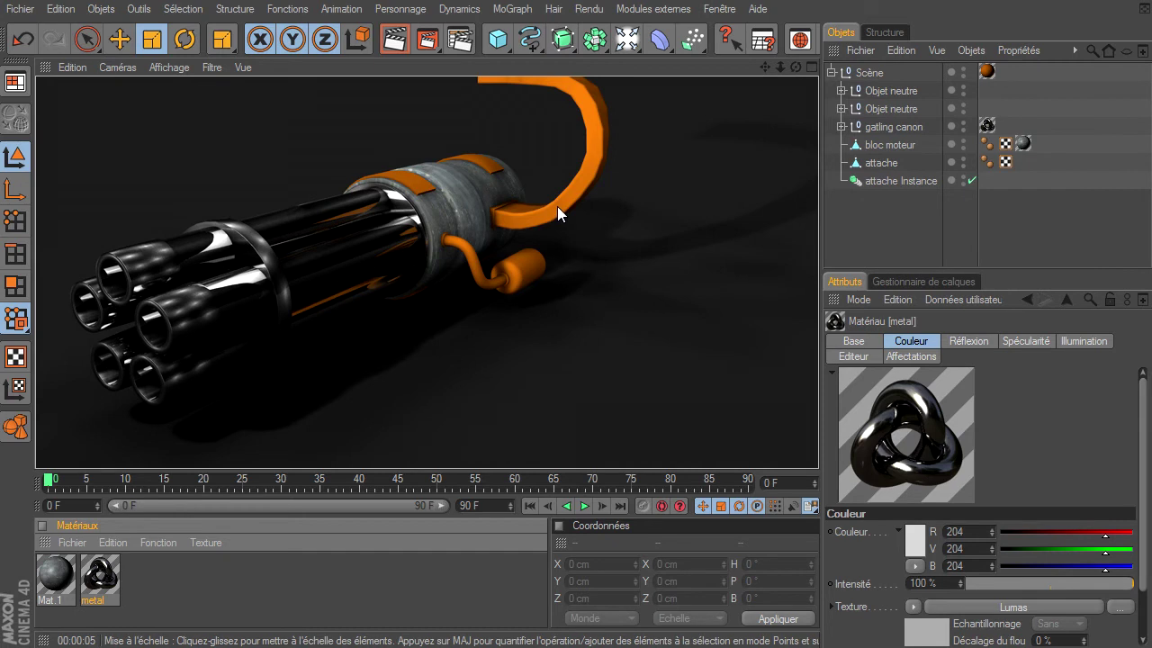
mouse_move(798, 68)
mouse_down()
mouse_move(824, 444)
mouse_move(801, 445)
mouse_move(776, 71)
mouse_move(815, 445)
mouse_move(773, 77)
mouse_up()
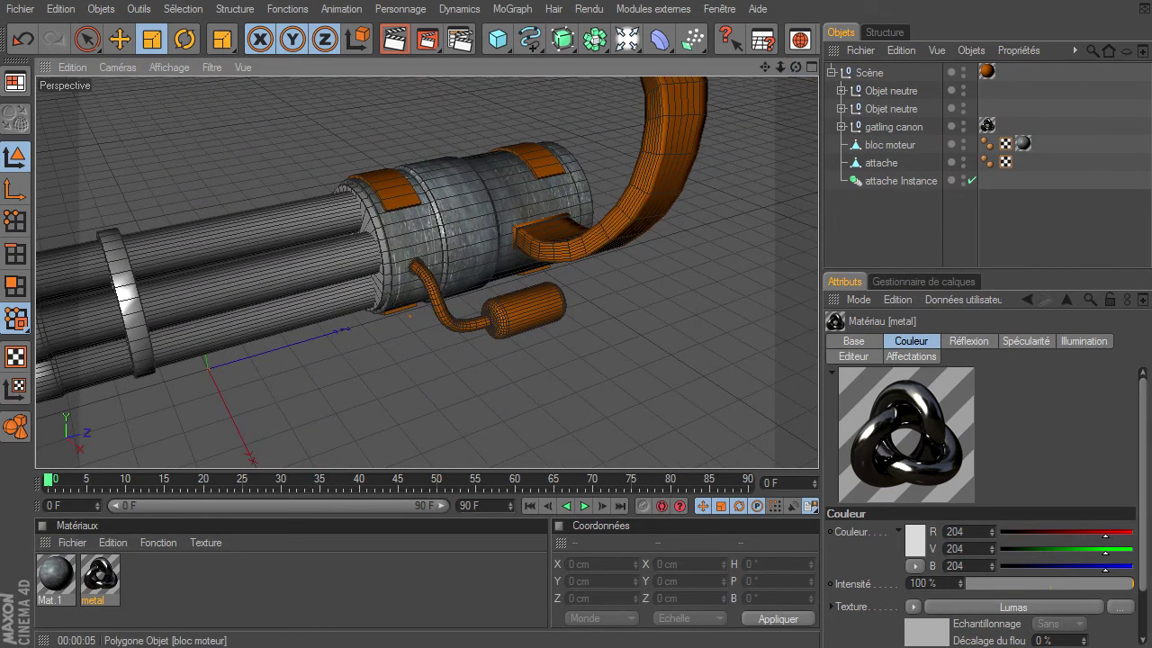
Step: Create a new material Mat.2 and show its colour settings
double_click(254, 601)
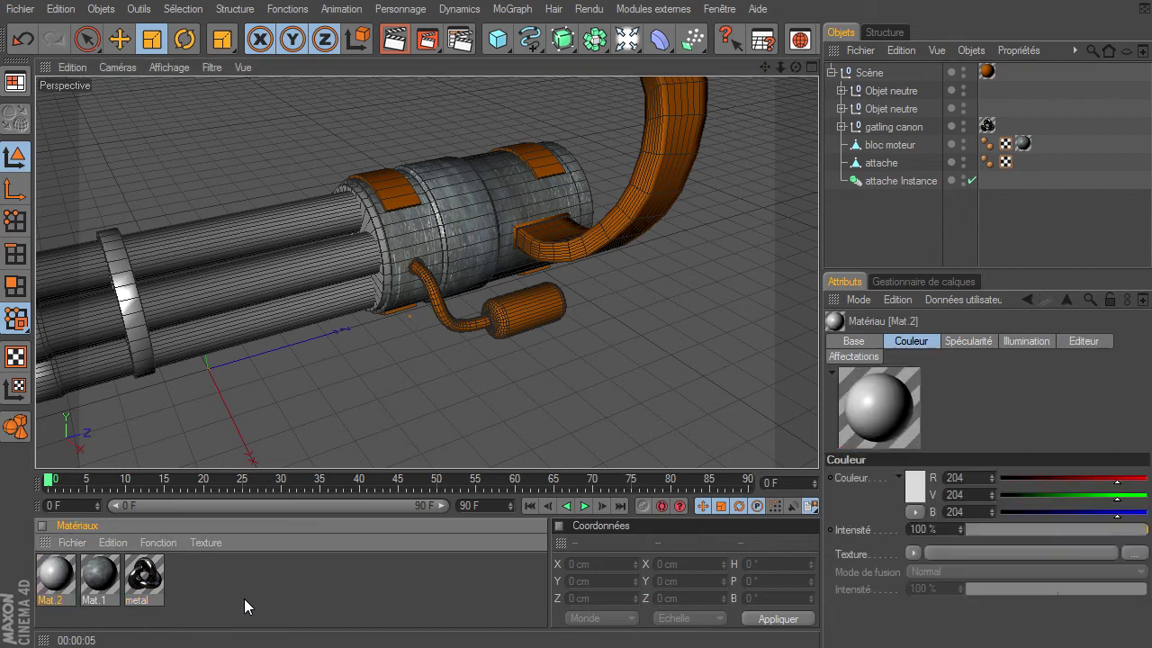
double_click(52, 579)
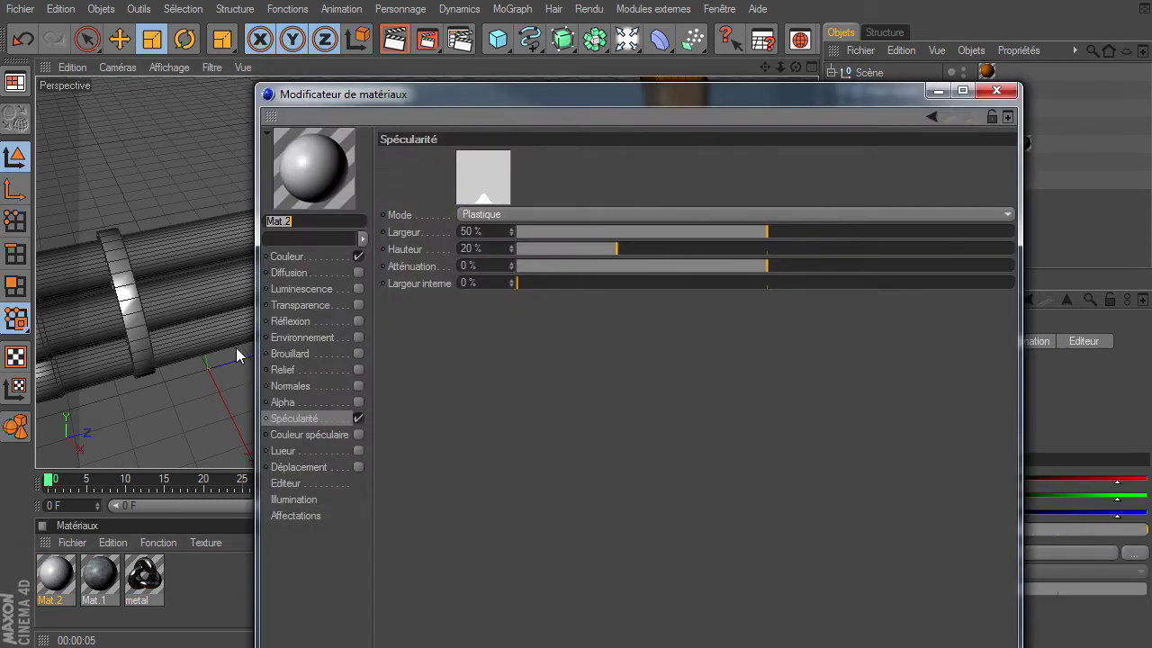
drag(449, 104, 438, 33)
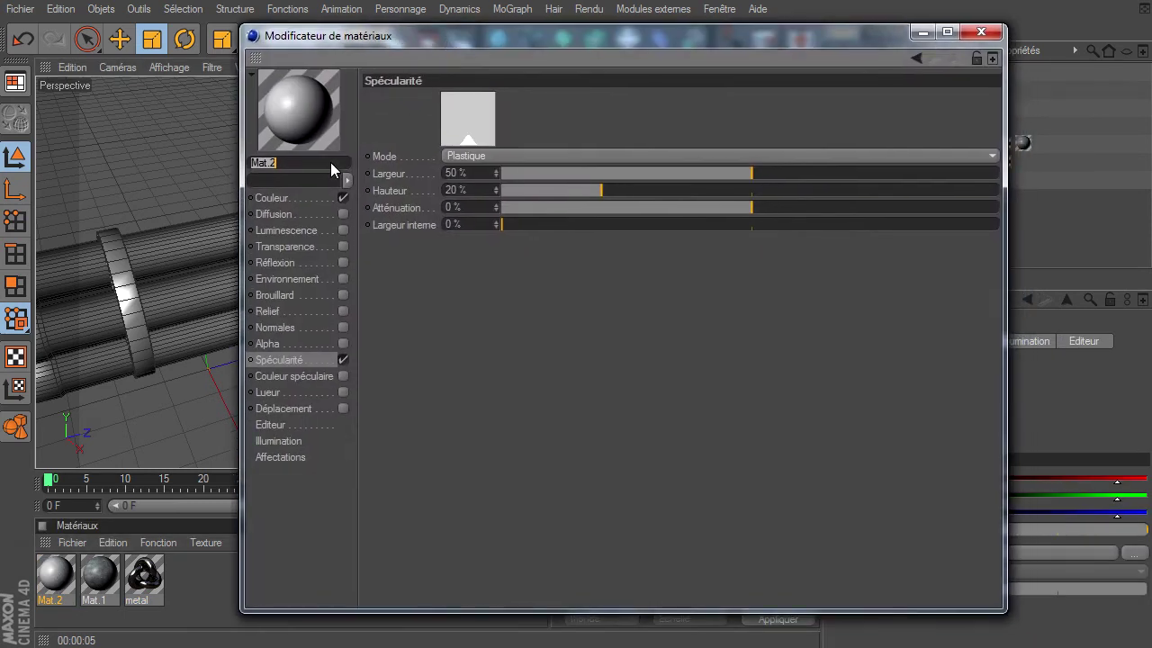
click(281, 198)
Step: Load divers/carbonOK.jpg as Mat.2's colour texture and turn off its specular
click(989, 173)
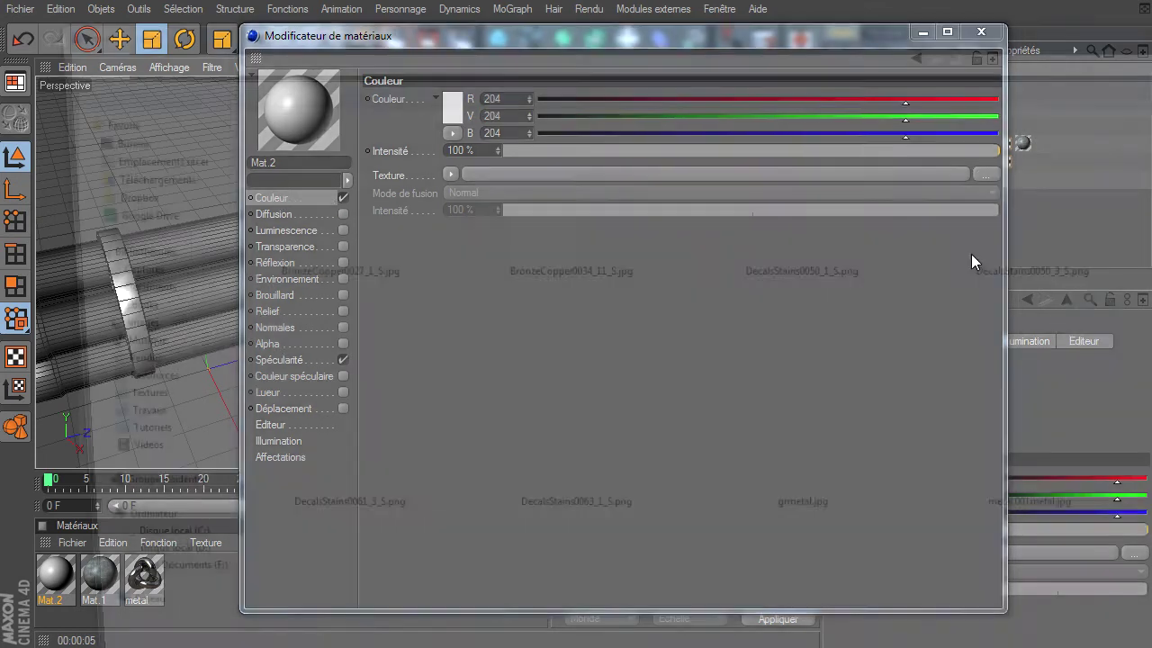
click(340, 55)
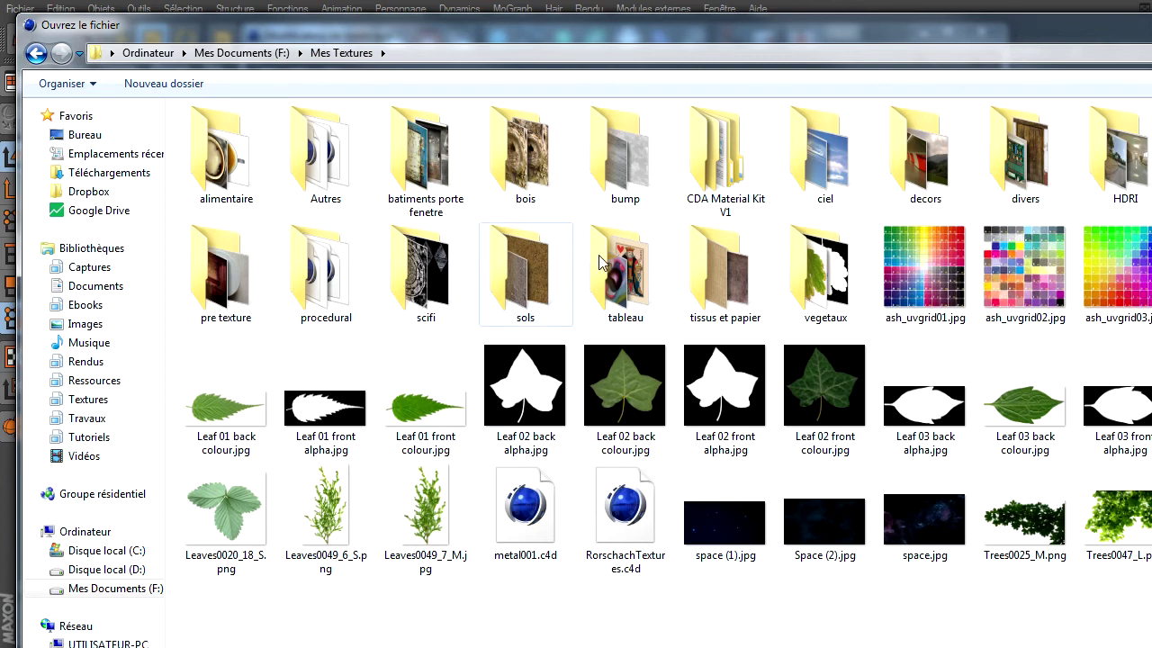
double_click(1005, 166)
scroll(617, 404, down, 5)
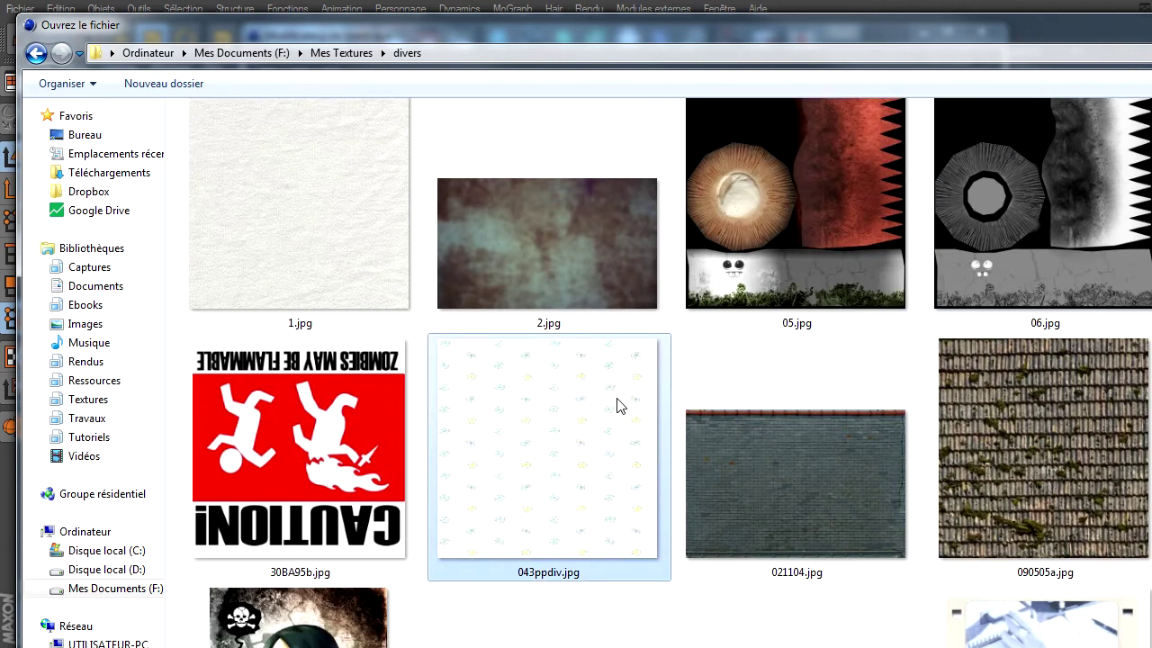
scroll(617, 398, down, 3)
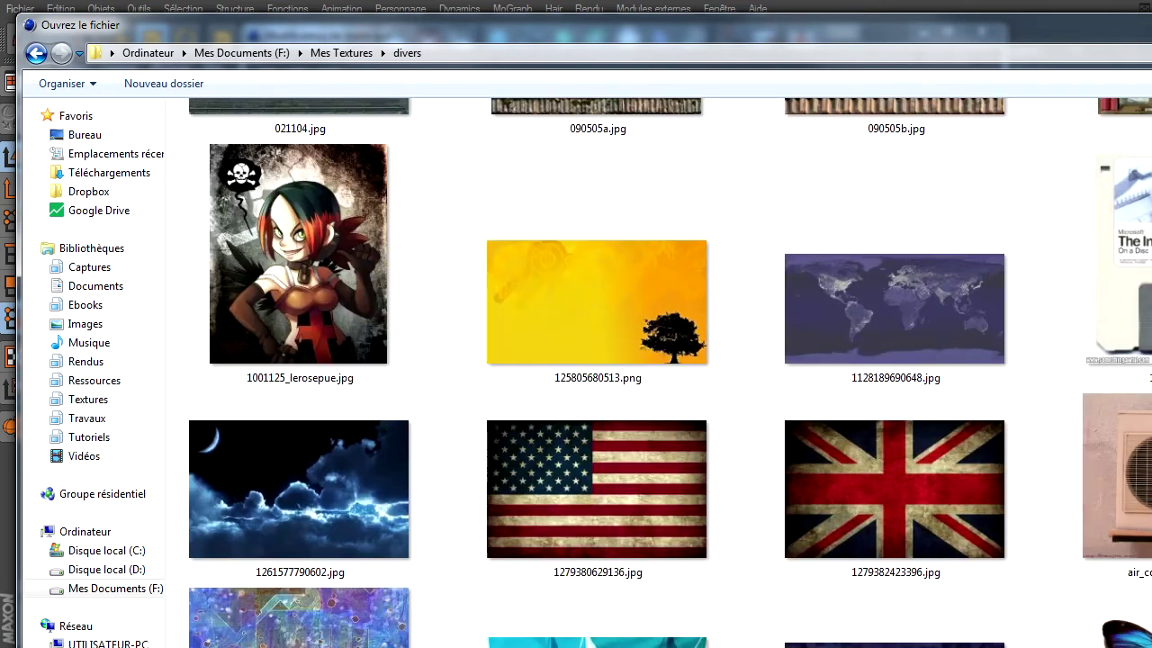
scroll(617, 462, down, 3)
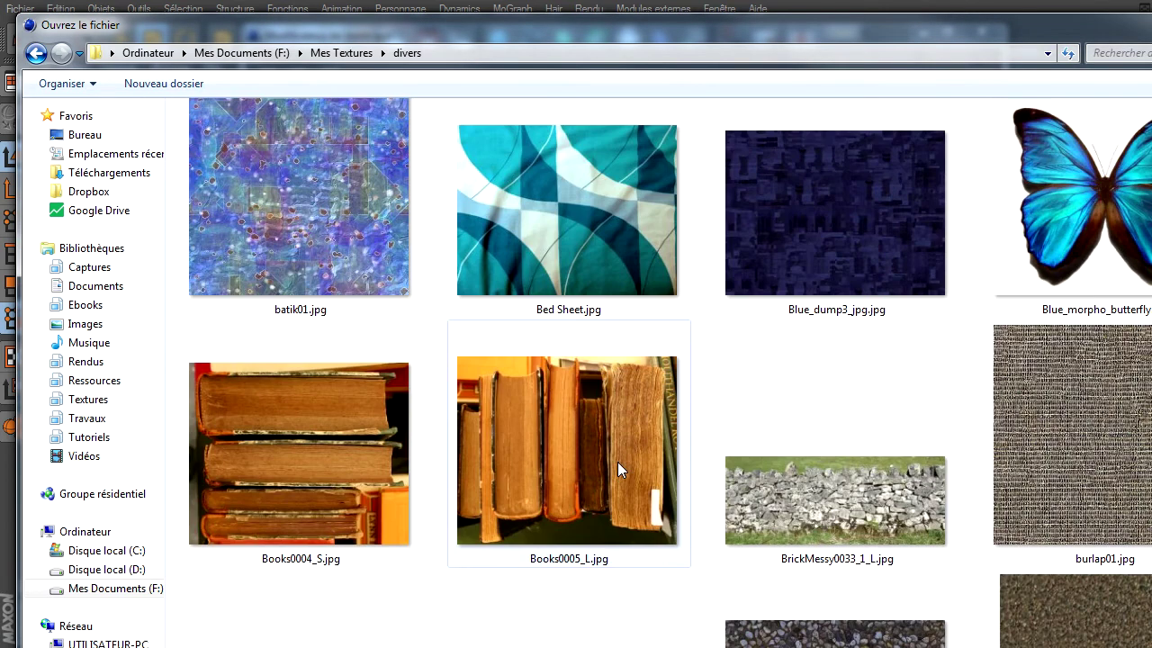
scroll(617, 462, down, 2)
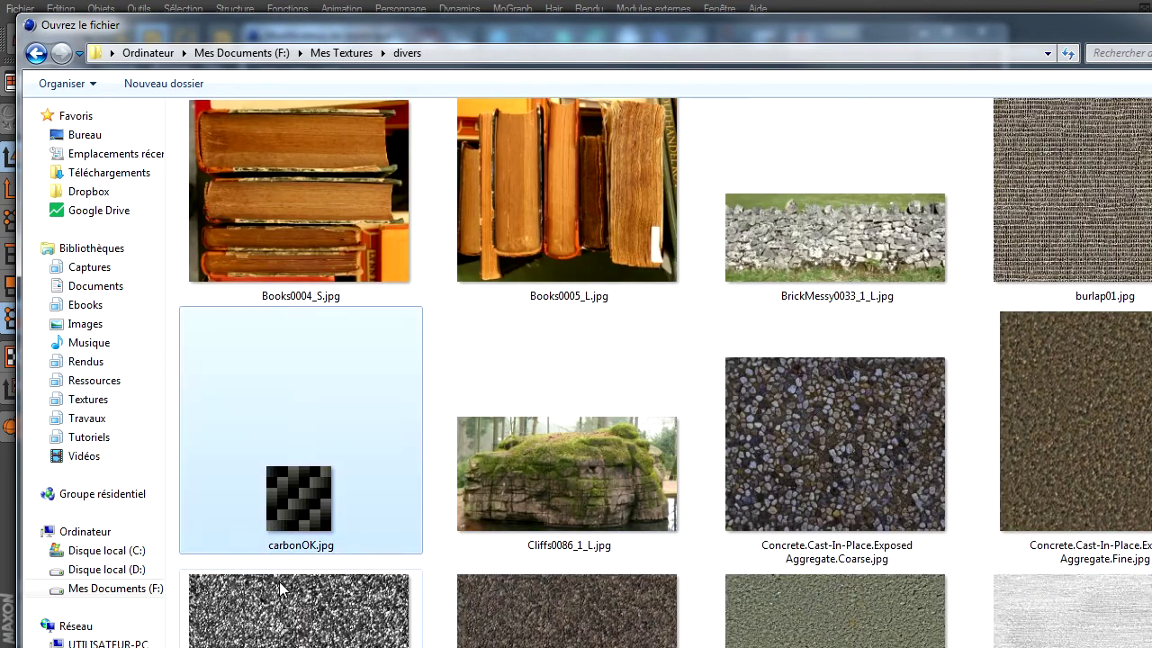
scroll(284, 513, down, 5)
scroll(317, 286, up, 2)
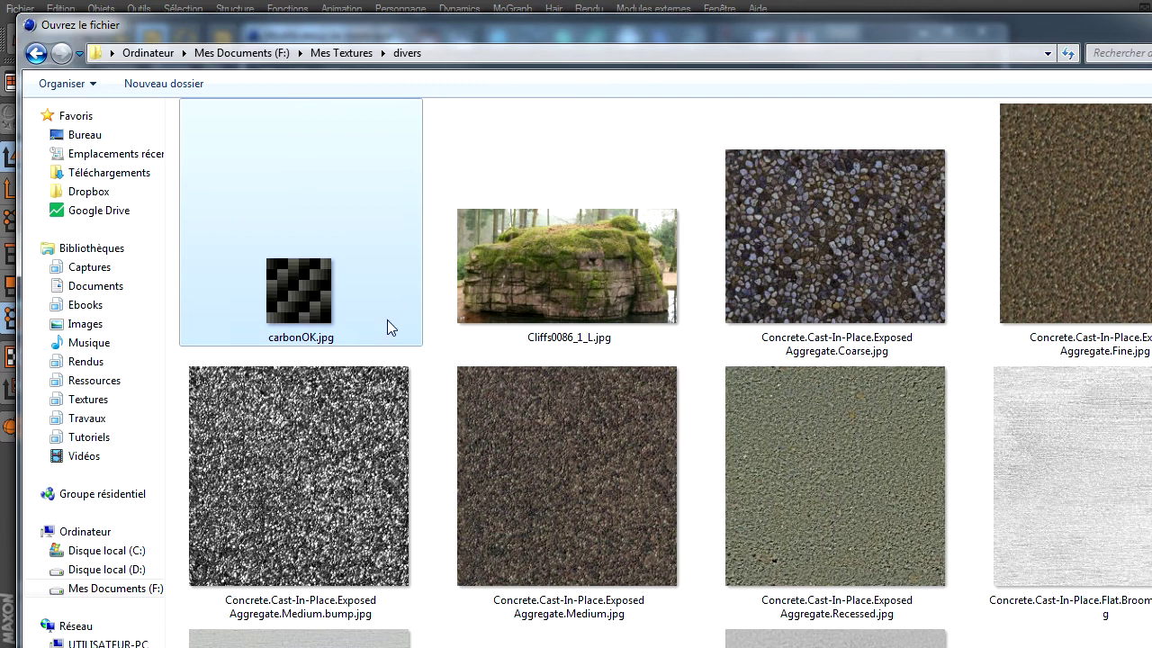
mouse_move(299, 499)
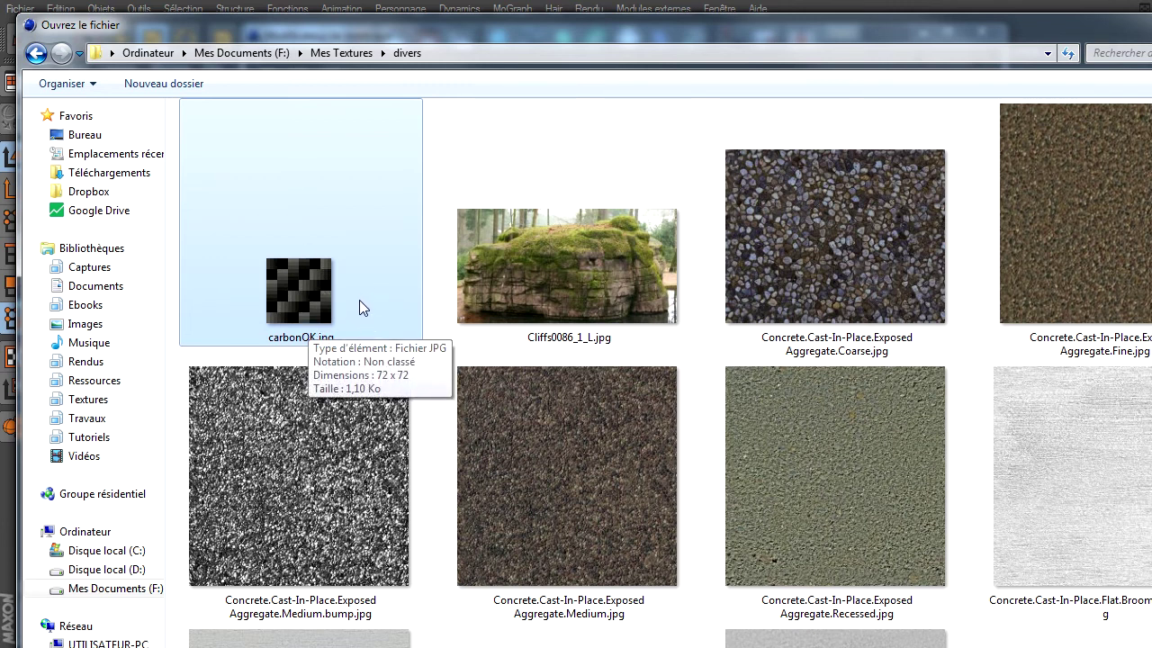
double_click(289, 288)
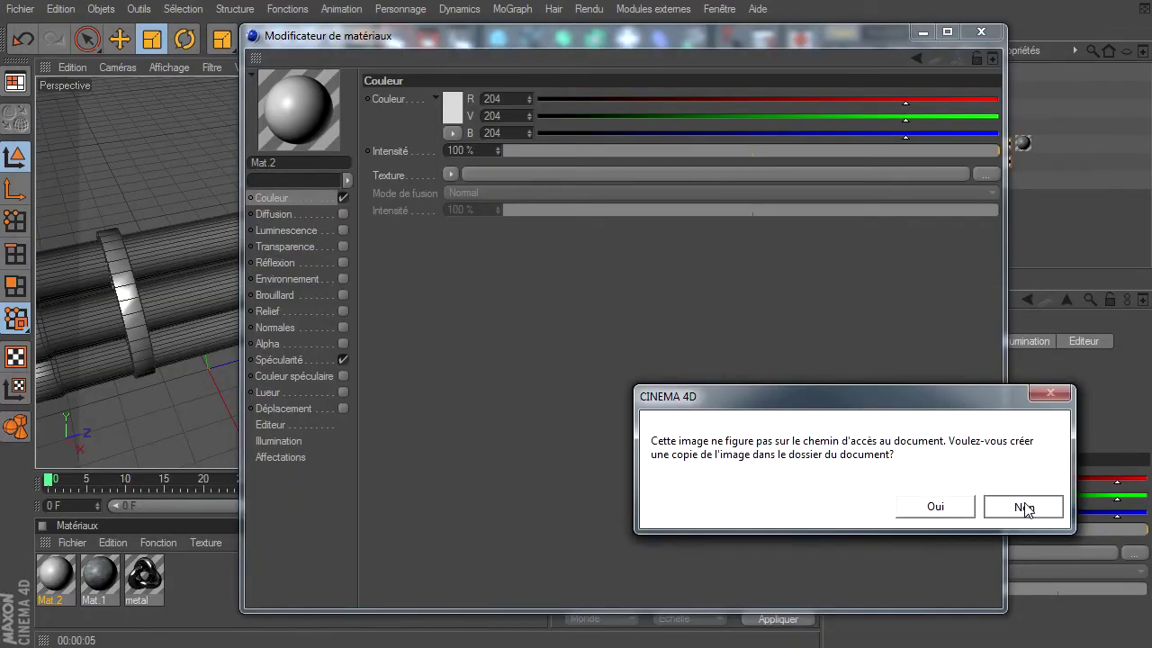
click(1025, 507)
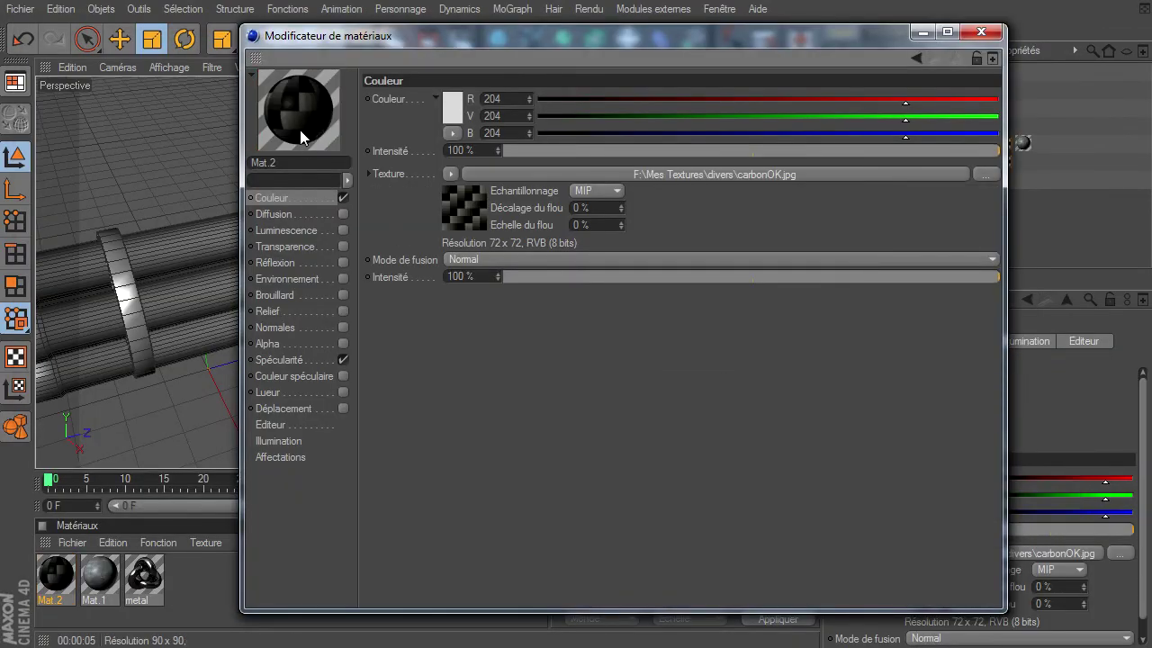
click(342, 360)
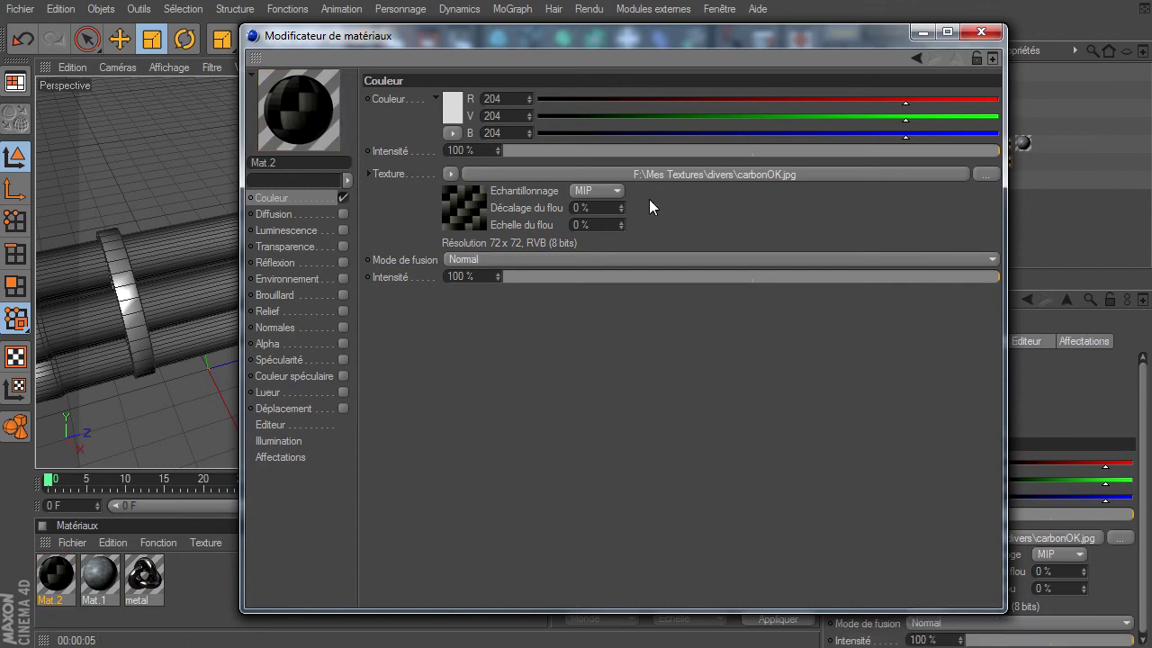
Step: Apply Mat.2 to the Peau NURBS handle and the Extrusion contrôlée NURBS cable
click(979, 33)
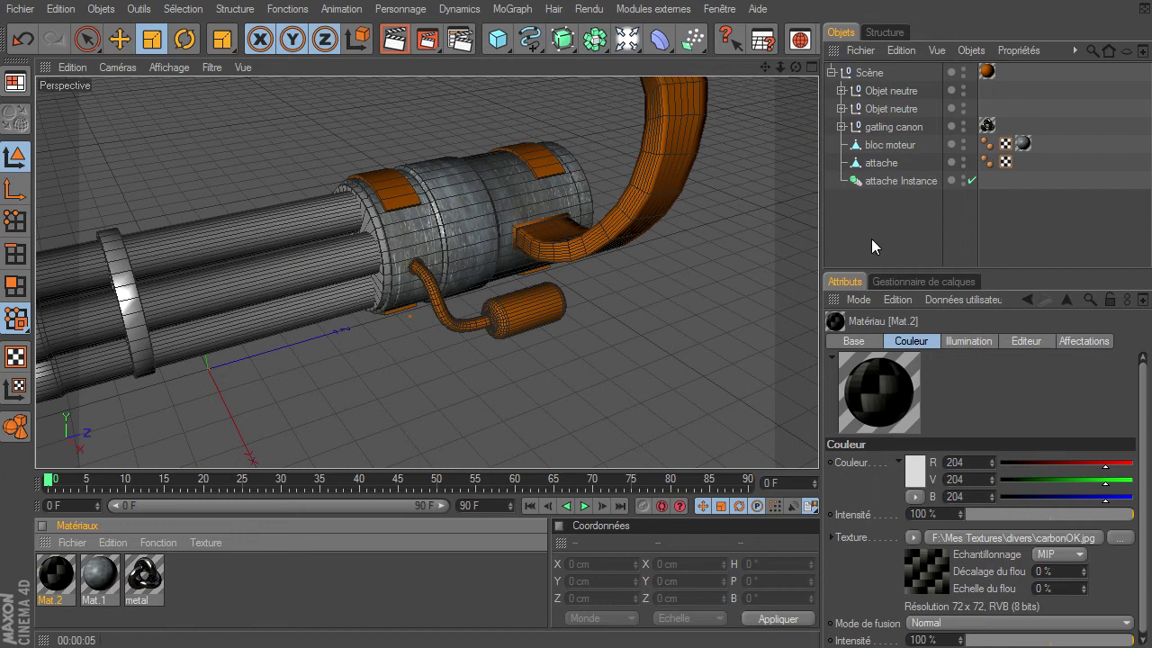
click(841, 91)
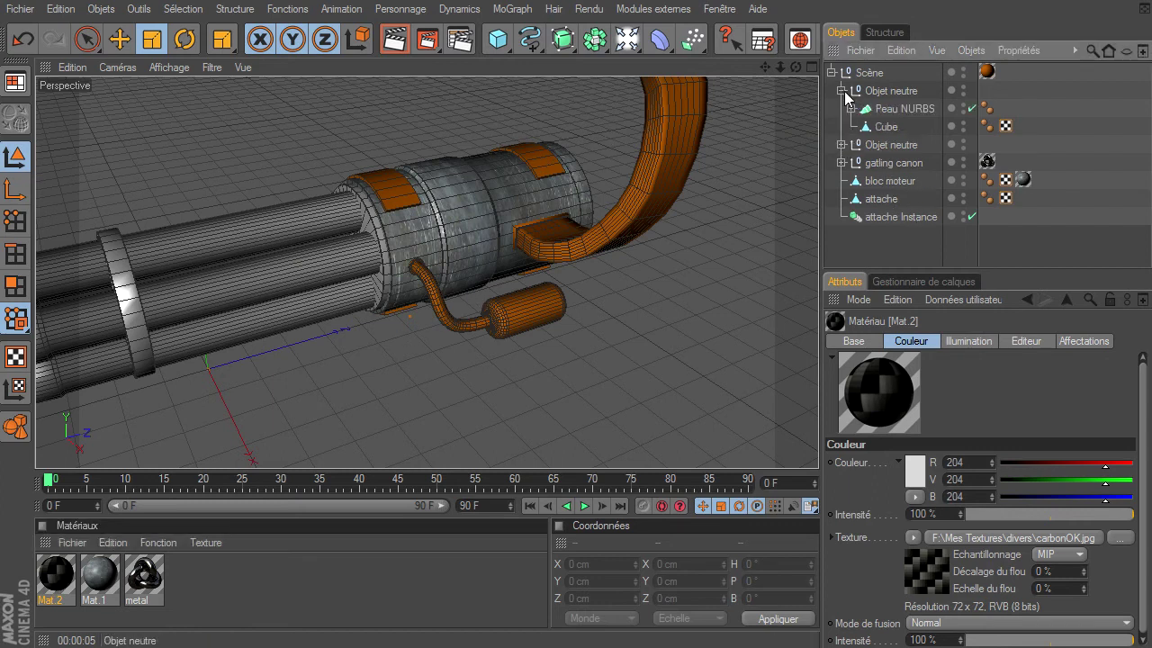
click(841, 145)
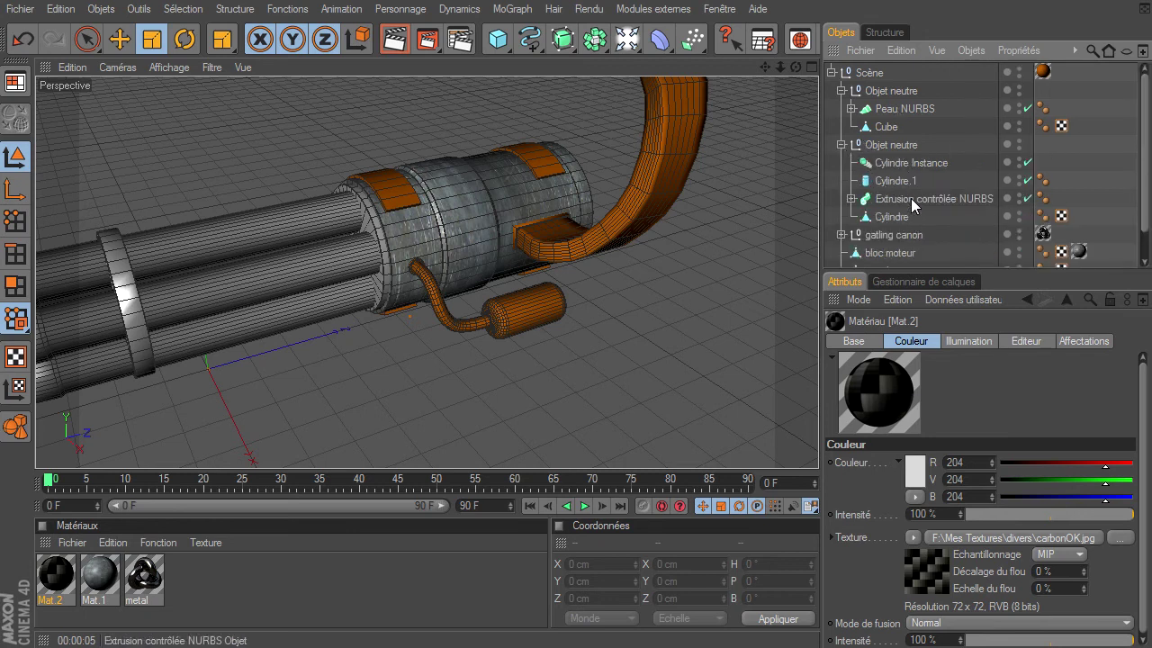
click(68, 580)
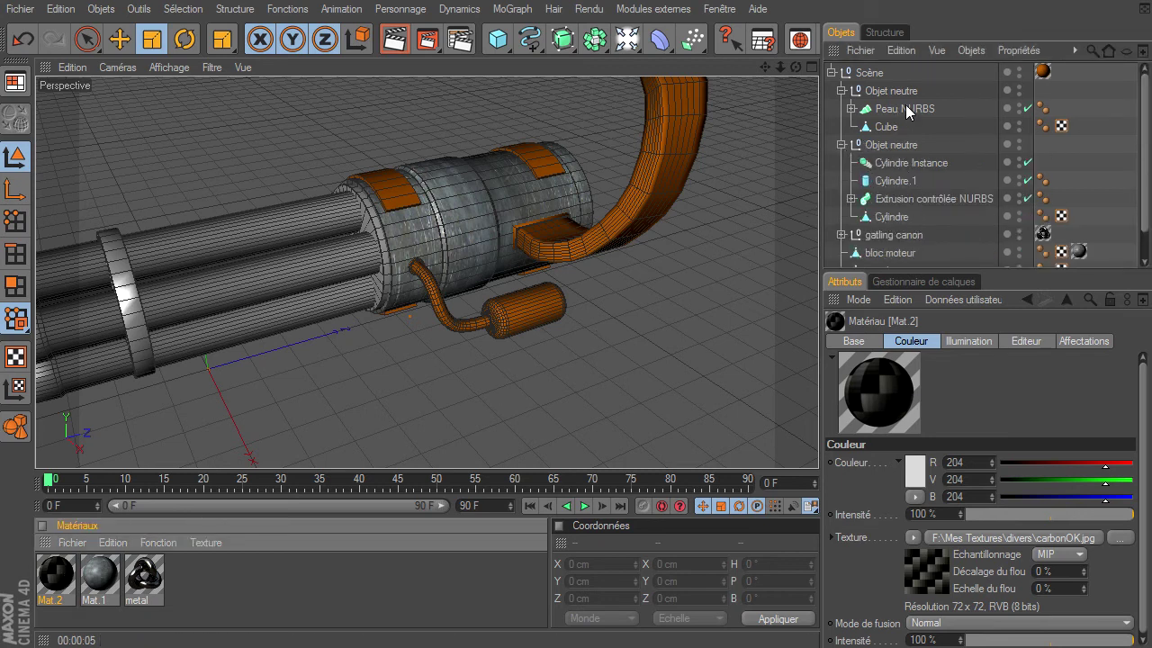
drag(905, 105, 905, 106)
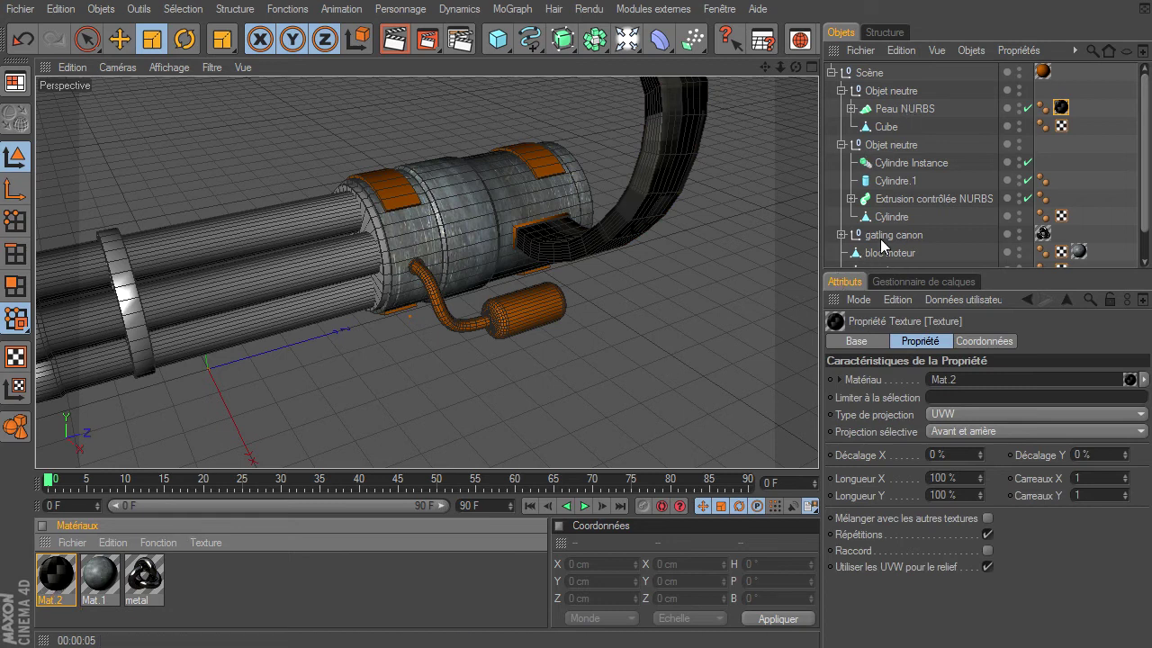
drag(882, 245, 909, 200)
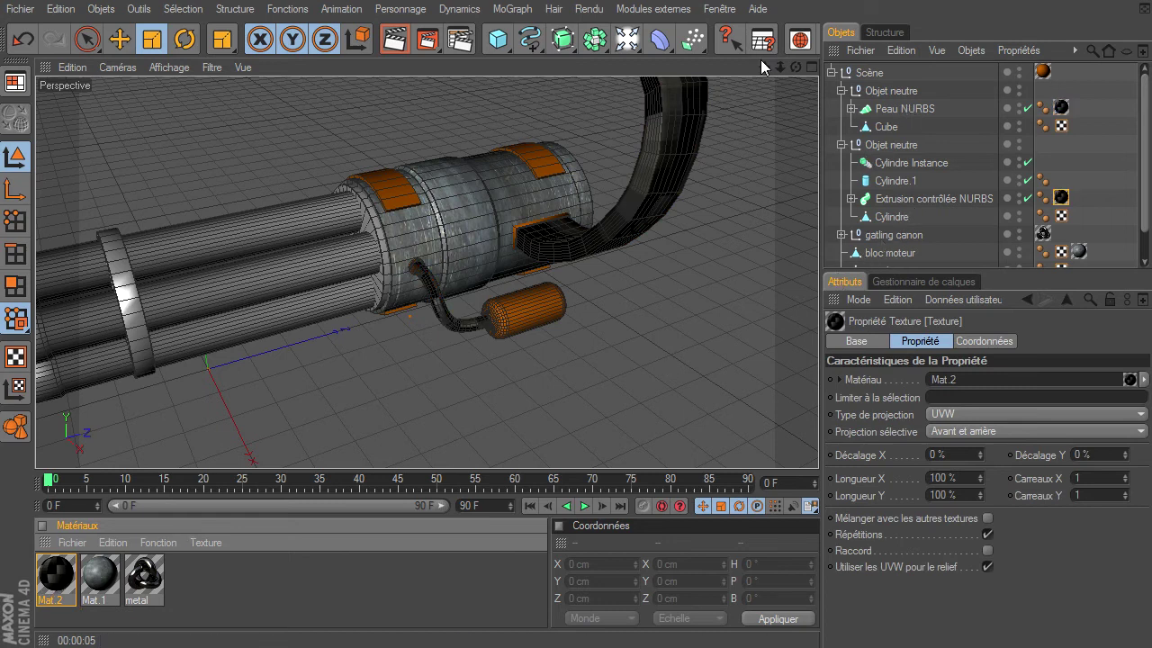
Step: Switch the handle's Mat.2 texture tag to cubic projection
drag(761, 67, 818, 445)
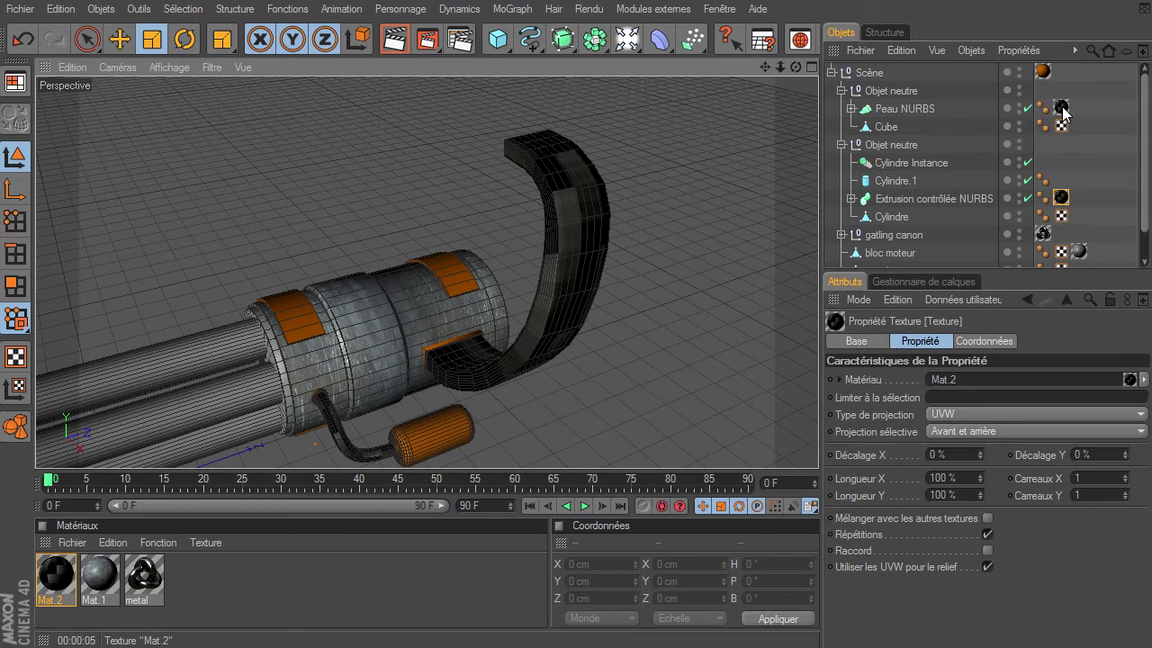
click(1062, 108)
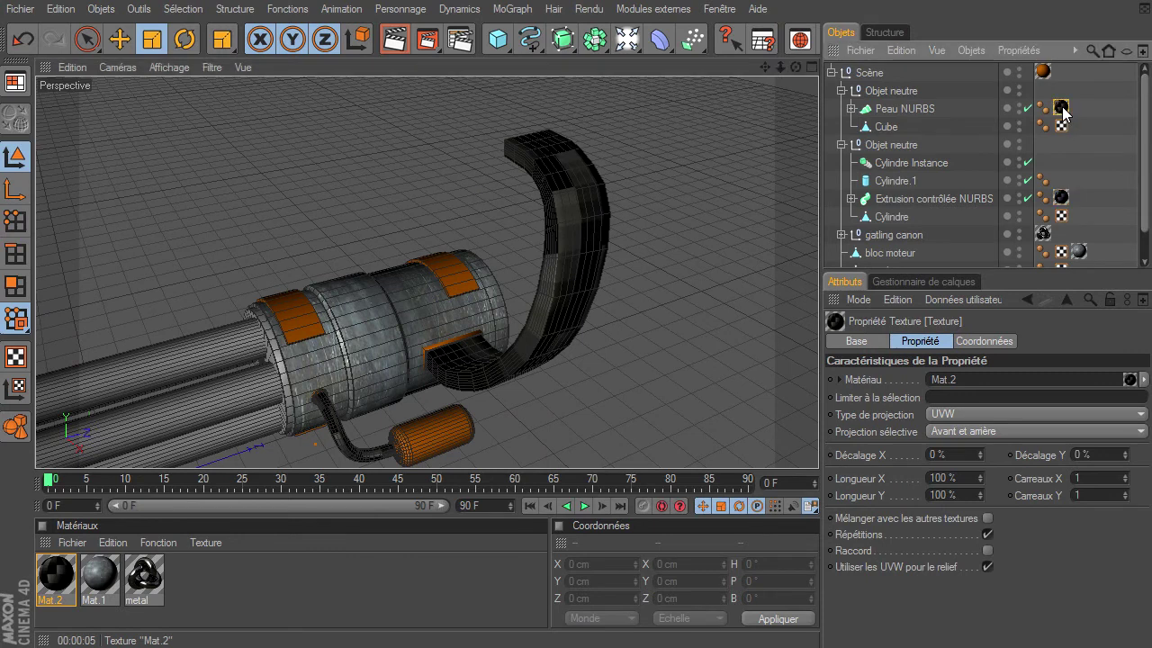
click(961, 416)
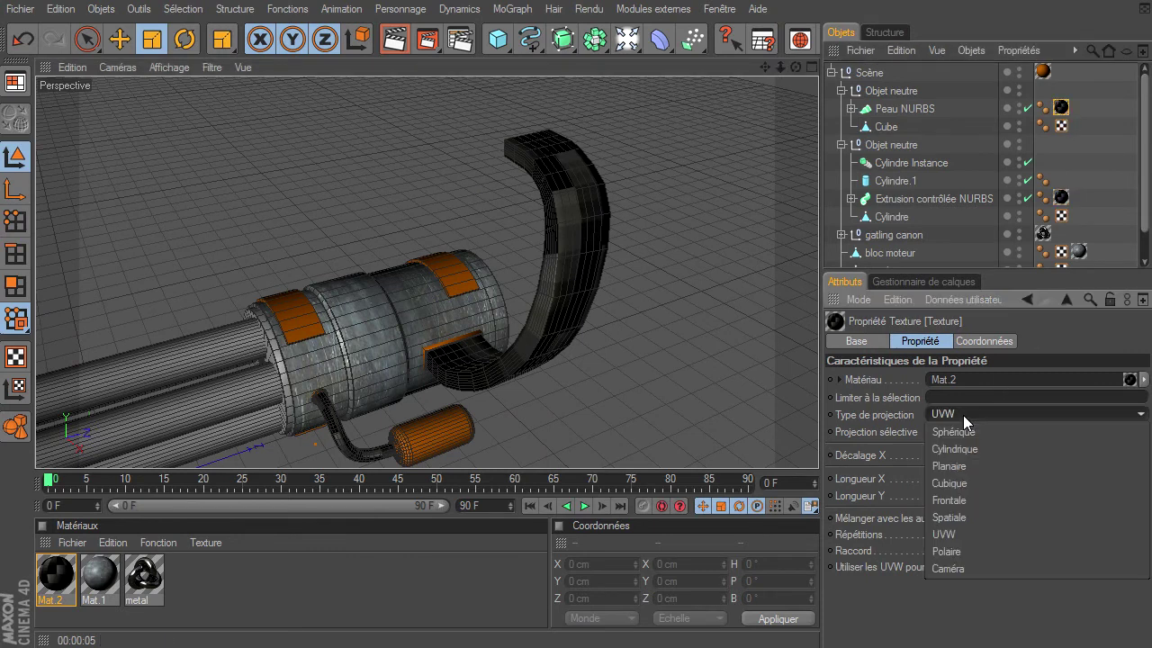
click(951, 488)
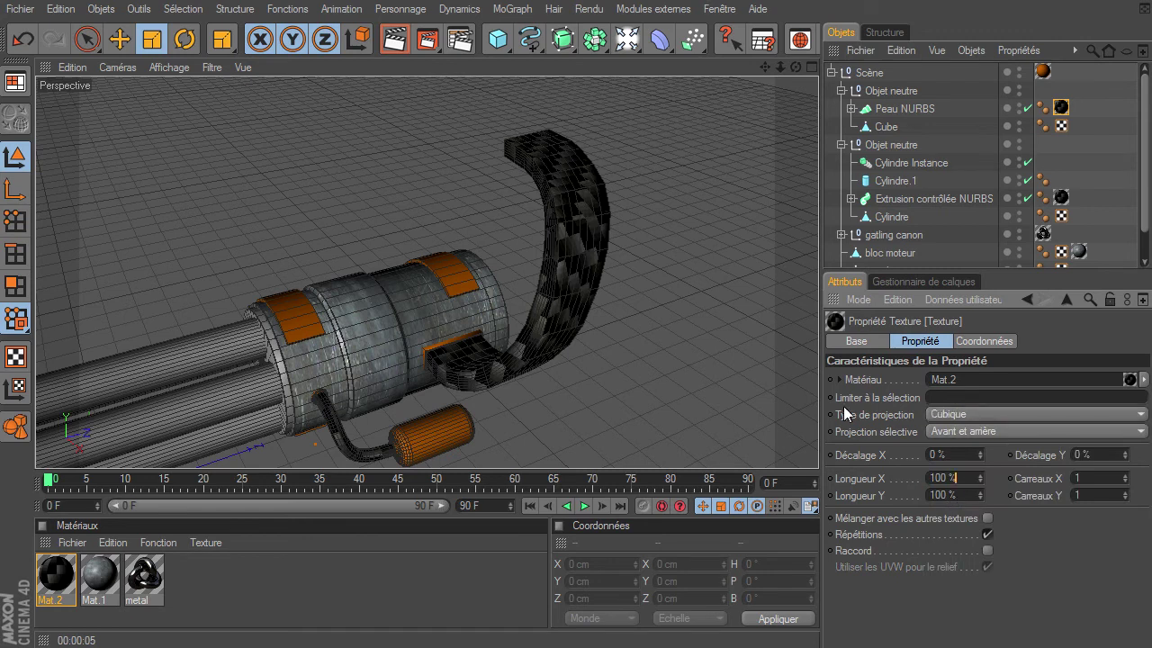
Step: Set the handle texture length to 5 % so the carbon repeats 20 times
click(396, 40)
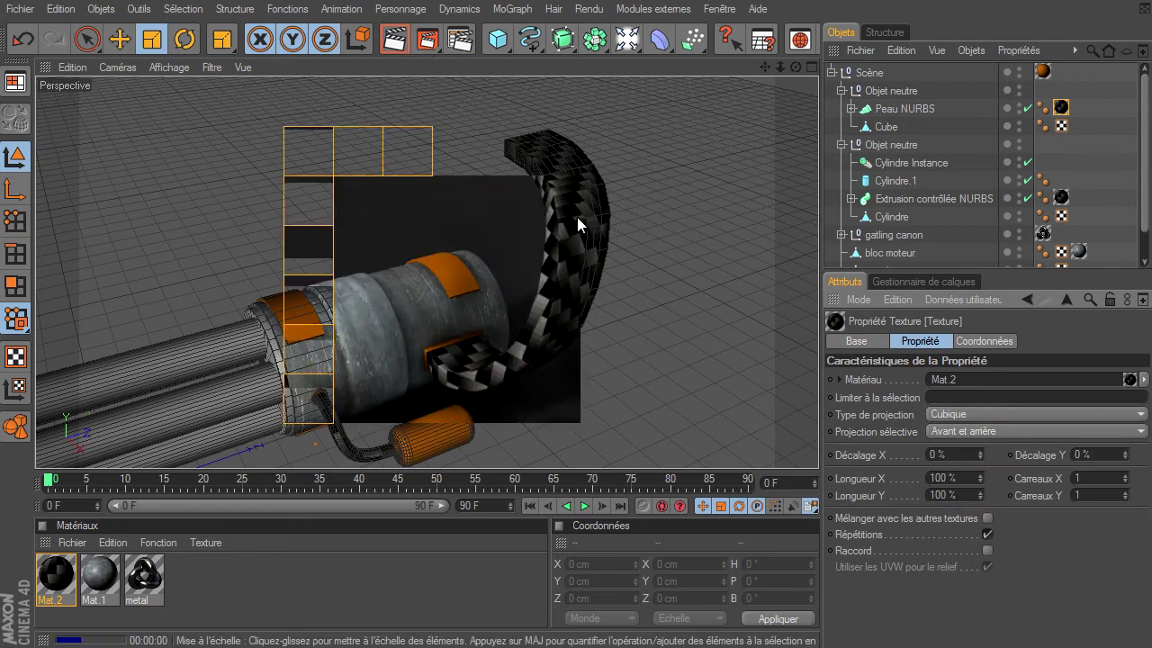
click(960, 478)
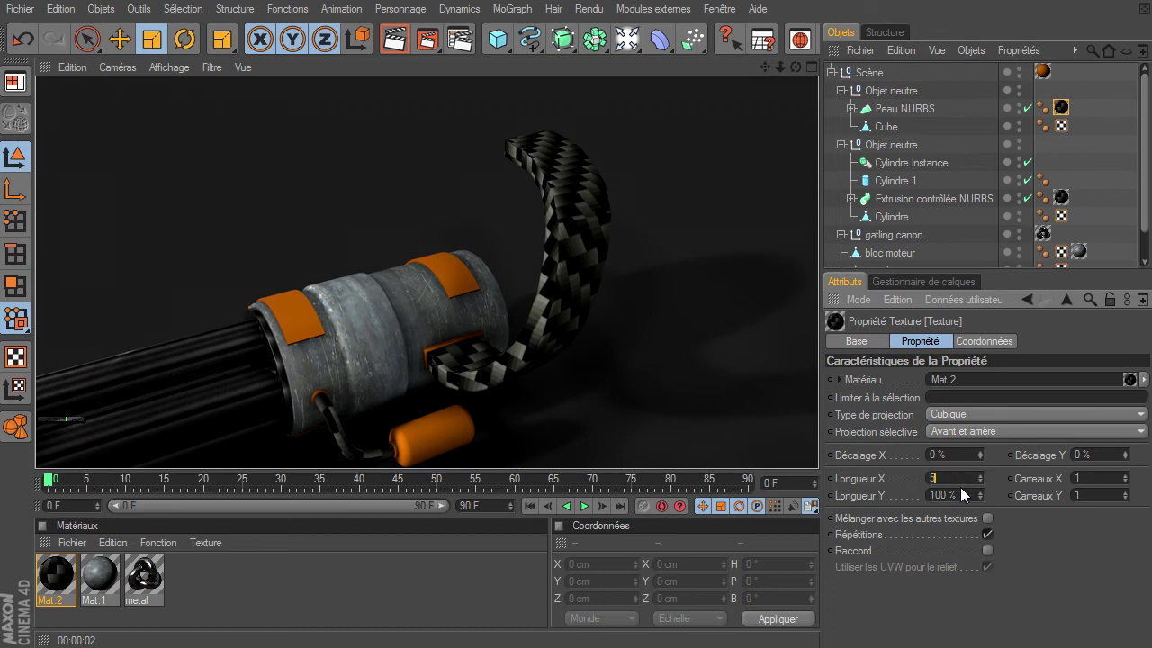
key(Return)
key(Return)
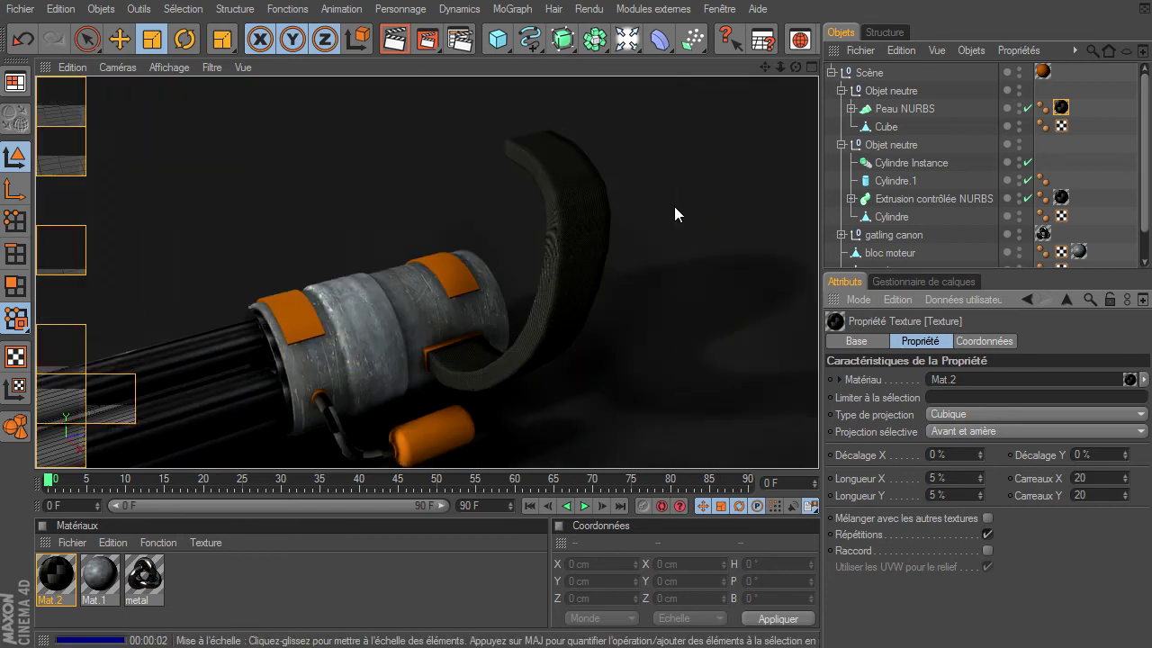
mouse_move(779, 67)
mouse_down()
mouse_move(851, 437)
mouse_move(780, 68)
mouse_up()
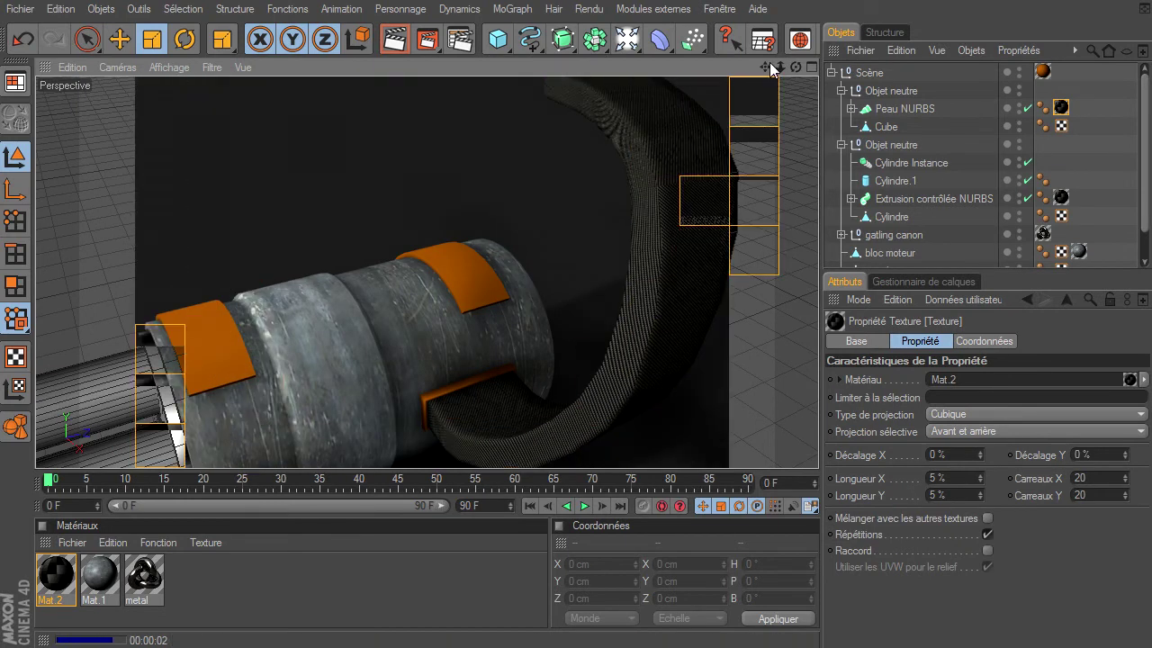
drag(781, 68, 818, 446)
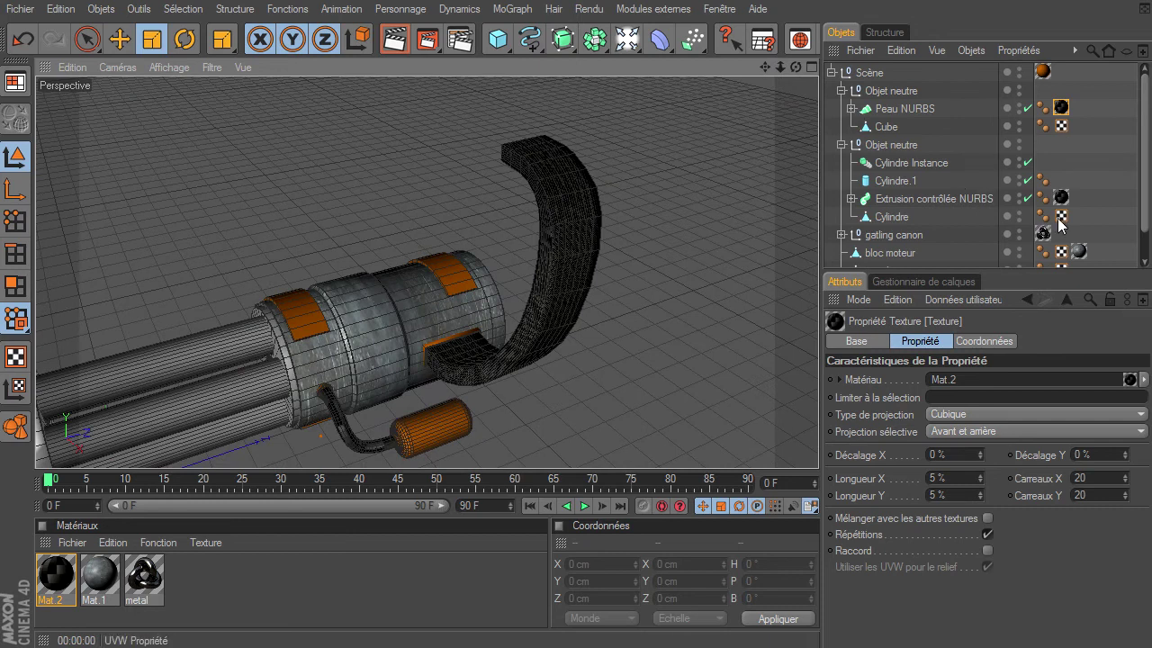
Step: Give the cable's texture tag cubic projection with 5 % length
click(1062, 198)
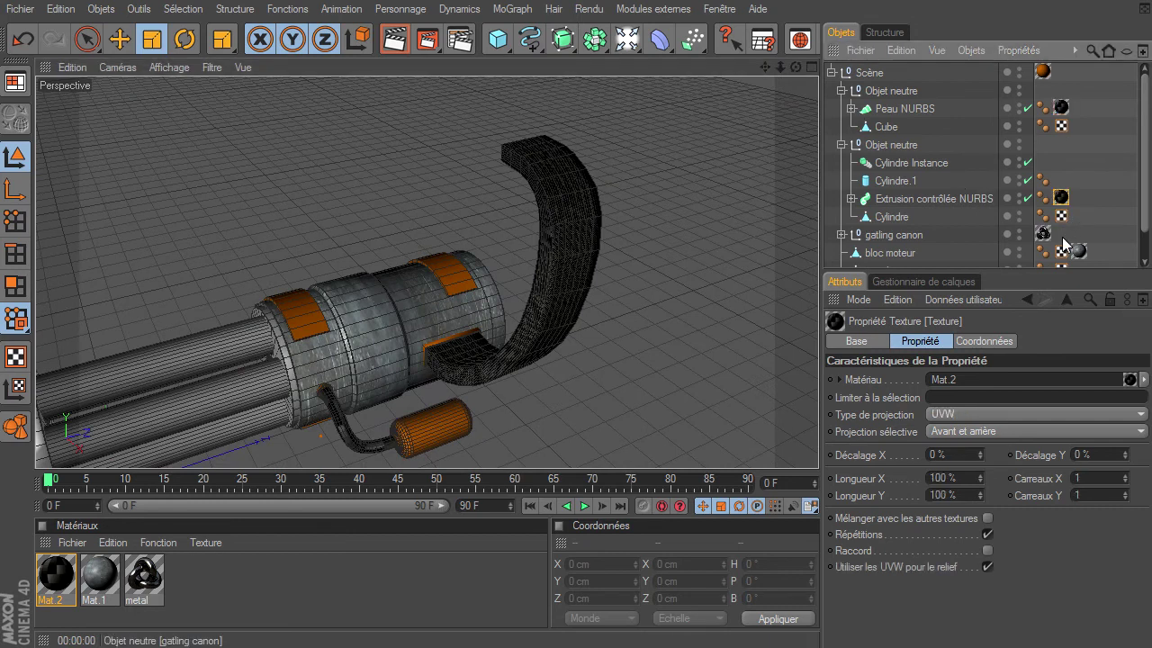
click(987, 416)
click(968, 481)
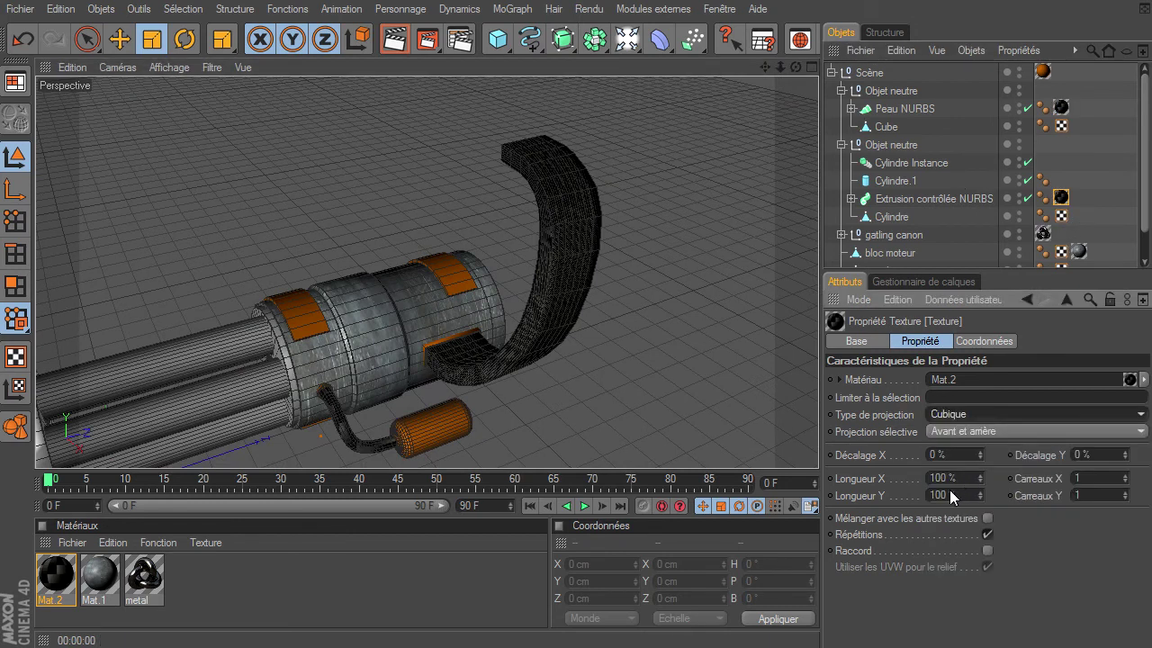
double_click(947, 491)
text(5)
key(Return)
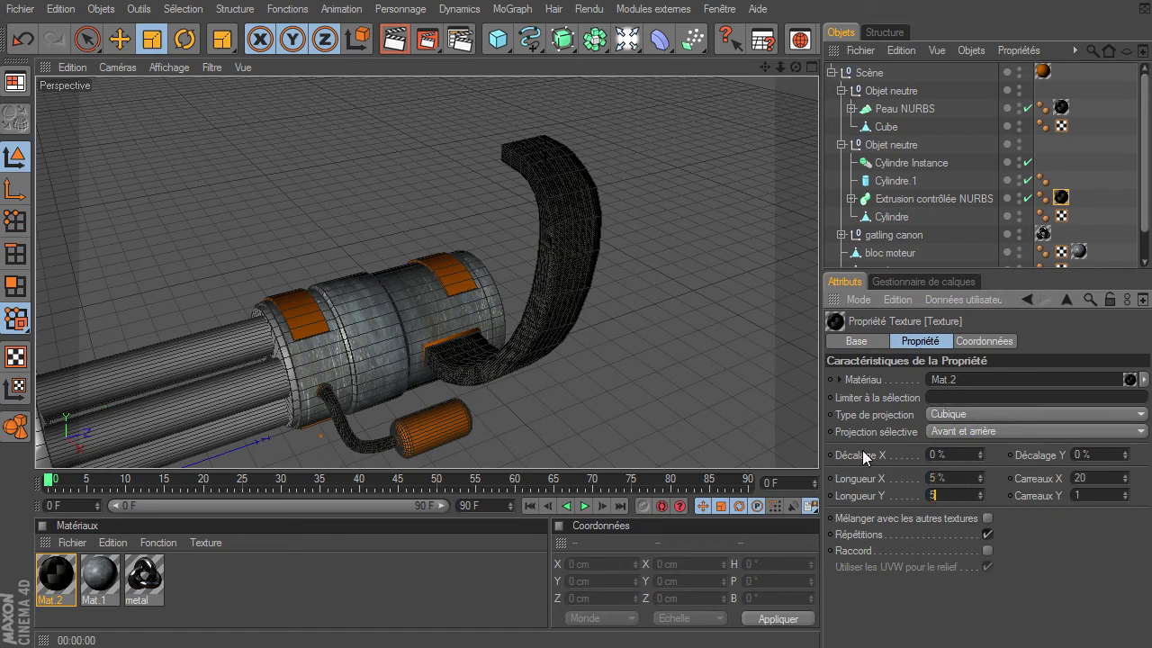
Step: Render a preview of the carbon-textured handle and cable, then orbit around
click(760, 414)
click(395, 39)
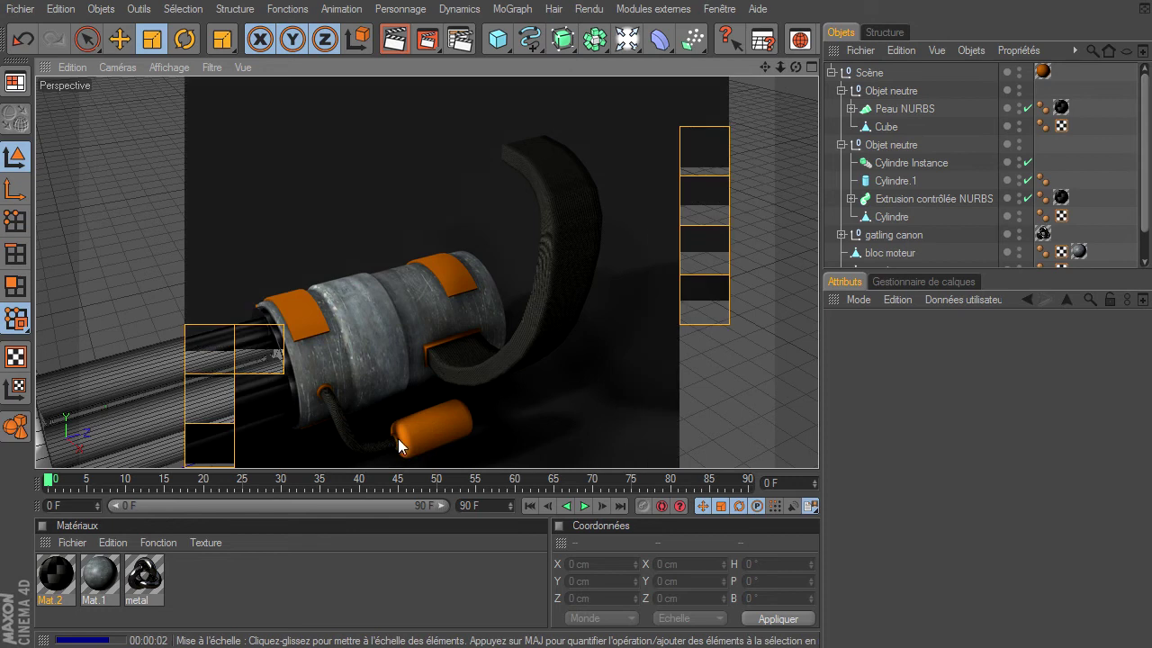
drag(773, 72, 790, 77)
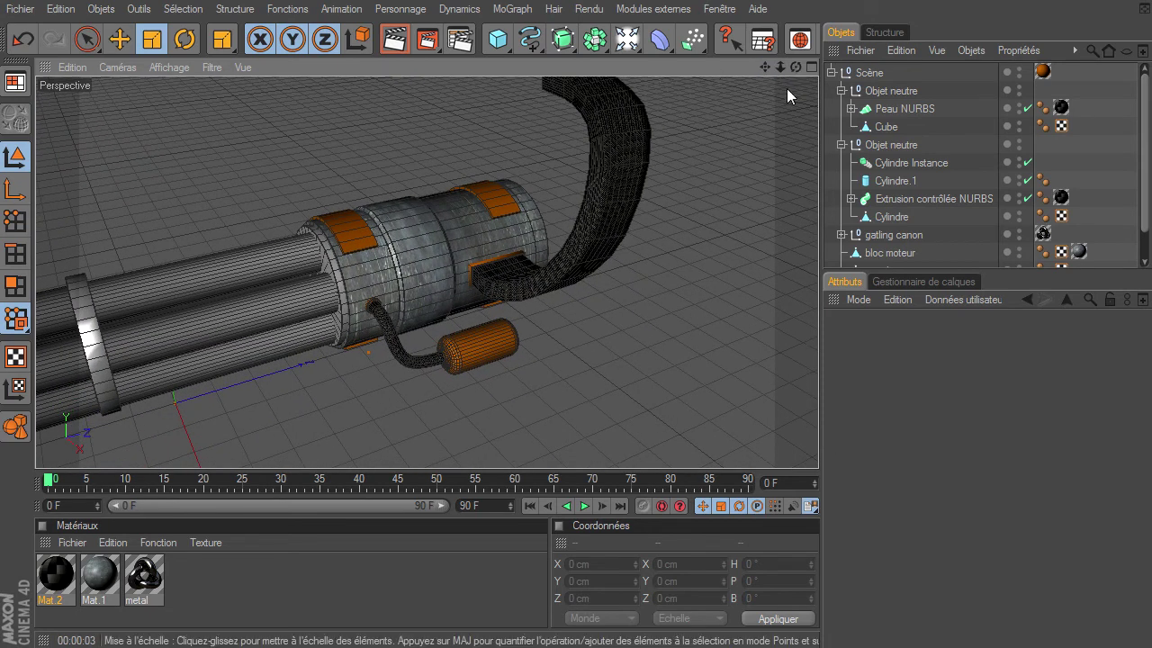
drag(764, 67, 725, 122)
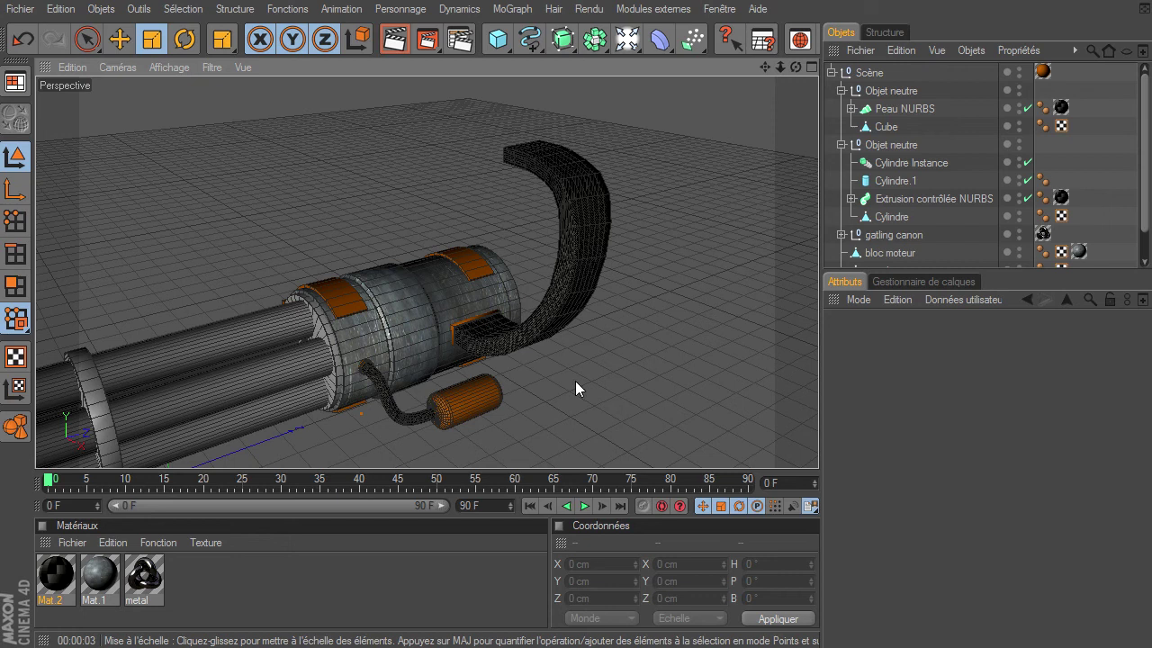
Step: Copy the engine block's Mat.1 texture tag onto the attache part
click(96, 558)
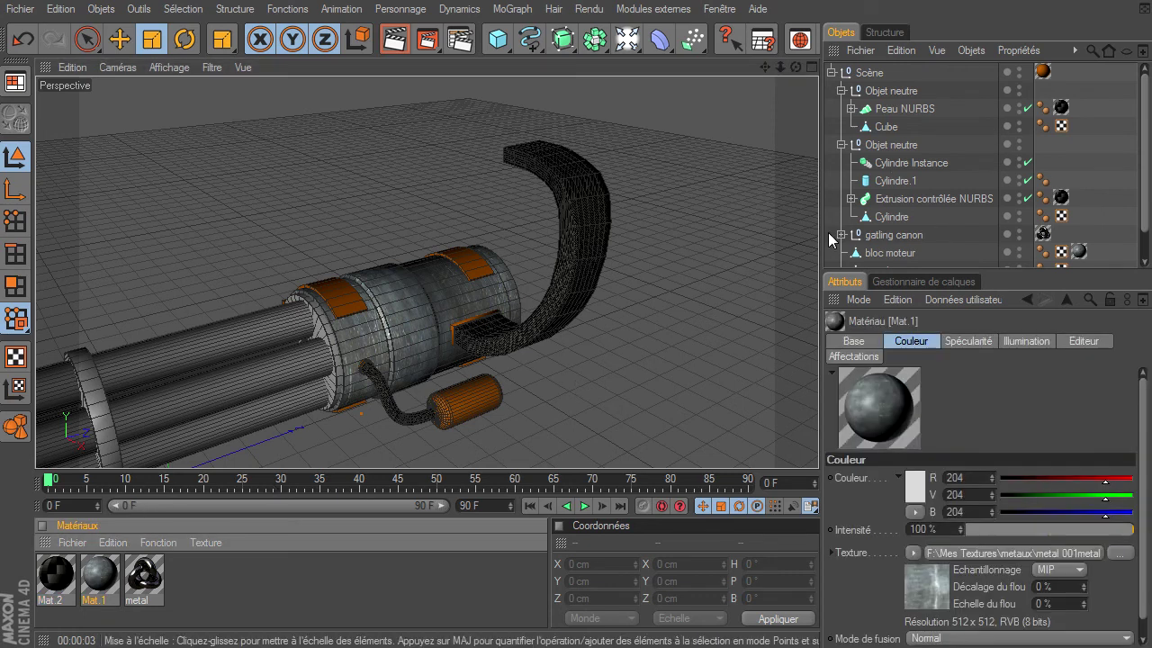
scroll(891, 166, down, 2)
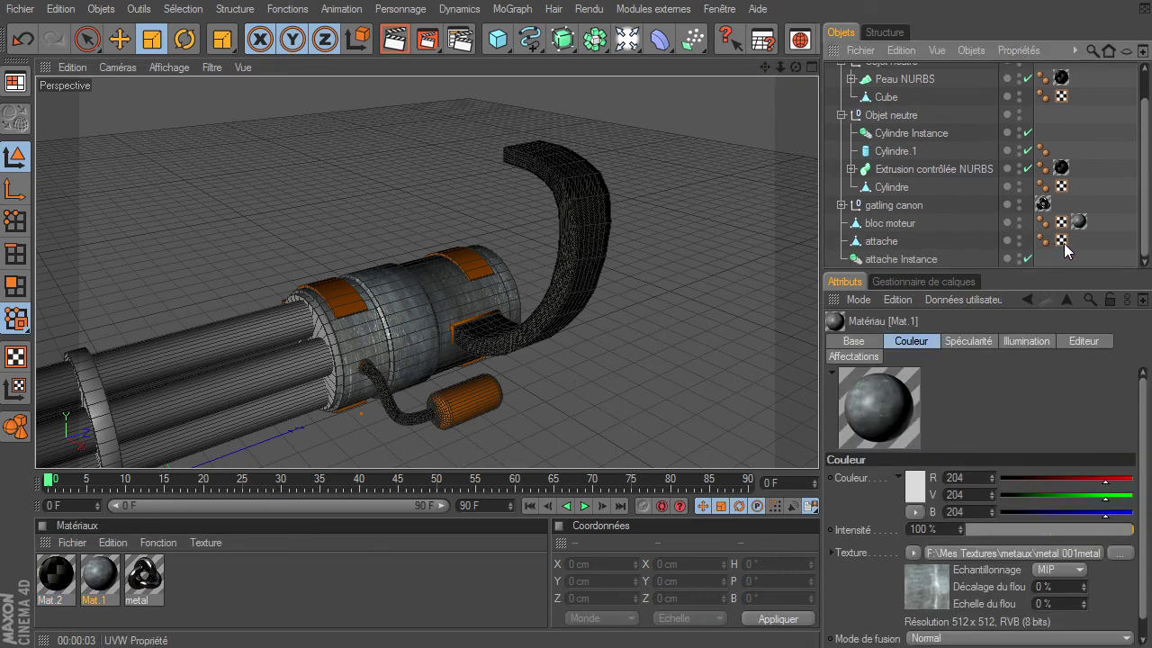
click(1078, 219)
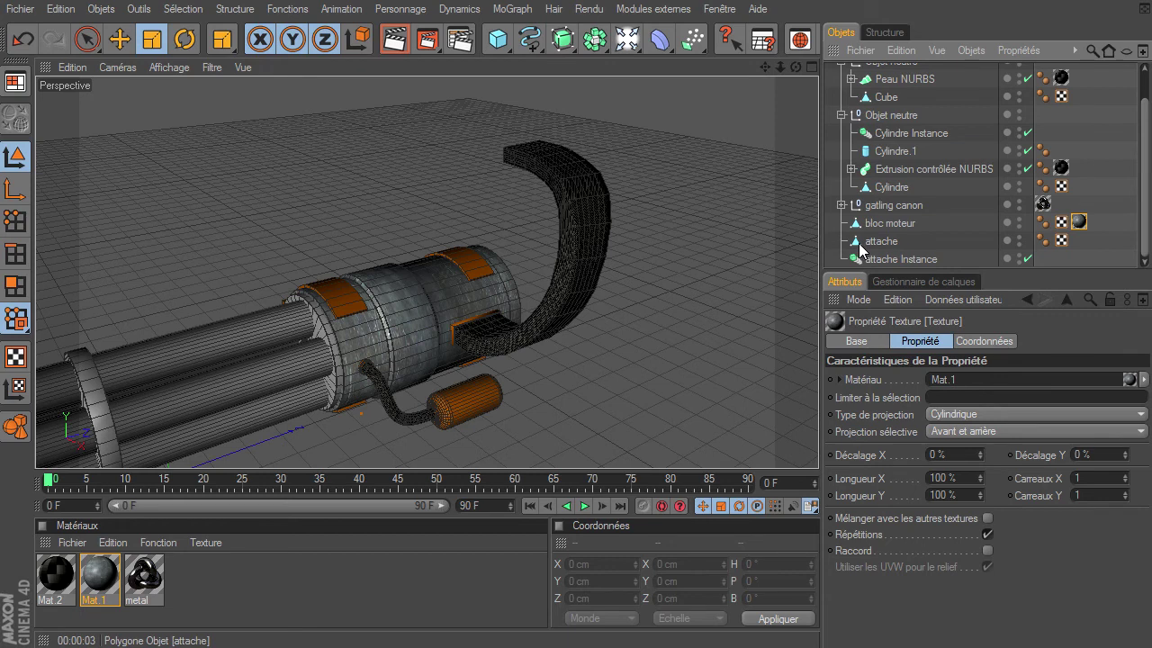
click(900, 256)
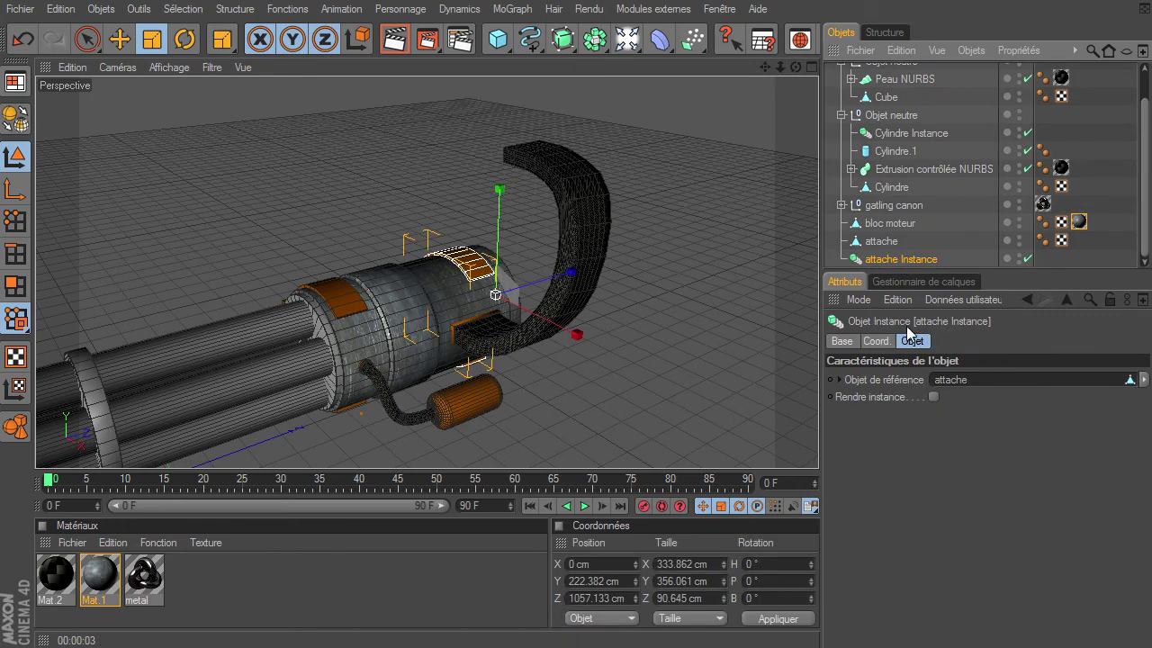
click(886, 243)
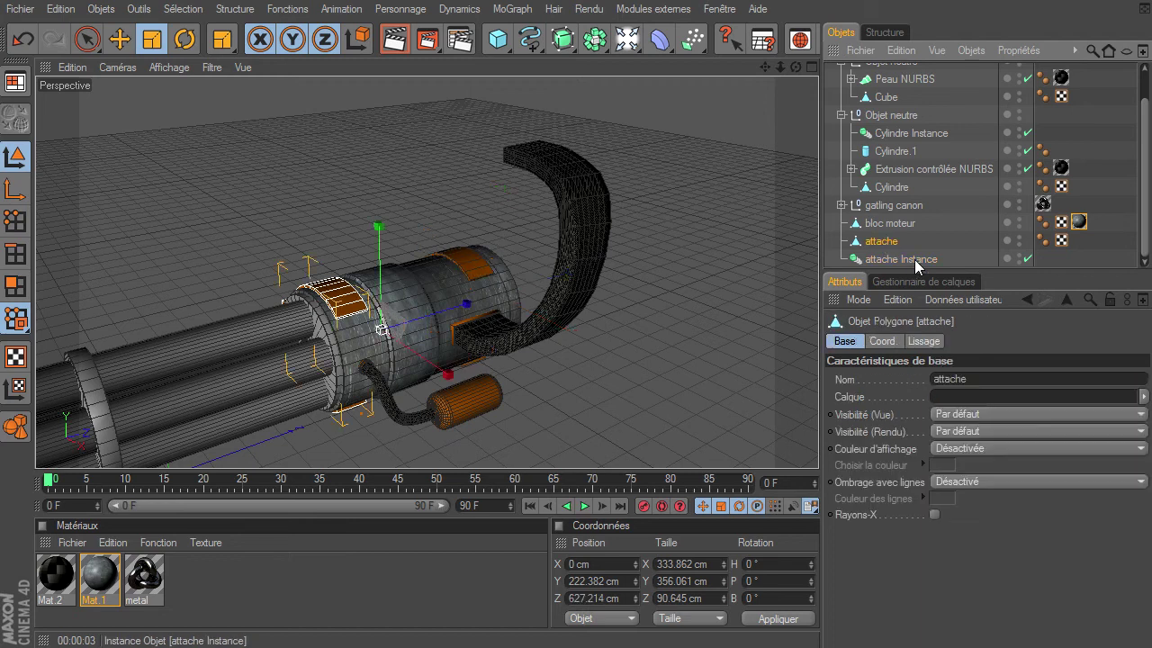
click(1079, 223)
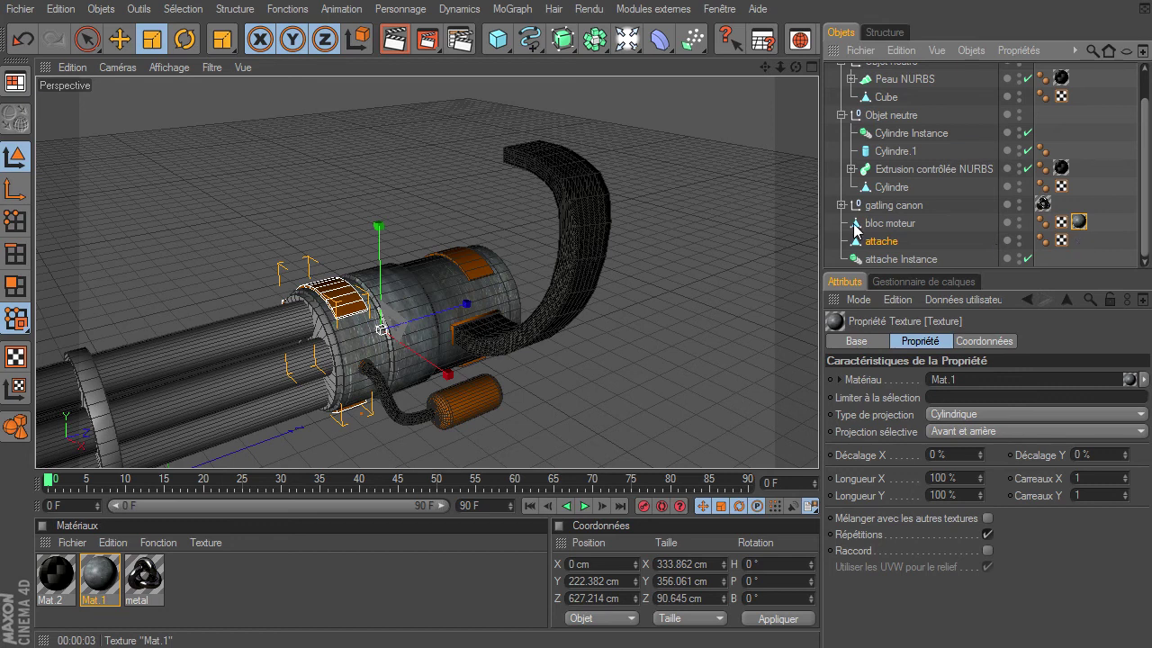
ctrl+drag(1079, 240, 1079, 242)
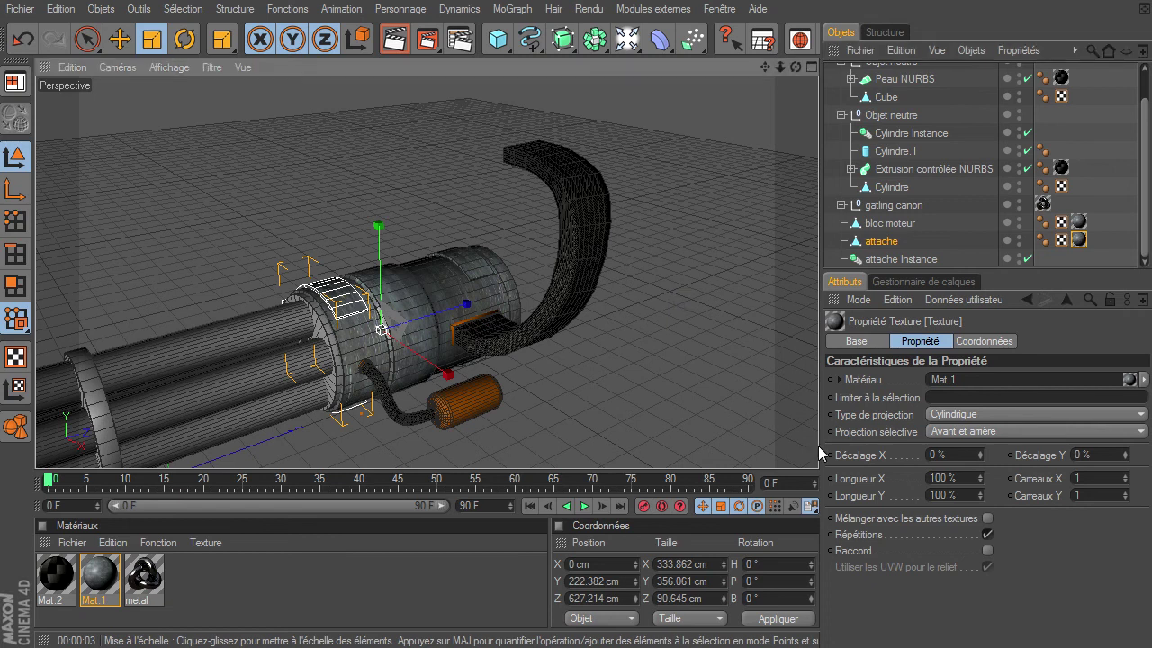
click(1083, 135)
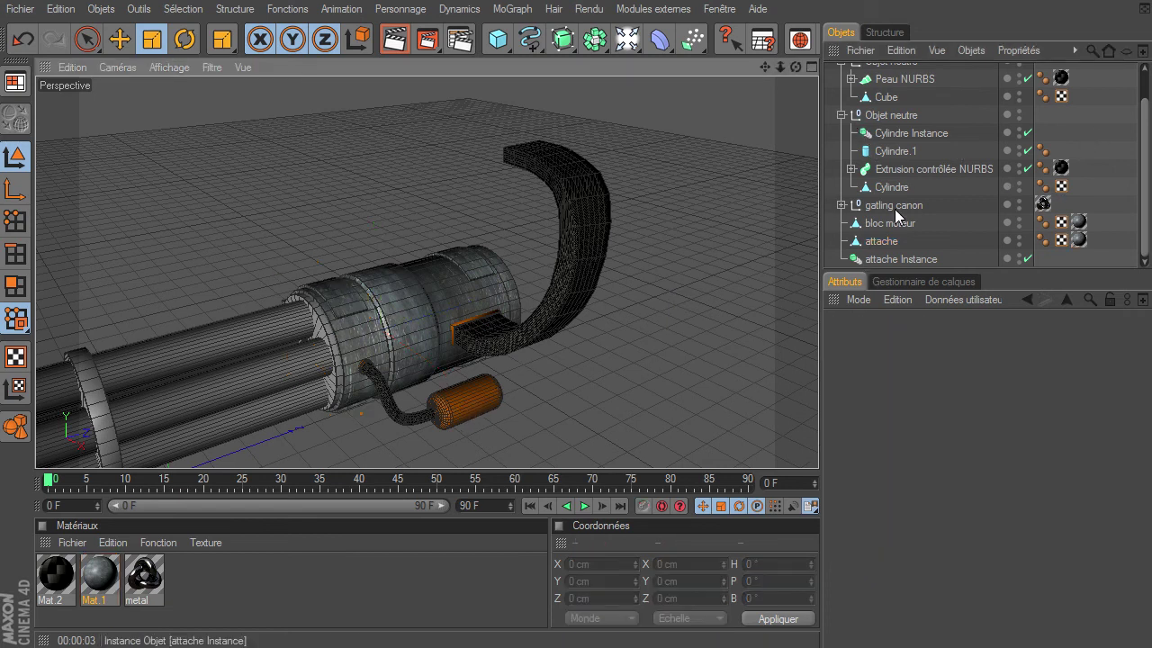
Step: Copy the Mat.1 texture onto Cylindre.1 and render the gun
click(904, 152)
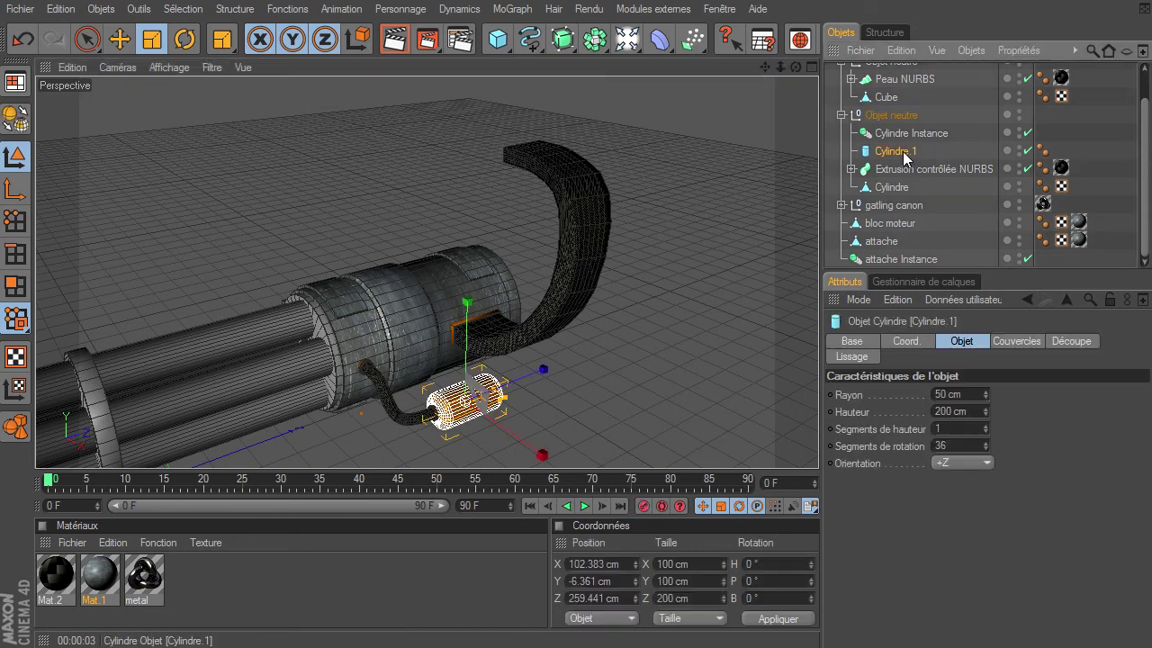
click(1078, 240)
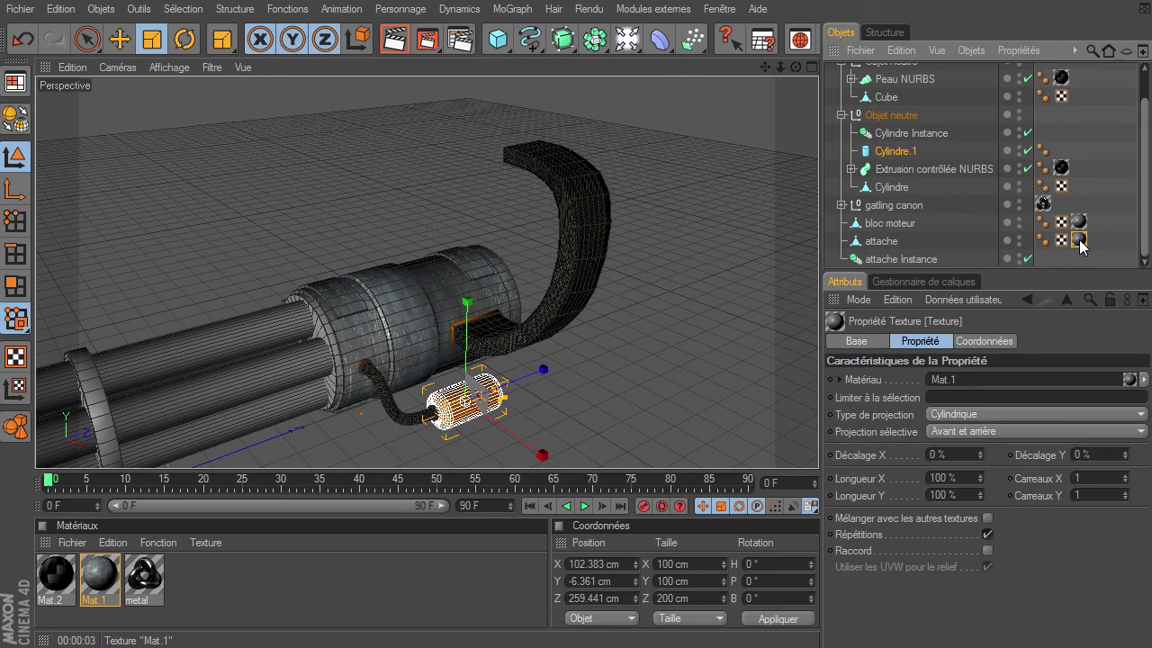
ctrl+drag(1059, 150, 1060, 151)
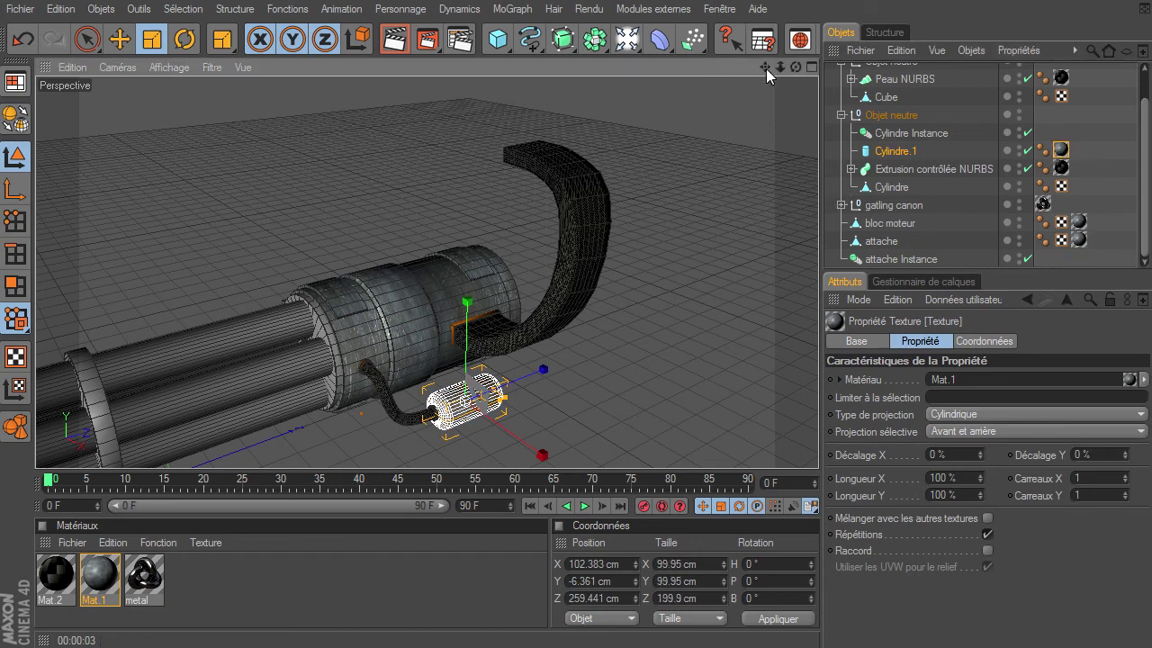
drag(766, 68, 689, 185)
click(651, 237)
click(394, 39)
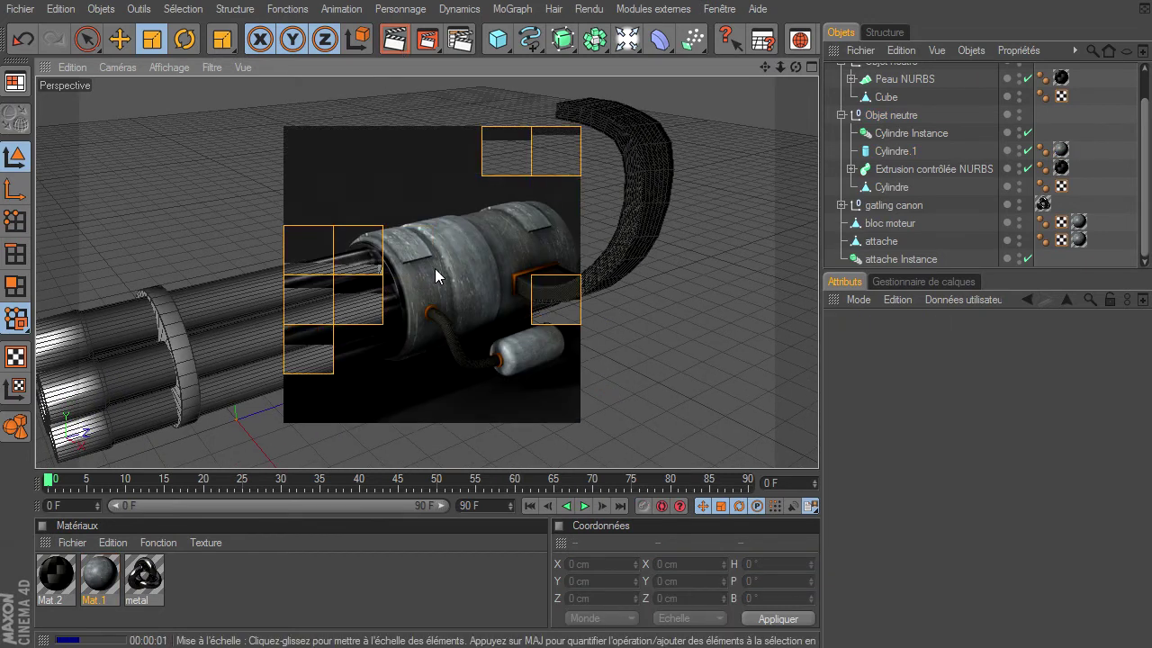
Step: Render a close-up of the engine block in the viewport
scroll(450, 262, up, 5)
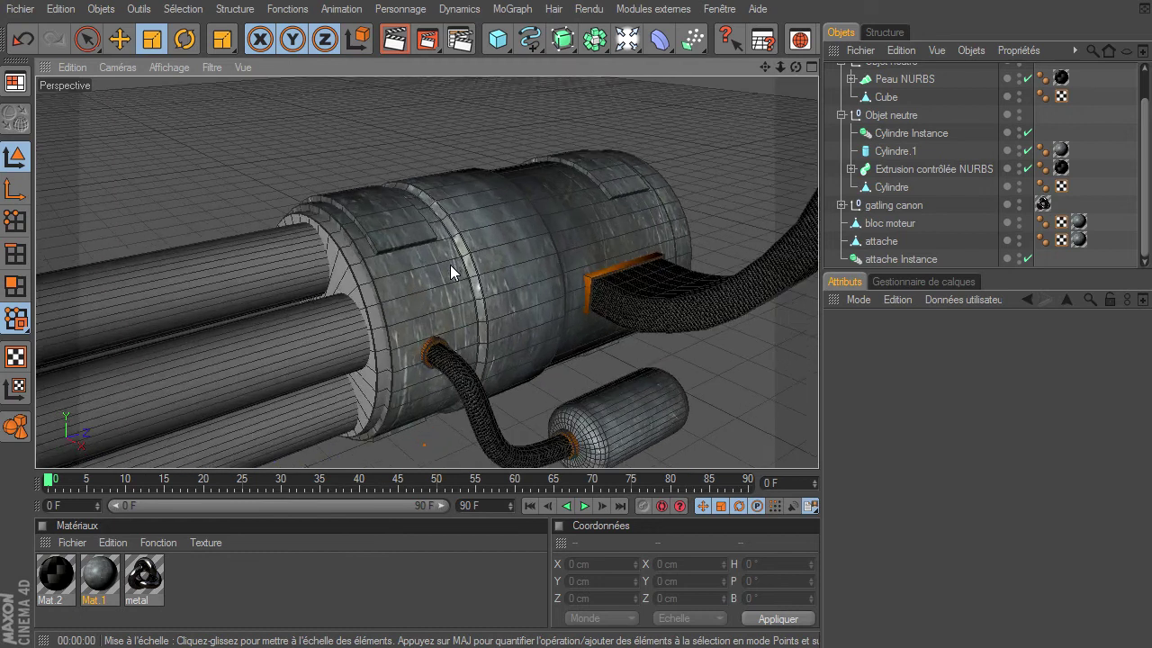
scroll(450, 264, up, 3)
scroll(452, 264, up, 2)
click(401, 40)
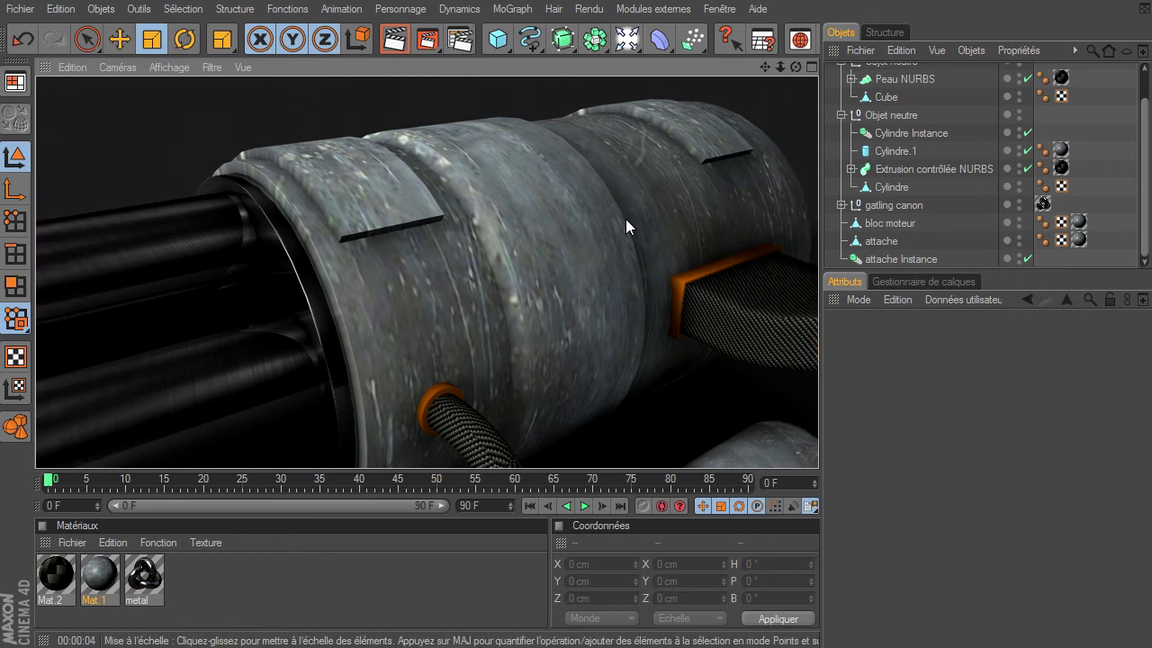
Step: Offset the attache part's Mat.1 texture to 9 % in X and 5 % in Y
click(1078, 241)
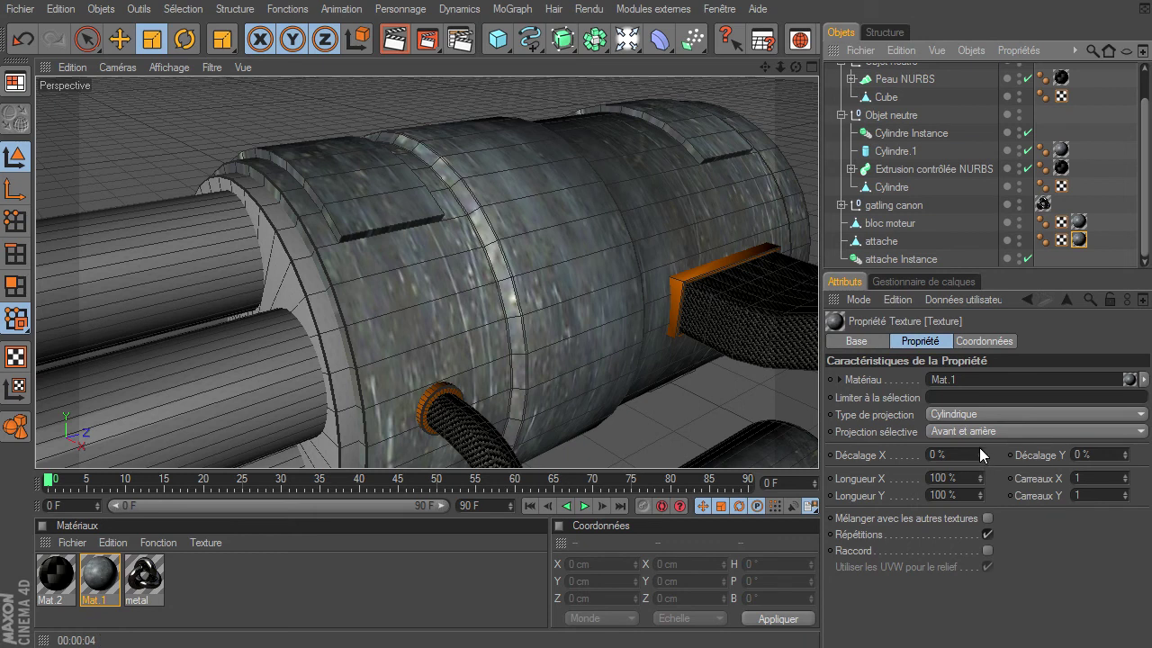
drag(981, 450, 977, 448)
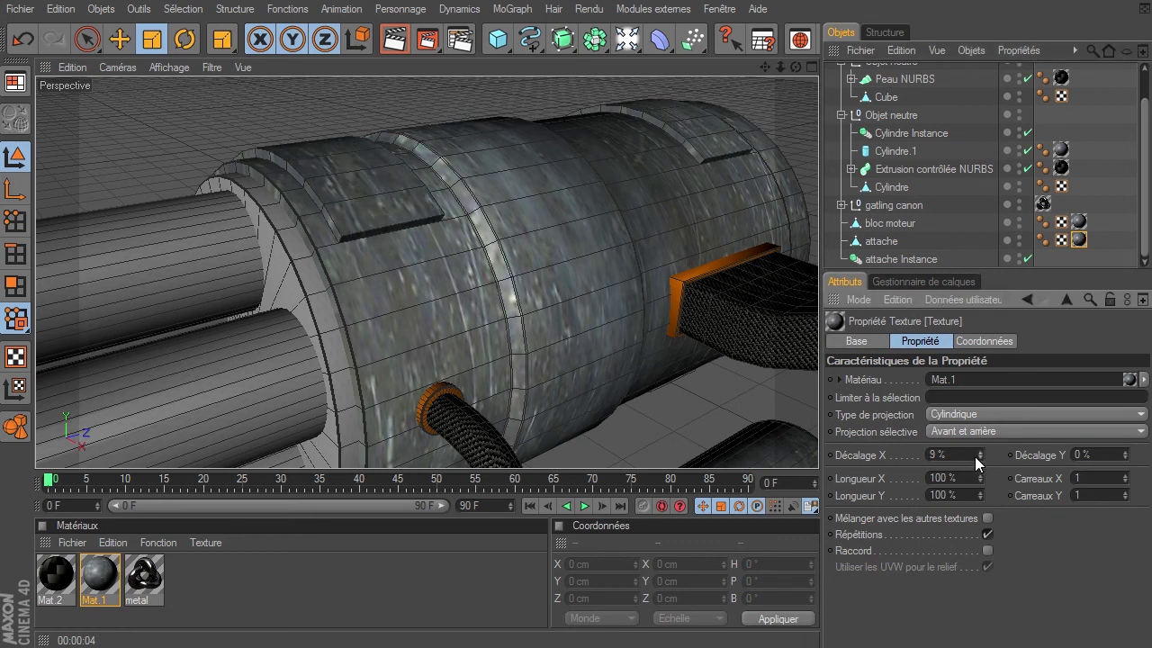
drag(1125, 457, 1127, 453)
click(287, 152)
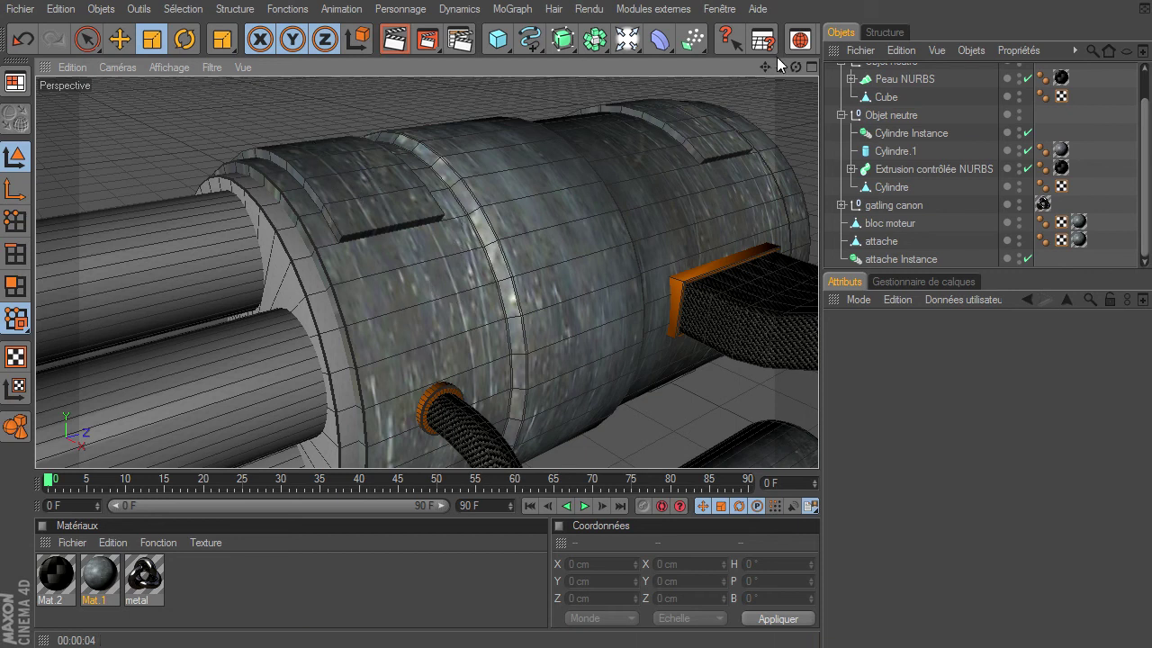
key(h)
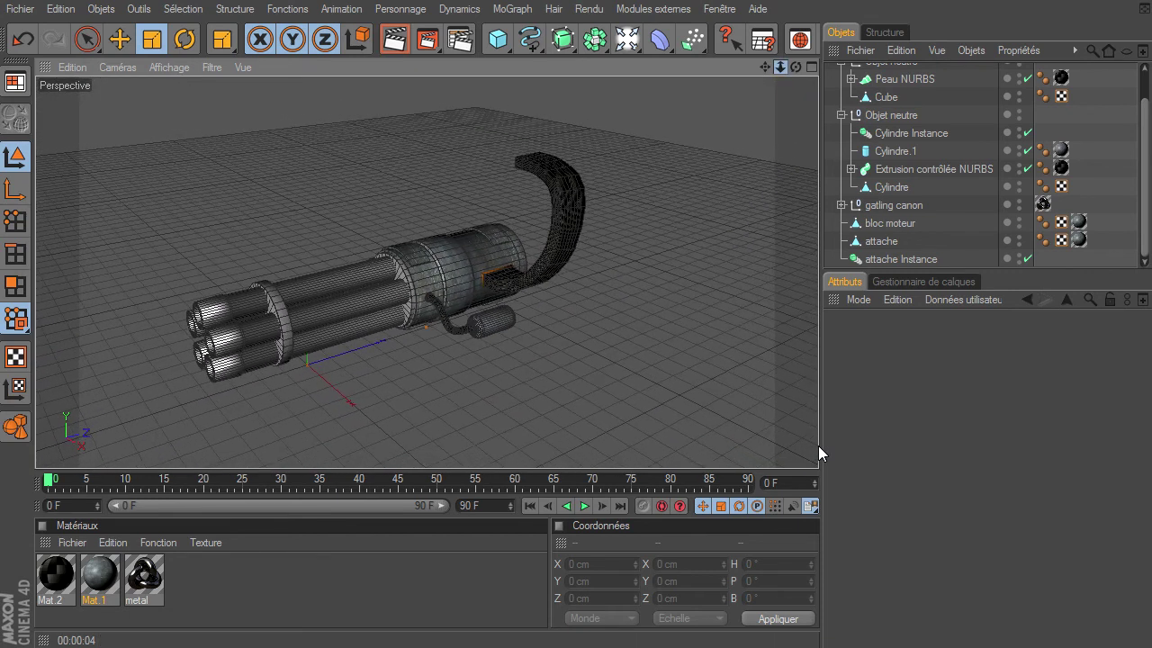
mouse_move(795, 68)
mouse_down()
mouse_move(818, 446)
mouse_move(805, 432)
mouse_up()
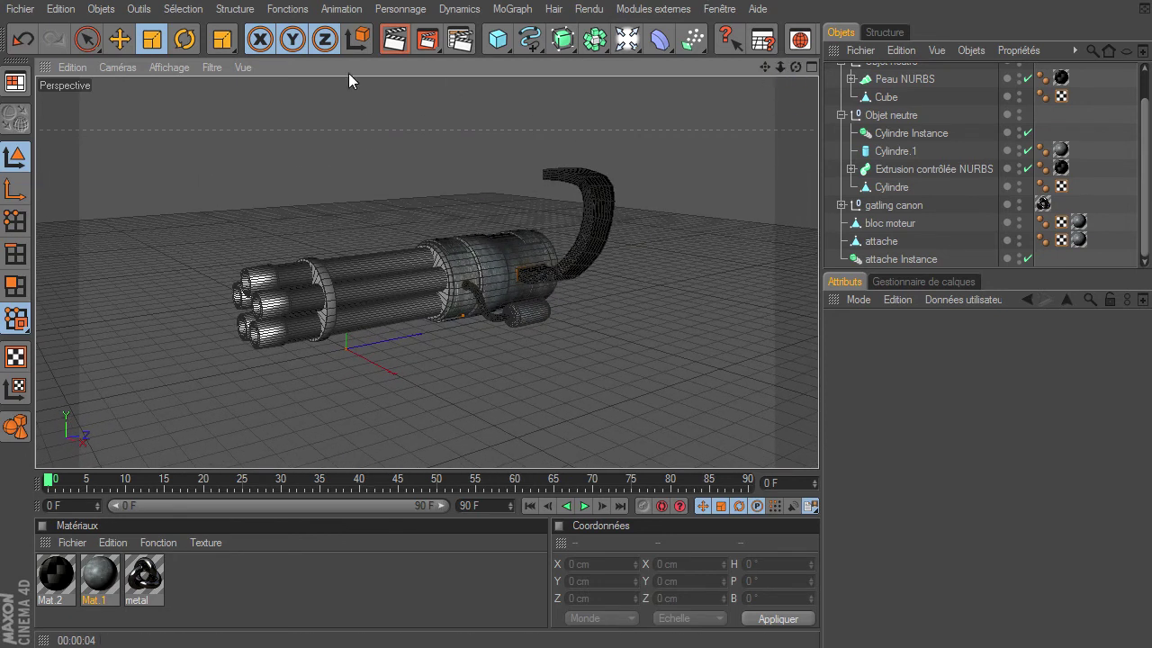
click(393, 40)
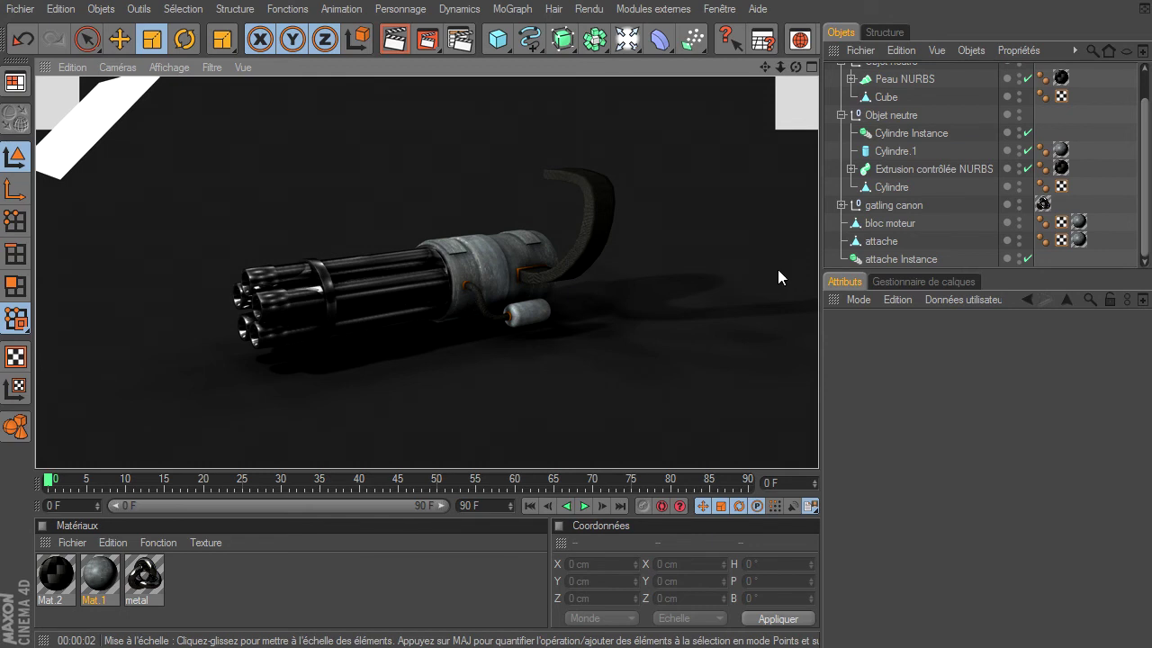
scroll(773, 270, up, 3)
scroll(773, 270, up, 2)
scroll(773, 270, up, 2)
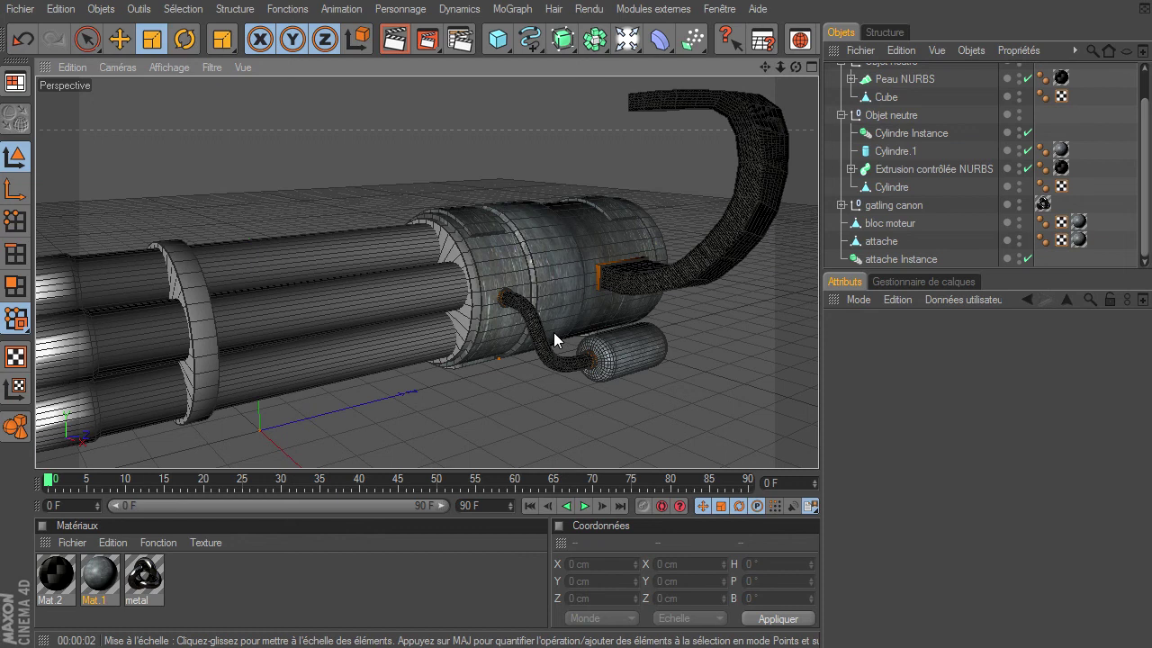
Step: Apply the glossy 'metal' material to Cylindre and Cube and render a preview of the fittings
click(892, 190)
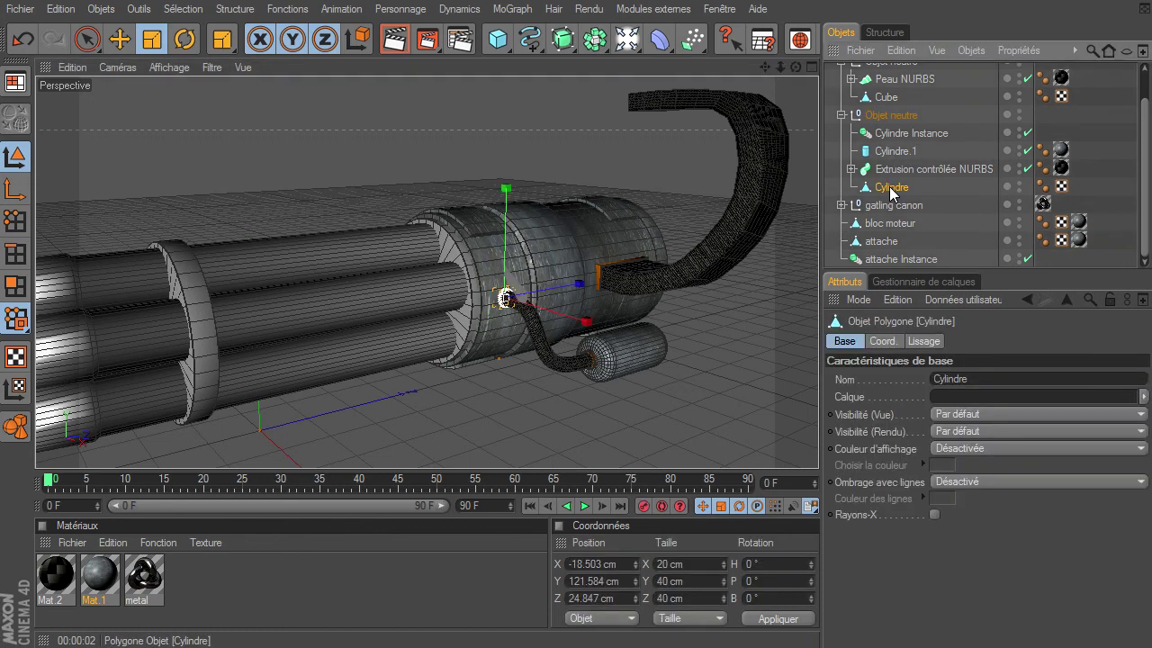
click(895, 97)
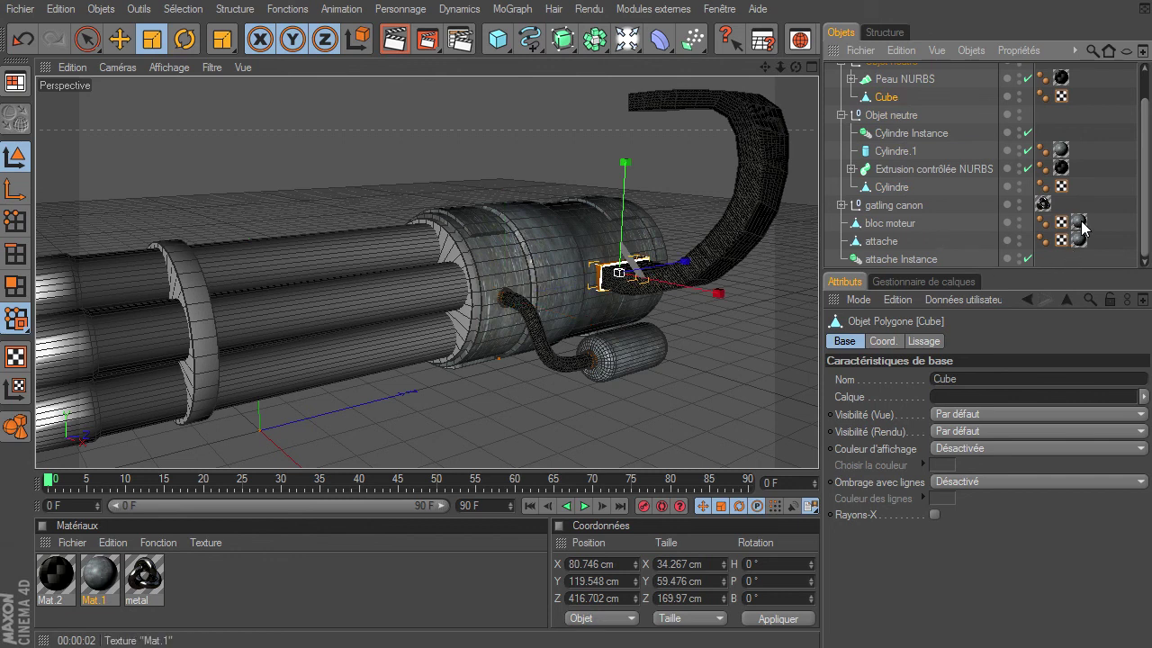
click(144, 589)
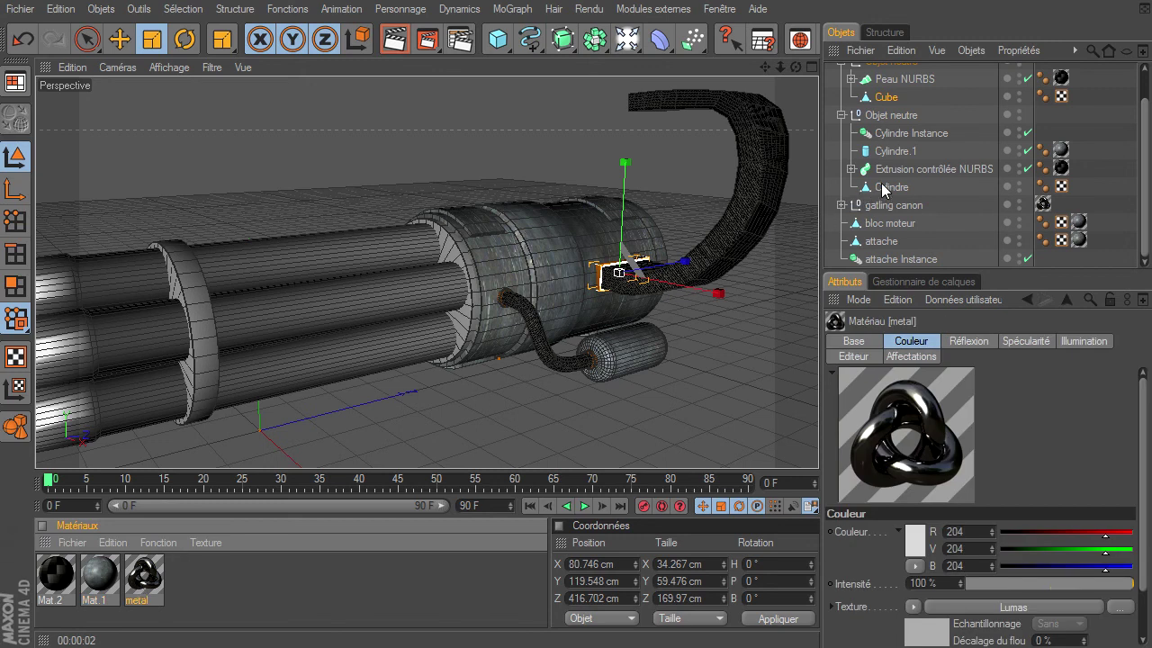
drag(143, 584, 879, 191)
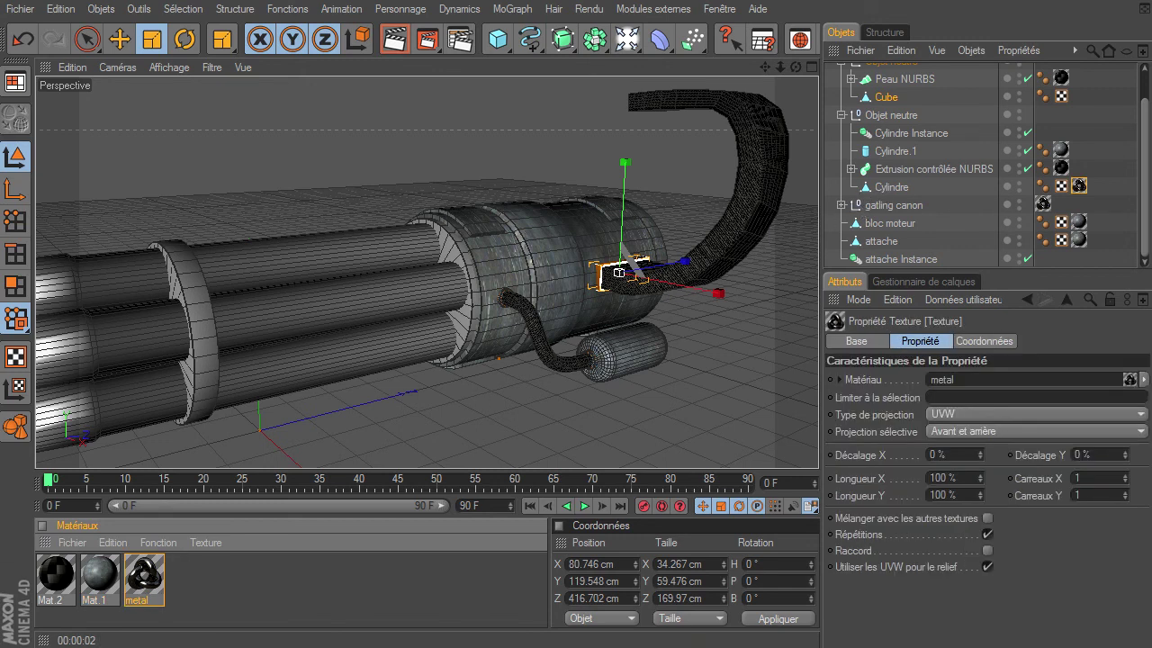
drag(144, 580, 872, 101)
click(386, 41)
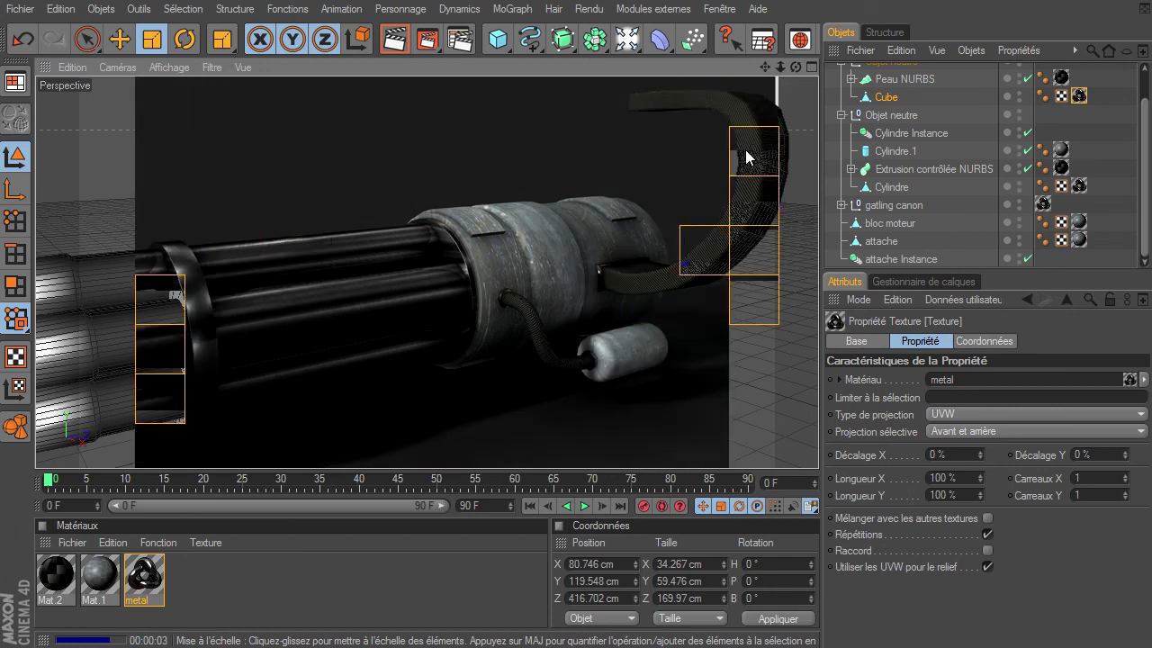
drag(780, 64, 818, 446)
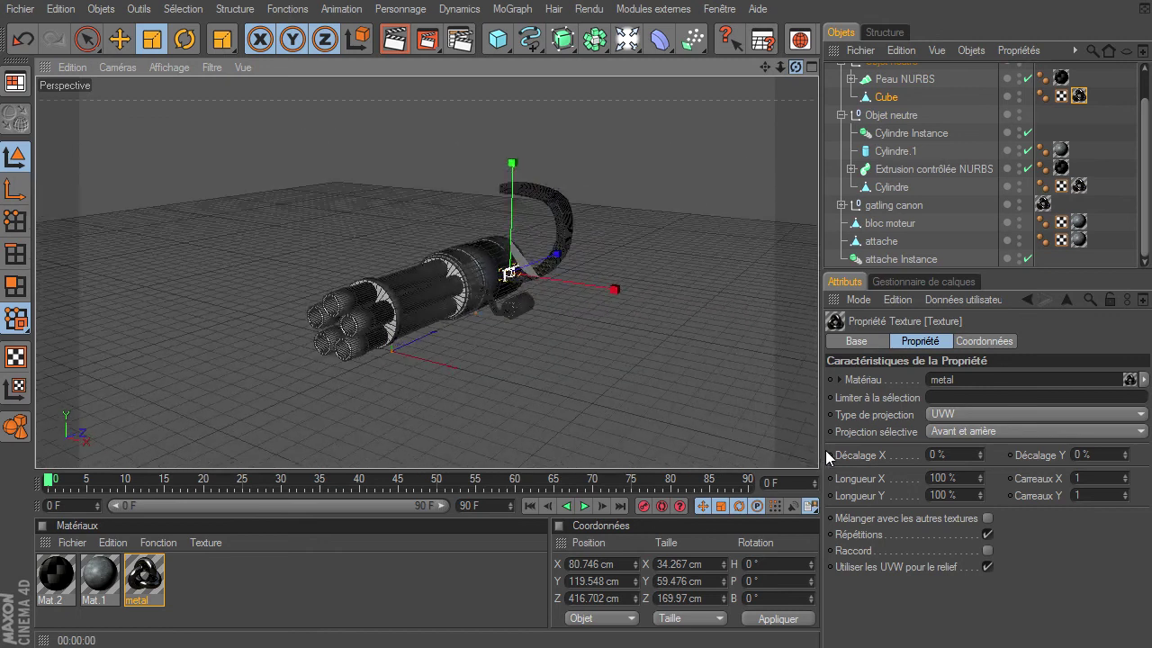
Step: Clear the Cube selection and render the whole gatling gun preview in the active view twice
click(86, 39)
click(174, 205)
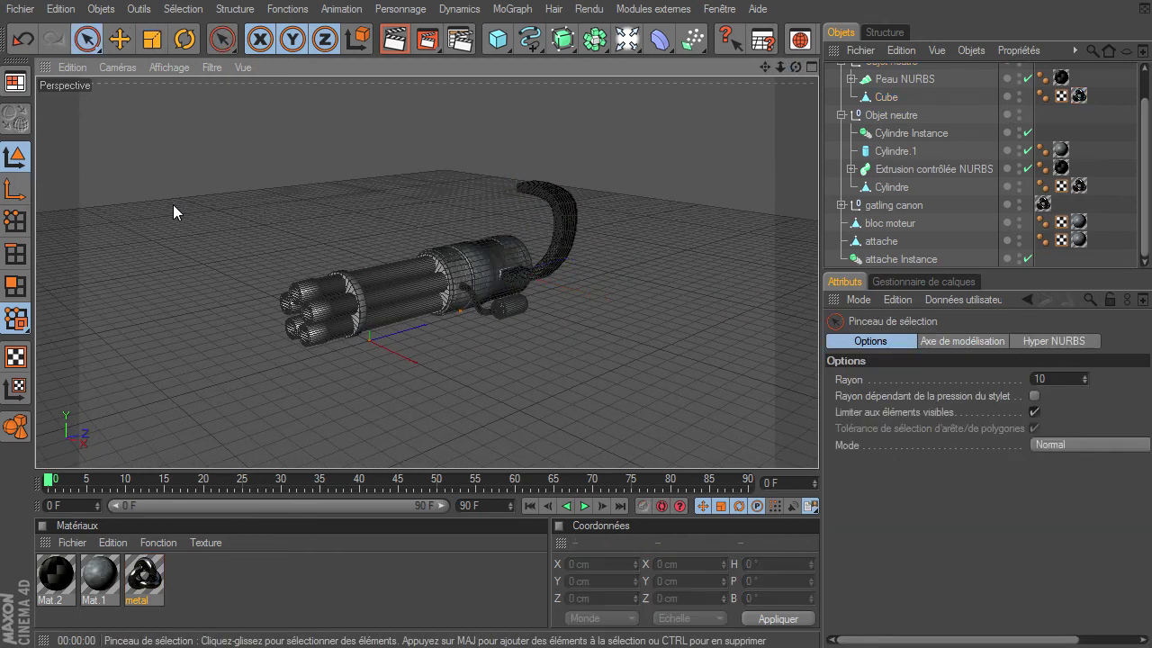
click(385, 42)
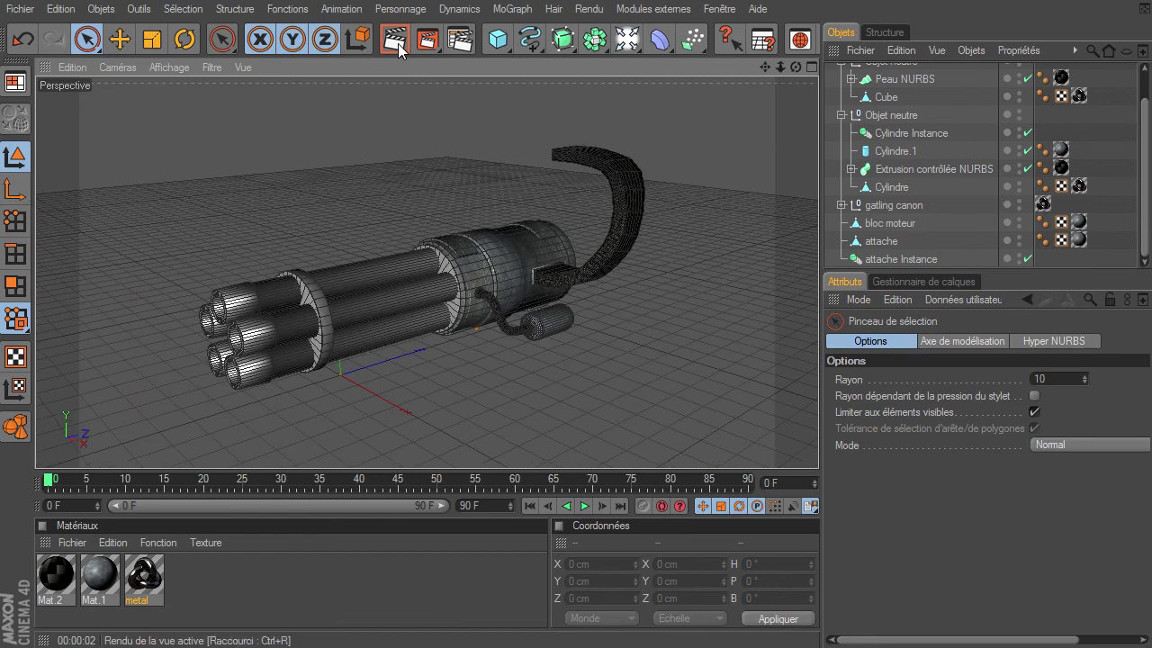
click(394, 40)
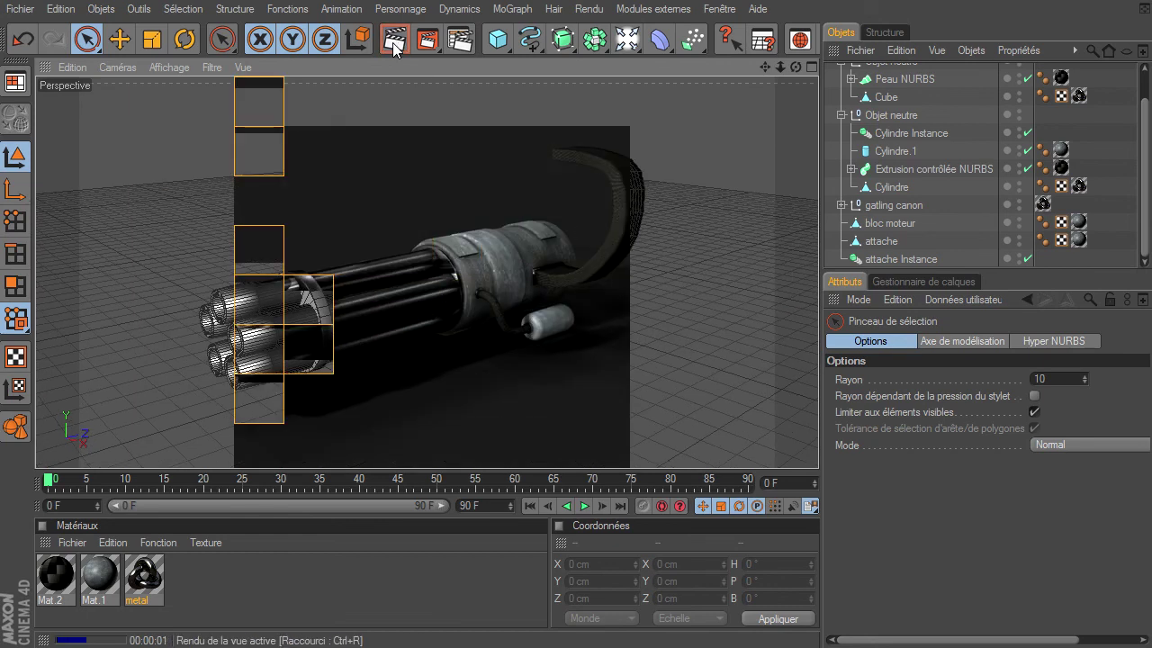